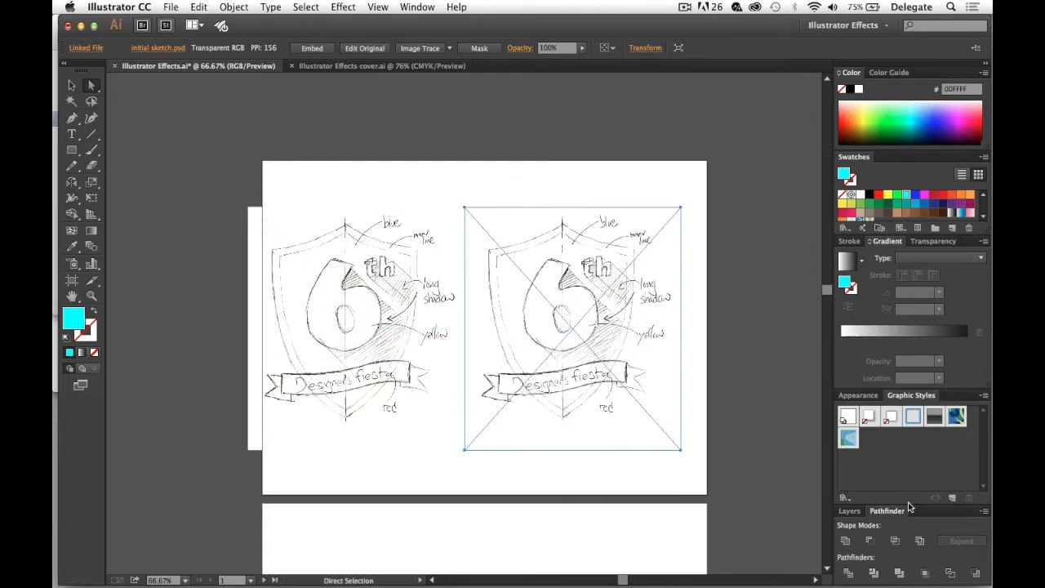
# Rename the layer holding the sketches as "ref" and lock it.
pyautogui.click(852, 512)
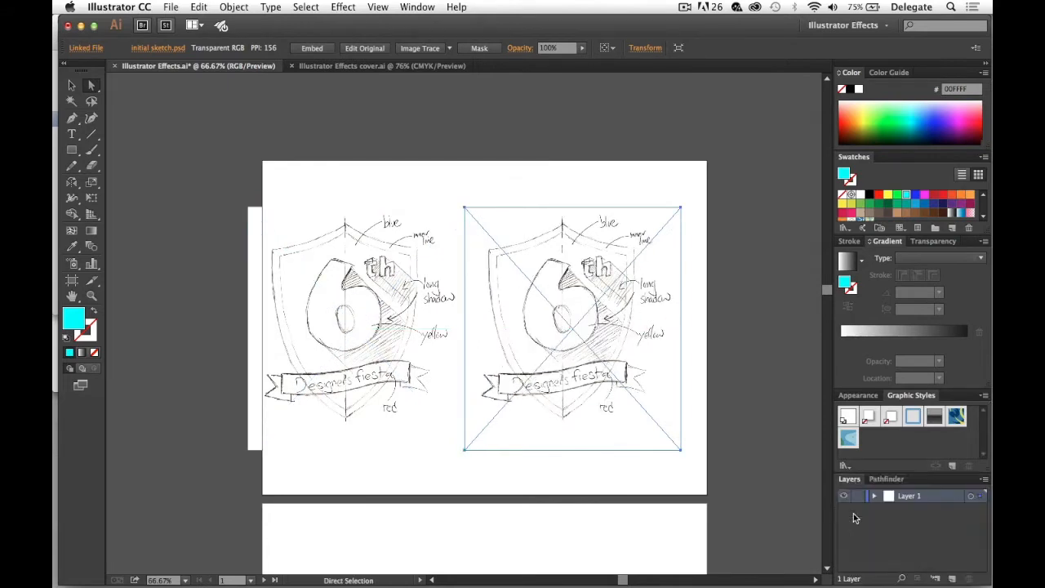
pyautogui.doubleClick(942, 504)
pyautogui.click(508, 293)
pyautogui.moveTo(477, 242); pyautogui.dragTo(423, 240)
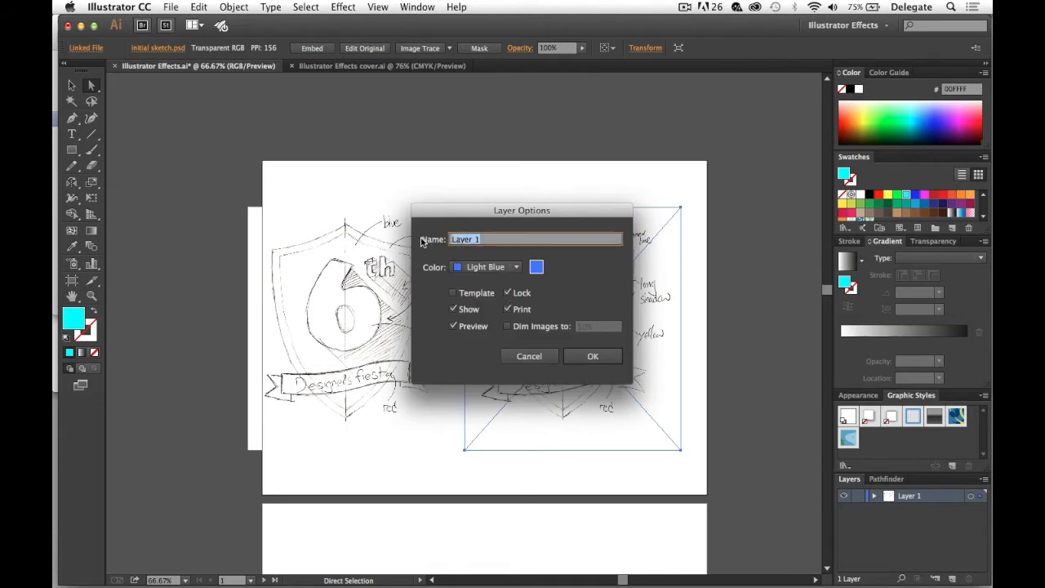
pyautogui.write('ref')
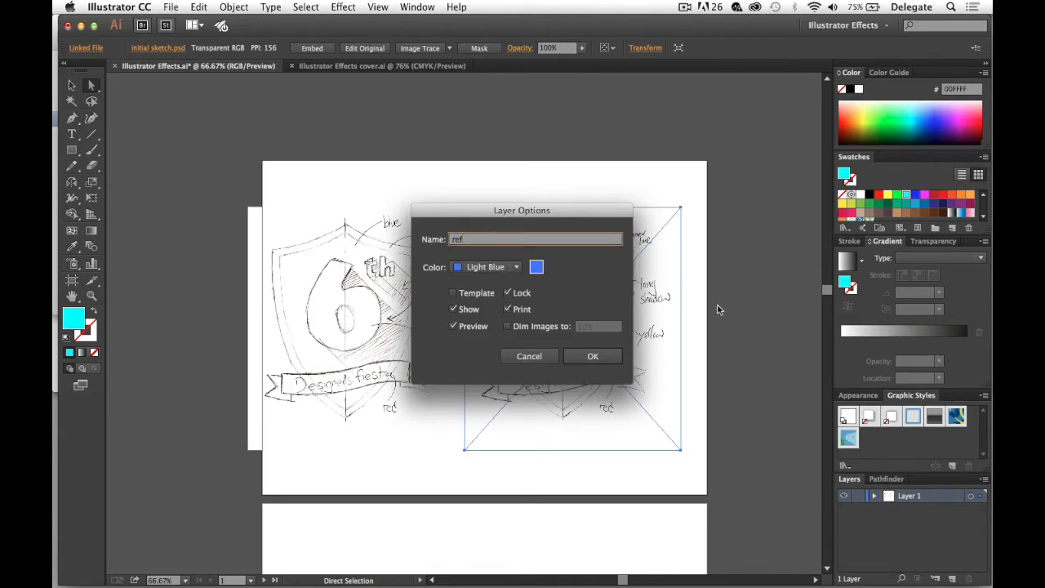
pyautogui.click(615, 357)
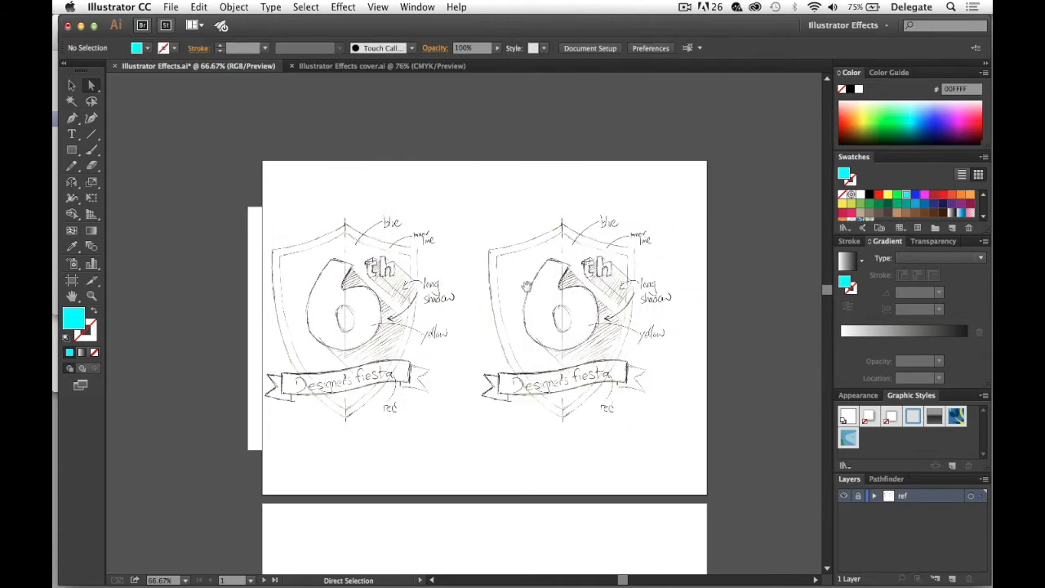
# Create a new layer named "drawings" above the ref layer.
pyautogui.click(552, 307)
pyautogui.click(501, 310)
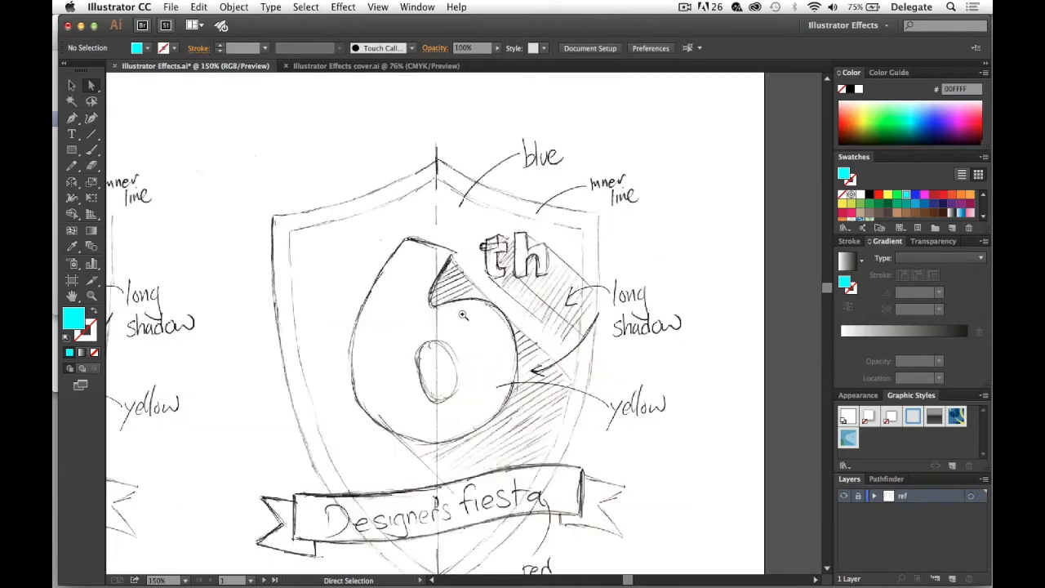
pyautogui.moveTo(464, 315); pyautogui.dragTo(481, 274)
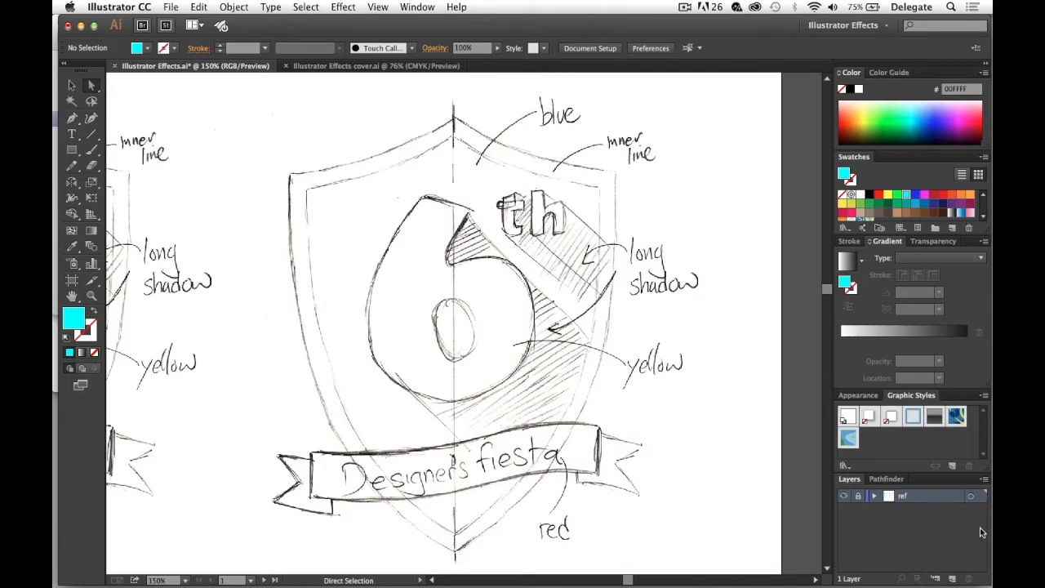
pyautogui.keyDown('alt'); pyautogui.click(952, 579); pyautogui.keyUp('alt')
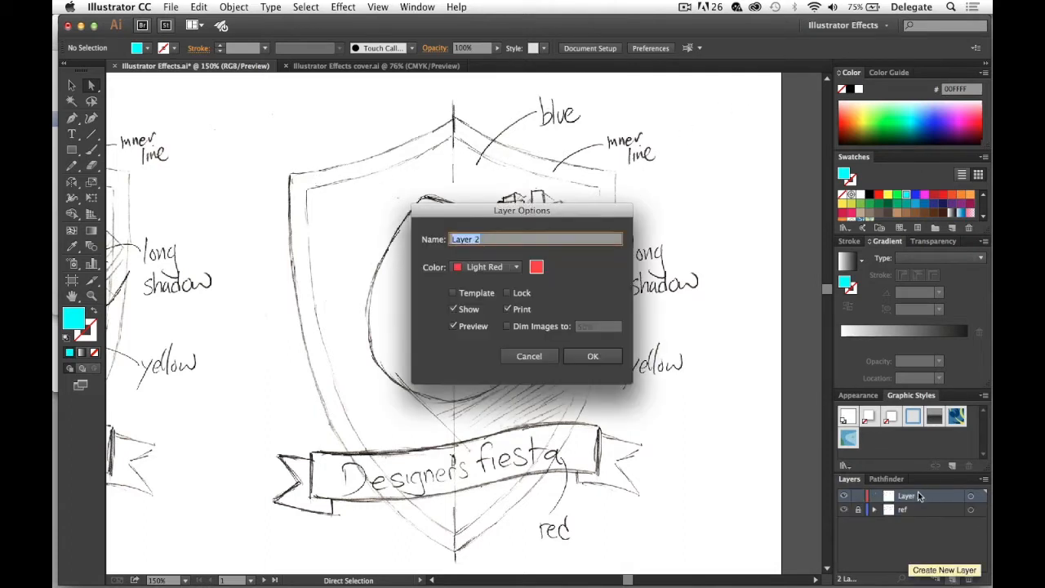
pyautogui.write('drawings')
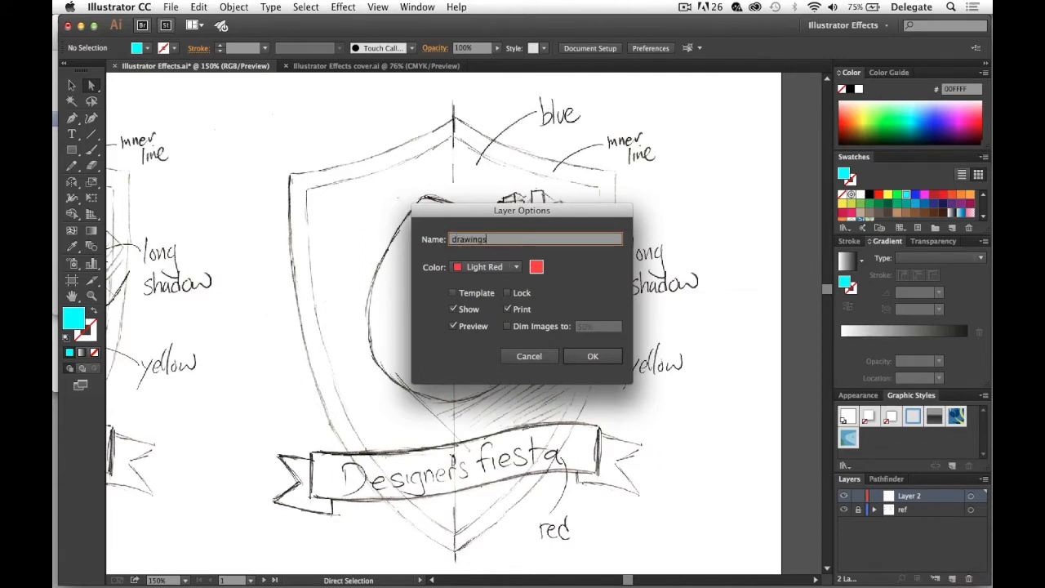
pyautogui.press('Return')
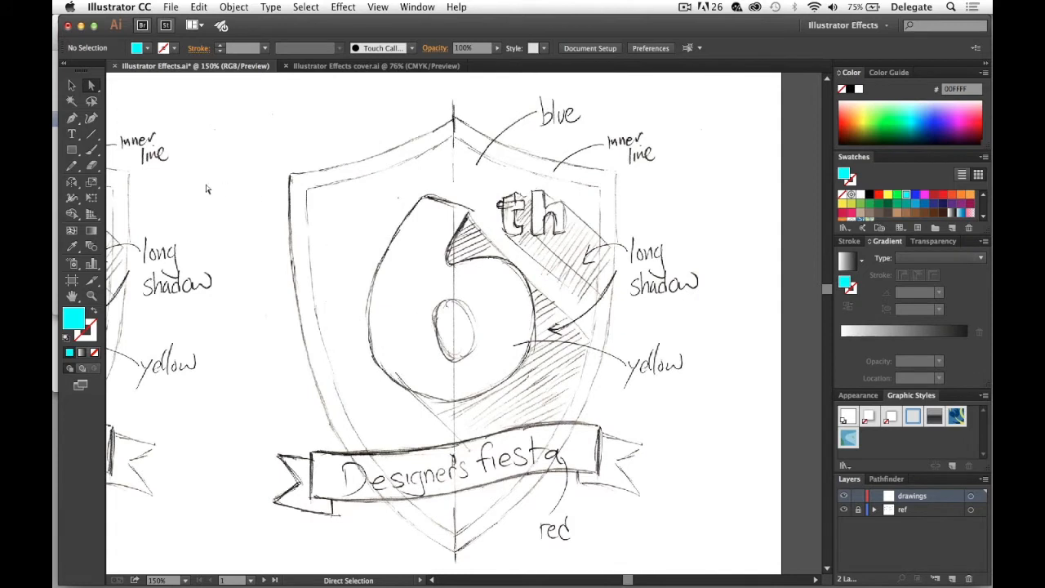
# Draw a rectangle covering the left half of the right-hand shield sketch, from its centre line outward, and fill it with blue 0000FF.
pyautogui.click(73, 150)
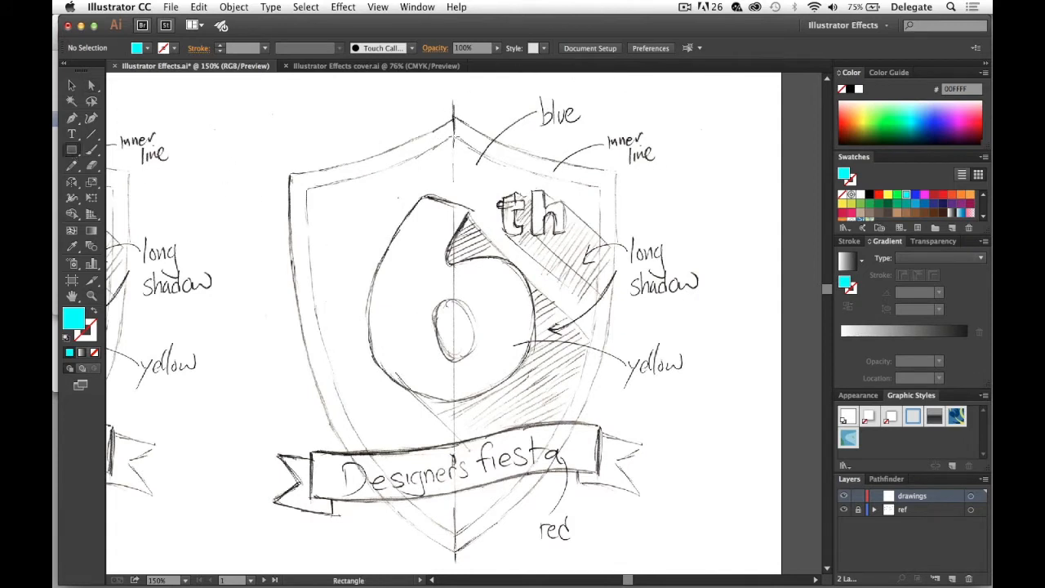
pyautogui.moveTo(454, 119); pyautogui.dragTo(289, 553)
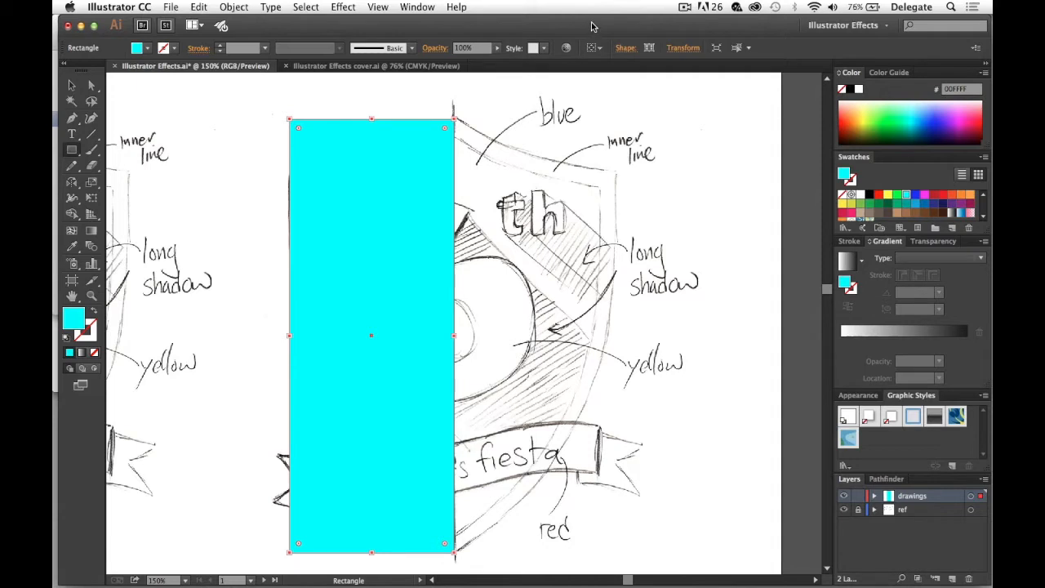
pyautogui.click(71, 85)
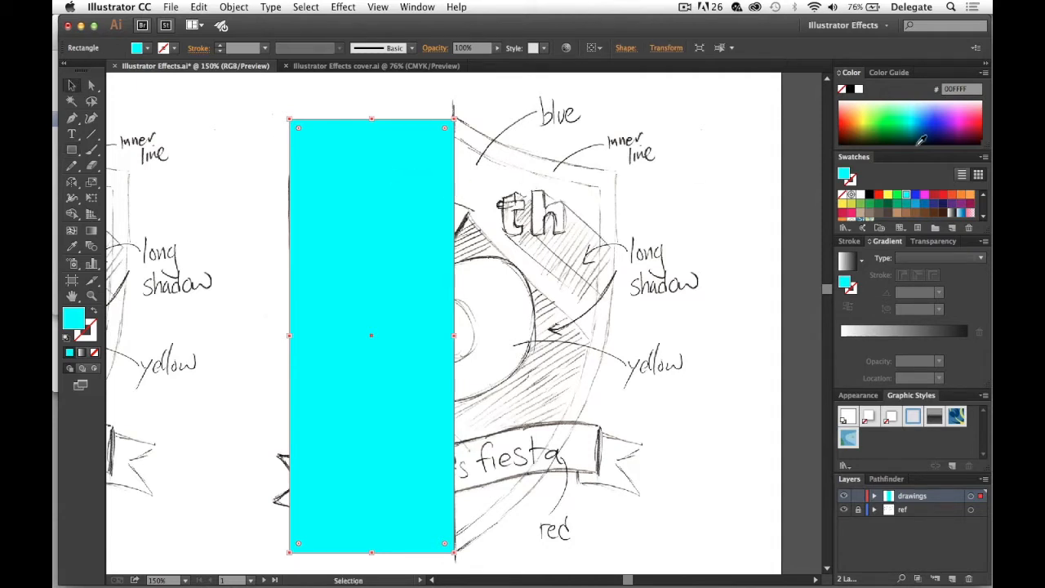
pyautogui.click(915, 194)
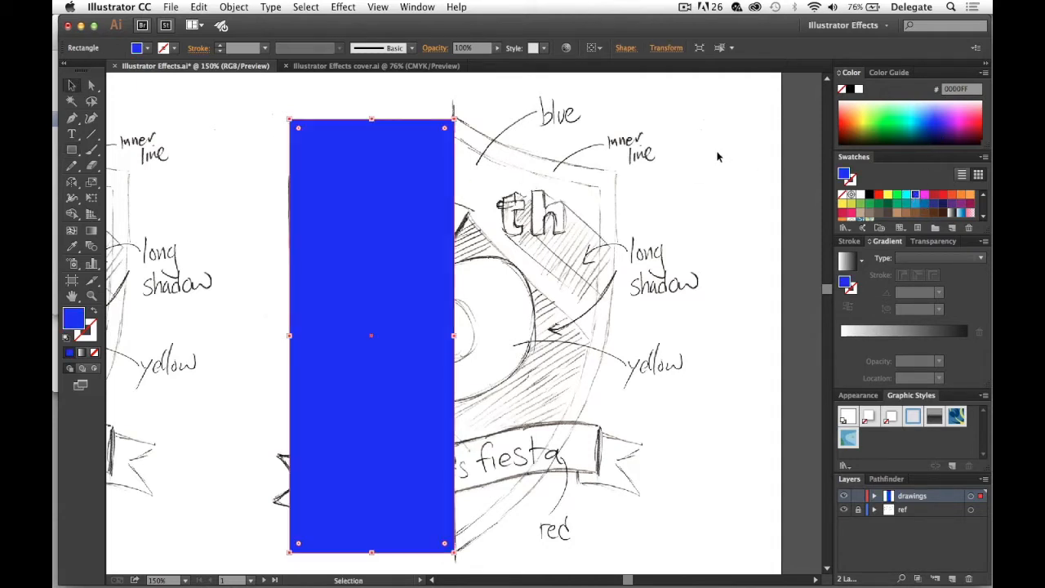
# Detach the Appearance panel beside the artwork and enlarge it to show all of the rectangle's attributes.
pyautogui.click(869, 396)
pyautogui.moveTo(871, 398); pyautogui.dragTo(693, 214)
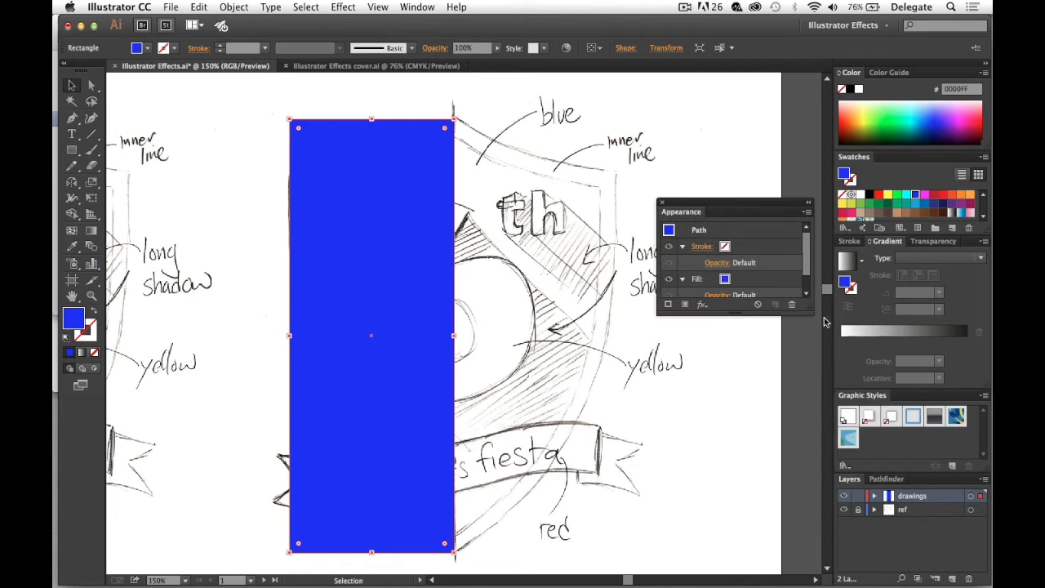
pyautogui.moveTo(810, 310); pyautogui.dragTo(816, 455)
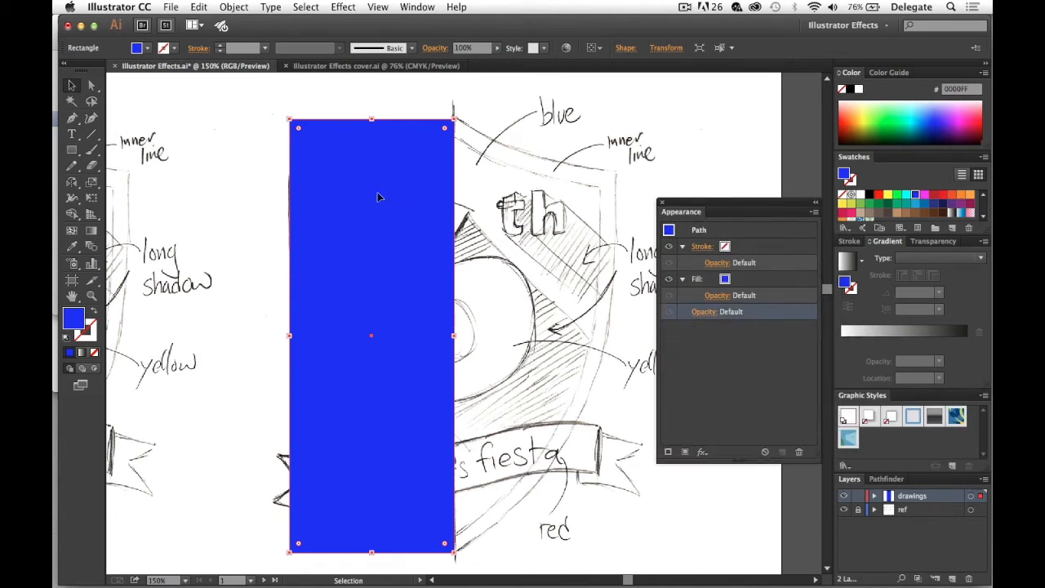
# Apply a Transform effect to the rectangle's fill with Reflect X and 1 copy, mirroring it across its right edge.
pyautogui.click(743, 282)
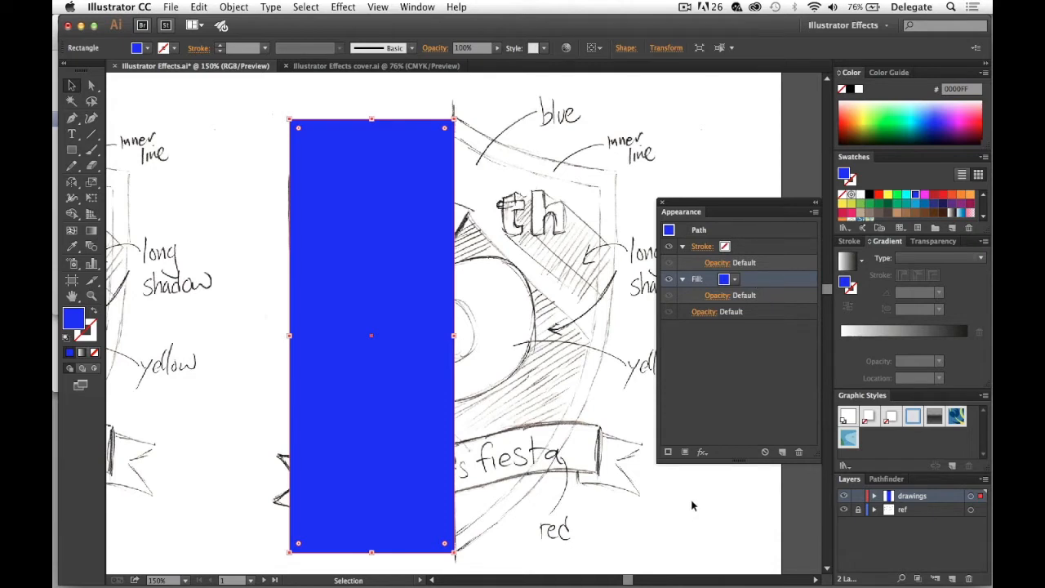
pyautogui.click(703, 452)
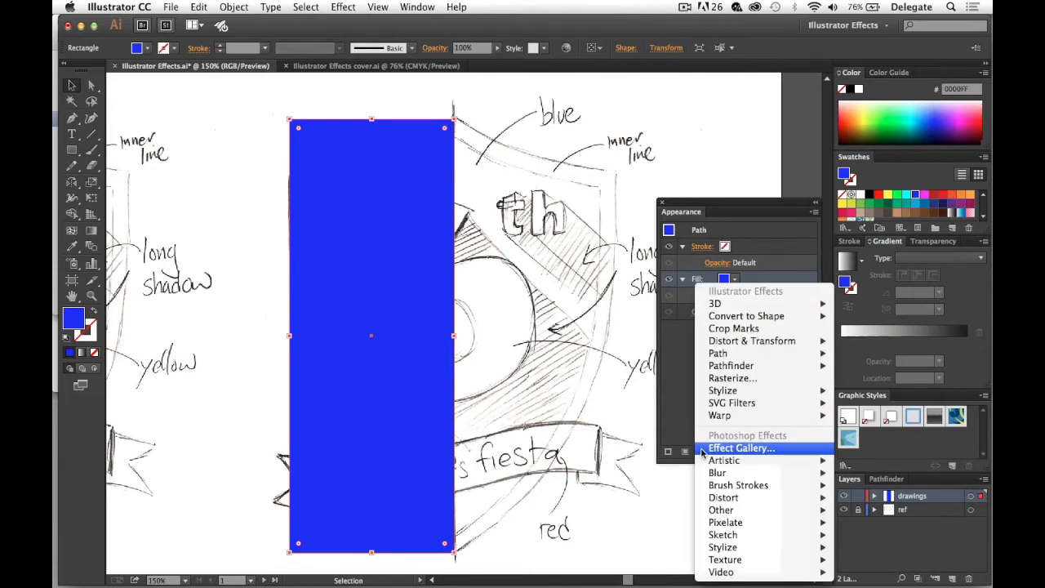
pyautogui.moveTo(723, 346)
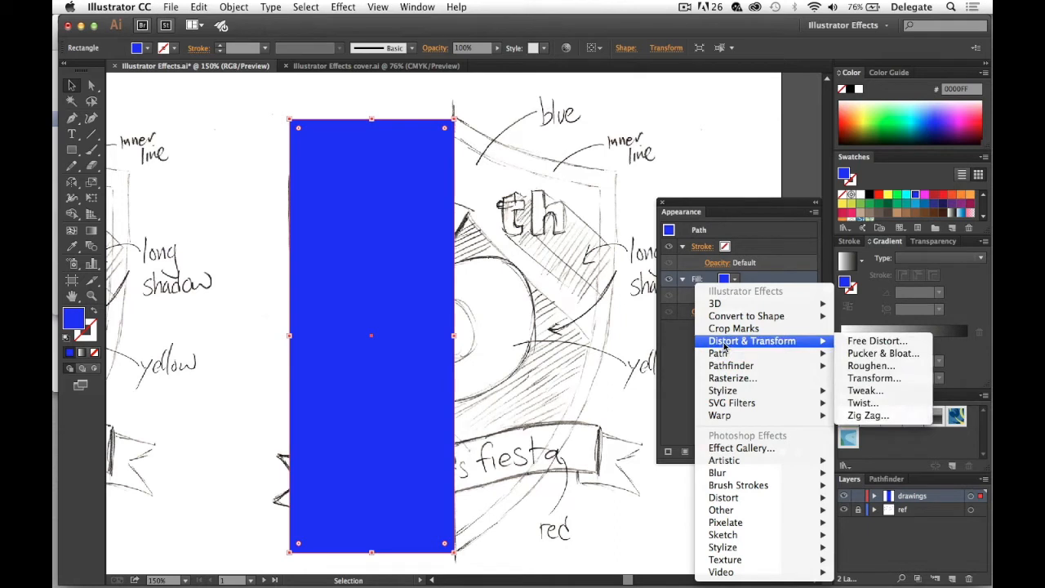
pyautogui.click(878, 379)
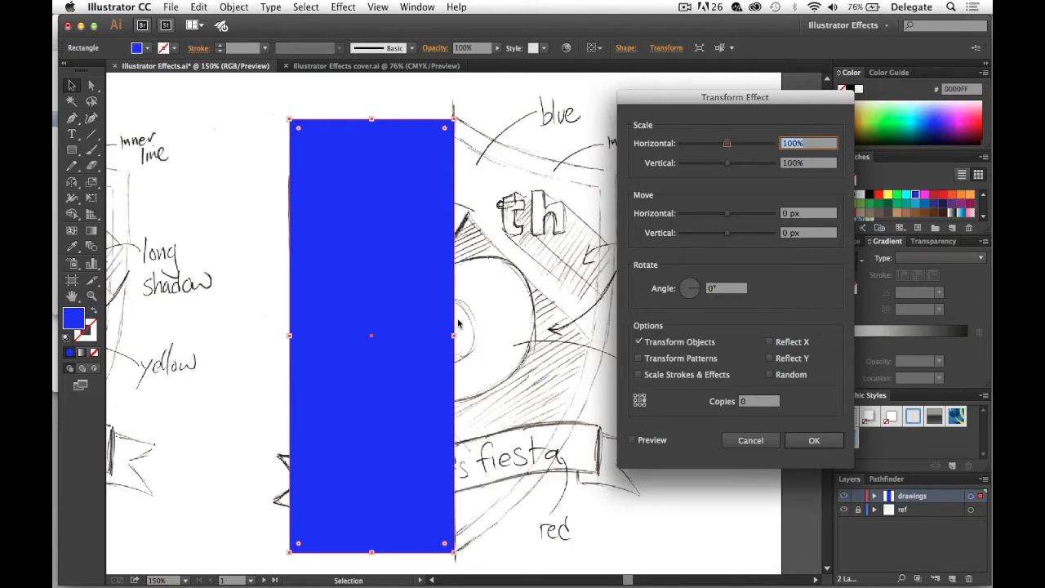
pyautogui.click(632, 440)
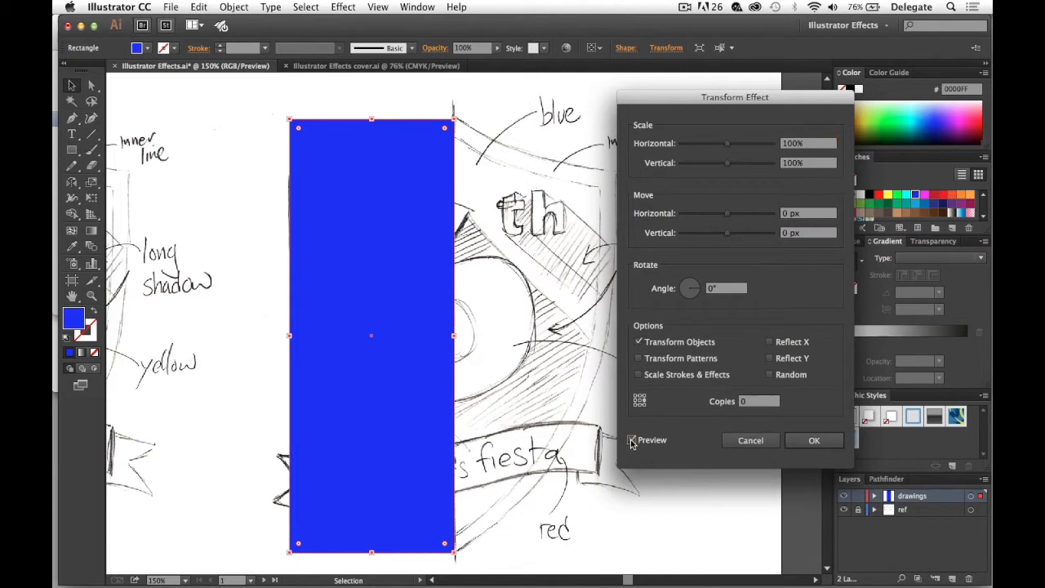
pyautogui.click(745, 403)
pyautogui.write('1')
pyautogui.click(770, 343)
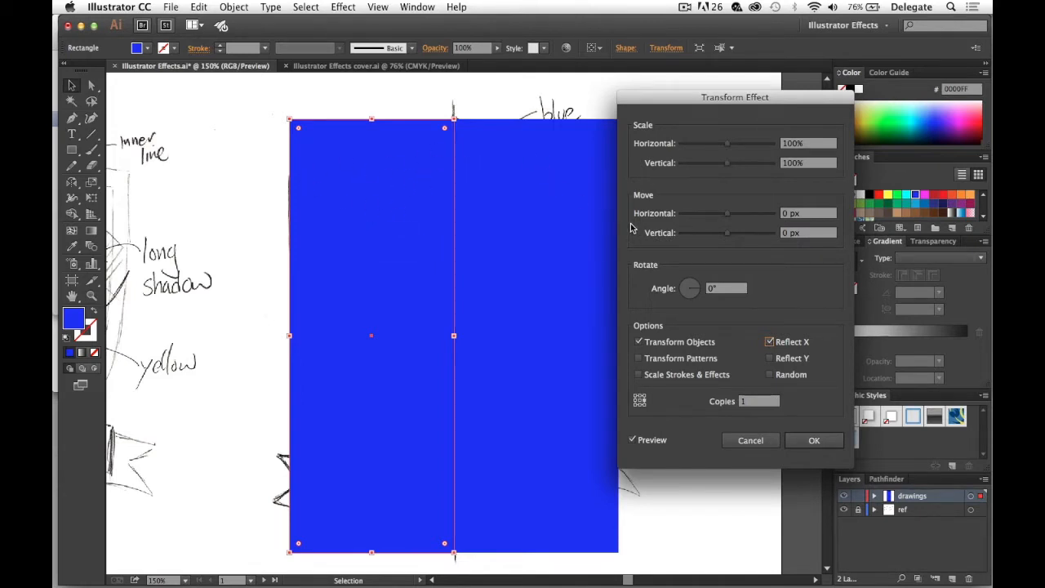
pyautogui.click(814, 441)
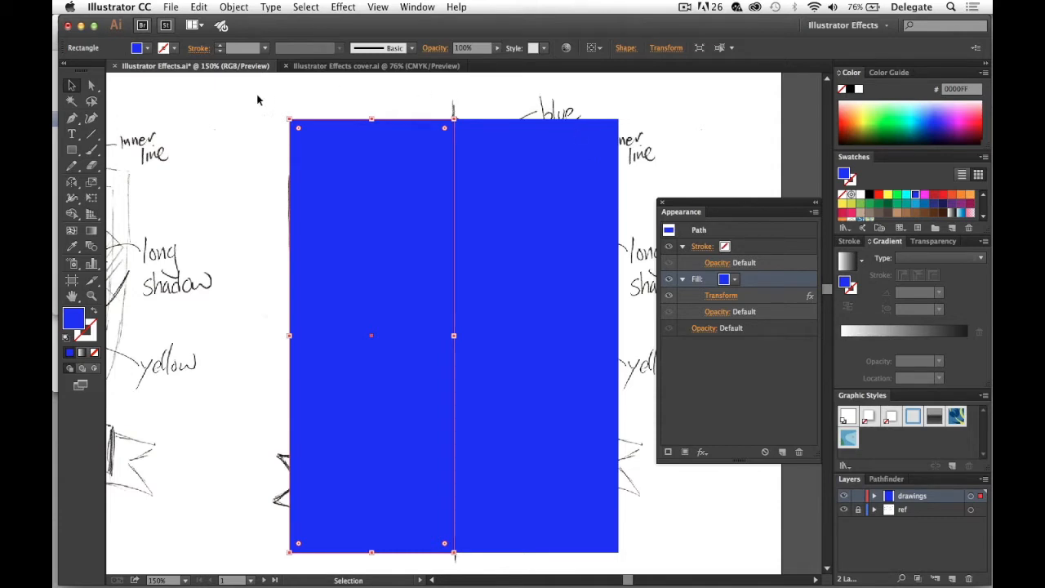
# Move the rectangle's upper-left anchor point down to slope the top edge toward the shield's shoulder.
pyautogui.click(91, 85)
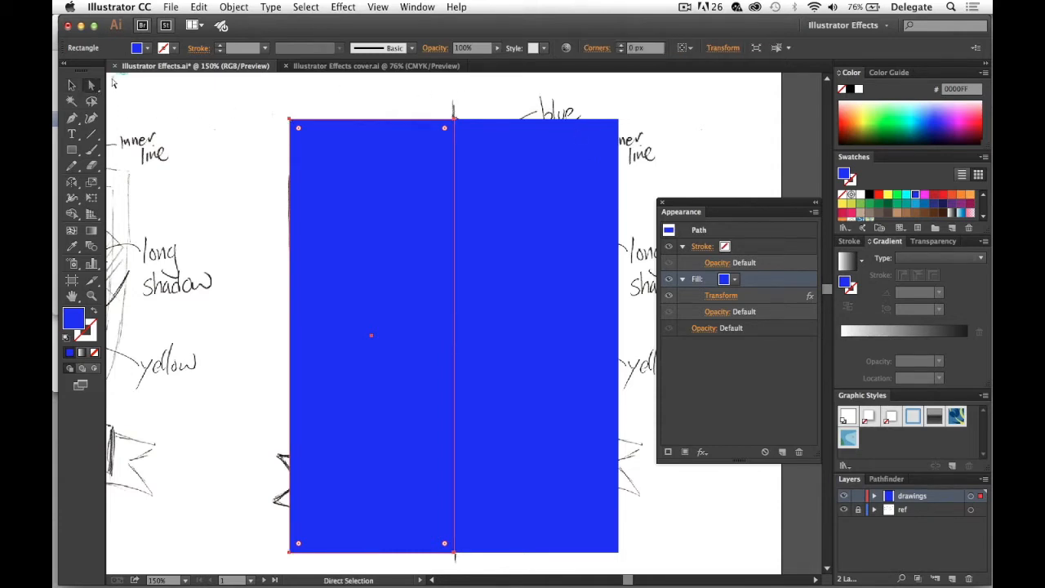
pyautogui.click(298, 95)
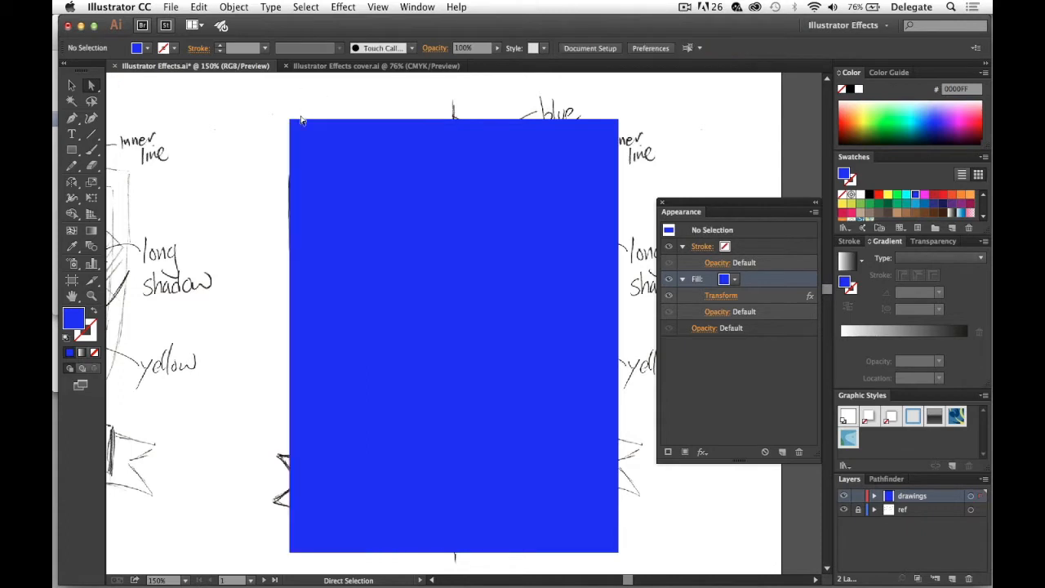
pyautogui.moveTo(290, 121); pyautogui.dragTo(219, 156)
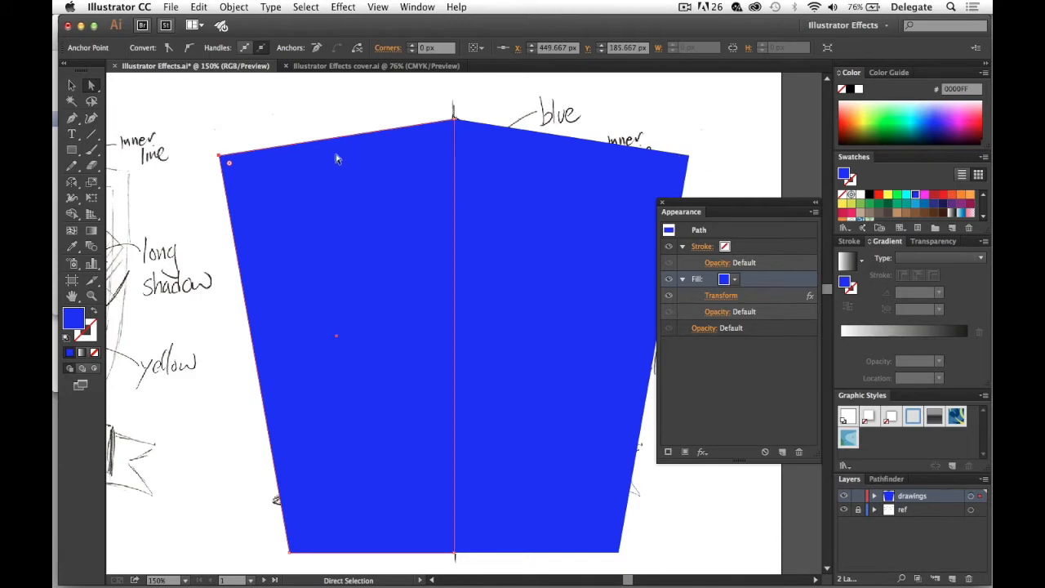
pyautogui.moveTo(226, 161); pyautogui.dragTo(285, 173)
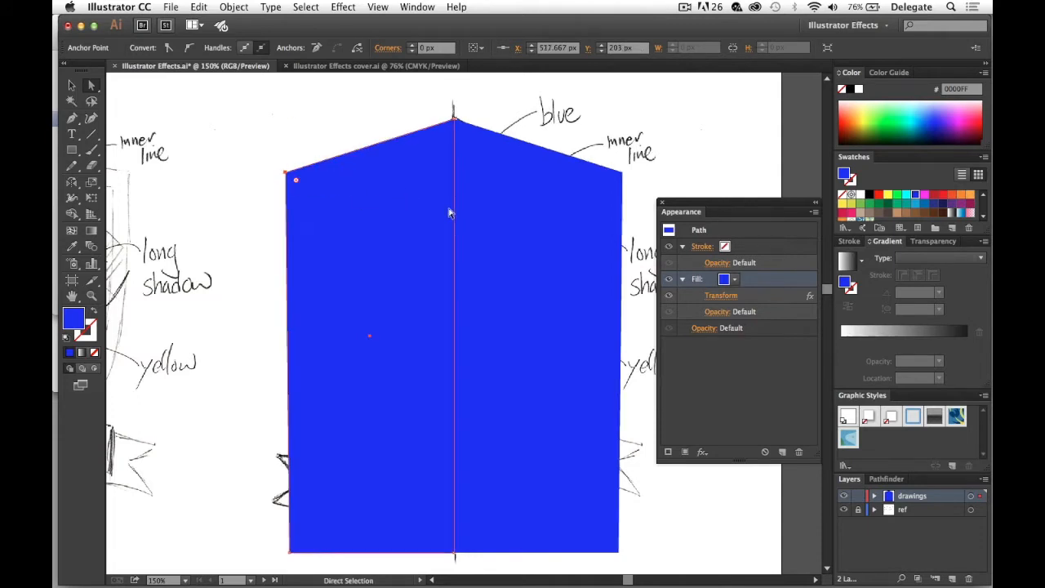
# Reduce the shape's opacity to 43% and align its upper-left anchor point with the sketched shield corner.
pyautogui.click(323, 119)
pyautogui.click(395, 200)
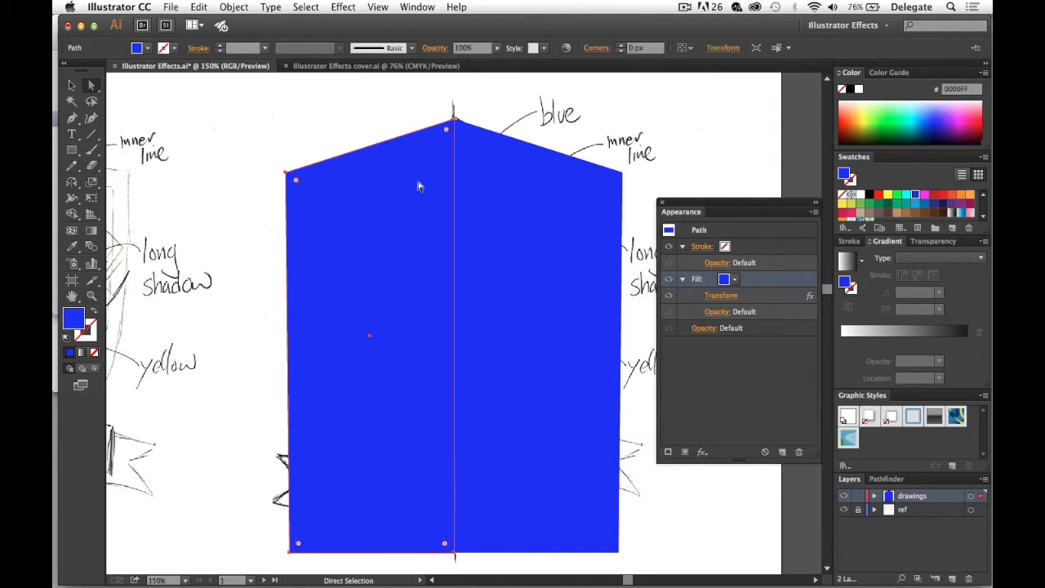
pyautogui.moveTo(501, 63); pyautogui.dragTo(465, 64)
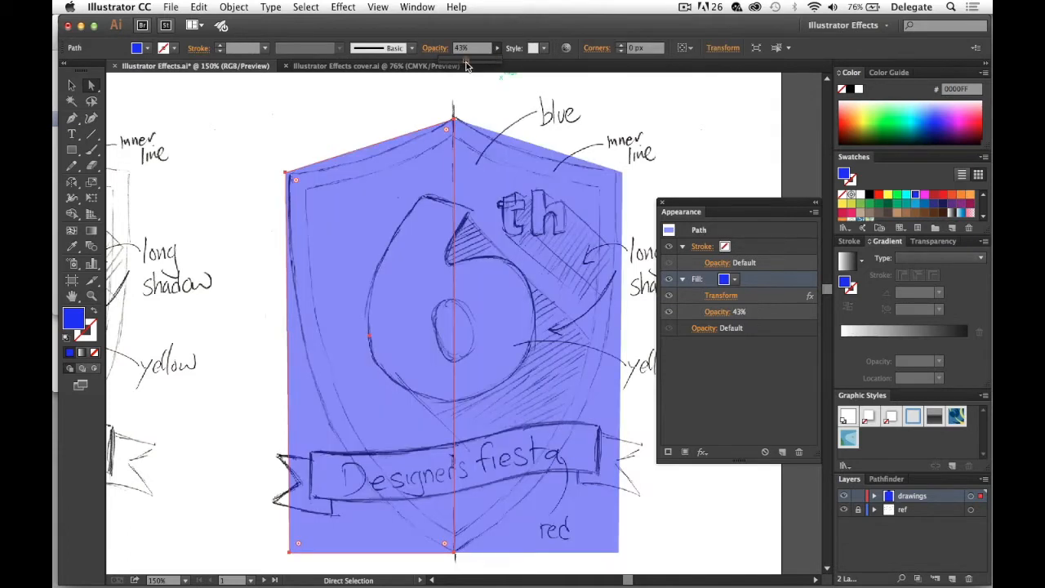
pyautogui.click(338, 133)
pyautogui.click(291, 176)
pyautogui.moveTo(293, 178); pyautogui.dragTo(290, 173)
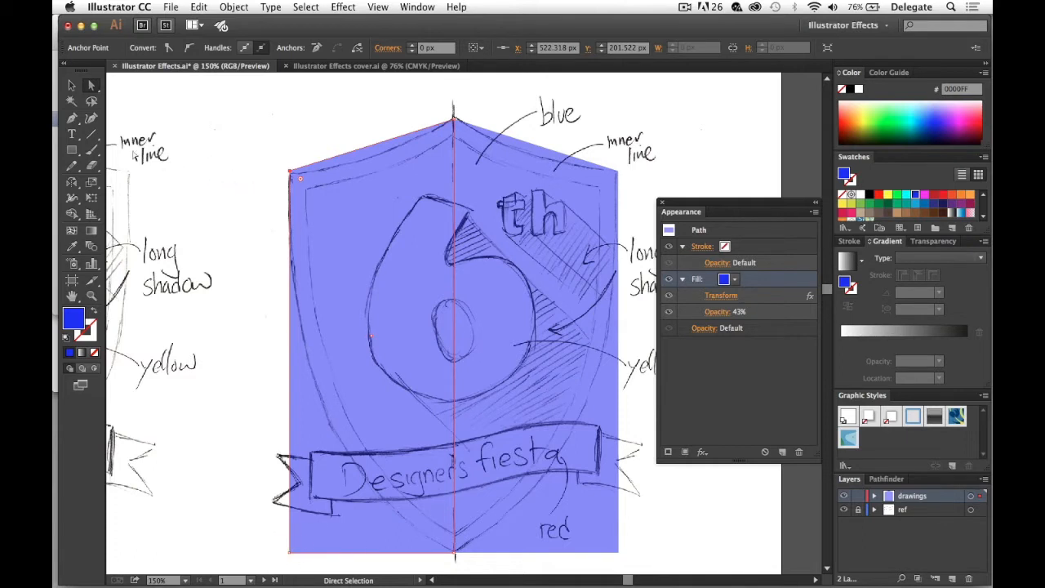
# Delete the shape's lower-left anchor point so the side runs straight to the shield's bottom tip.
pyautogui.moveTo(72, 118); pyautogui.dragTo(202, 153)
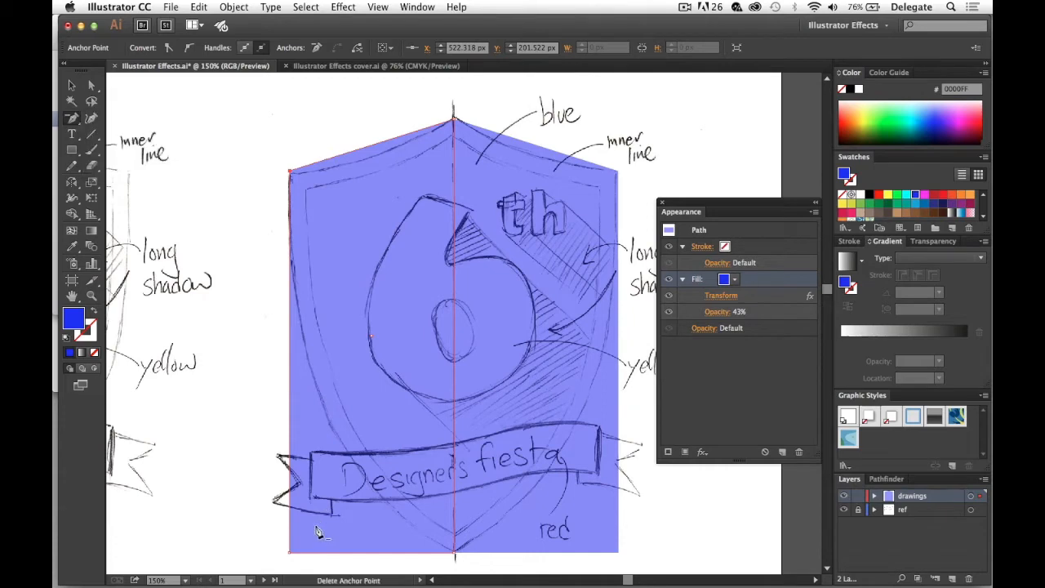
pyautogui.click(291, 553)
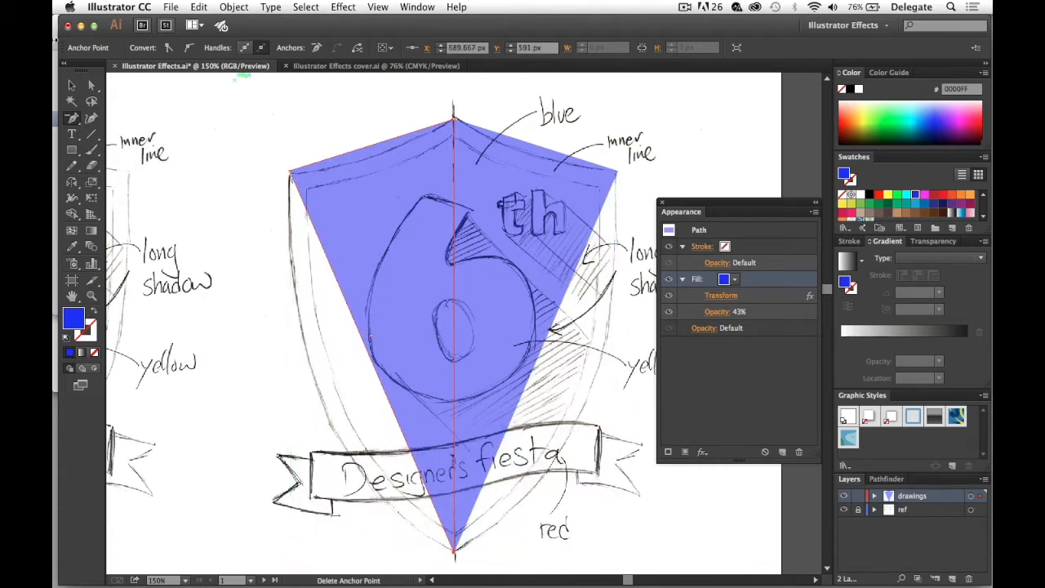
pyautogui.click(92, 86)
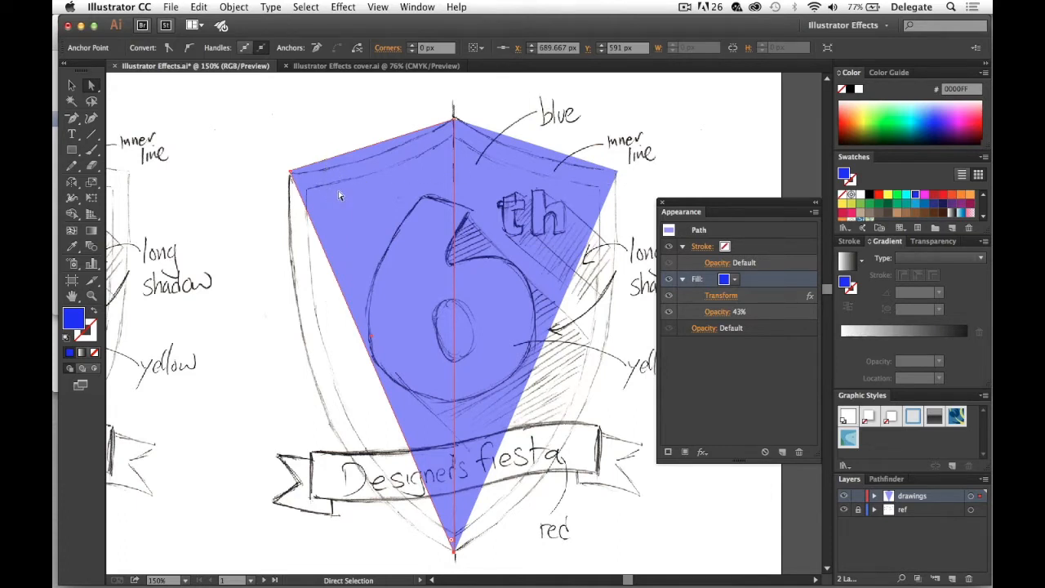
# Bend the shape's top edge inward and its left side outward with the Anchor Point tool to follow the sketched shield outline.
pyautogui.moveTo(72, 117); pyautogui.dragTo(142, 166)
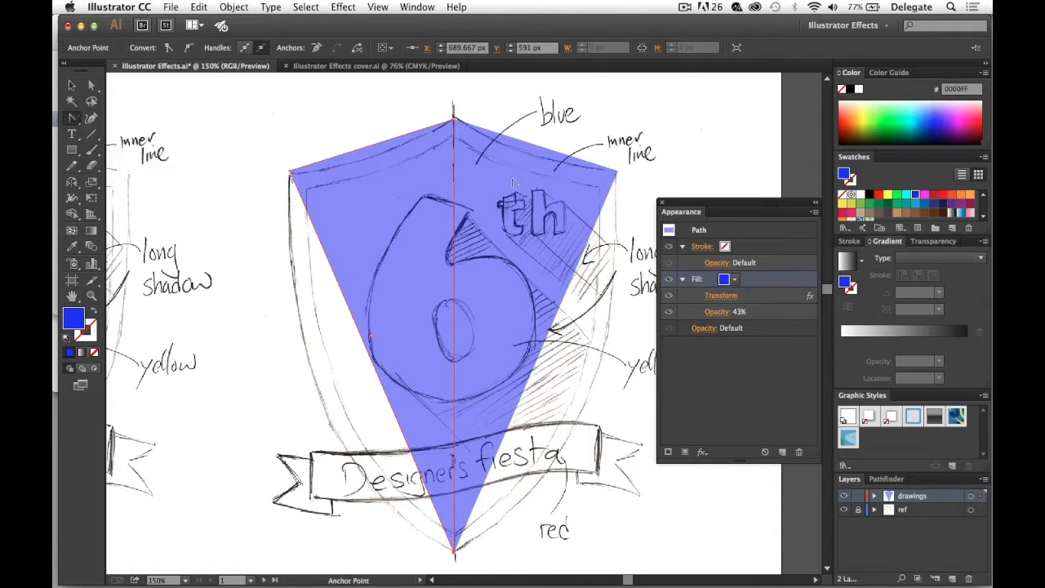
pyautogui.moveTo(395, 145); pyautogui.dragTo(375, 164)
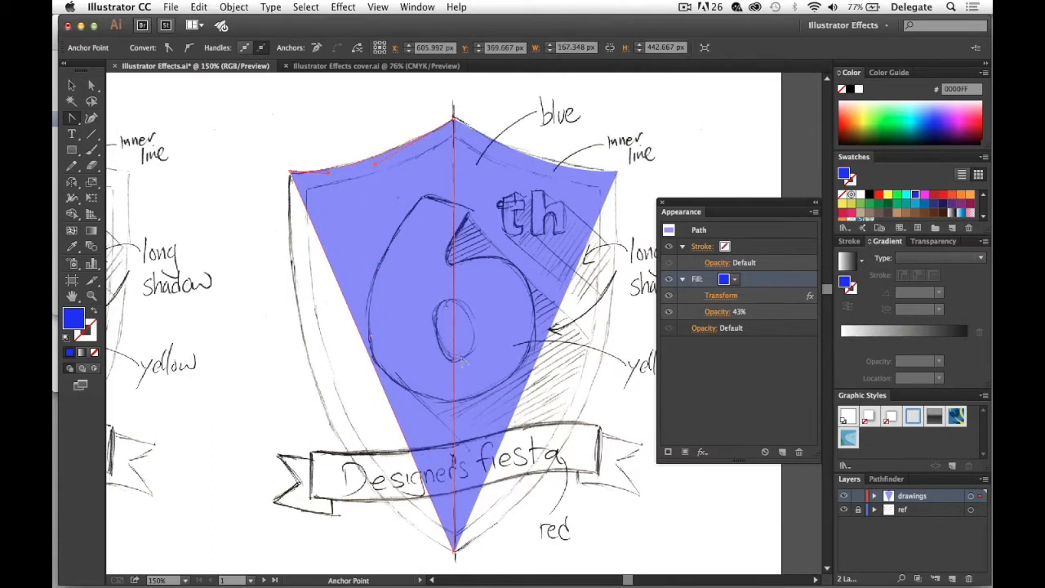
pyautogui.moveTo(360, 333); pyautogui.dragTo(323, 406)
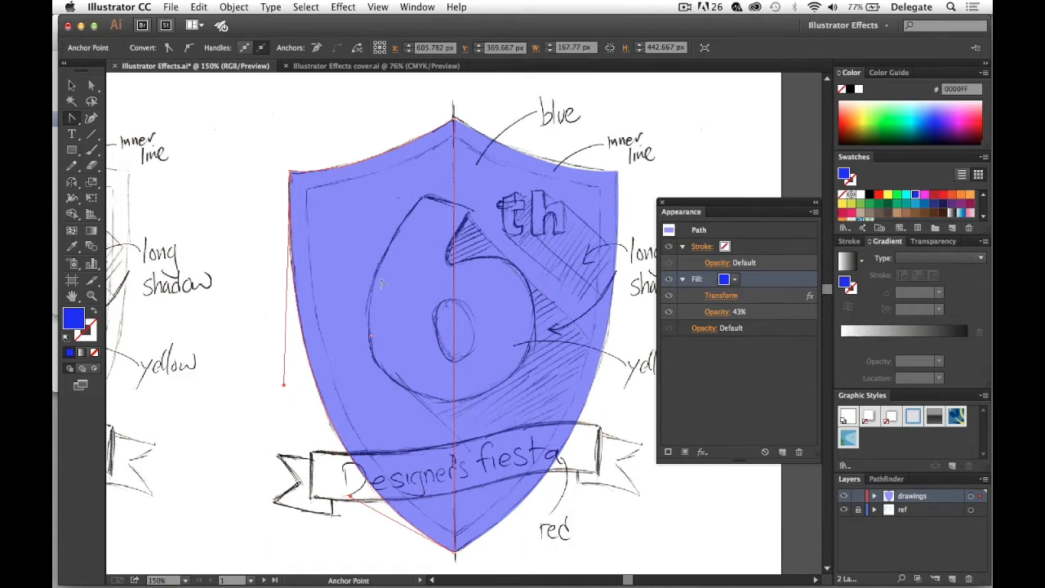
# Toggle the shield fill's Transform effect off and back on and review its reflection settings.
pyautogui.click(71, 85)
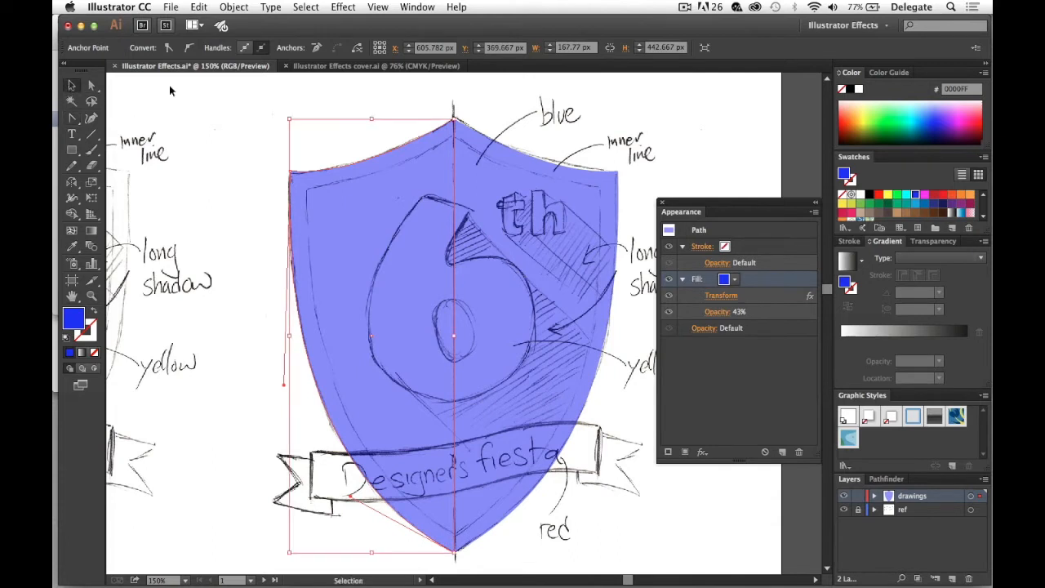
pyautogui.click(397, 101)
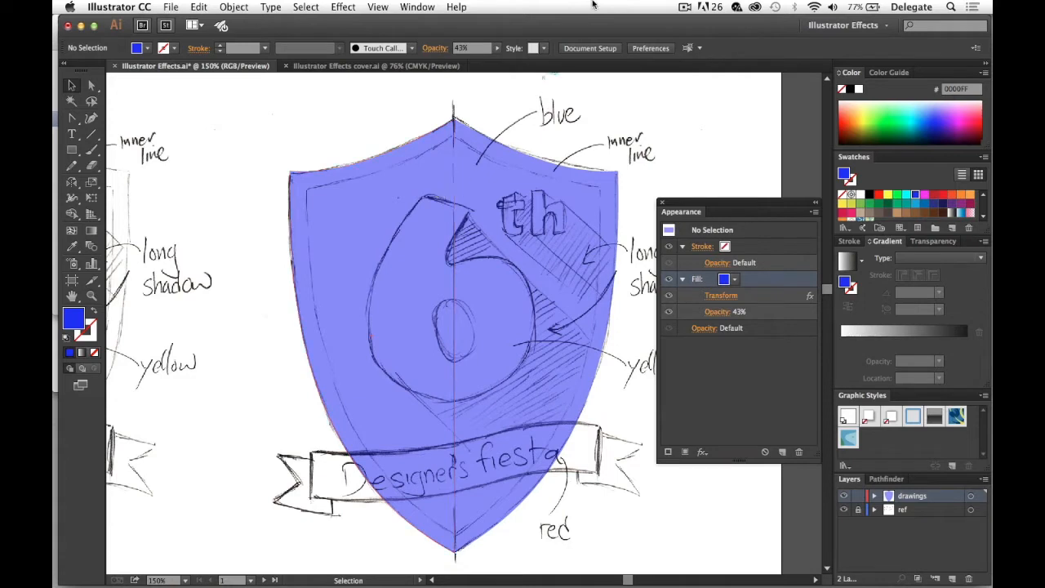
pyautogui.moveTo(733, 210); pyautogui.dragTo(728, 155)
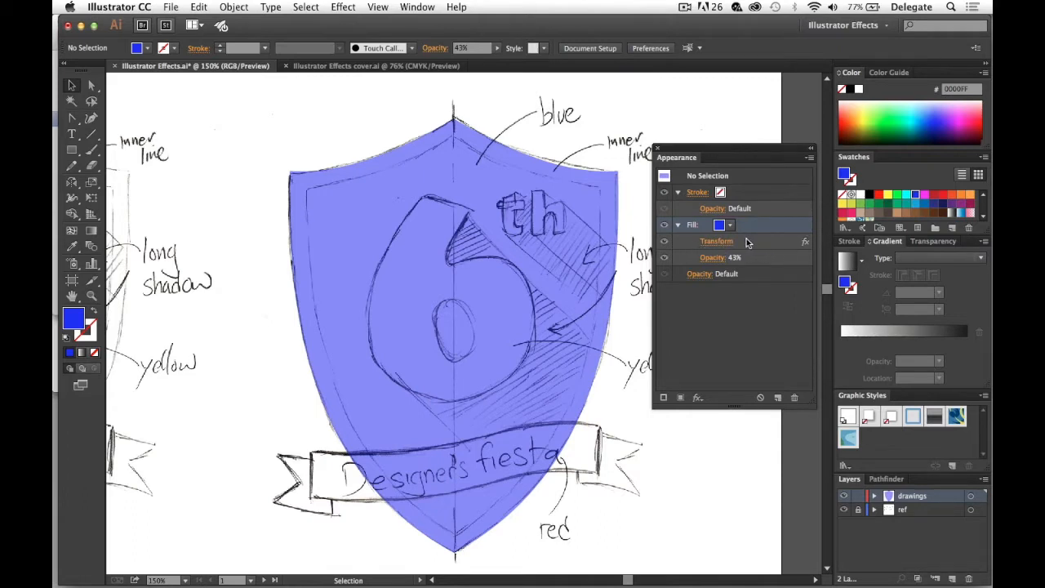
pyautogui.click(676, 246)
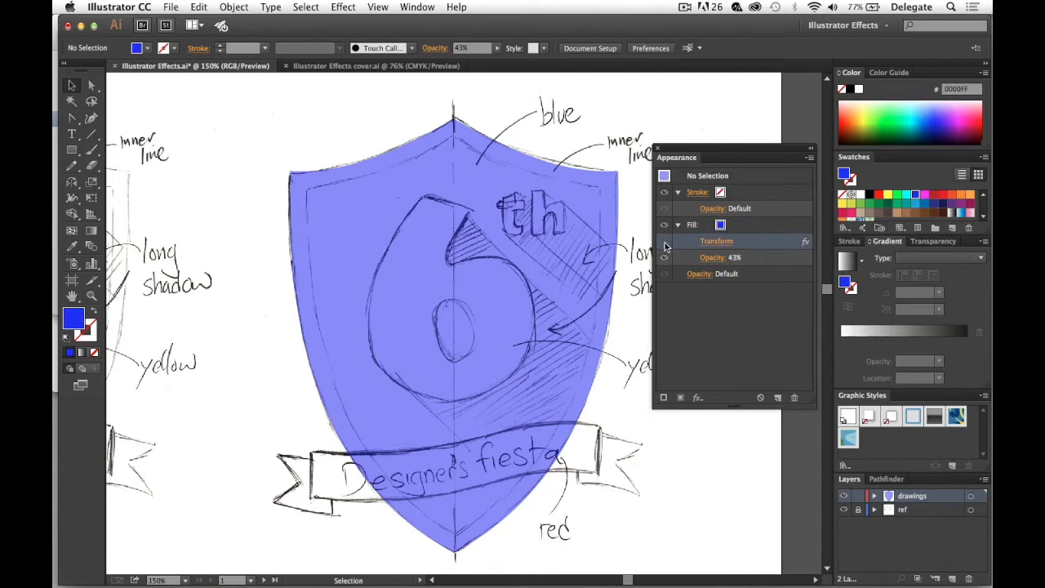
pyautogui.click(367, 181)
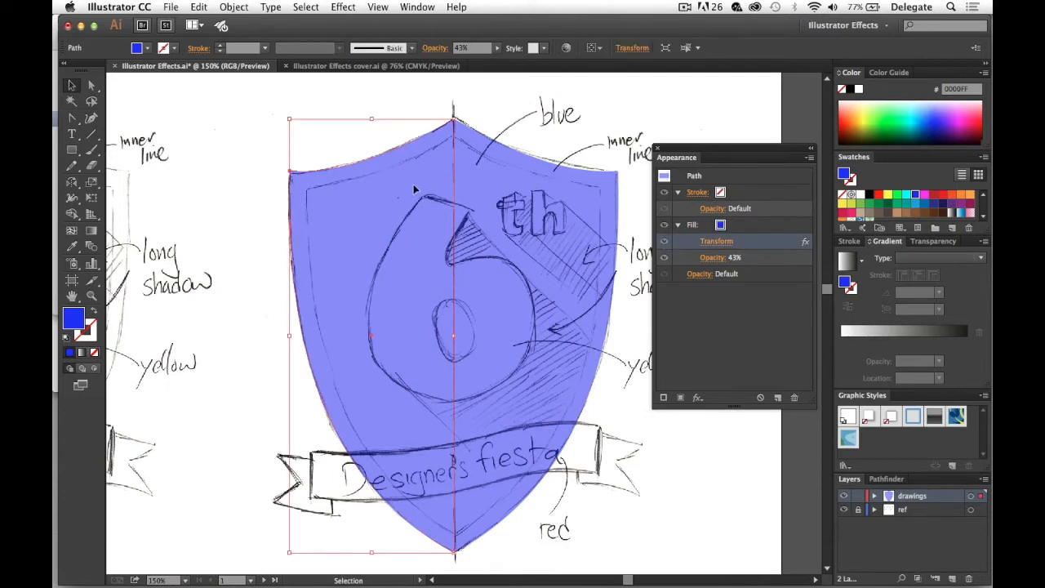
pyautogui.click(665, 242)
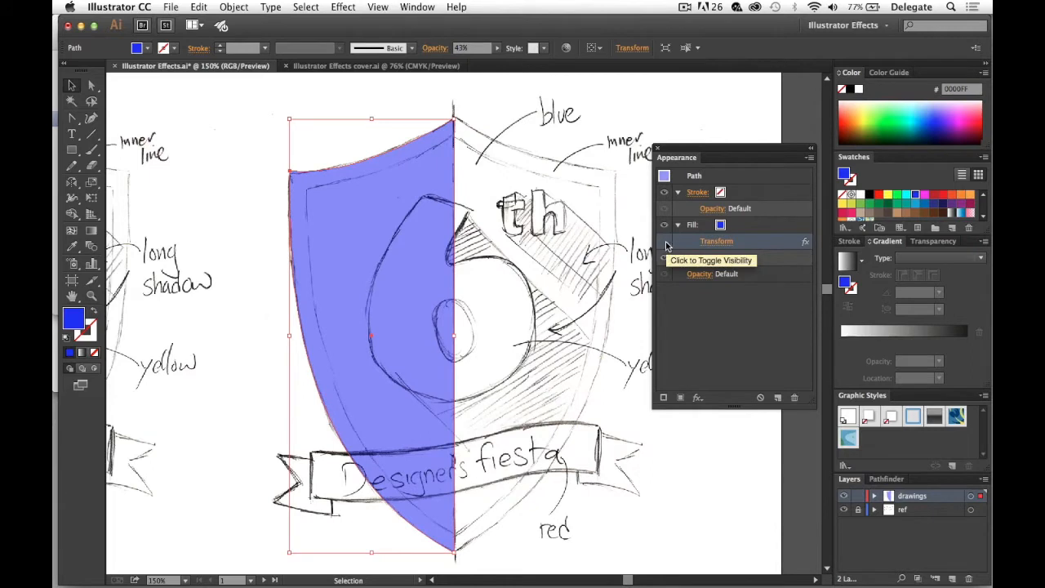
pyautogui.click(665, 241)
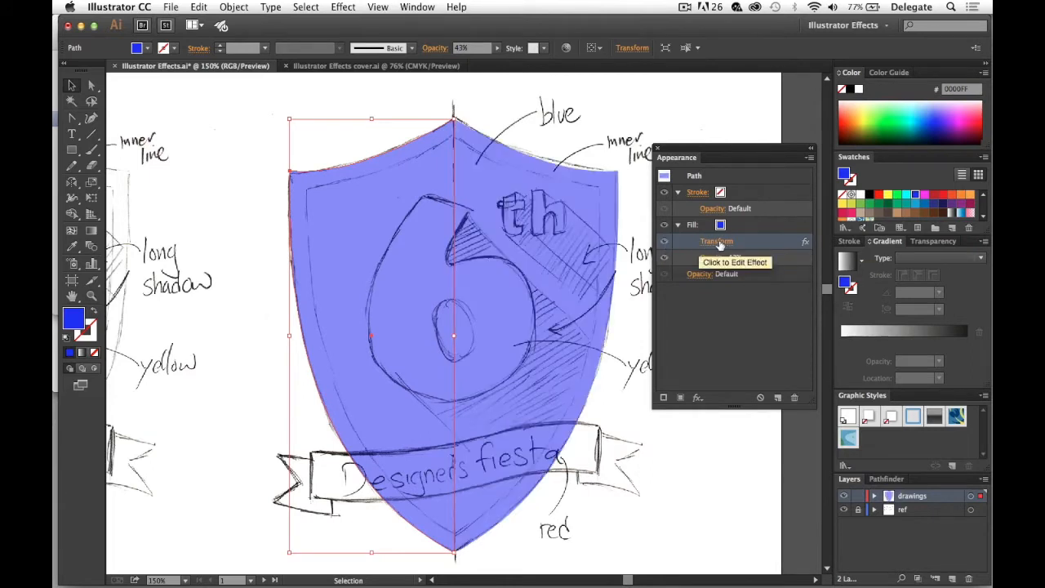
pyautogui.click(718, 242)
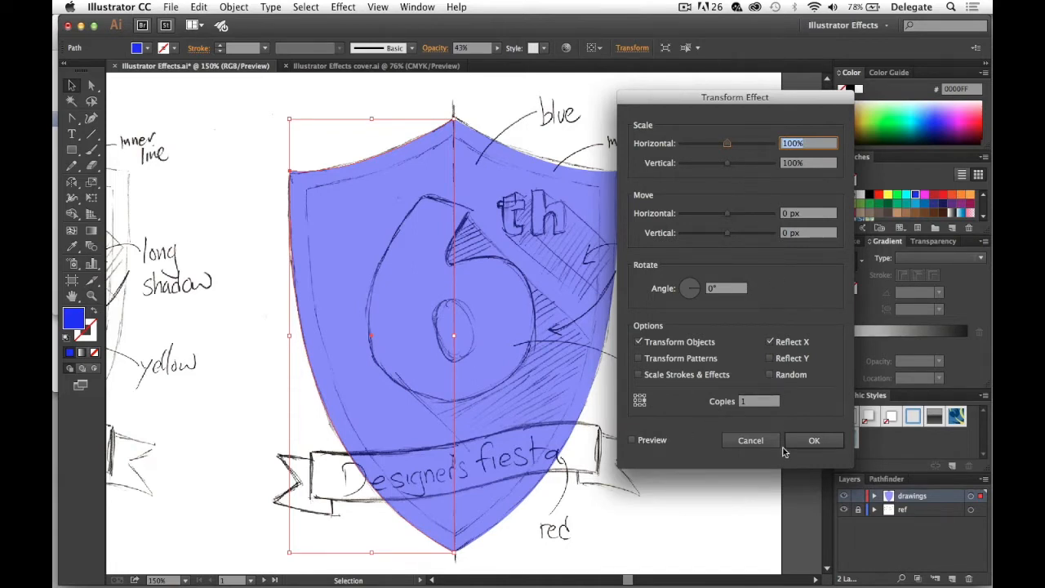
pyautogui.click(829, 444)
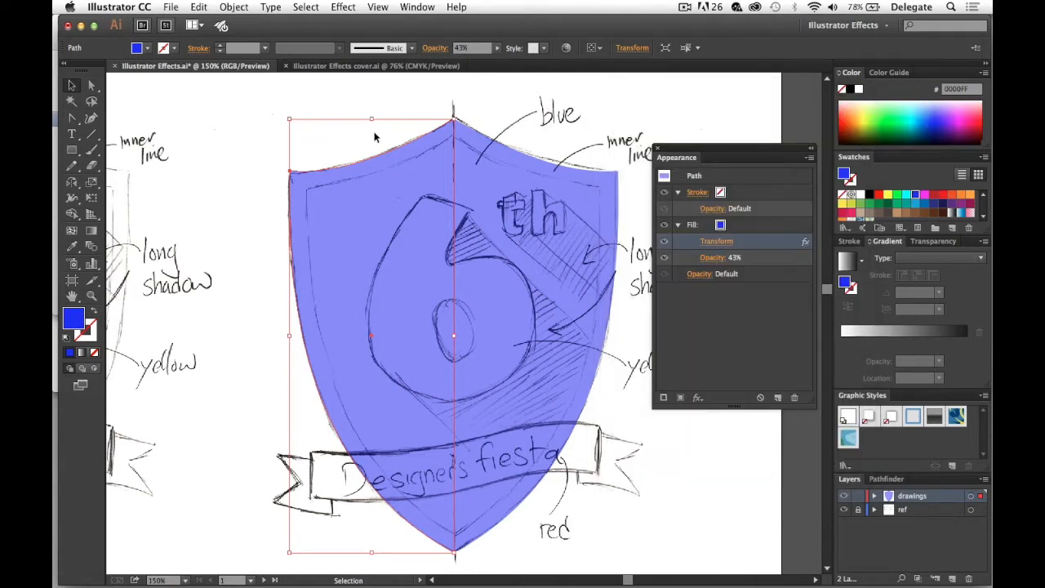
# Nudge the curve of the shield half's top edge slightly upward with the Anchor Point tool to match the sketch.
pyautogui.click(283, 131)
pyautogui.click(89, 120)
pyautogui.moveTo(373, 163); pyautogui.dragTo(372, 157)
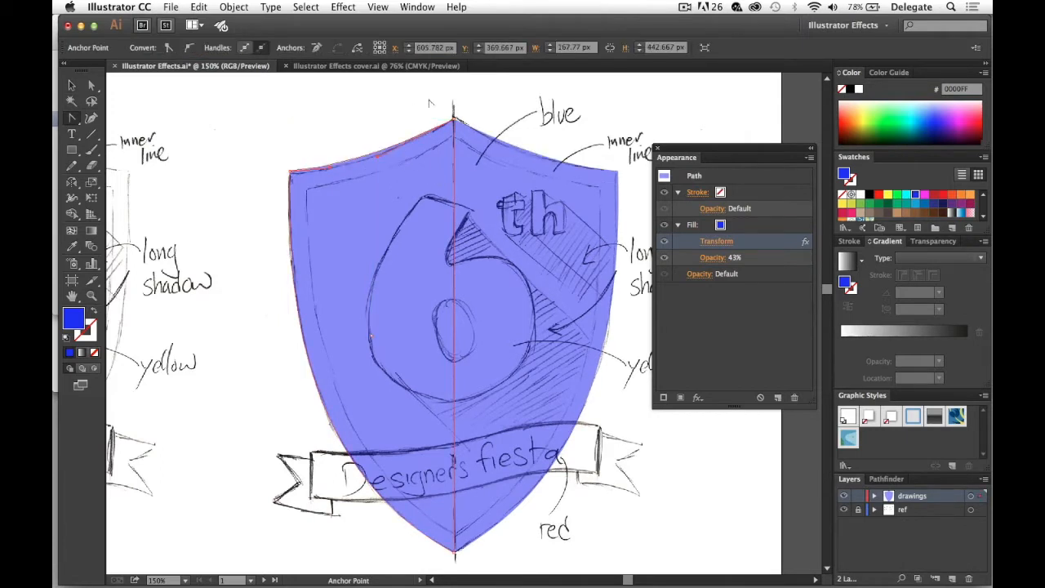
pyautogui.press('v')
pyautogui.click(298, 116)
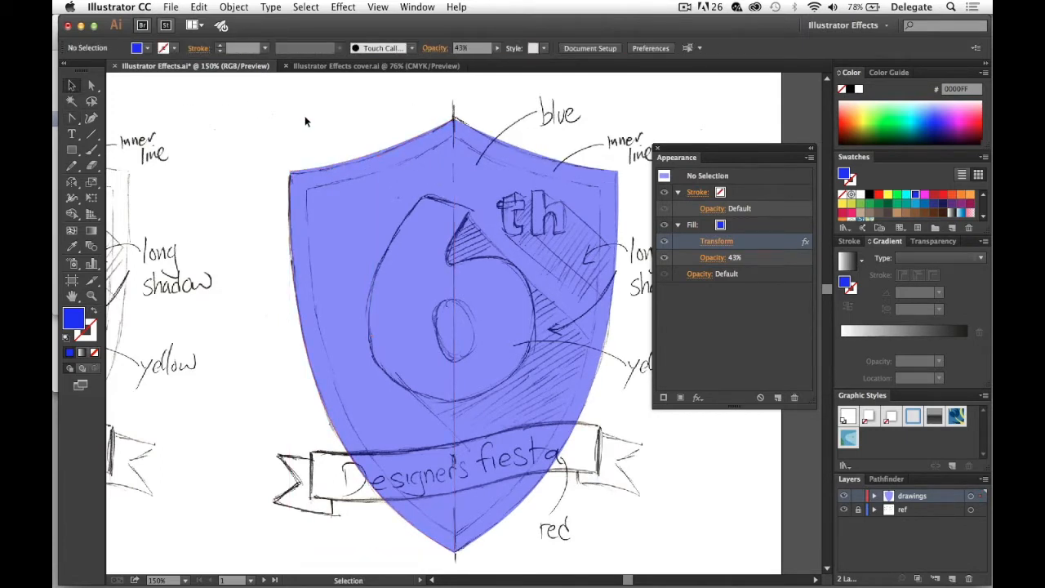
# Raise the shield shape's opacity to 100%.
pyautogui.moveTo(199, 227)
pyautogui.mouseDown()
pyautogui.moveTo(278, 205)
pyautogui.moveTo(576, 201)
pyautogui.mouseUp()
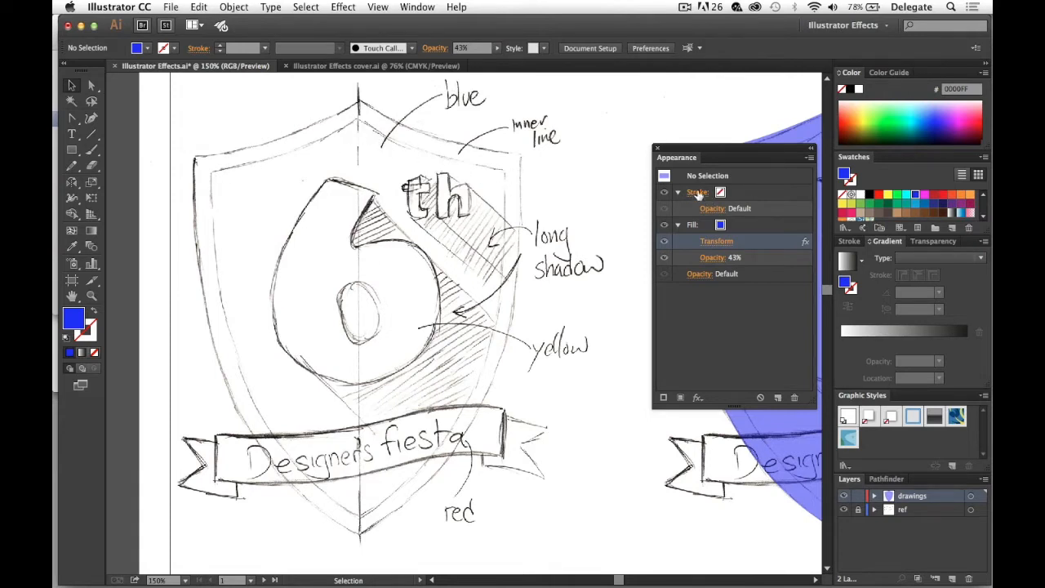
pyautogui.moveTo(608, 161); pyautogui.dragTo(326, 172)
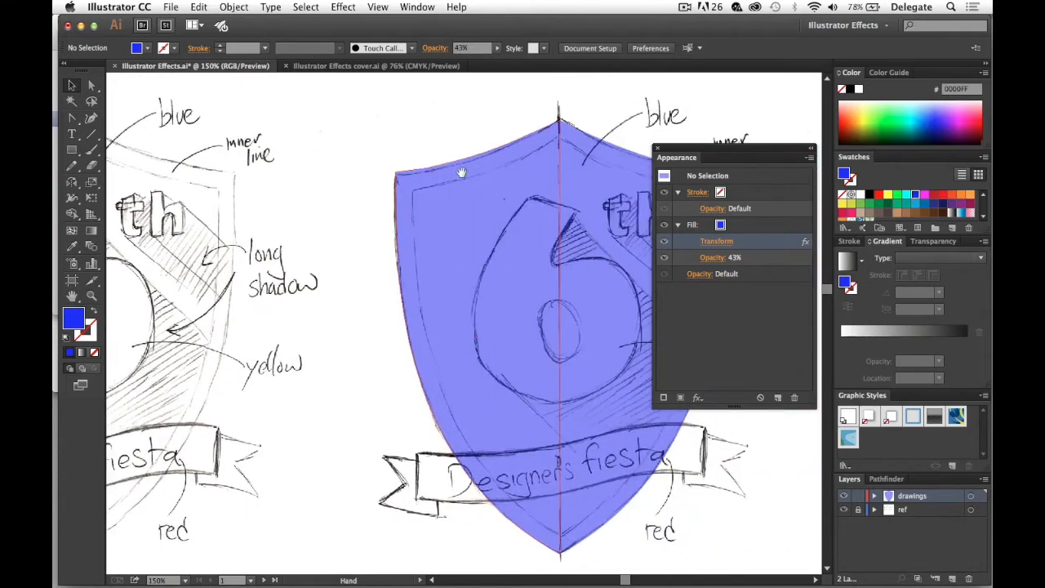
pyautogui.hscroll(5, 438, 138)
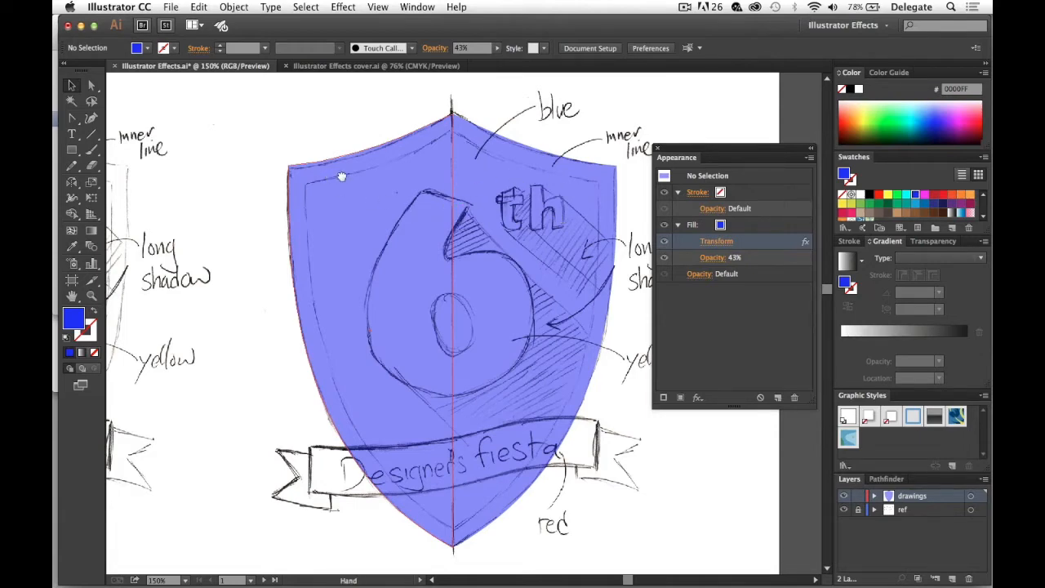
pyautogui.hscroll(-5, 318, 175)
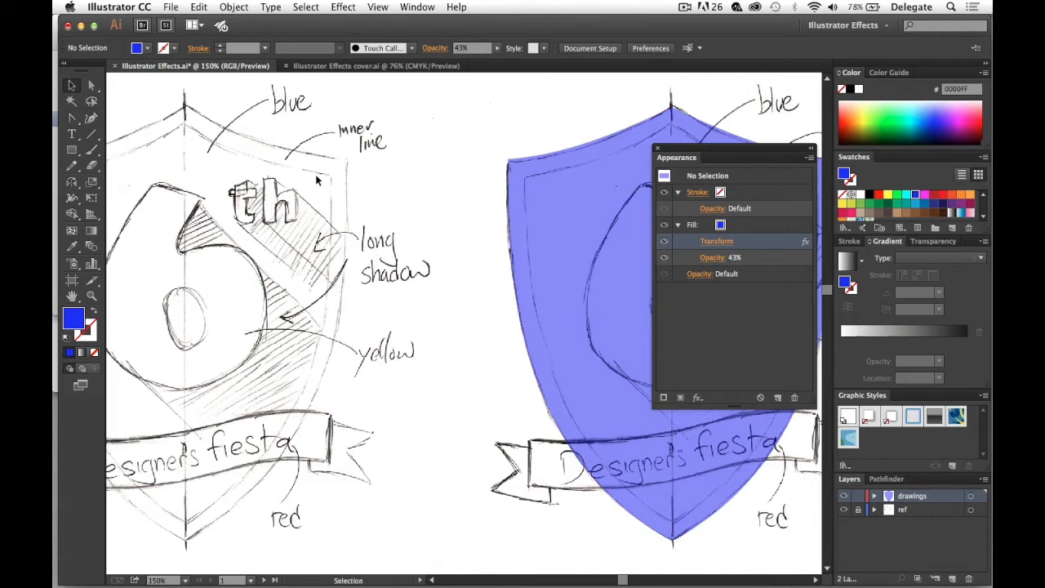
pyautogui.hscroll(5, 482, 180)
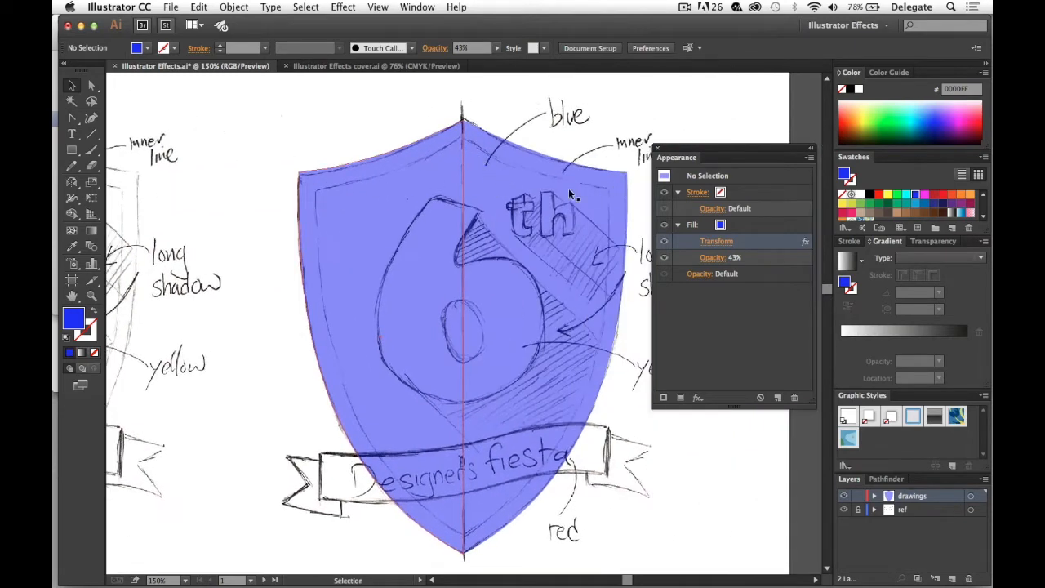
pyautogui.click(381, 199)
pyautogui.click(493, 49)
pyautogui.moveTo(465, 62); pyautogui.dragTo(517, 64)
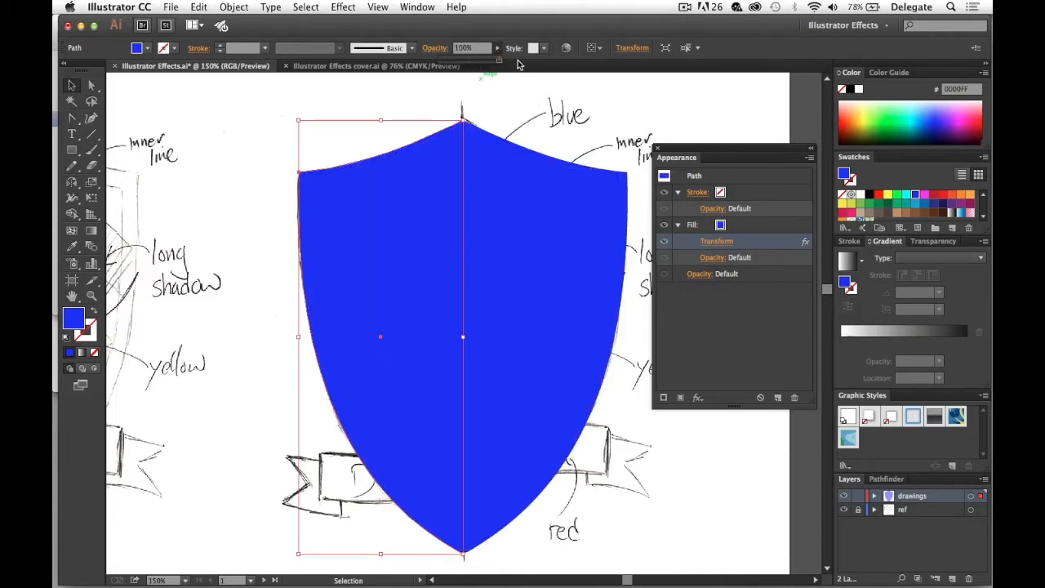
# Expand the shield's appearance so the mirrored half becomes real editable geometry.
pyautogui.click(236, 8)
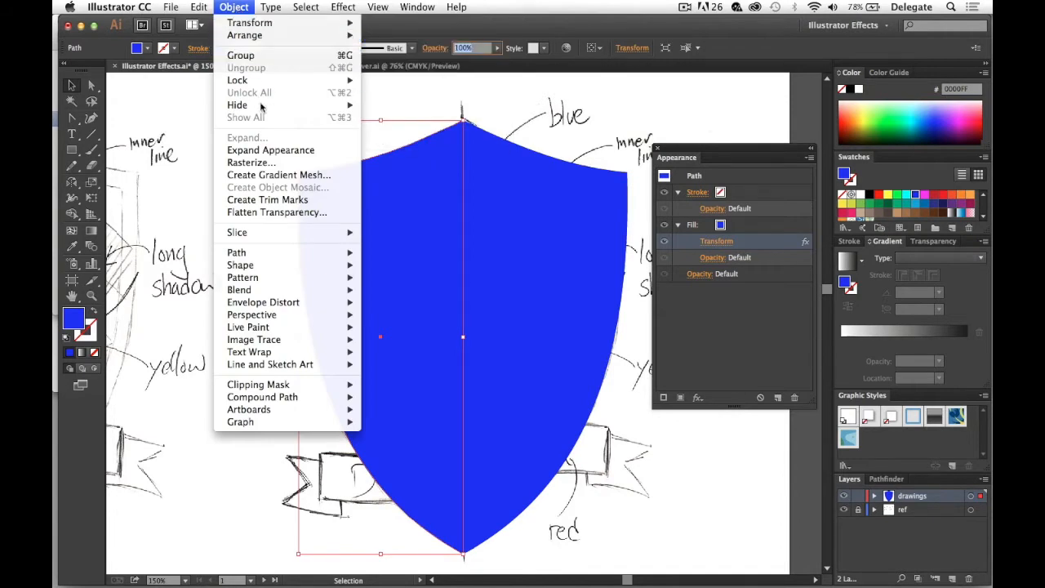
pyautogui.click(272, 150)
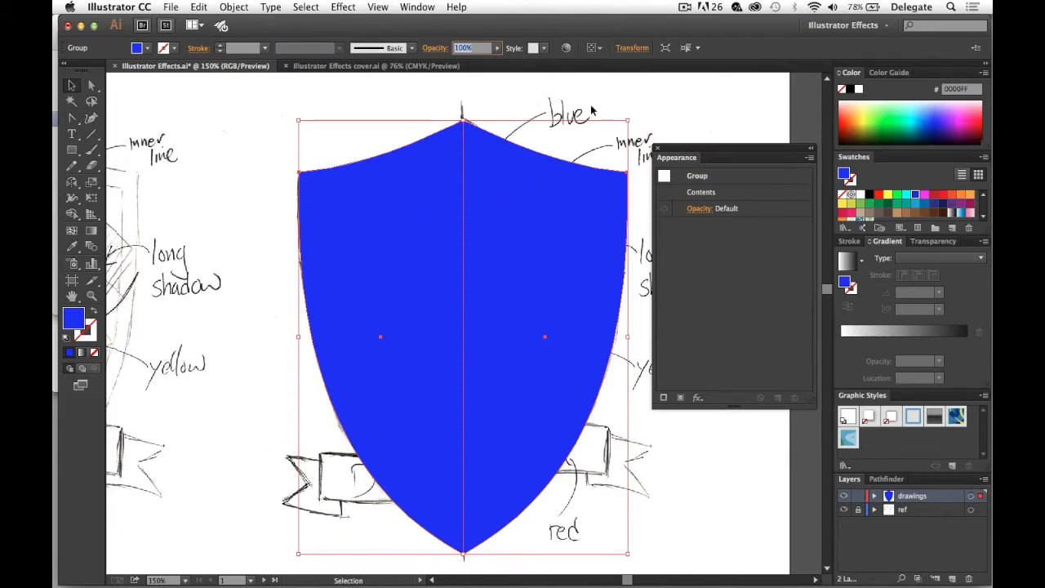
pyautogui.click(575, 103)
# Try pulling the right half's upper-right corner anchor point up and outward, and undo the move.
pyautogui.click(92, 86)
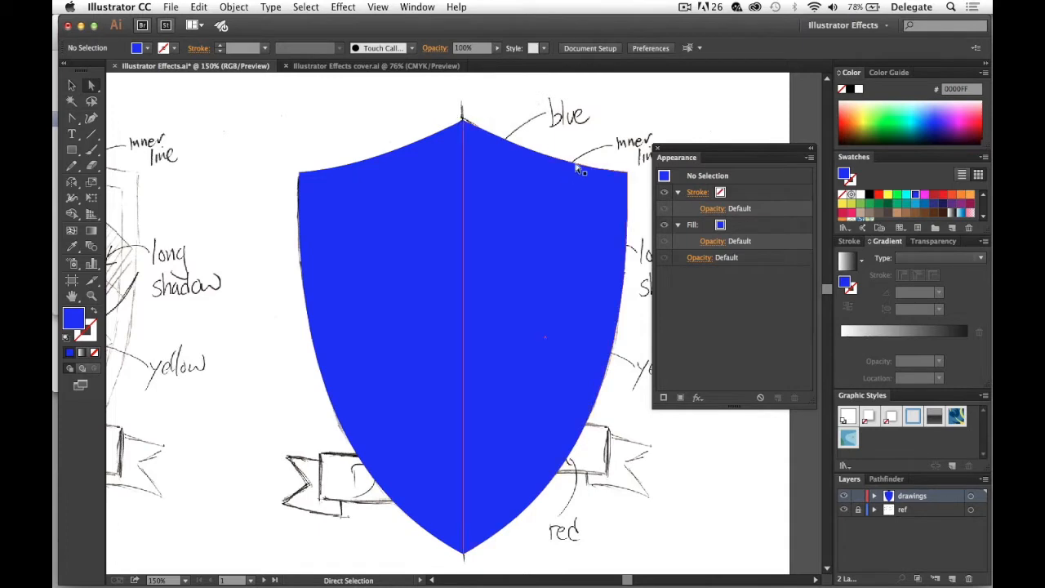
pyautogui.moveTo(631, 177); pyautogui.dragTo(644, 129)
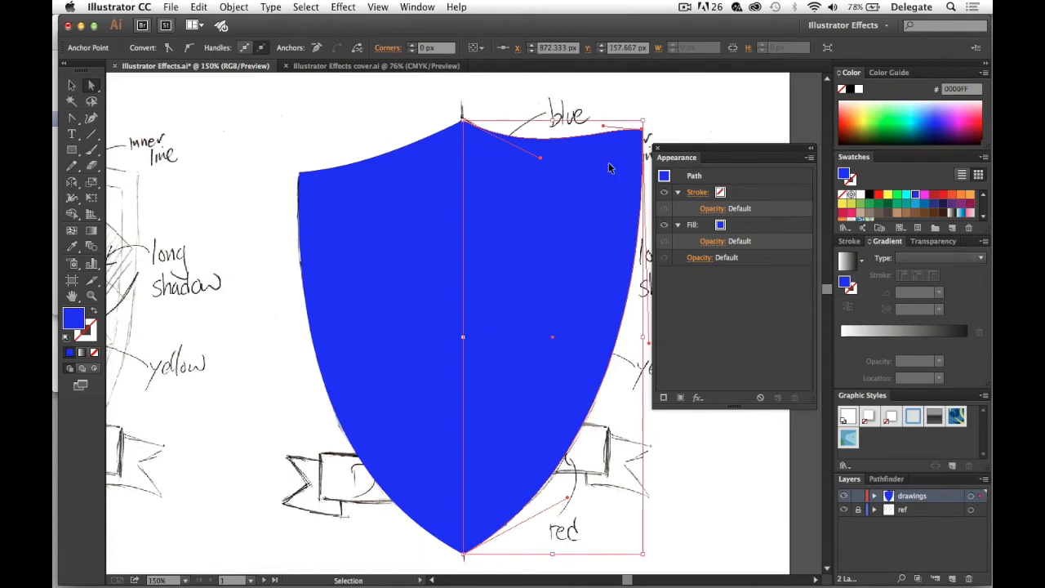
pyautogui.press('cmd+z')
# Unite the two shield halves into a single path with Pathfinder.
pyautogui.click(72, 87)
pyautogui.click(474, 157)
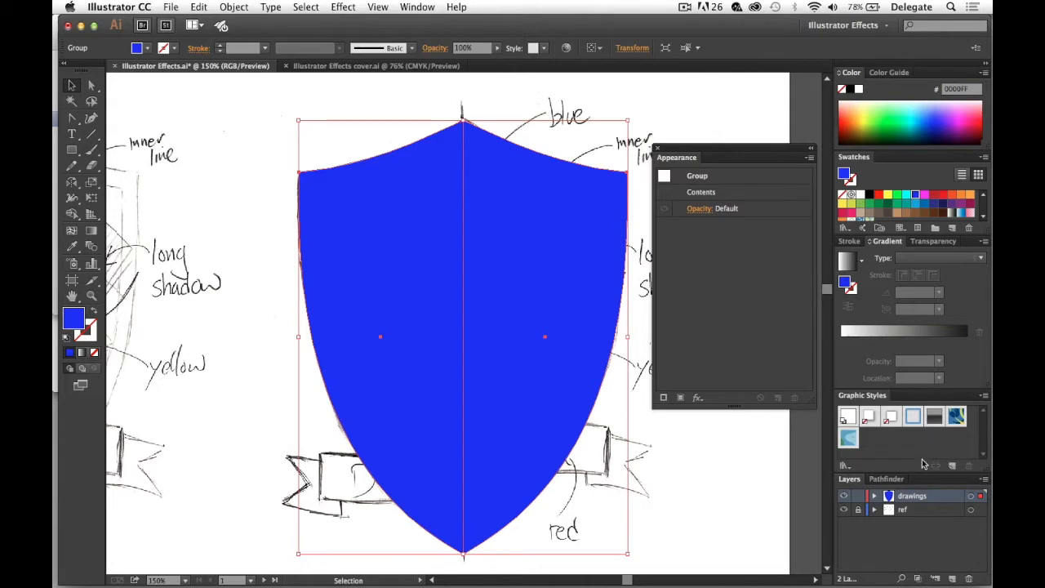
pyautogui.click(892, 482)
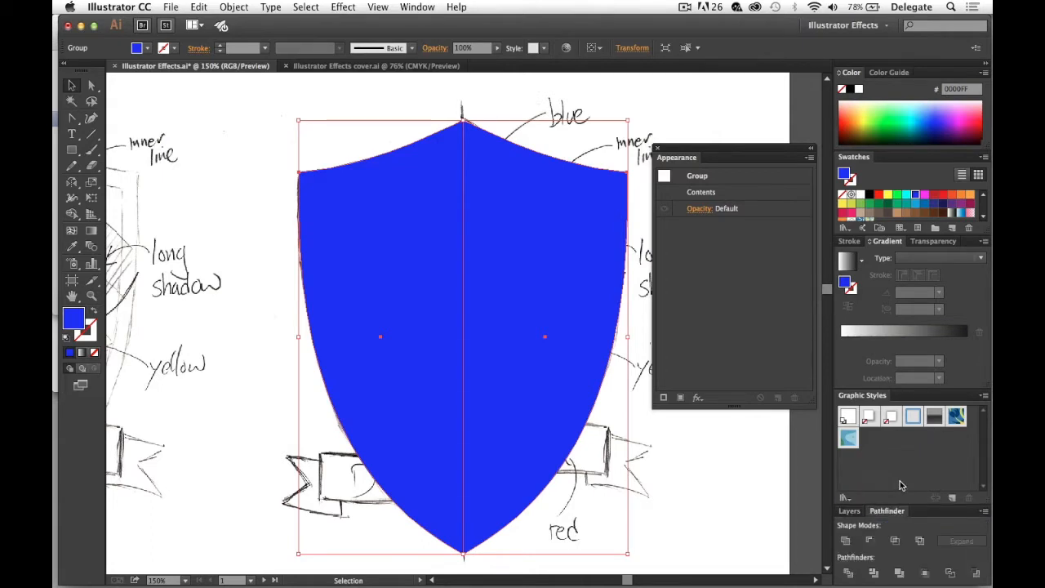
pyautogui.moveTo(894, 518); pyautogui.dragTo(700, 445)
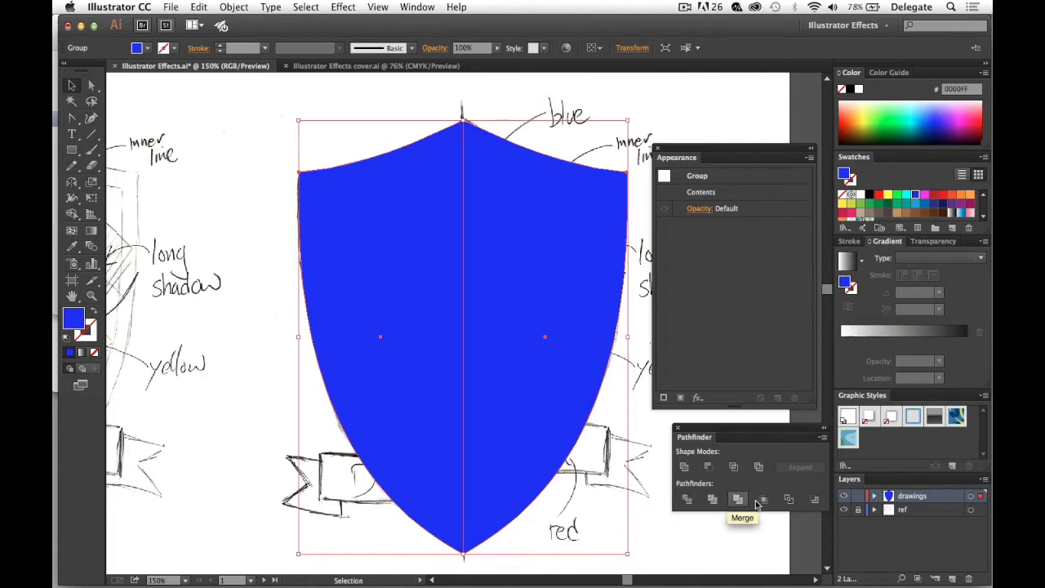
pyautogui.click(685, 468)
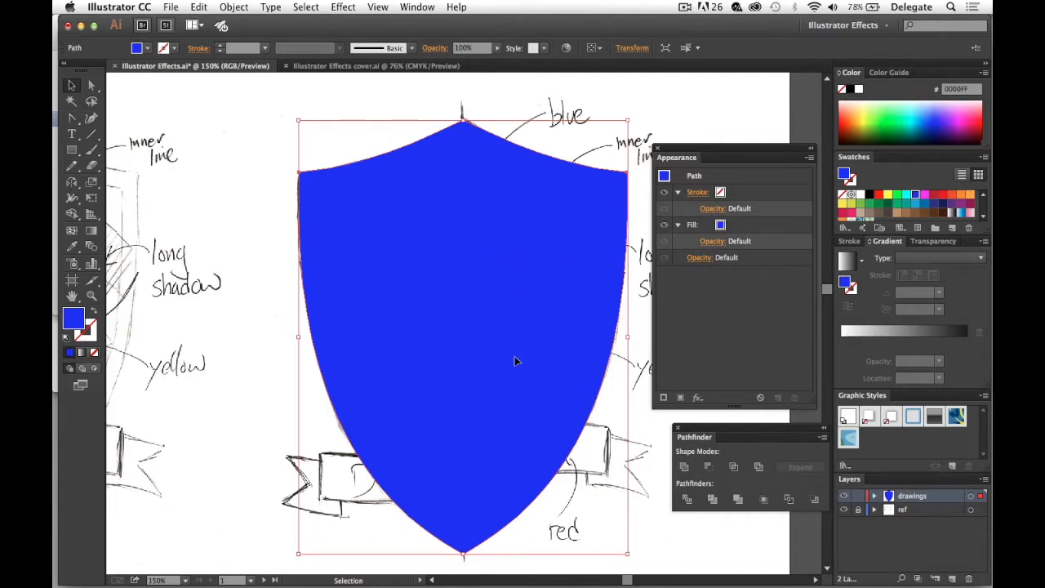
# Give the united shield a red stroke with a weight of 6 pt.
pyautogui.hscroll(-10, 210, 198)
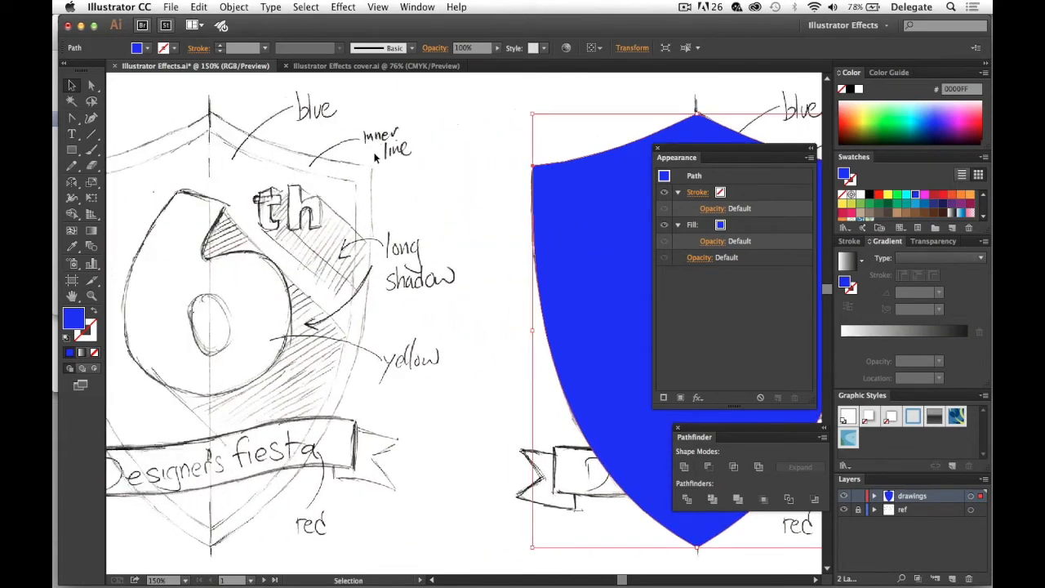
pyautogui.hscroll(10, 343, 176)
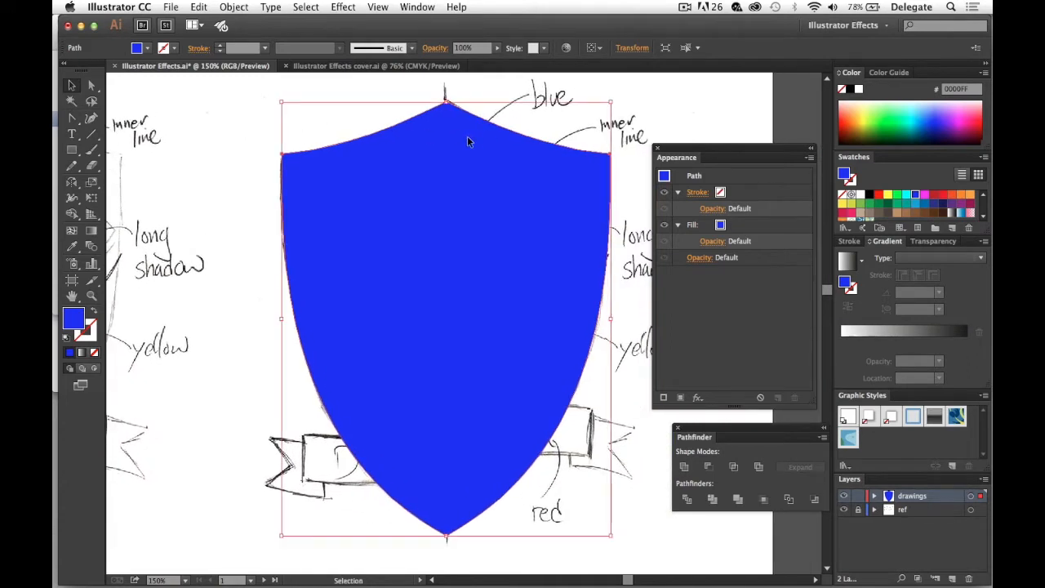
pyautogui.click(723, 195)
pyautogui.click(722, 193)
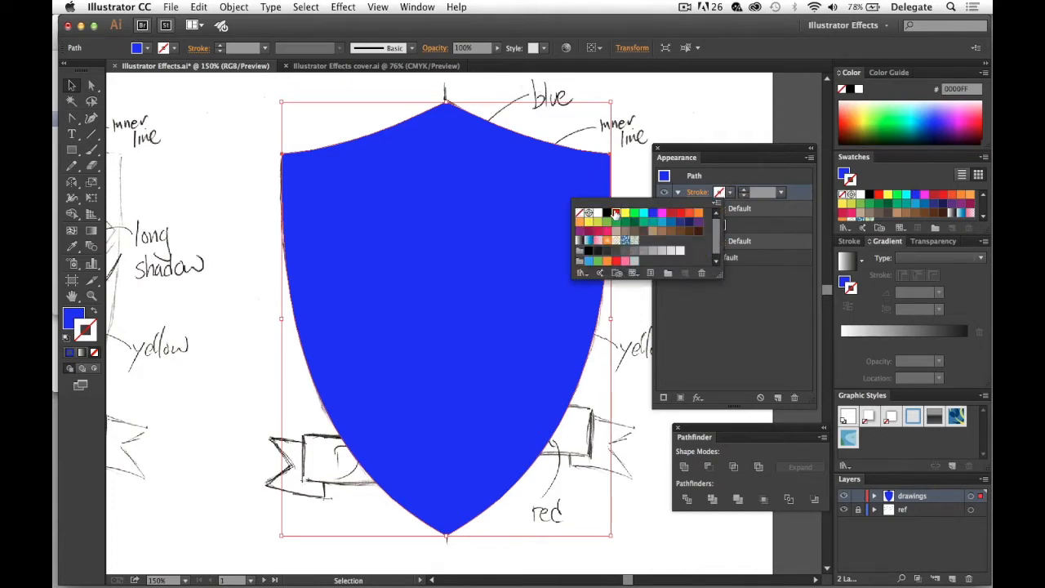
pyautogui.click(616, 214)
pyautogui.click(744, 191)
pyautogui.click(744, 191)
pyautogui.click(744, 191)
pyautogui.click(744, 191)
pyautogui.click(744, 191)
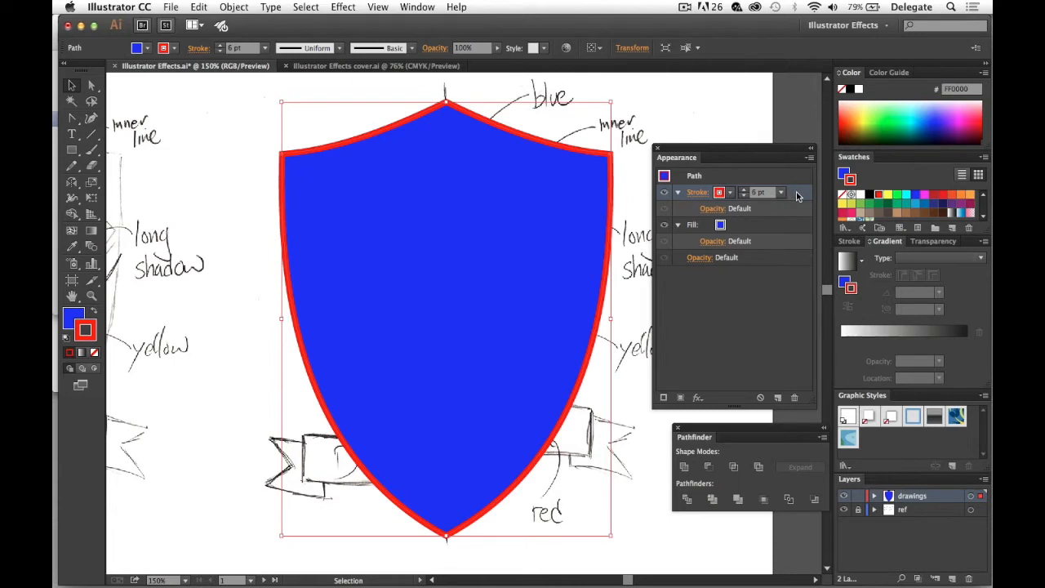
# Add a live Offset Path effect to the shield's red stroke, with preview on and an offset of -10 px.
pyautogui.click(698, 399)
pyautogui.moveTo(699, 402)
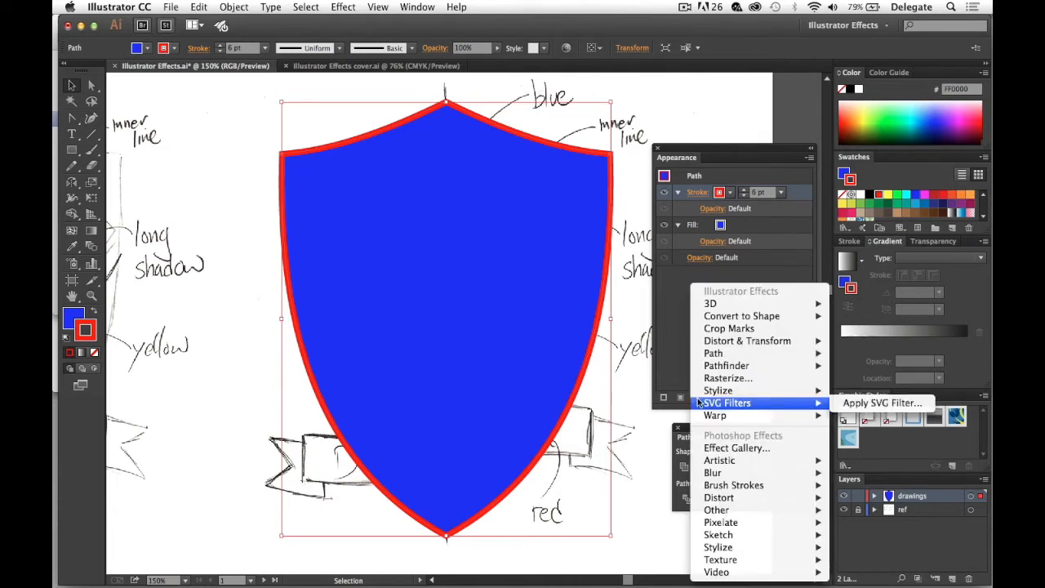
pyautogui.moveTo(734, 357)
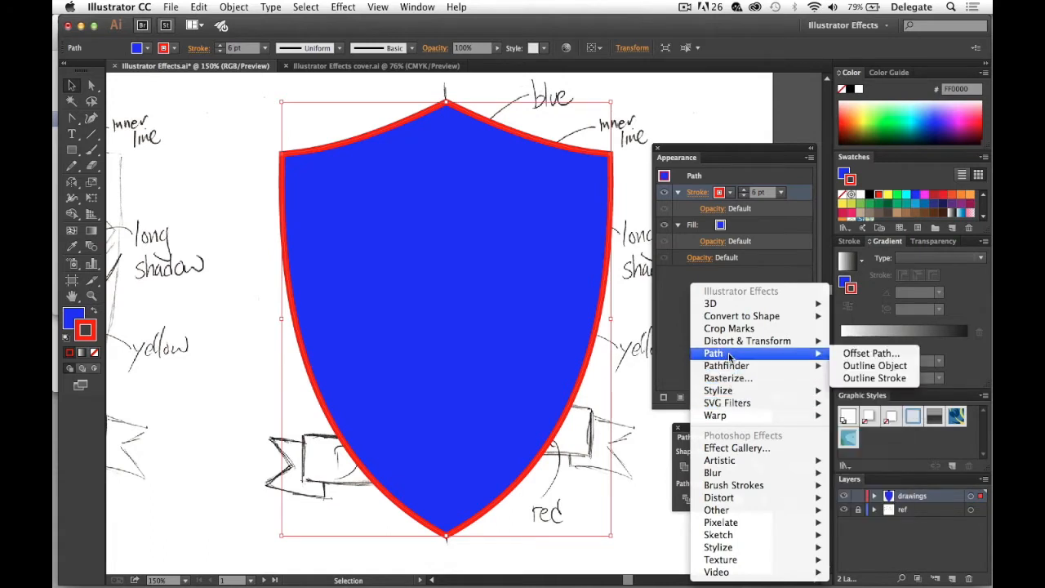
pyautogui.click(872, 353)
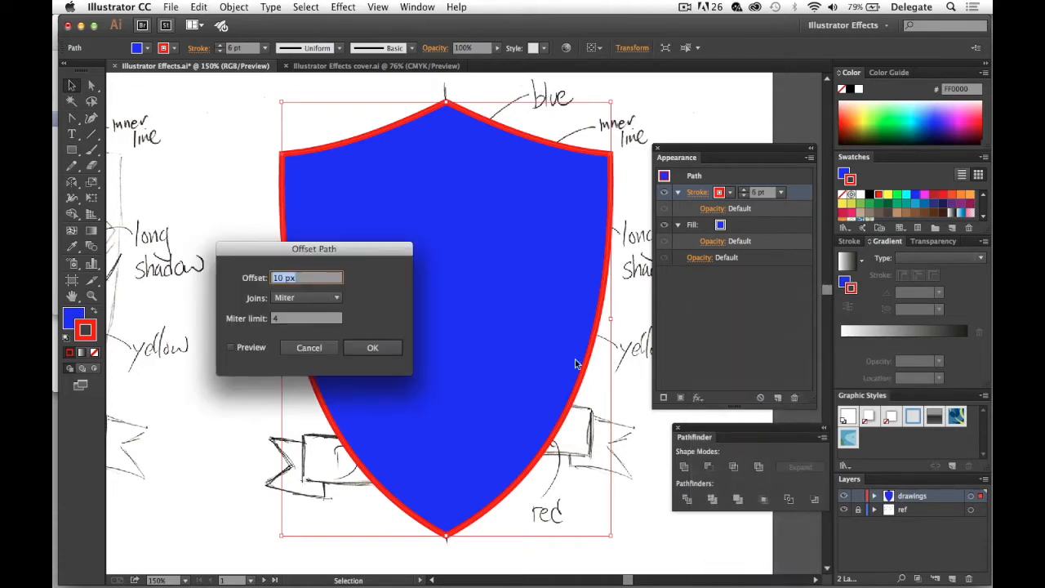
pyautogui.click(232, 347)
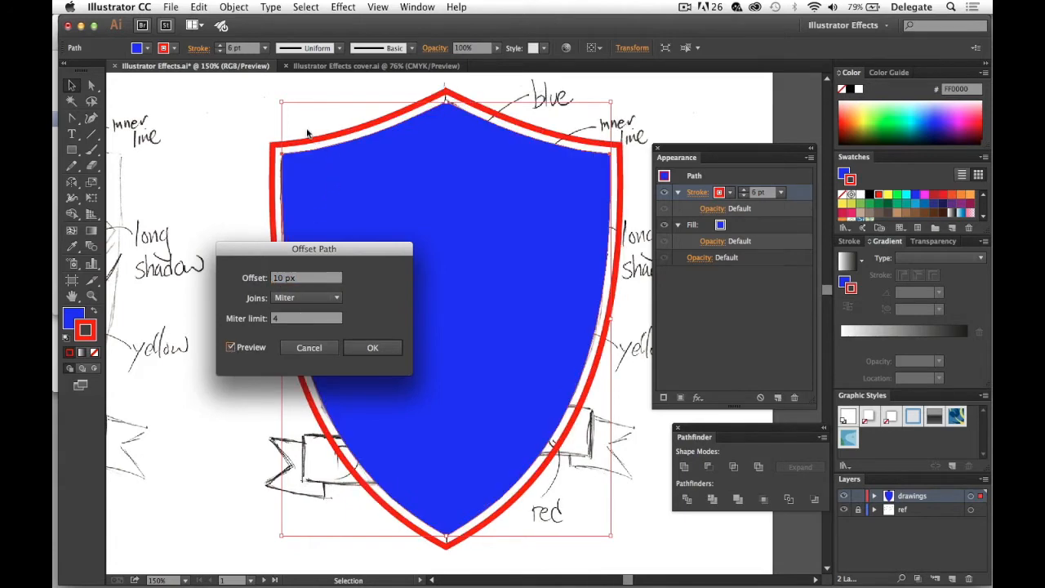
pyautogui.click(275, 282)
pyautogui.write('-')
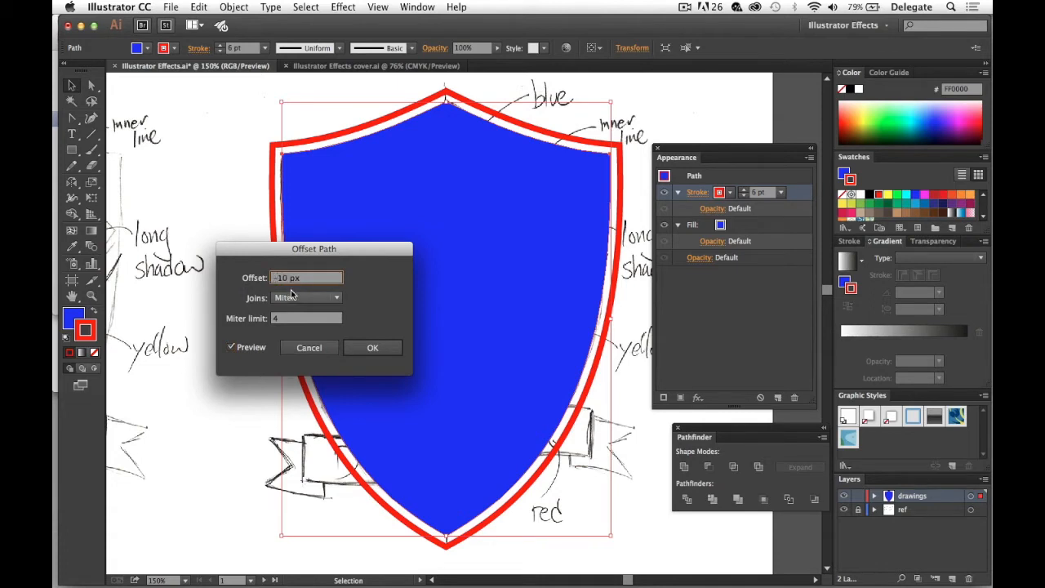
pyautogui.press('Tab')
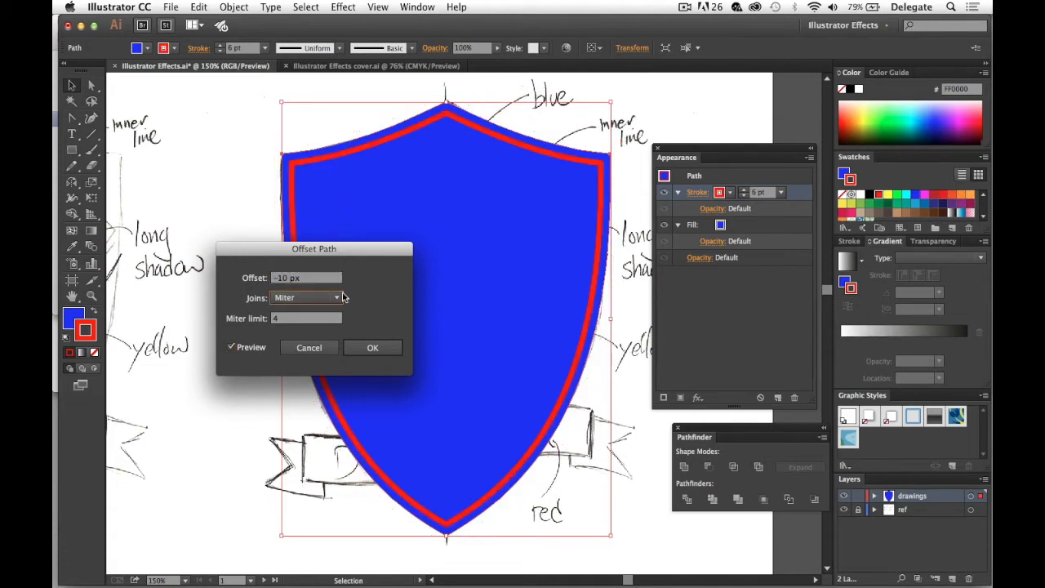
# Set the stroke's Offset Path distance to -16 px, apply it, and toggle the effect's visibility to check it.
pyautogui.click(282, 280)
pyautogui.press('Down')
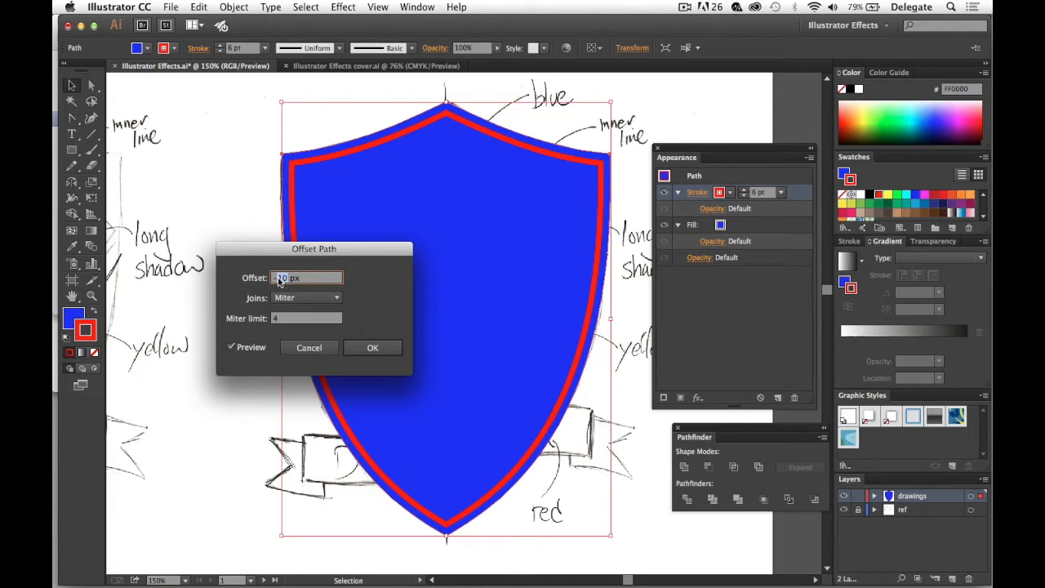
pyautogui.press('Down')
pyautogui.press('Down')
pyautogui.press('Down')
pyautogui.press('Down')
pyautogui.press('Down')
pyautogui.press('Down')
pyautogui.press('Down')
pyautogui.press('Down')
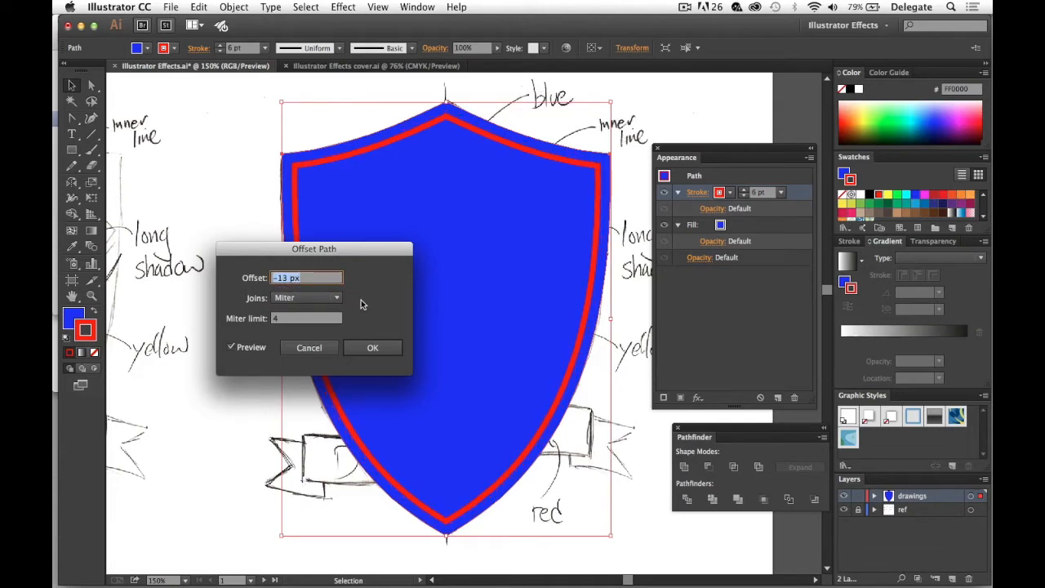
pyautogui.press('Up')
pyautogui.press('Up')
pyautogui.press('Up')
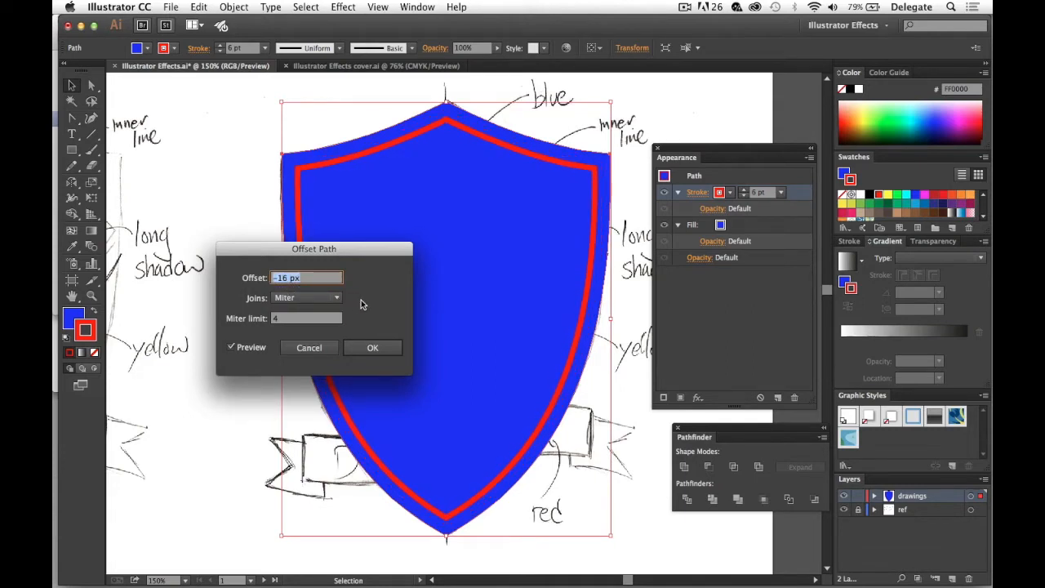
pyautogui.click(374, 349)
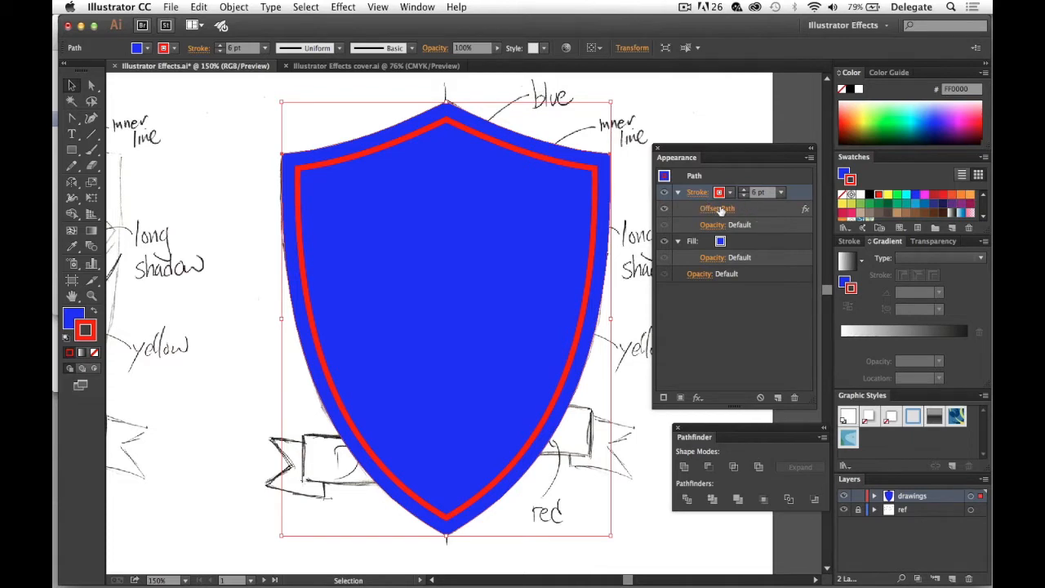
pyautogui.click(664, 209)
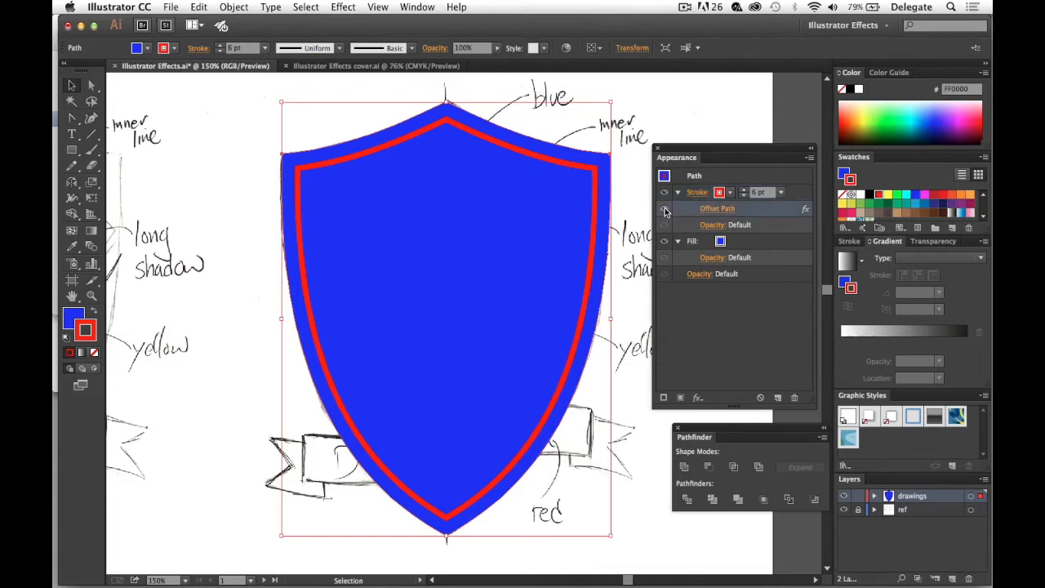
pyautogui.click(665, 208)
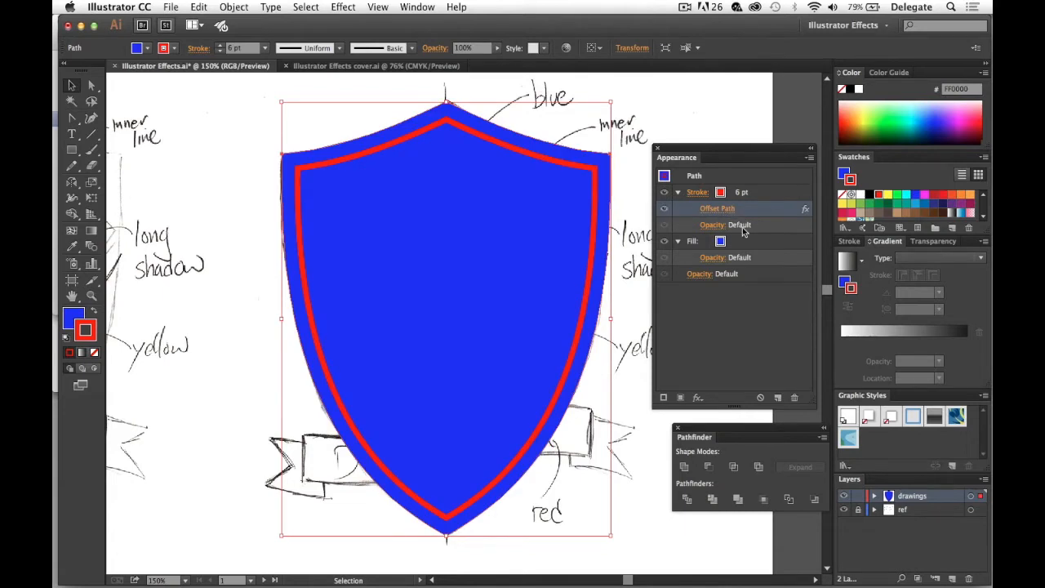
# Change the inset stroke's colour to white and reduce its weight to 3 pt.
pyautogui.click(722, 193)
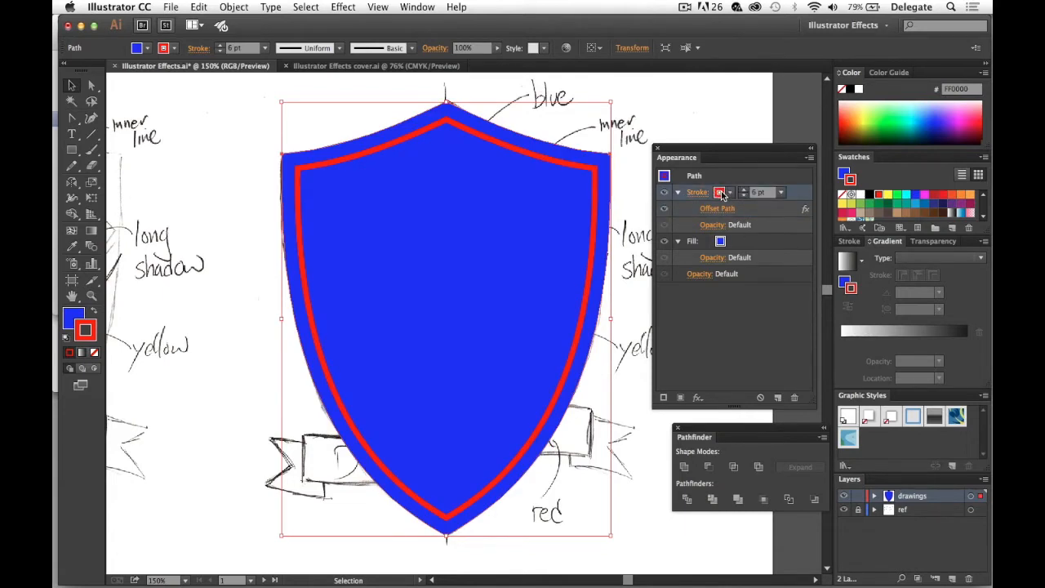
pyautogui.click(722, 194)
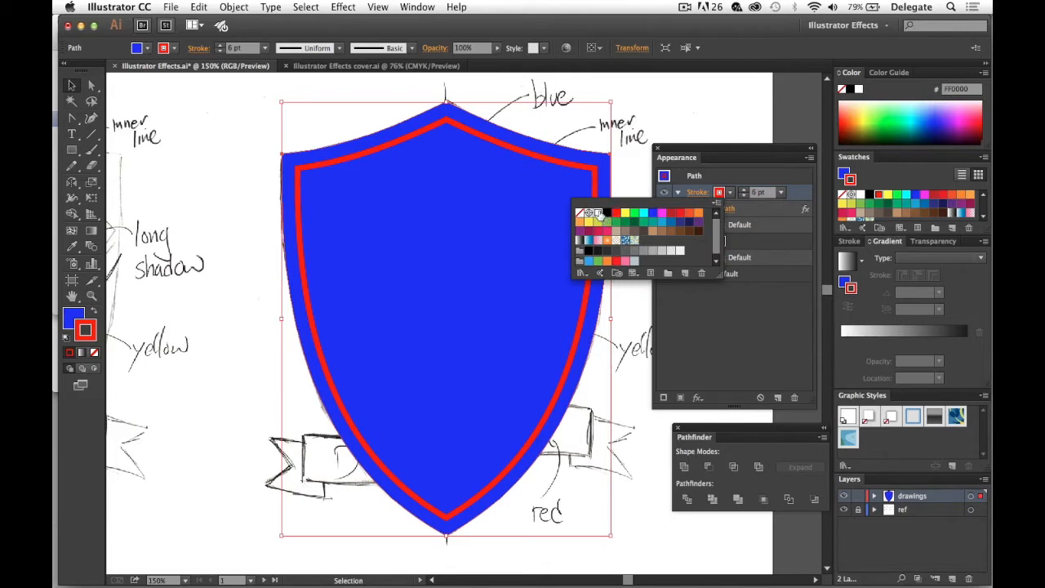
pyautogui.click(597, 213)
pyautogui.click(777, 306)
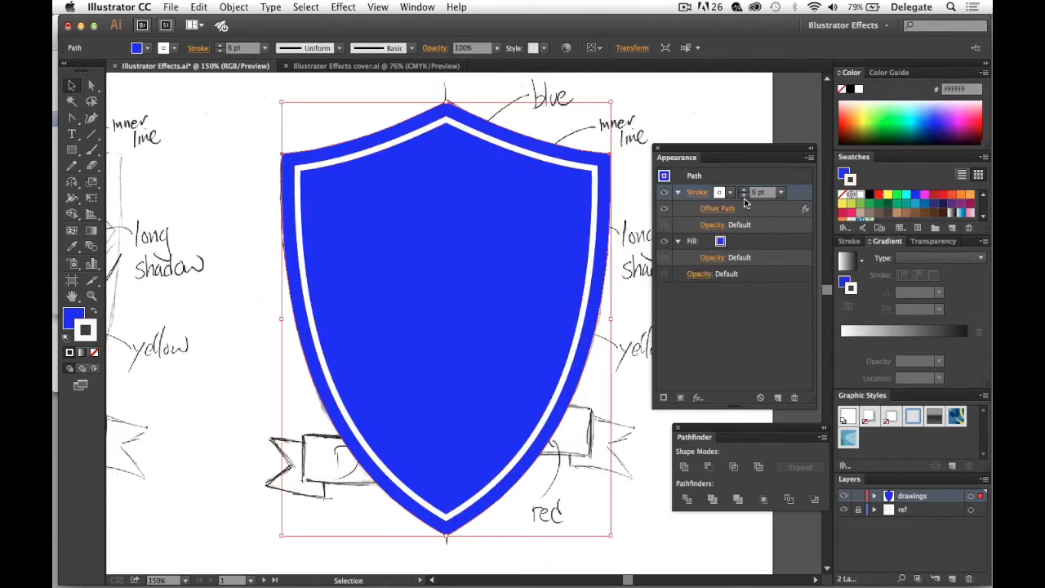
pyautogui.click(743, 196)
pyautogui.click(744, 196)
pyautogui.click(743, 196)
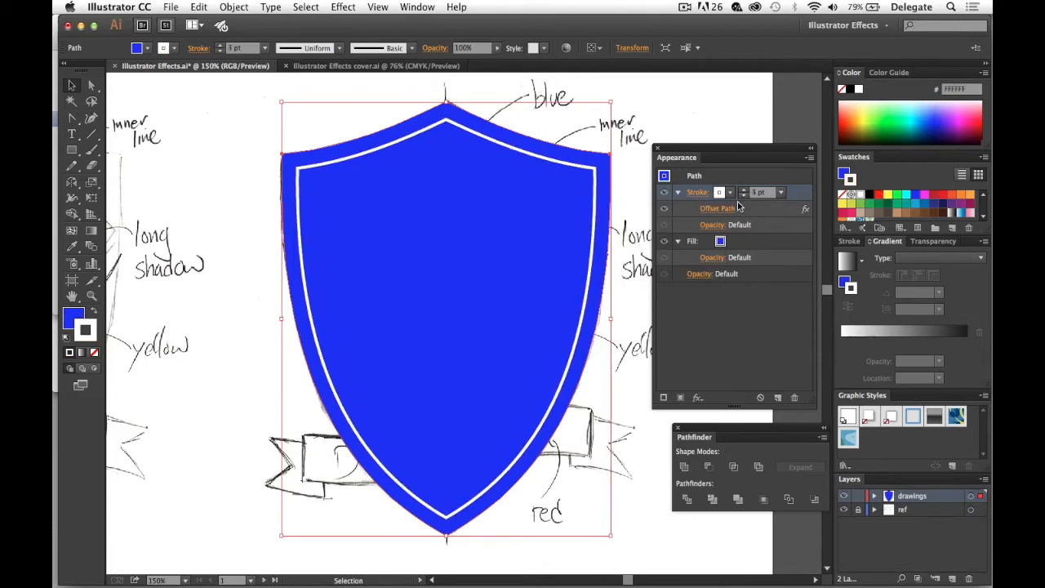
pyautogui.click(631, 393)
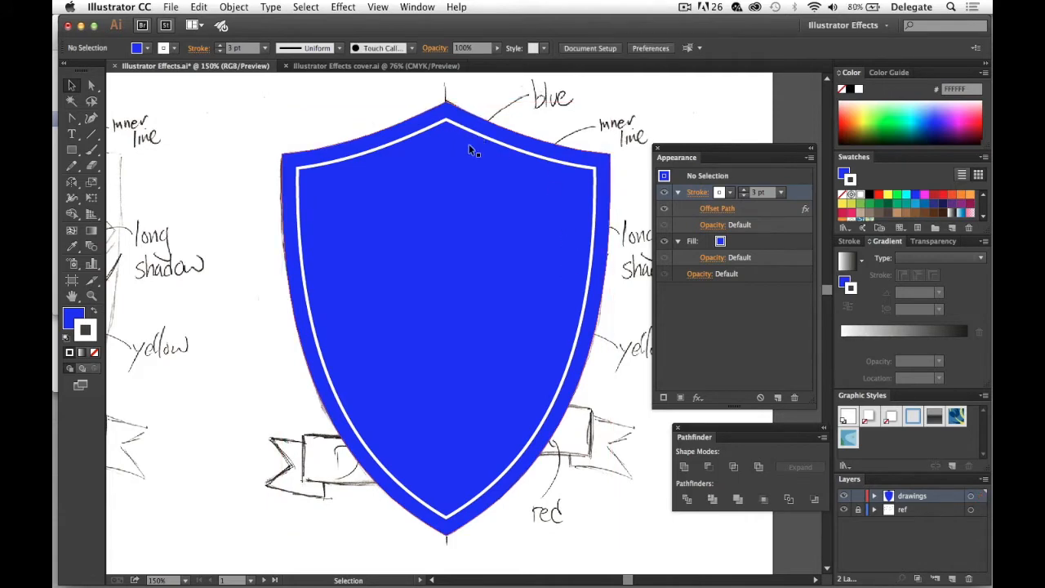
# Try squashing the shield vertically from its lower tip, and stretch it back to the sketch's height.
pyautogui.click(442, 334)
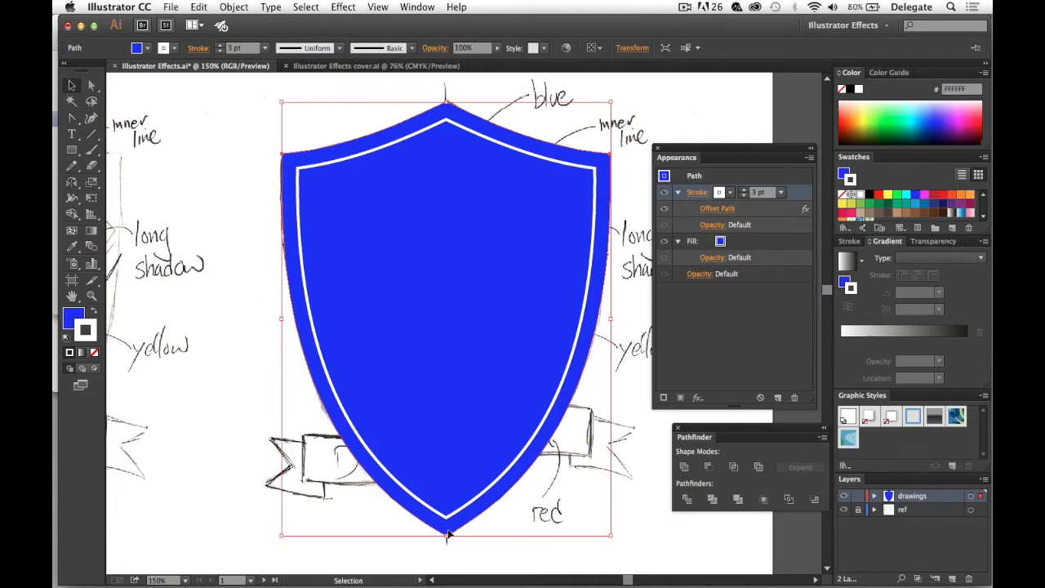
pyautogui.moveTo(446, 539); pyautogui.dragTo(446, 445)
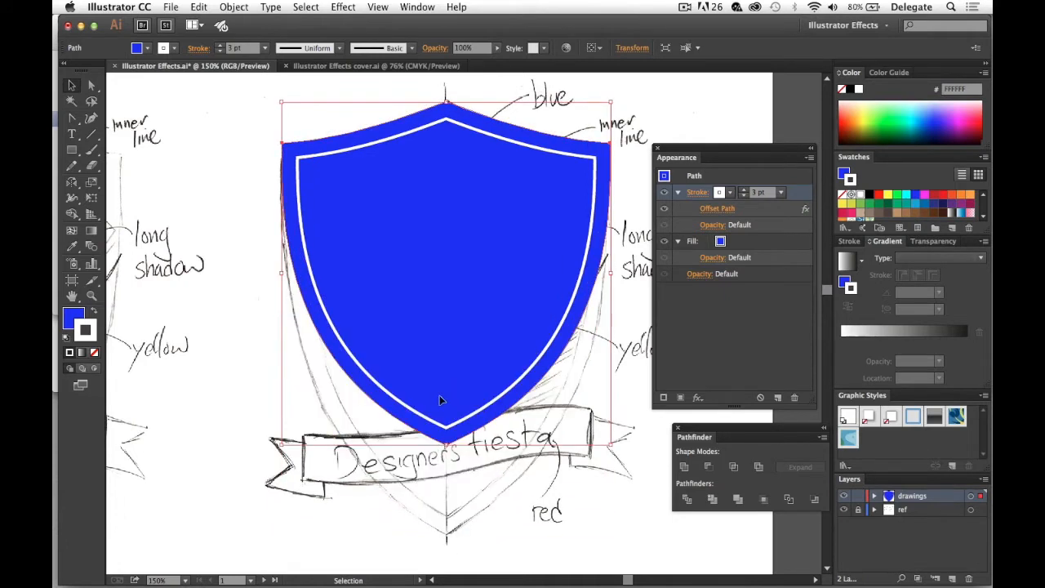
pyautogui.moveTo(446, 446); pyautogui.dragTo(447, 537)
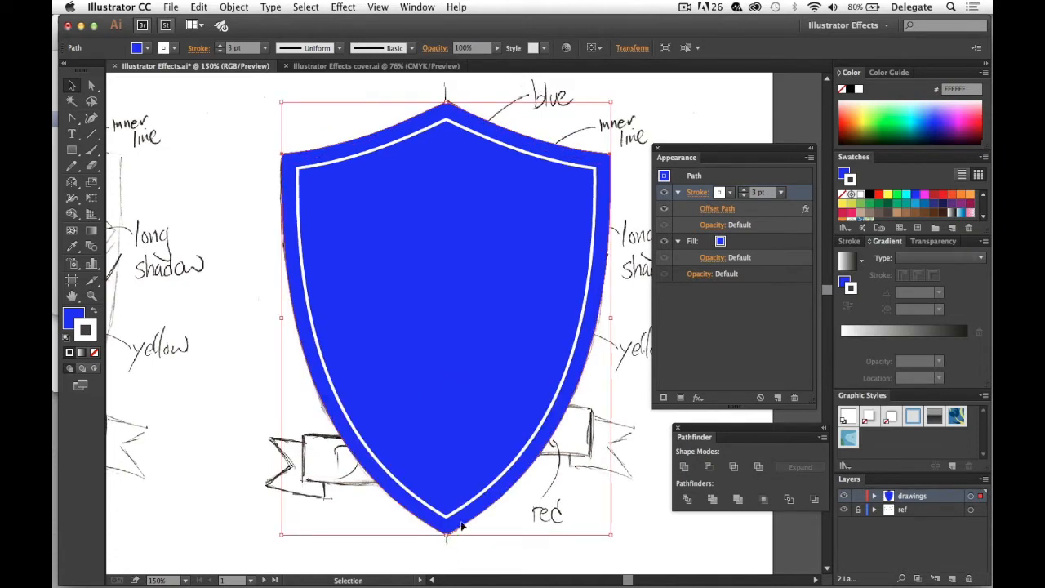
pyautogui.click(458, 553)
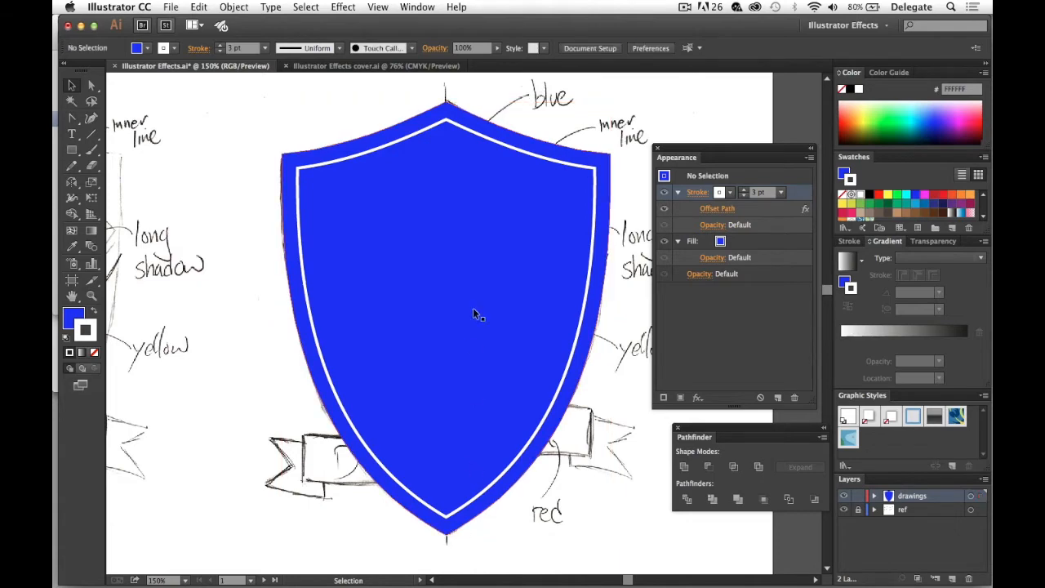
# Add the point text "6" in the middle of the shield.
pyautogui.moveTo(452, 224); pyautogui.dragTo(651, 202)
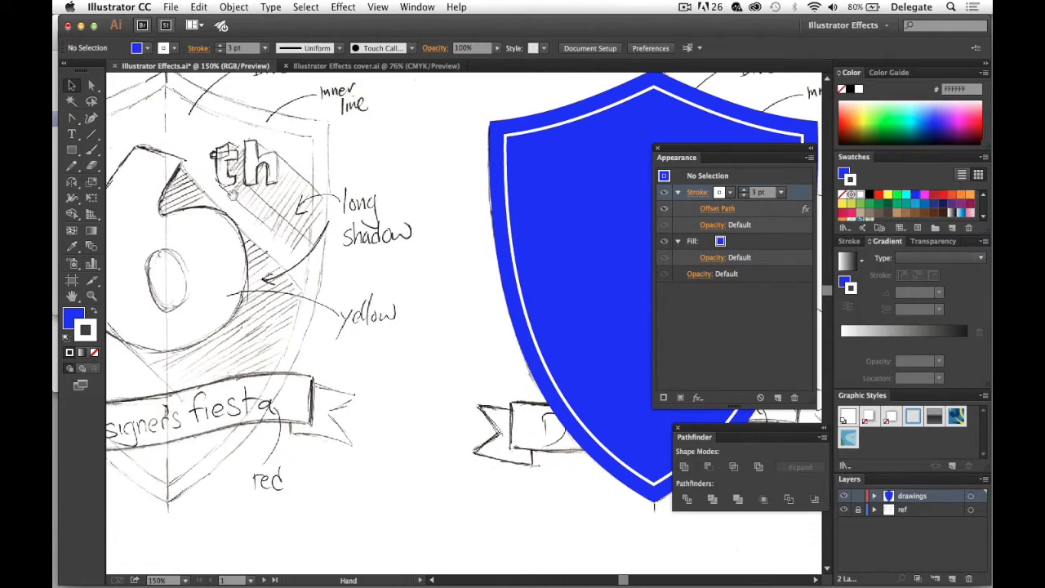
pyautogui.moveTo(474, 246); pyautogui.dragTo(501, 245)
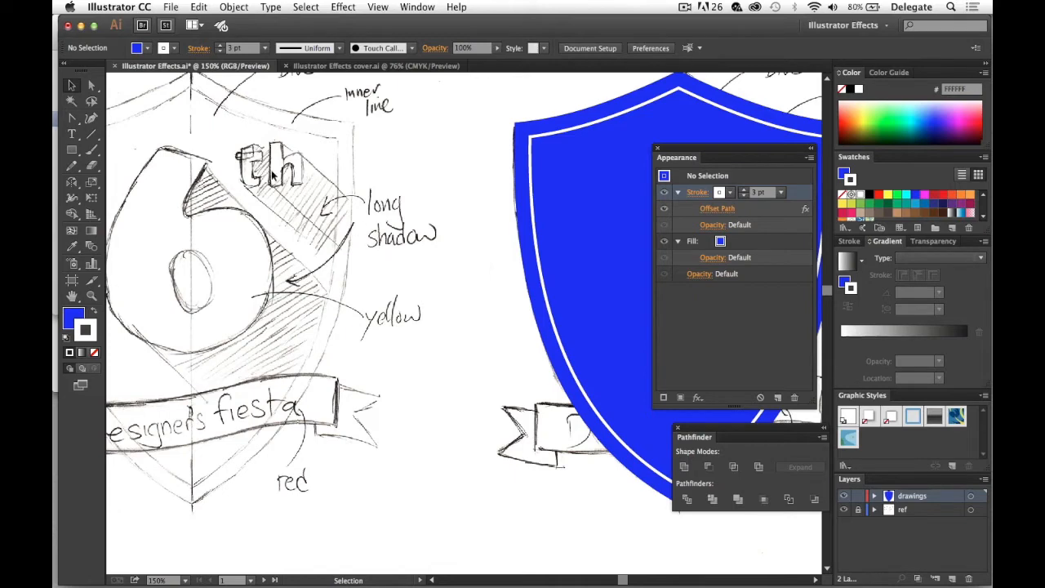
pyautogui.moveTo(473, 226); pyautogui.dragTo(314, 230)
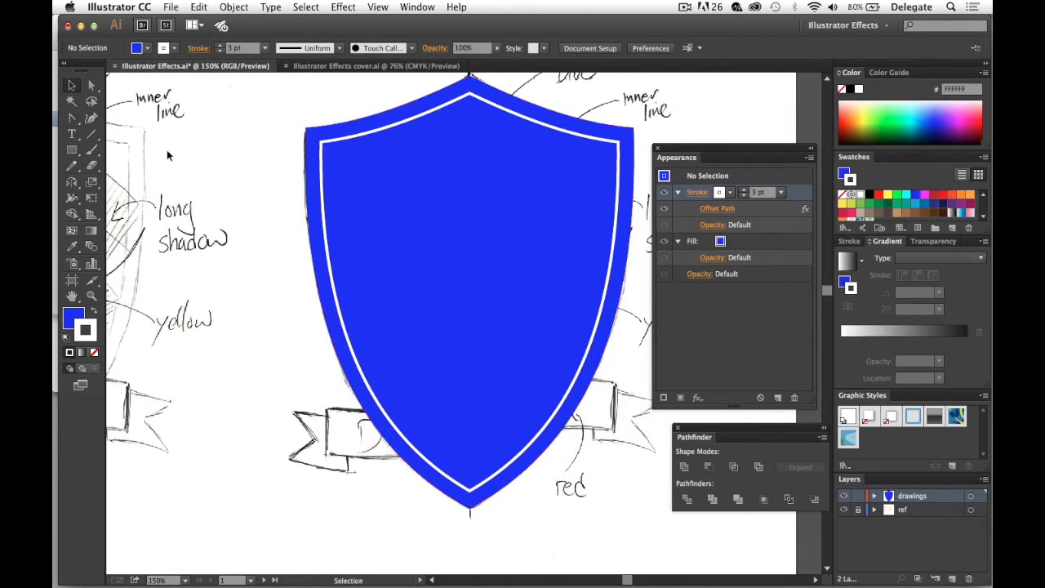
pyautogui.press('t')
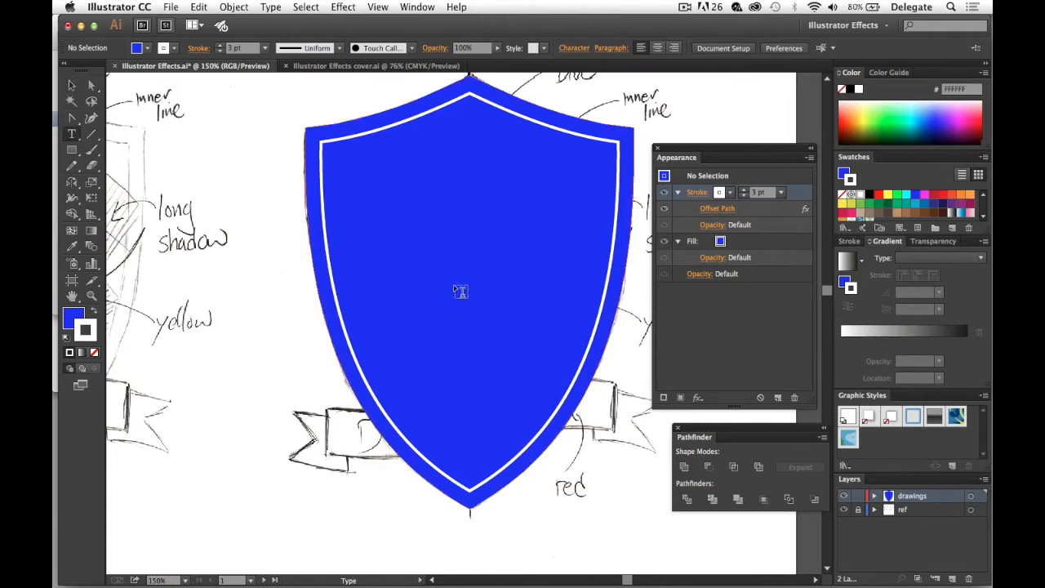
pyautogui.click(457, 287)
pyautogui.write('&')
# Enlarge the numeral 6 to a font size of 206 pt.
pyautogui.moveTo(462, 281); pyautogui.dragTo(452, 281)
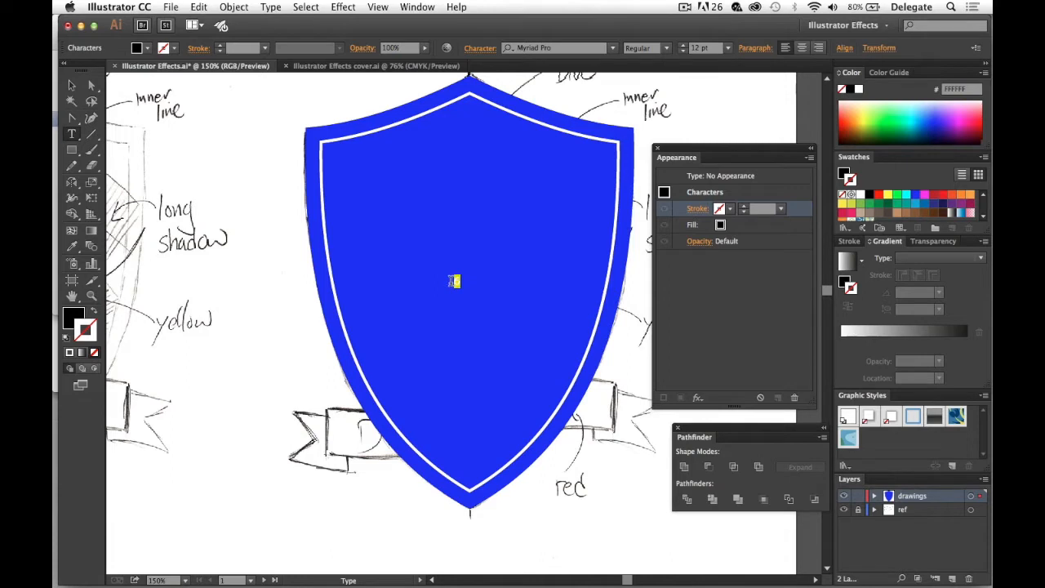
pyautogui.press('super+shift+period')
pyautogui.press('super+shift+period')
pyautogui.press('super+shift+period')
pyautogui.press('super+shift+period')
pyautogui.press('super+shift+period')
pyautogui.press('super+shift+period')
pyautogui.press('super+shift+period')
pyautogui.press('super+shift+period')
pyautogui.press('super+shift+period')
pyautogui.press('super+shift+period')
pyautogui.press('super+shift+period')
pyautogui.press('super+shift+period')
pyautogui.press('super+shift+period')
pyautogui.press('super+shift+period')
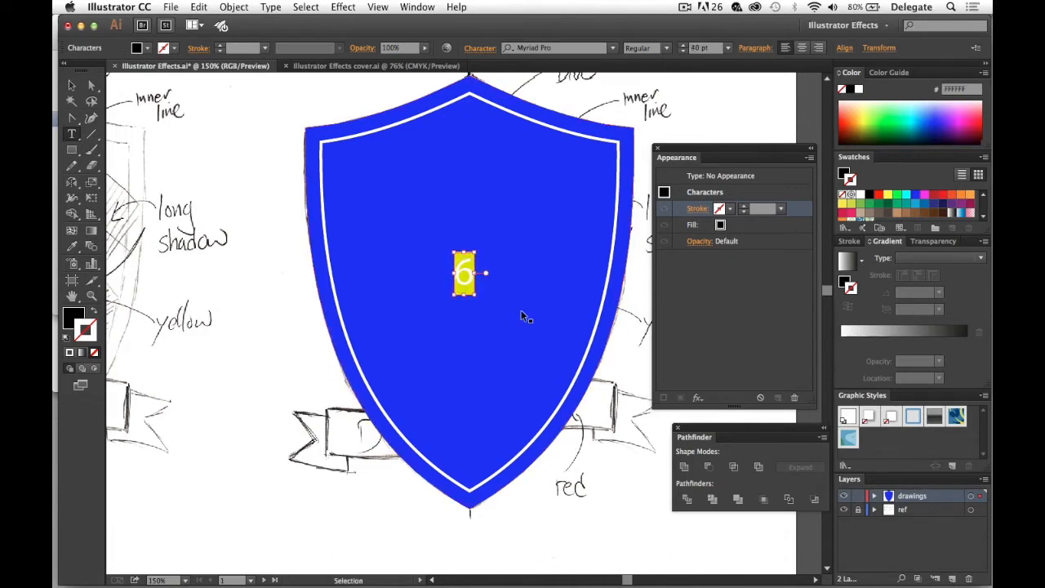
pyautogui.press('super+shift+period')
pyautogui.press('super+shift+period')
pyautogui.press('super+shift+period')
pyautogui.press('super+shift+period')
pyautogui.press('super+shift+period')
pyautogui.press('super+shift+period')
pyautogui.press('super+shift+period')
pyautogui.press('super+shift+period')
pyautogui.press('super+shift+period')
pyautogui.press('super+shift+period')
pyautogui.press('super+shift+period')
pyautogui.press('super+shift+period')
pyautogui.press('super+shift+period')
pyautogui.press('super+shift+period')
pyautogui.press('super+shift+period')
pyautogui.press('super+shift+period')
pyautogui.press('super+shift+period')
pyautogui.press('super+shift+period')
pyautogui.press('super+shift+period')
pyautogui.press('super+shift+period')
pyautogui.press('super+shift+period')
pyautogui.press('super+shift+period')
pyautogui.press('super+shift+period')
pyautogui.press('super+shift+period')
pyautogui.press('super+shift+period')
pyautogui.press('super+shift+period')
pyautogui.press('super+shift+period')
pyautogui.press('super+shift+period')
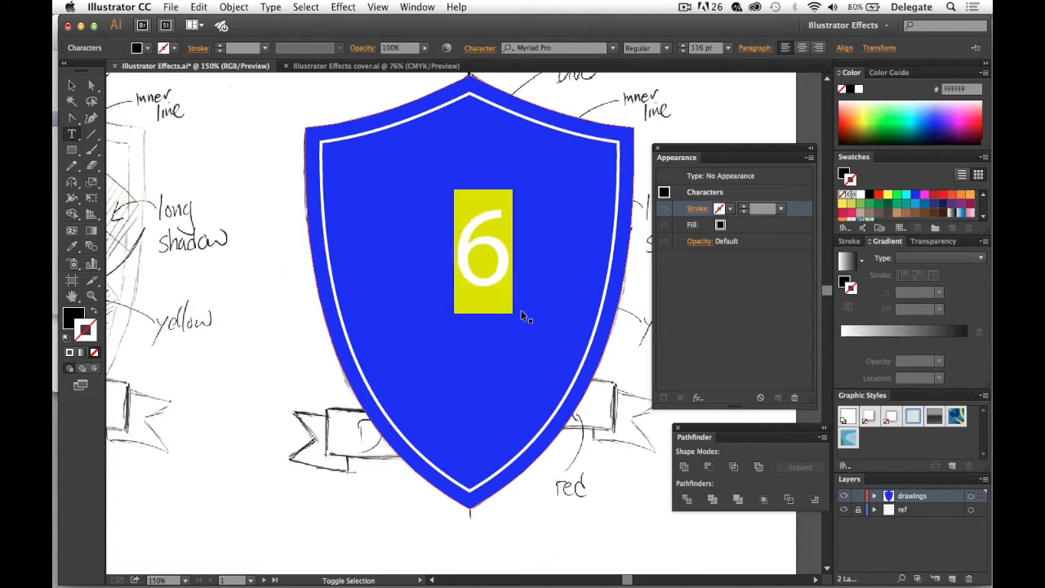
pyautogui.press('super+shift+period')
pyautogui.press('super+shift+period')
pyautogui.press('super+shift+period')
pyautogui.press('super+shift+period')
pyautogui.press('super+shift+period')
pyautogui.press('super+shift+period')
pyautogui.press('super+shift+period')
pyautogui.press('super+shift+period')
pyautogui.press('super+shift+period')
pyautogui.press('super+shift+period')
pyautogui.press('super+shift+period')
pyautogui.press('super+shift+period')
pyautogui.press('super+shift+period')
pyautogui.press('super+shift+period')
pyautogui.press('super+shift+period')
pyautogui.press('super+shift+period')
pyautogui.press('super+shift+period')
pyautogui.press('super+shift+period')
pyautogui.press('super+shift+period')
pyautogui.press('super+shift+period')
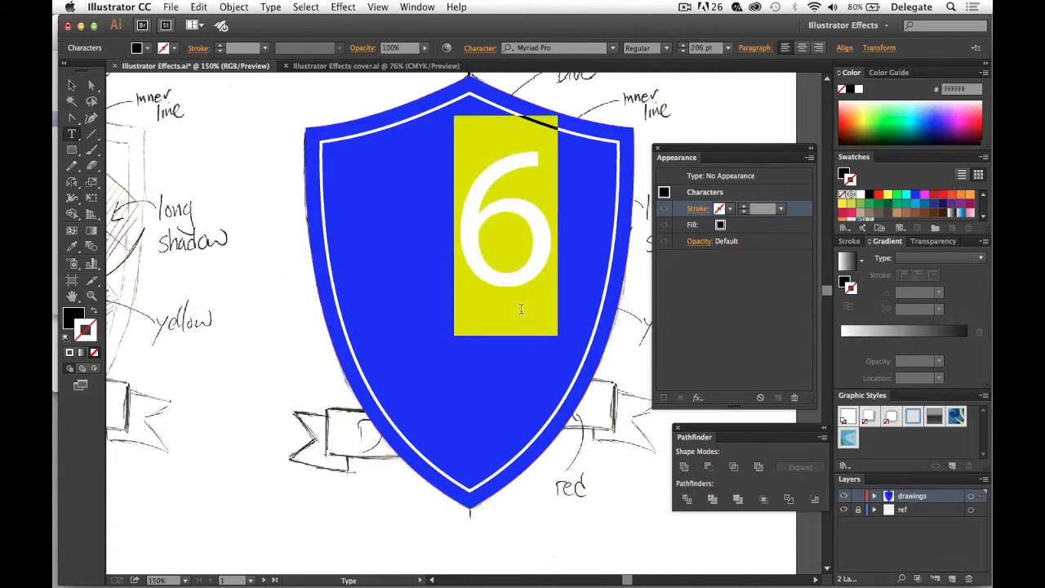
# Set the numeral's font to Cooper Std Black.
pyautogui.click(565, 51)
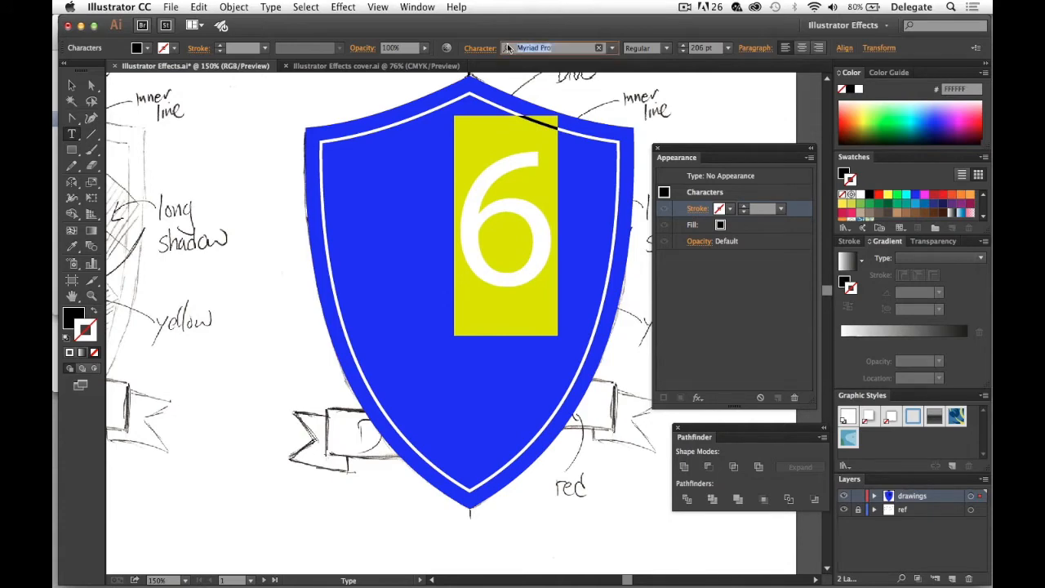
pyautogui.write('co')
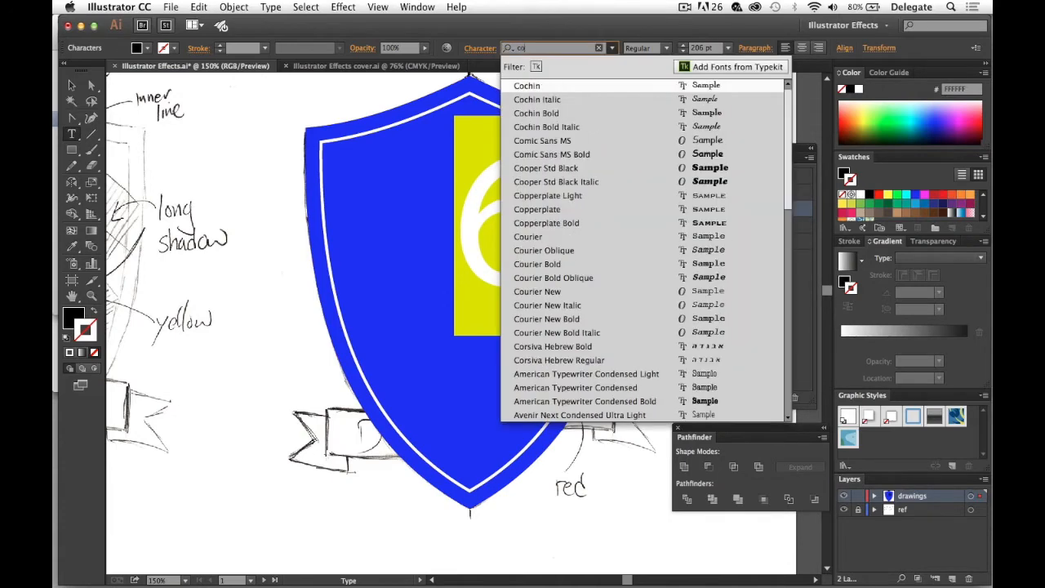
pyautogui.write('o')
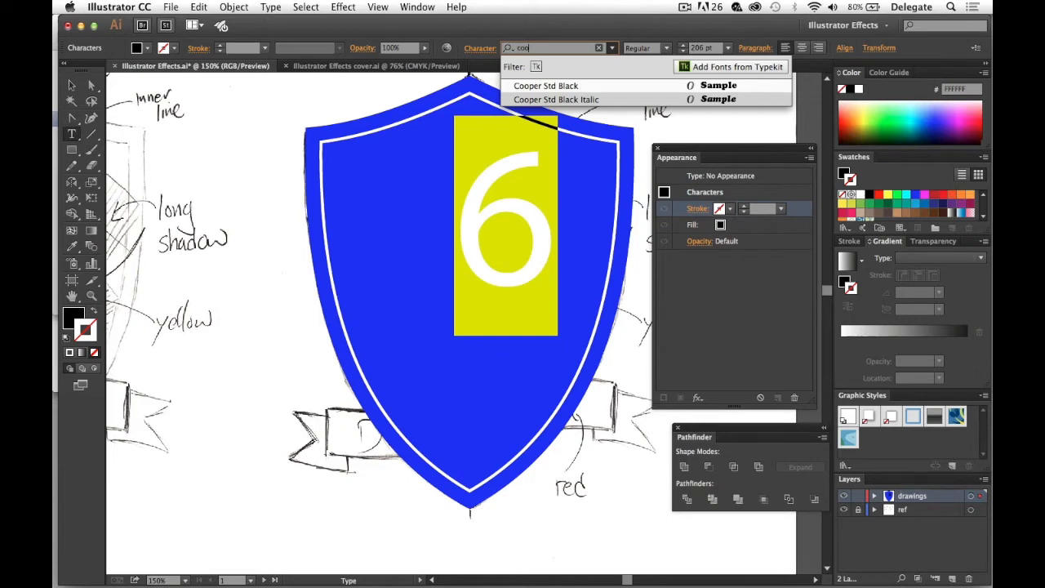
pyautogui.click(565, 86)
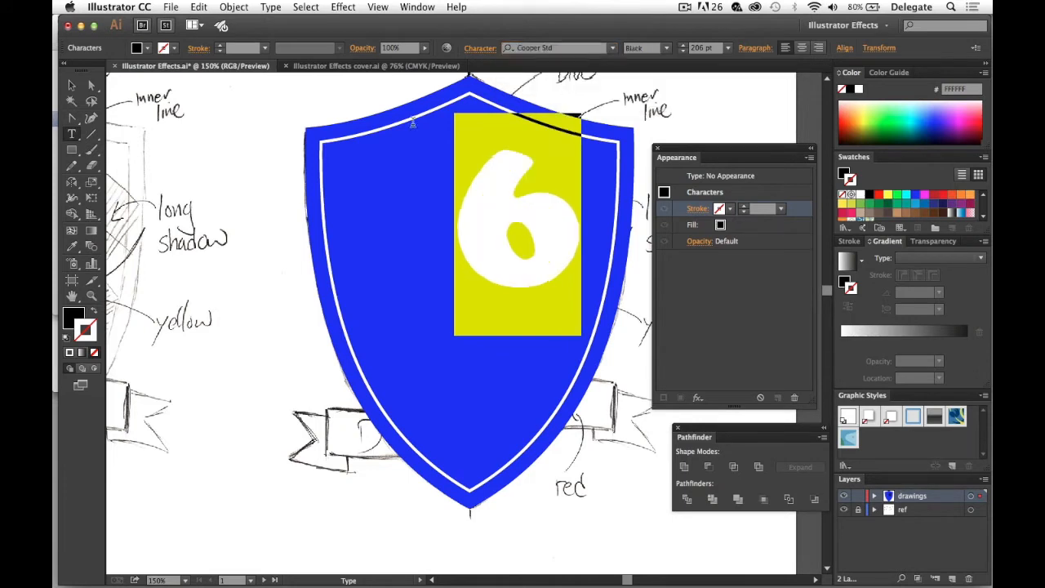
# Move the 6 to the upper centre of the shield and scale it up to about 241 pt.
pyautogui.click(71, 85)
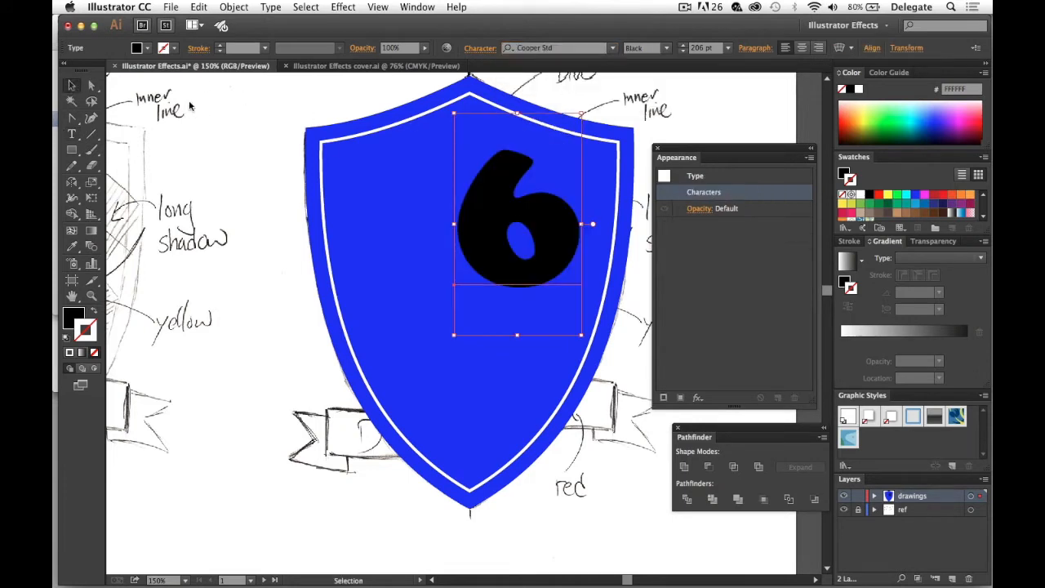
pyautogui.moveTo(548, 220); pyautogui.dragTo(508, 271)
pyautogui.moveTo(542, 163)
pyautogui.mouseDown()
pyautogui.moveTo(595, 135)
pyautogui.moveTo(551, 170)
pyautogui.mouseUp()
pyautogui.moveTo(522, 297); pyautogui.dragTo(522, 275)
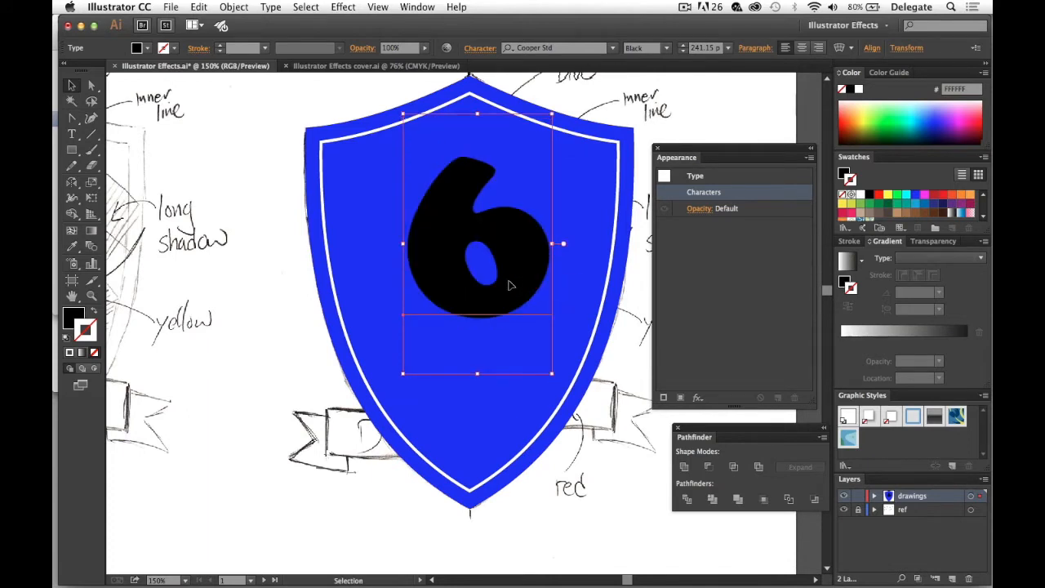
# Remove the fill from the characters of the 6 by setting it to None, and reselect the whole text object.
pyautogui.moveTo(705, 155); pyautogui.dragTo(634, 112)
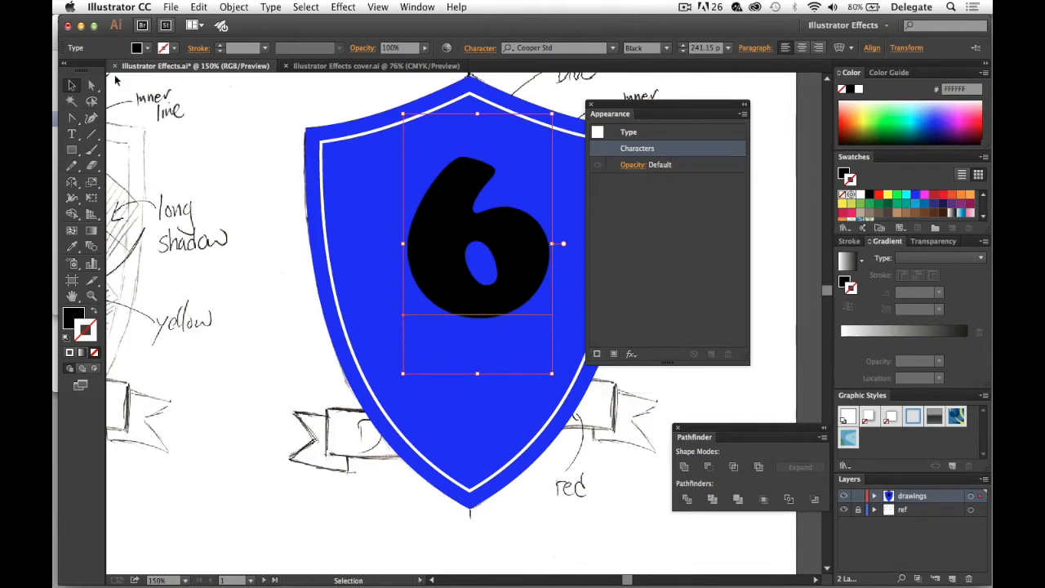
pyautogui.click(71, 134)
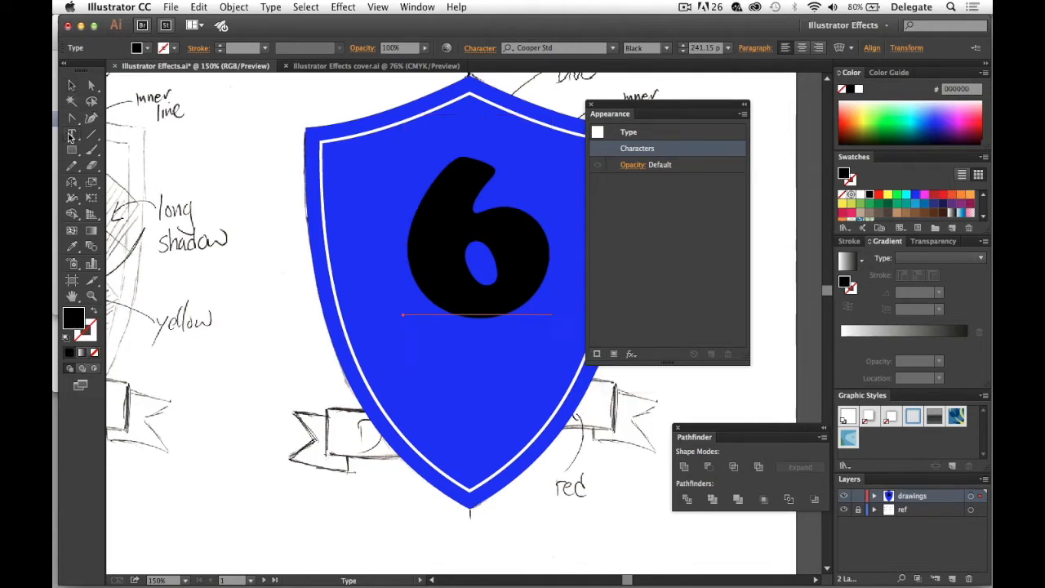
pyautogui.doubleClick(448, 217)
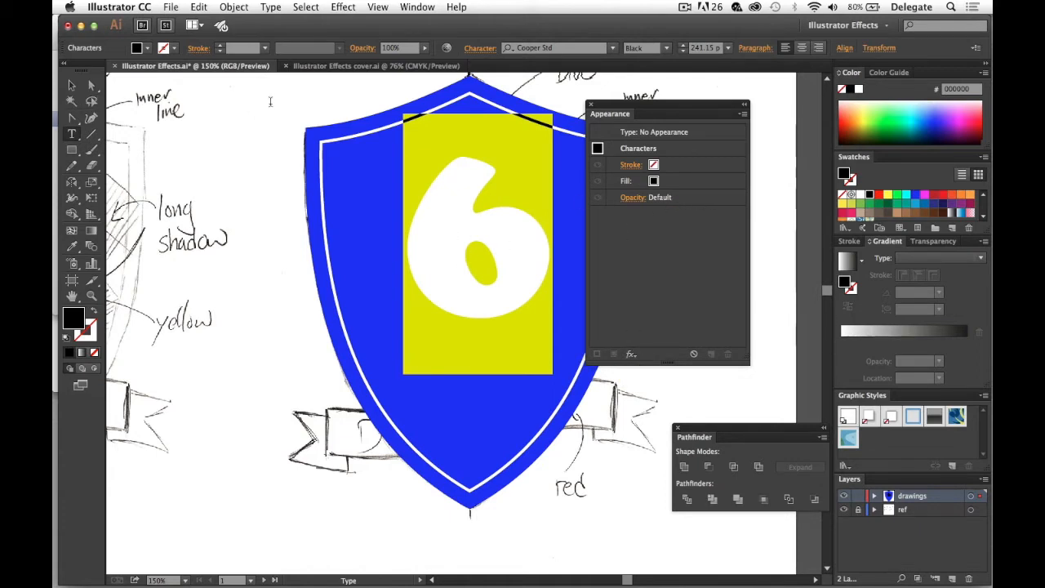
pyautogui.click(655, 183)
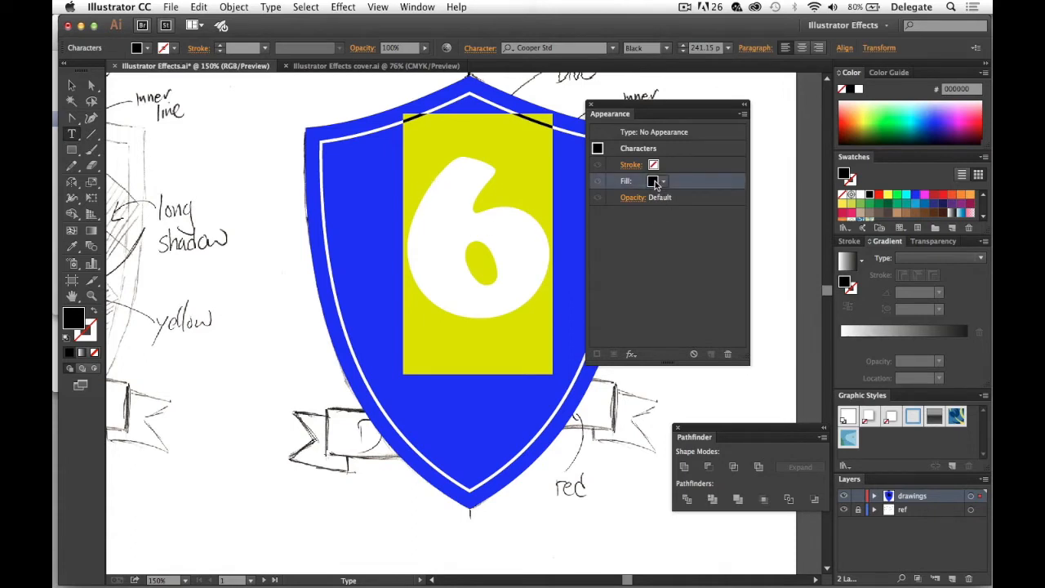
pyautogui.click(662, 183)
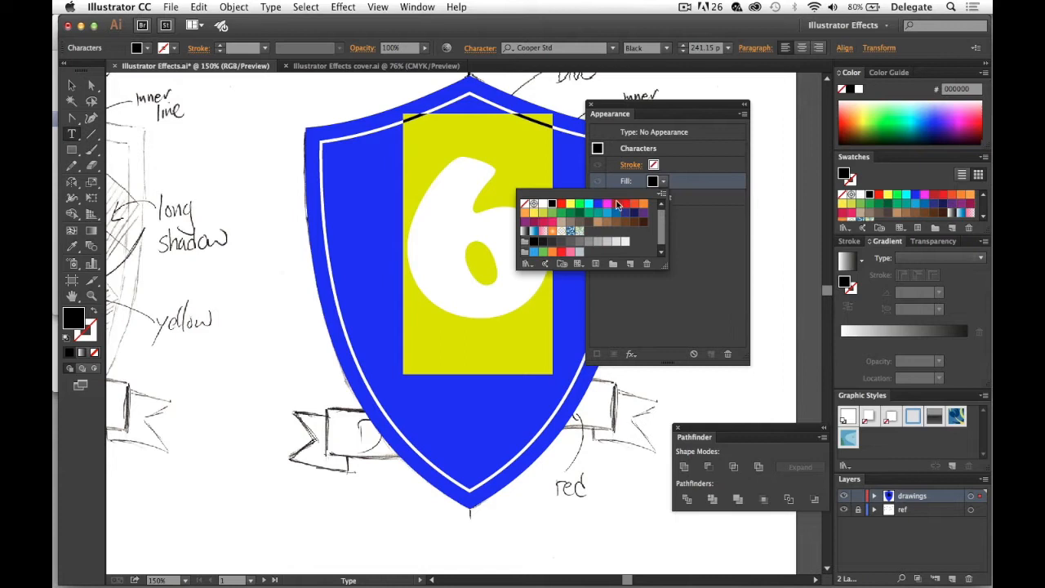
pyautogui.click(527, 205)
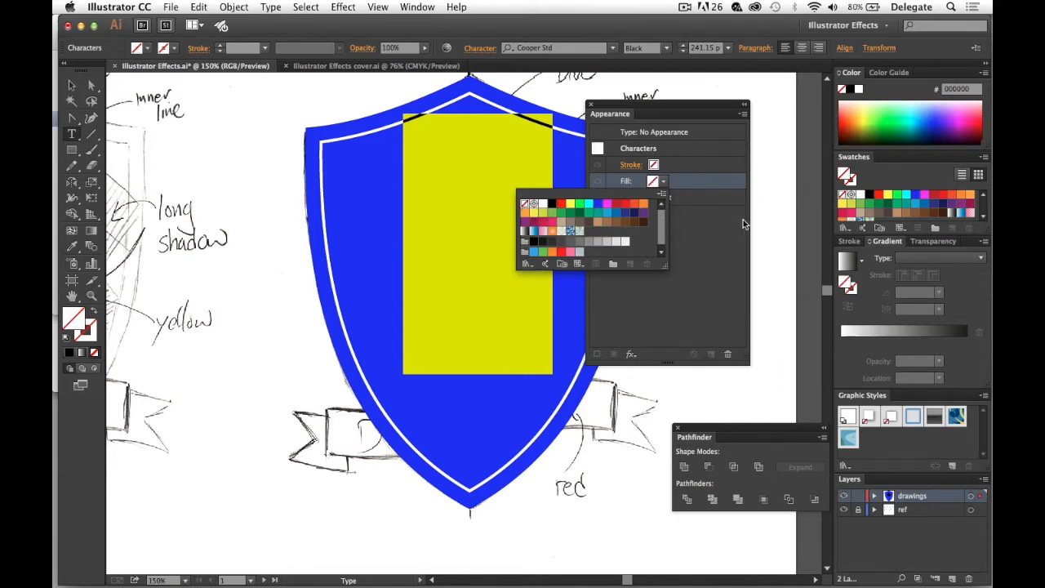
pyautogui.click(71, 87)
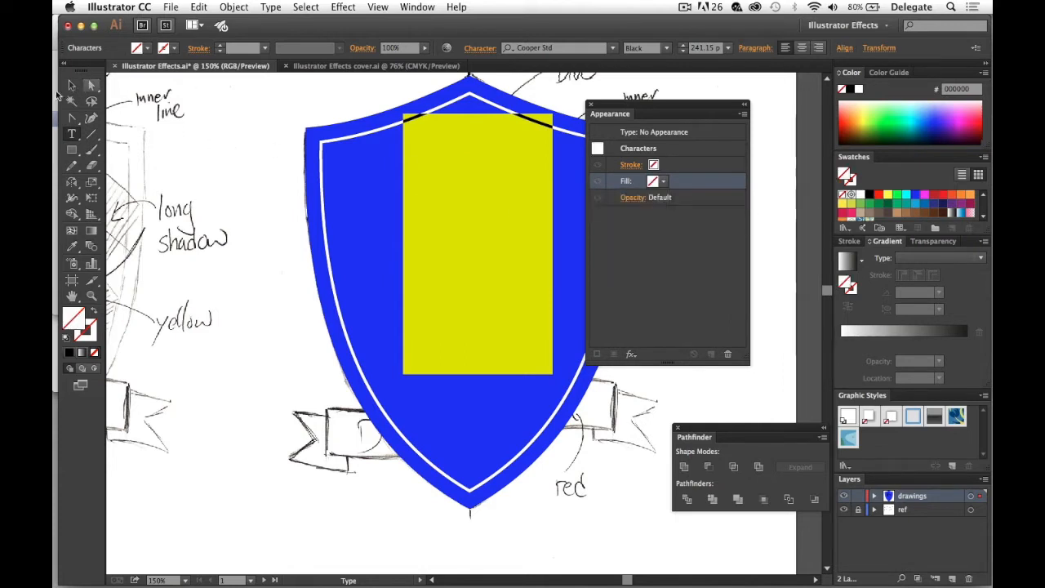
pyautogui.click(71, 87)
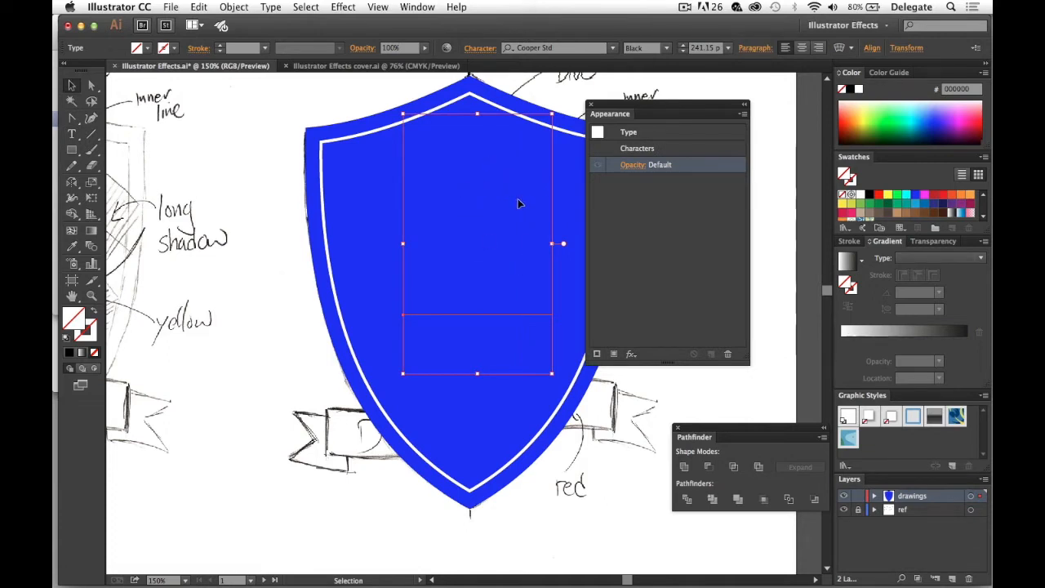
# Give the type object a new yellow fill and a second, black fill beneath it.
pyautogui.click(614, 356)
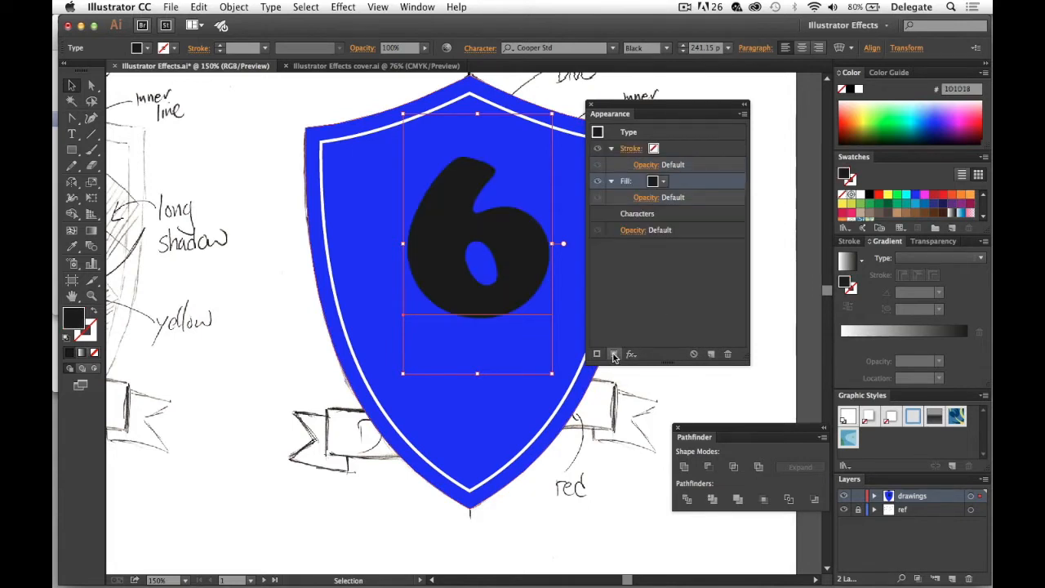
pyautogui.click(889, 196)
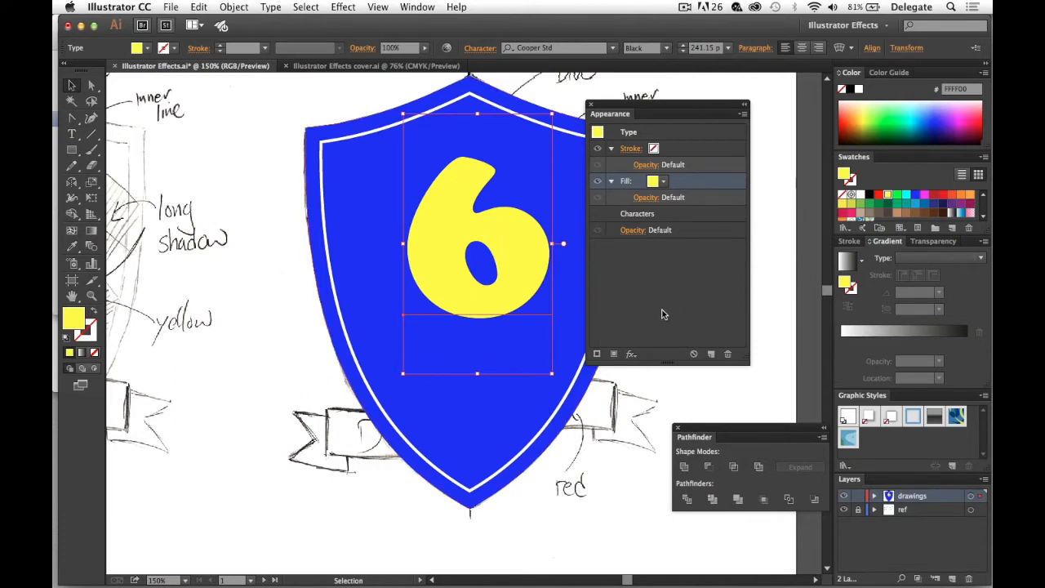
pyautogui.click(614, 356)
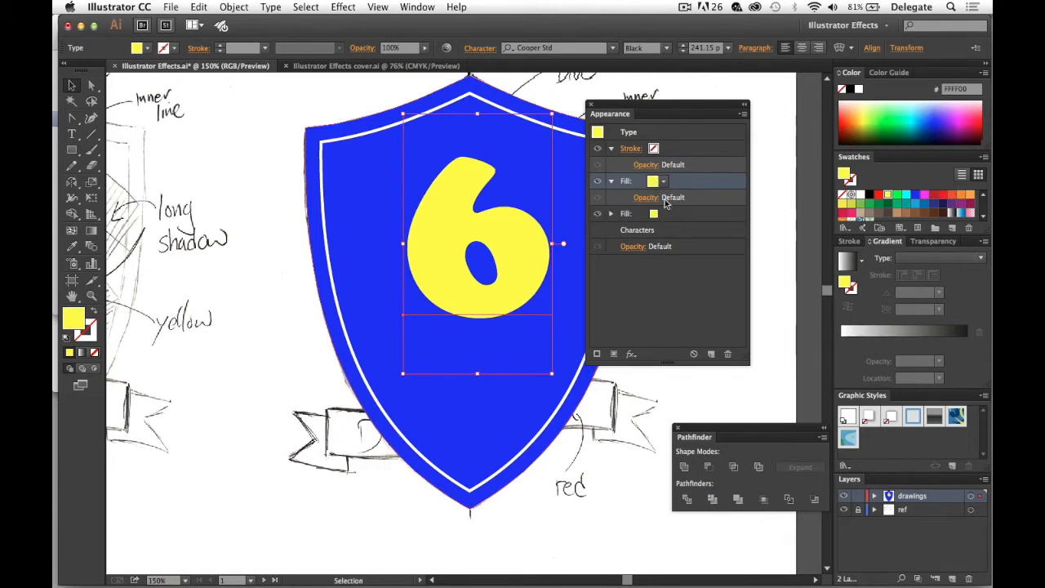
pyautogui.click(671, 216)
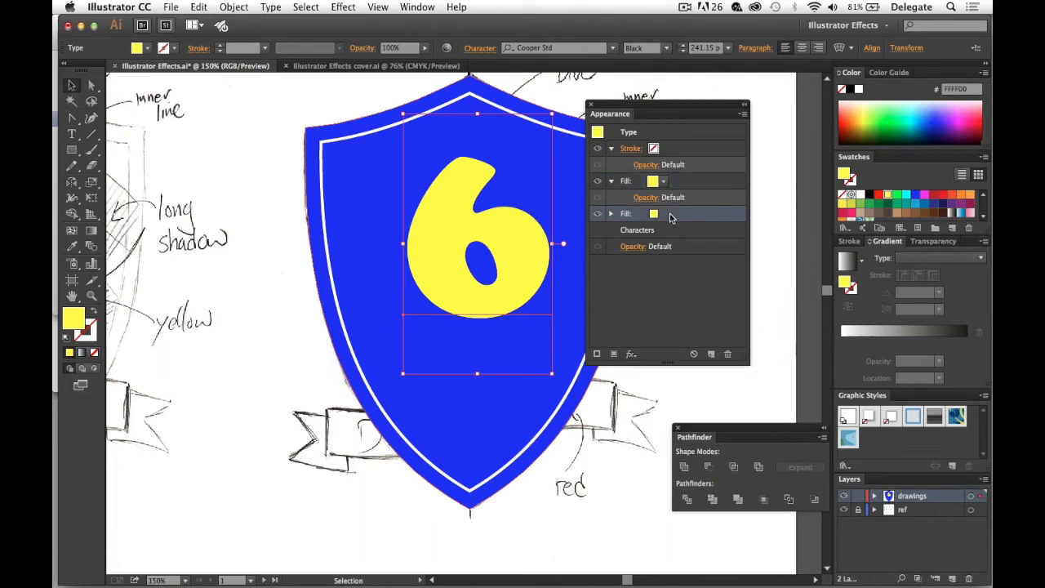
pyautogui.click(870, 198)
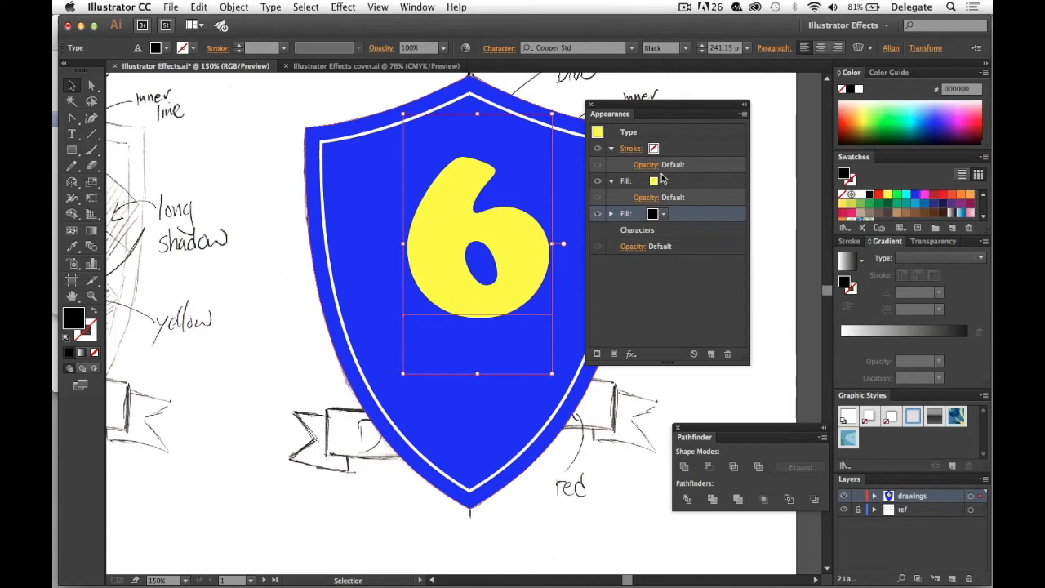
# Toggle the numeral's yellow fill off and on to check the black fill underneath.
pyautogui.click(597, 181)
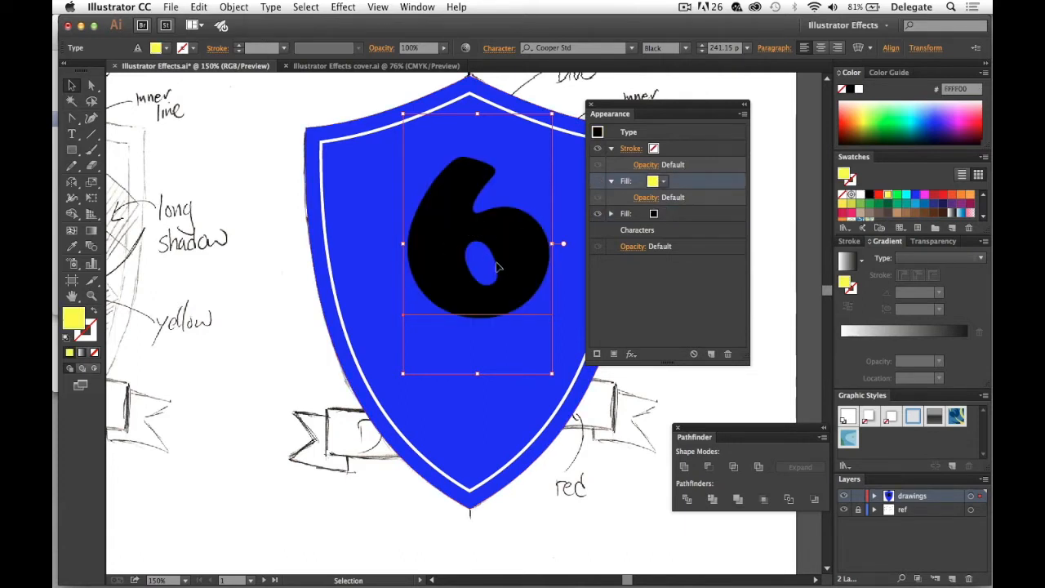
pyautogui.click(596, 181)
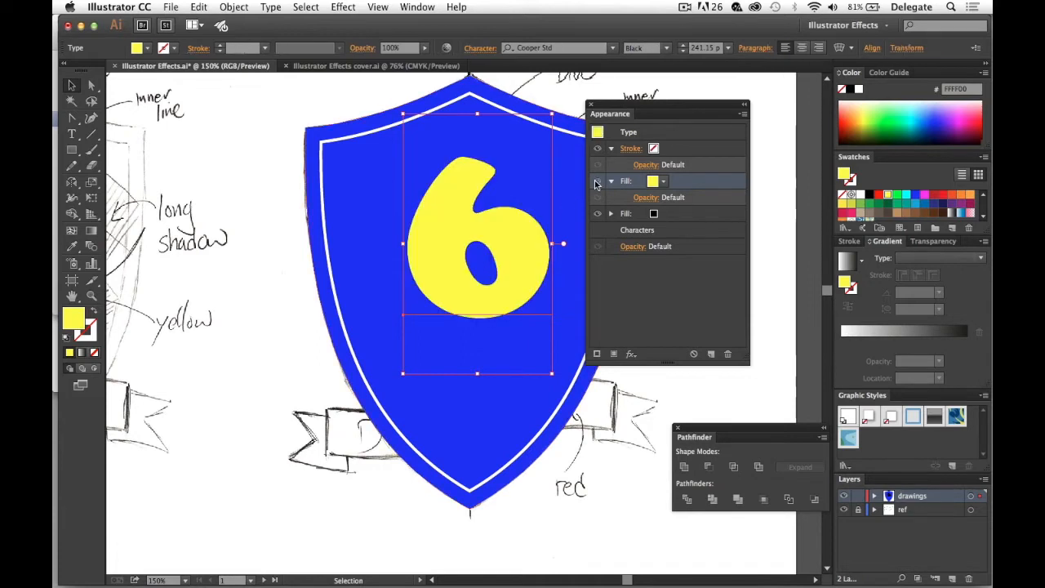
pyautogui.click(597, 182)
pyautogui.click(597, 181)
pyautogui.click(597, 181)
pyautogui.click(597, 181)
# Start a Transform effect on the numeral's lower black fill with its preview turned on.
pyautogui.click(686, 216)
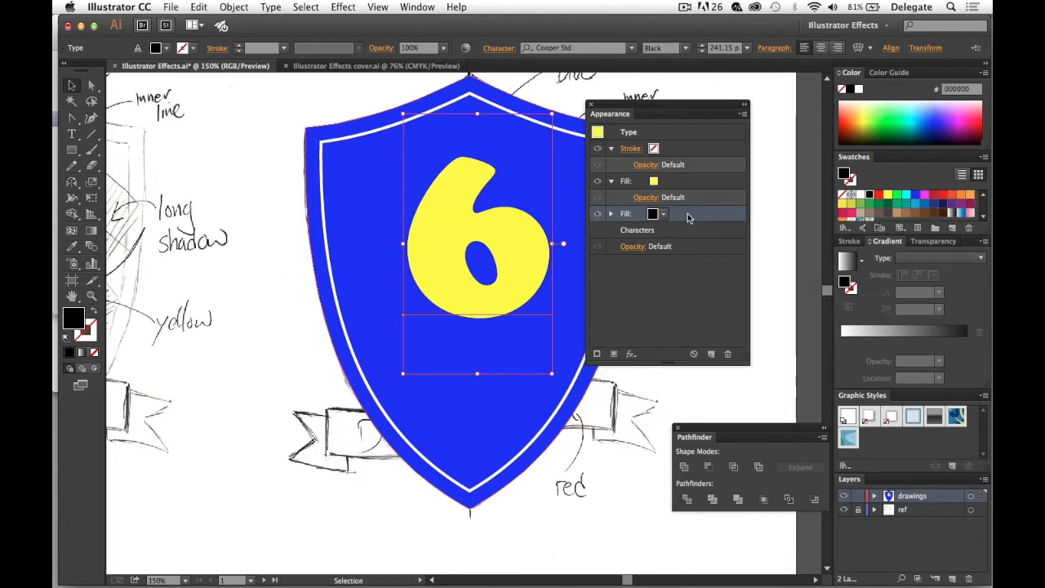
pyautogui.click(630, 354)
pyautogui.moveTo(631, 356)
pyautogui.click(603, 318)
pyautogui.click(344, 7)
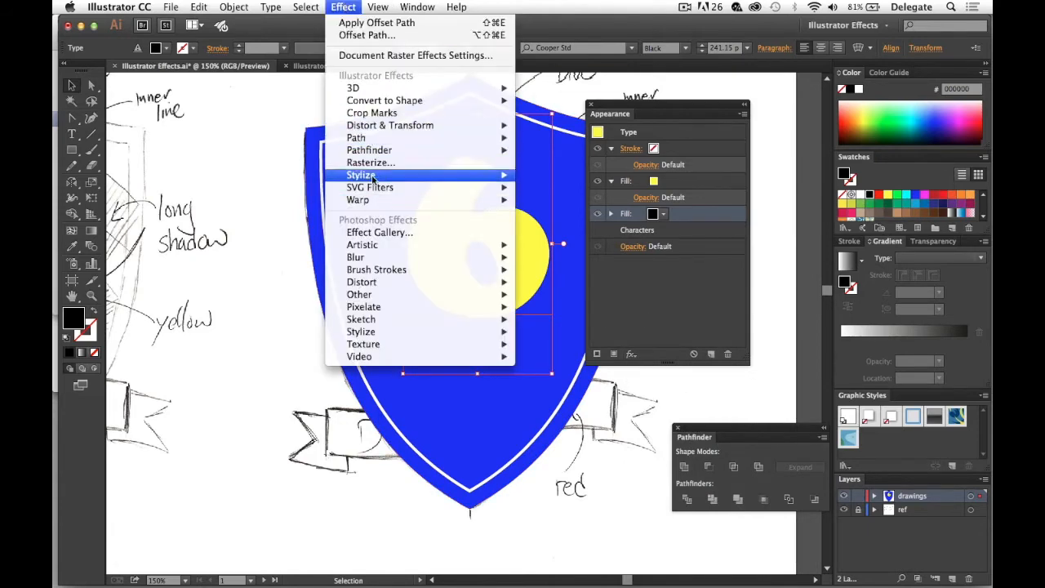
pyautogui.click(346, 8)
pyautogui.moveTo(614, 122); pyautogui.dragTo(705, 116)
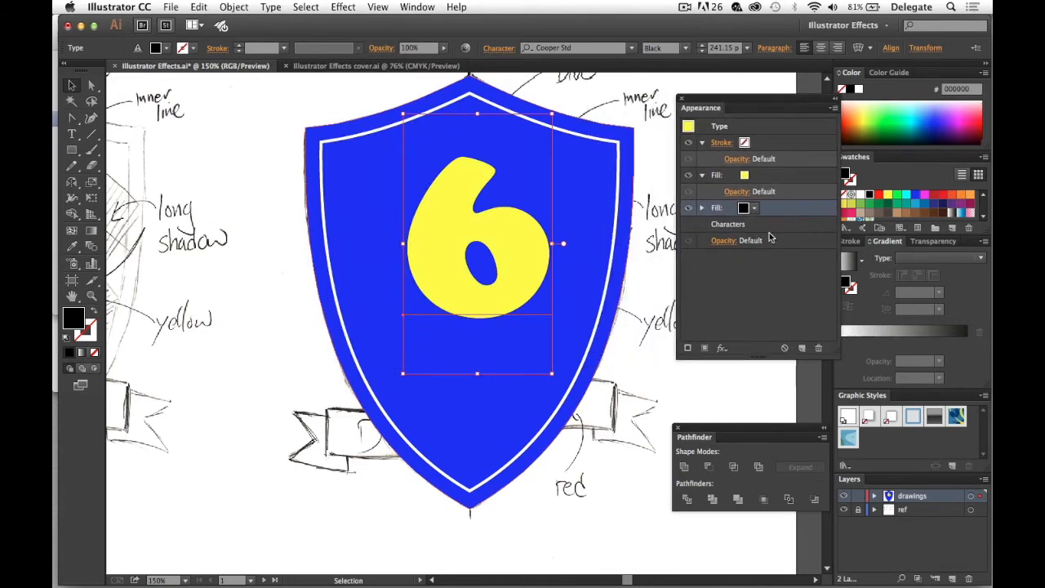
pyautogui.click(721, 350)
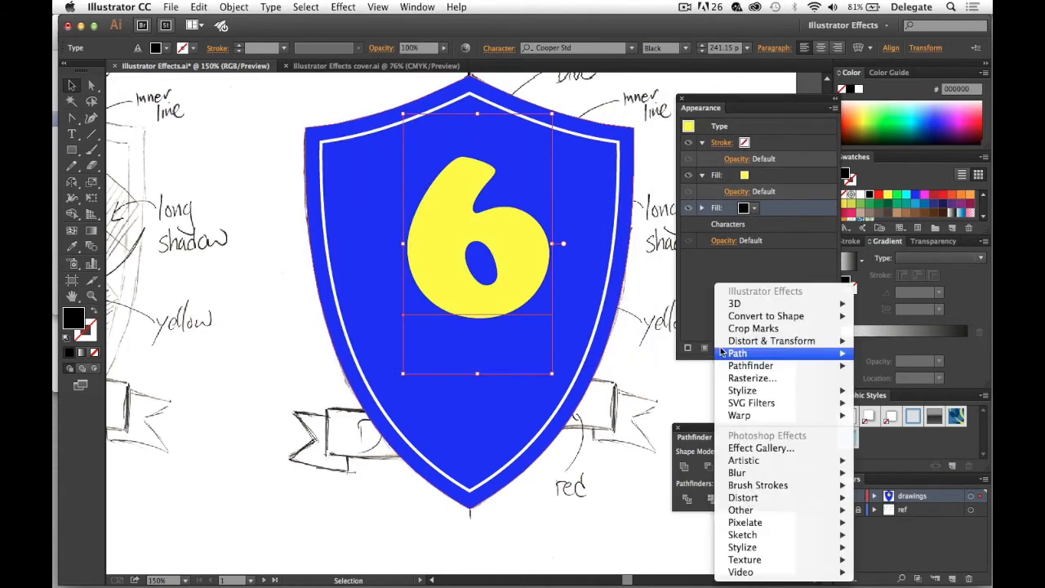
pyautogui.moveTo(723, 353)
pyautogui.moveTo(761, 341)
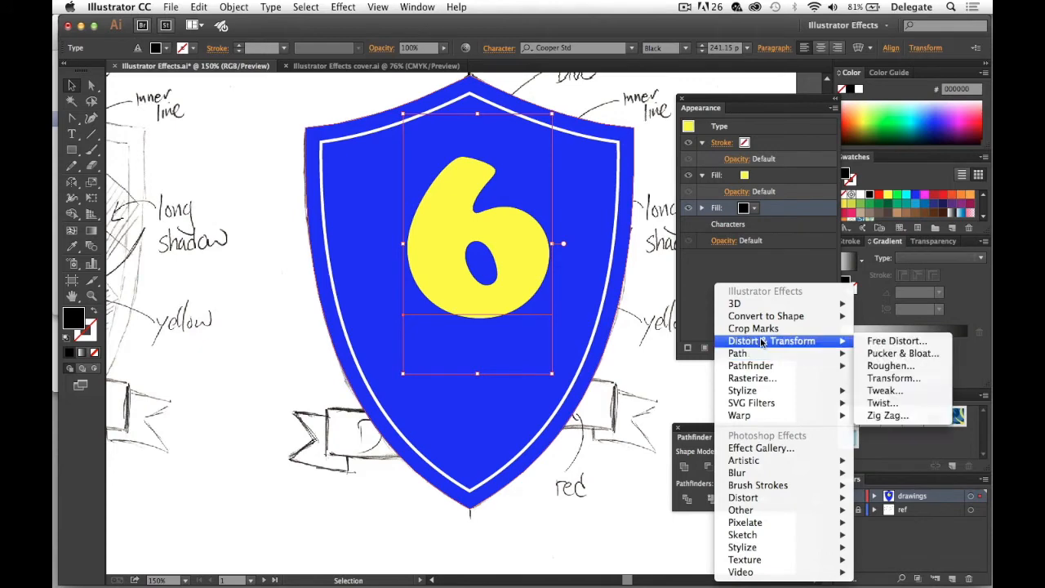
pyautogui.click(894, 379)
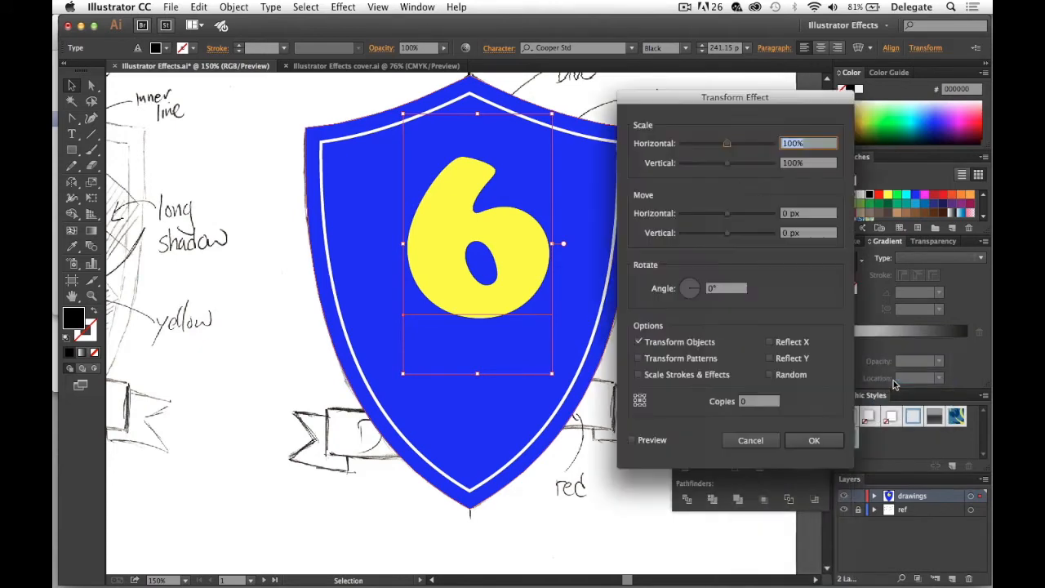
pyautogui.click(634, 442)
pyautogui.moveTo(742, 102); pyautogui.dragTo(850, 82)
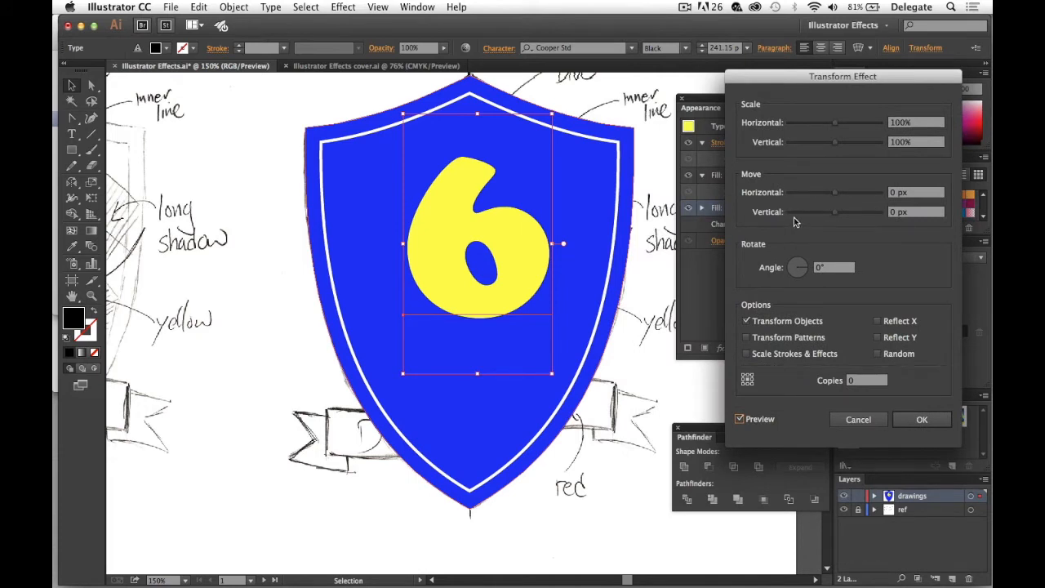
# Set the Transform effect's horizontal and vertical move to 1 px each.
pyautogui.click(894, 193)
pyautogui.write('1')
pyautogui.click(895, 212)
pyautogui.write('1')
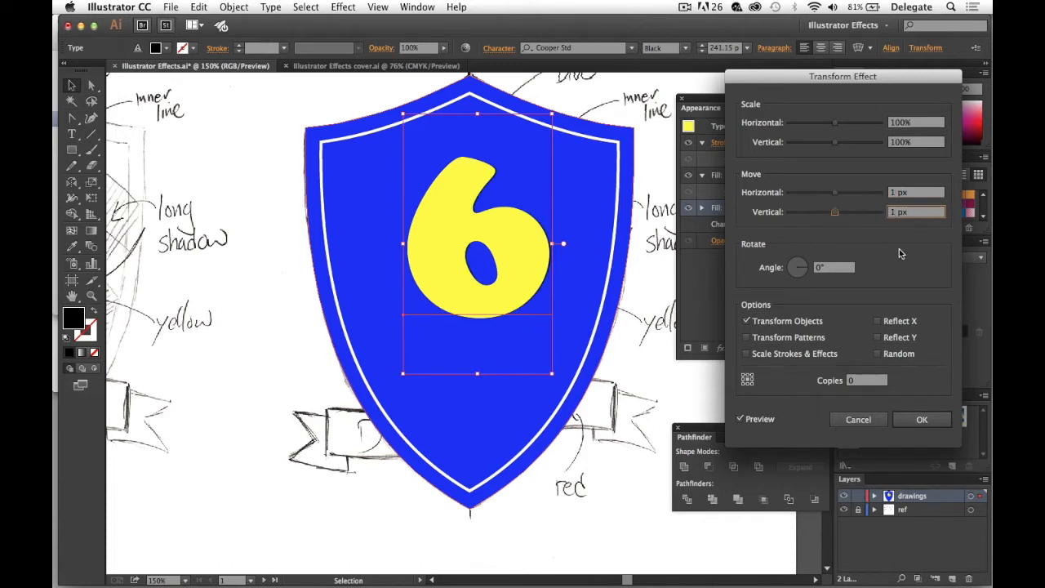
pyautogui.press('Tab')
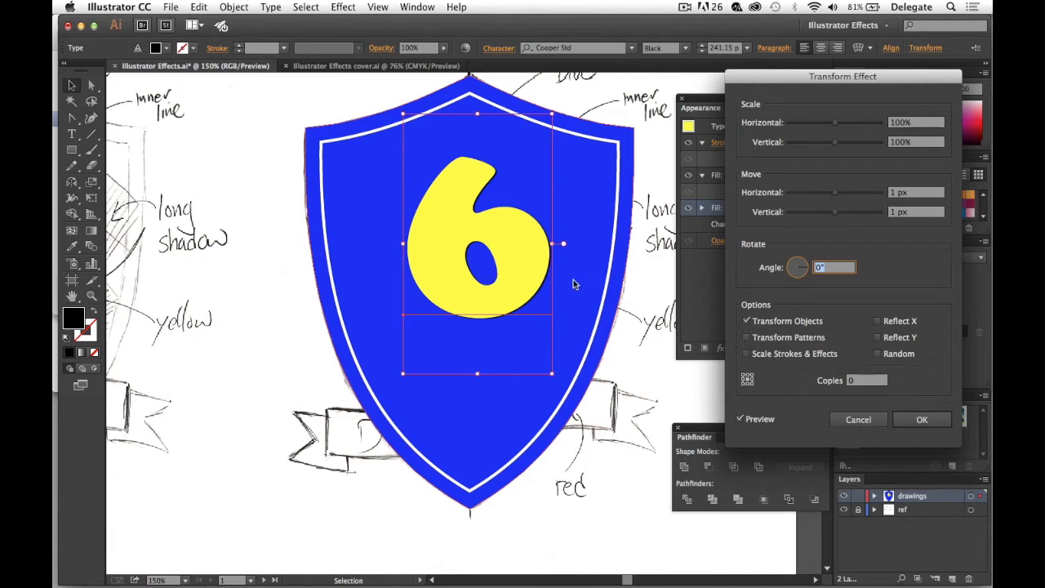
# Set the Transform effect's number of copies to 135 and apply it as the long shadow.
pyautogui.moveTo(798, 74); pyautogui.dragTo(753, 19)
pyautogui.click(820, 326)
pyautogui.write('100')
pyautogui.press('Tab')
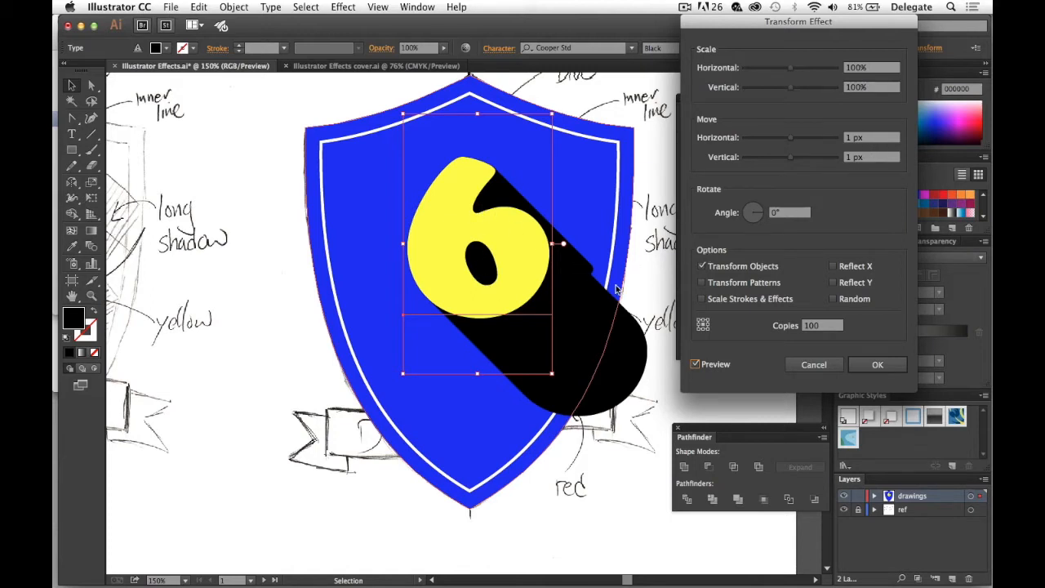
pyautogui.moveTo(834, 330); pyautogui.dragTo(800, 325)
pyautogui.hotkey('shift', 'Up')
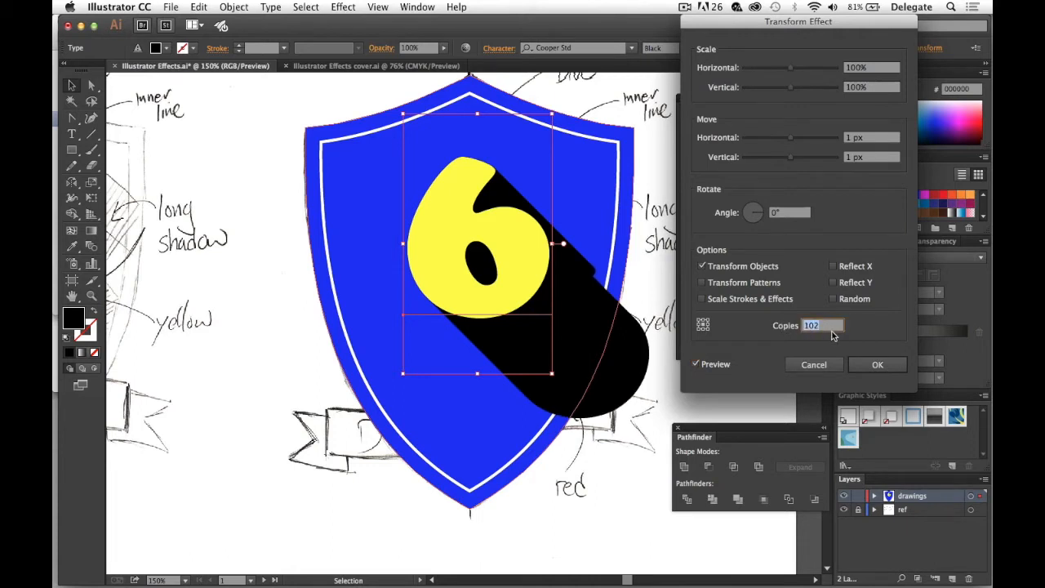
pyautogui.press('Up')
pyautogui.press('Up')
pyautogui.press('Up')
pyautogui.press('Up')
pyautogui.press('Up')
pyautogui.press('Up')
pyautogui.press('Up')
pyautogui.press('Up')
pyautogui.press('Up')
pyautogui.press('Up')
pyautogui.press('Up')
pyautogui.press('Up')
pyautogui.press('Up')
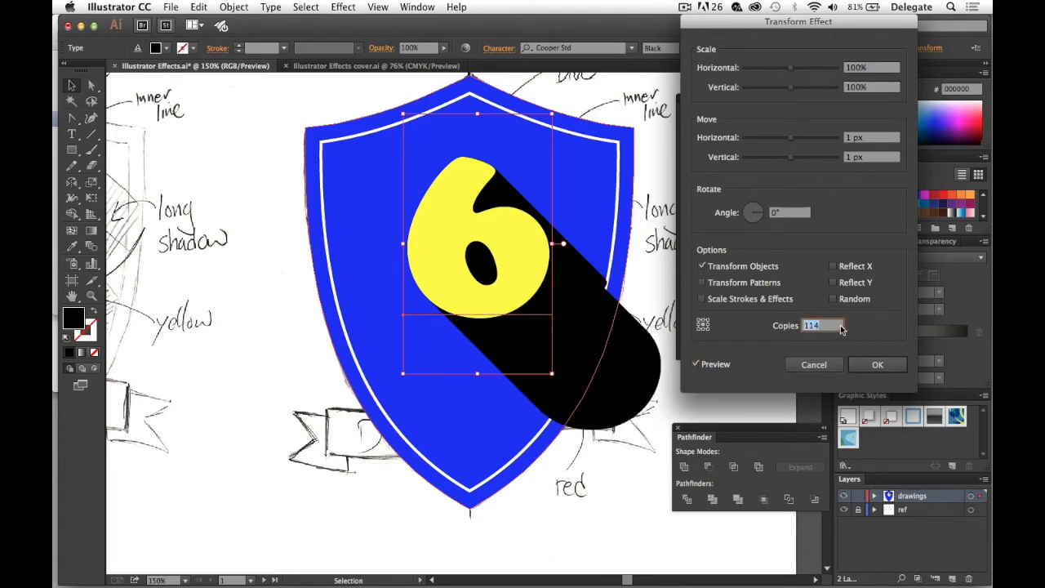
pyautogui.press('Up')
pyautogui.press('Up')
pyautogui.press('Up')
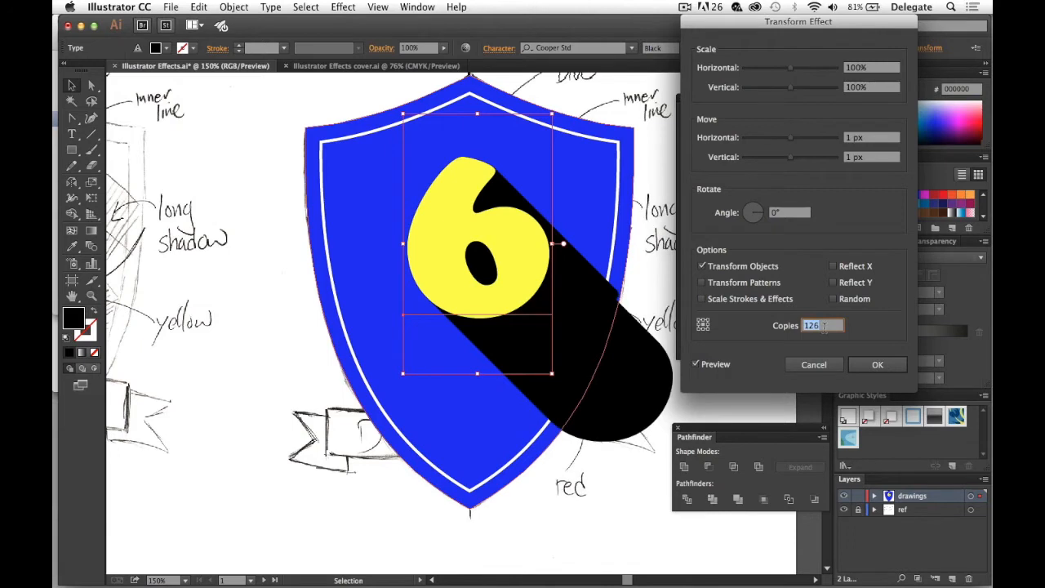
pyautogui.press('Up')
pyautogui.press('Up')
pyautogui.press('Up')
pyautogui.press('Up')
pyautogui.press('Up')
pyautogui.press('Up')
pyautogui.press('Up')
pyautogui.press('Up')
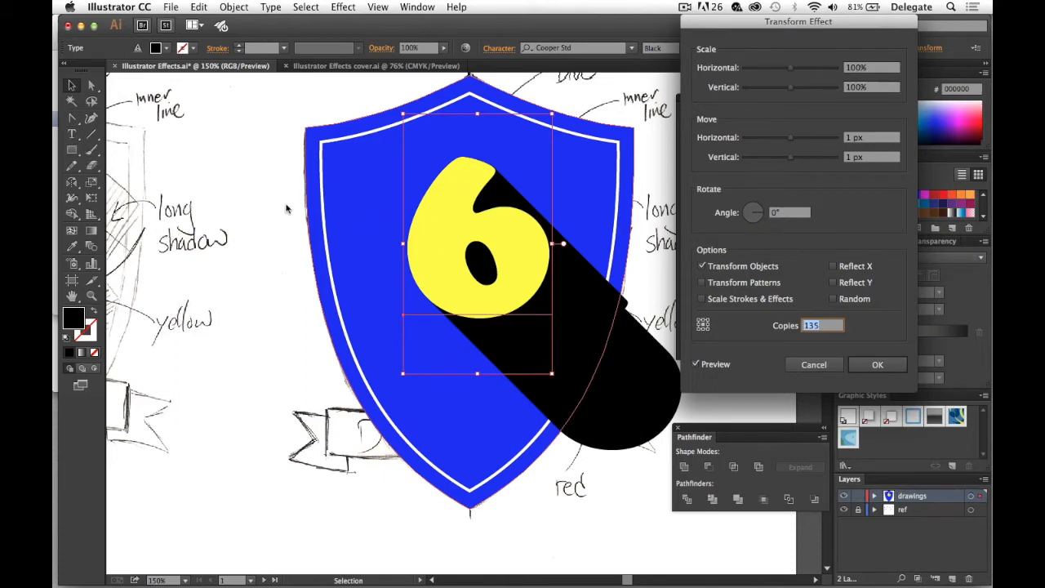
pyautogui.click(876, 365)
# Test the live shadow by replacing the 6 with 7 and 8, and restore the 6.
pyautogui.click(70, 135)
pyautogui.doubleClick(493, 236)
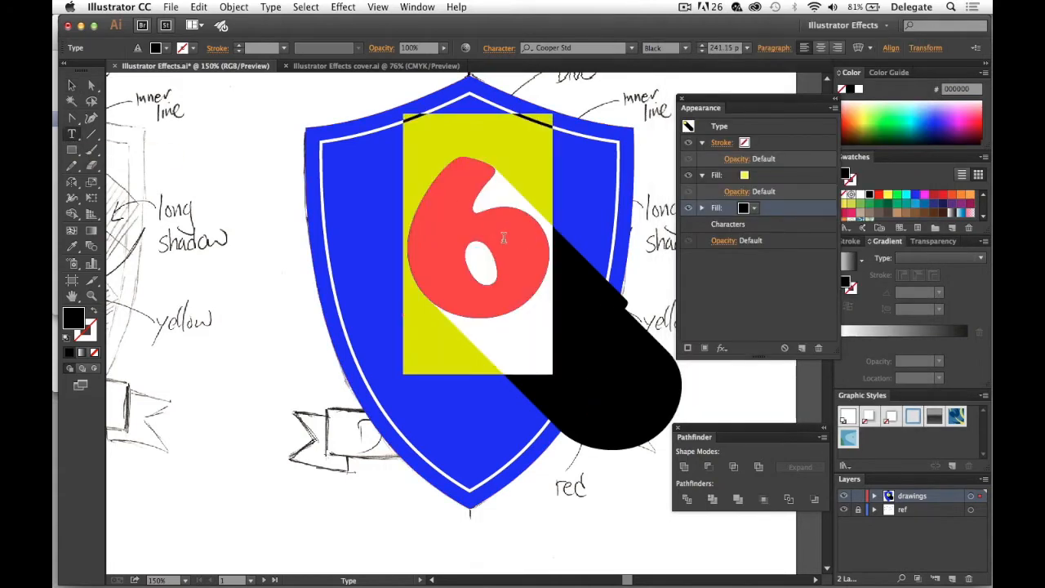
pyautogui.write('7')
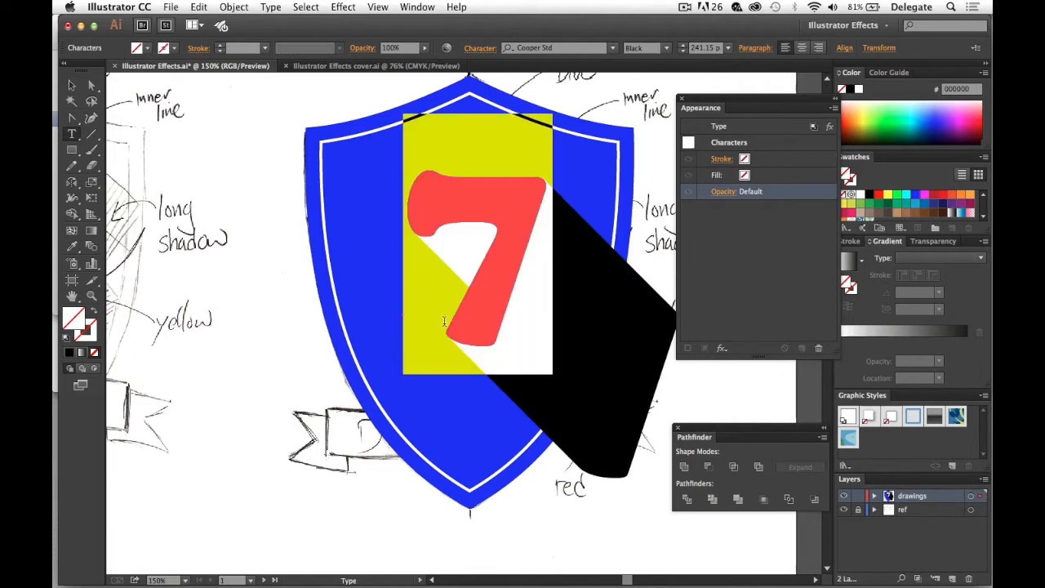
pyautogui.press('BackSpace')
pyautogui.write('8')
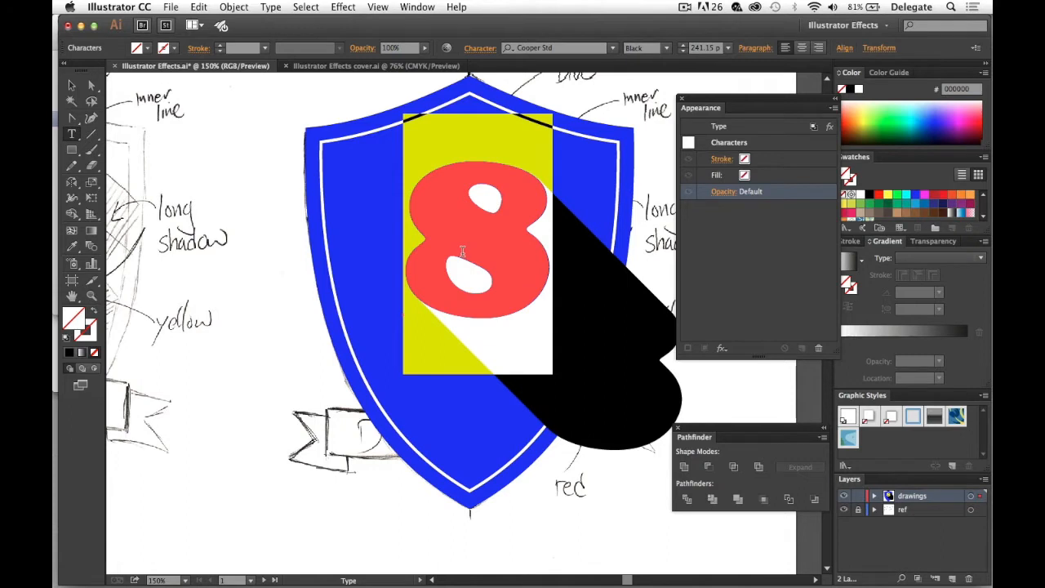
pyautogui.write('6')
pyautogui.click(73, 86)
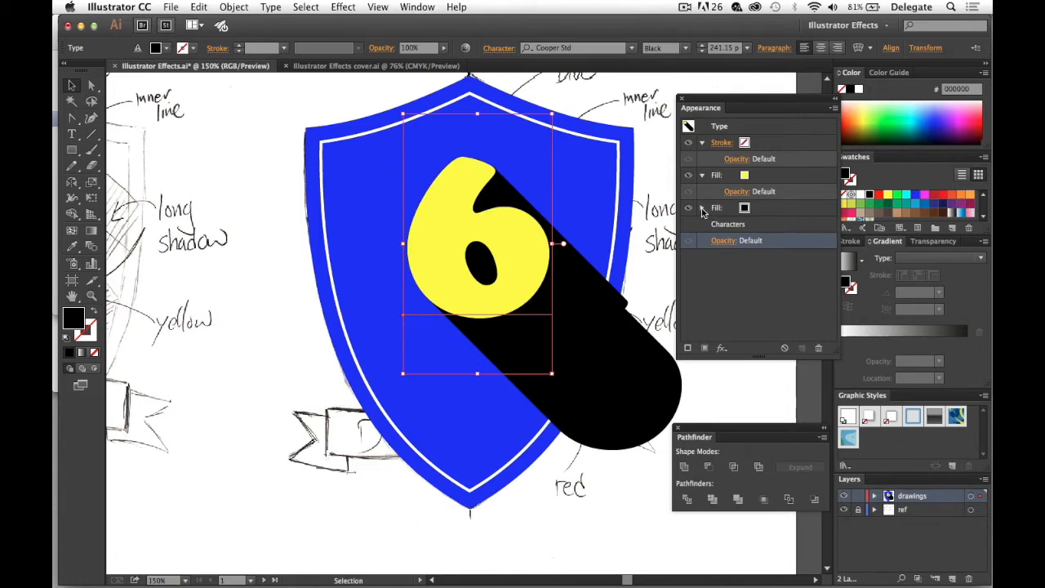
# Set the black long-shadow fill of the 6 to Multiply blending at 36% opacity.
pyautogui.click(703, 210)
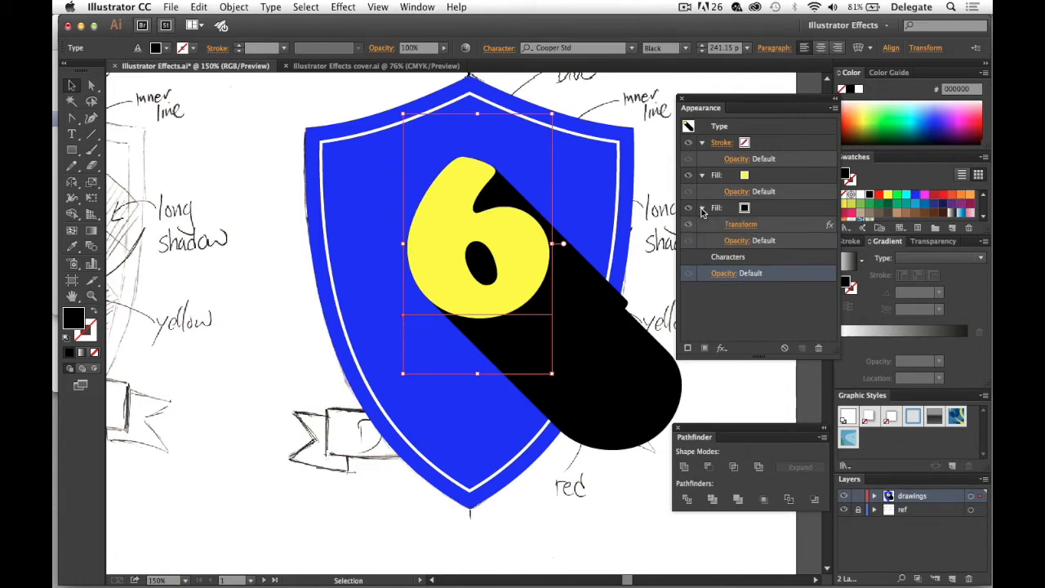
pyautogui.click(737, 241)
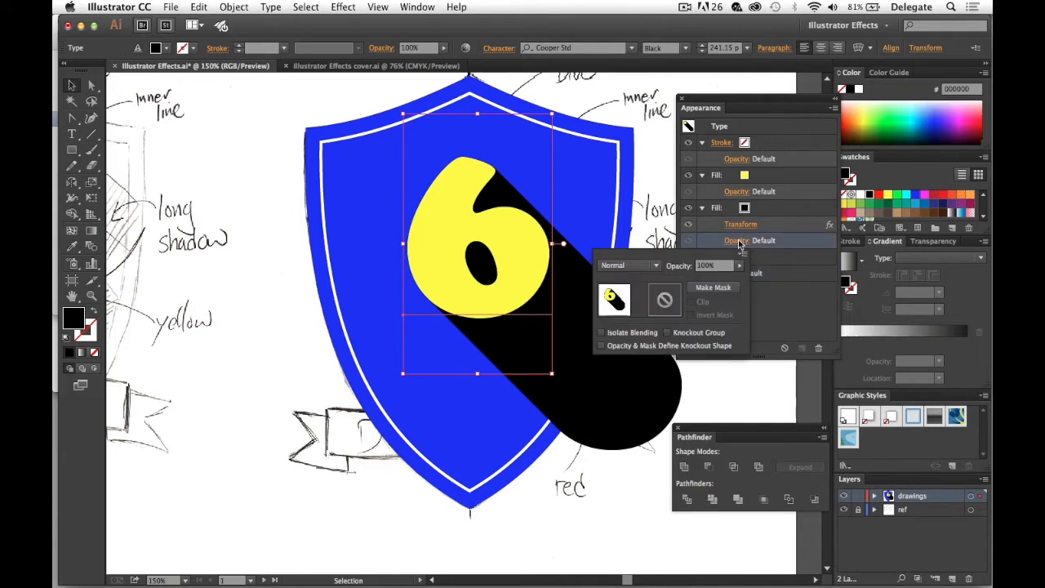
pyautogui.click(657, 266)
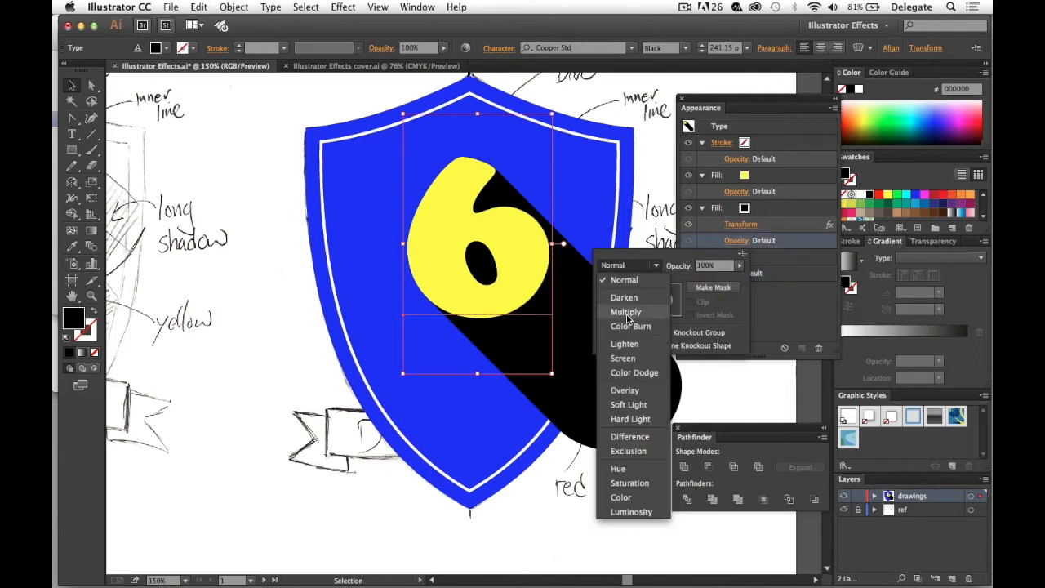
pyautogui.click(632, 312)
pyautogui.click(734, 270)
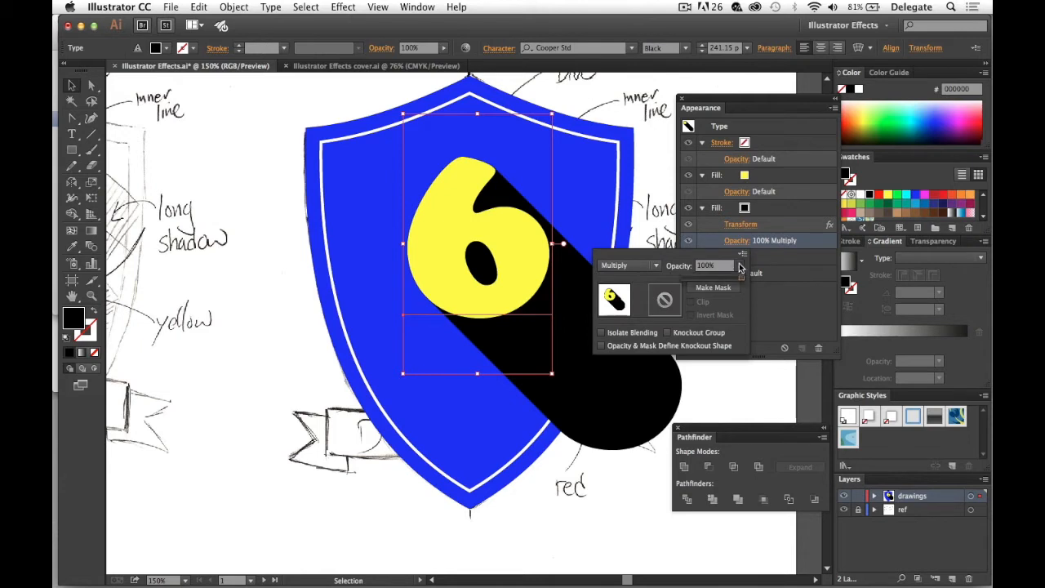
pyautogui.moveTo(740, 281); pyautogui.dragTo(702, 281)
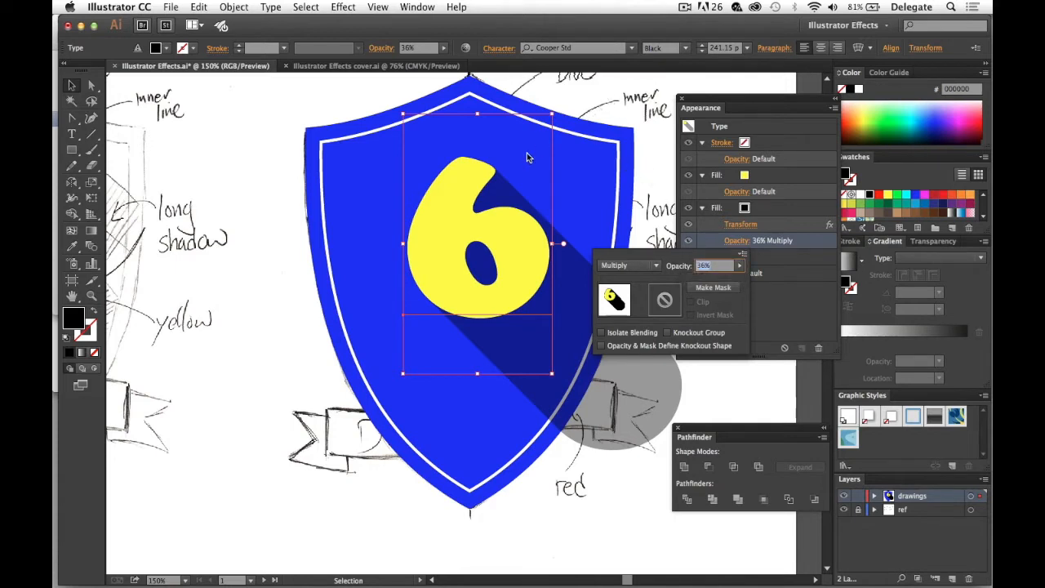
pyautogui.click(249, 237)
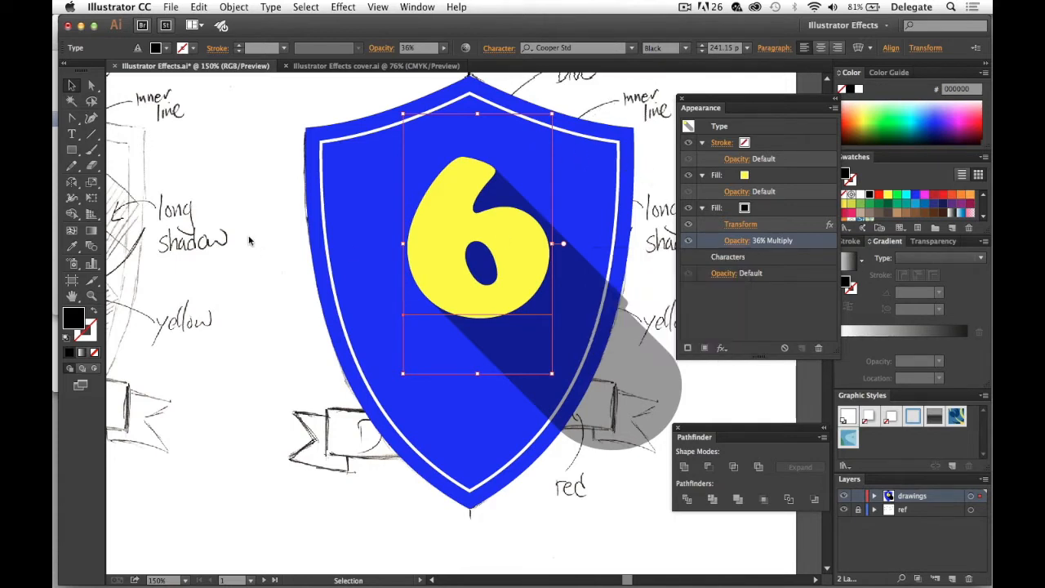
# Test the transparent shadow against RGB Red and other shield fill colours, and restore the blue fill.
pyautogui.click(335, 205)
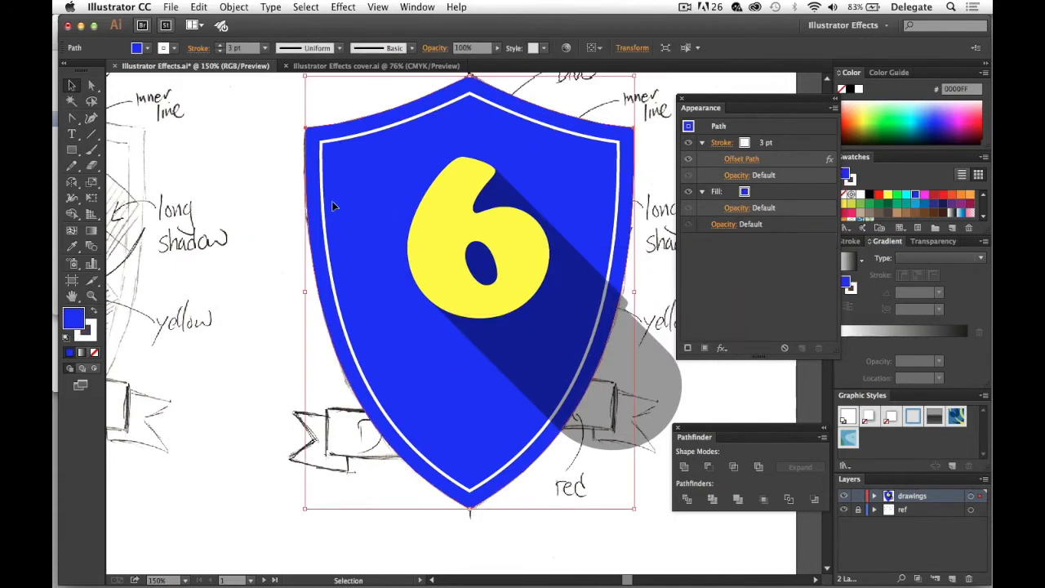
pyautogui.click(754, 192)
pyautogui.click(745, 195)
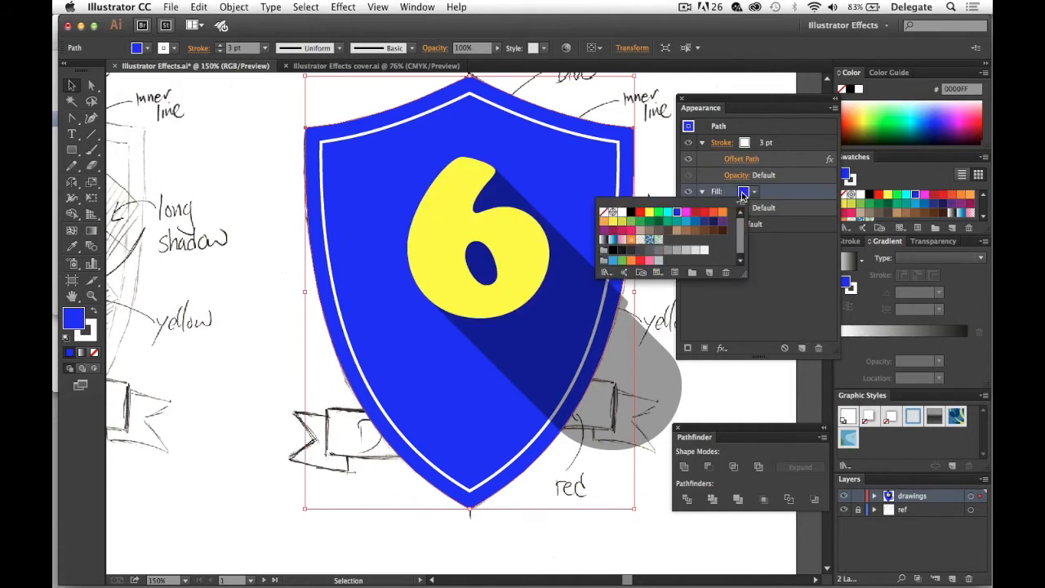
pyautogui.click(642, 213)
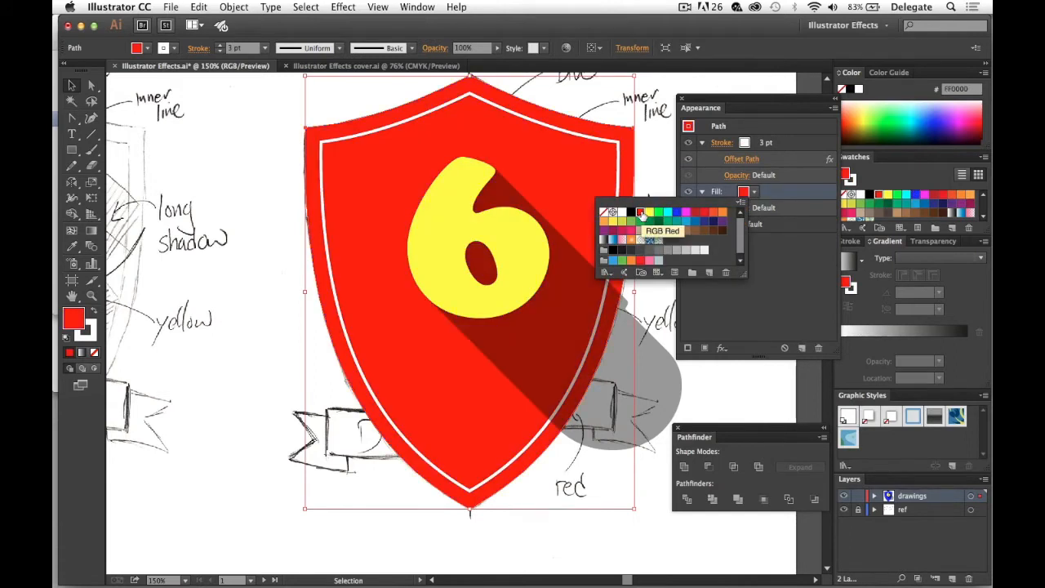
pyautogui.click(696, 213)
pyautogui.click(712, 214)
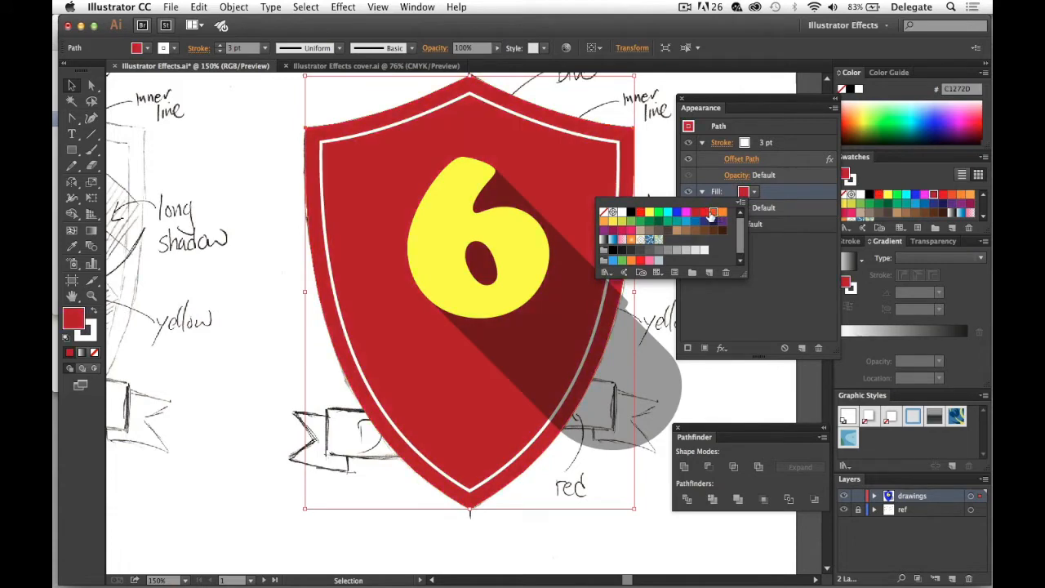
pyautogui.click(702, 215)
pyautogui.click(684, 214)
pyautogui.click(641, 213)
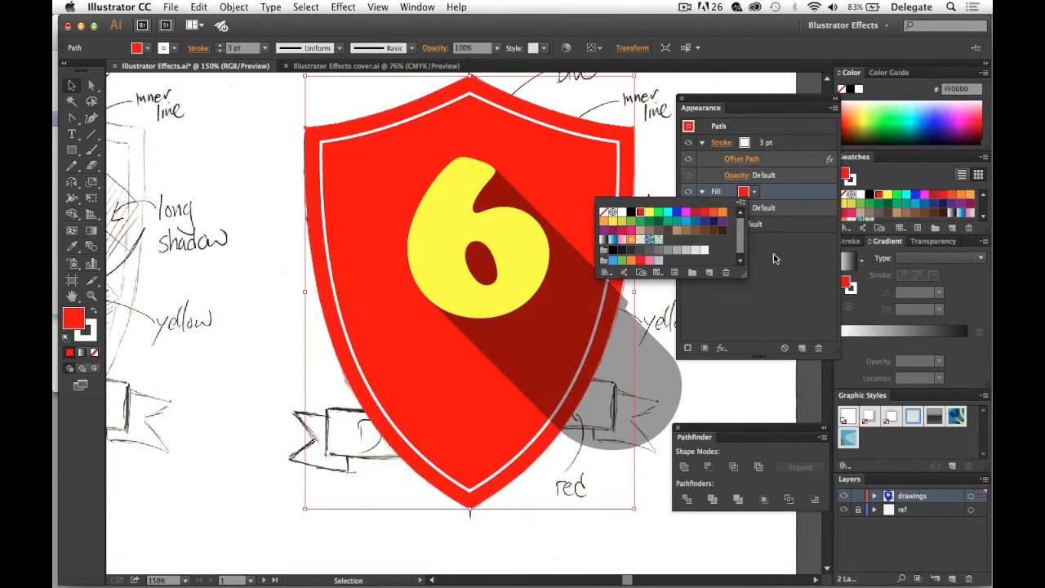
pyautogui.click(677, 212)
pyautogui.click(259, 319)
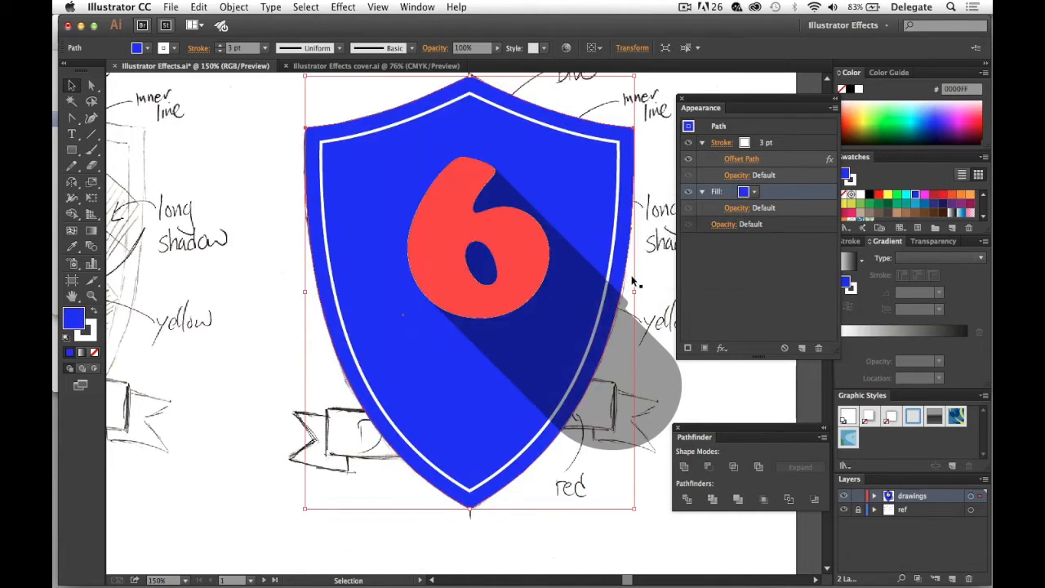
# Lower the shield fill's opacity to 71% and fit the 6 over the sketched numeral, enlarging it to about 288 pt.
pyautogui.moveTo(551, 206); pyautogui.dragTo(490, 262)
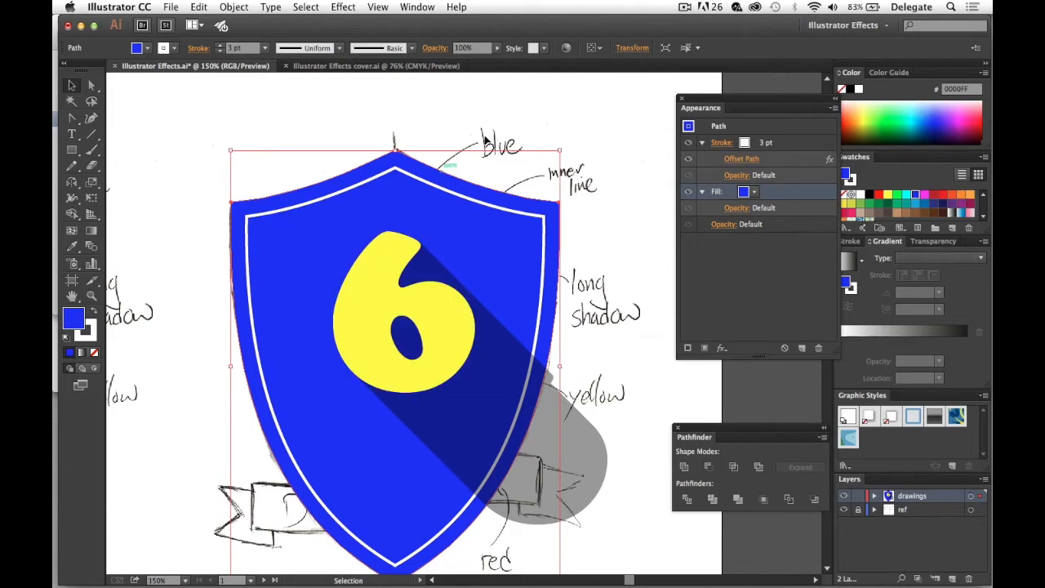
pyautogui.click(497, 47)
pyautogui.moveTo(503, 64); pyautogui.dragTo(481, 61)
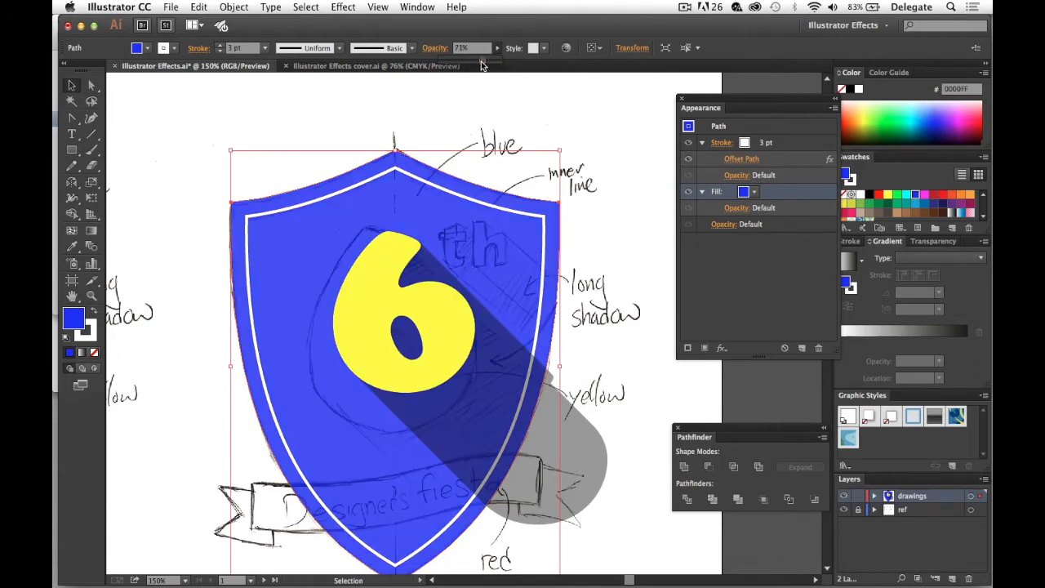
pyautogui.moveTo(451, 304); pyautogui.dragTo(434, 324)
pyautogui.moveTo(463, 214); pyautogui.dragTo(480, 189)
# Duplicate the 6 up and to the right and replace the copy's text with "th".
pyautogui.moveTo(432, 333); pyautogui.dragTo(545, 217)
pyautogui.press('t')
pyautogui.doubleClick(510, 226)
pyautogui.moveTo(468, 226); pyautogui.dragTo(556, 231)
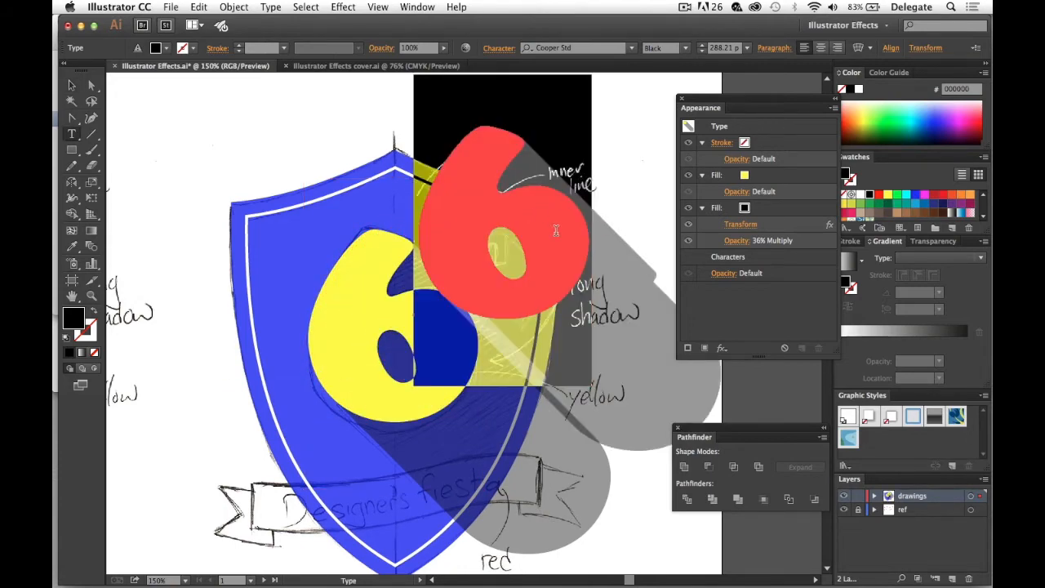
pyautogui.write('th')
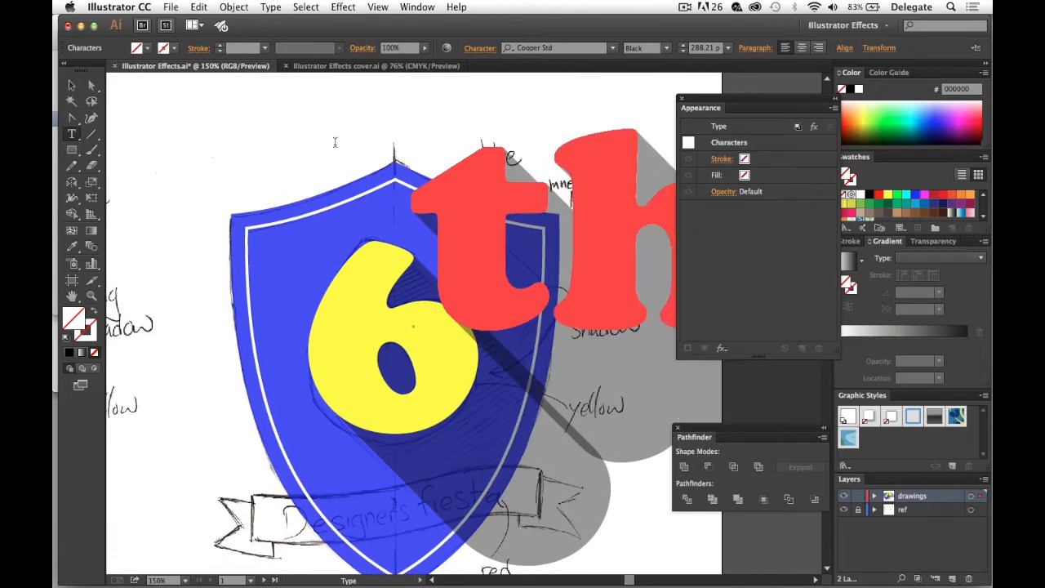
# Scale the "th" down to about 60 pt and position it over the sketched letters beside the 6.
pyautogui.click(74, 86)
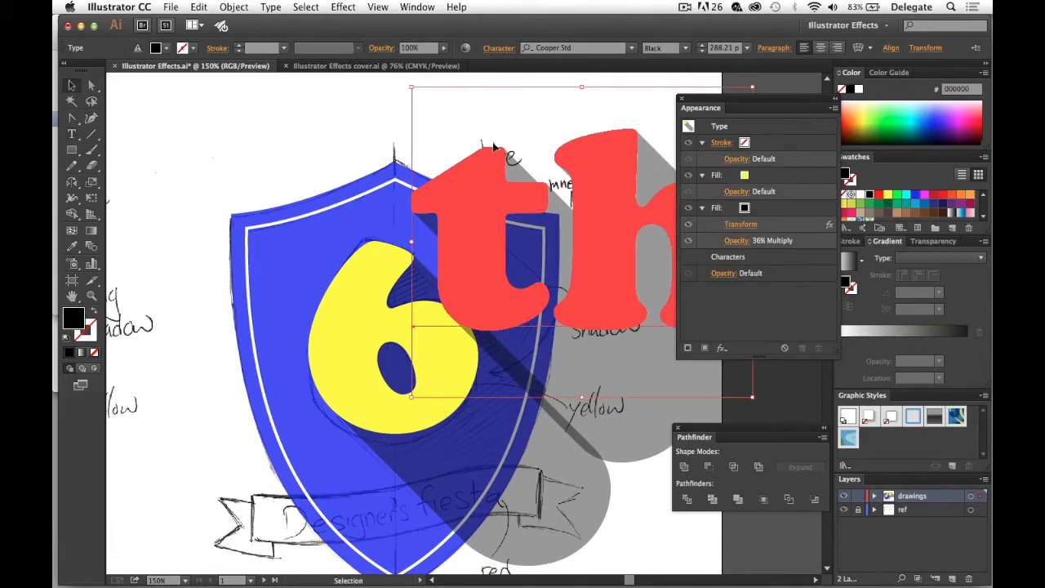
pyautogui.moveTo(412, 87); pyautogui.dragTo(551, 154)
pyautogui.moveTo(610, 250); pyautogui.dragTo(502, 264)
pyautogui.moveTo(508, 229); pyautogui.dragTo(512, 224)
pyautogui.click(536, 149)
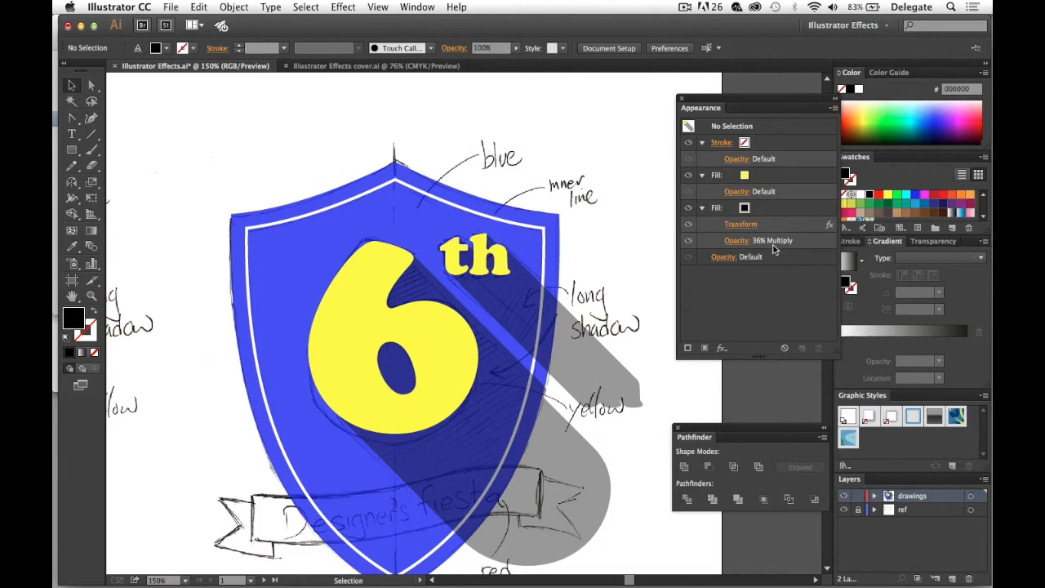
# Save the appearance of the "th" as a new graphic style named "long shadow".
pyautogui.click(482, 263)
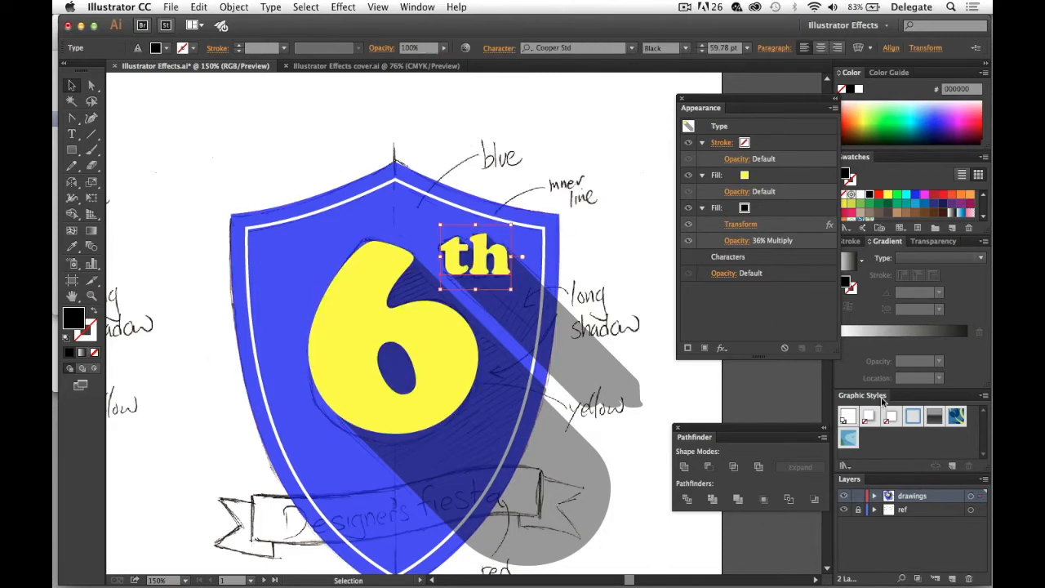
pyautogui.keyDown('alt'); pyautogui.click(953, 466); pyautogui.keyUp('alt')
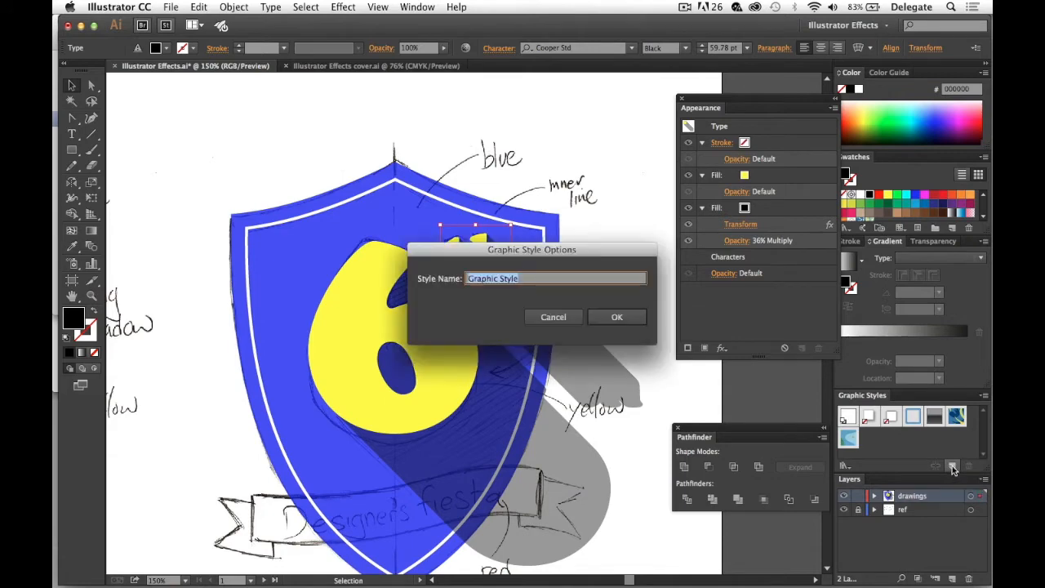
pyautogui.write('long shadow')
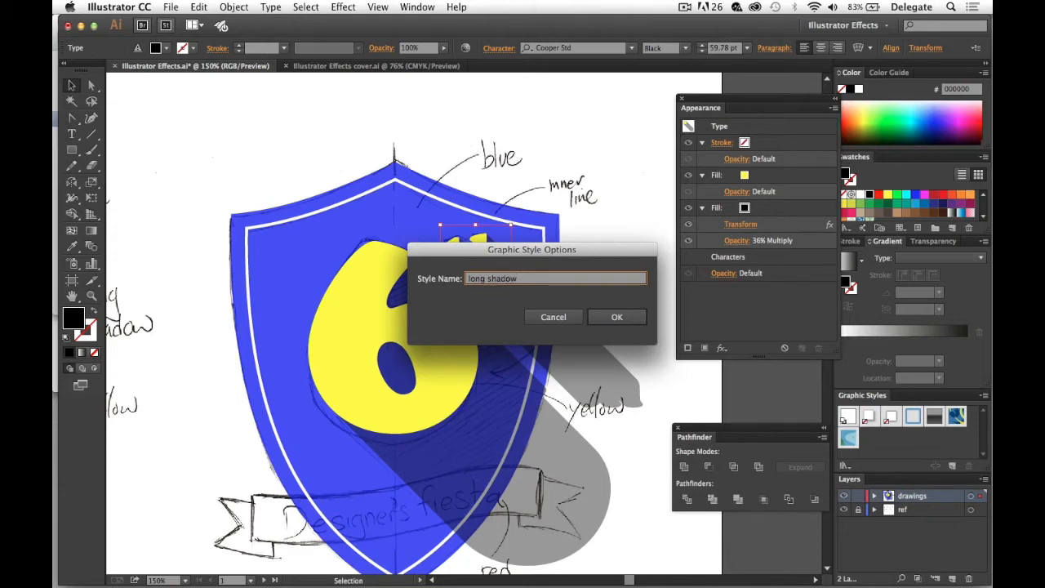
pyautogui.press('Return')
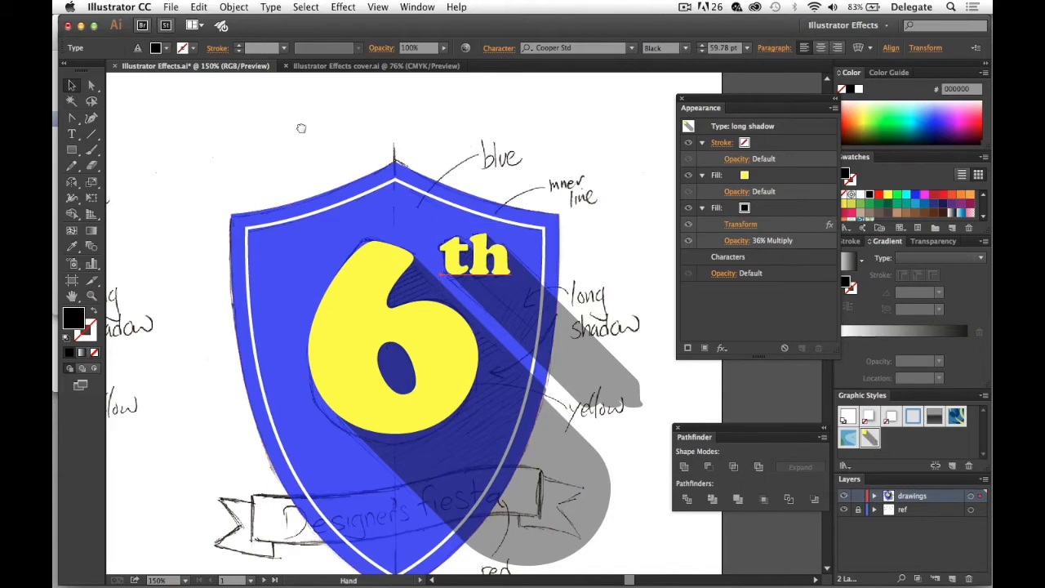
# Draw a small test square in the empty area beside the shield and apply the long shadow graphic style.
pyautogui.hscroll(-10, 532, 138)
pyautogui.click(72, 150)
pyautogui.moveTo(364, 113); pyautogui.dragTo(434, 186)
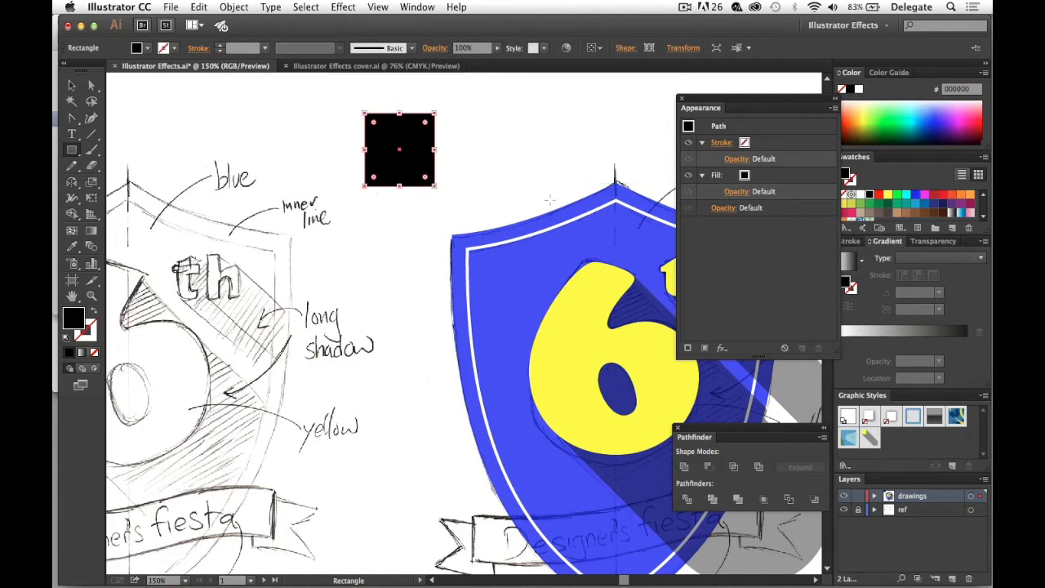
pyautogui.click(871, 440)
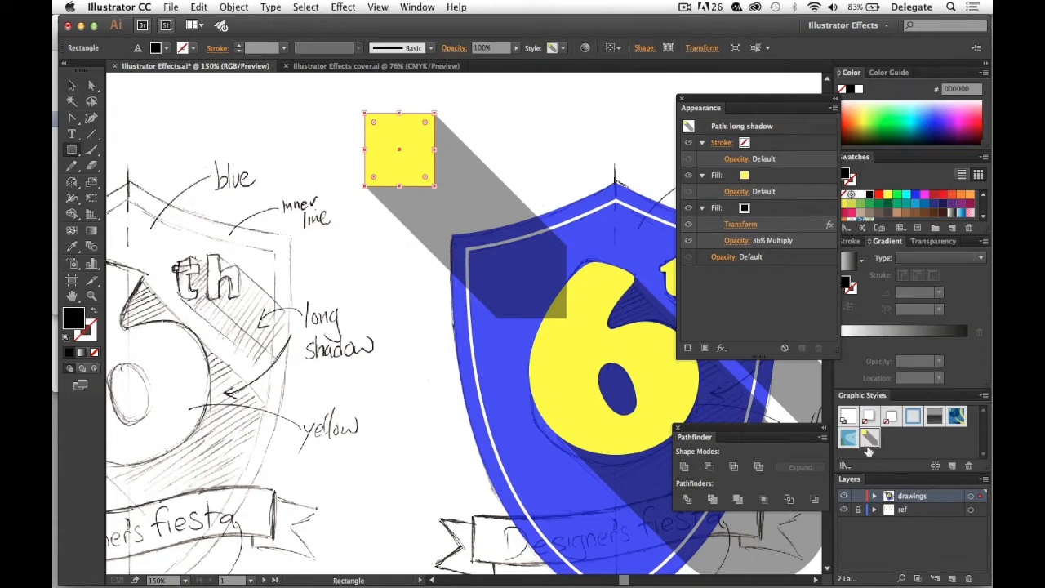
# Undo, reapply and again undo the square's long shadow style, and add the style while keeping its black fill.
pyautogui.press('super+z')
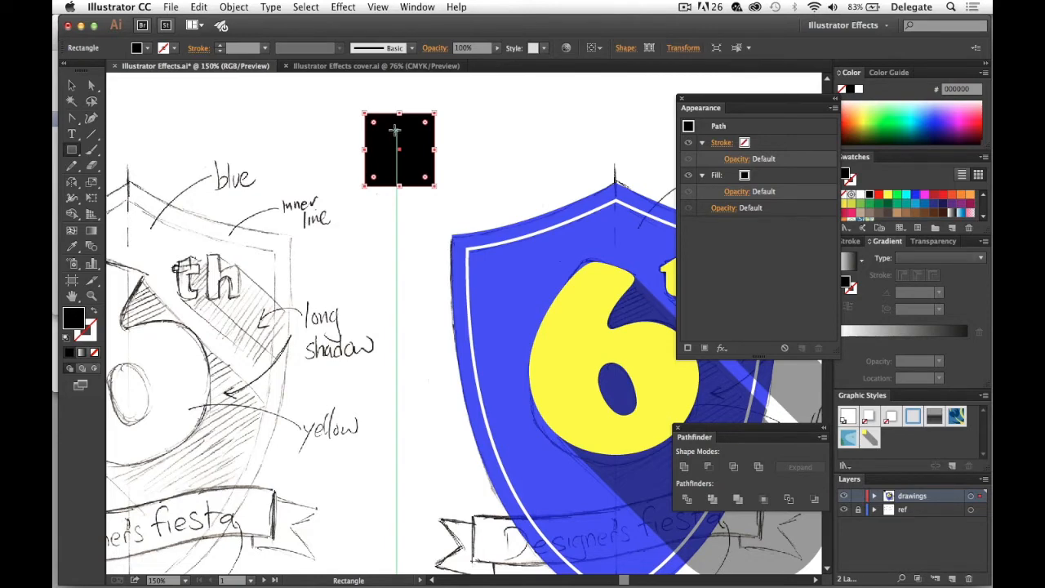
pyautogui.click(872, 441)
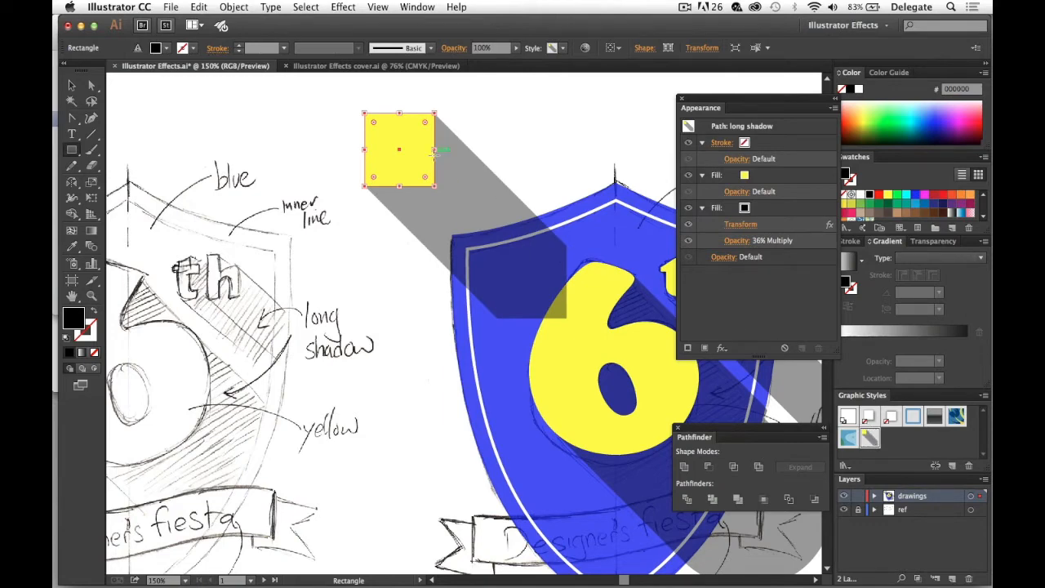
pyautogui.press('super+z')
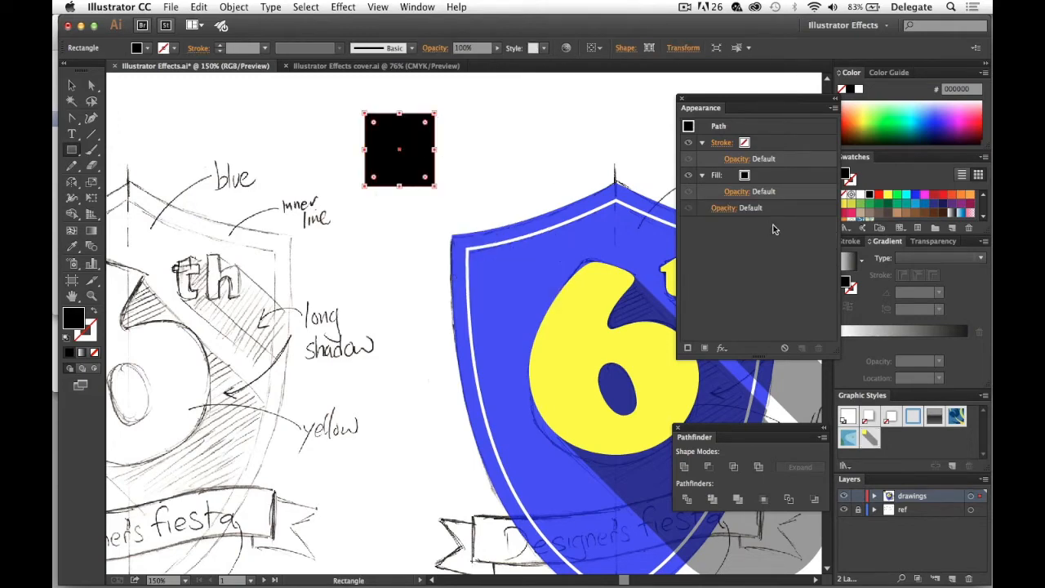
pyautogui.click(869, 439)
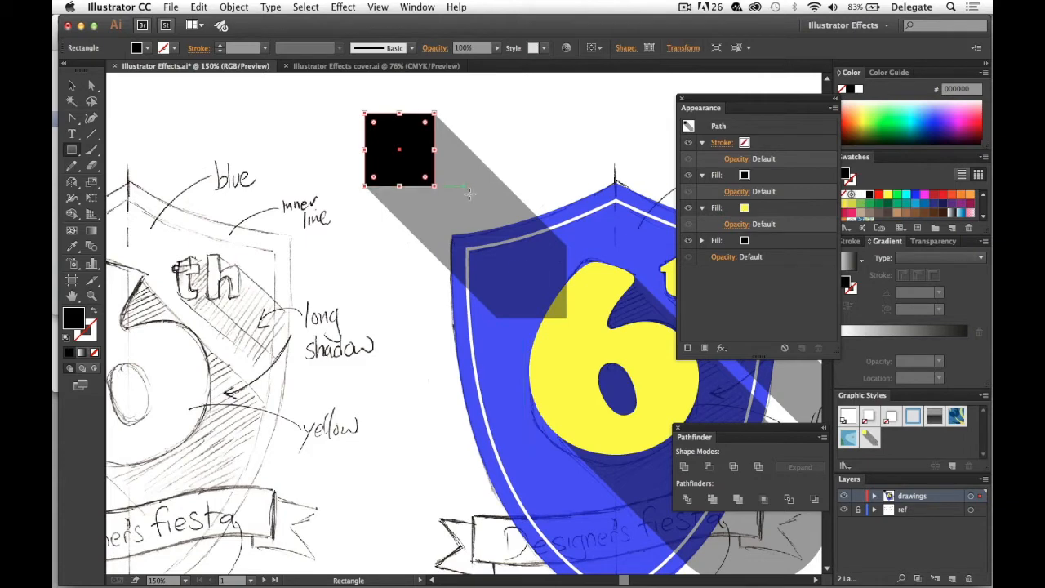
# Delete the test square with its long shadow.
pyautogui.click(72, 85)
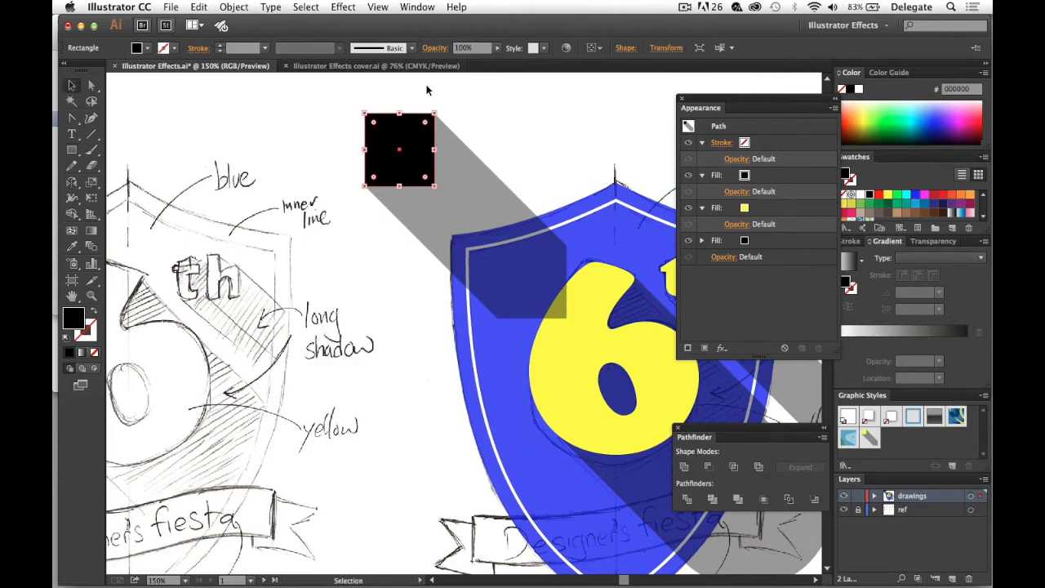
pyautogui.click(513, 106)
pyautogui.click(411, 162)
pyautogui.press('Delete')
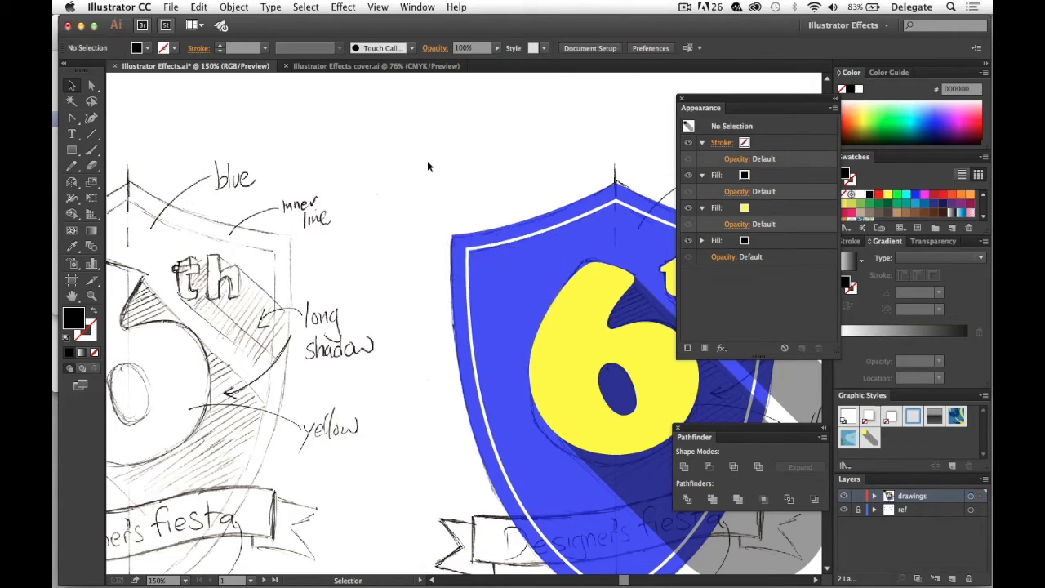
# Restore the blue shield fill's opacity to 100%.
pyautogui.moveTo(527, 172); pyautogui.dragTo(330, 95)
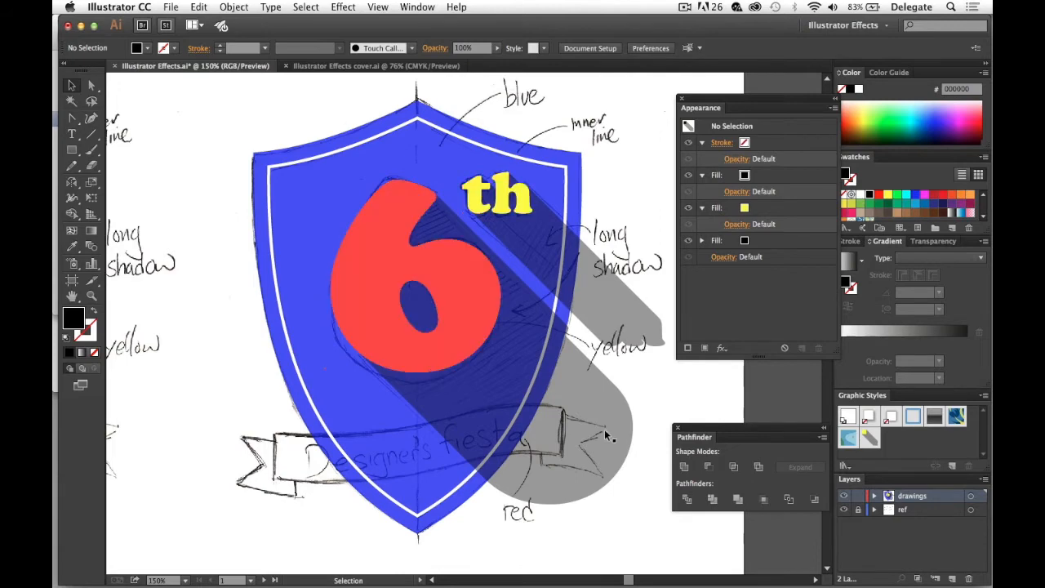
pyautogui.click(301, 157)
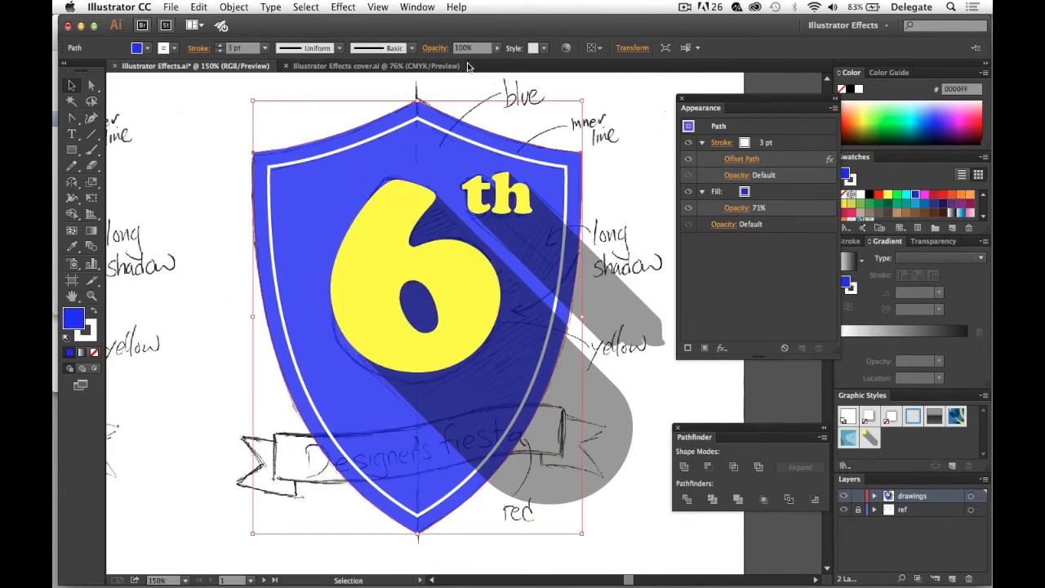
pyautogui.click(462, 97)
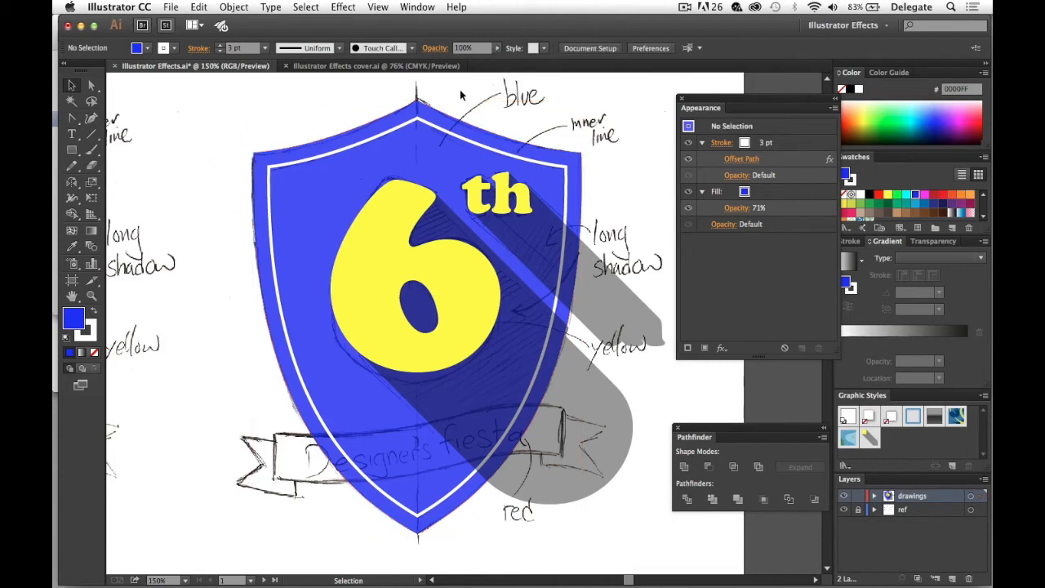
pyautogui.click(439, 122)
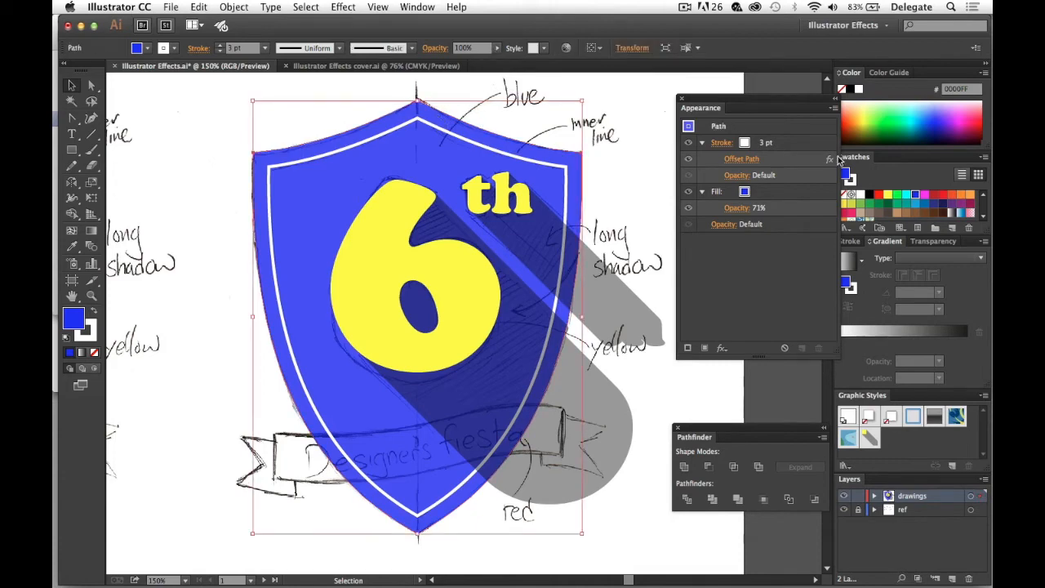
pyautogui.click(747, 211)
pyautogui.moveTo(730, 248); pyautogui.dragTo(753, 250)
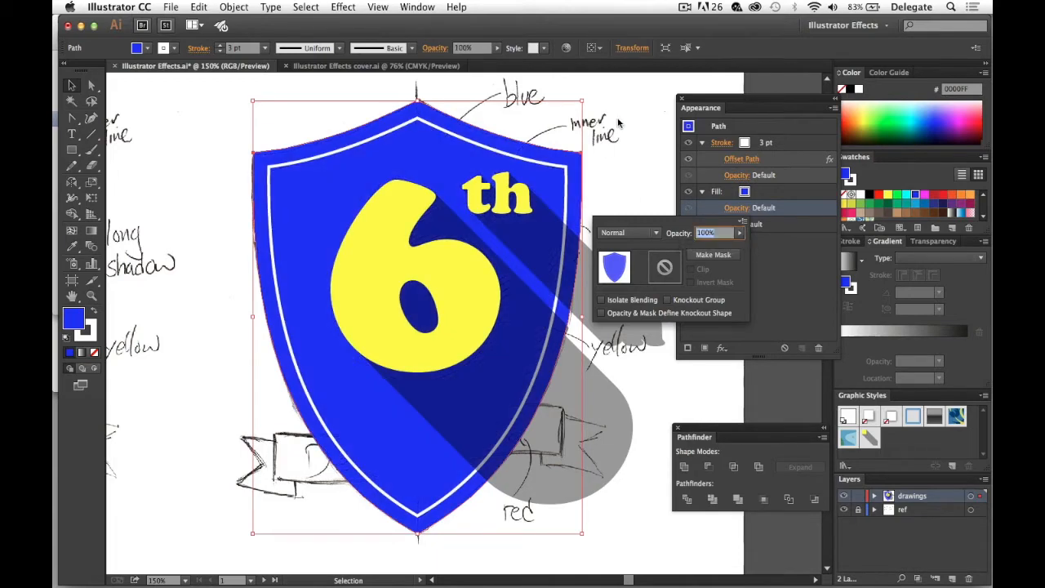
# Paste a copy of the blue shield in place in front of the artwork and fill the copy with green (17FF00).
pyautogui.click(622, 93)
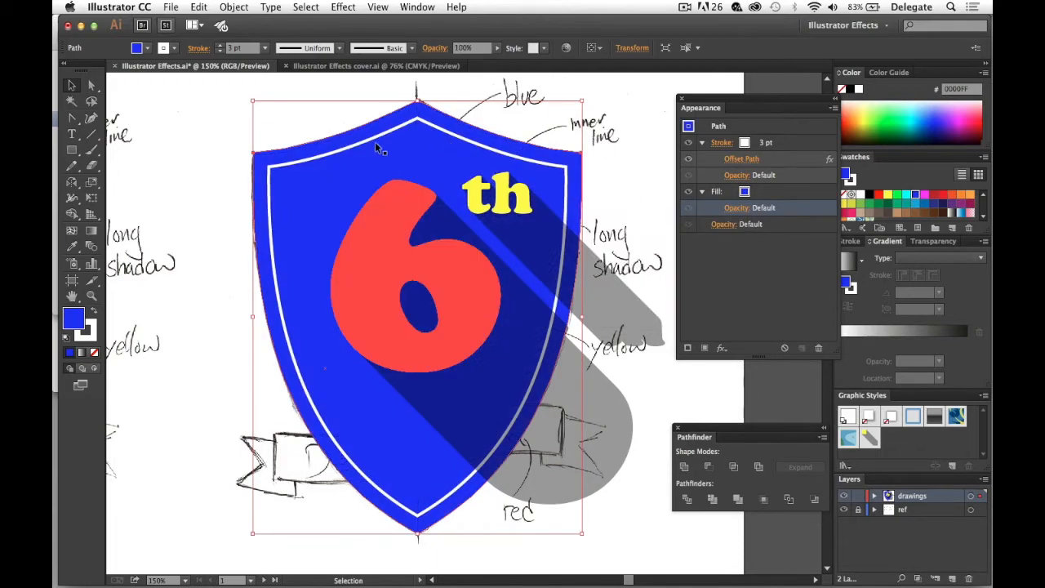
pyautogui.click(353, 148)
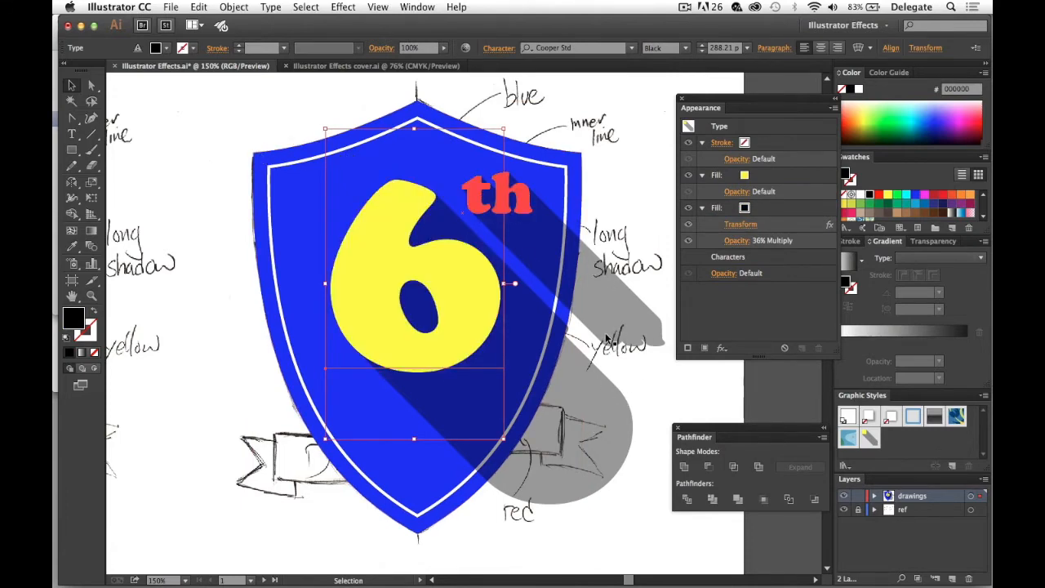
pyautogui.click(233, 123)
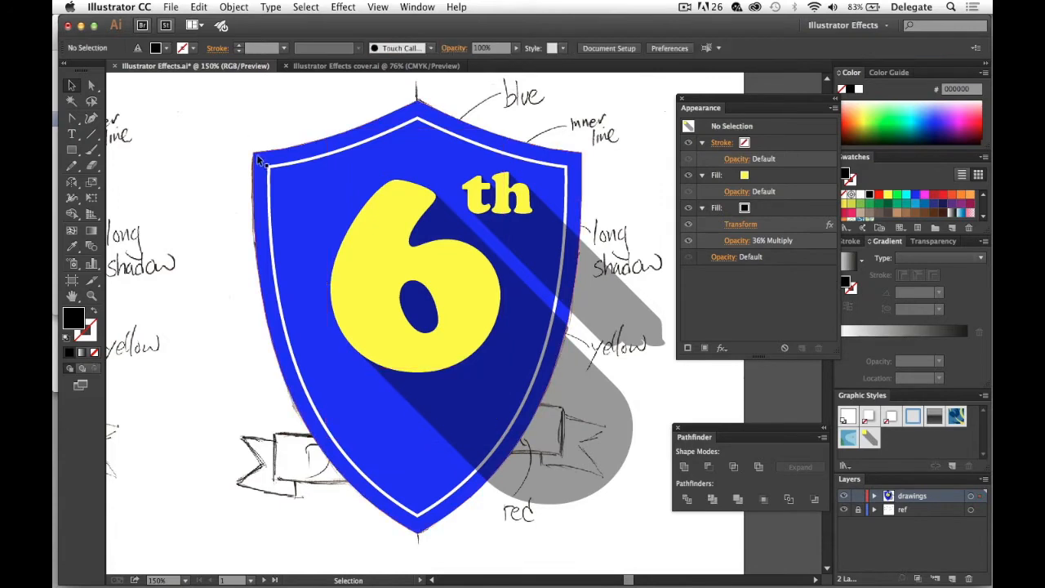
pyautogui.click(260, 160)
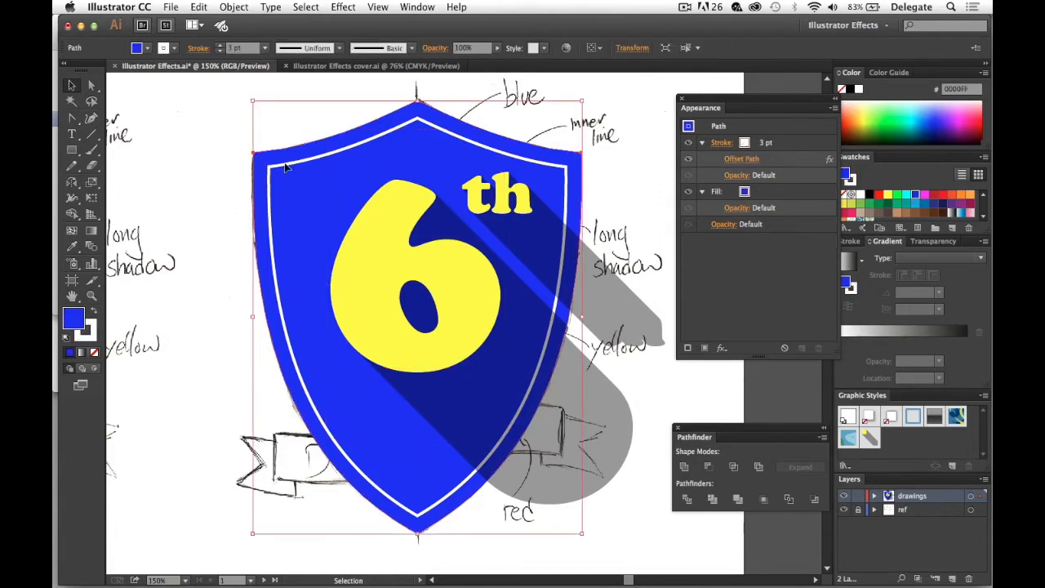
pyautogui.press('a')
pyautogui.press('v')
pyautogui.click(199, 8)
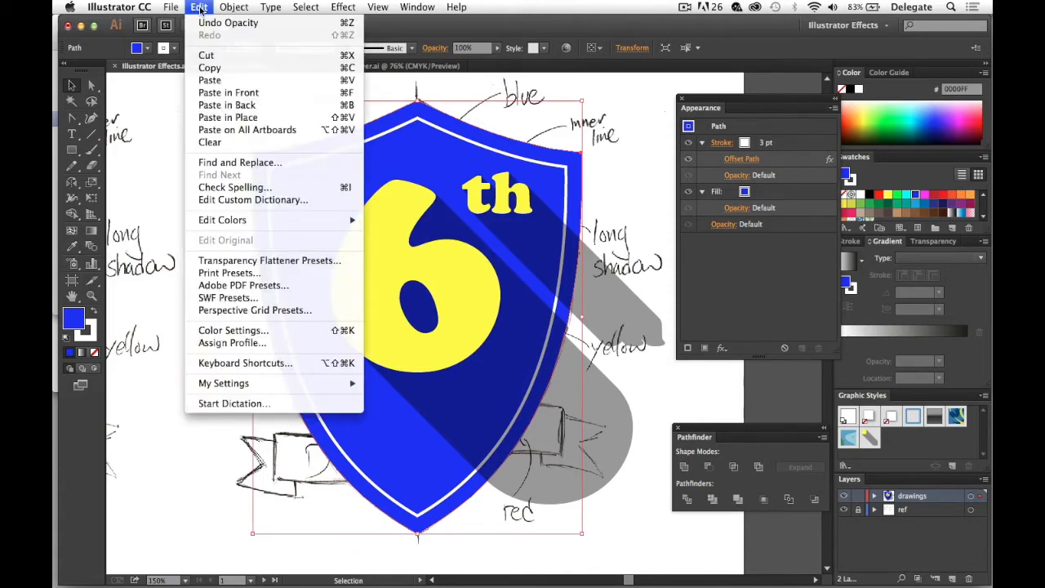
pyautogui.click(228, 117)
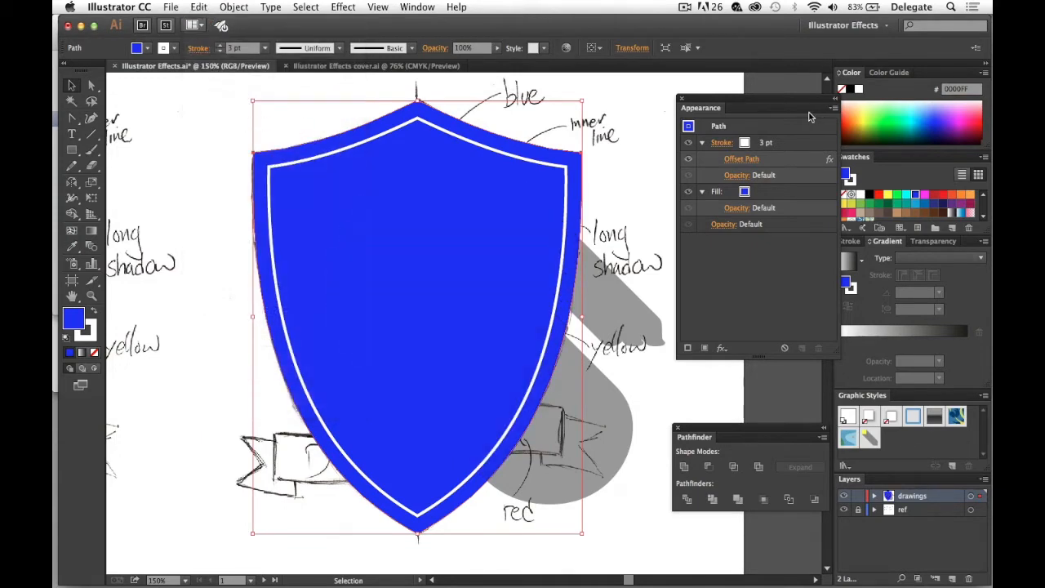
pyautogui.click(890, 117)
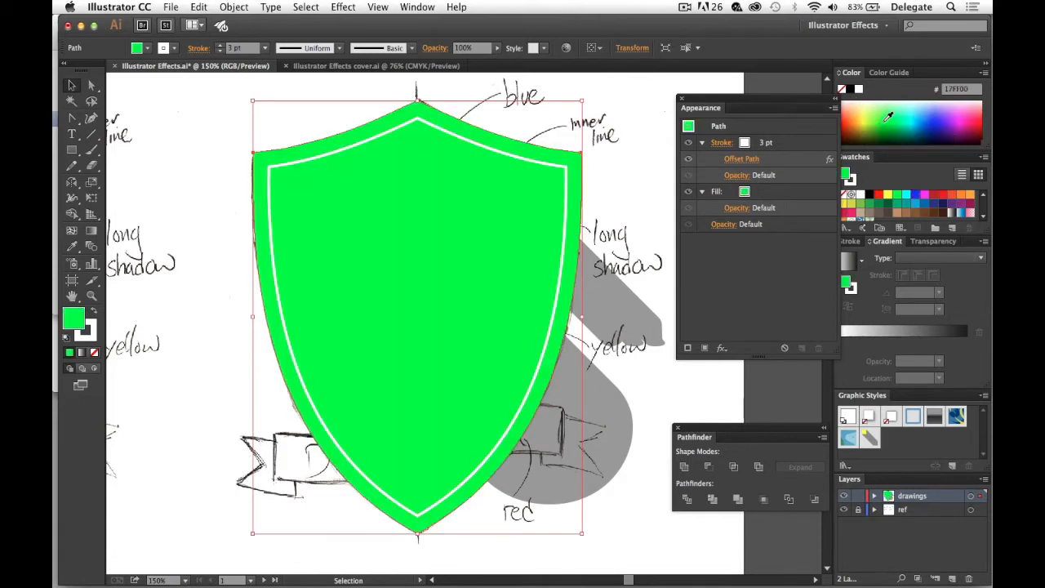
# Move the green shield copy aside to check the artwork beneath it, and undo the move.
pyautogui.click(71, 85)
pyautogui.moveTo(315, 182); pyautogui.dragTo(441, 174)
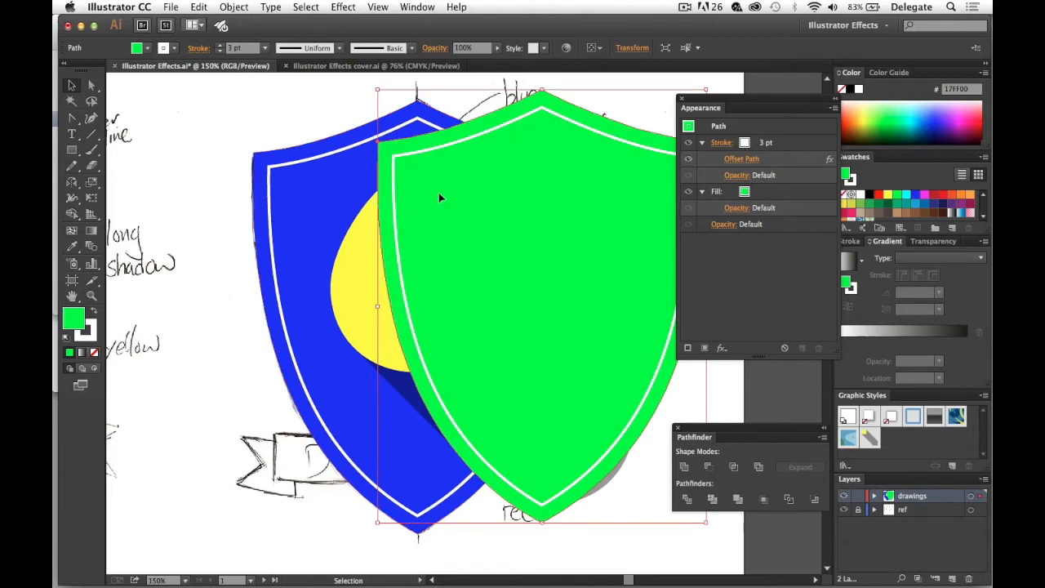
pyautogui.hotkey('ctrl', 'z')
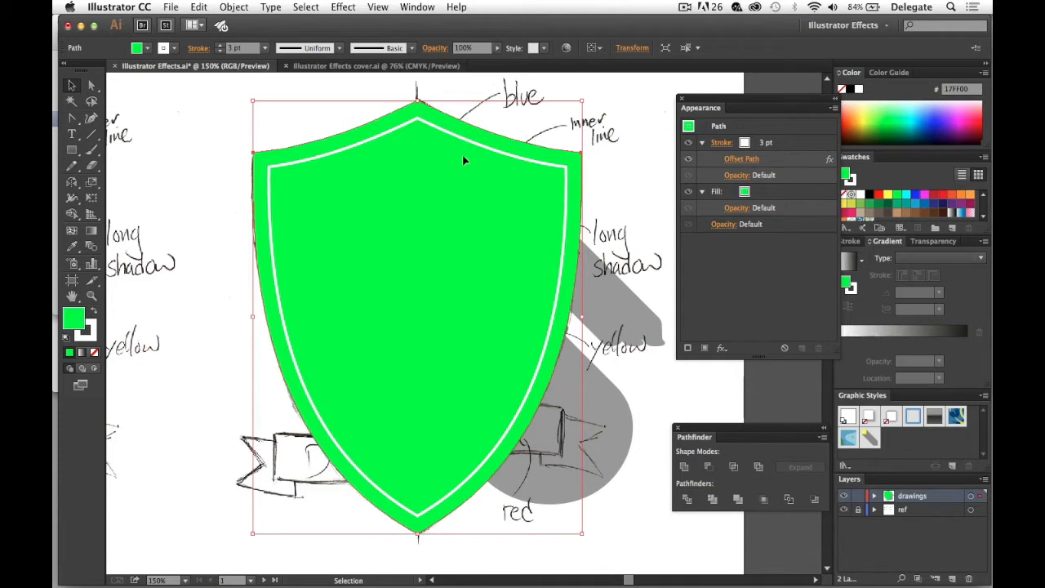
# Select the 6 and th text with the green shield in Outline view, return to Preview, and make a clipping mask.
pyautogui.click(378, 8)
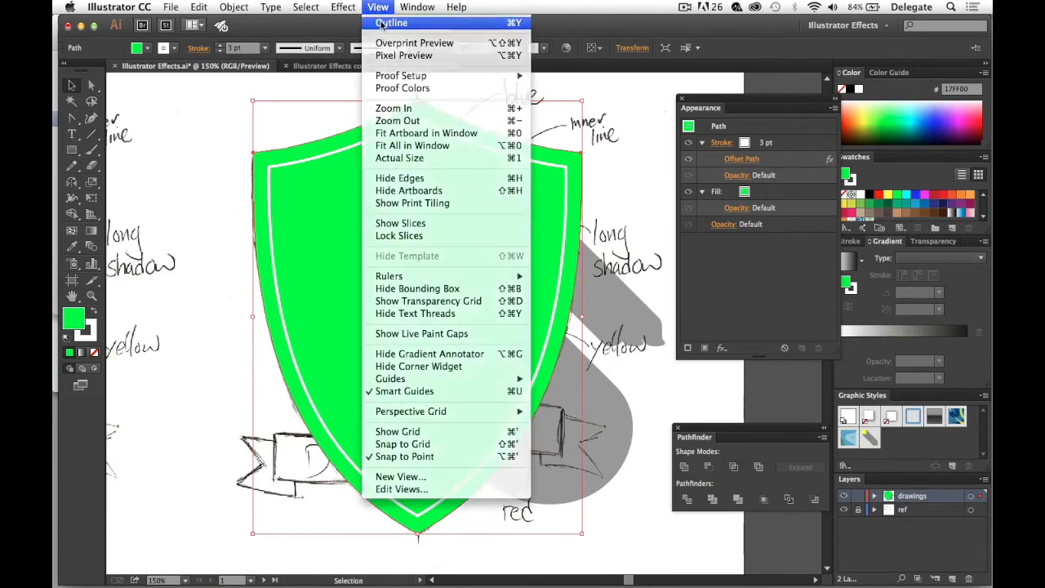
pyautogui.click(381, 23)
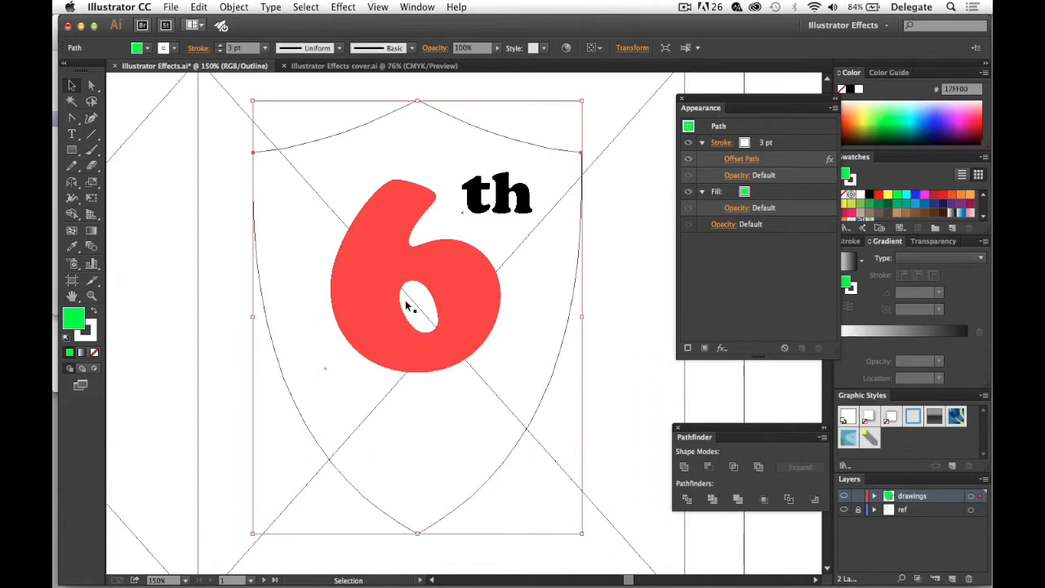
pyautogui.keyDown('shift'); pyautogui.click(376, 278); pyautogui.keyUp('shift')
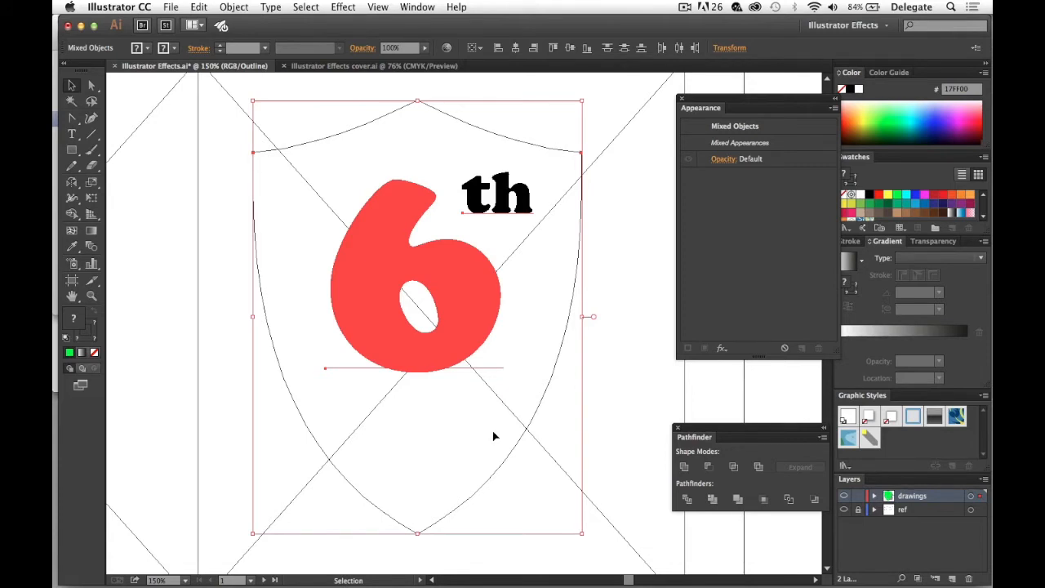
pyautogui.click(378, 7)
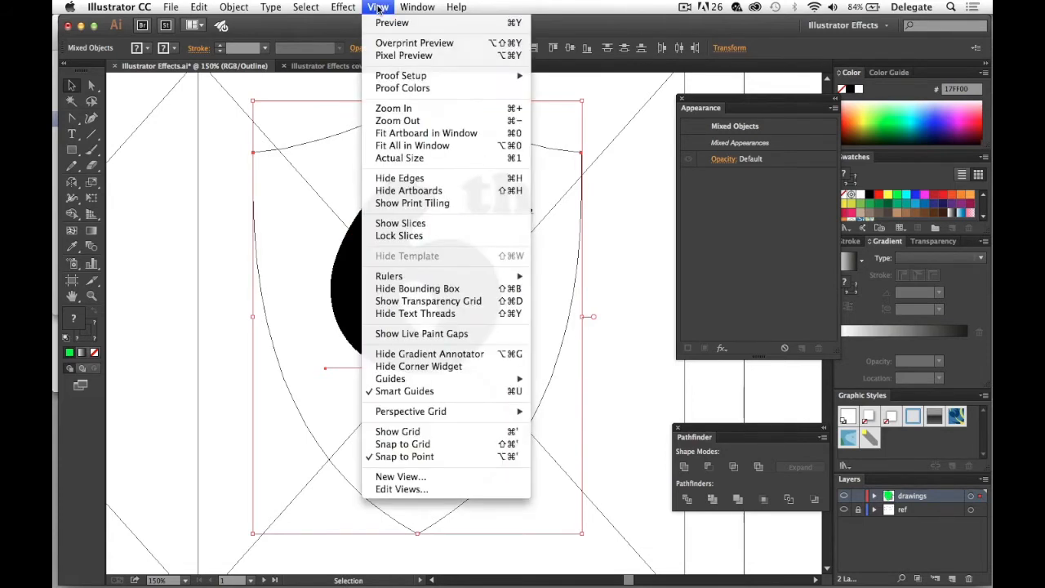
pyautogui.click(380, 24)
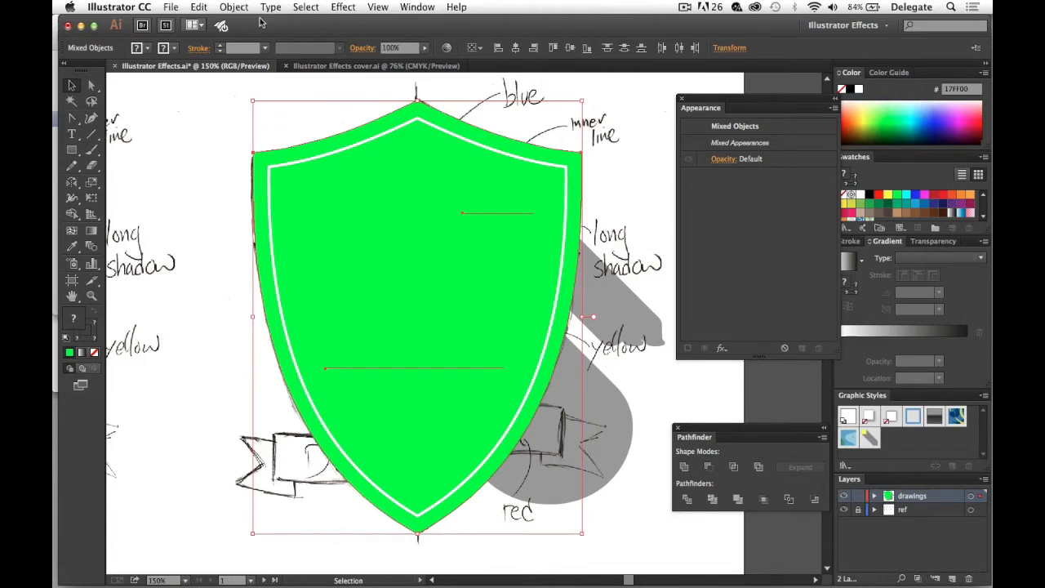
pyautogui.click(234, 7)
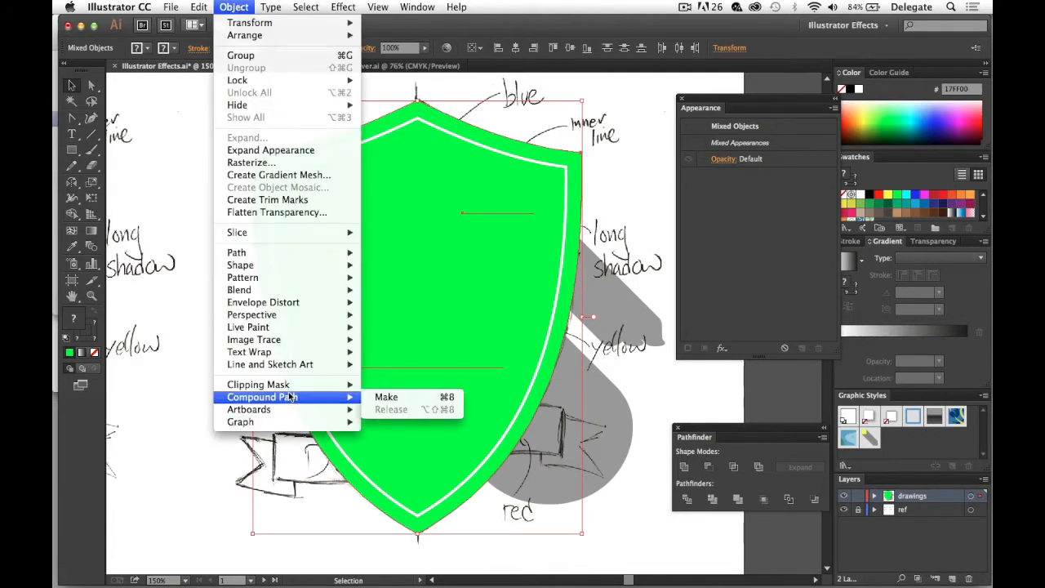
pyautogui.moveTo(287, 384)
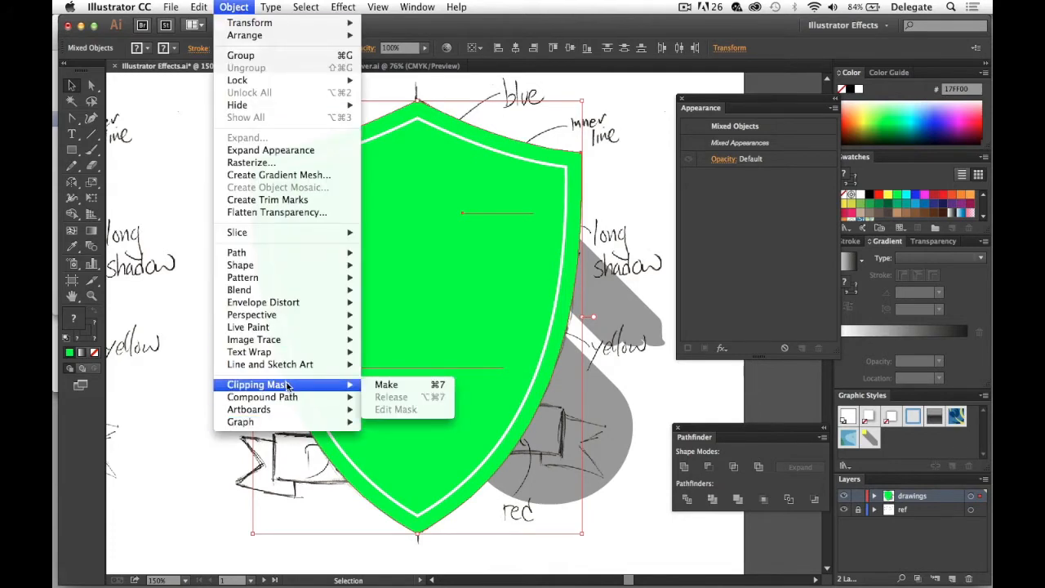
pyautogui.click(388, 384)
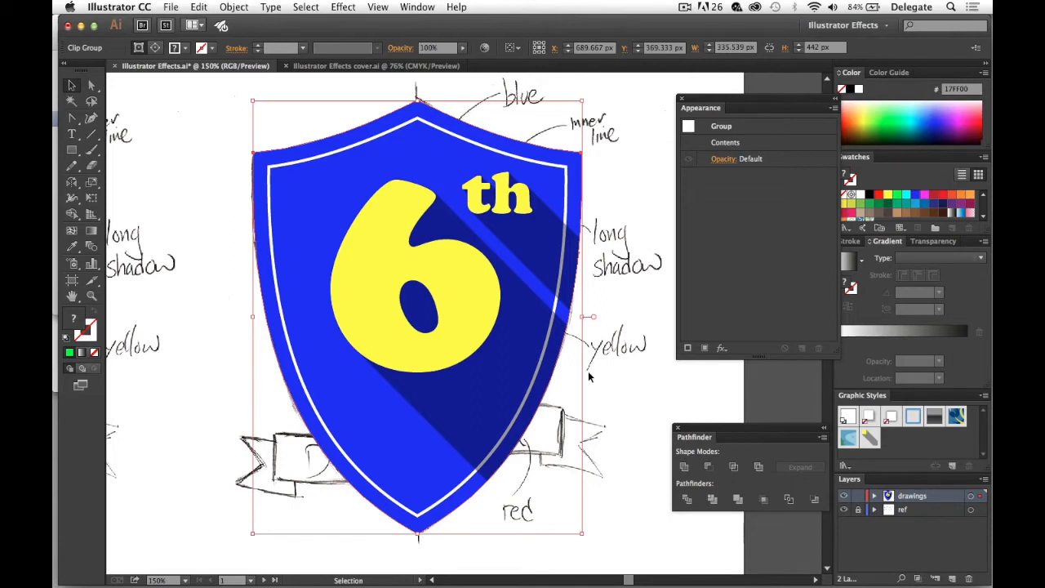
pyautogui.click(220, 247)
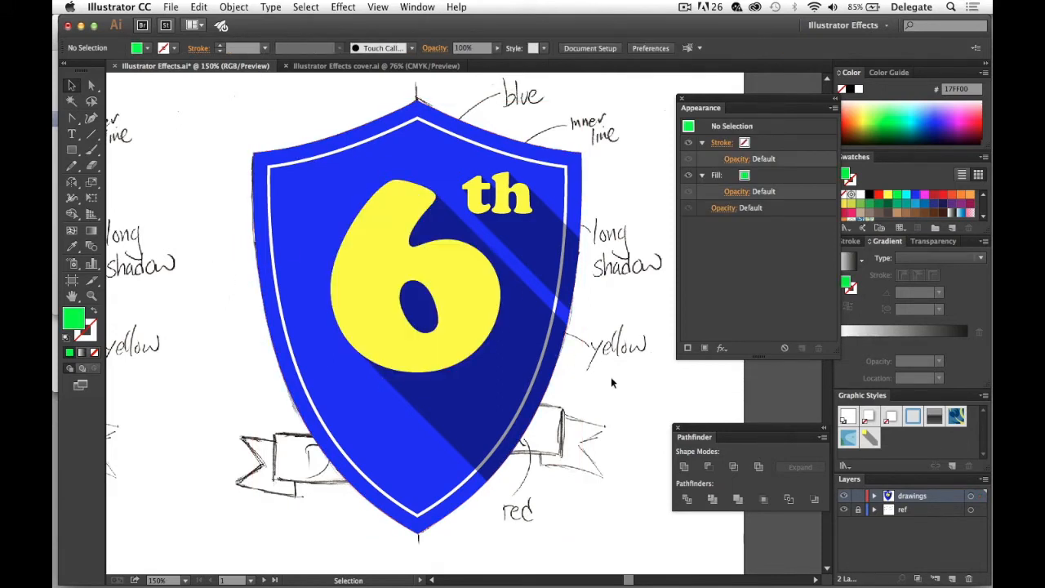
# Draw a wide rectangle across the lower part of the shield for the banner and fill it with red (FF0000).
pyautogui.moveTo(523, 419); pyautogui.dragTo(502, 419)
pyautogui.click(525, 411)
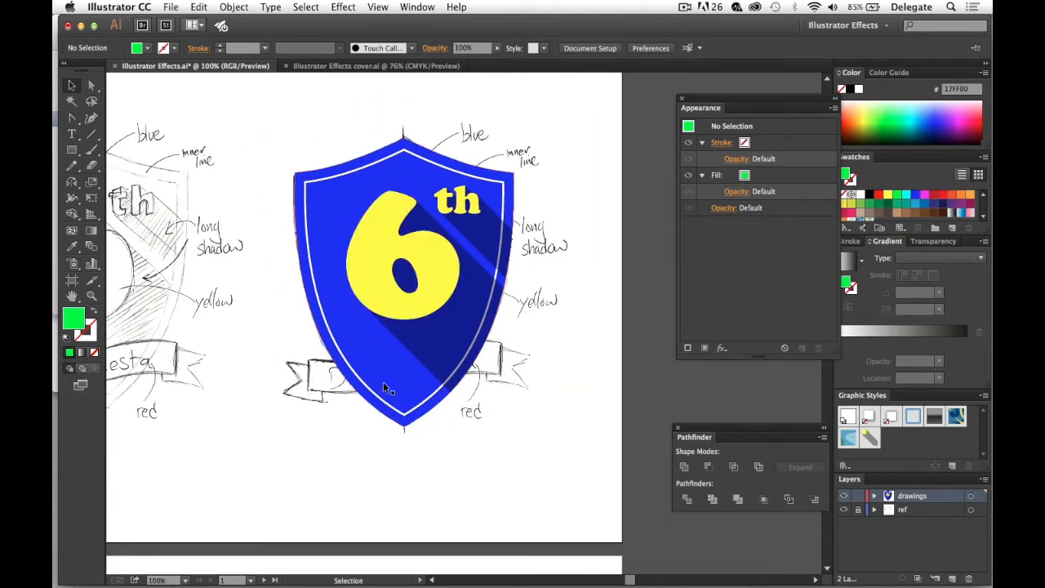
pyautogui.click(72, 150)
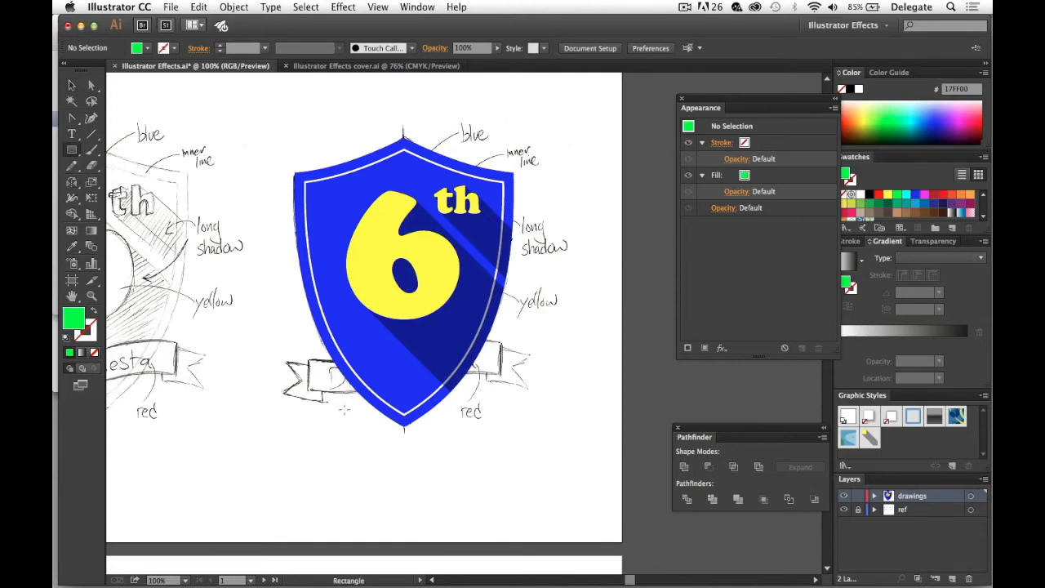
pyautogui.moveTo(308, 373); pyautogui.dragTo(500, 406)
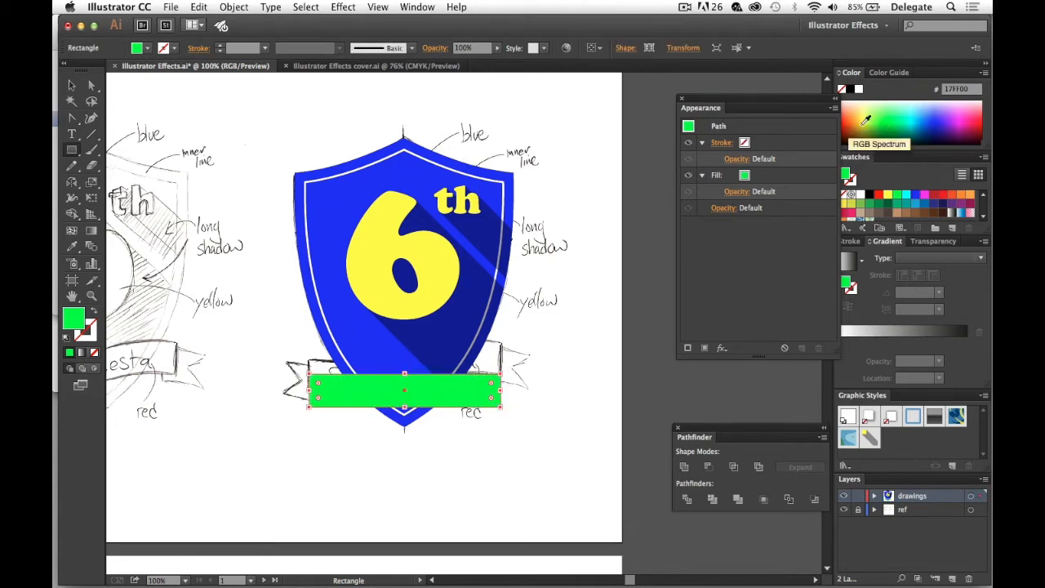
pyautogui.click(880, 194)
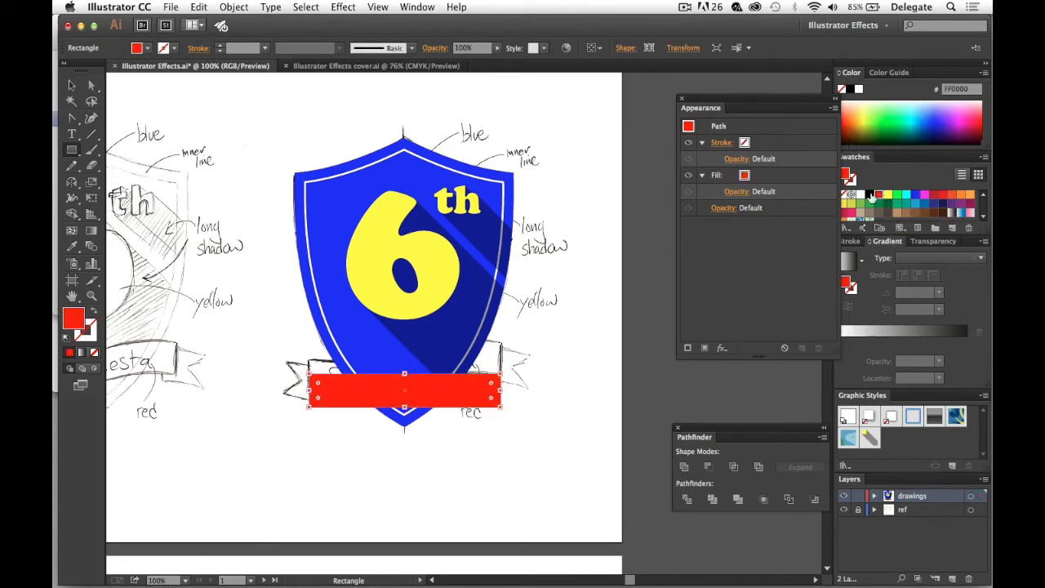
pyautogui.click(71, 84)
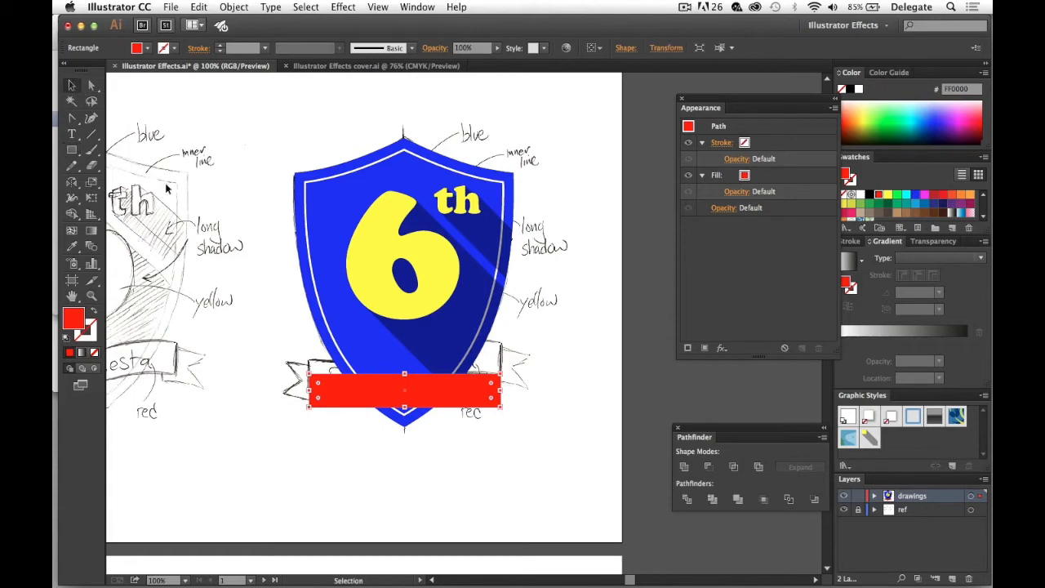
# Choose the Triad 2 harmony in the Color Guide from the rectangle's red fill and save its colour group to the swatches.
pyautogui.click(319, 425)
pyautogui.click(333, 397)
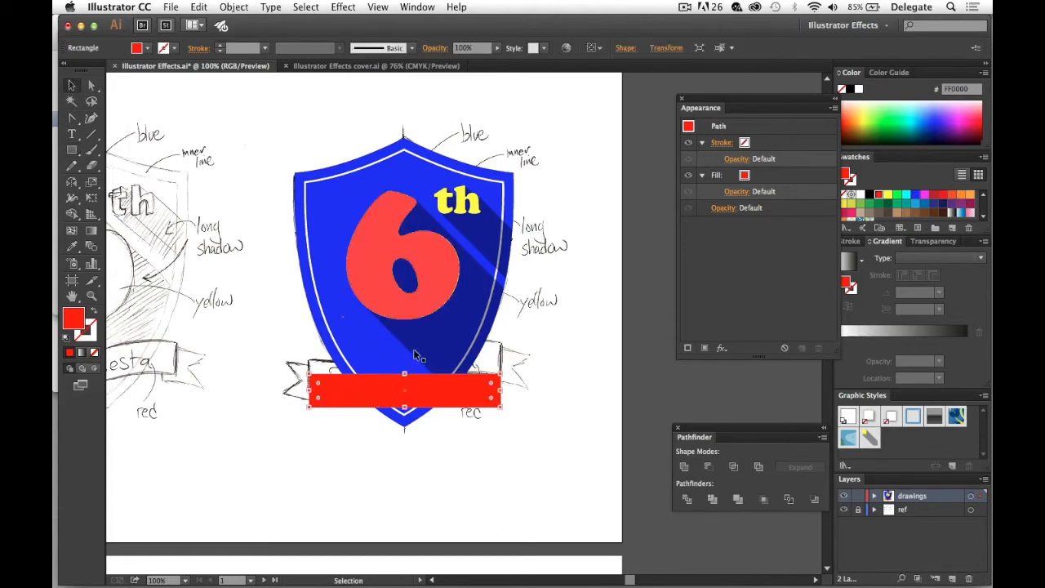
pyautogui.moveTo(785, 100); pyautogui.dragTo(733, 96)
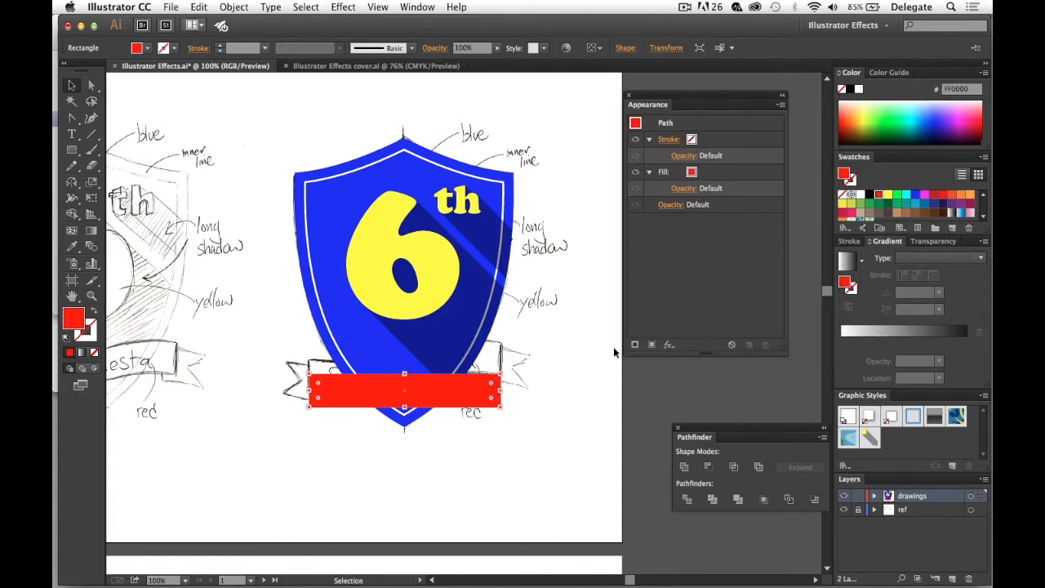
pyautogui.click(342, 423)
pyautogui.click(345, 403)
pyautogui.click(890, 73)
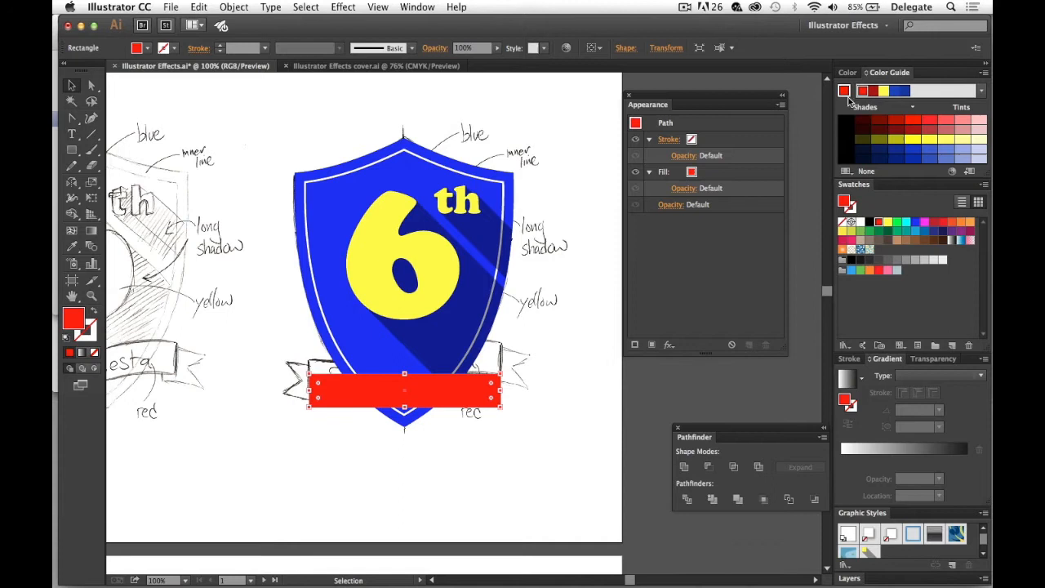
pyautogui.click(983, 91)
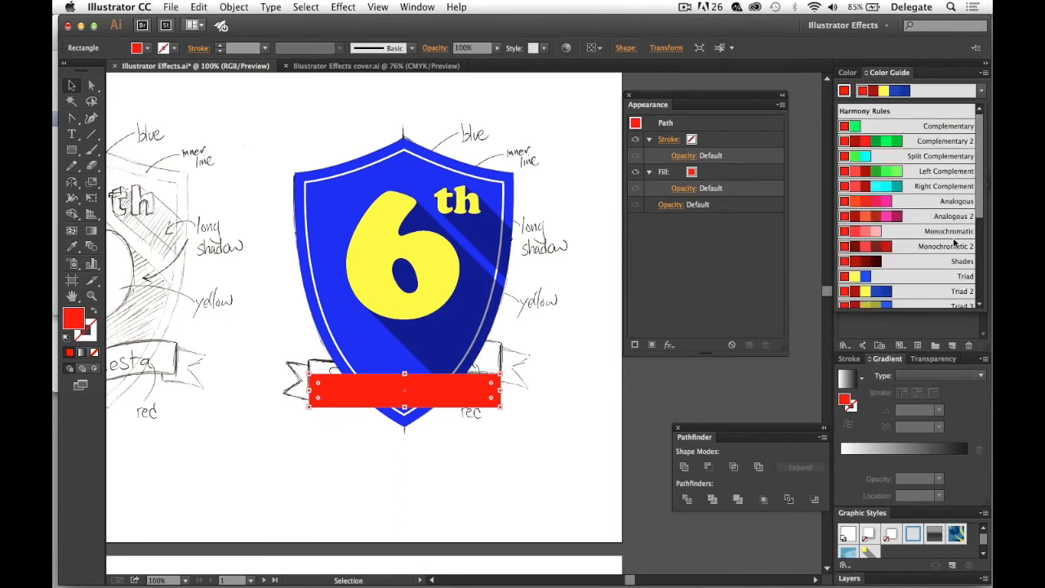
pyautogui.scroll(-5, 980, 246)
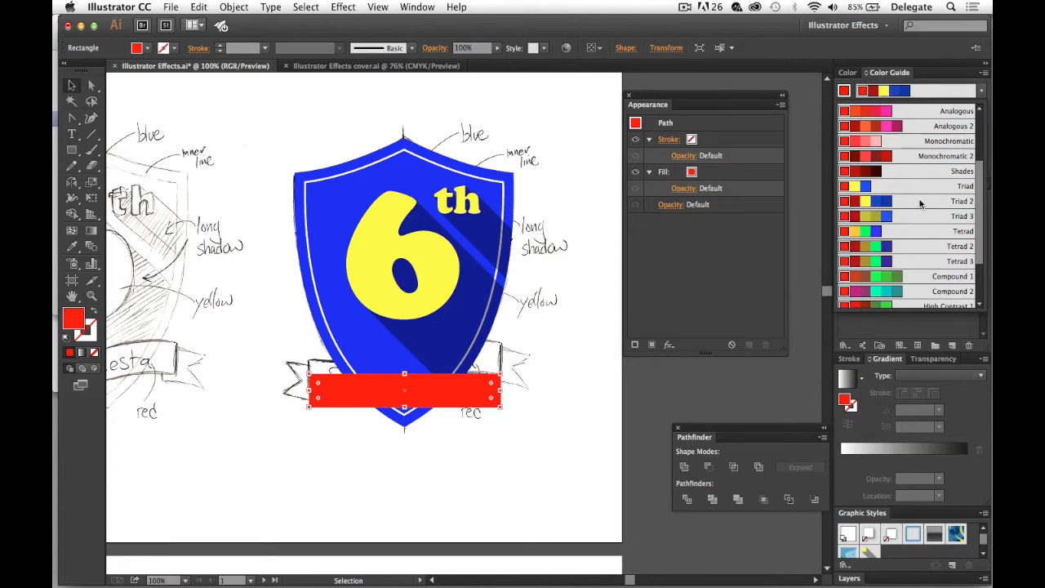
pyautogui.click(920, 203)
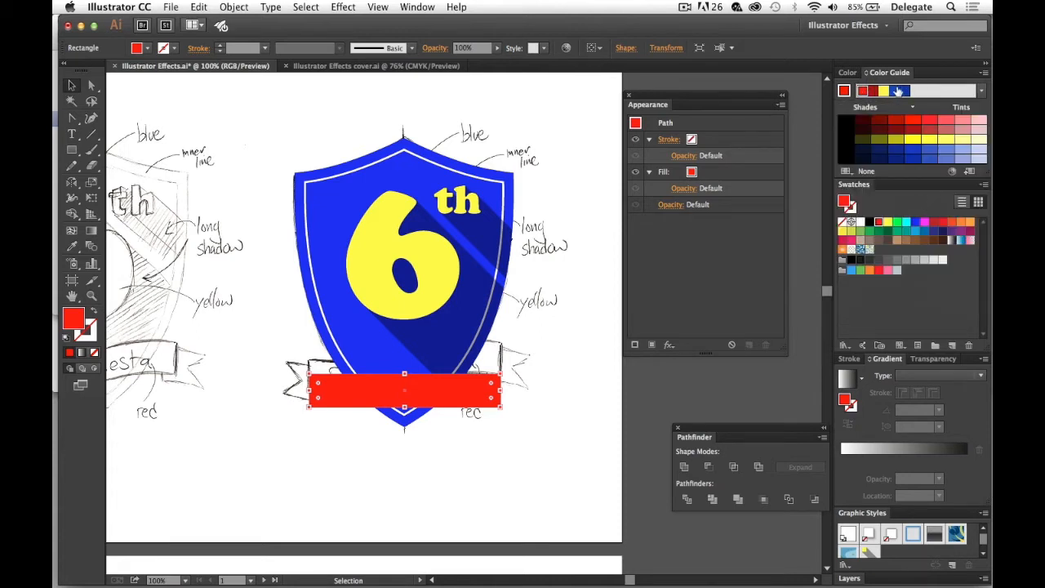
pyautogui.click(972, 172)
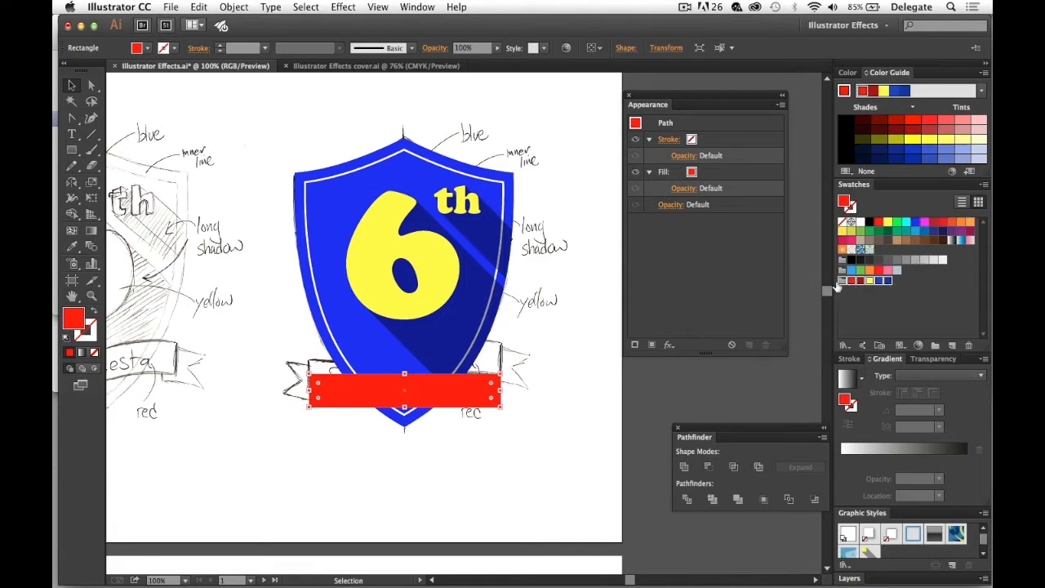
# Isolate the clipped text group and examine its clipping path, and exit isolation mode.
pyautogui.click(583, 320)
pyautogui.click(437, 313)
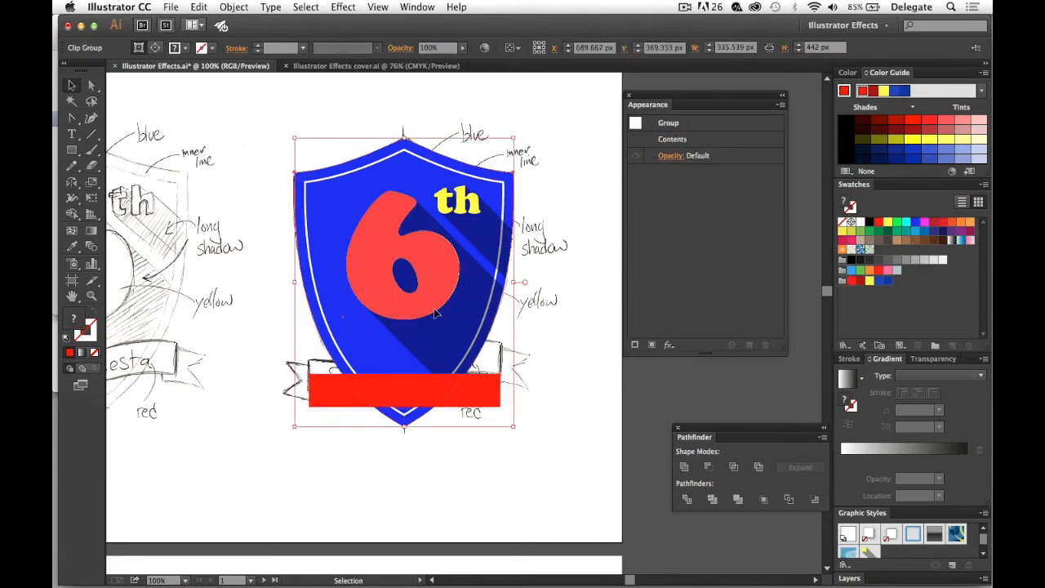
pyautogui.doubleClick(342, 186)
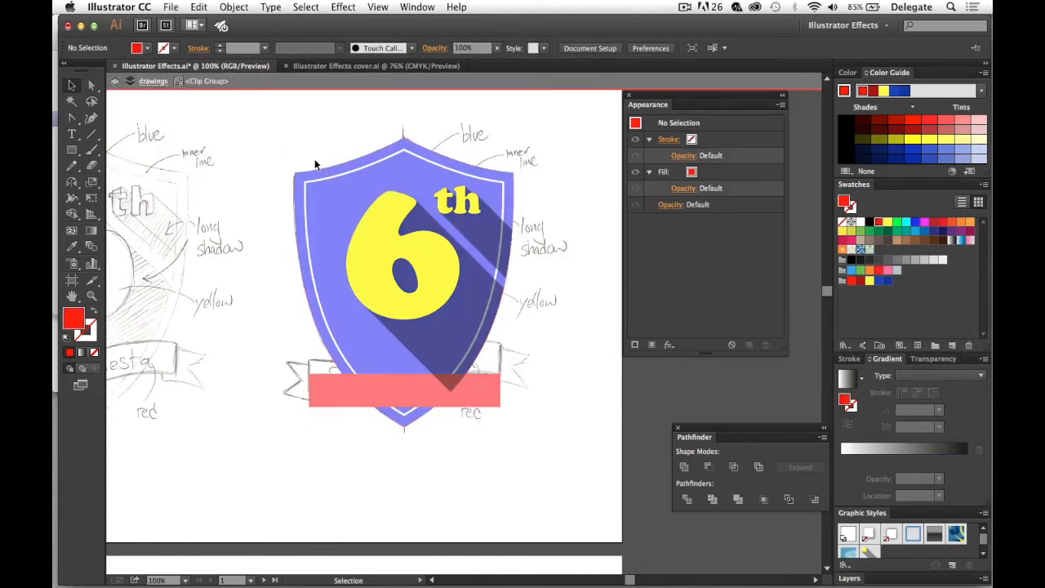
pyautogui.click(318, 171)
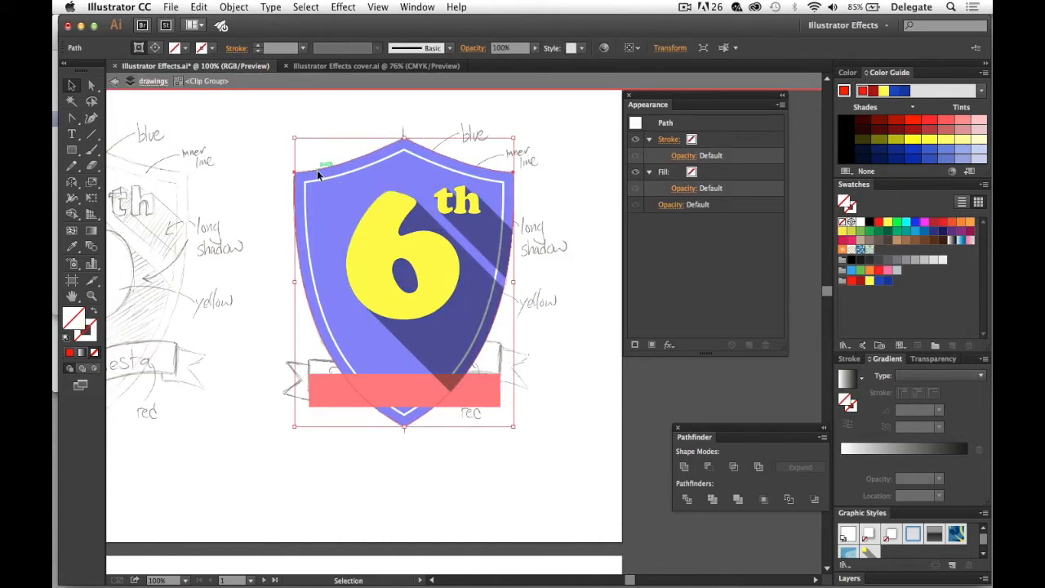
pyautogui.doubleClick(318, 175)
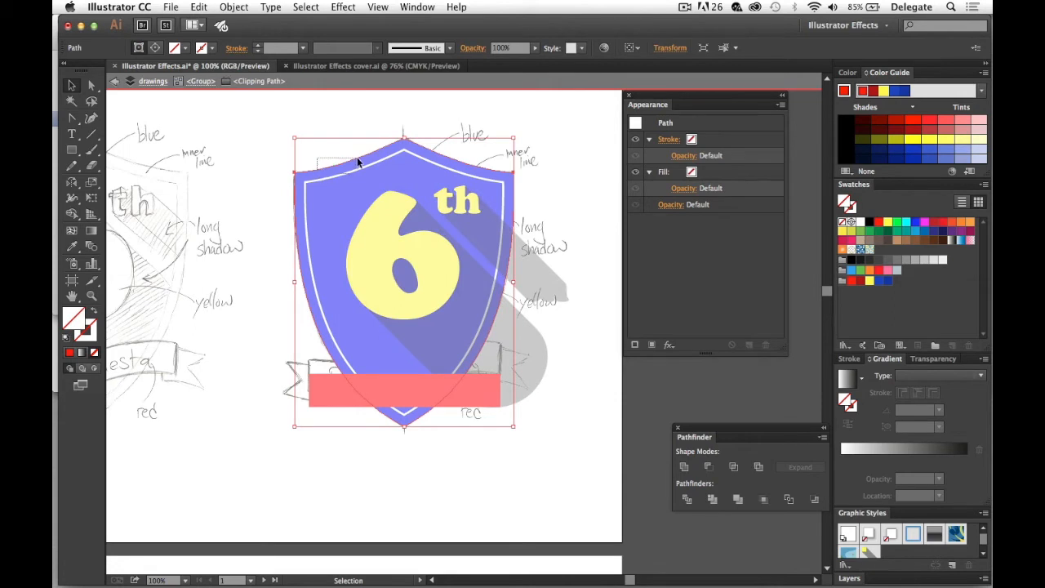
pyautogui.press('Escape')
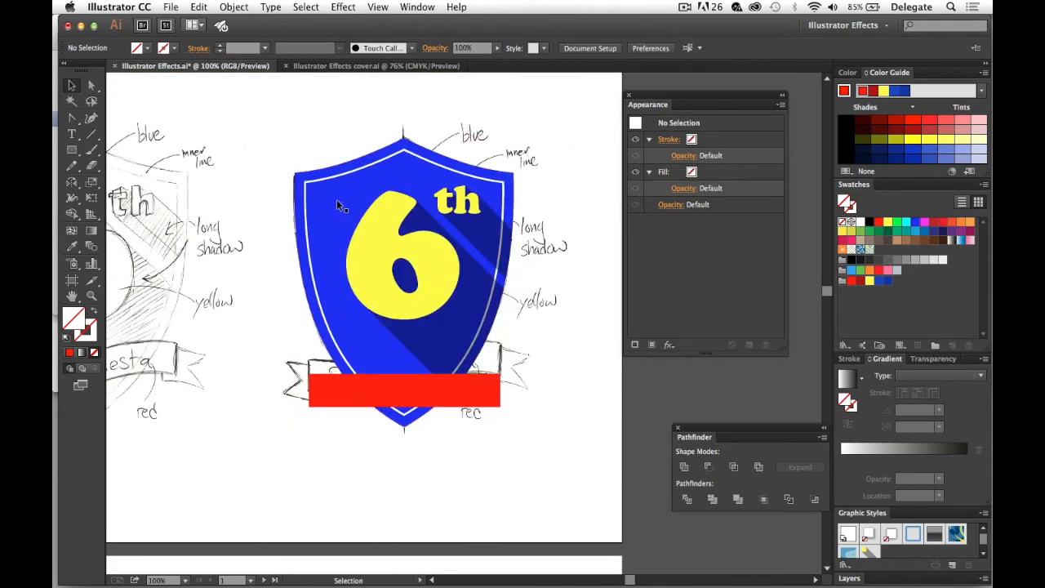
# Recolour the shield with the brighter blue of the saved colour group, moving the clipped 6th text group aside and back into place.
pyautogui.click(298, 184)
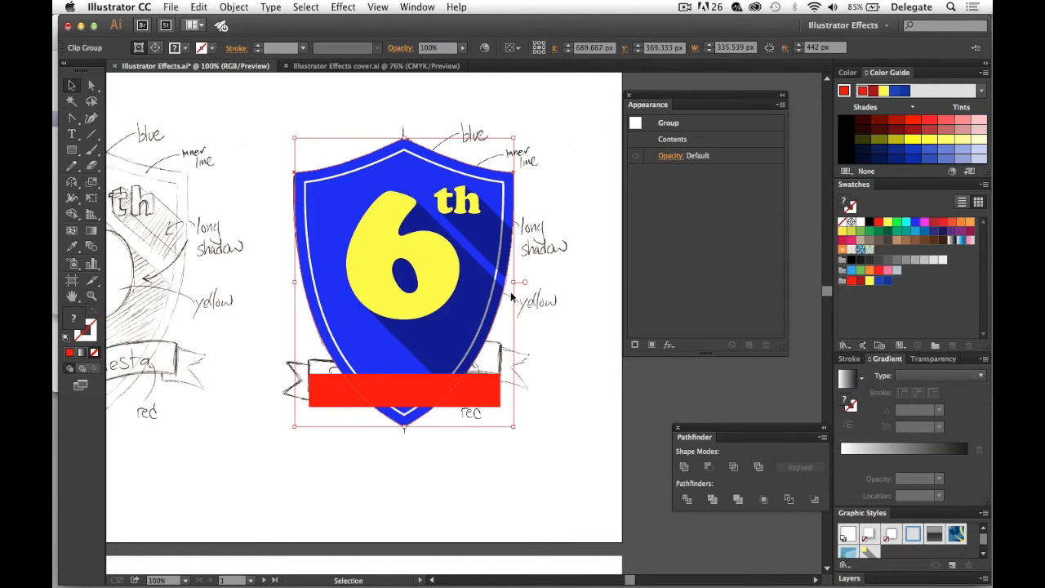
pyautogui.moveTo(448, 287); pyautogui.dragTo(531, 249)
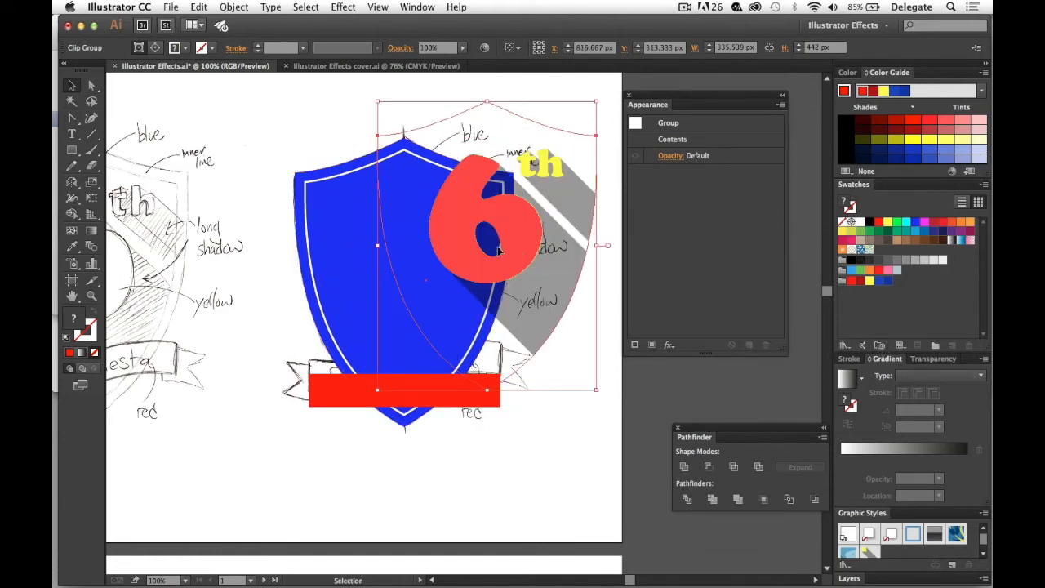
pyautogui.click(325, 240)
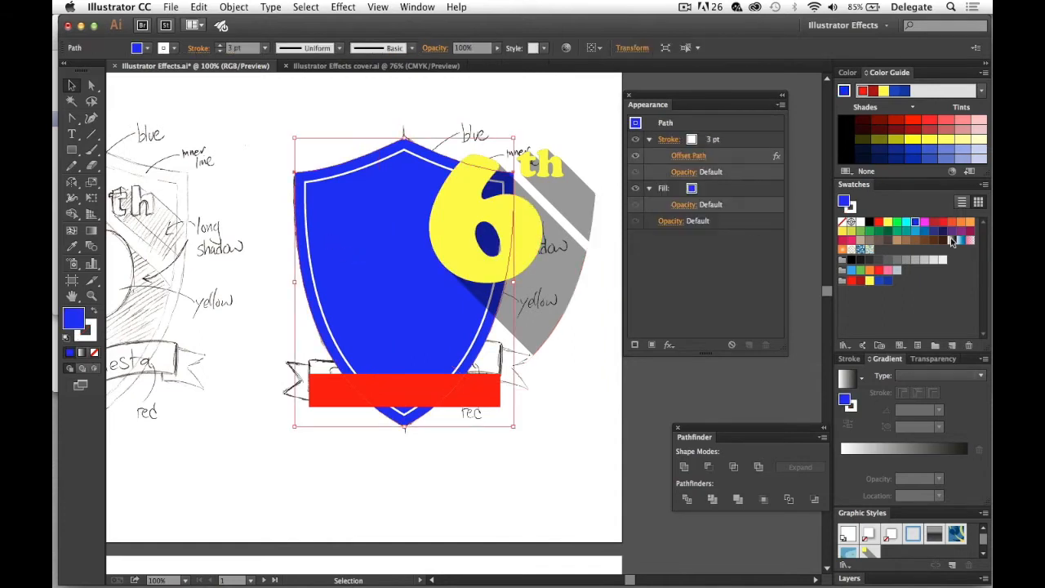
pyautogui.click(880, 282)
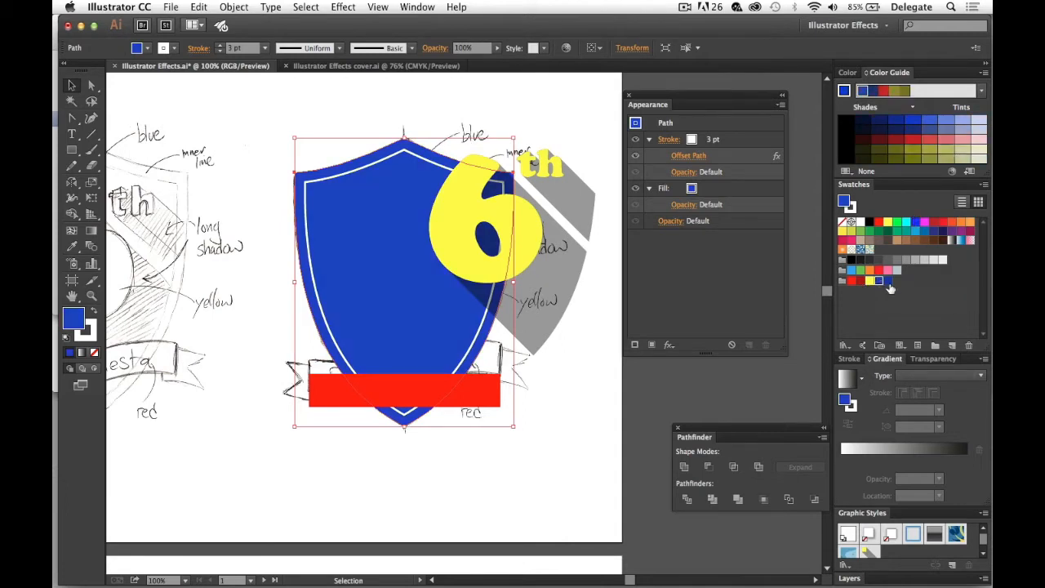
pyautogui.click(886, 282)
pyautogui.click(878, 283)
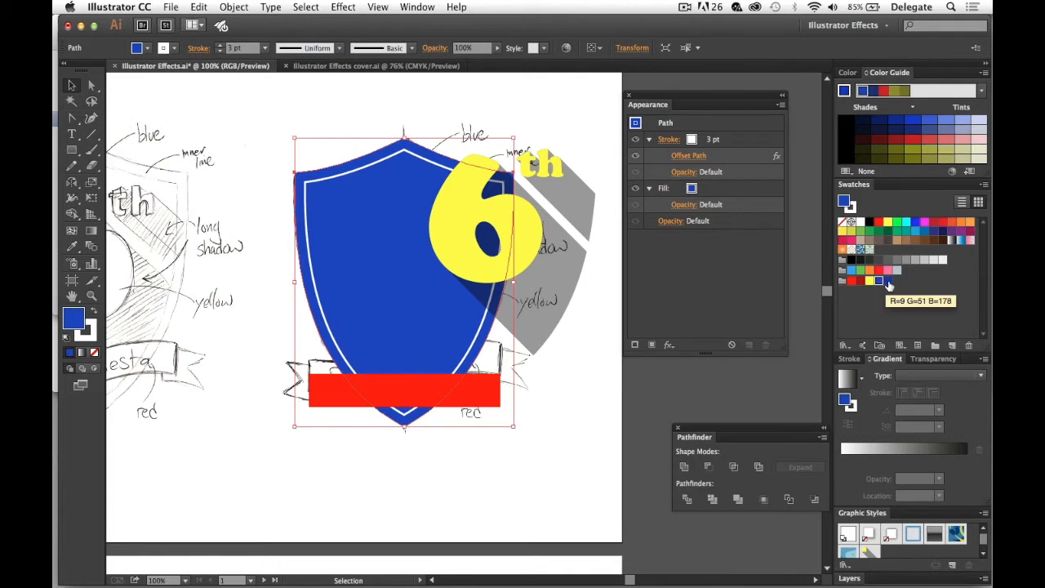
pyautogui.moveTo(586, 272); pyautogui.dragTo(503, 309)
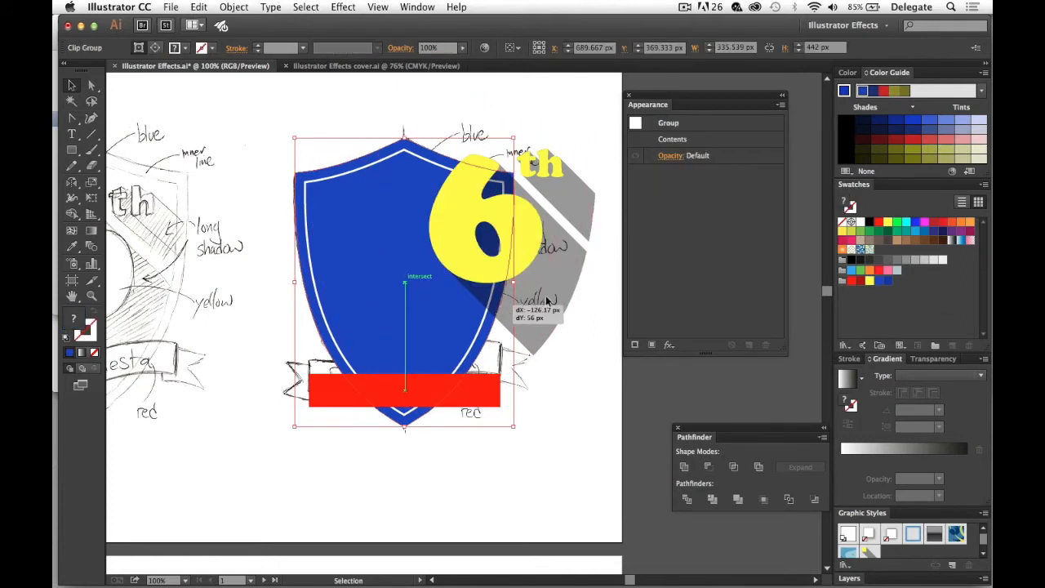
pyautogui.click(568, 264)
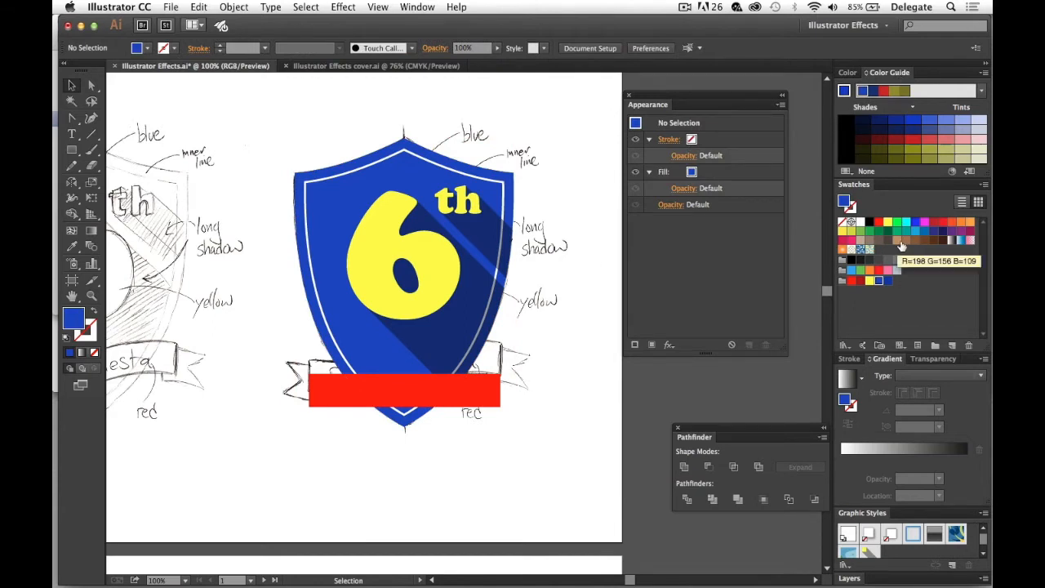
# Look through the Color Guide harmony rules and compare the ribbon banner in the reference sketch with the red rectangle.
pyautogui.click(983, 91)
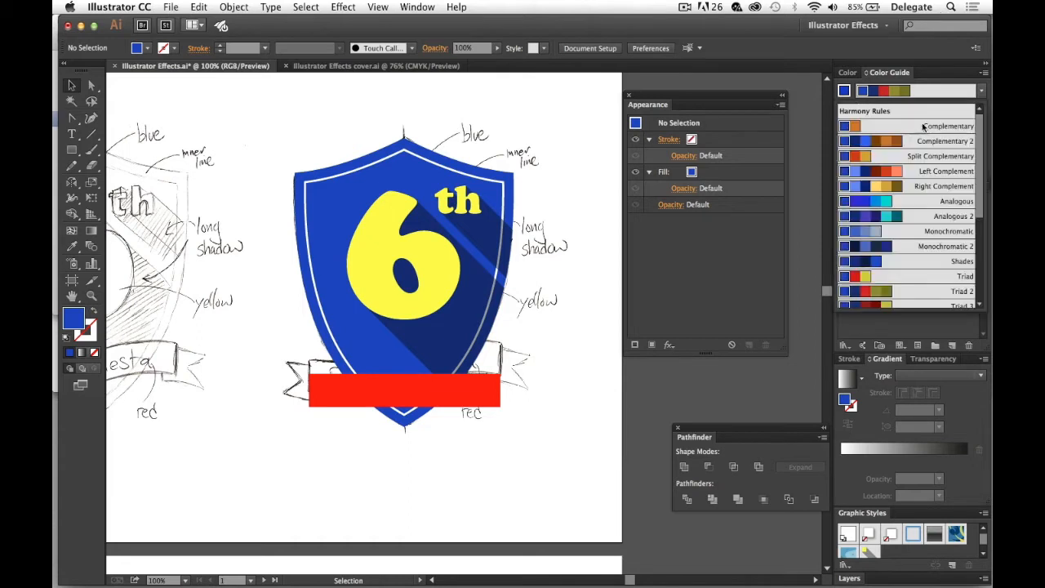
pyautogui.click(540, 387)
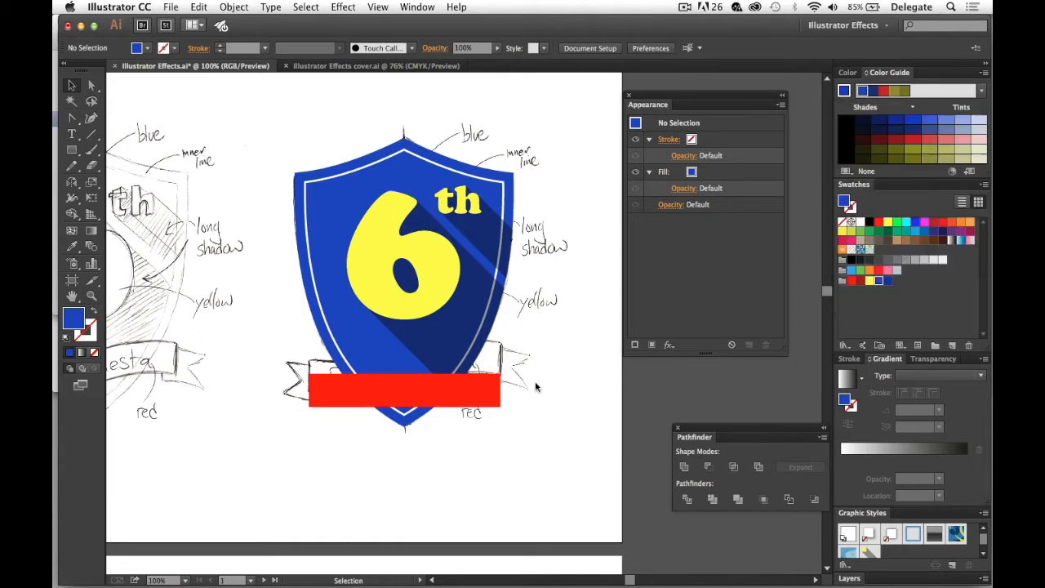
pyautogui.press('space')
pyautogui.moveTo(232, 391)
pyautogui.mouseDown()
pyautogui.moveTo(334, 334)
pyautogui.moveTo(378, 331)
pyautogui.mouseUp()
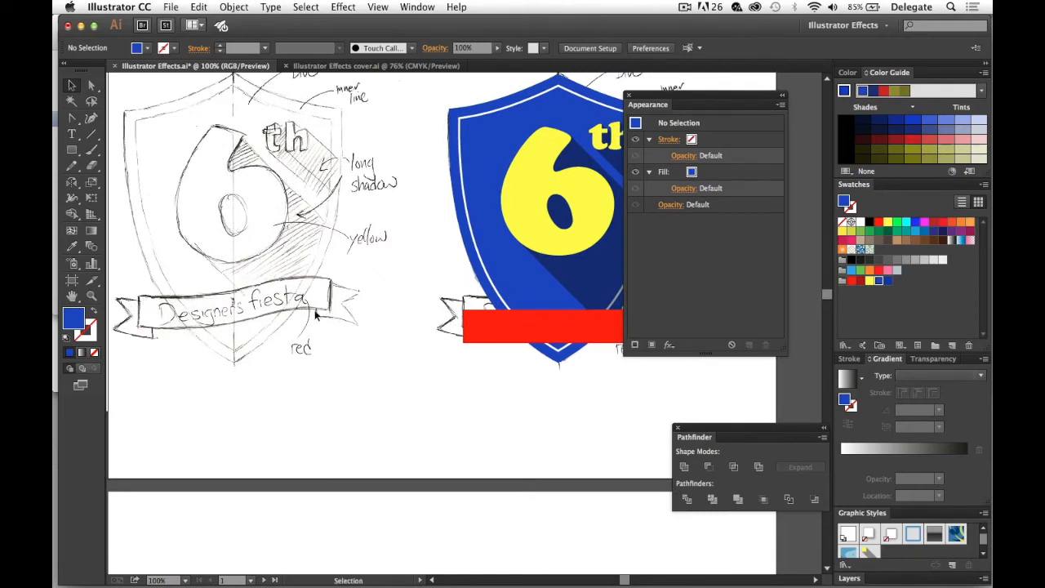
pyautogui.press('super+space')
pyautogui.keyDown('super'); pyautogui.click(187, 333); pyautogui.keyUp('super')
pyautogui.moveTo(431, 317); pyautogui.dragTo(321, 359)
pyautogui.moveTo(502, 335); pyautogui.dragTo(498, 337)
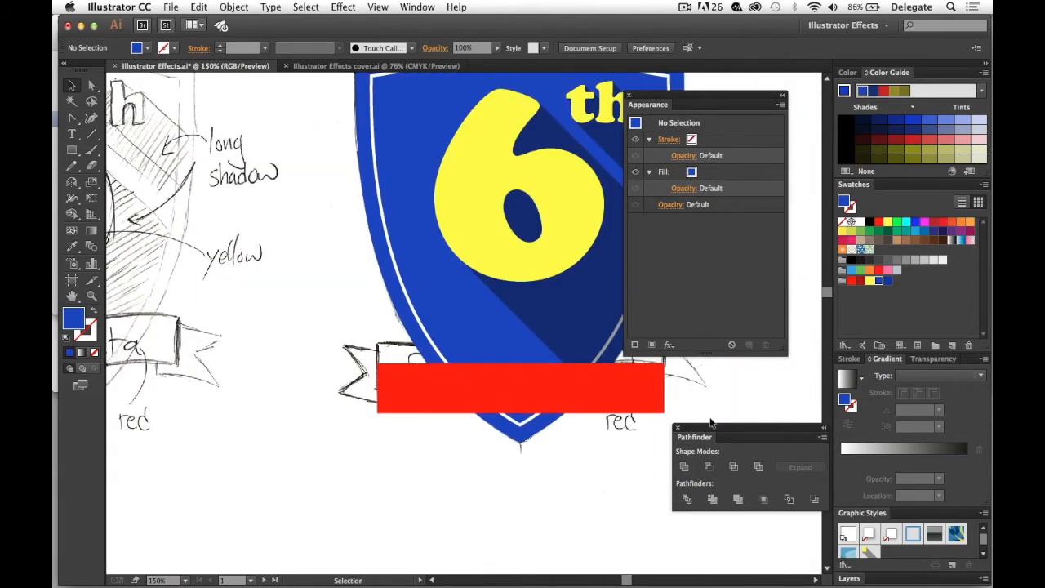
pyautogui.press('space')
pyautogui.moveTo(391, 343); pyautogui.dragTo(661, 323)
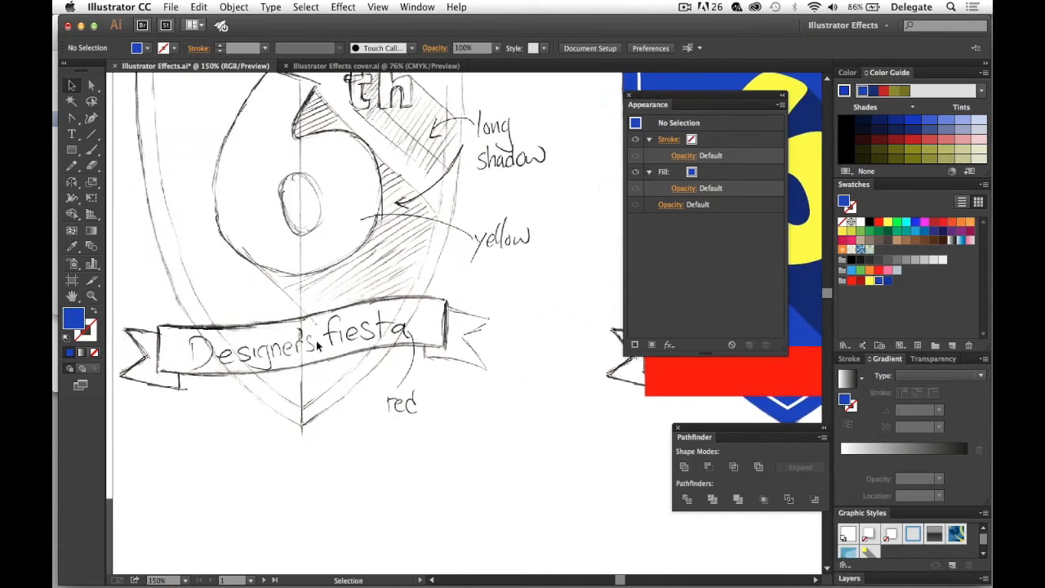
pyautogui.press('space')
pyautogui.moveTo(542, 330); pyautogui.dragTo(248, 371)
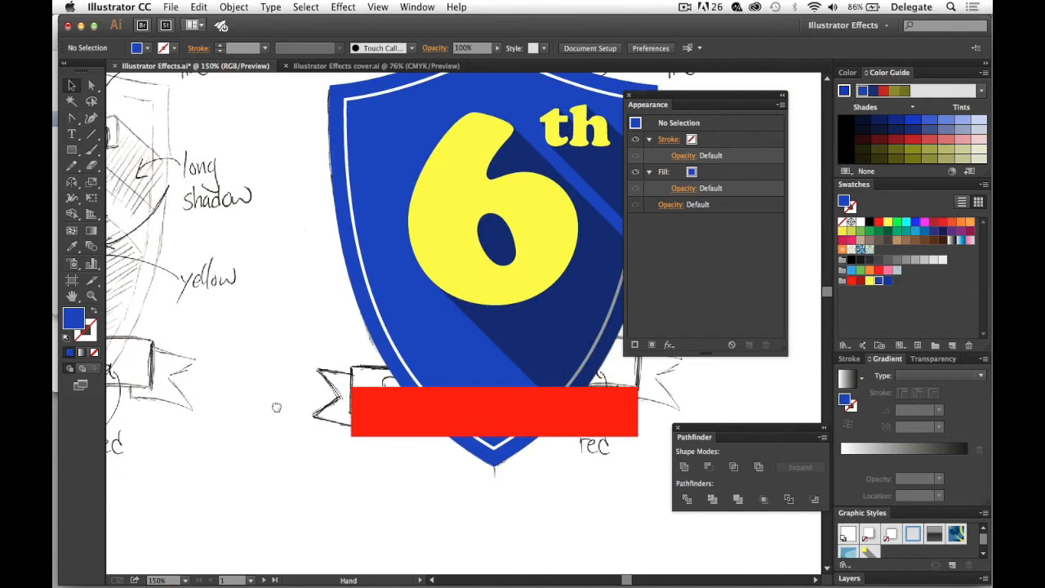
# Duplicate the red banner rectangle below its left end and narrow the copy into a short ribbon tail.
pyautogui.moveTo(397, 419); pyautogui.dragTo(366, 455)
pyautogui.moveTo(588, 453); pyautogui.dragTo(367, 454)
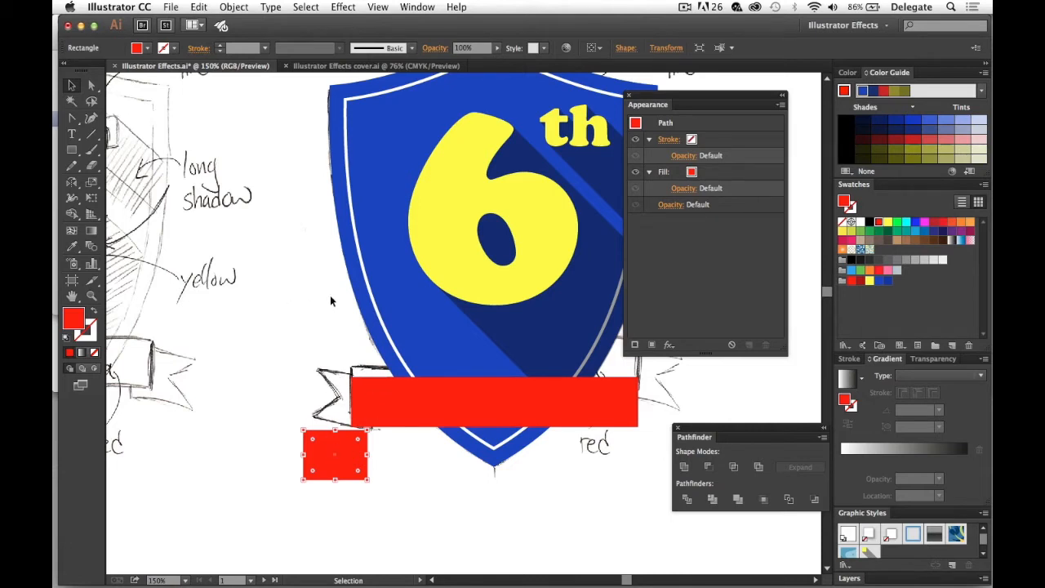
# Add an anchor point midway on the small rectangle's left edge and pull it inward to form a V-shaped ribbon notch.
pyautogui.moveTo(71, 117); pyautogui.dragTo(155, 131)
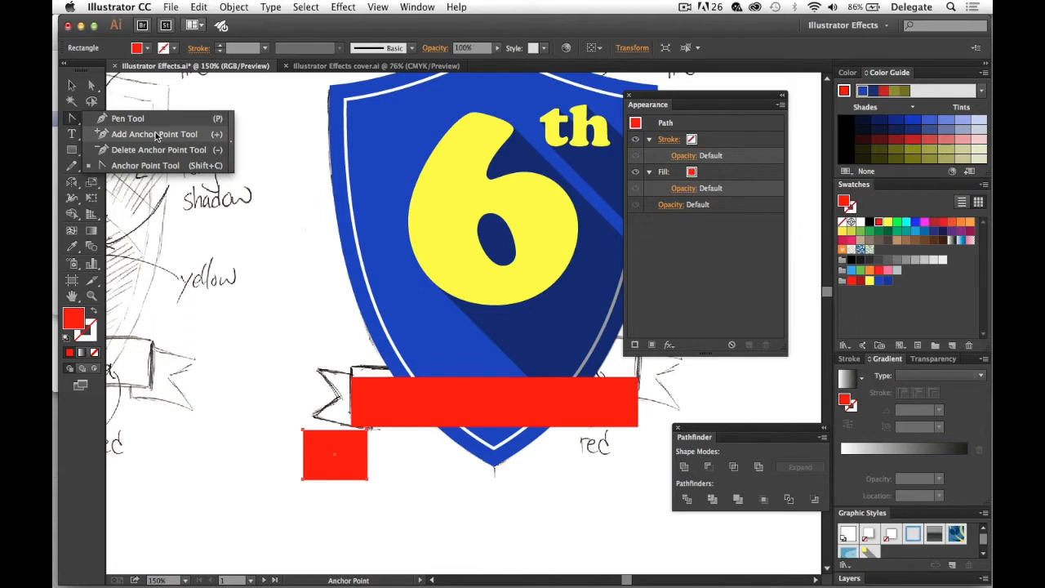
pyautogui.moveTo(156, 135); pyautogui.dragTo(156, 136)
pyautogui.press('super+space')
pyautogui.moveTo(253, 416); pyautogui.dragTo(483, 535)
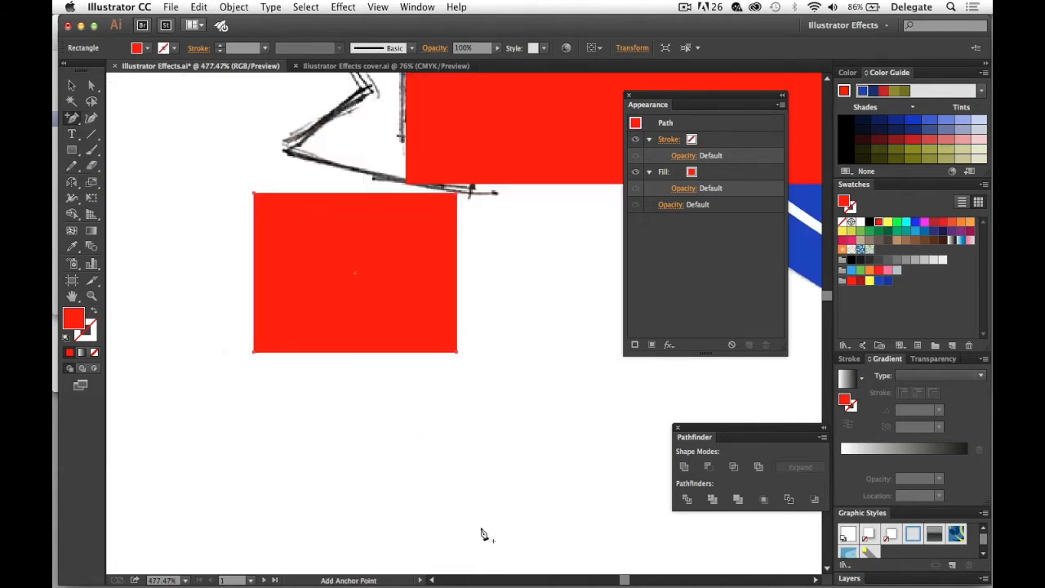
pyautogui.click(255, 278)
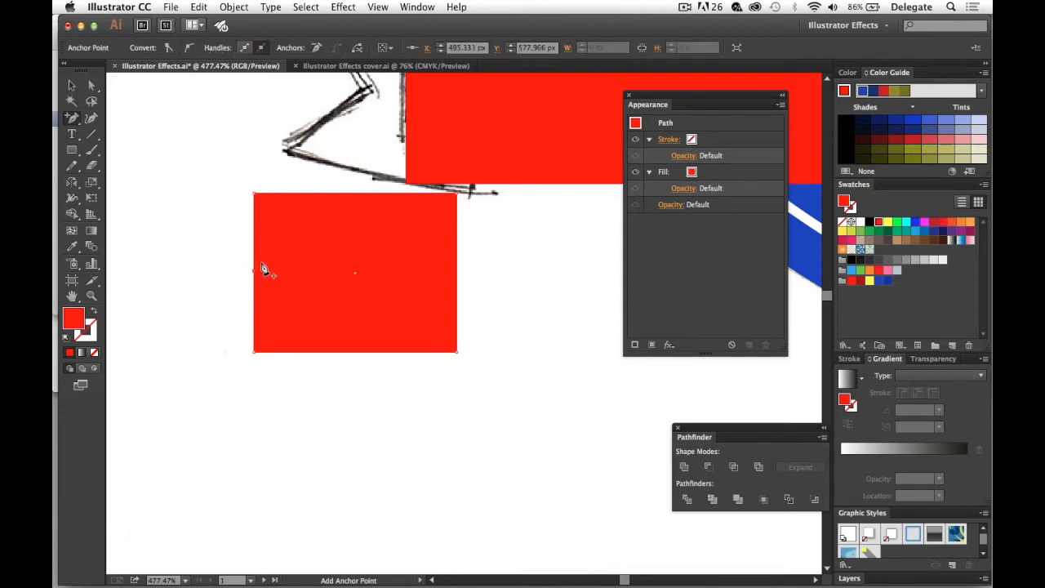
pyautogui.press('a')
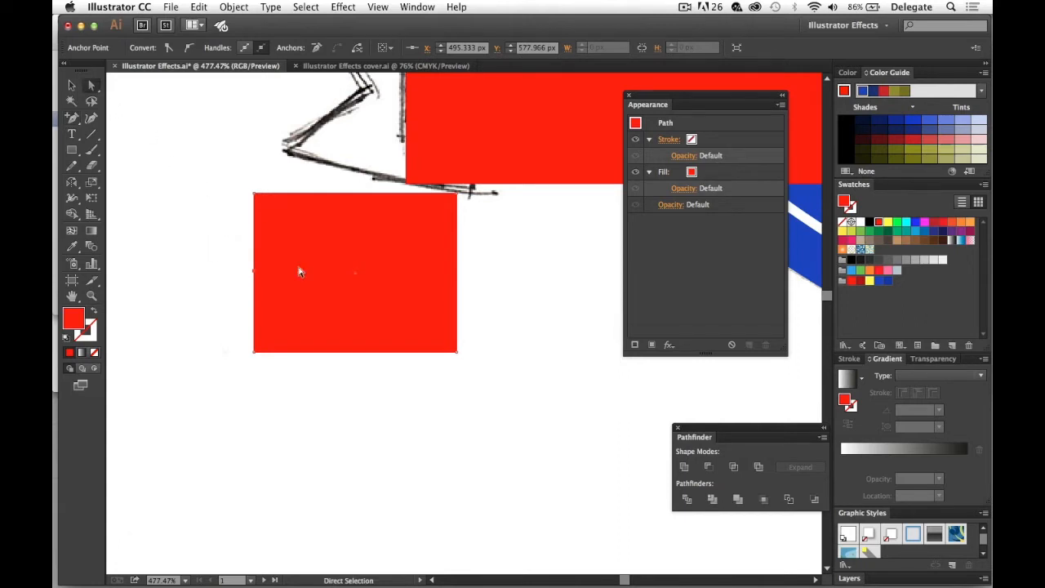
pyautogui.moveTo(254, 278); pyautogui.dragTo(332, 270)
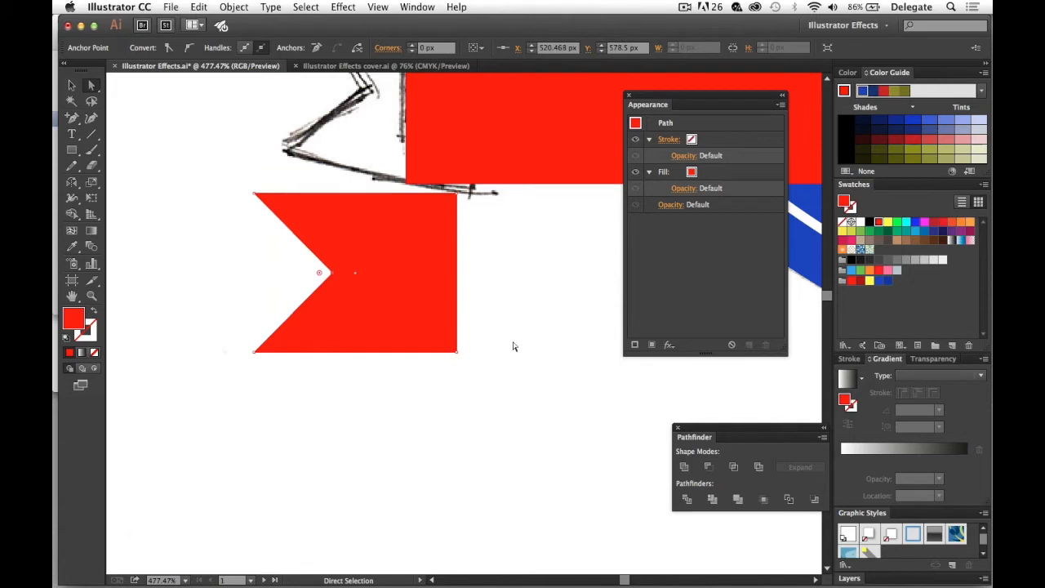
# Set the Color Guide base to the tail's red and fill the ribbon tail with the next darker red shade.
pyautogui.press('super+minus')
pyautogui.press('super+minus')
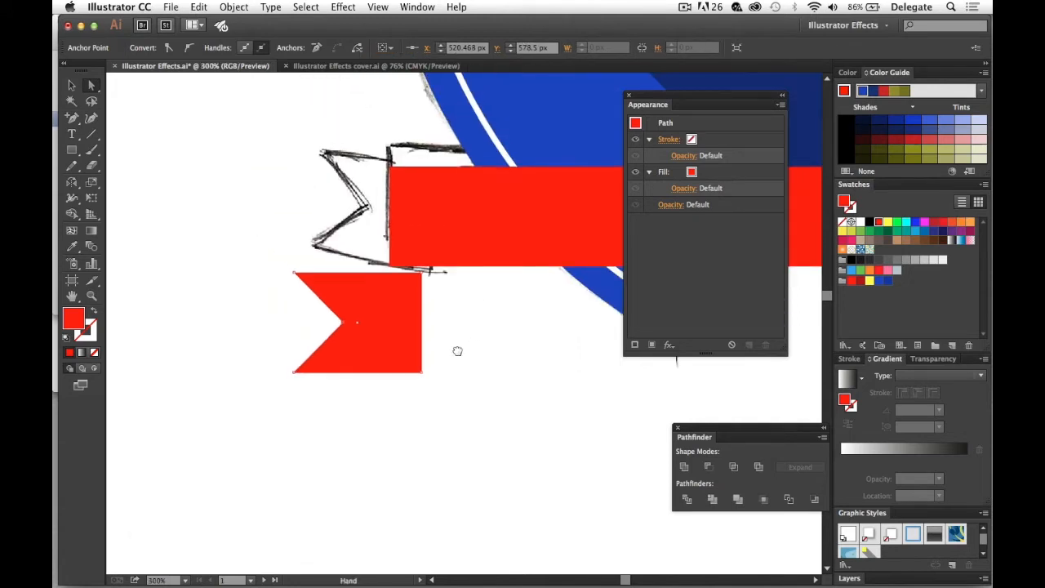
pyautogui.moveTo(481, 309); pyautogui.dragTo(458, 351)
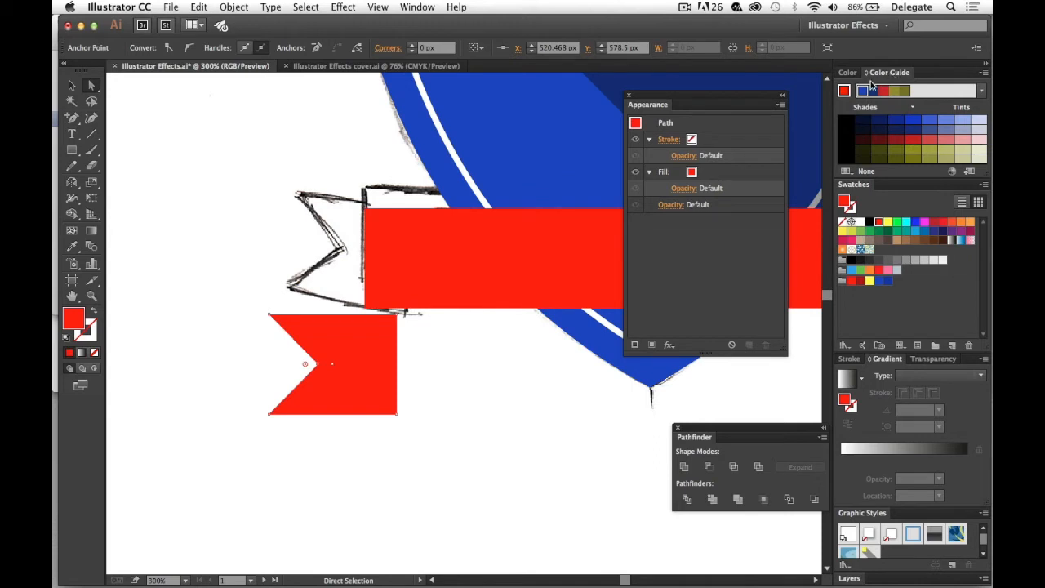
pyautogui.click(845, 93)
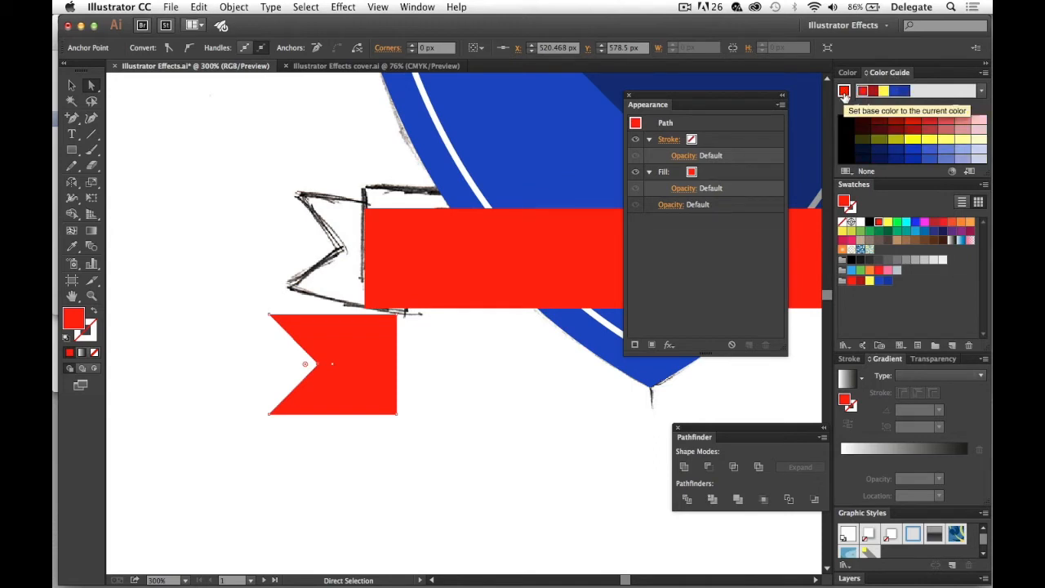
pyautogui.click(898, 121)
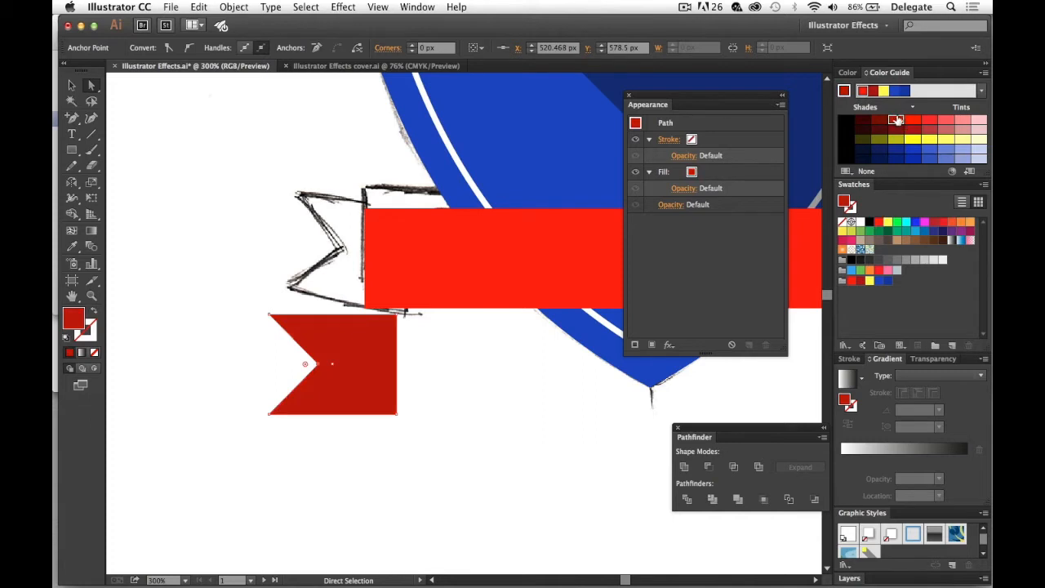
# Place the dark red tail behind the banner's left end using Send to Back, offset slightly below the banner.
pyautogui.press('v')
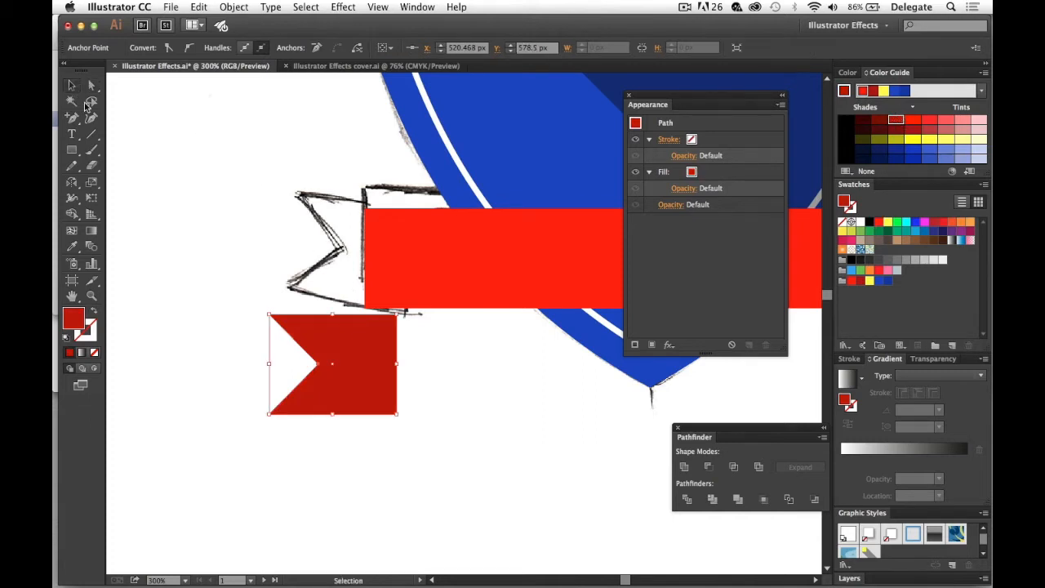
pyautogui.moveTo(340, 403); pyautogui.dragTo(336, 323)
pyautogui.rightClick(350, 302)
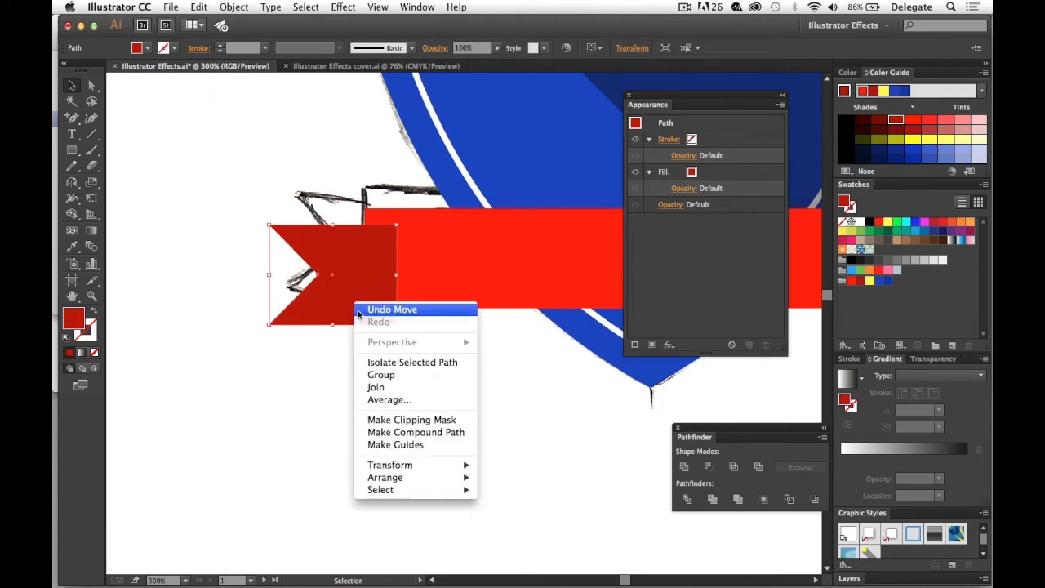
pyautogui.moveTo(420, 479)
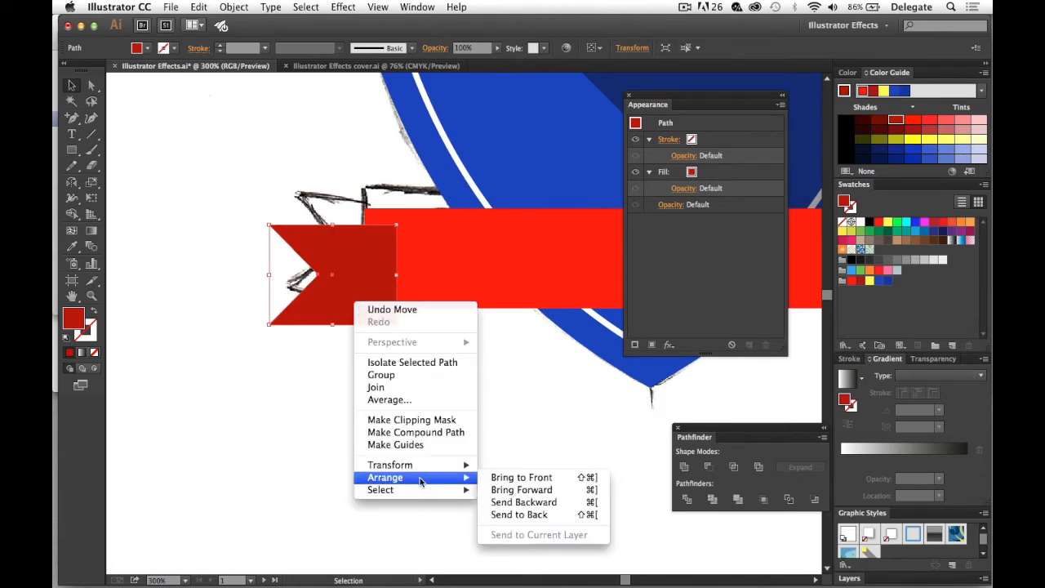
pyautogui.click(554, 518)
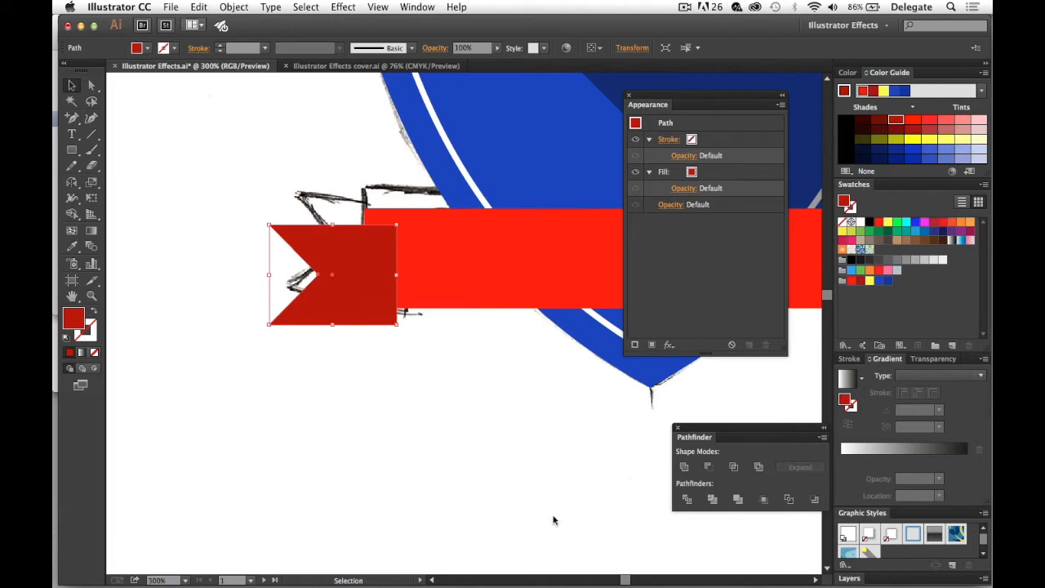
pyautogui.click(401, 160)
pyautogui.moveTo(335, 292); pyautogui.dragTo(345, 303)
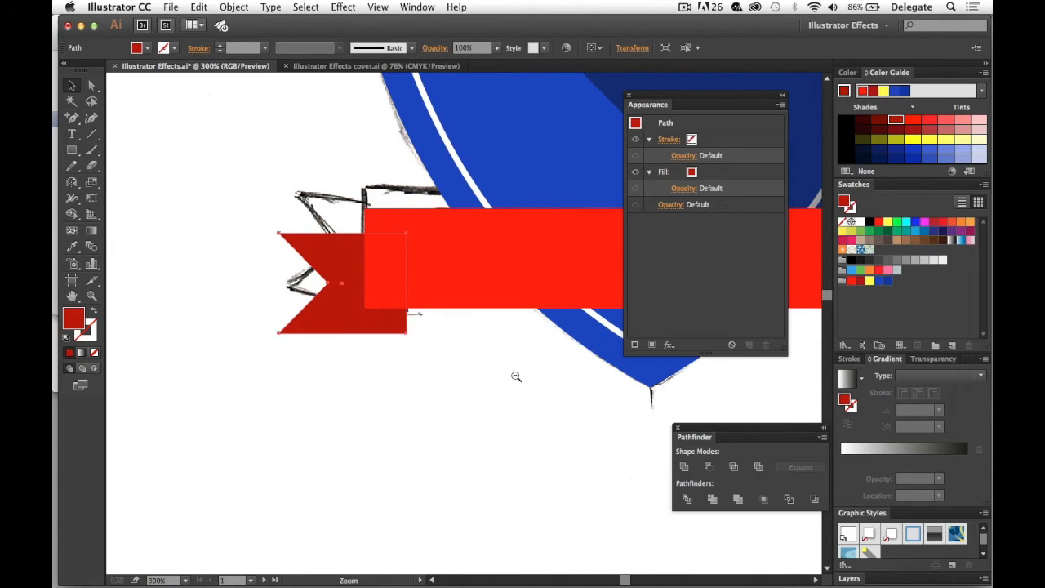
# Reflect a copy of the ribbon tail across the vertical axis through the banner's centre, and move the Appearance panel clear of the banner.
pyautogui.press('super+minus')
pyautogui.press('super+minus')
pyautogui.moveTo(472, 379); pyautogui.dragTo(413, 417)
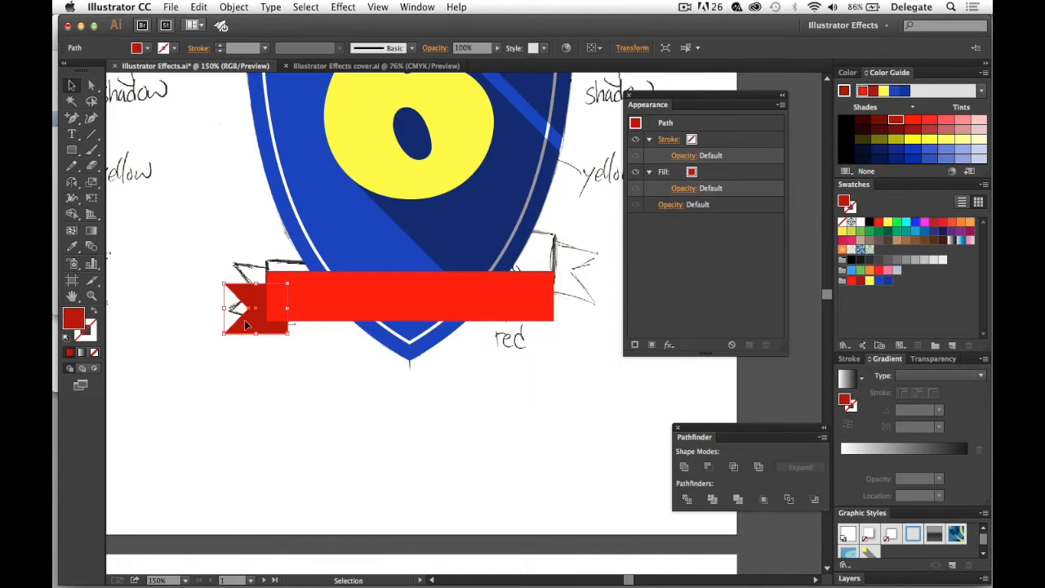
pyautogui.press('o')
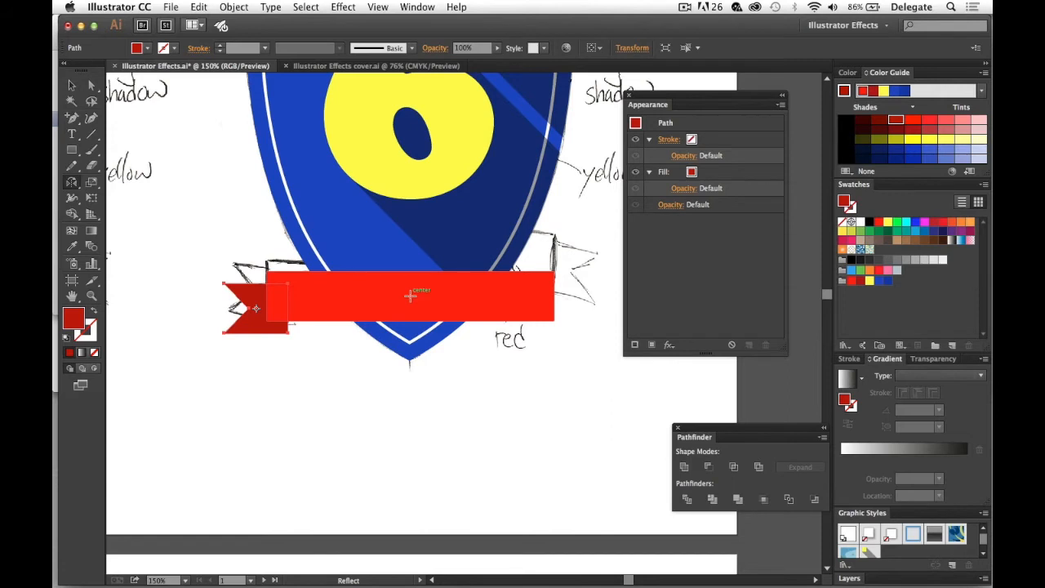
pyautogui.rightClick(411, 298)
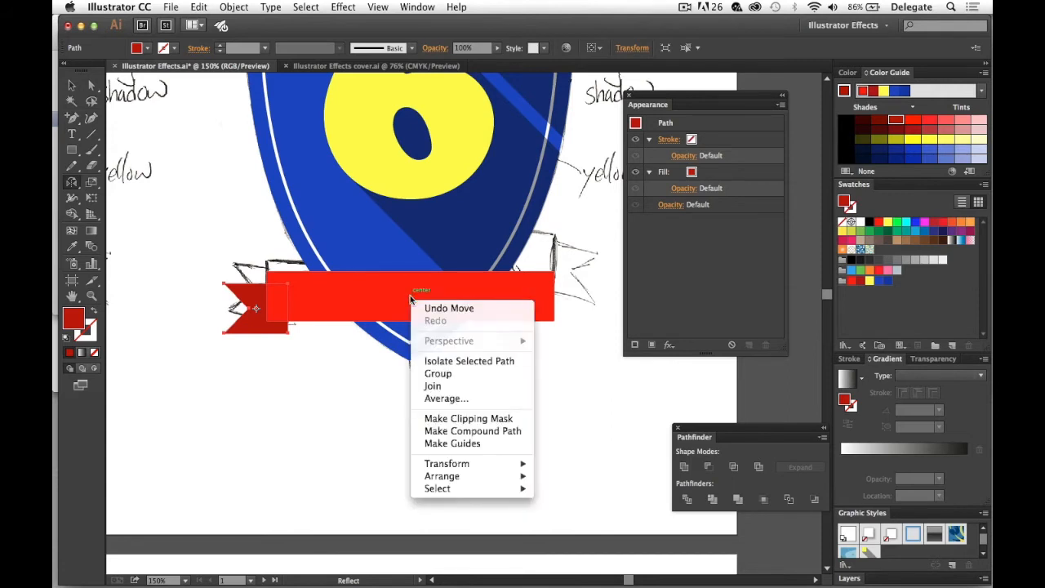
pyautogui.press('Escape')
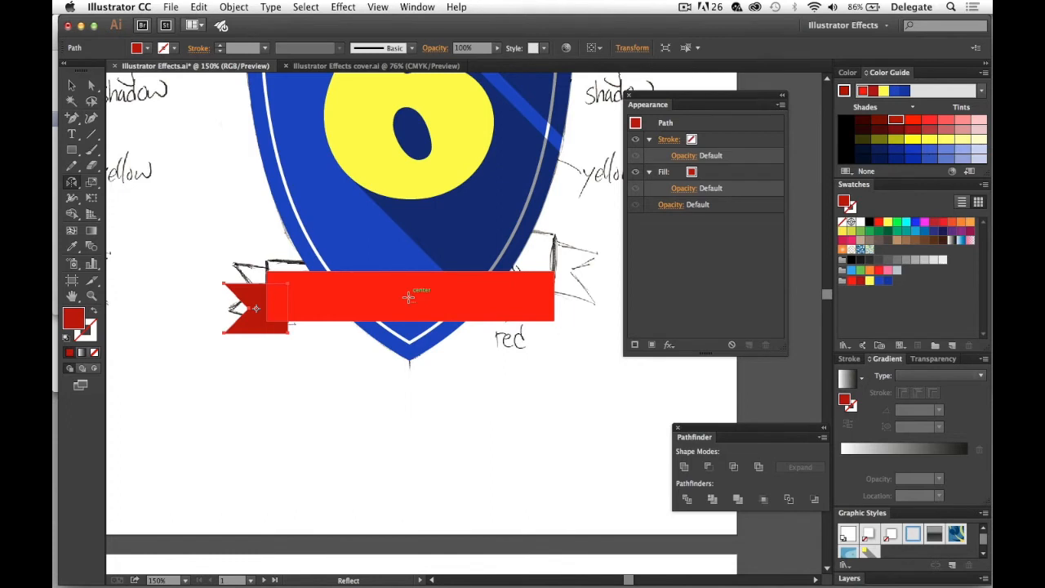
pyautogui.keyDown('alt'); pyautogui.click(408, 297); pyautogui.keyUp('alt')
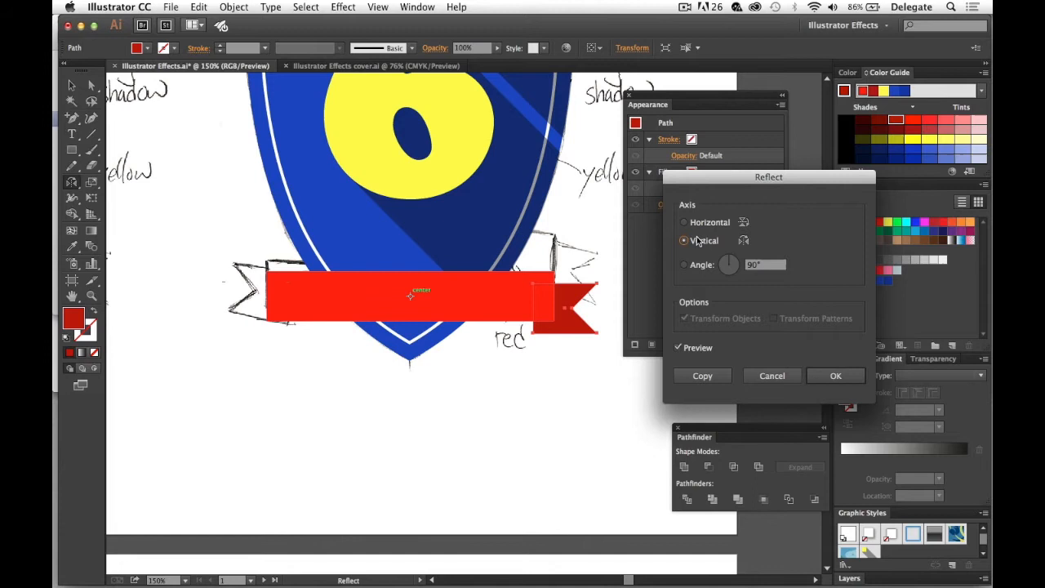
pyautogui.click(678, 347)
pyautogui.click(703, 376)
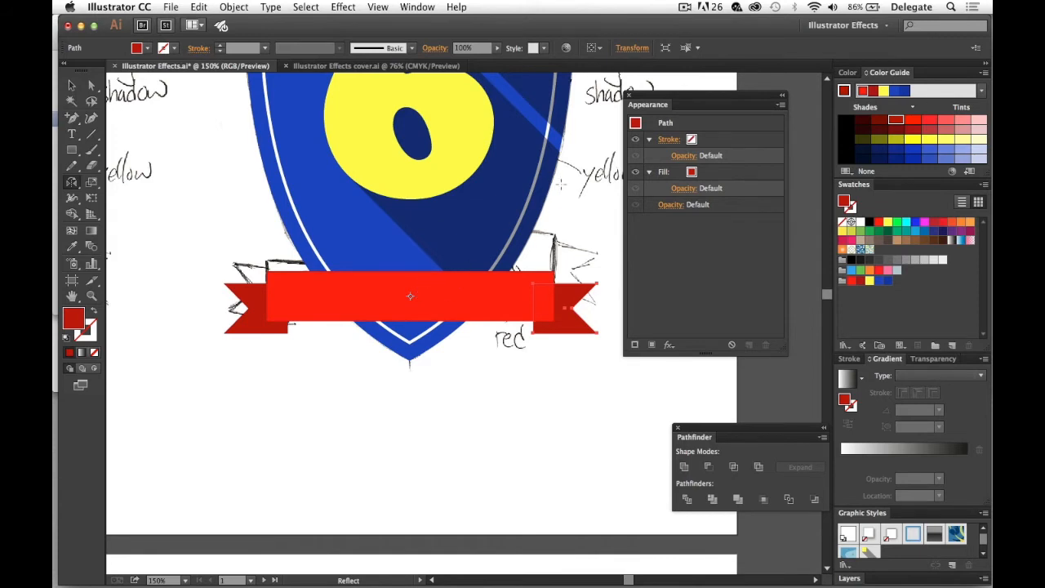
pyautogui.moveTo(682, 100); pyautogui.dragTo(633, 373)
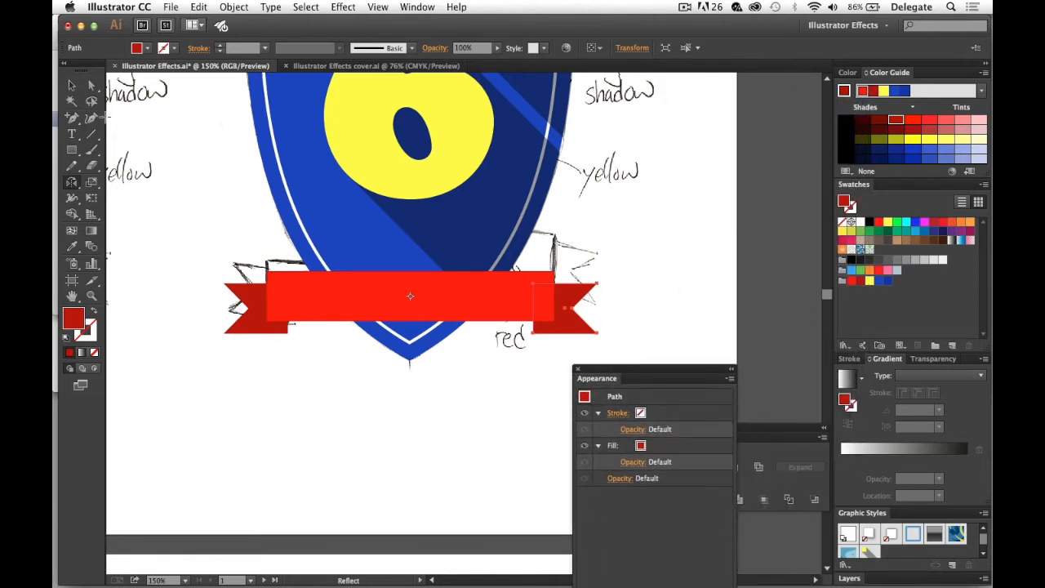
# Add the 14 pt text "Designer's Fiesta" on the red banner.
pyautogui.click(72, 139)
pyautogui.click(295, 302)
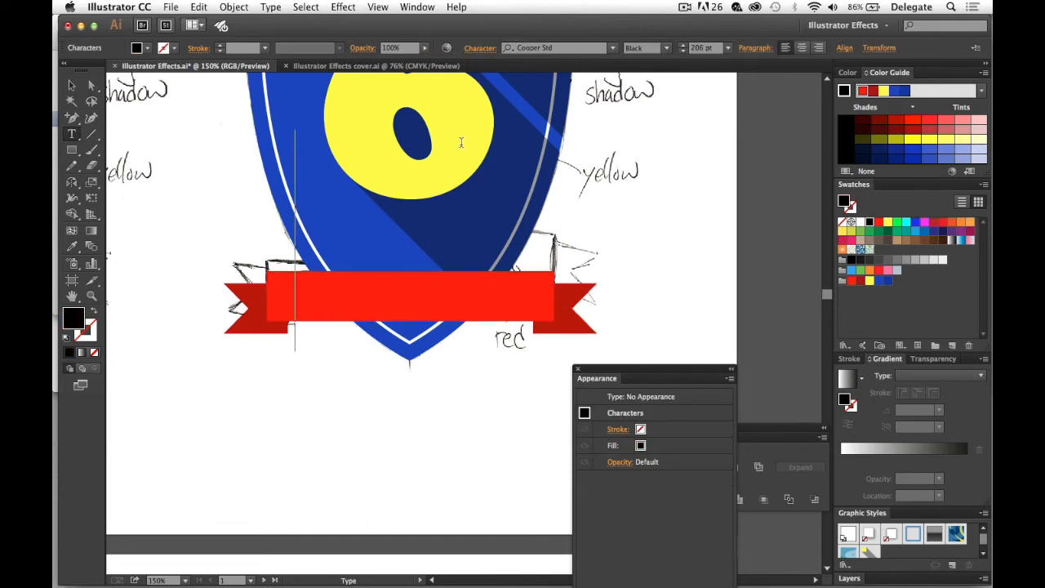
pyautogui.click(294, 306)
pyautogui.click(703, 48)
pyautogui.click(730, 47)
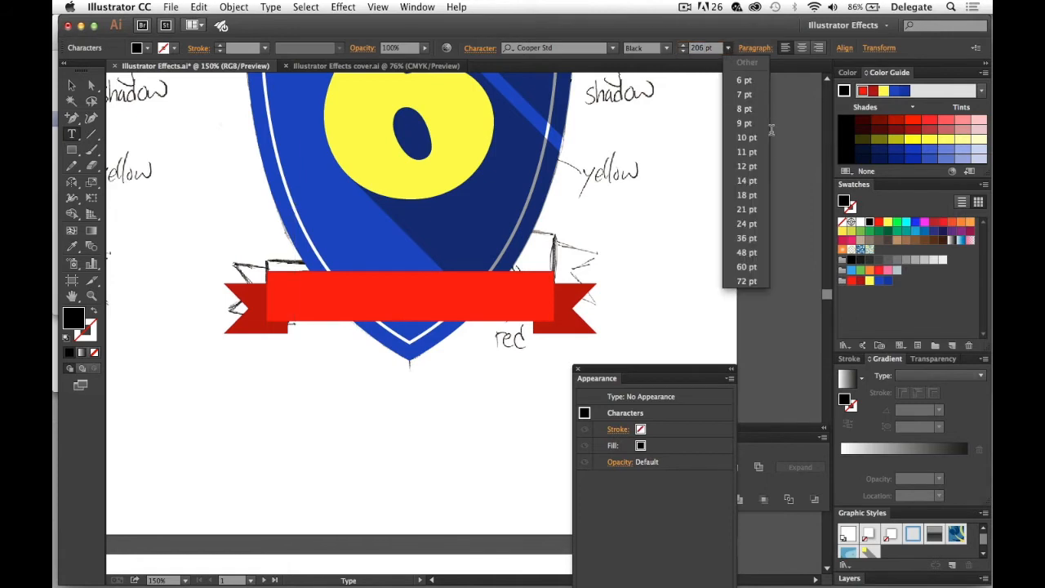
pyautogui.click(754, 180)
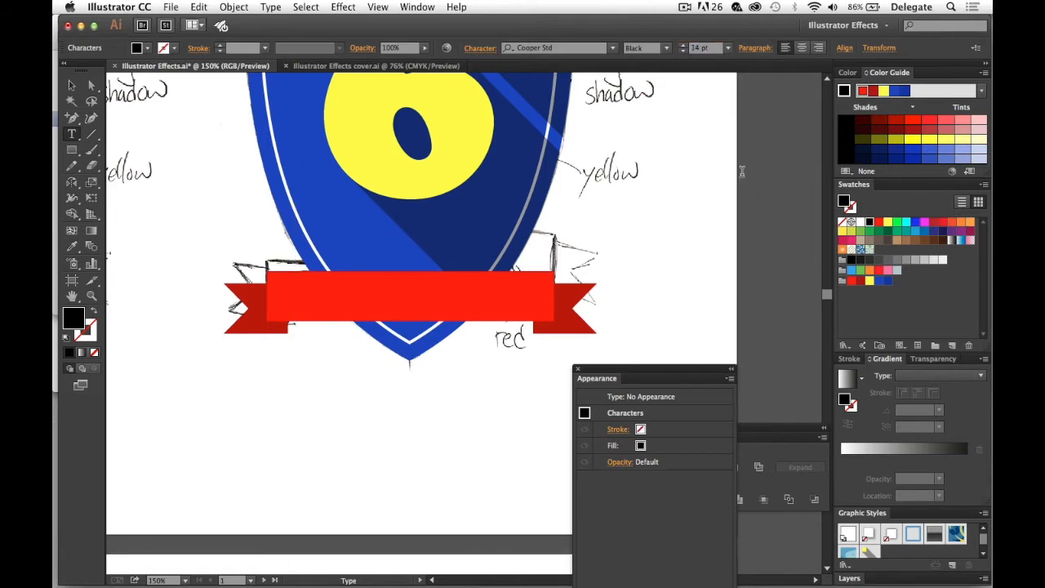
pyautogui.write('Design')
pyautogui.press('BackSpace')
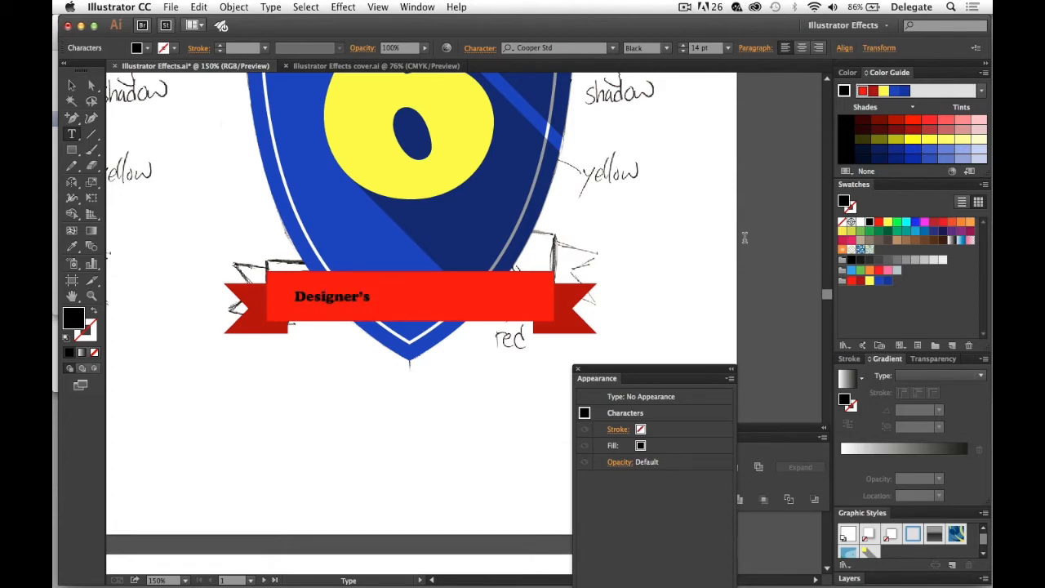
pyautogui.write("'s Fiesta")
# Fill the whole banner text with white and enlarge it to 26 pt.
pyautogui.moveTo(426, 296); pyautogui.dragTo(262, 301)
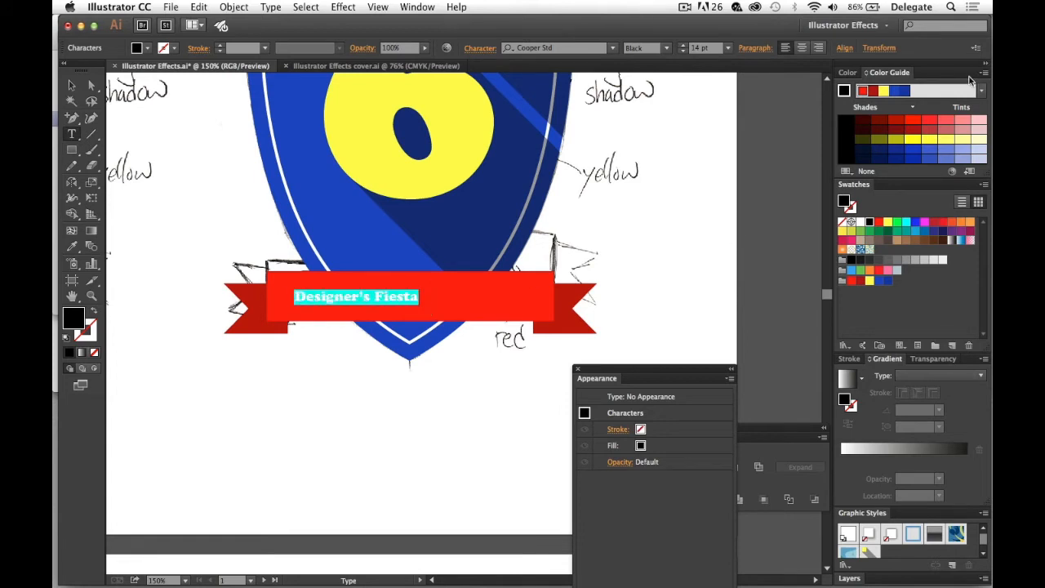
pyautogui.click(860, 221)
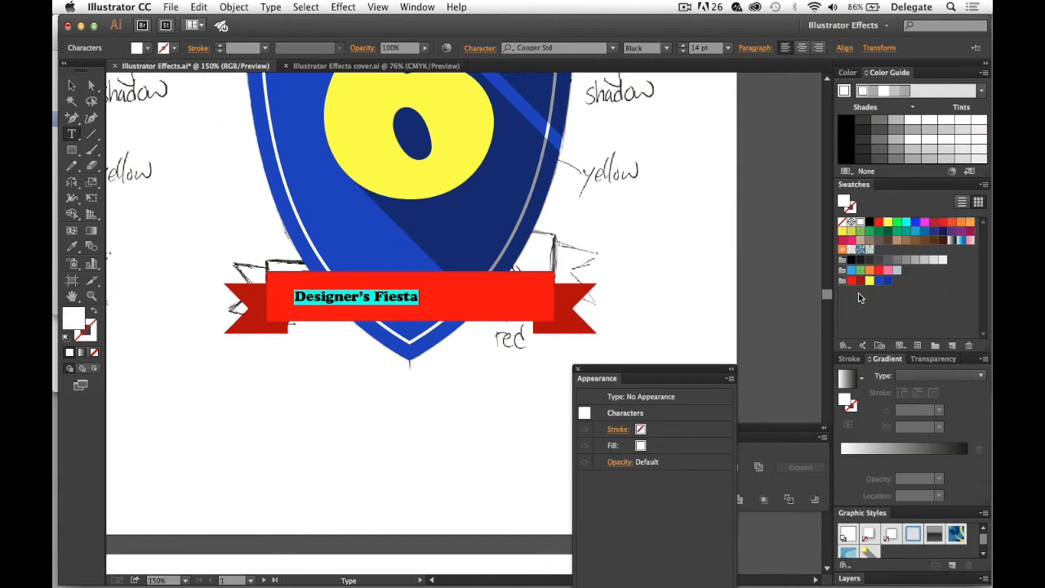
pyautogui.press('super+alt+shift+period')
pyautogui.press('super+shift+period')
pyautogui.press('super+shift+period')
pyautogui.press('super+shift+comma')
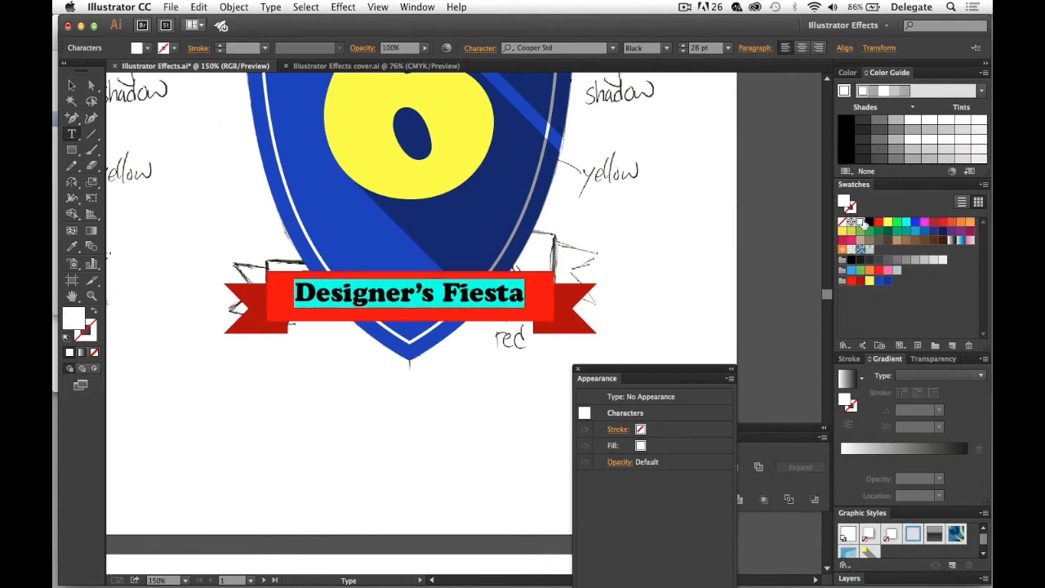
# Change the banner text's font to Superclarendon Regular.
pyautogui.click(562, 47)
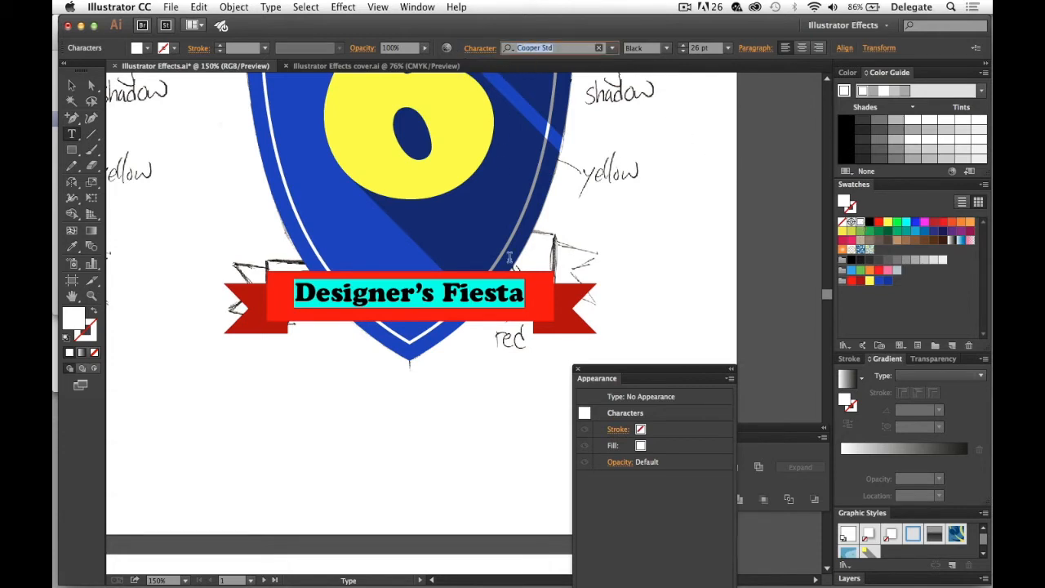
pyautogui.write('suo')
pyautogui.press('BackSpace')
pyautogui.write('per')
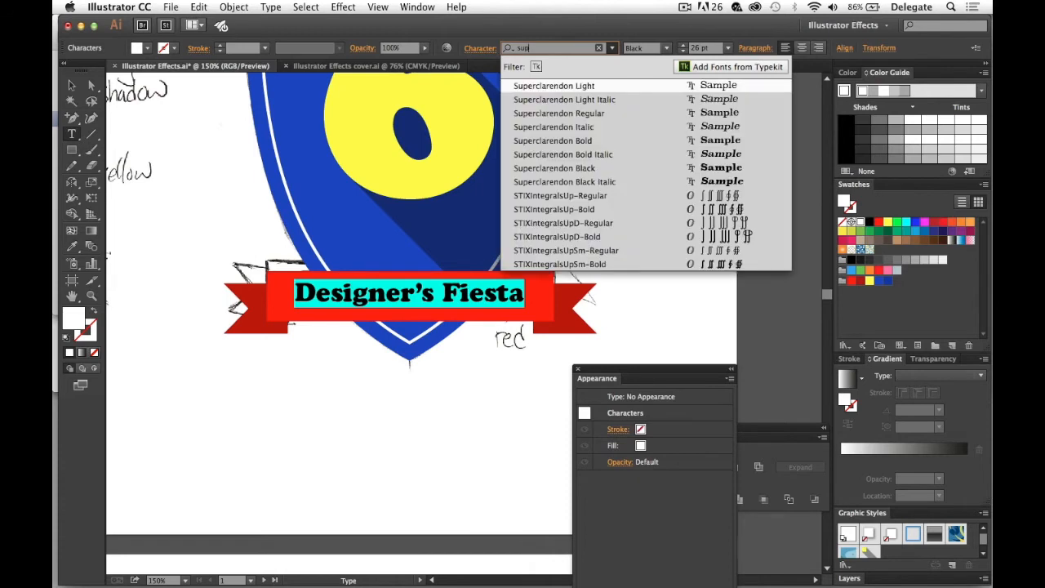
pyautogui.click(548, 112)
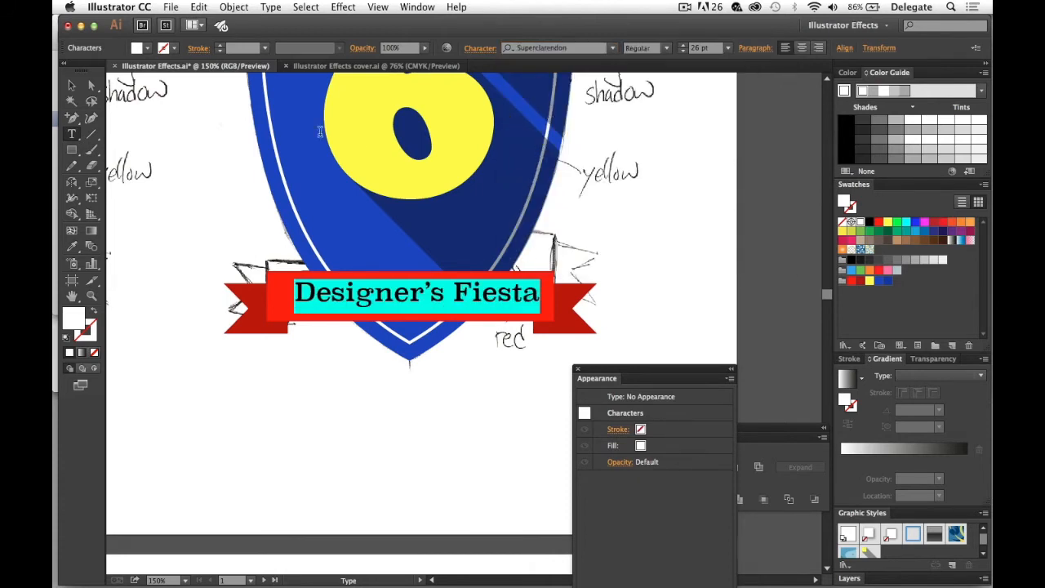
# Move the "Designer's Fiesta" text so it sits centred on the red banner, and deselect it.
pyautogui.click(72, 85)
pyautogui.moveTo(357, 295); pyautogui.dragTo(350, 300)
pyautogui.click(334, 351)
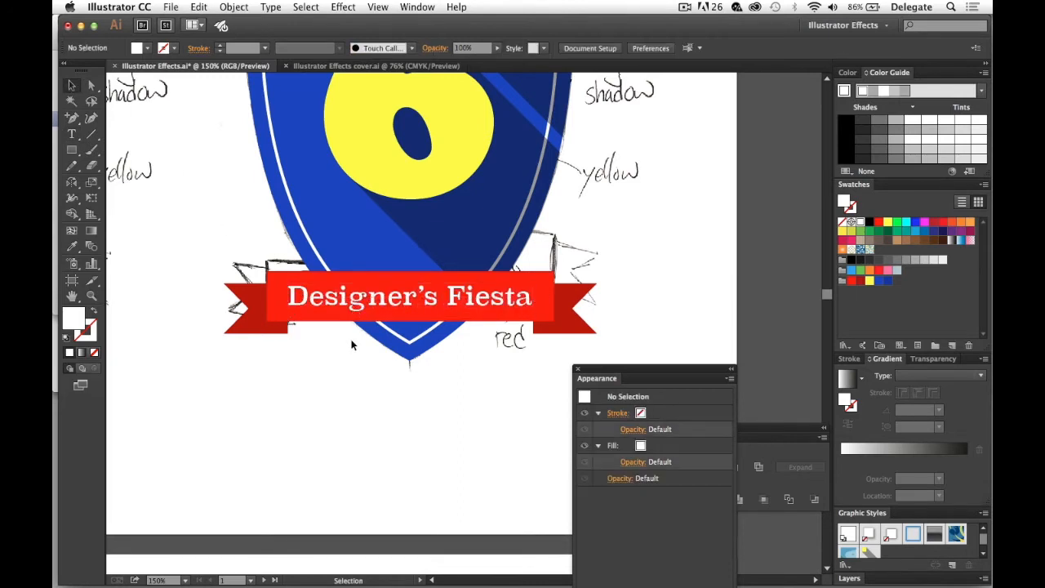
# Group both ribbon tails, the red banner and its text into one object.
pyautogui.click(257, 325)
pyautogui.keyDown('shift'); pyautogui.click(316, 324); pyautogui.keyUp('shift')
pyautogui.keyDown('shift'); pyautogui.click(329, 305); pyautogui.keyUp('shift')
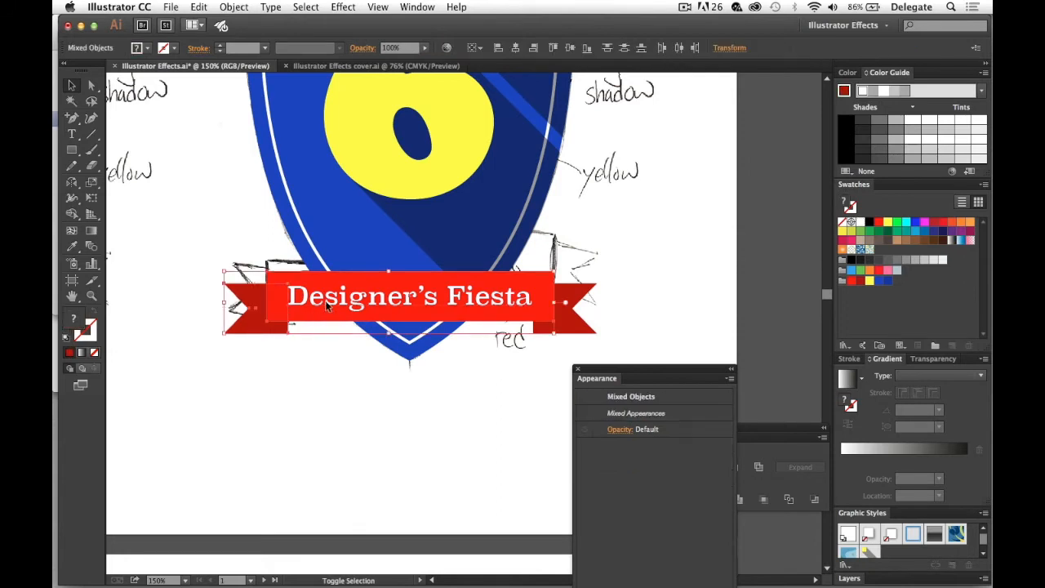
pyautogui.keyDown('shift'); pyautogui.click(581, 327); pyautogui.keyUp('shift')
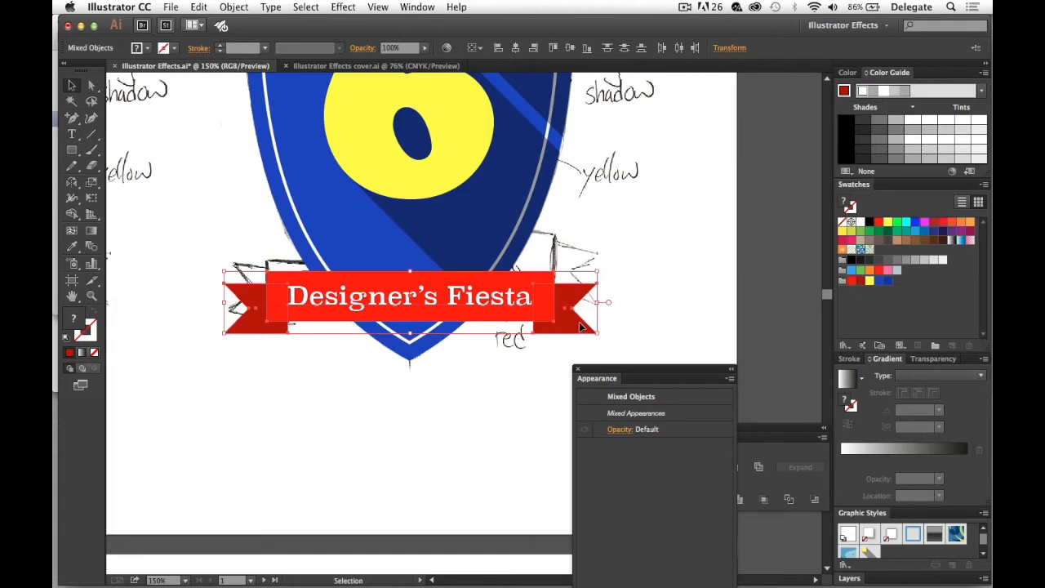
pyautogui.rightClick(515, 301)
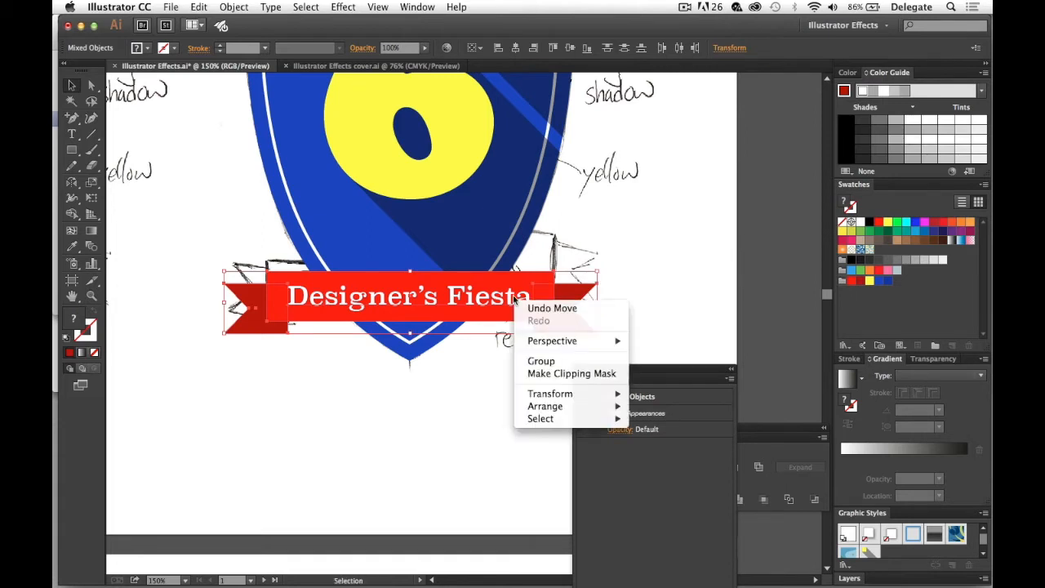
pyautogui.click(541, 361)
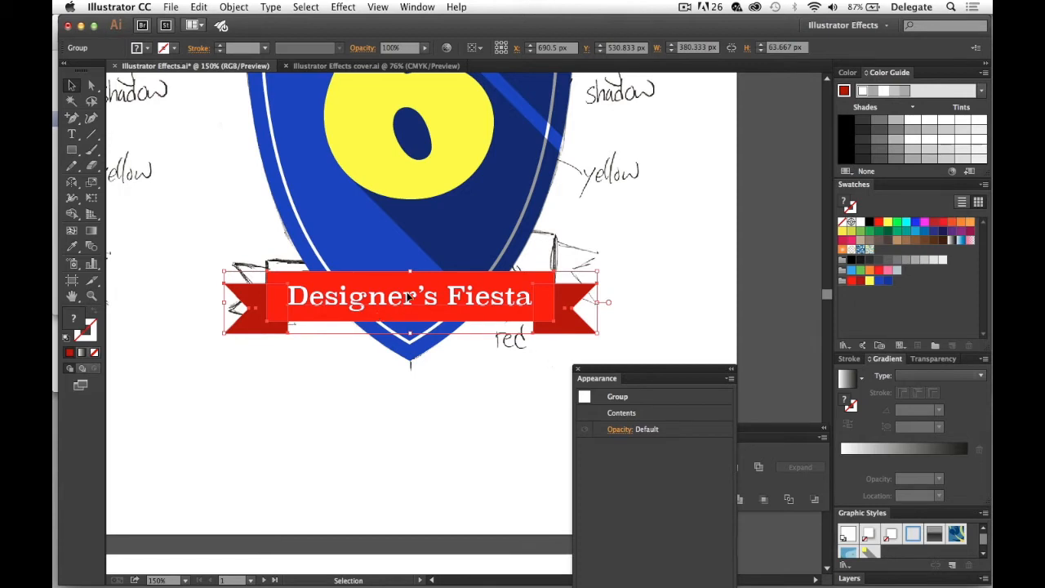
# Start a Warp effect with the Arc style on the ribbon group and try a 72% horizontal bend.
pyautogui.moveTo(612, 367); pyautogui.dragTo(725, 101)
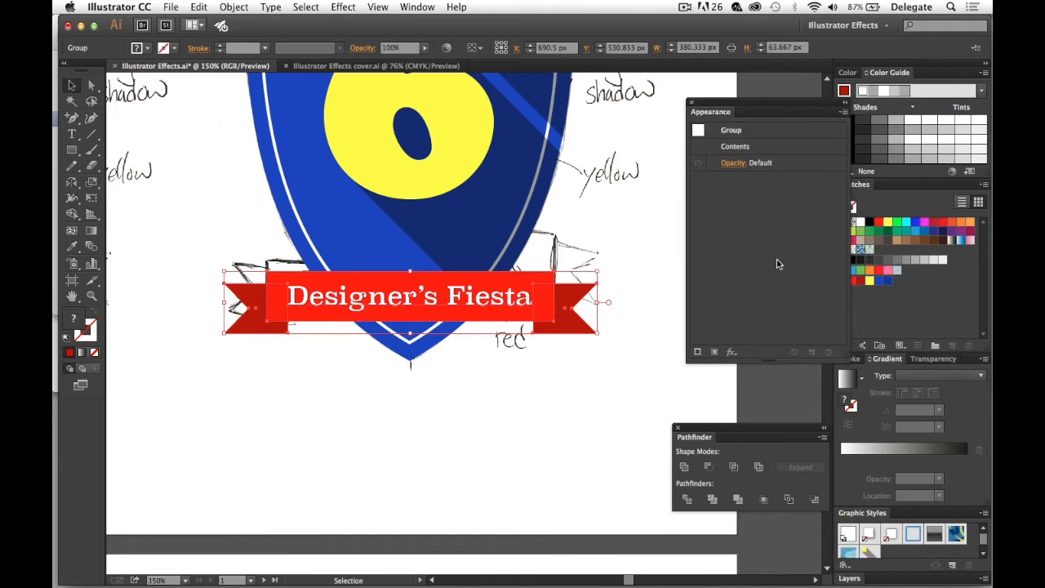
pyautogui.click(734, 357)
pyautogui.moveTo(732, 356)
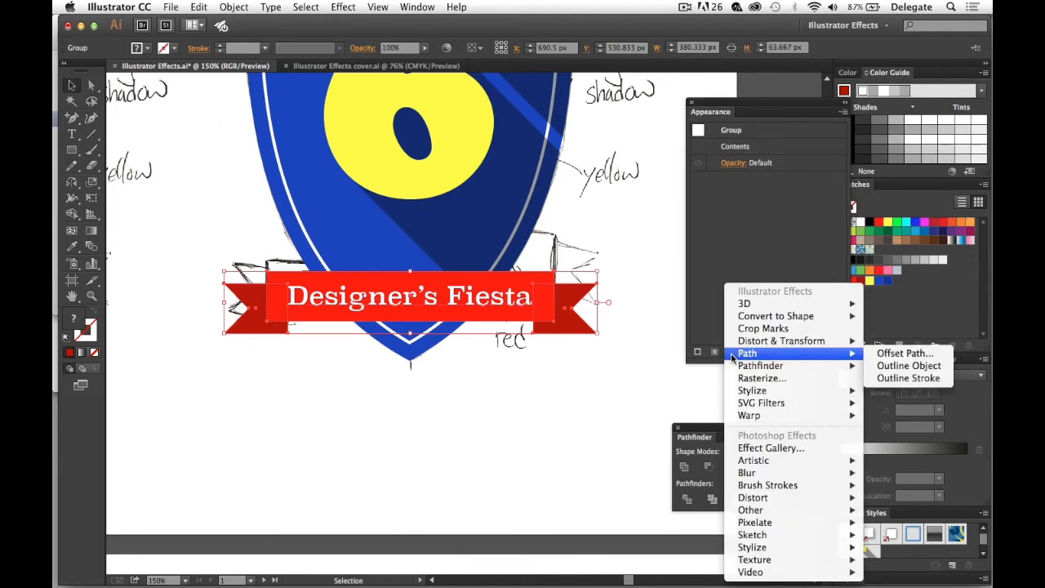
pyautogui.moveTo(763, 416)
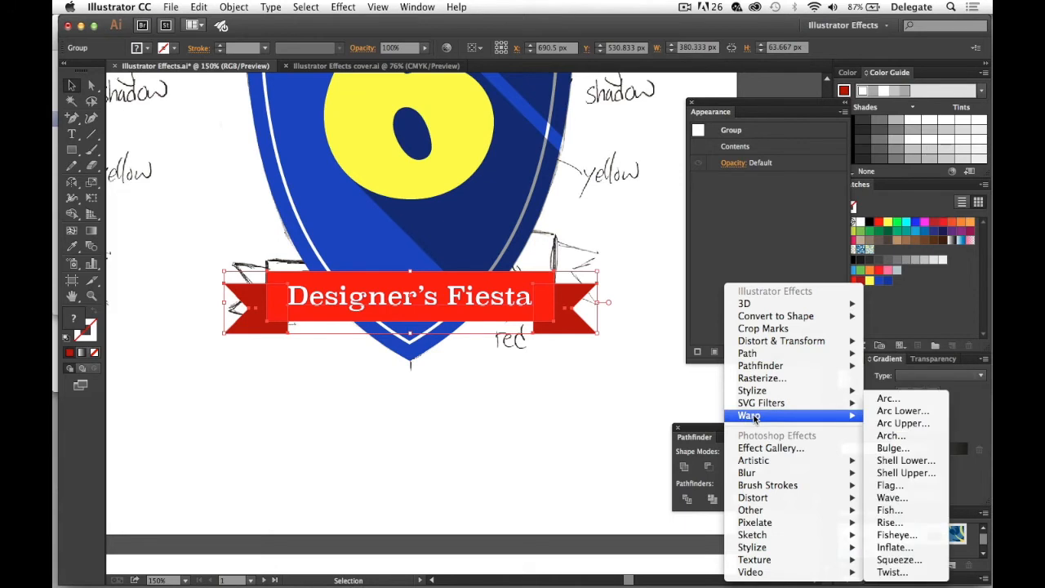
pyautogui.click(904, 400)
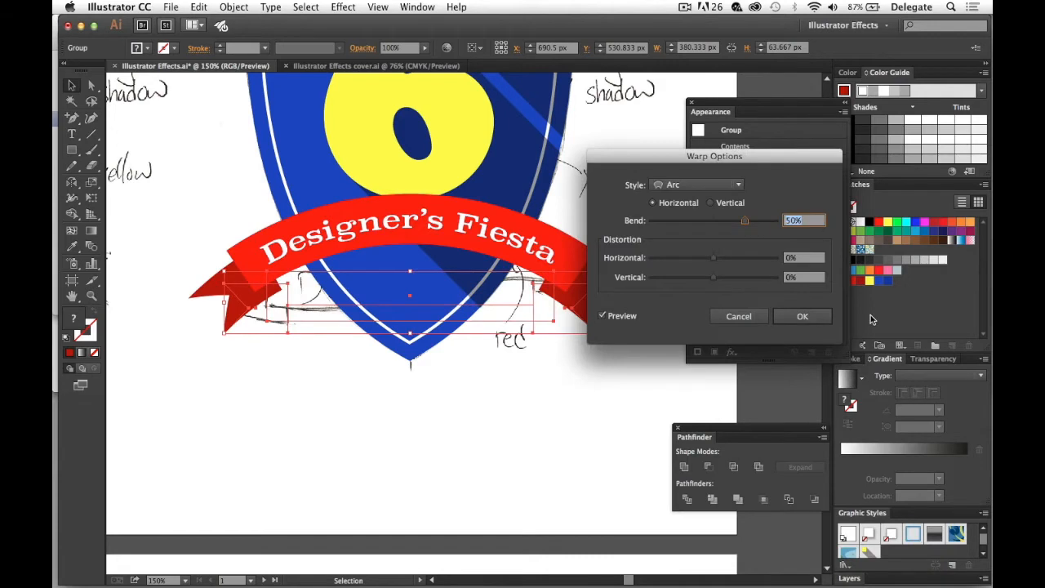
pyautogui.moveTo(718, 163); pyautogui.dragTo(682, 257)
pyautogui.moveTo(711, 317)
pyautogui.mouseDown()
pyautogui.moveTo(639, 316)
pyautogui.moveTo(725, 312)
pyautogui.mouseUp()
pyautogui.moveTo(696, 250); pyautogui.dragTo(811, 203)
# Switch the ribbon's warp style to Flag with a 32% horizontal bend and apply the effect.
pyautogui.click(780, 231)
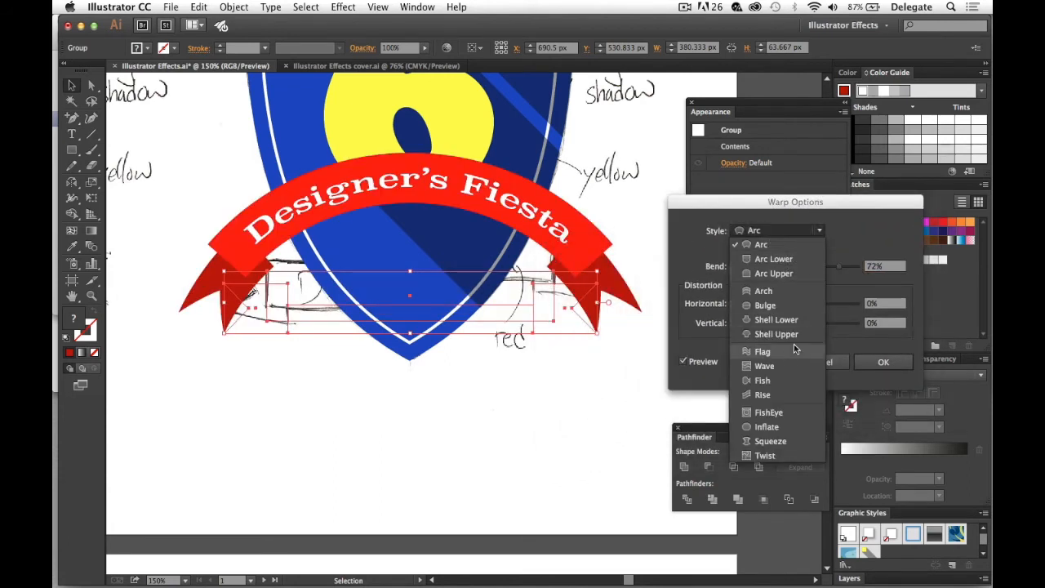
pyautogui.click(773, 353)
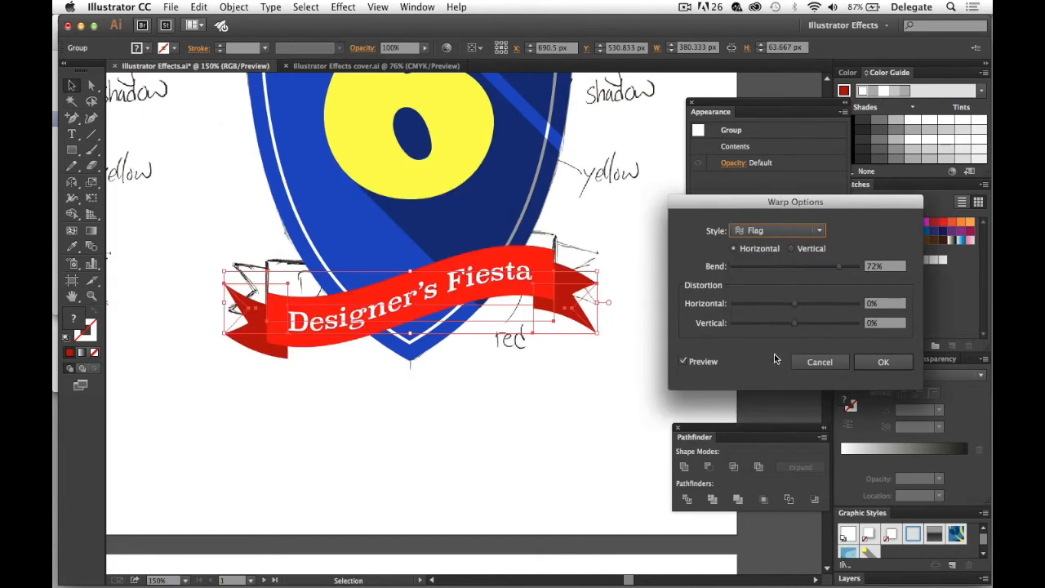
pyautogui.moveTo(839, 266); pyautogui.dragTo(812, 269)
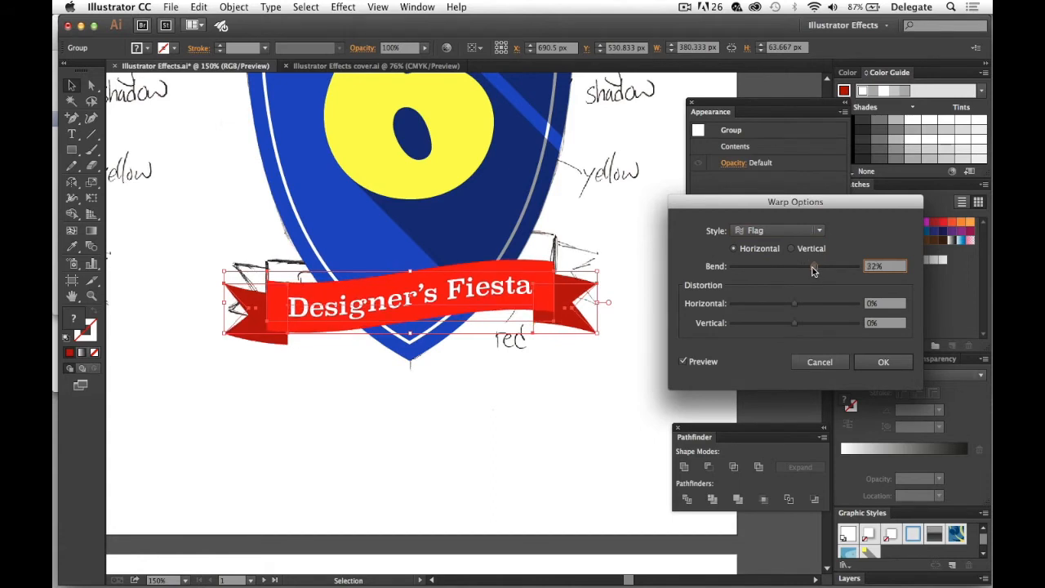
pyautogui.click(883, 362)
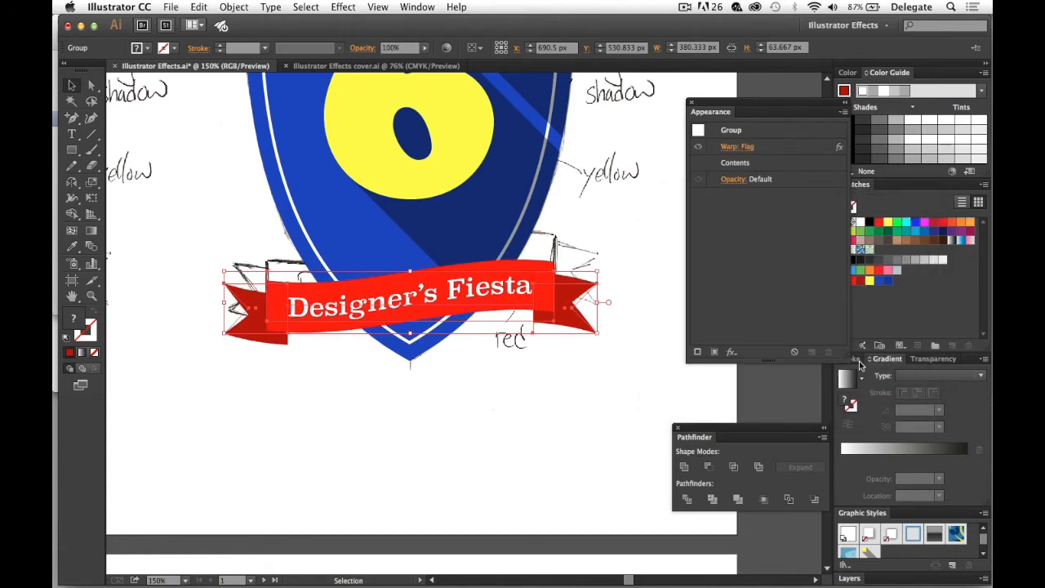
# Raise the warped ribbon group on the shield to match the sketched banner's position, keeping it selected.
pyautogui.moveTo(486, 297); pyautogui.dragTo(483, 260)
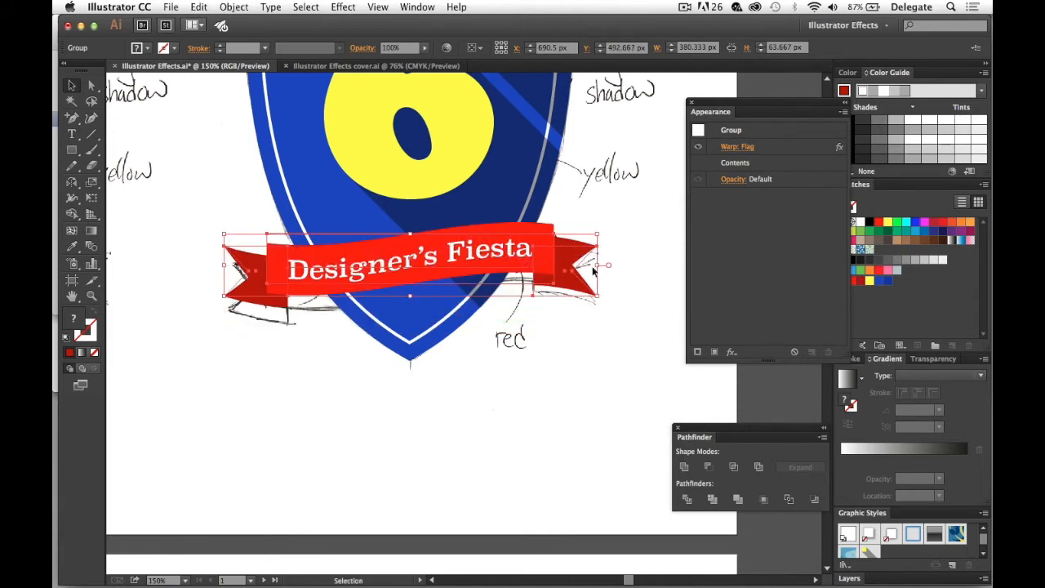
pyautogui.click(603, 226)
pyautogui.click(468, 262)
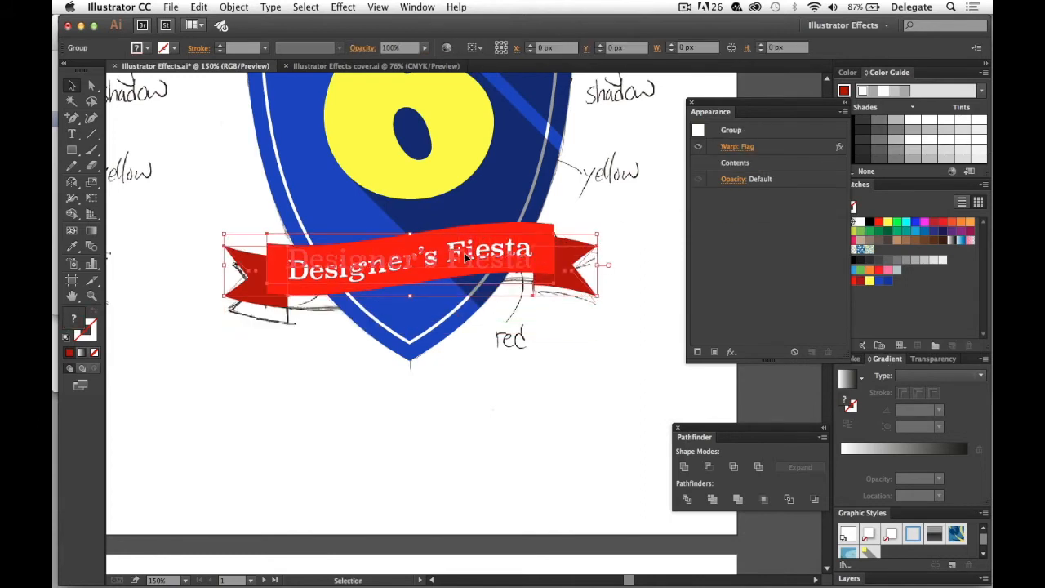
# Toggle the Flag warp's visibility off and on to compare the ribbon with and without the effect.
pyautogui.click(699, 147)
pyautogui.click(698, 148)
pyautogui.click(698, 148)
pyautogui.click(699, 148)
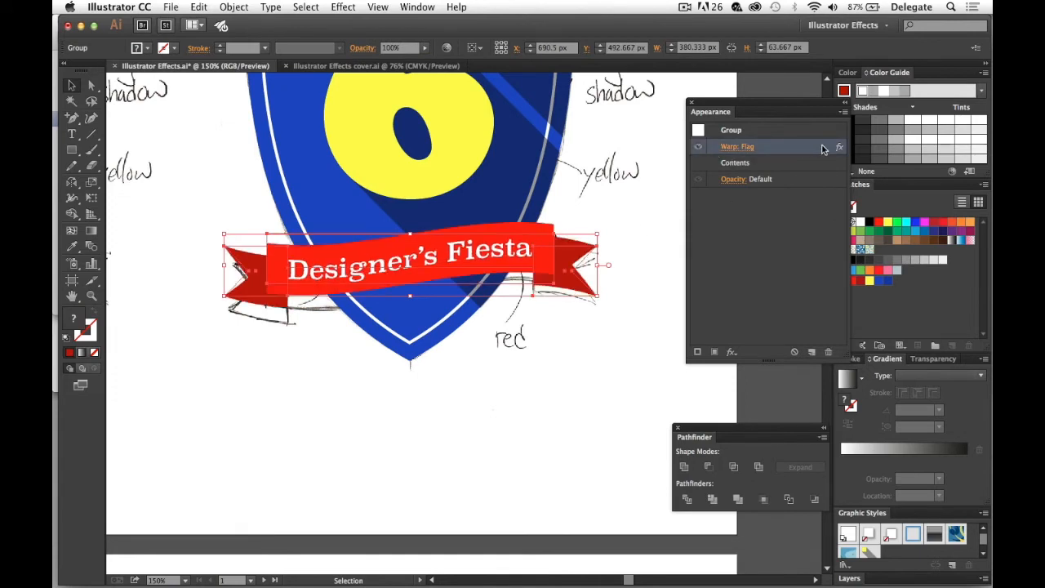
# Reopen the ribbon's Flag warp settings and apply a slightly stronger horizontal bend.
pyautogui.click(746, 147)
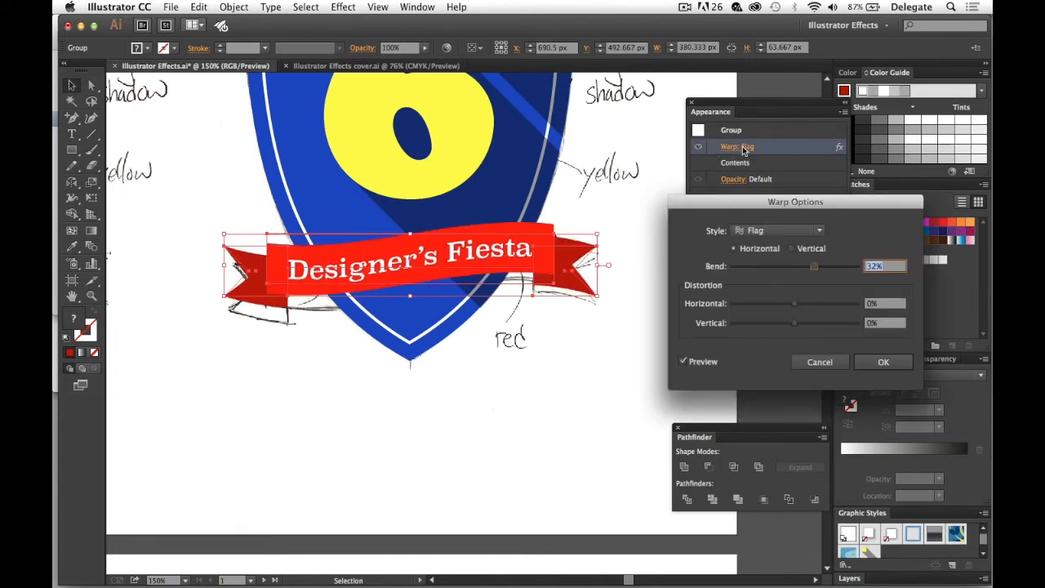
pyautogui.click(821, 267)
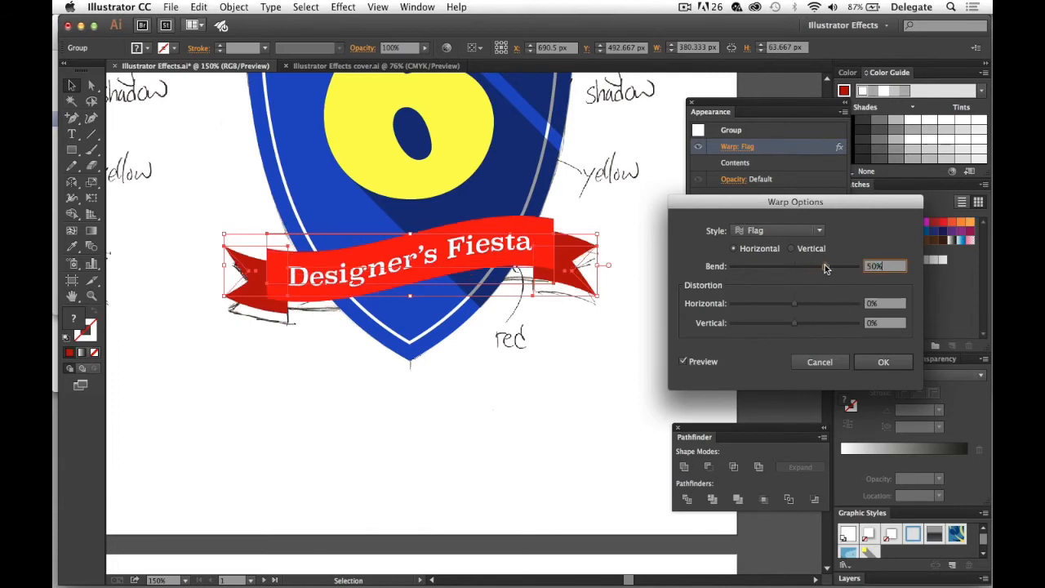
pyautogui.click(884, 362)
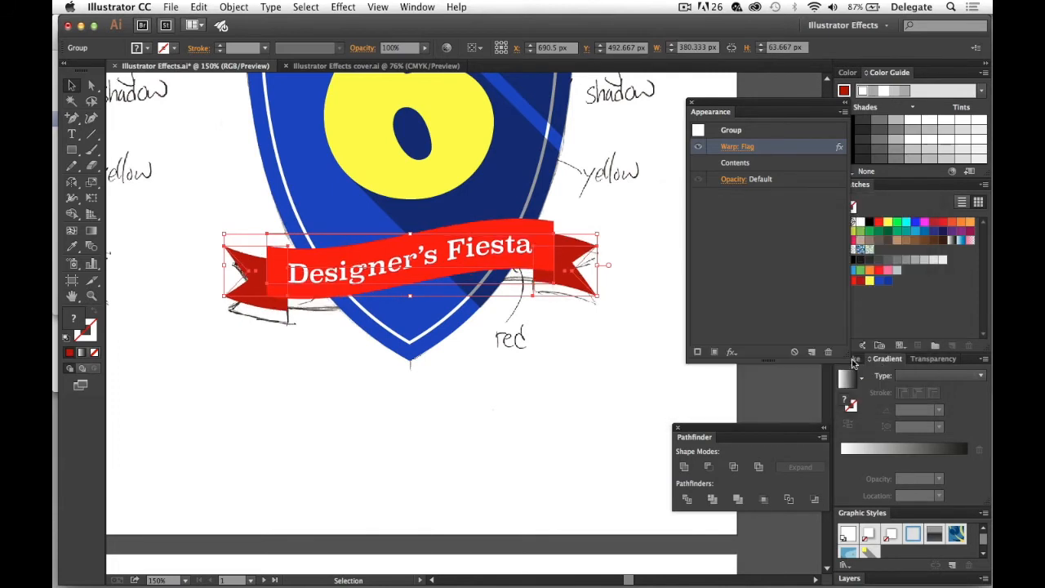
# Deselect the ribbon and view the whole badge against the sketch at 100% zoom.
pyautogui.click(579, 345)
pyautogui.moveTo(513, 248); pyautogui.dragTo(564, 261)
pyautogui.click(649, 258)
pyautogui.keyDown('alt'); pyautogui.keyDown('super'); pyautogui.click(506, 251); pyautogui.keyUp('super'); pyautogui.keyUp('alt')
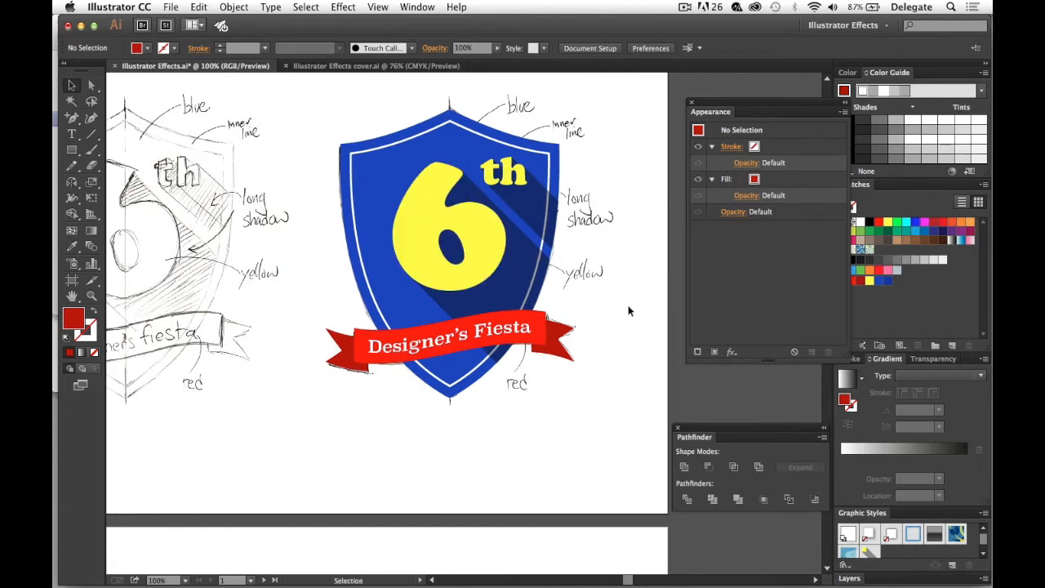
# Draw a red, nearly square rounded rectangle on the empty second artboard, adjusting its corner radius to gently rounded corners.
pyautogui.press('space')
pyautogui.moveTo(400, 424); pyautogui.dragTo(504, 238)
pyautogui.moveTo(432, 453); pyautogui.dragTo(462, 245)
pyautogui.moveTo(450, 306); pyautogui.dragTo(446, 278)
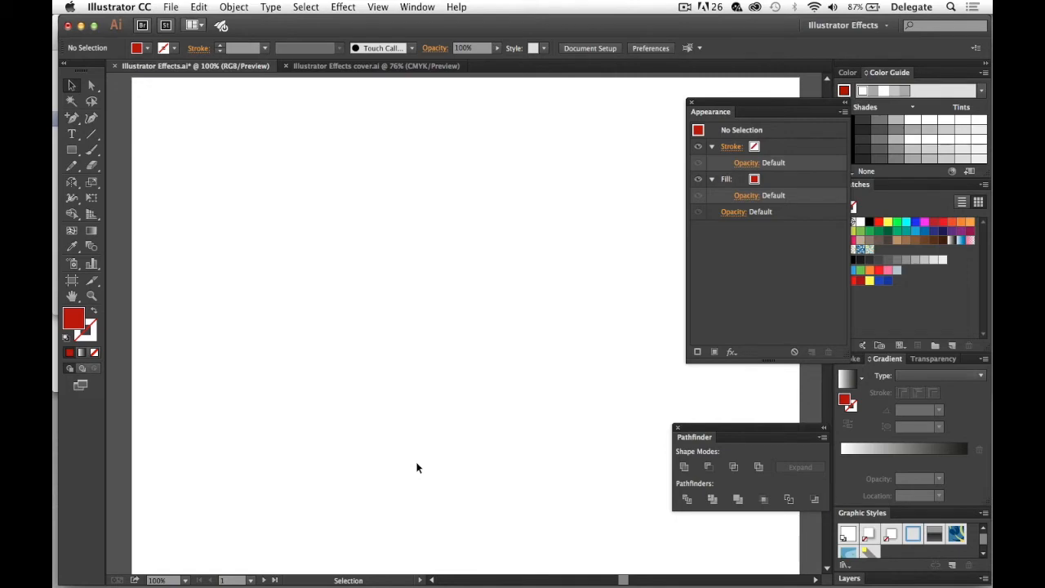
pyautogui.scroll(7, 506, 250)
pyautogui.hscroll(5, 507, 250)
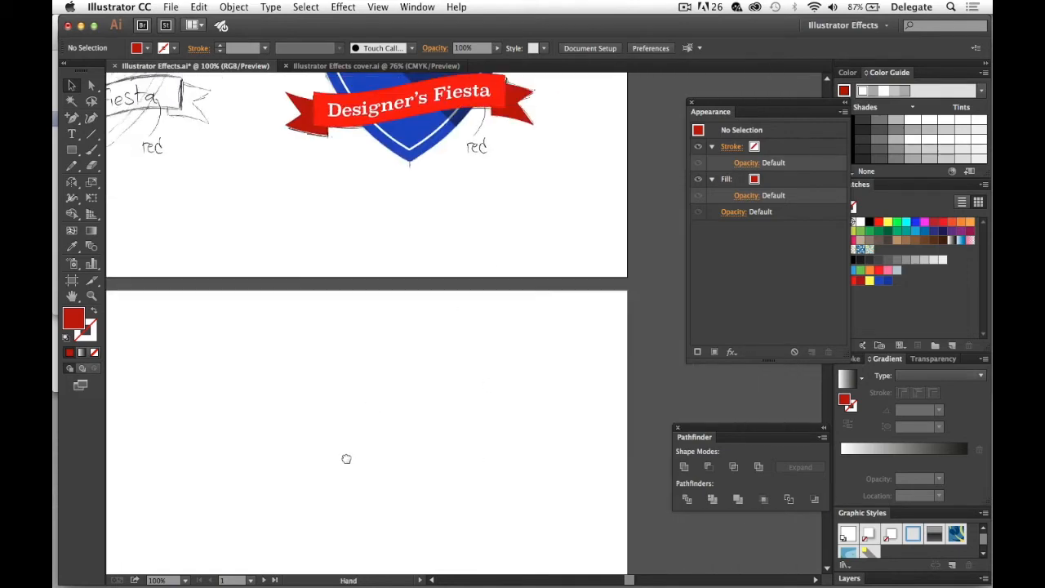
pyautogui.scroll(-7, 310, 367)
pyautogui.hscroll(-5, 310, 366)
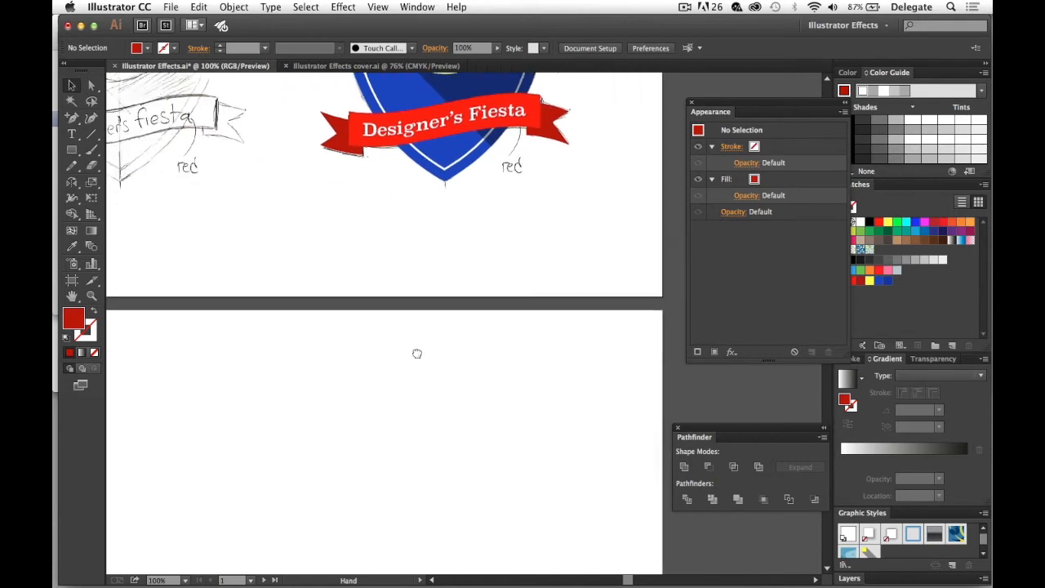
pyautogui.scroll(-3, 432, 247)
pyautogui.hscroll(-2, 431, 247)
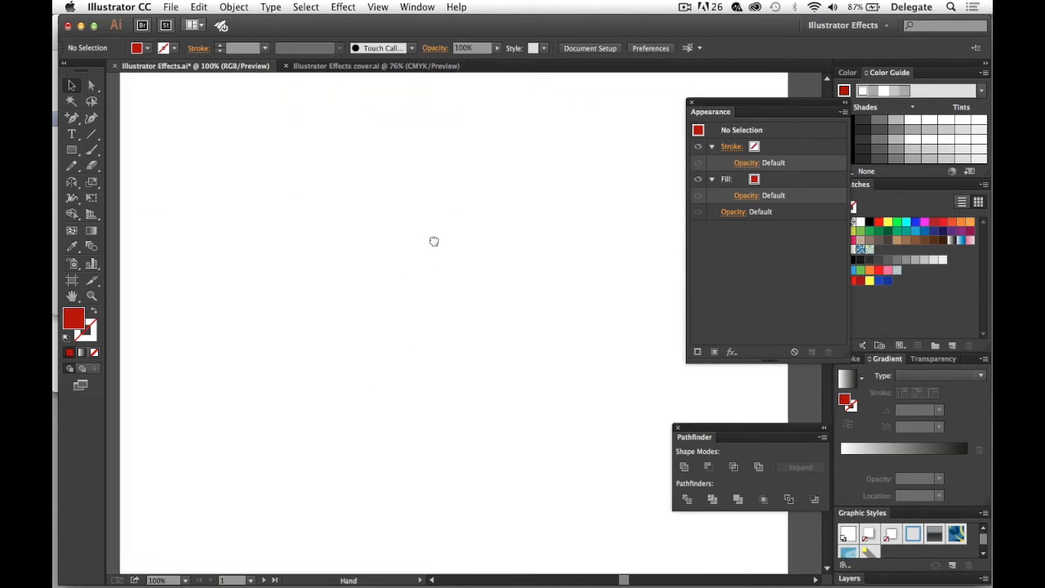
pyautogui.moveTo(67, 150); pyautogui.dragTo(176, 165)
pyautogui.moveTo(255, 178); pyautogui.dragTo(463, 383)
pyautogui.press('Down')
pyautogui.press('Down')
pyautogui.press('Down')
pyautogui.press('Down')
pyautogui.press('Down')
pyautogui.press('Down')
pyautogui.press('Down')
pyautogui.press('Down')
pyautogui.press('Down')
pyautogui.press('Down')
pyautogui.press('Up')
pyautogui.press('Up')
pyautogui.press('Up')
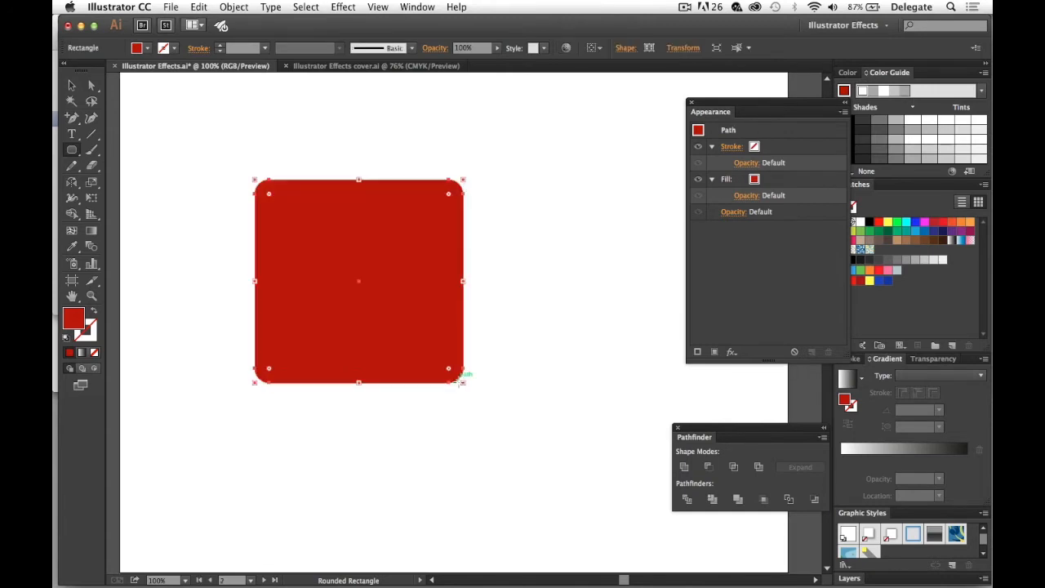
# Recolour the rounded rectangle's fill to light tan brown and deselect it.
pyautogui.moveTo(786, 112); pyautogui.dragTo(739, 116)
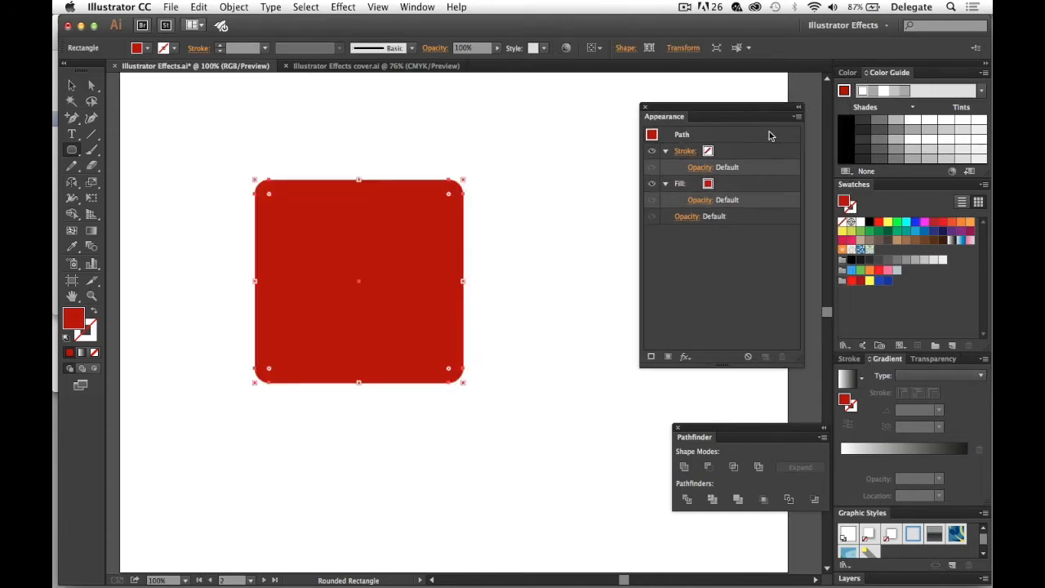
pyautogui.click(902, 242)
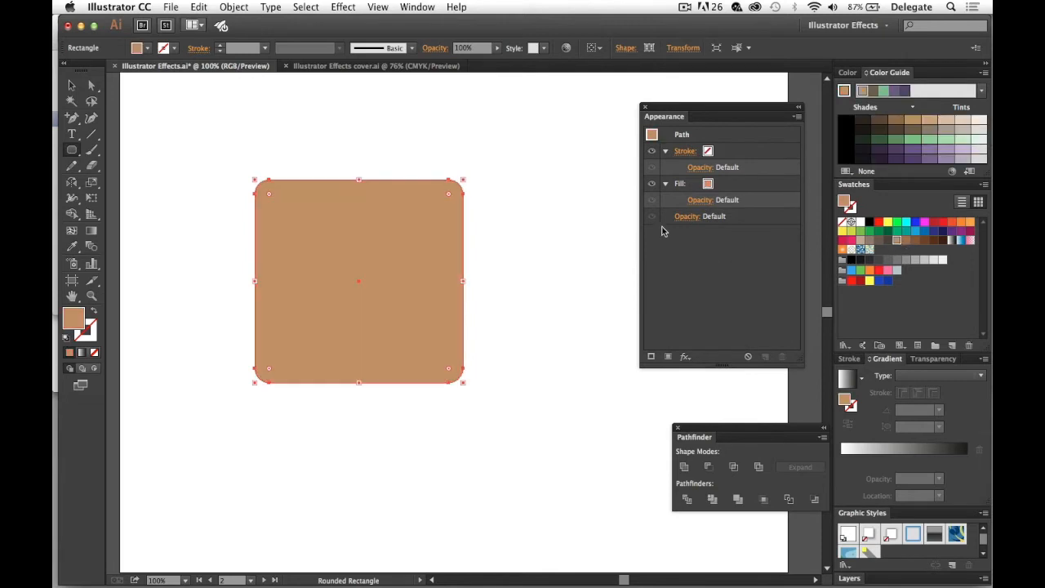
pyautogui.keyDown('ctrl'); pyautogui.click(418, 137); pyautogui.keyUp('ctrl')
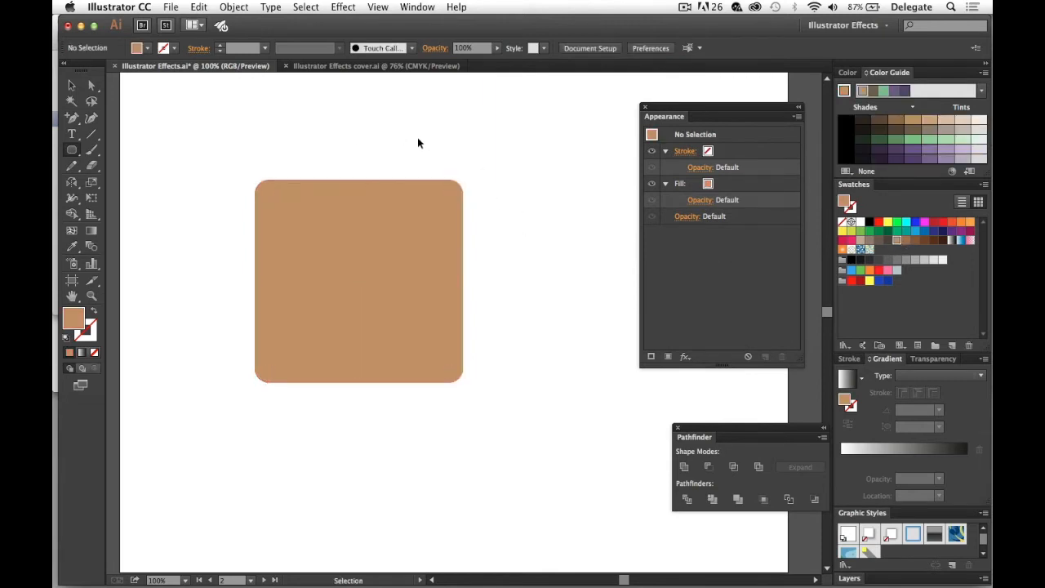
# Draw a small upright rectangle without rounded corners beside the tan rounded square, using the same tan fill.
pyautogui.moveTo(476, 161); pyautogui.dragTo(365, 157)
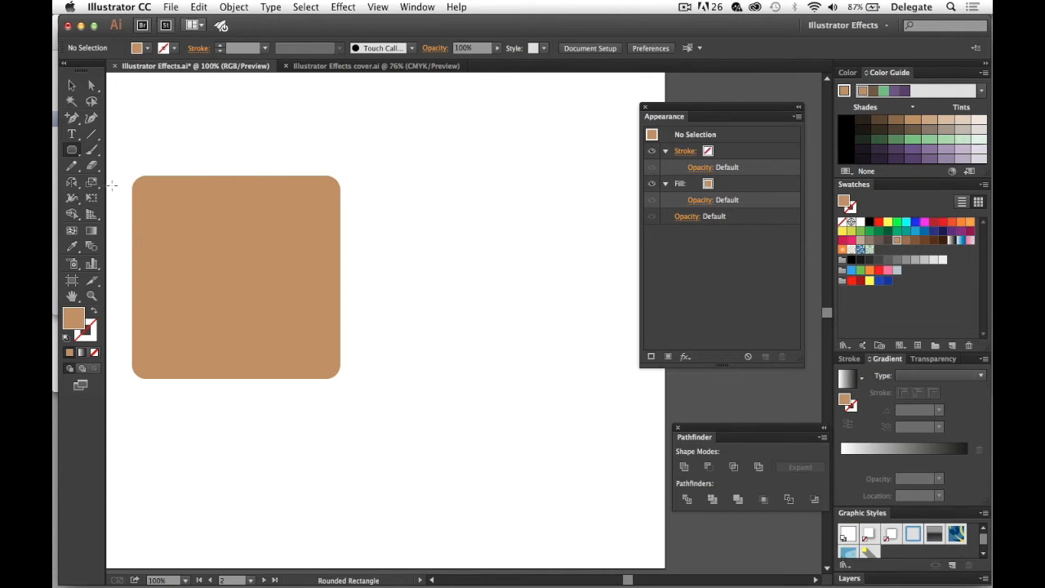
pyautogui.click(72, 151)
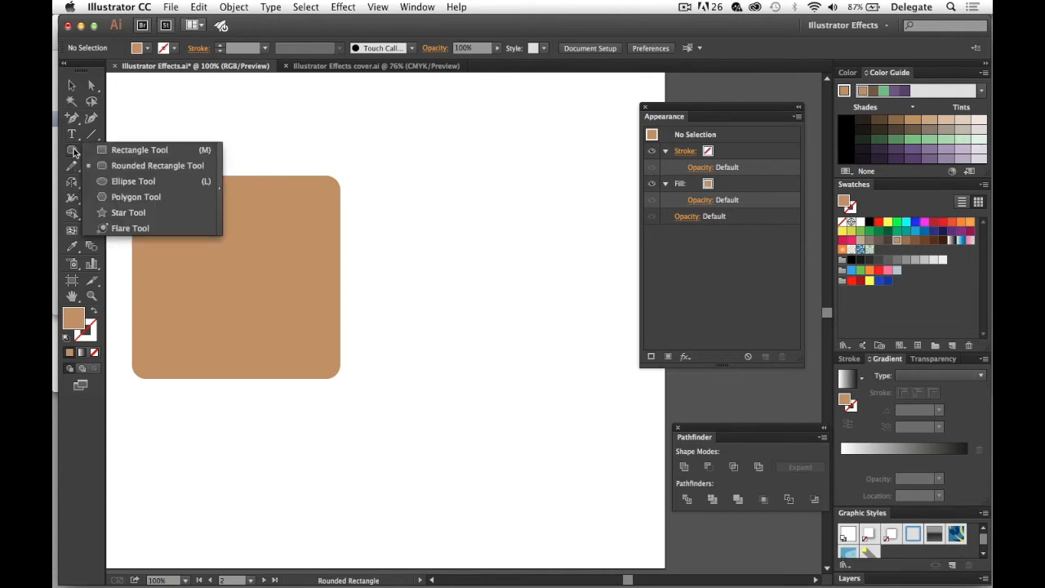
pyautogui.click(135, 150)
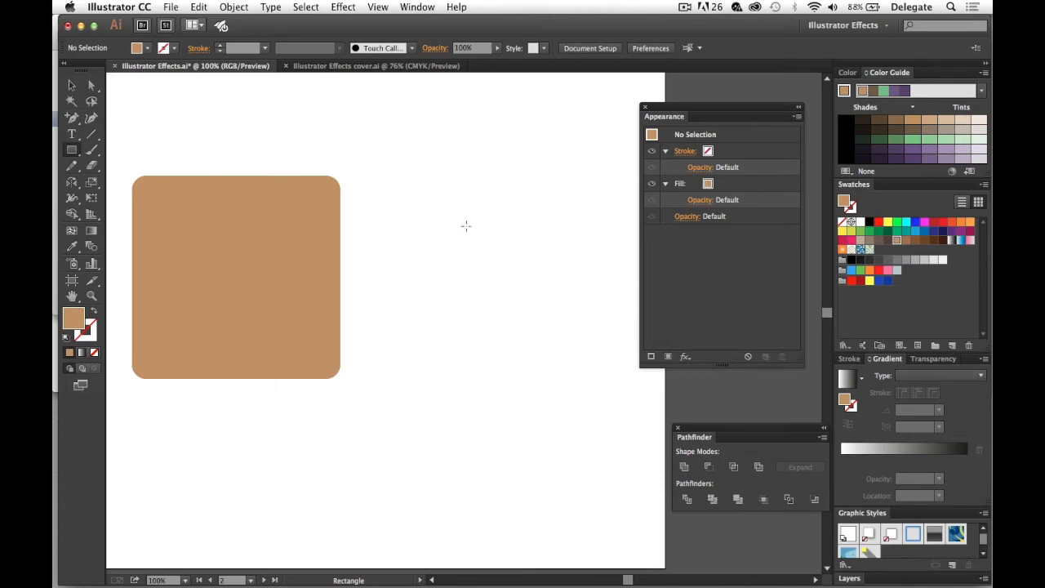
pyautogui.moveTo(457, 205); pyautogui.dragTo(526, 293)
pyautogui.press('a')
pyautogui.click(547, 210)
pyautogui.click(518, 219)
pyautogui.press('super+space')
pyautogui.moveTo(424, 184); pyautogui.dragTo(584, 334)
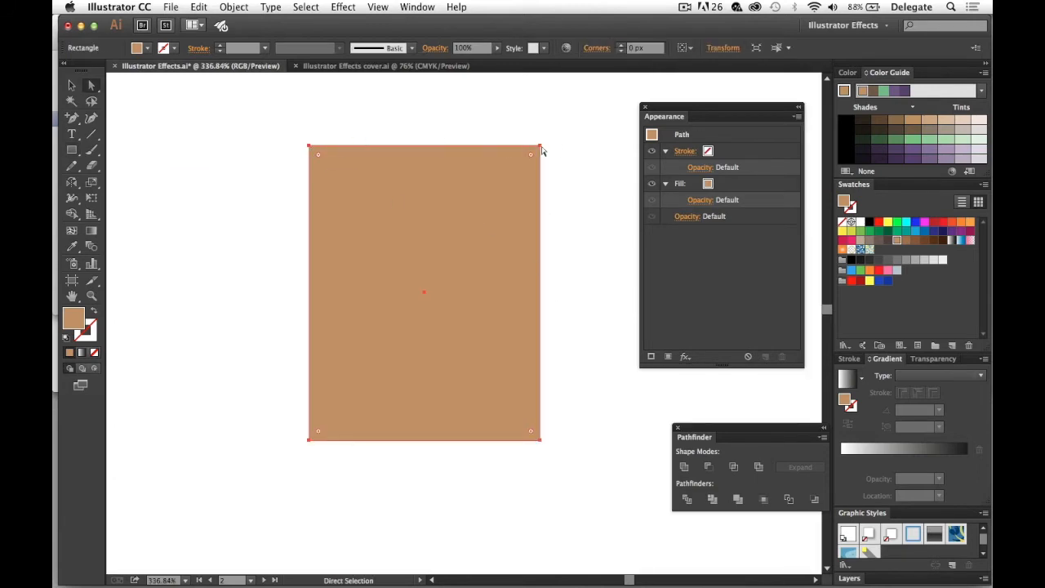
pyautogui.click(560, 444)
pyautogui.moveTo(539, 440); pyautogui.dragTo(513, 420)
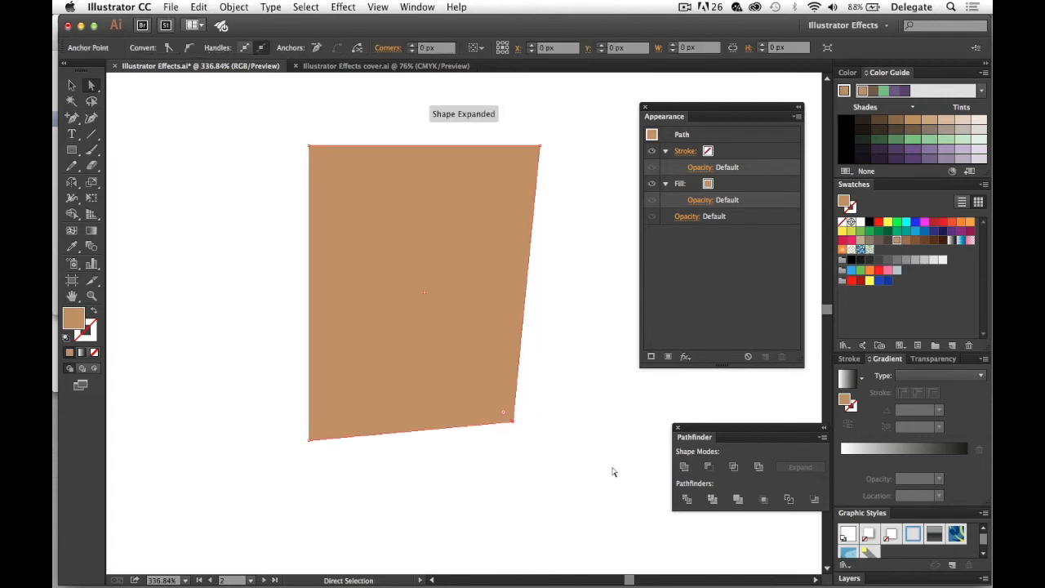
pyautogui.press('super+z')
pyautogui.press('super+z')
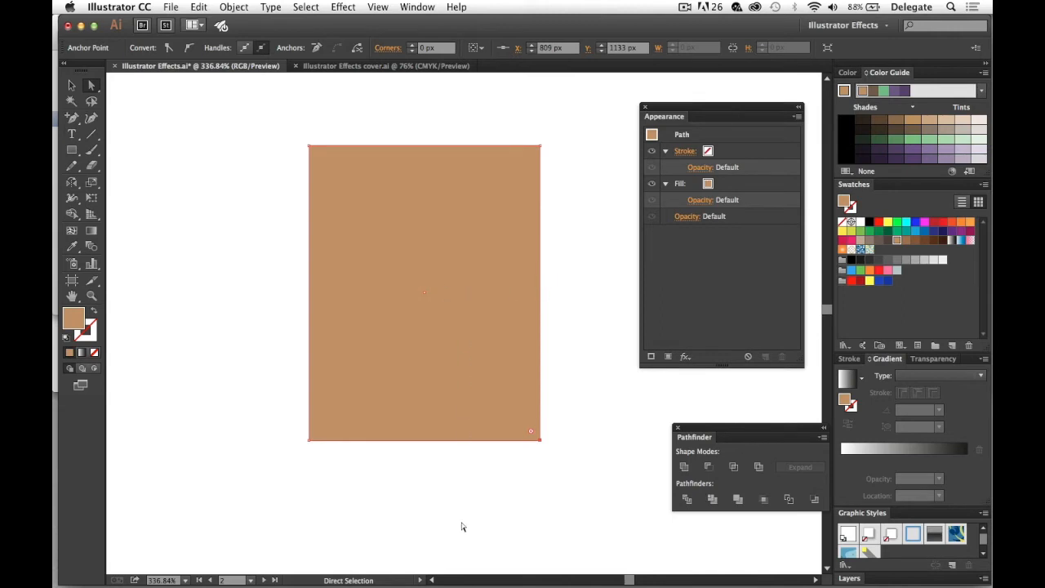
# Add anchor points at the midpoints of the small rectangle's sides.
pyautogui.click(390, 258)
pyautogui.click(236, 7)
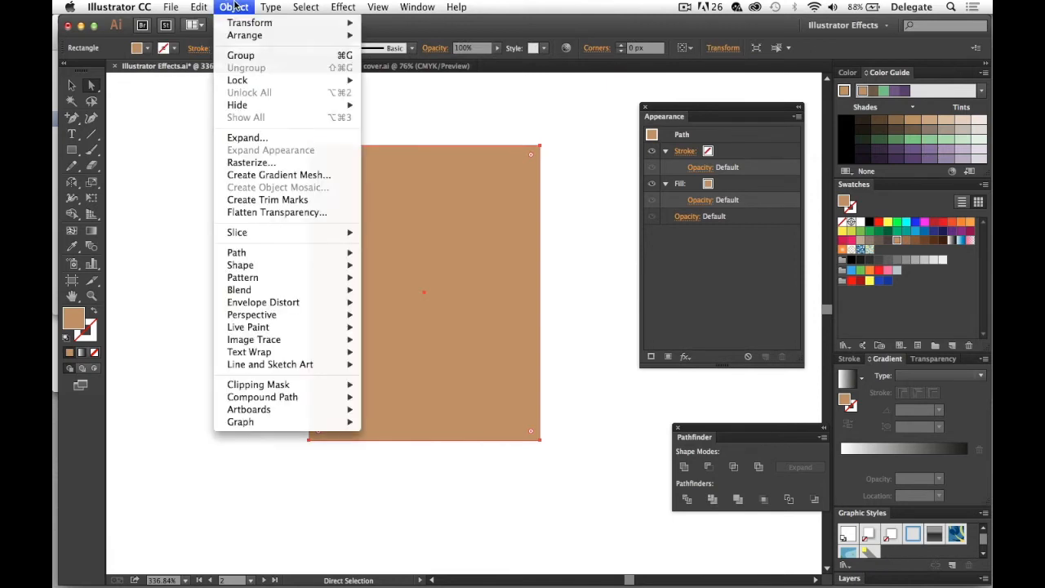
pyautogui.moveTo(275, 254)
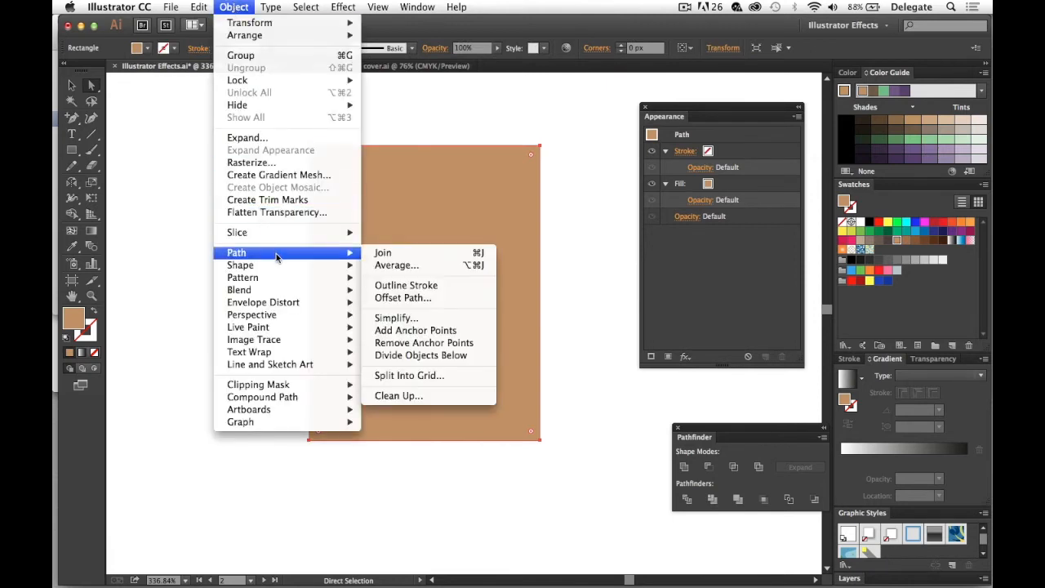
pyautogui.click(455, 332)
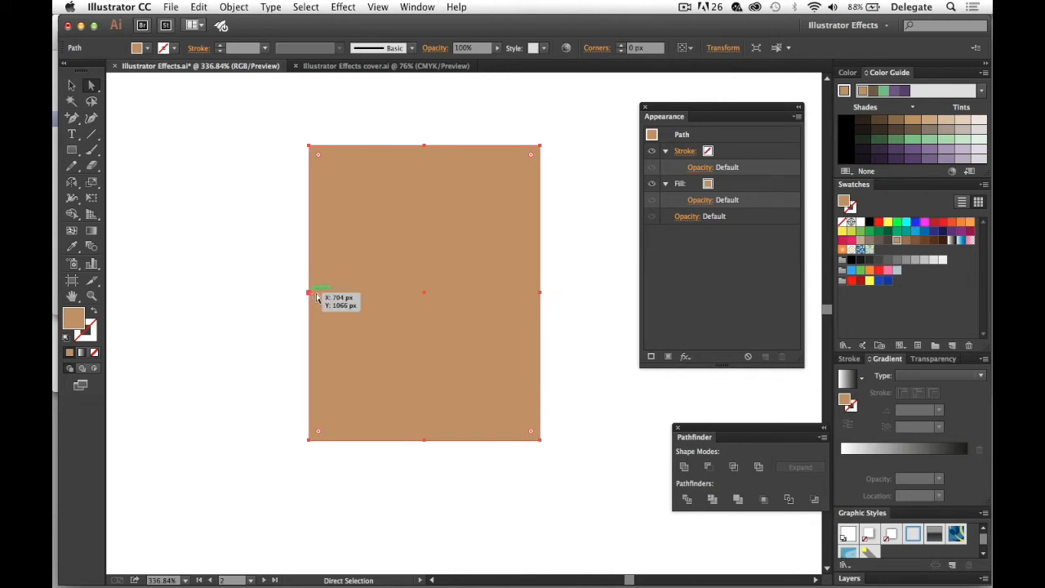
# Scale the two mid-side anchor points horizontally inward to form a waist roughly half the rectangle's width.
pyautogui.click(589, 272)
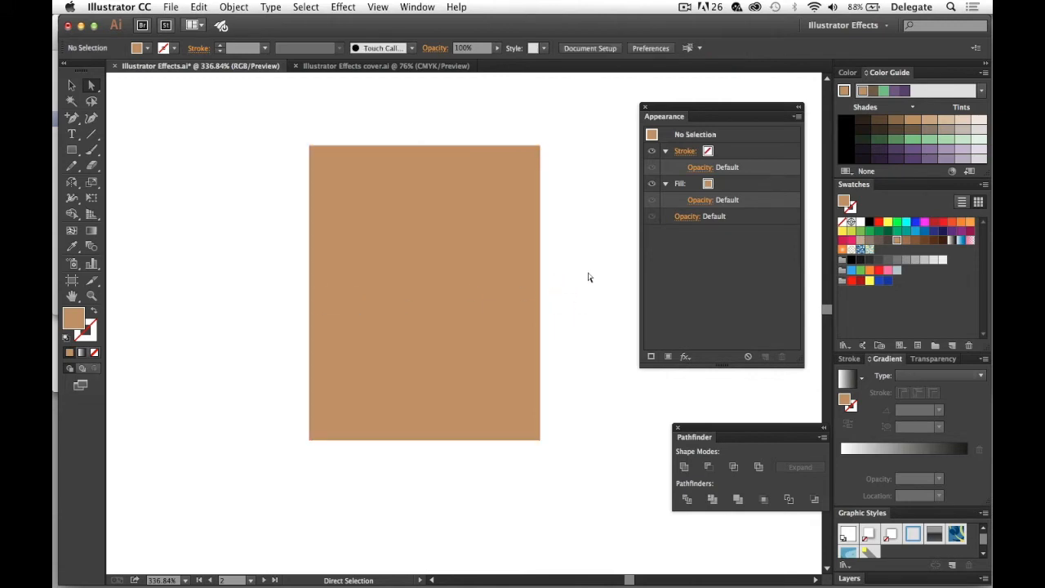
pyautogui.moveTo(597, 266); pyautogui.dragTo(272, 330)
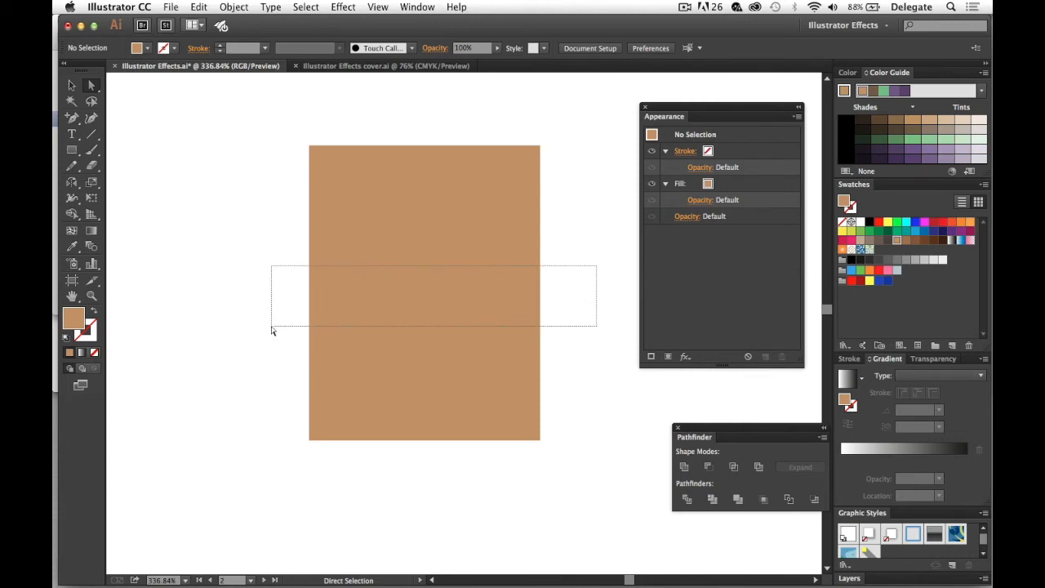
pyautogui.moveTo(273, 331); pyautogui.dragTo(273, 331)
pyautogui.press('s')
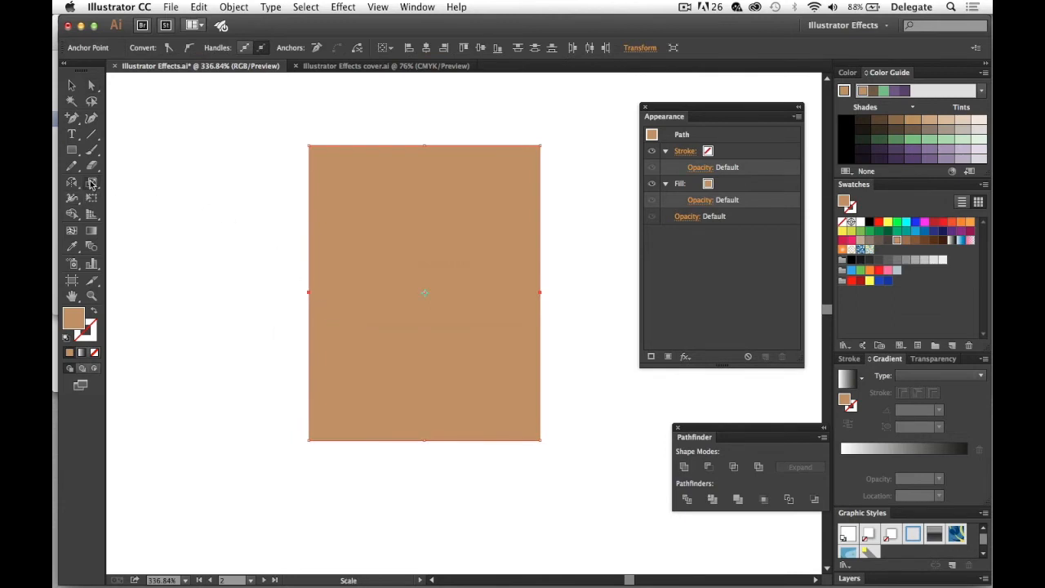
pyautogui.moveTo(586, 283); pyautogui.dragTo(558, 292)
# Nudge the two waist points straight down so the narrowest part sits below the middle of the shape.
pyautogui.press('Down')
pyautogui.press('Down')
pyautogui.press('Down')
pyautogui.press('Down')
pyautogui.press('Down')
pyautogui.press('Down')
pyautogui.press('Down')
pyautogui.press('Down')
pyautogui.press('Down')
pyautogui.press('Down')
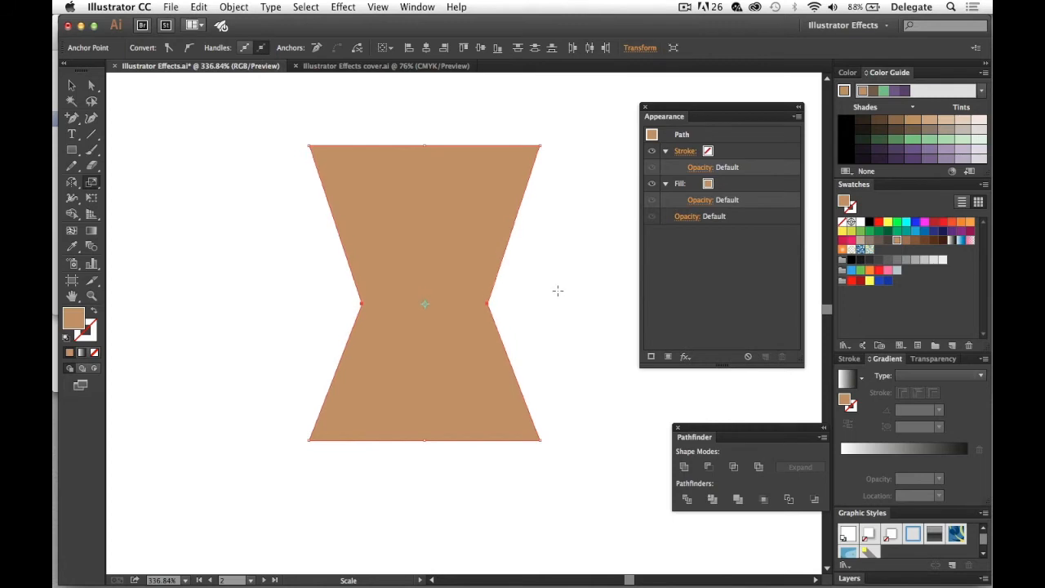
pyautogui.press('Down')
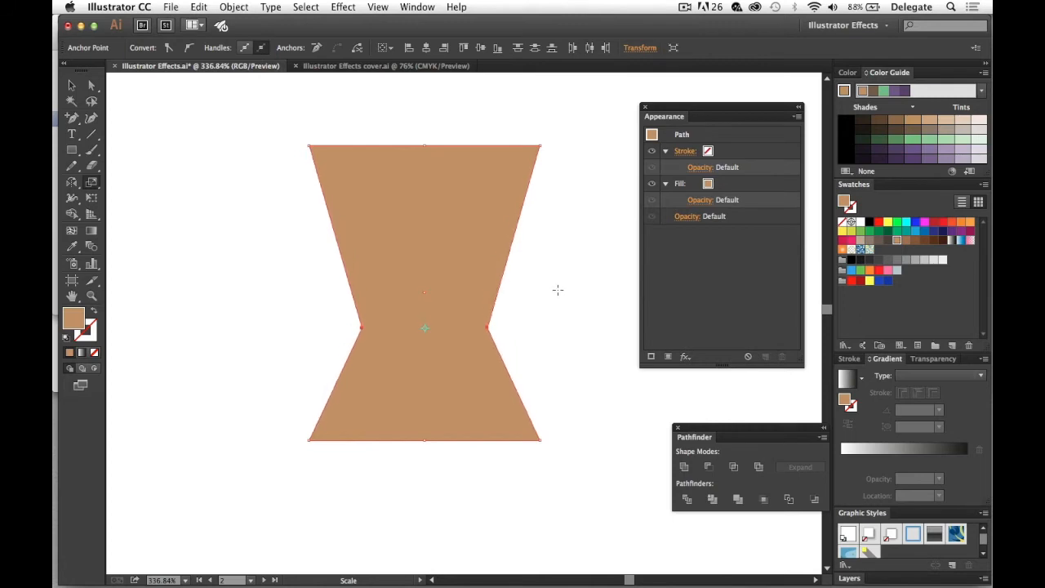
# Round the two waist corners slightly and the two bottom corners to a radius of about 9.78 px.
pyautogui.press('a')
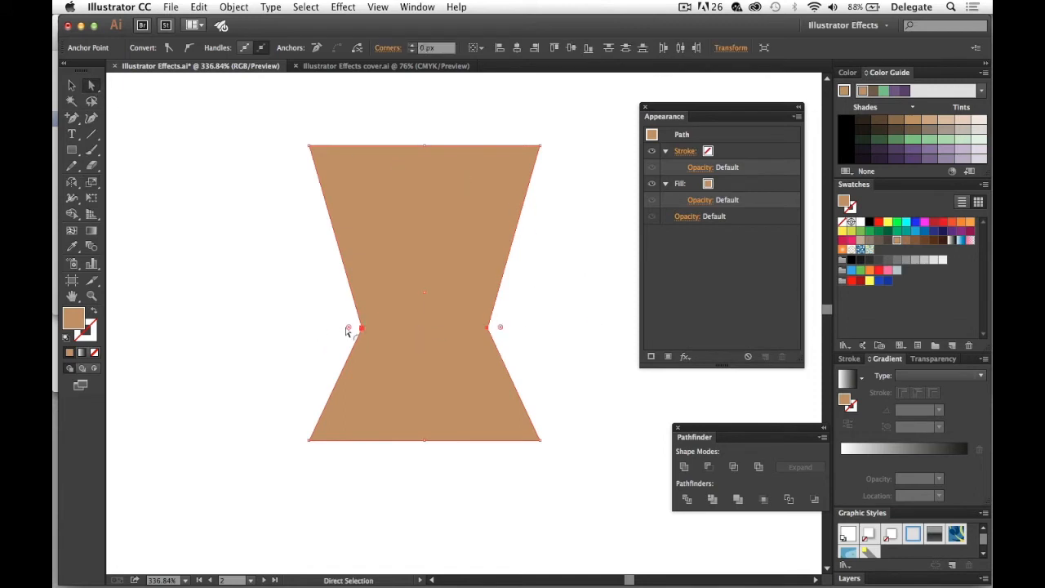
pyautogui.moveTo(350, 331); pyautogui.dragTo(330, 346)
pyautogui.moveTo(588, 424); pyautogui.dragTo(522, 455)
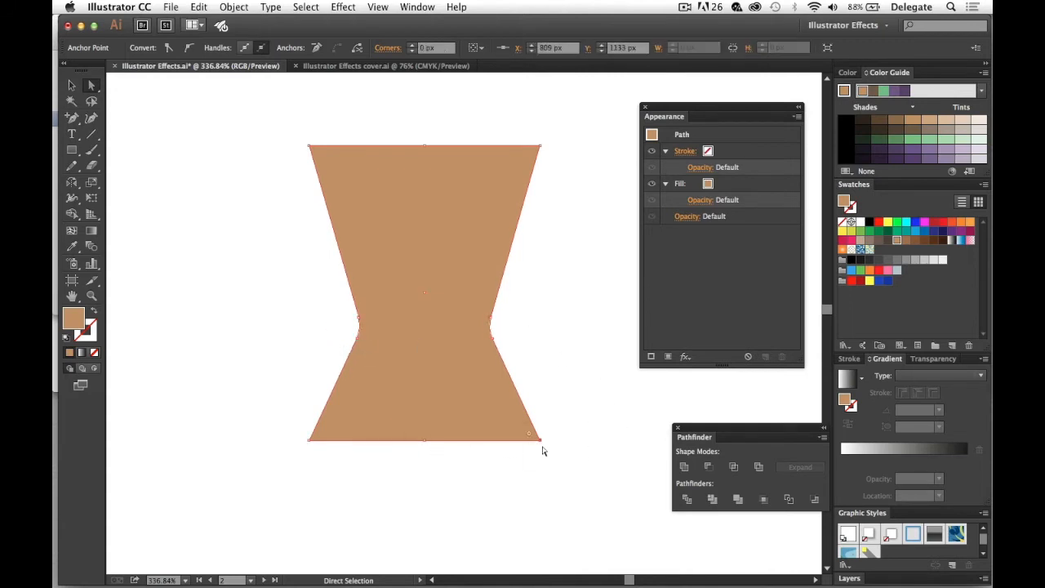
pyautogui.keyDown('shift'); pyautogui.click(309, 440); pyautogui.keyUp('shift')
pyautogui.moveTo(530, 433); pyautogui.dragTo(507, 422)
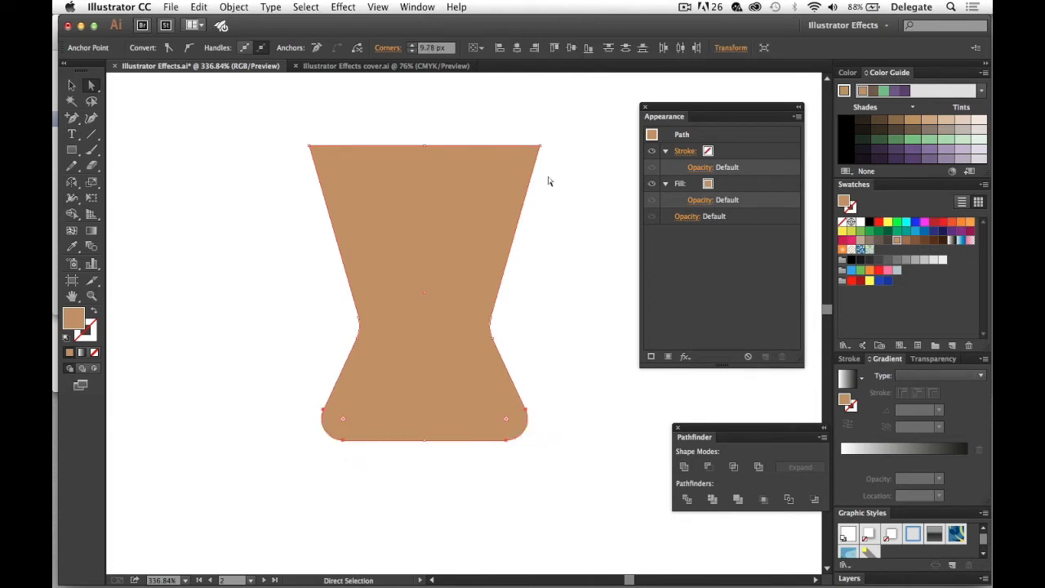
# Round the shape's two top corners to a radius of about 8.68 px and fill the shape with orange.
pyautogui.click(310, 147)
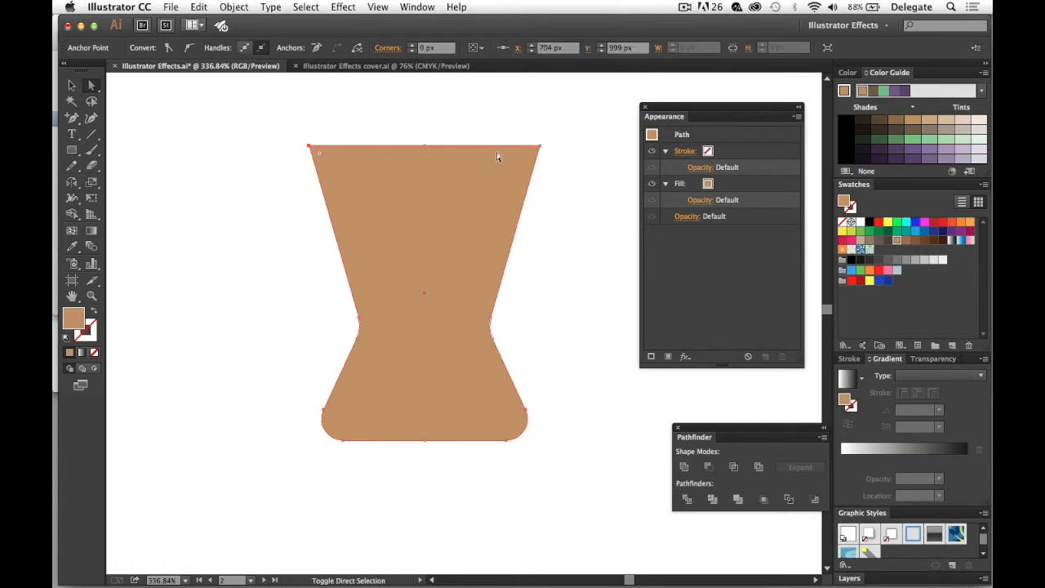
pyautogui.keyDown('shift'); pyautogui.click(540, 146); pyautogui.keyUp('shift')
pyautogui.moveTo(531, 154); pyautogui.dragTo(508, 158)
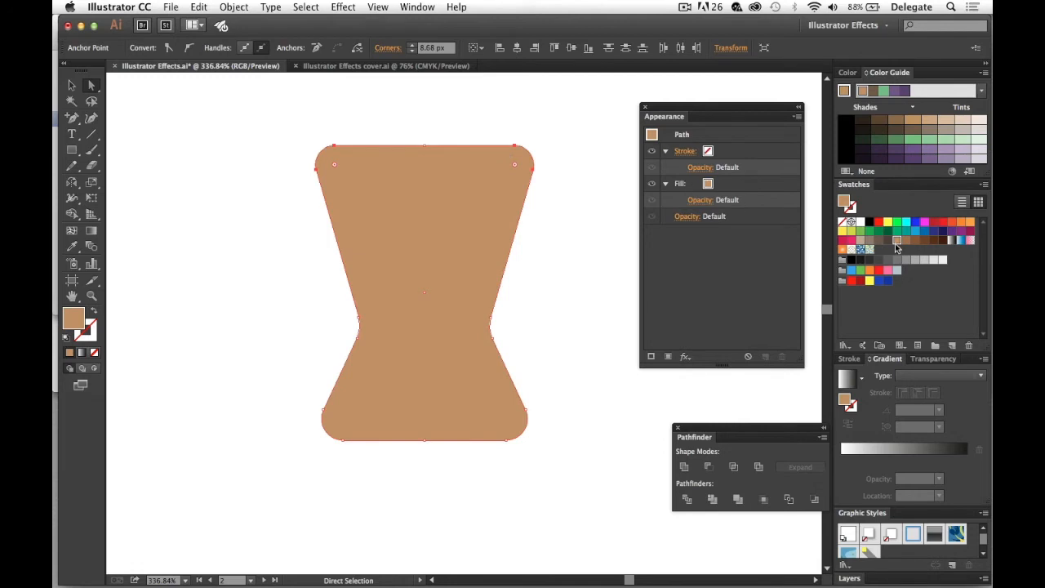
pyautogui.click(961, 222)
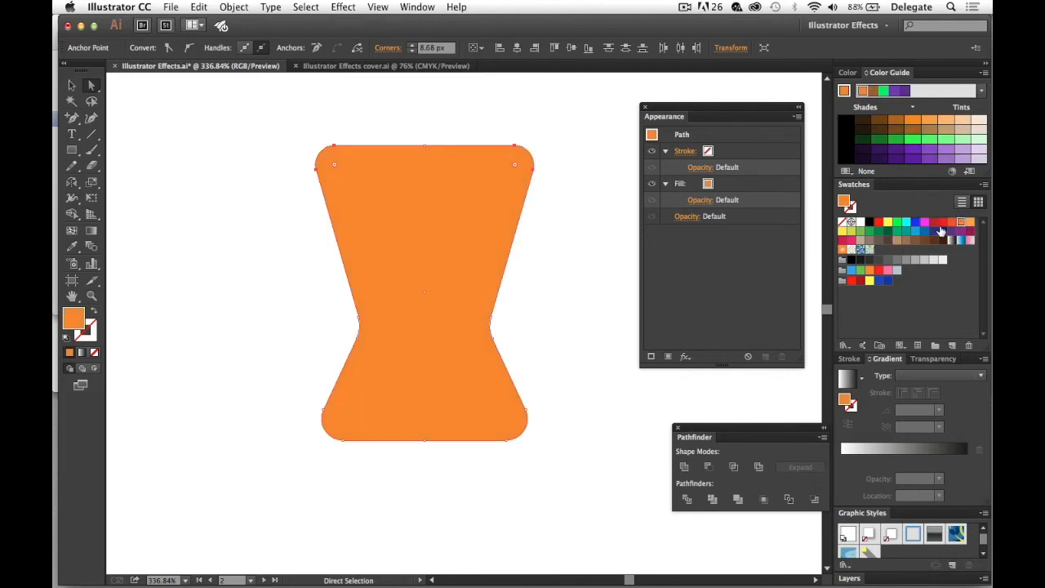
pyautogui.keyDown('super'); pyautogui.click(563, 286); pyautogui.keyUp('super')
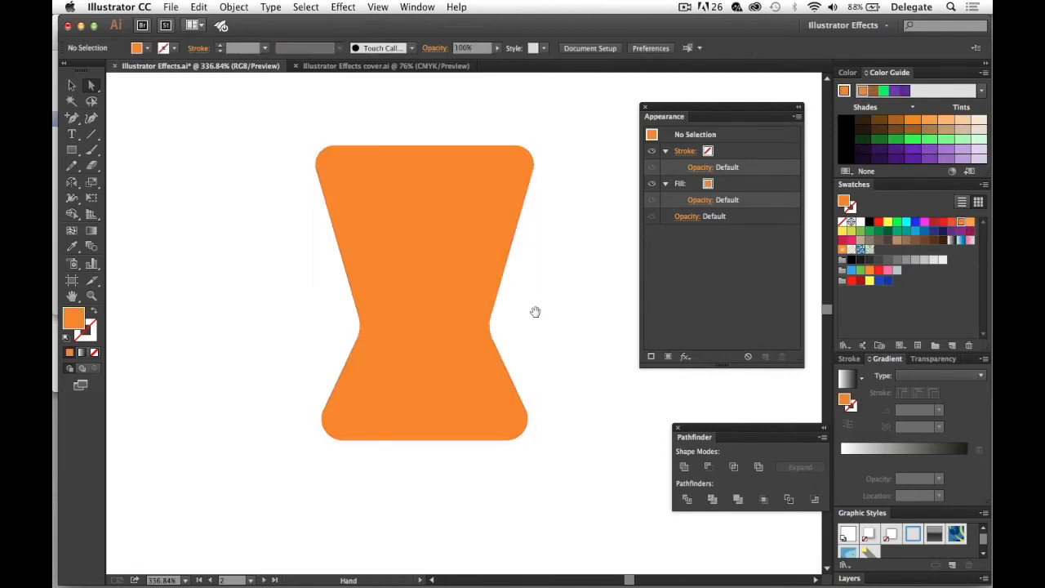
# Draw a long narrow rectangle hanging from the bottom edge of the orange shape and fill it with medium grey.
pyautogui.keyDown('alt'); pyautogui.keyDown('super'); pyautogui.click(524, 311); pyautogui.keyUp('super'); pyautogui.keyUp('alt')
pyautogui.keyDown('alt'); pyautogui.keyDown('super'); pyautogui.click(499, 330); pyautogui.keyUp('super'); pyautogui.keyUp('alt')
pyautogui.moveTo(486, 349); pyautogui.dragTo(504, 240)
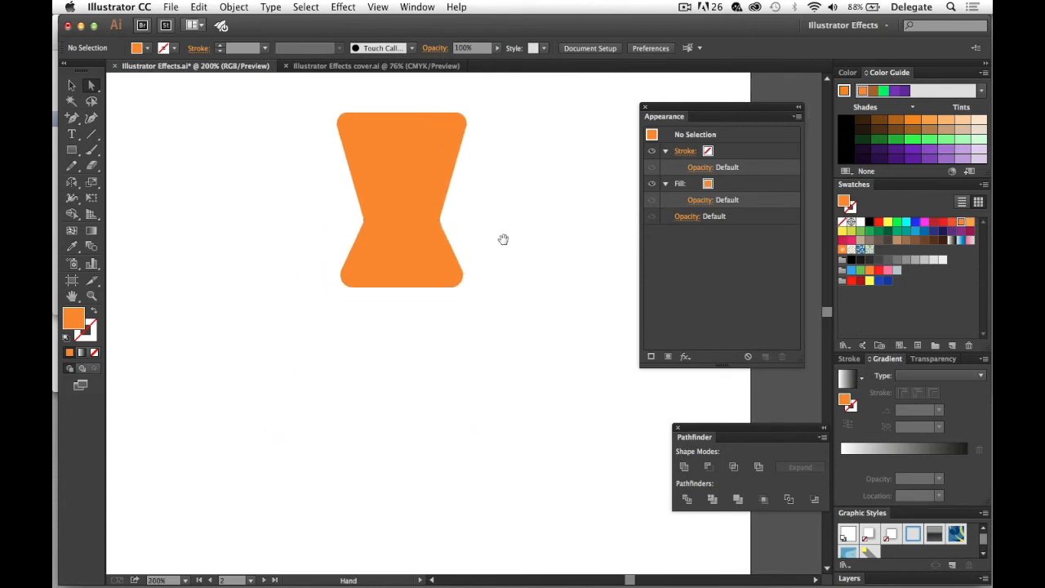
pyautogui.keyDown('alt'); pyautogui.keyDown('super'); pyautogui.click(499, 262); pyautogui.keyUp('super'); pyautogui.keyUp('alt')
pyautogui.moveTo(503, 333); pyautogui.dragTo(536, 246)
pyautogui.press('m')
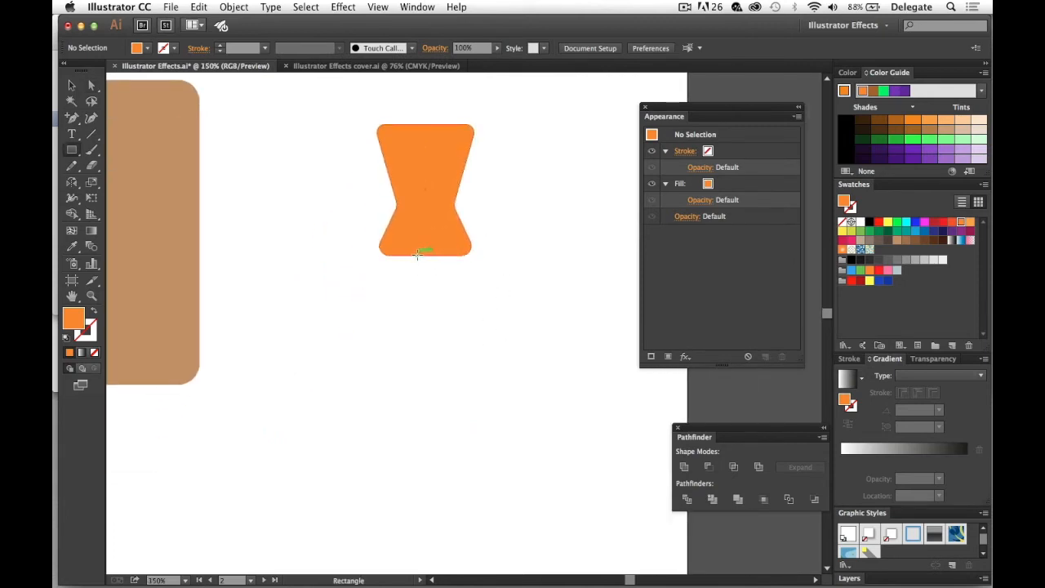
pyautogui.moveTo(418, 255); pyautogui.dragTo(437, 401)
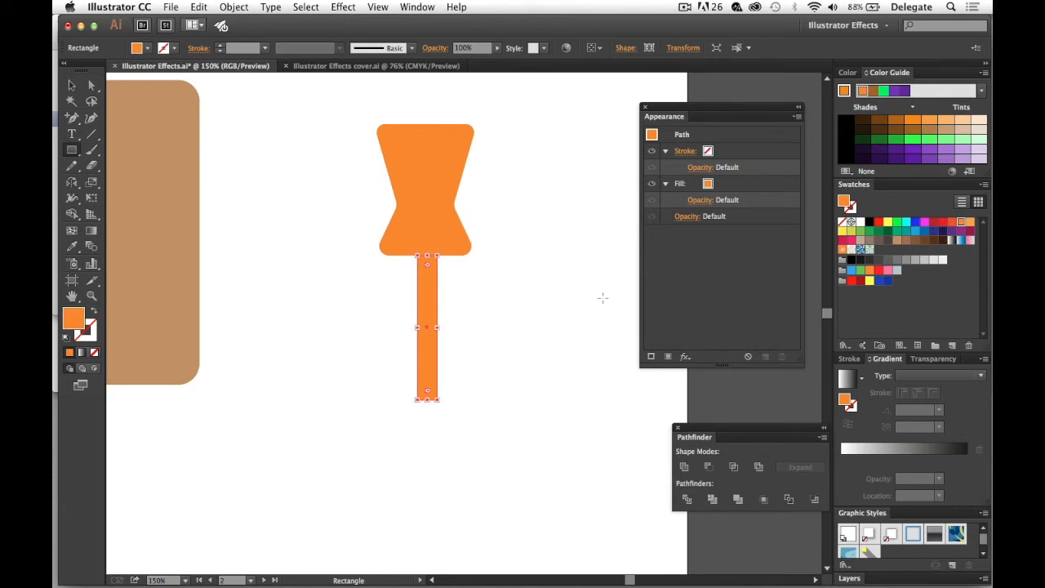
pyautogui.click(898, 259)
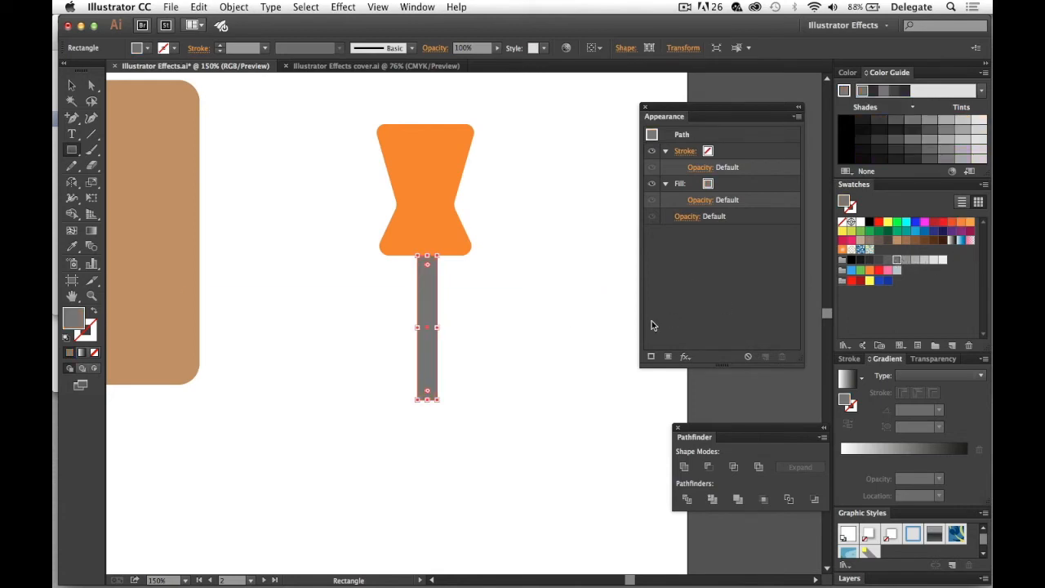
# Delete the grey rectangle's bottom-right anchor point and move the remaining bottom point to the centre, forming a tapered needle.
pyautogui.moveTo(72, 118); pyautogui.dragTo(131, 153)
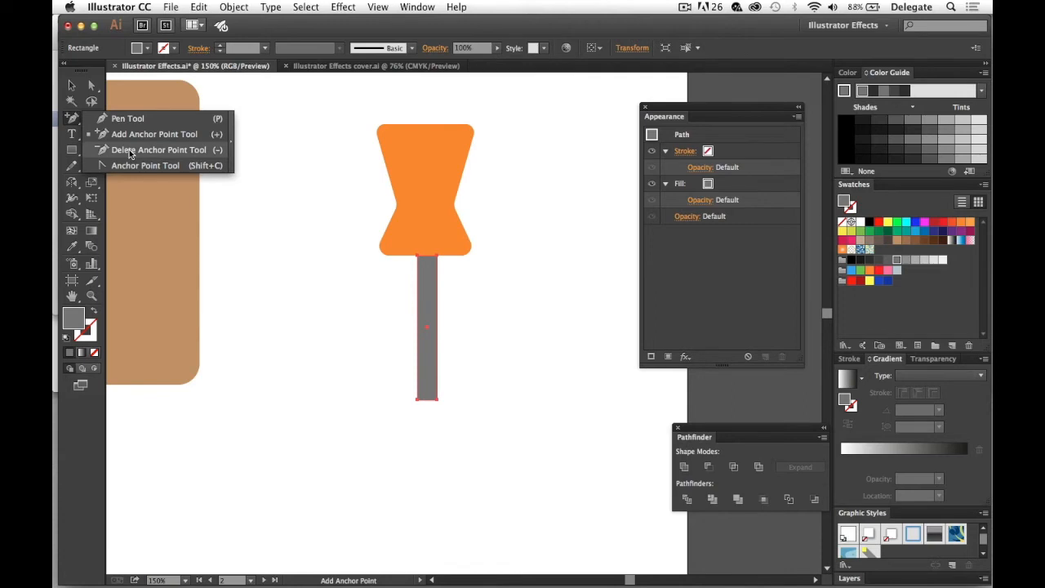
pyautogui.moveTo(131, 154); pyautogui.dragTo(131, 154)
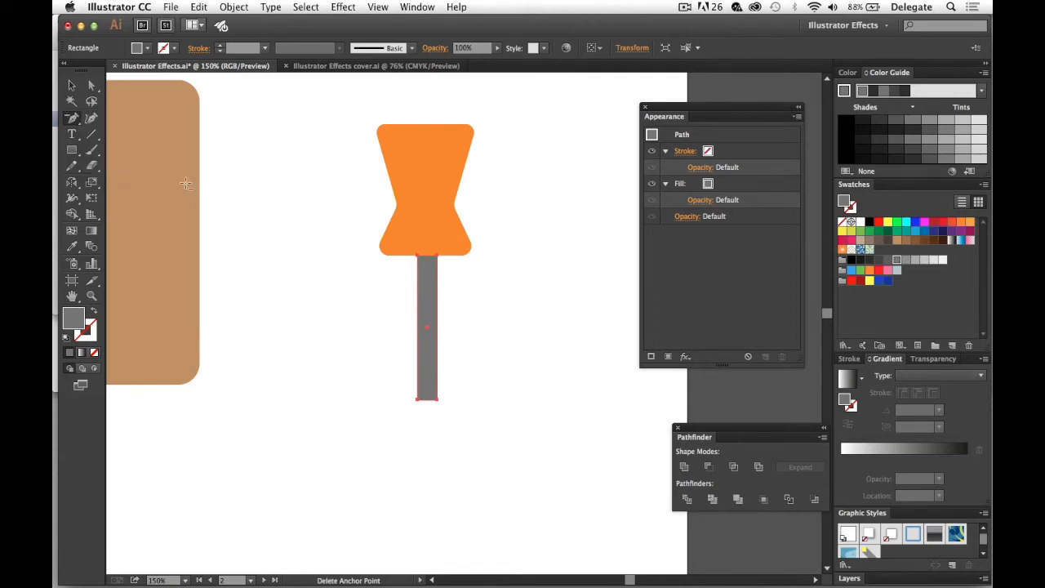
pyautogui.click(437, 399)
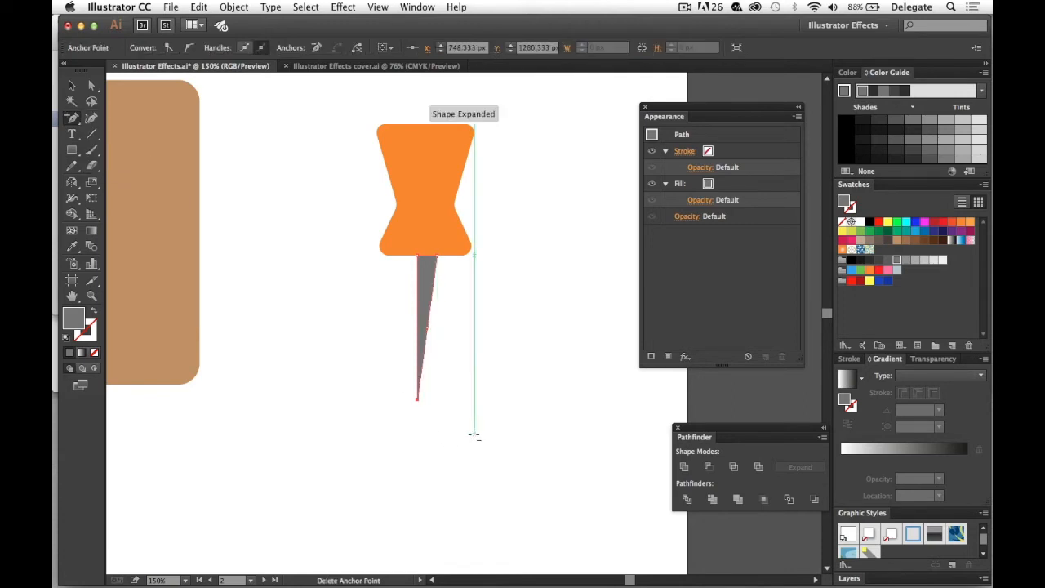
pyautogui.press('a')
pyautogui.click(418, 401)
pyautogui.moveTo(419, 405); pyautogui.dragTo(424, 399)
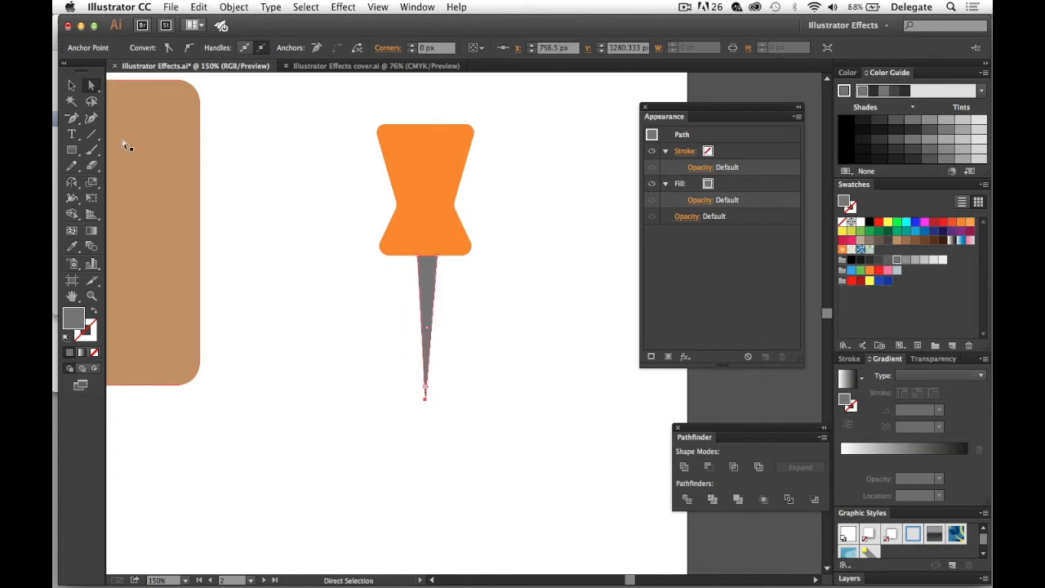
# Select the orange pin head and the grey needle together.
pyautogui.click(72, 85)
pyautogui.click(343, 147)
pyautogui.moveTo(332, 119); pyautogui.dragTo(508, 309)
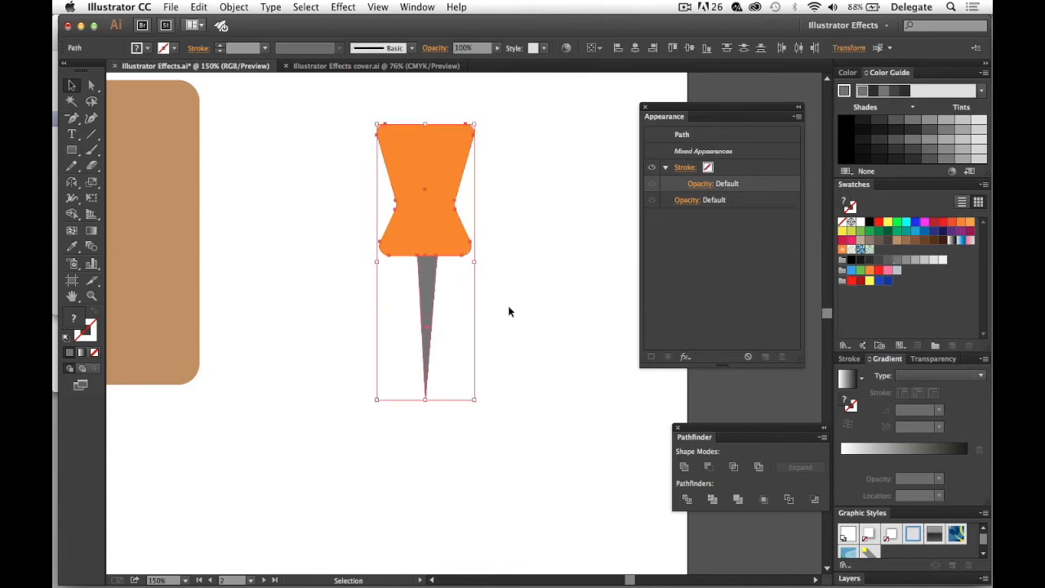
# Group the pushpin's orange head and grey needle and move the group onto the brown rounded square.
pyautogui.press('super+g')
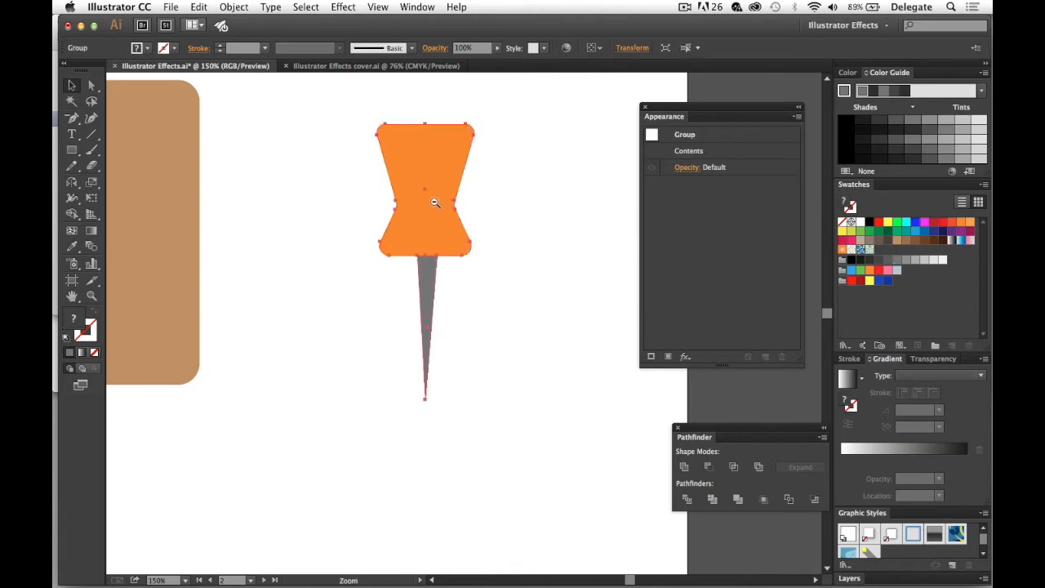
pyautogui.press('super+minus')
pyautogui.moveTo(577, 241); pyautogui.dragTo(337, 227)
# Rotate the pushpin group clockwise so its needle points diagonally toward the brown square's lower-left corner, and deselect it.
pyautogui.press('r')
pyautogui.moveTo(364, 200); pyautogui.dragTo(344, 232)
pyautogui.press('v')
pyautogui.click(496, 211)
pyautogui.keyDown('ctrl'); pyautogui.keyDown('alt'); pyautogui.click(451, 215); pyautogui.keyUp('alt'); pyautogui.keyUp('ctrl')
# Add a new black fill to the pushpin group and place it below Contents in the appearance stack.
pyautogui.scroll(3, 413, 252)
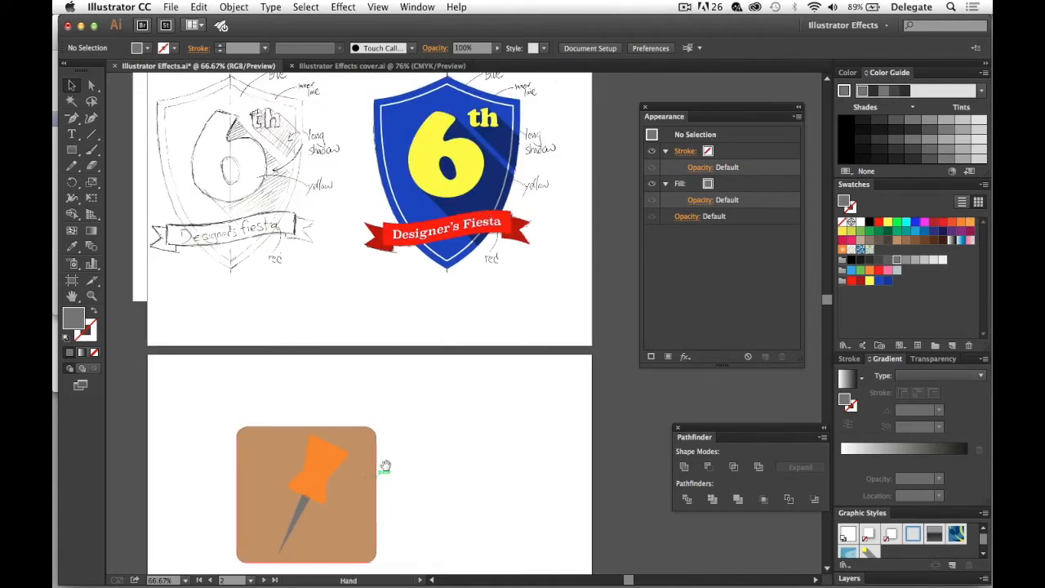
pyautogui.moveTo(381, 466); pyautogui.dragTo(381, 394)
pyautogui.keyDown('super'); pyautogui.click(381, 393); pyautogui.keyUp('super')
pyautogui.keyDown('super'); pyautogui.click(438, 396); pyautogui.keyUp('super')
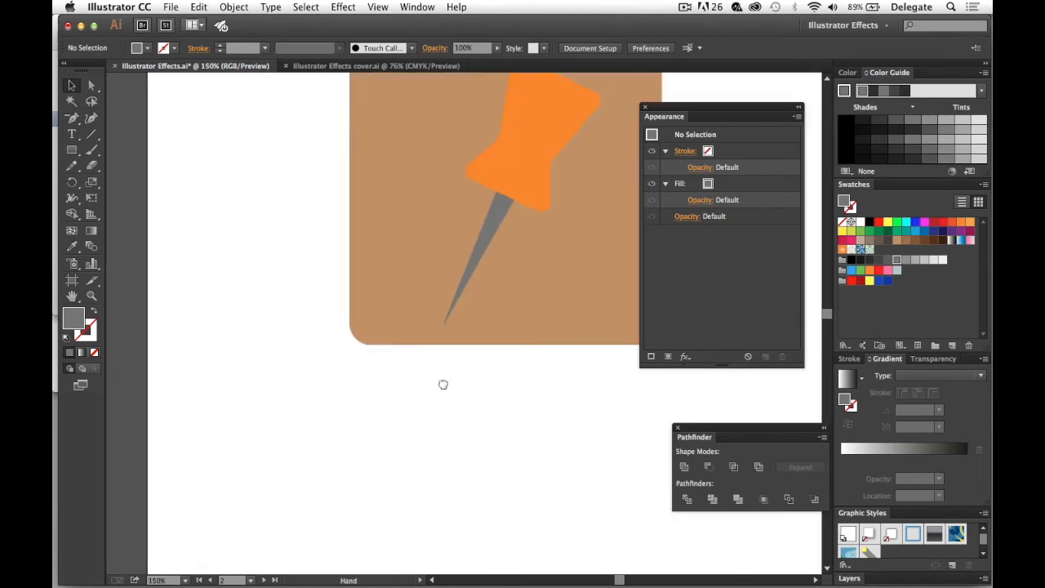
pyautogui.moveTo(465, 362); pyautogui.dragTo(371, 466)
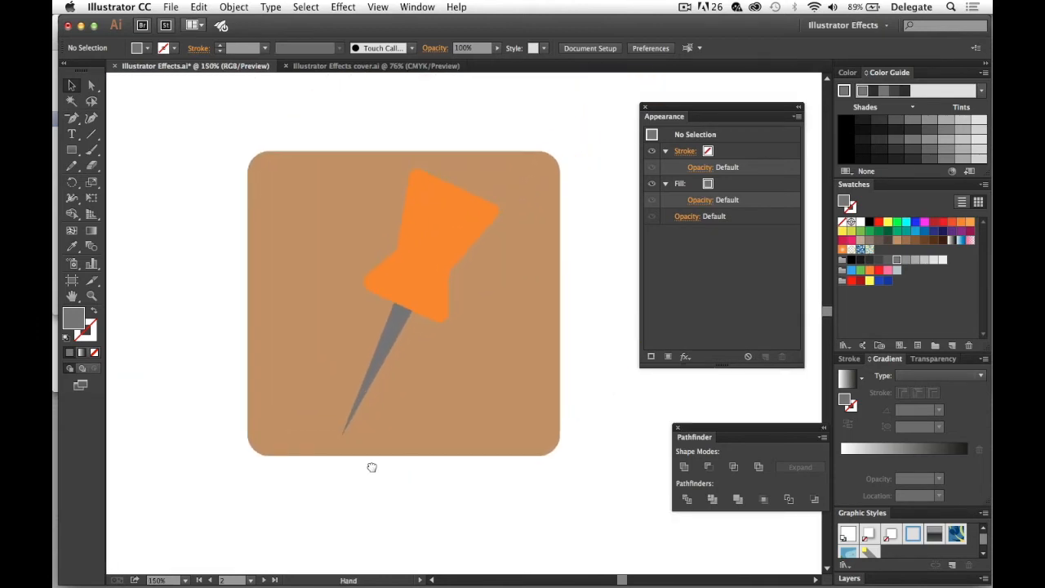
pyautogui.click(421, 260)
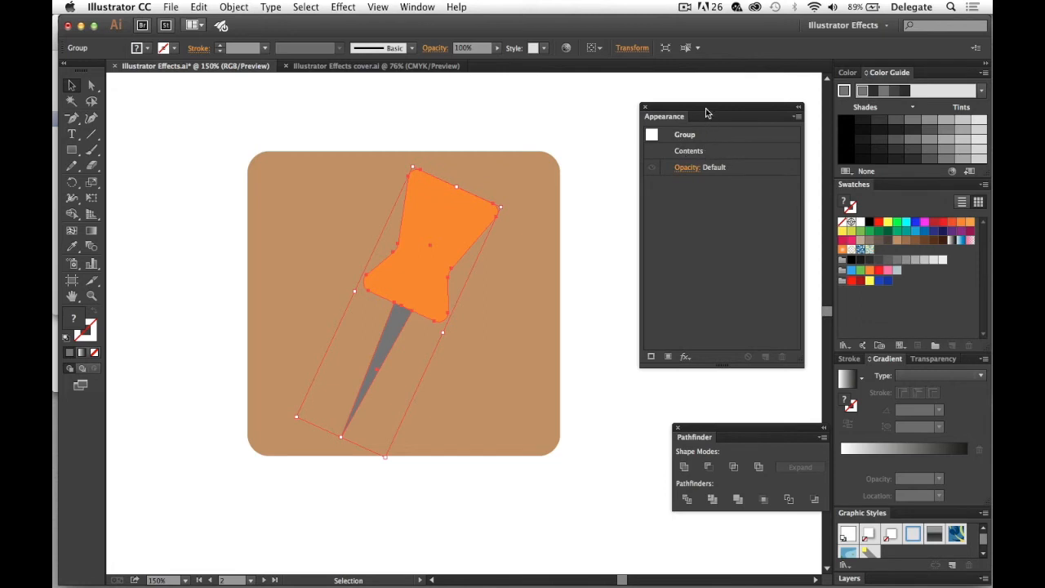
pyautogui.moveTo(707, 113); pyautogui.dragTo(705, 97)
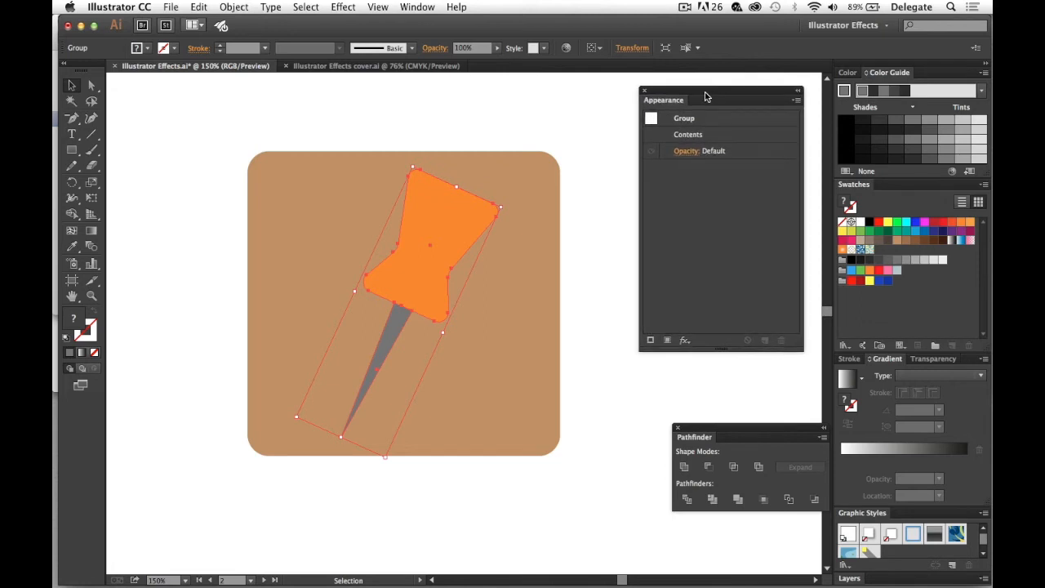
pyautogui.click(668, 340)
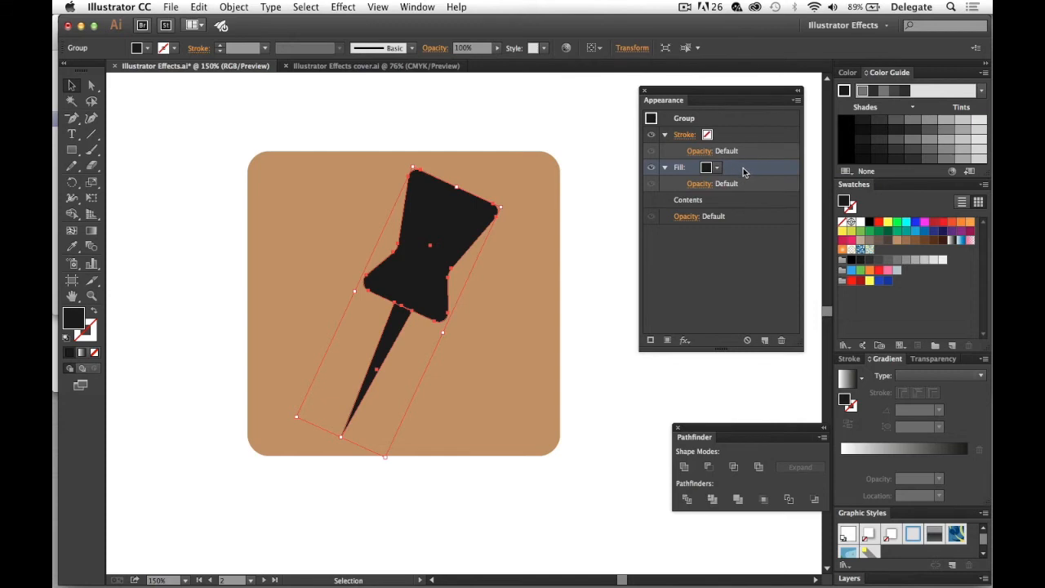
pyautogui.moveTo(743, 171); pyautogui.dragTo(751, 211)
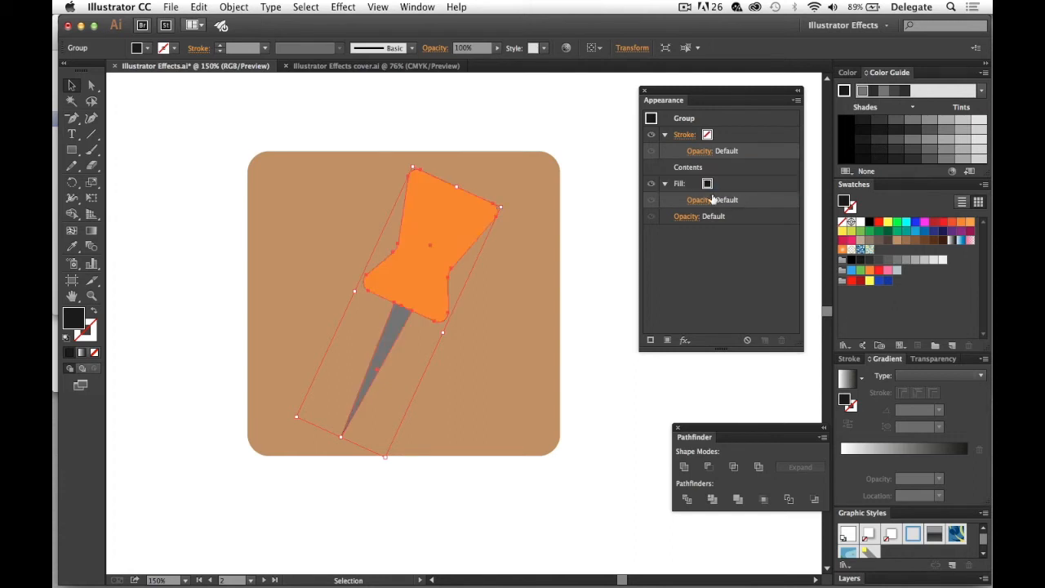
pyautogui.click(685, 340)
pyautogui.moveTo(685, 345)
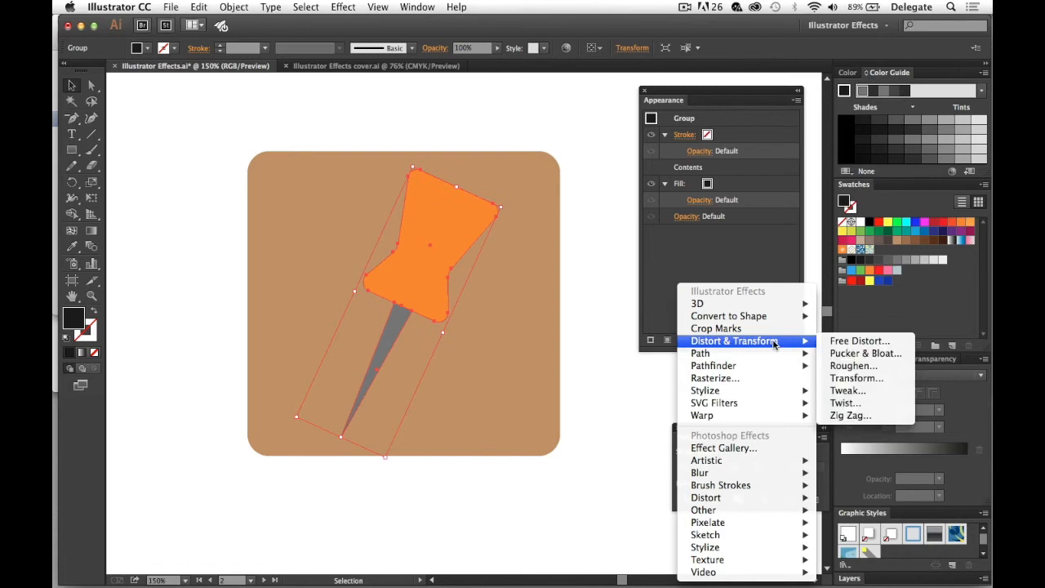
pyautogui.click(856, 378)
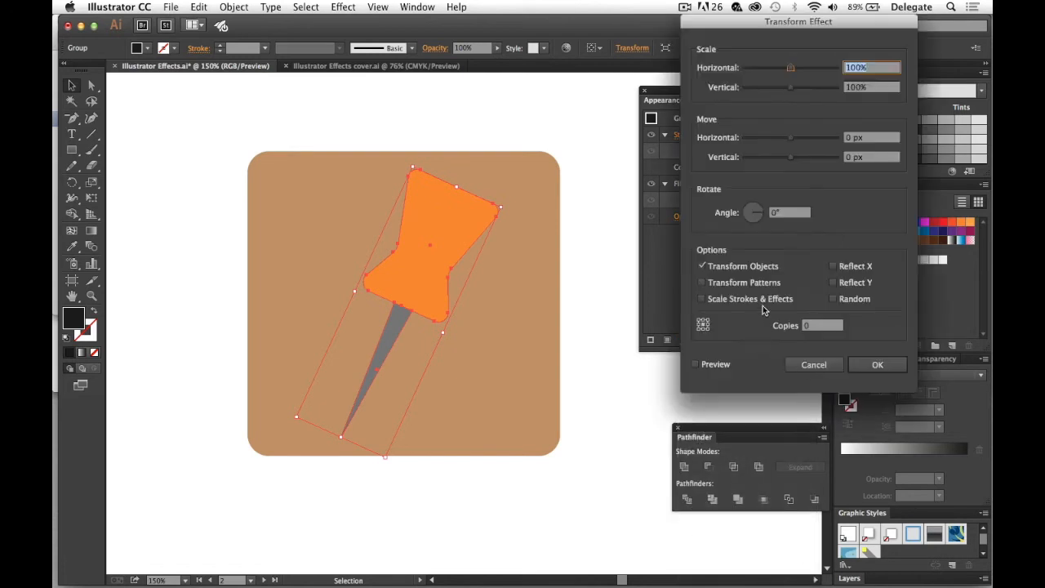
pyautogui.click(854, 138)
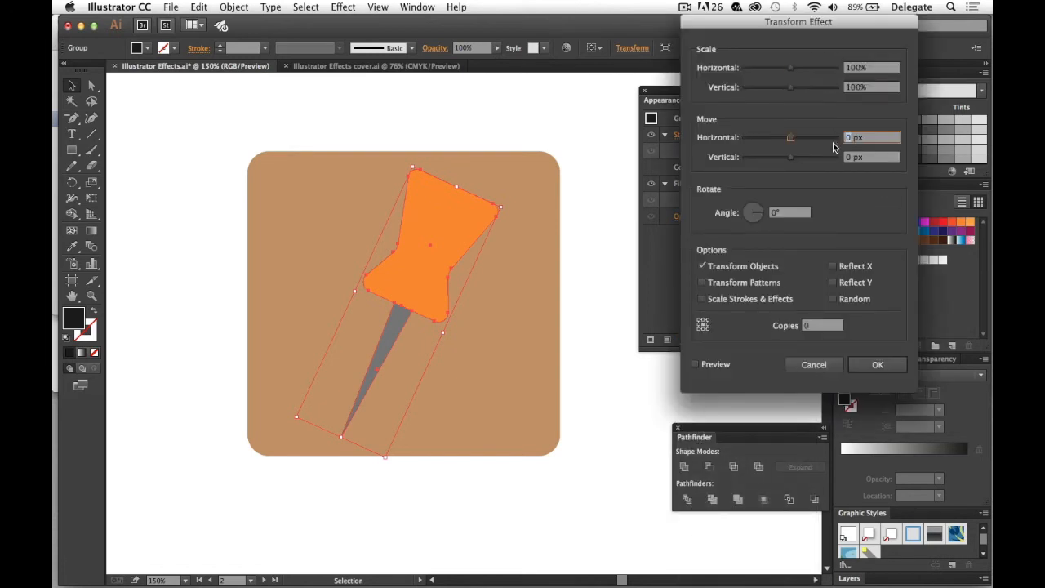
pyautogui.moveTo(875, 138); pyautogui.dragTo(834, 138)
pyautogui.write('5')
pyautogui.moveTo(879, 155); pyautogui.dragTo(828, 159)
pyautogui.write('5')
pyautogui.press('Tab')
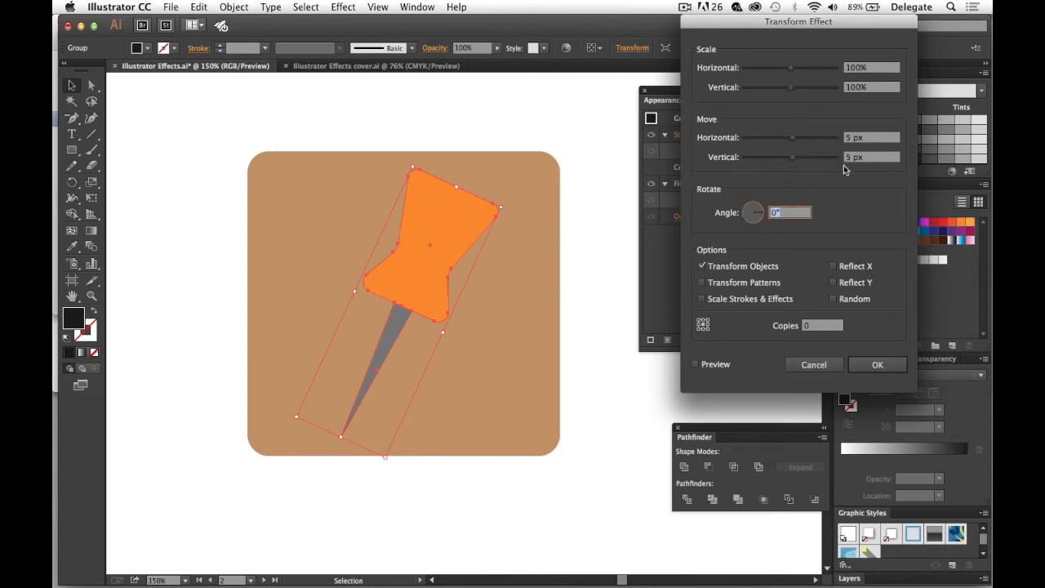
pyautogui.click(695, 365)
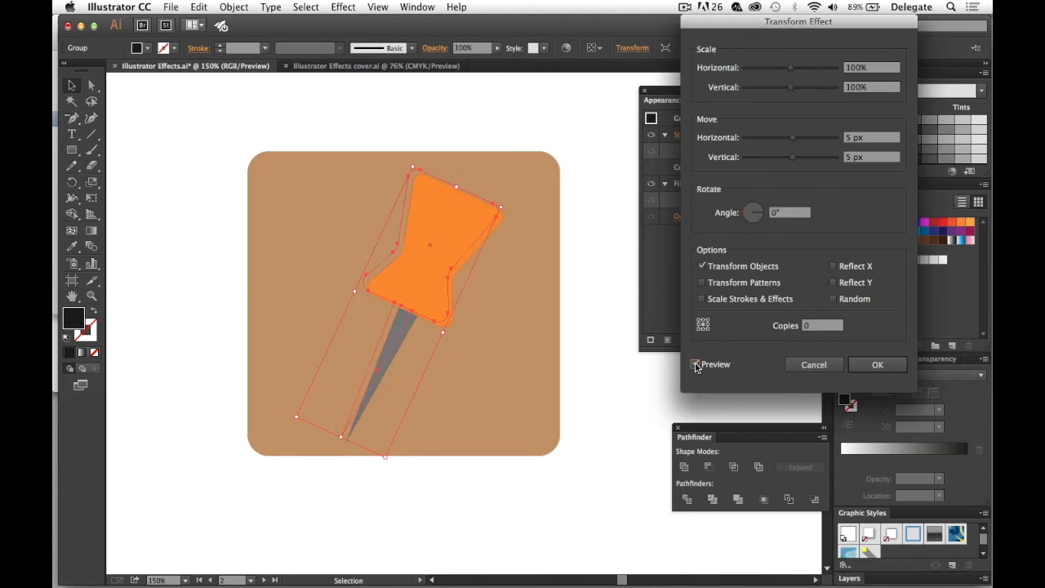
pyautogui.moveTo(776, 24); pyautogui.dragTo(624, 229)
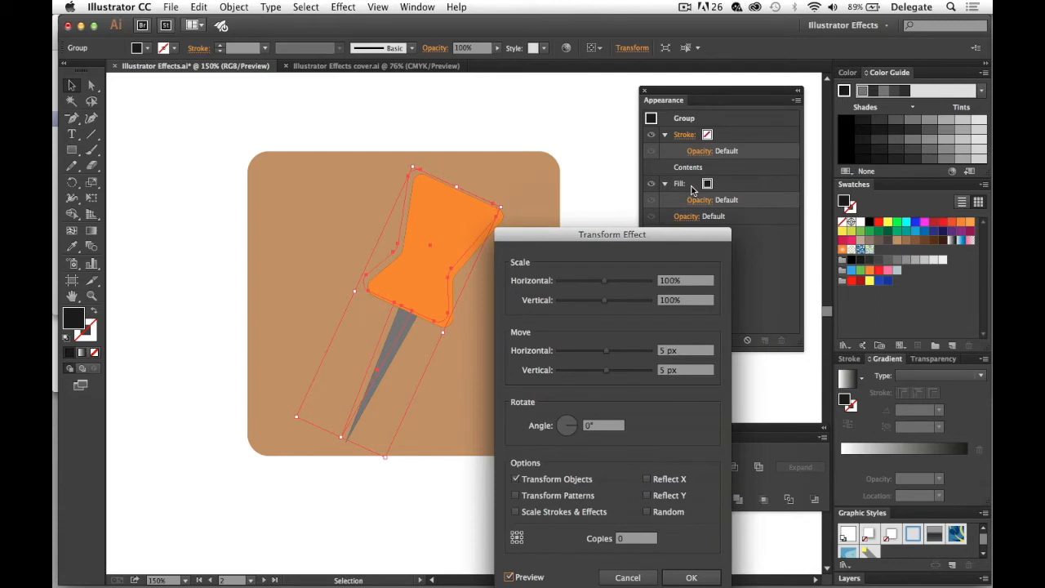
pyautogui.moveTo(625, 255); pyautogui.dragTo(589, 144)
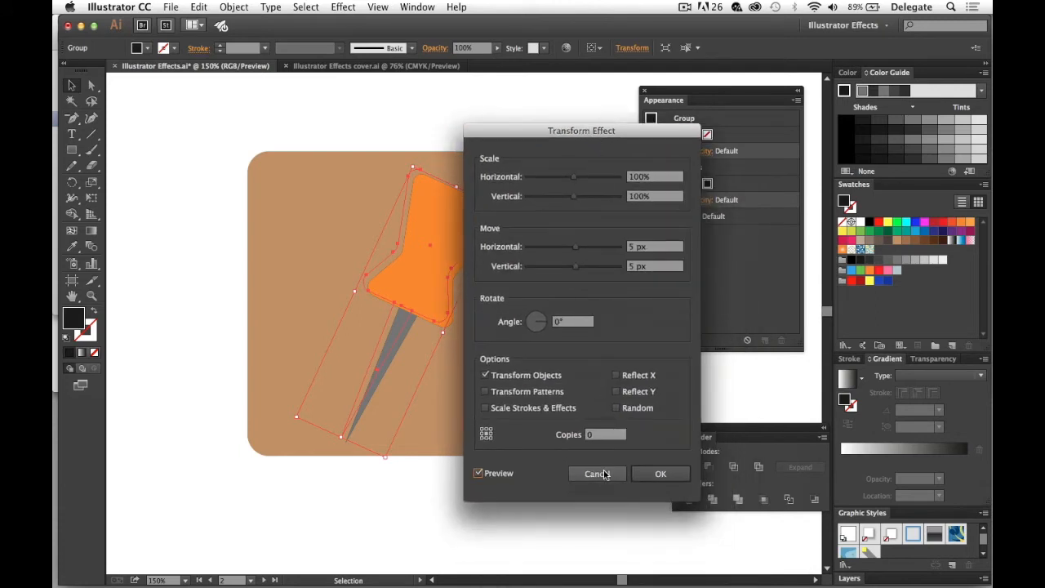
pyautogui.click(594, 470)
# Apply a Transform effect to the group's black fill, moving 5 px horizontally and 5 px vertically with 50 copies.
pyautogui.click(732, 190)
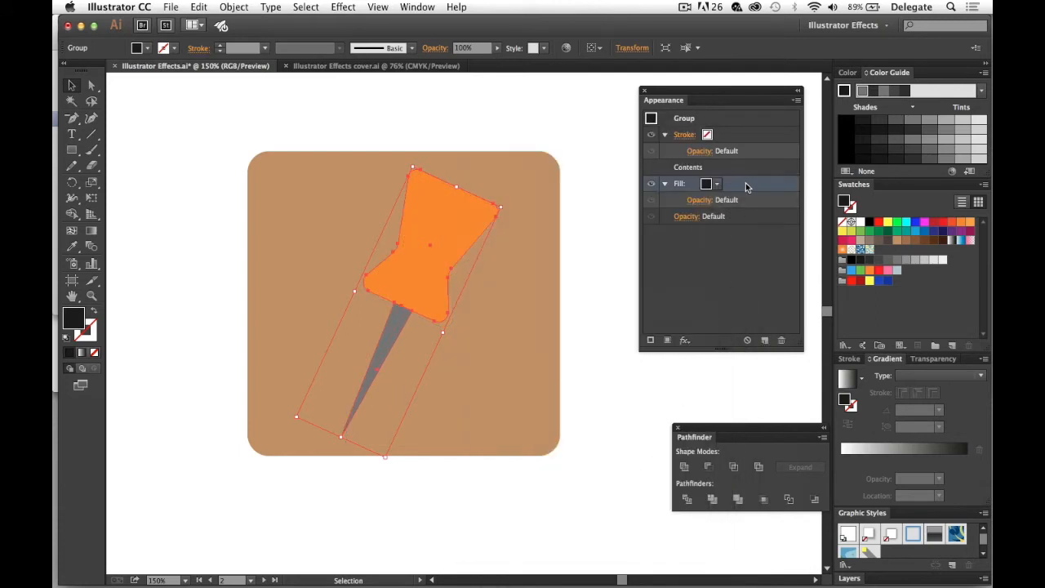
pyautogui.click(684, 341)
pyautogui.moveTo(685, 343)
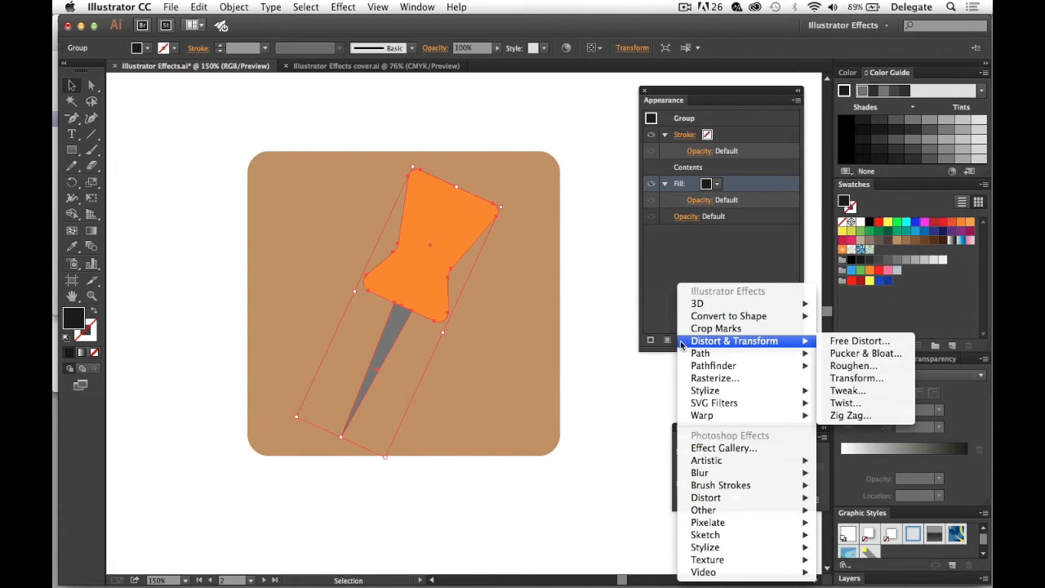
pyautogui.click(875, 378)
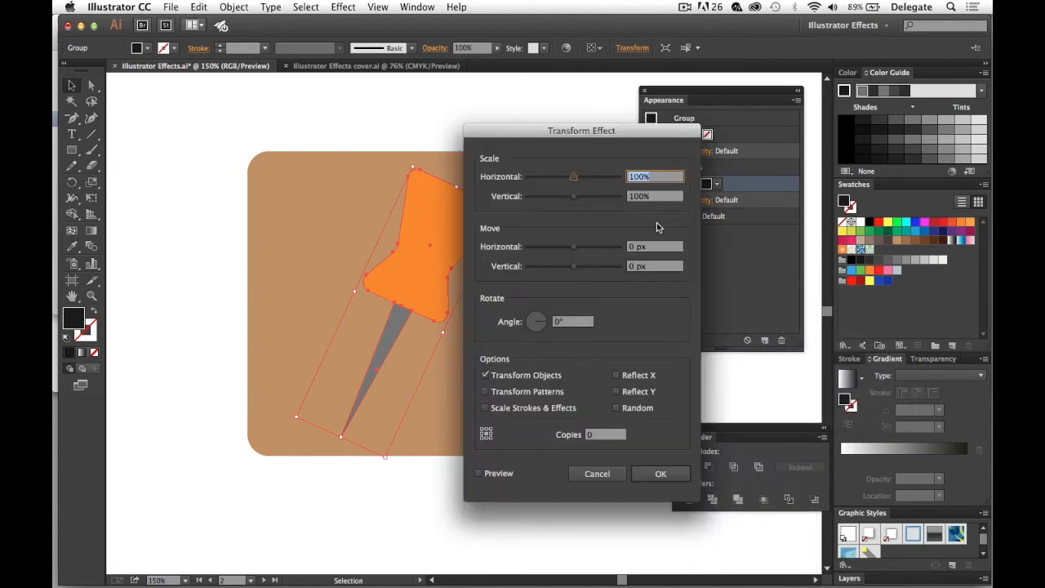
pyautogui.doubleClick(632, 247)
pyautogui.write('5')
pyautogui.doubleClick(636, 267)
pyautogui.write('5')
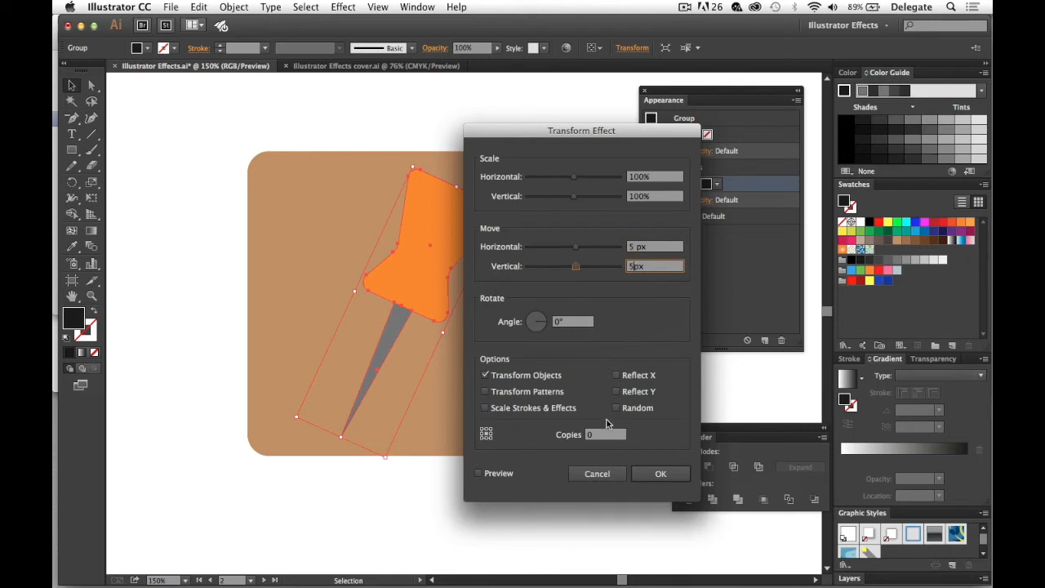
pyautogui.click(479, 474)
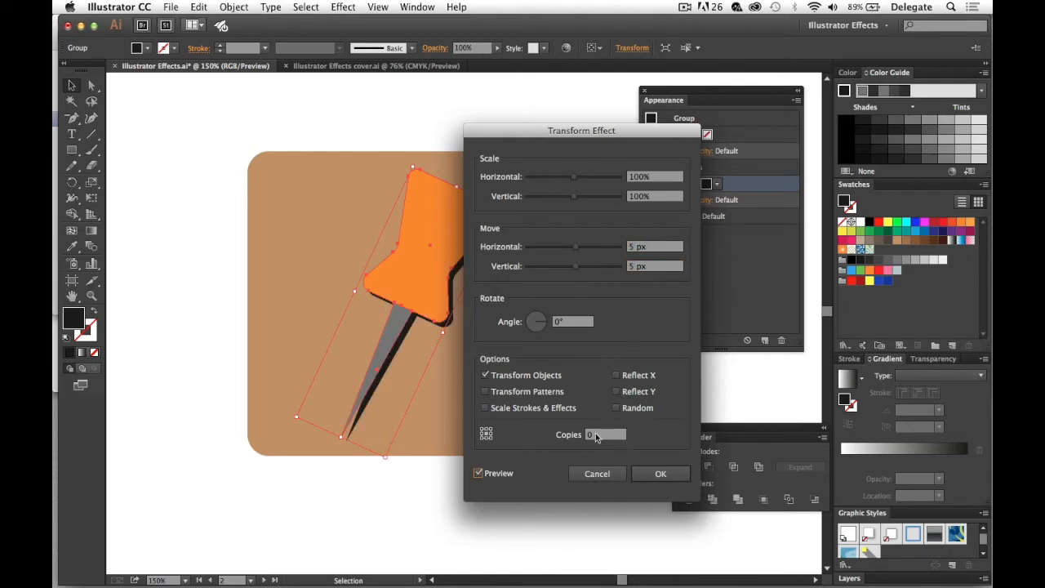
pyautogui.doubleClick(600, 433)
pyautogui.write('50')
pyautogui.click(649, 473)
# Duplicate the pushpin group to the right of the brown square and hide the copy's black fill.
pyautogui.press('space')
pyautogui.moveTo(567, 367); pyautogui.dragTo(561, 243)
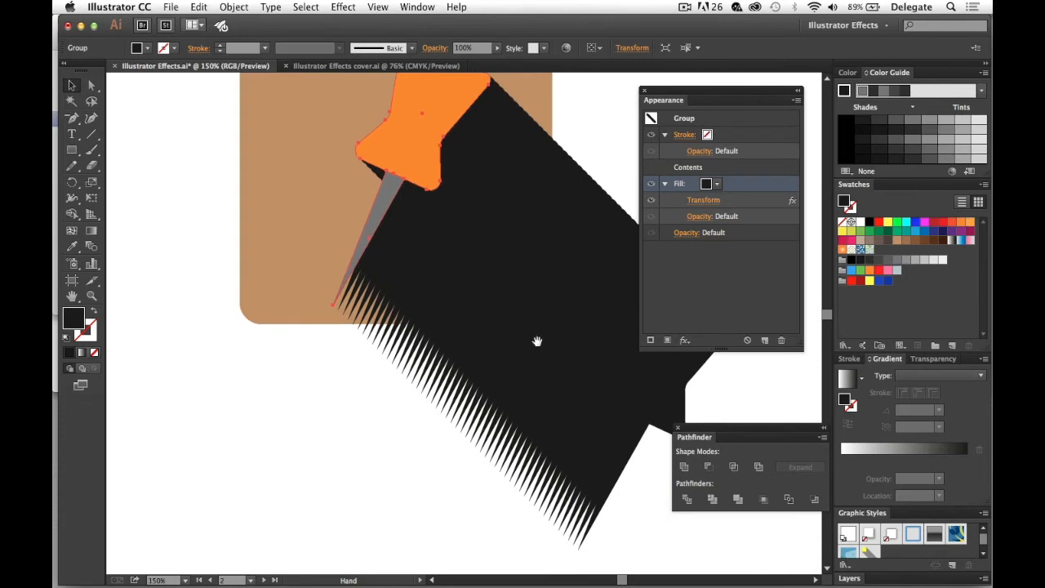
pyautogui.press('super+space')
pyautogui.moveTo(544, 274); pyautogui.dragTo(485, 344)
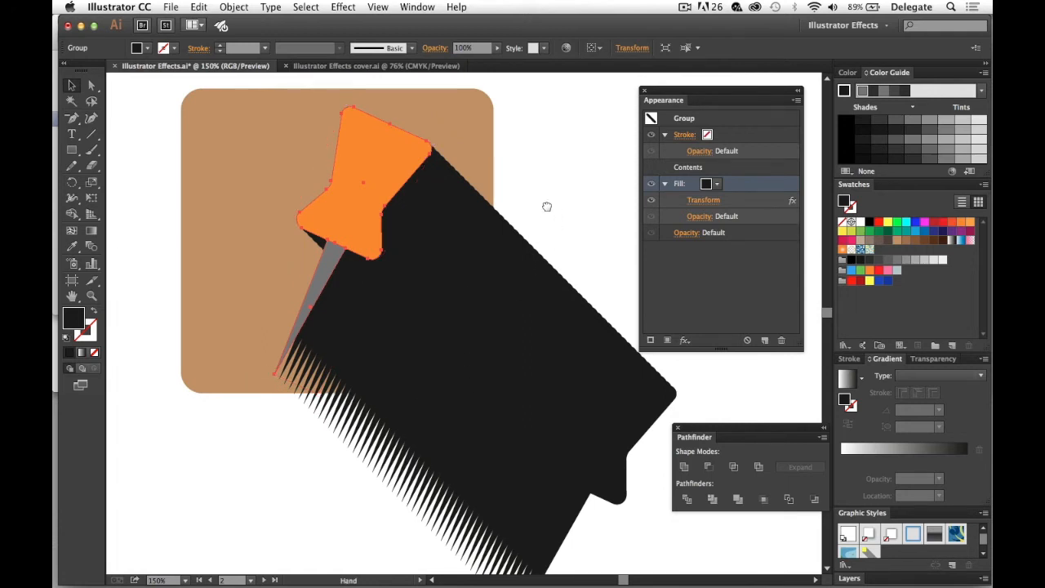
pyautogui.moveTo(550, 205); pyautogui.dragTo(528, 206)
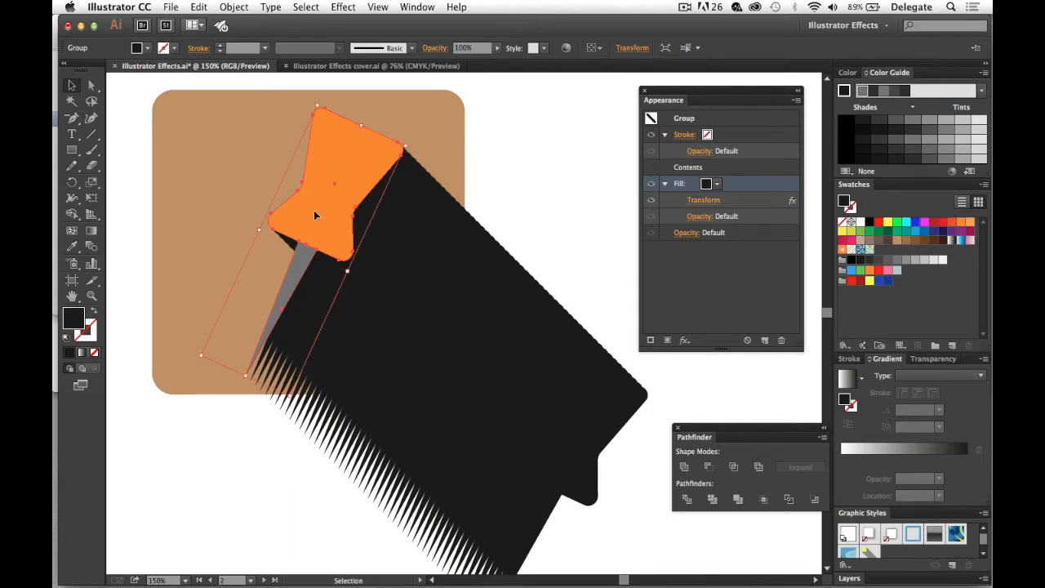
pyautogui.moveTo(312, 210); pyautogui.dragTo(560, 203)
pyautogui.moveTo(520, 175); pyautogui.dragTo(574, 191)
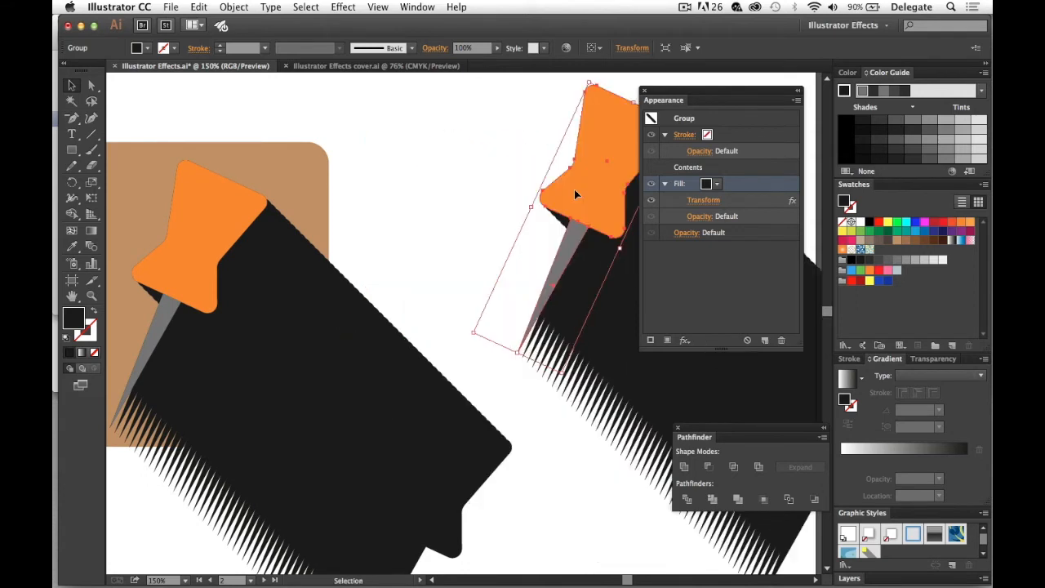
pyautogui.click(652, 184)
# Edit the original pushpin's Transform effect to move 10 px horizontally and 10 px vertically, with the preview on.
pyautogui.moveTo(455, 202); pyautogui.dragTo(641, 132)
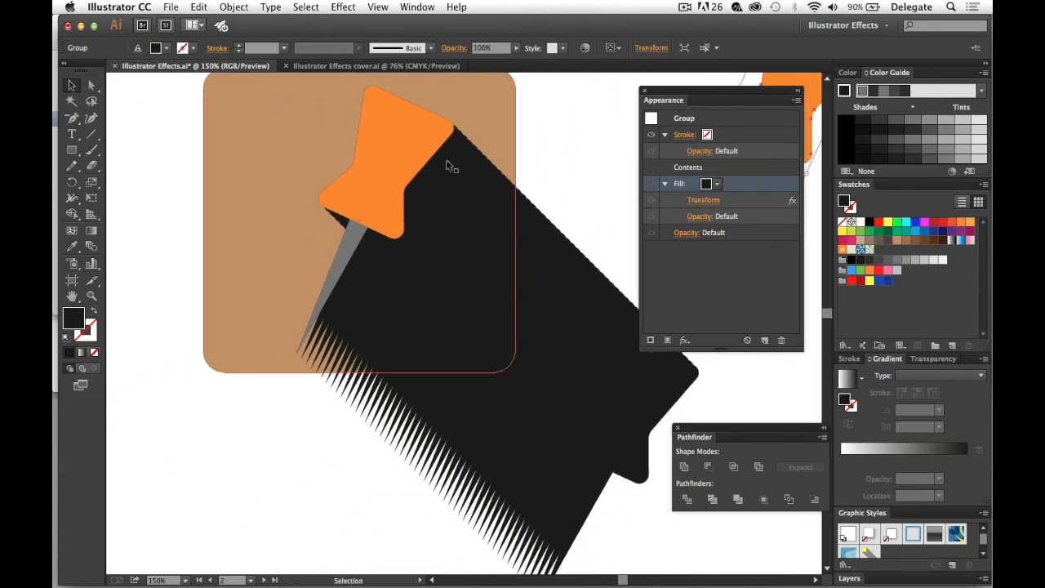
pyautogui.click(376, 174)
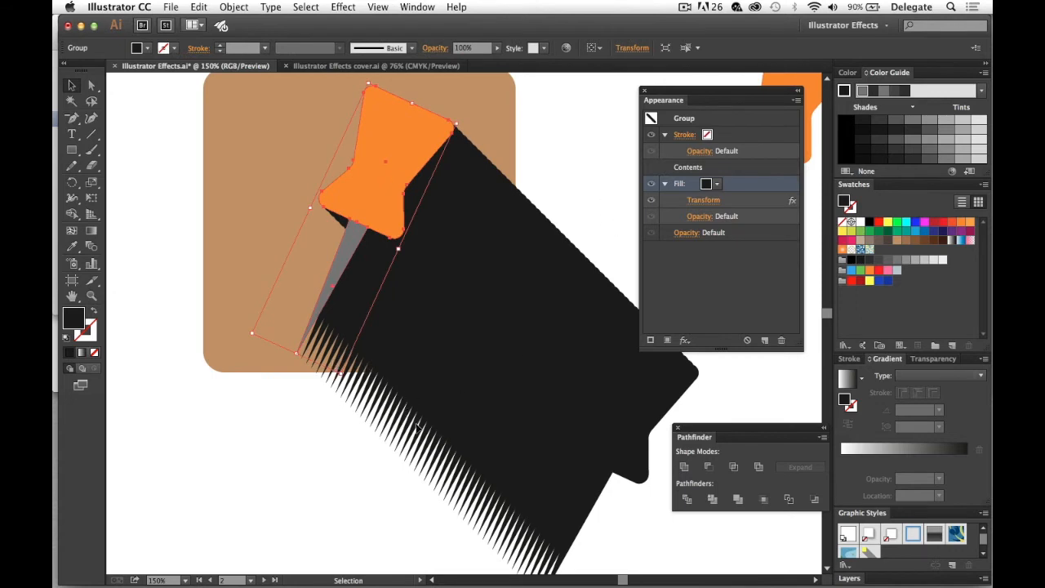
pyautogui.click(708, 202)
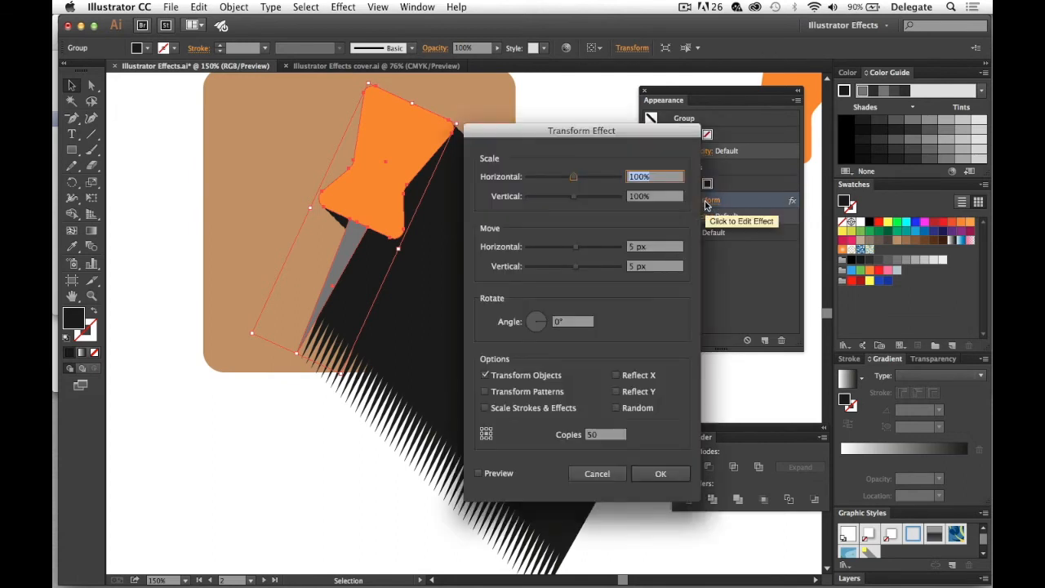
pyautogui.click(650, 247)
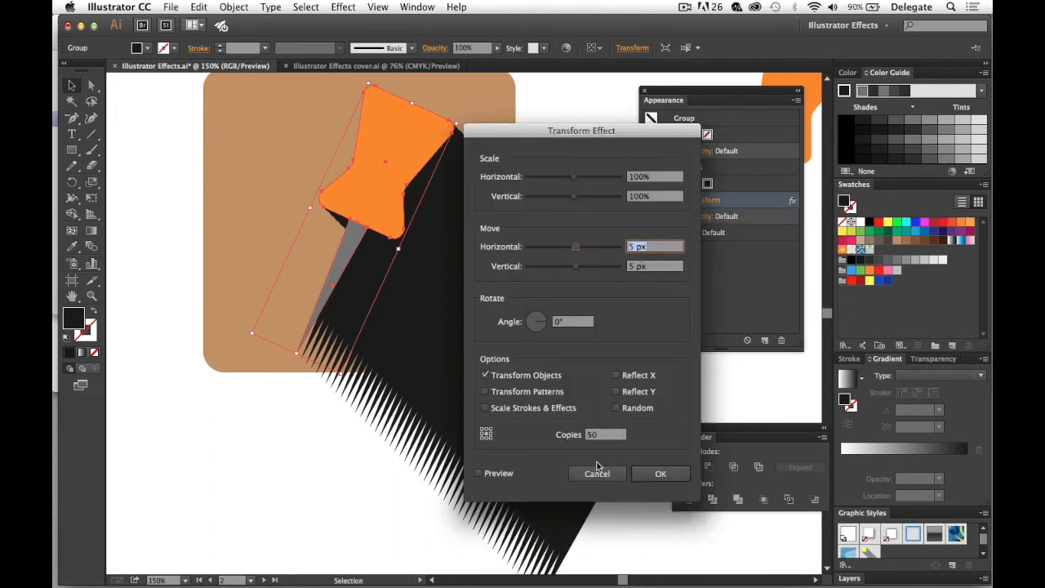
pyautogui.write('10')
pyautogui.moveTo(675, 572)
pyautogui.press('Tab')
pyautogui.write('10')
pyautogui.press('Tab')
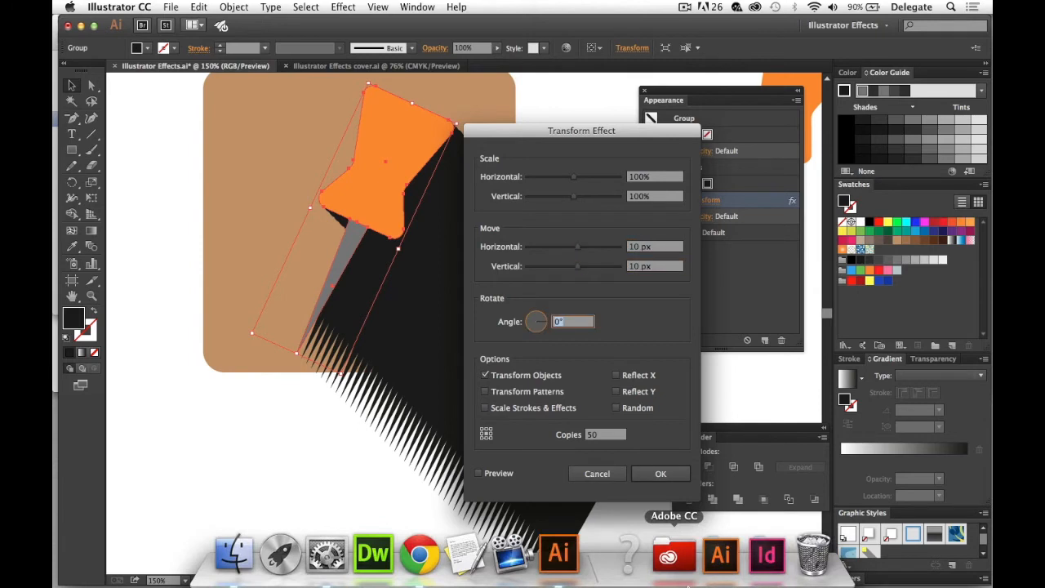
pyautogui.click(479, 474)
# Set the Transform effect's number of copies to 16 and apply the change.
pyautogui.doubleClick(602, 435)
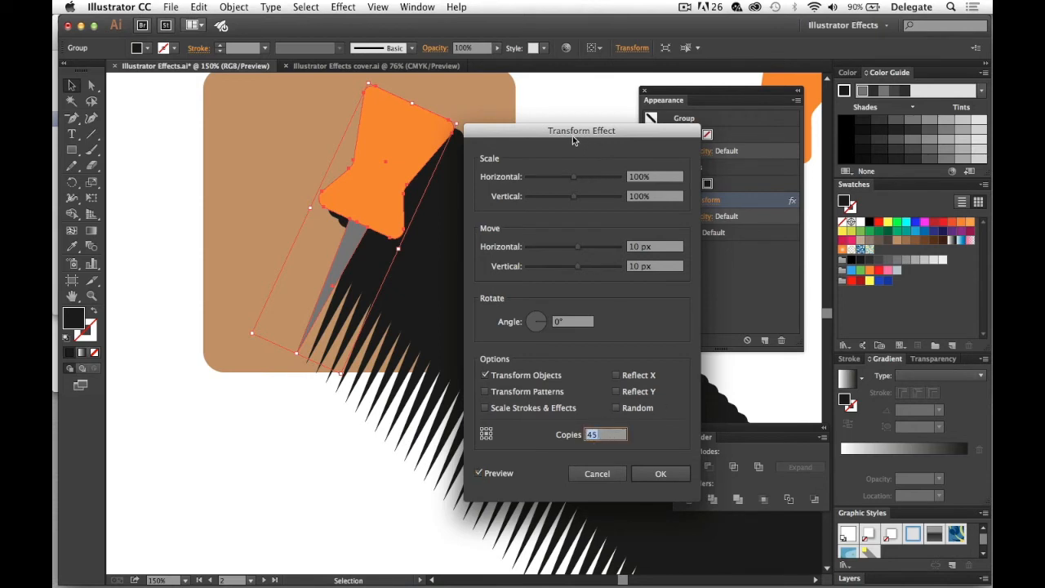
pyautogui.moveTo(533, 137); pyautogui.dragTo(677, 115)
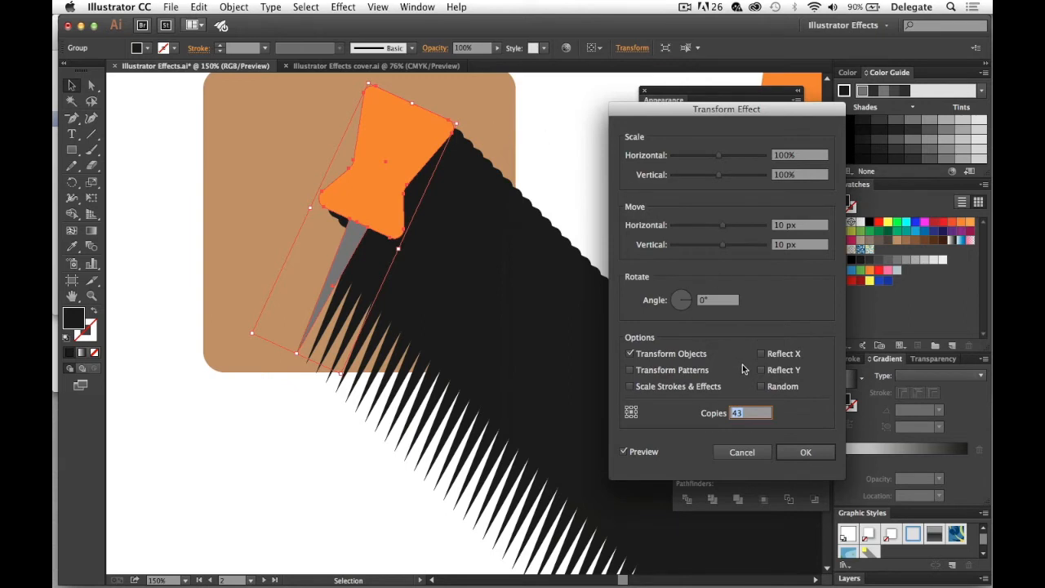
pyautogui.write('10')
pyautogui.press('Tab')
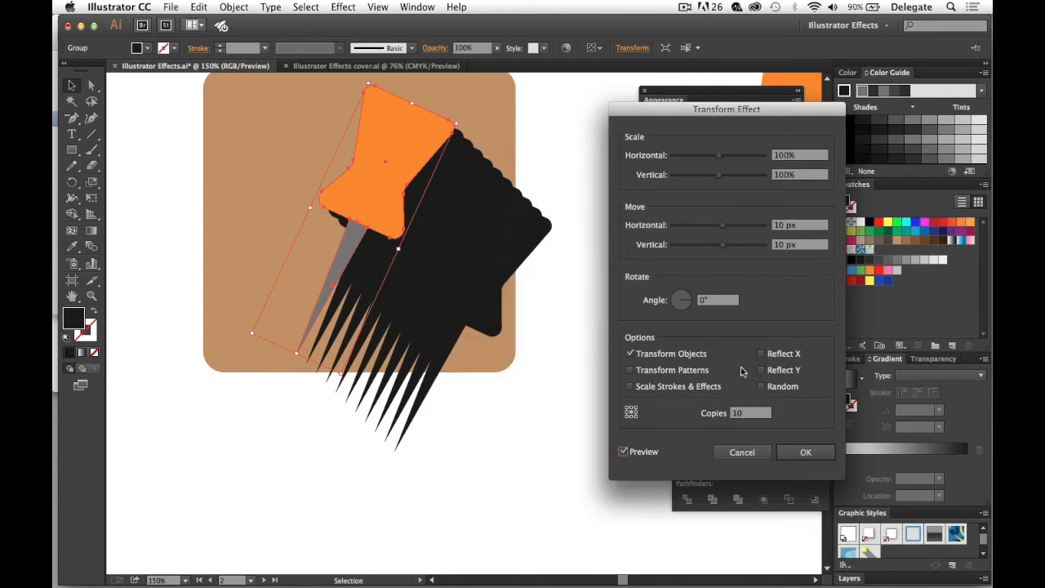
pyautogui.moveTo(745, 414); pyautogui.dragTo(715, 412)
pyautogui.press('Up')
pyautogui.press('Up')
pyautogui.press('Up')
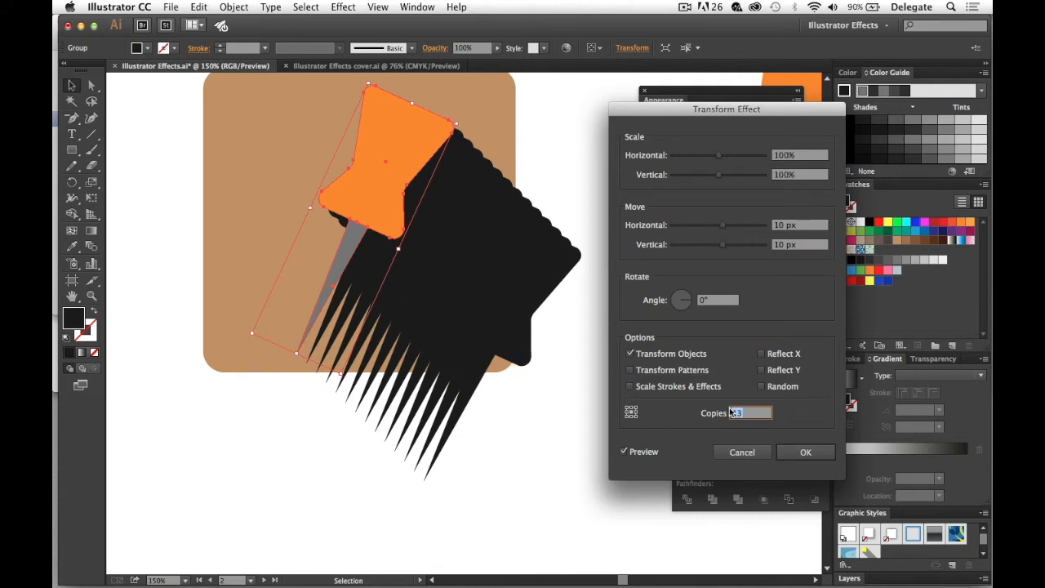
pyautogui.press('Up')
pyautogui.press('Up')
pyautogui.press('Up')
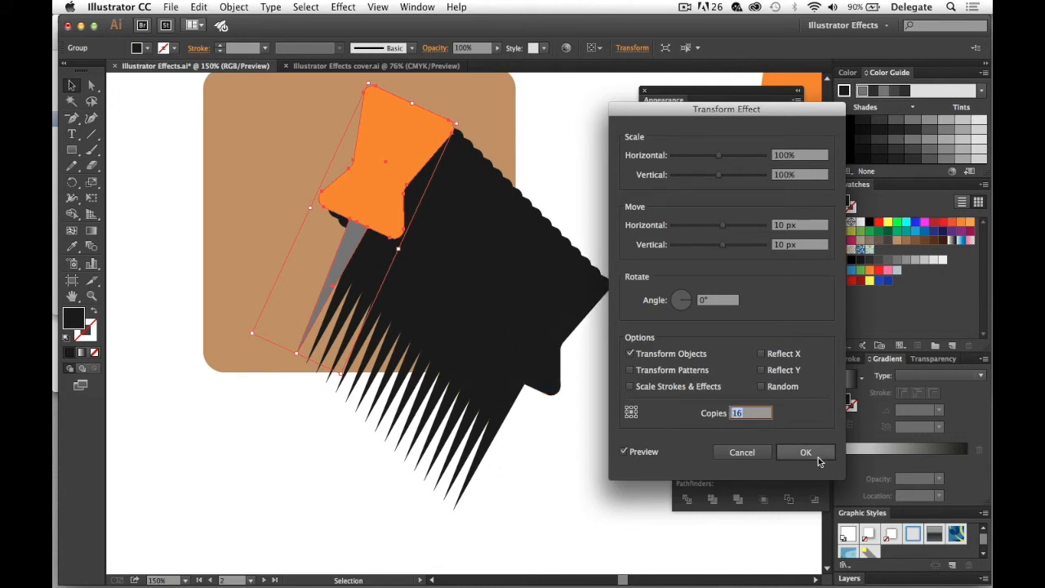
pyautogui.click(806, 452)
pyautogui.press('space')
pyautogui.moveTo(477, 181); pyautogui.dragTo(489, 225)
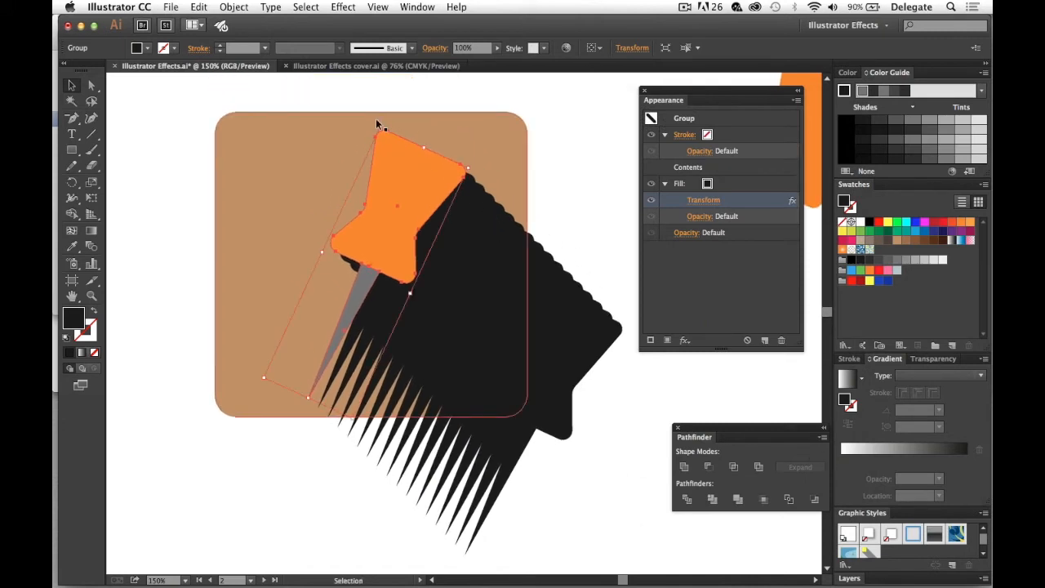
# Rotate the original pushpin group slightly clockwise and merge its expanded appearance into one united shape.
pyautogui.moveTo(379, 124)
pyautogui.mouseDown()
pyautogui.moveTo(389, 119)
pyautogui.moveTo(349, 123)
pyautogui.moveTo(448, 156)
pyautogui.moveTo(431, 137)
pyautogui.moveTo(388, 125)
pyautogui.mouseUp()
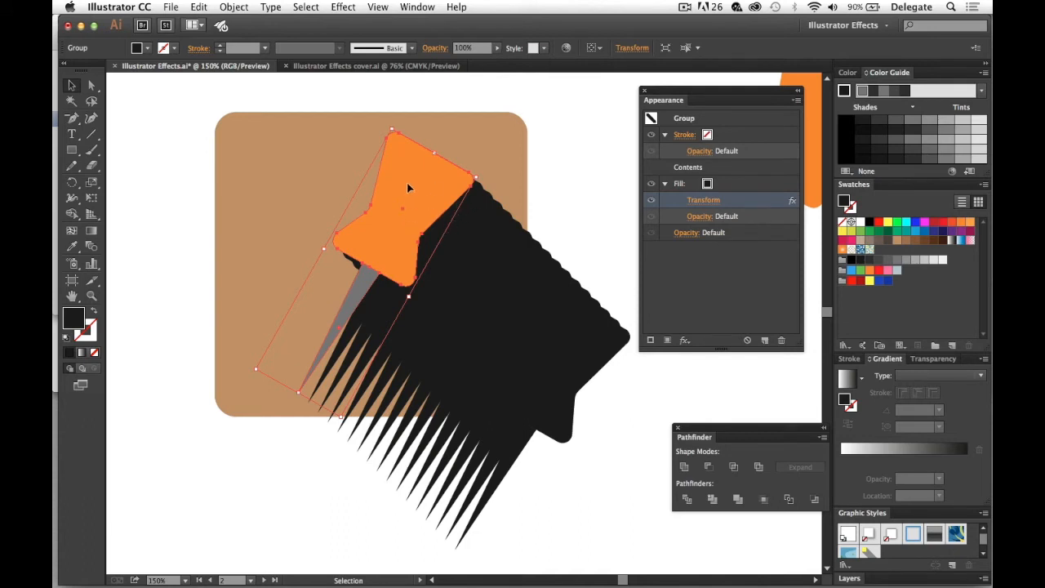
pyautogui.click(233, 6)
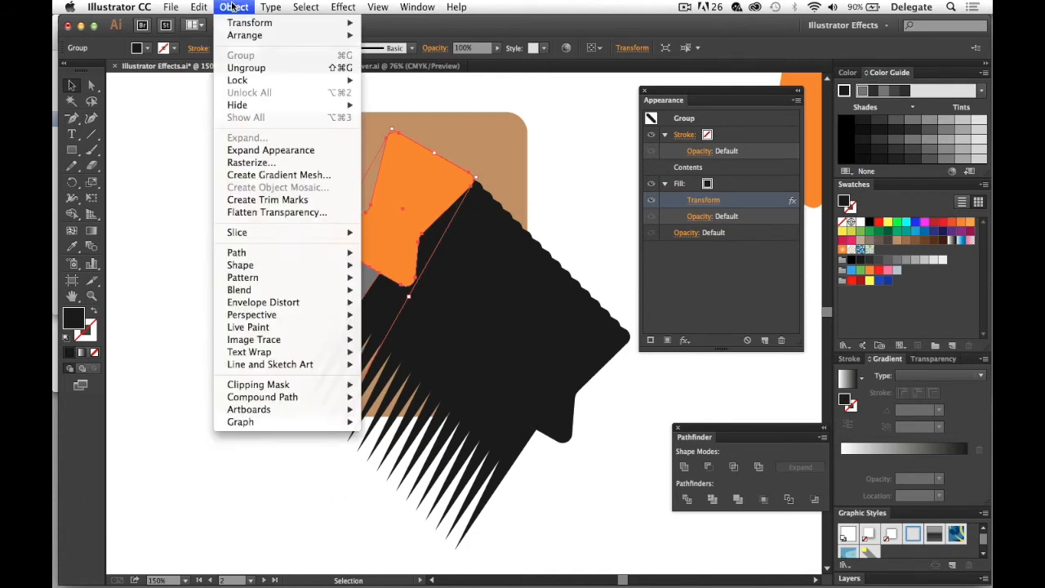
pyautogui.click(287, 151)
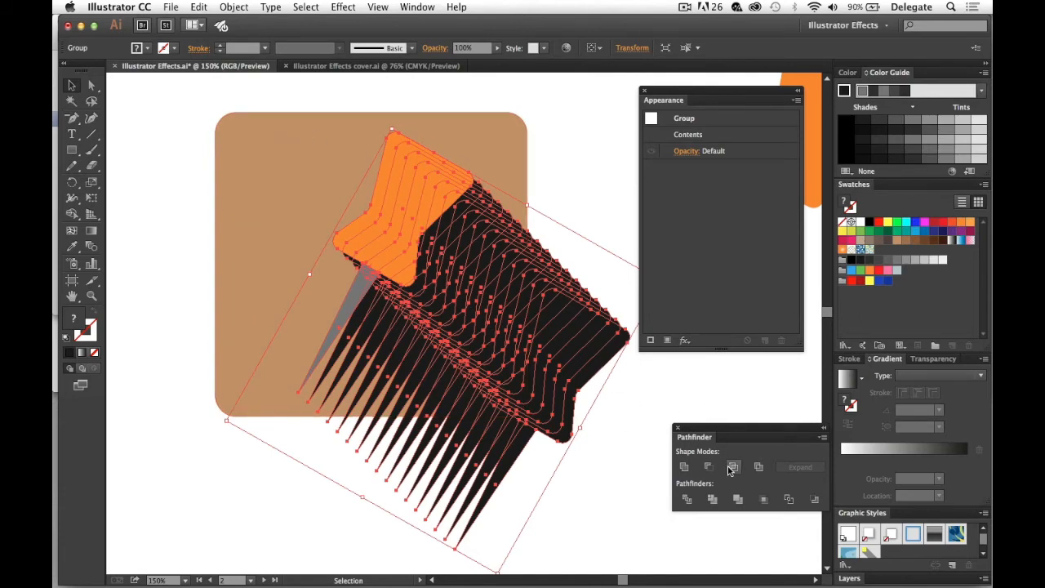
pyautogui.click(685, 467)
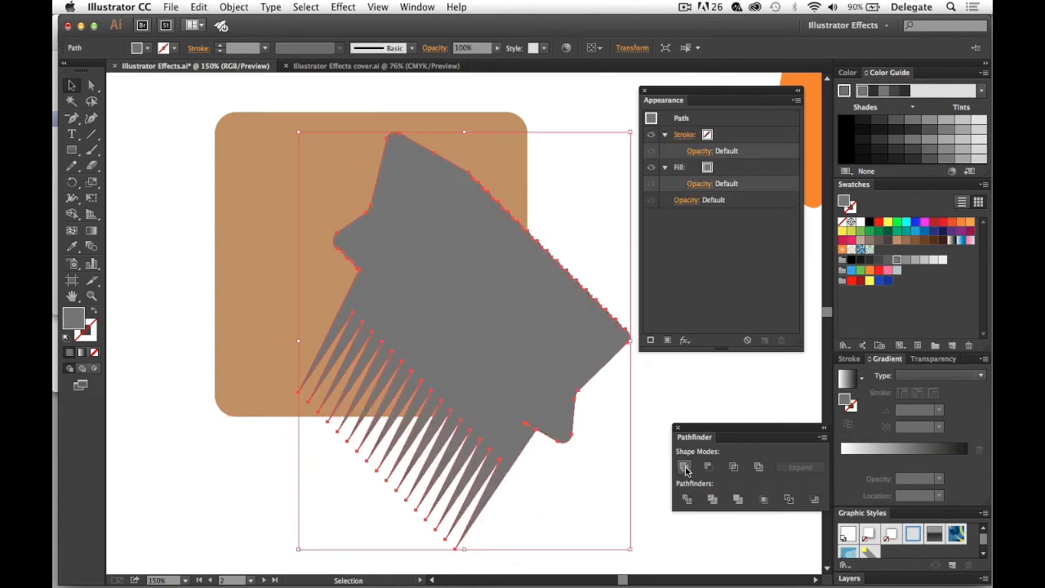
pyautogui.click(571, 194)
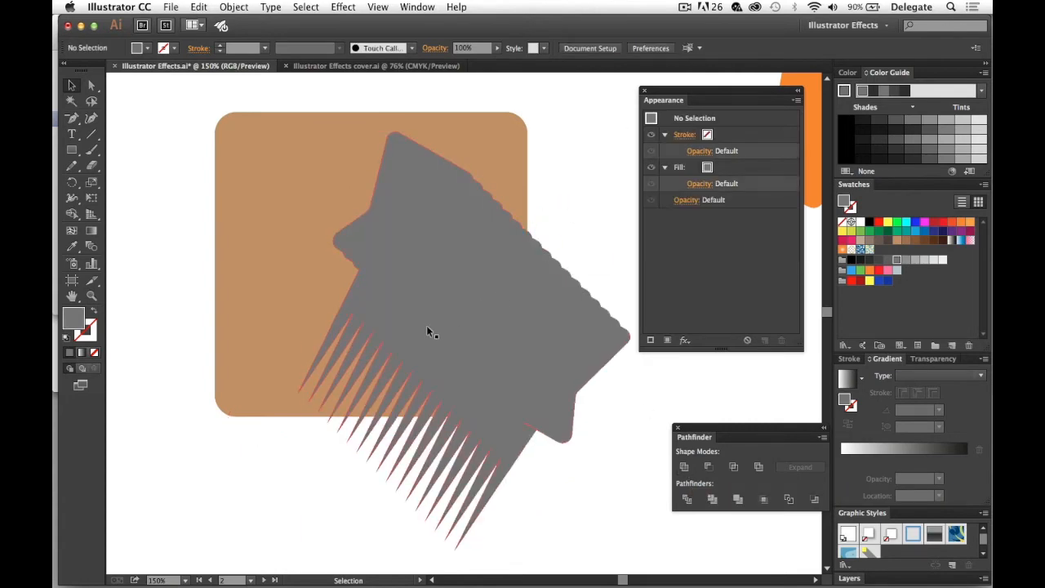
# Lasso the anchor points of the jagged spikes along the merged shape's lower edge and remove them, leaving a straight edge.
pyautogui.keyDown('super'); pyautogui.click(485, 366); pyautogui.keyUp('super')
pyautogui.moveTo(455, 356); pyautogui.dragTo(507, 242)
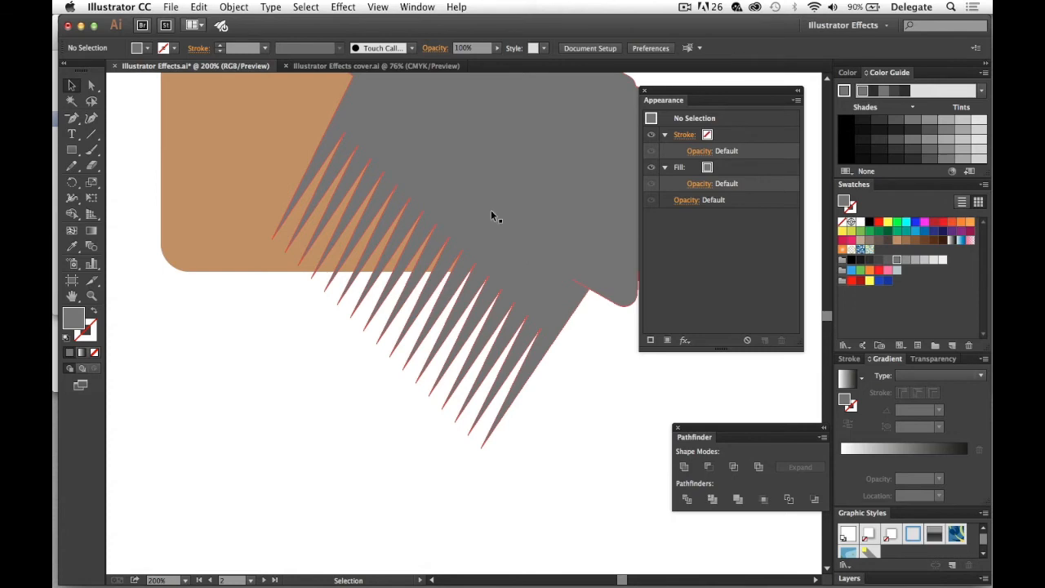
pyautogui.click(92, 102)
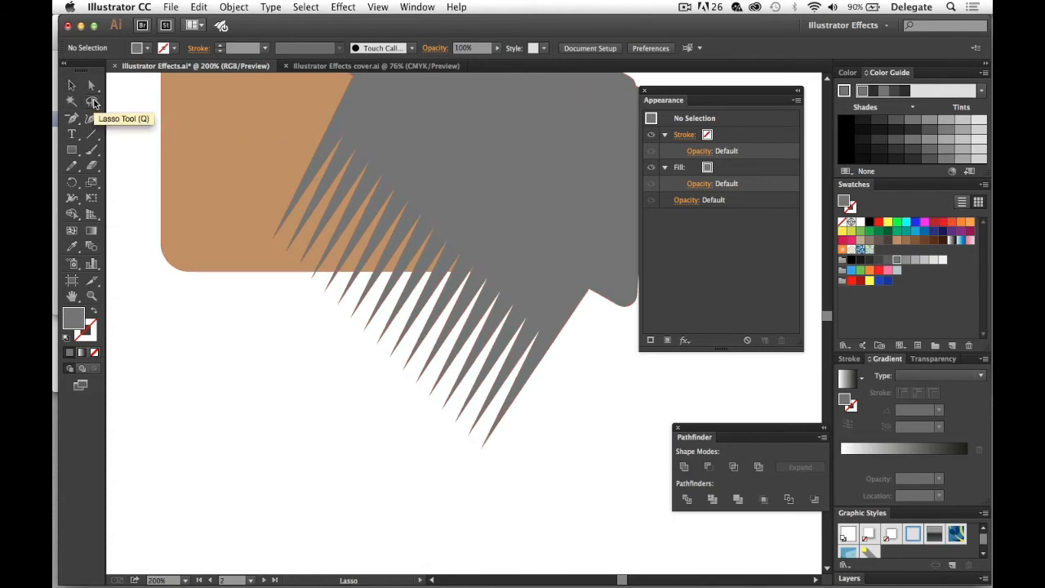
pyautogui.moveTo(343, 119)
pyautogui.mouseDown()
pyautogui.moveTo(286, 231)
pyautogui.moveTo(281, 267)
pyautogui.moveTo(416, 430)
pyautogui.moveTo(467, 446)
pyautogui.moveTo(547, 345)
pyautogui.moveTo(547, 304)
pyautogui.moveTo(430, 202)
pyautogui.moveTo(394, 162)
pyautogui.moveTo(382, 124)
pyautogui.moveTo(348, 118)
pyautogui.mouseUp()
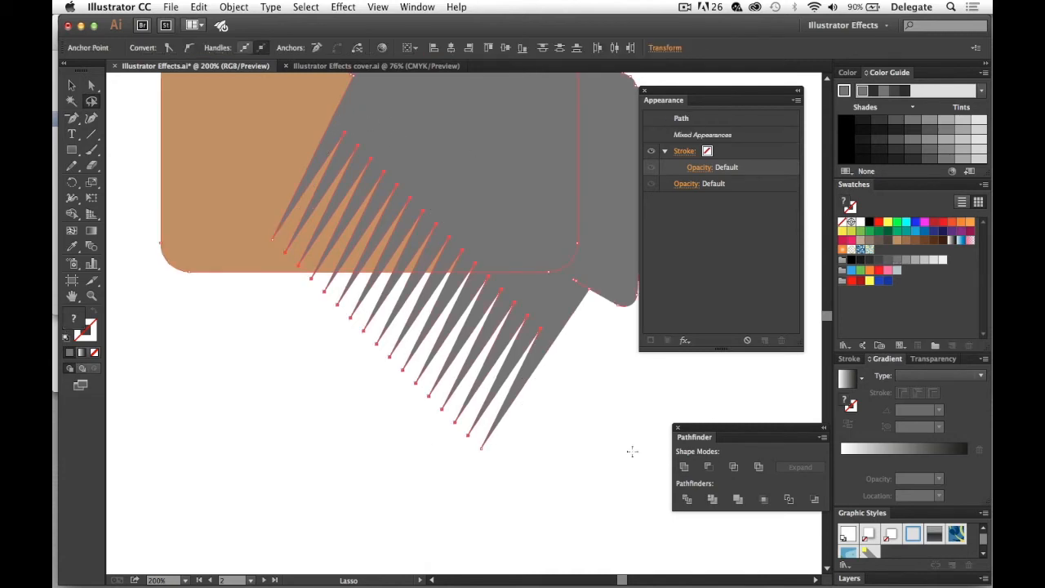
pyautogui.moveTo(552, 328)
pyautogui.mouseDown()
pyautogui.moveTo(525, 435)
pyautogui.moveTo(526, 425)
pyautogui.mouseUp()
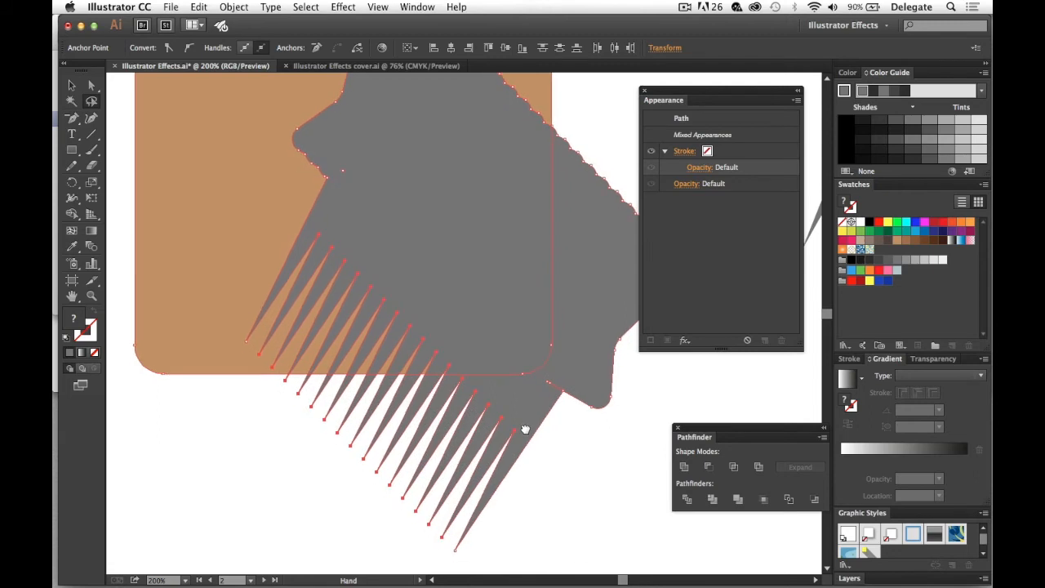
pyautogui.click(317, 47)
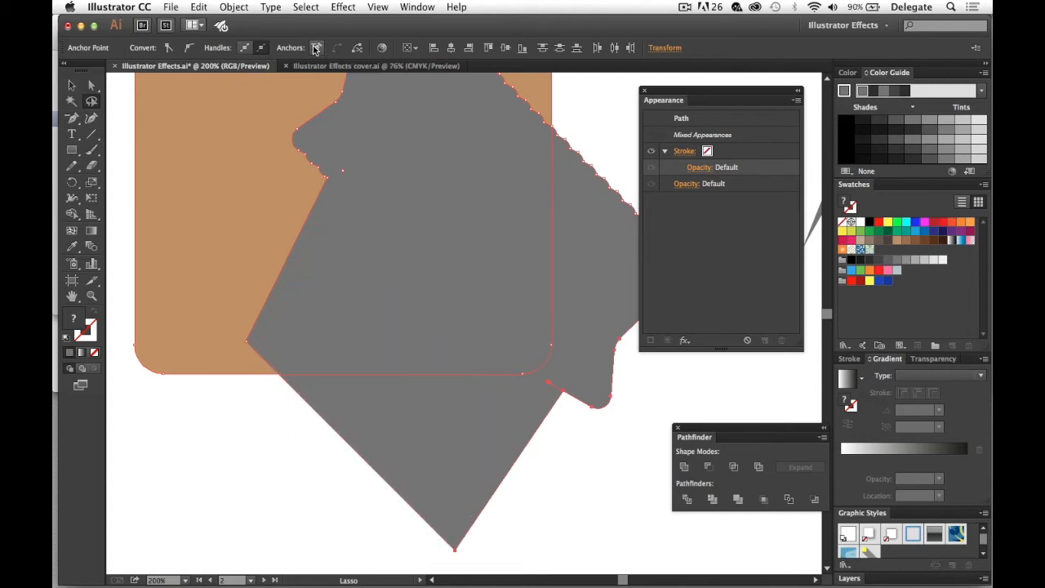
# Remove the scalloped anchor points along the shape's long upper-right edge and on the short edge below its left corner.
pyautogui.moveTo(404, 203); pyautogui.dragTo(351, 283)
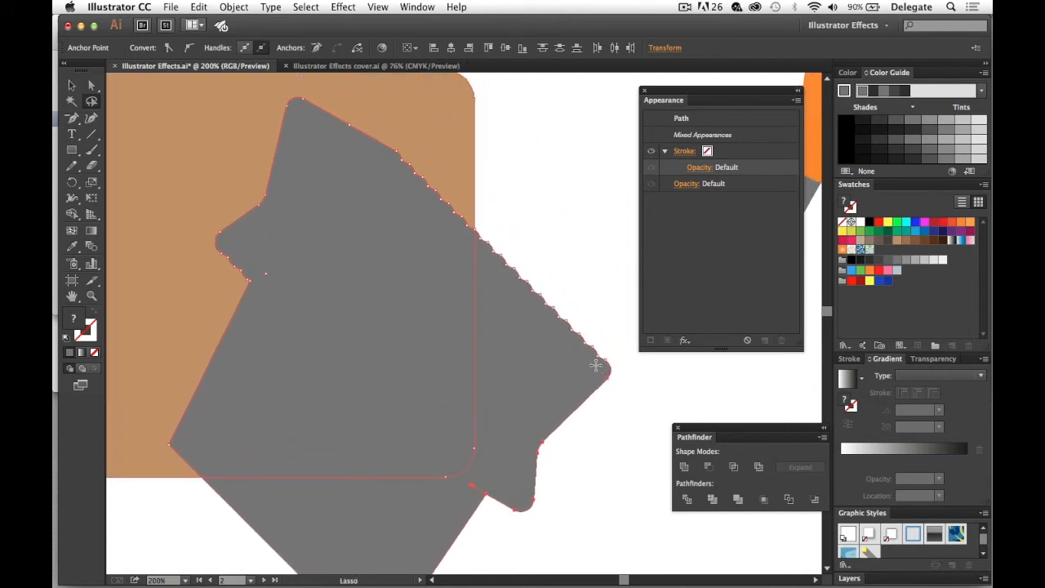
pyautogui.moveTo(601, 359)
pyautogui.mouseDown()
pyautogui.moveTo(517, 200)
pyautogui.moveTo(472, 193)
pyautogui.moveTo(451, 163)
pyautogui.moveTo(426, 154)
pyautogui.moveTo(396, 159)
pyautogui.moveTo(419, 241)
pyautogui.moveTo(603, 367)
pyautogui.mouseUp()
pyautogui.click(317, 47)
pyautogui.moveTo(351, 249); pyautogui.dragTo(373, 231)
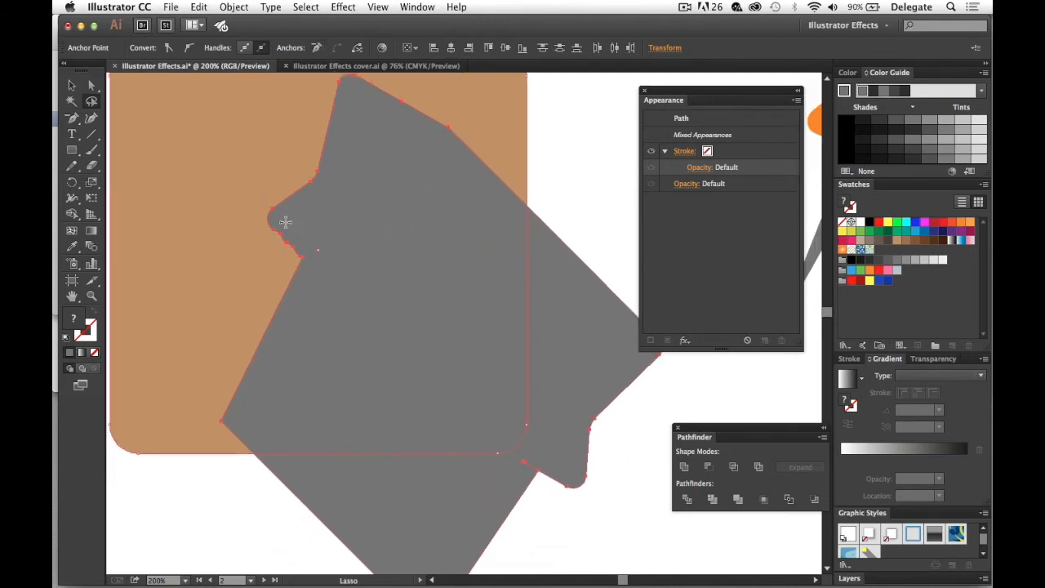
pyautogui.moveTo(281, 226)
pyautogui.mouseDown()
pyautogui.moveTo(281, 261)
pyautogui.moveTo(294, 261)
pyautogui.moveTo(281, 222)
pyautogui.mouseUp()
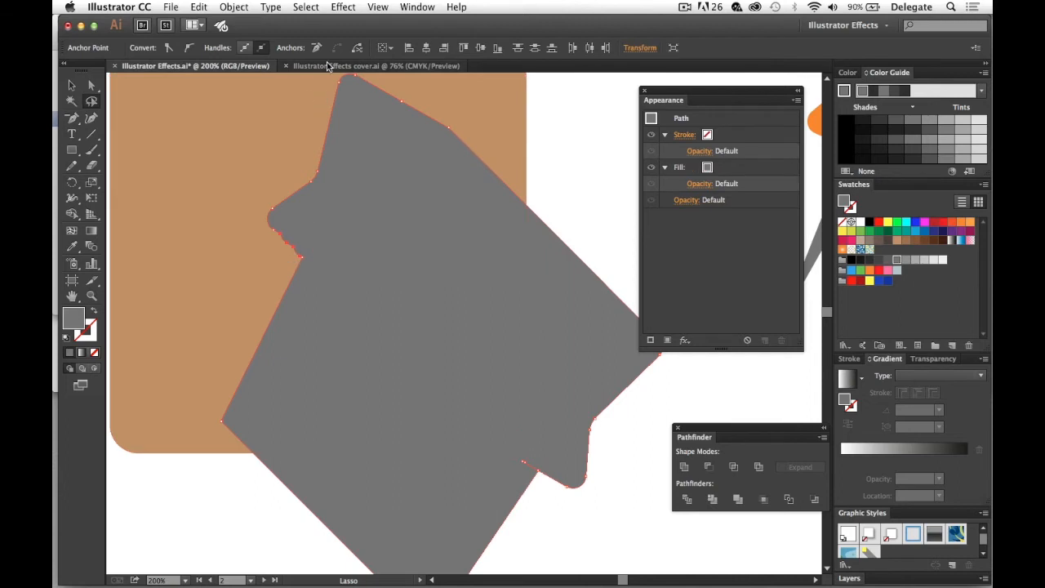
pyautogui.click(317, 47)
pyautogui.keyDown('alt'); pyautogui.click(470, 303); pyautogui.keyUp('alt')
# Fill the shadow shape with a white-to-black linear gradient running from its lower-right end to its upper-left end, at about 143°.
pyautogui.click(71, 85)
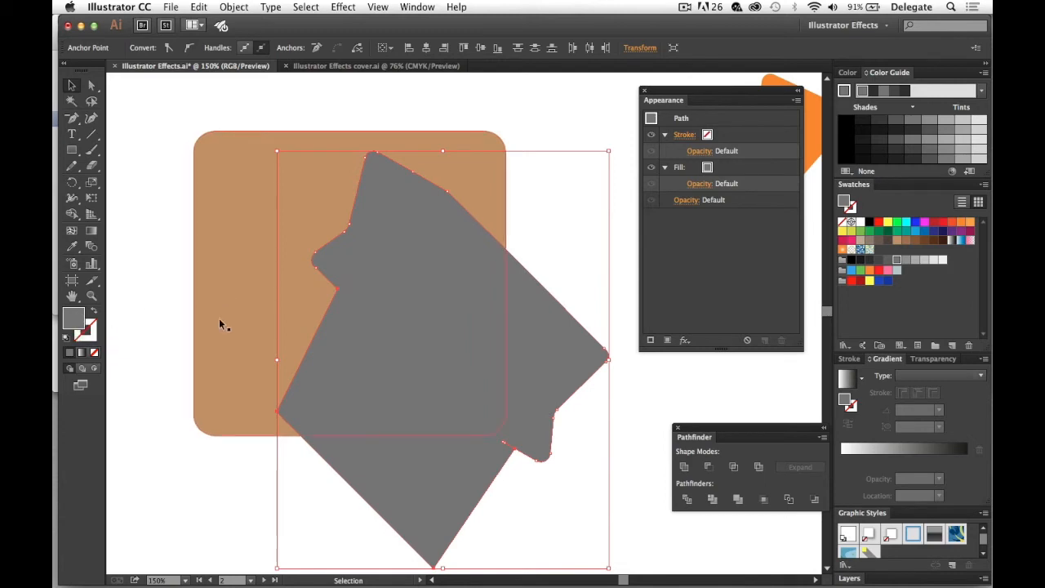
pyautogui.press('.')
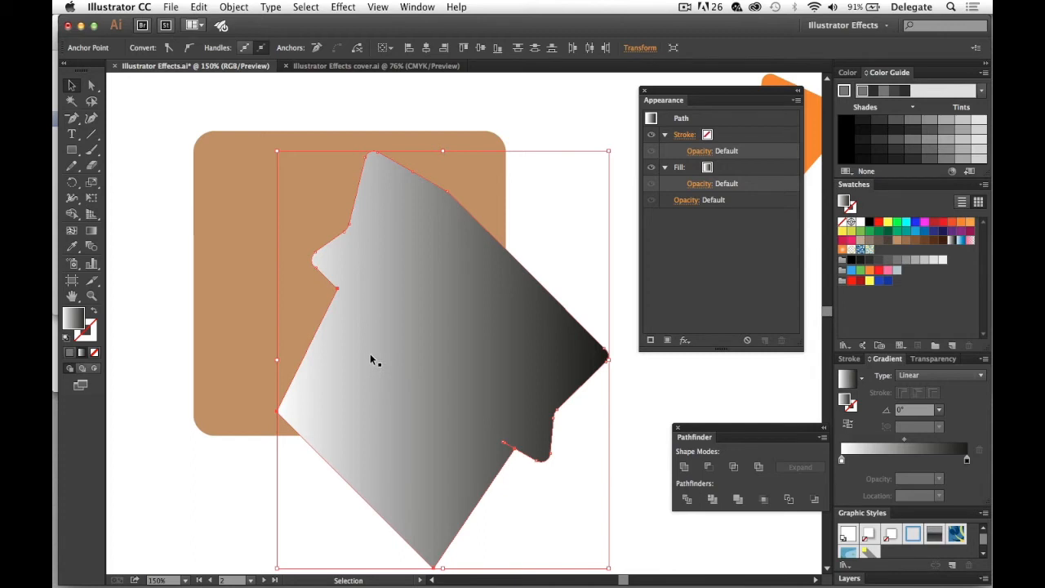
pyautogui.press('g')
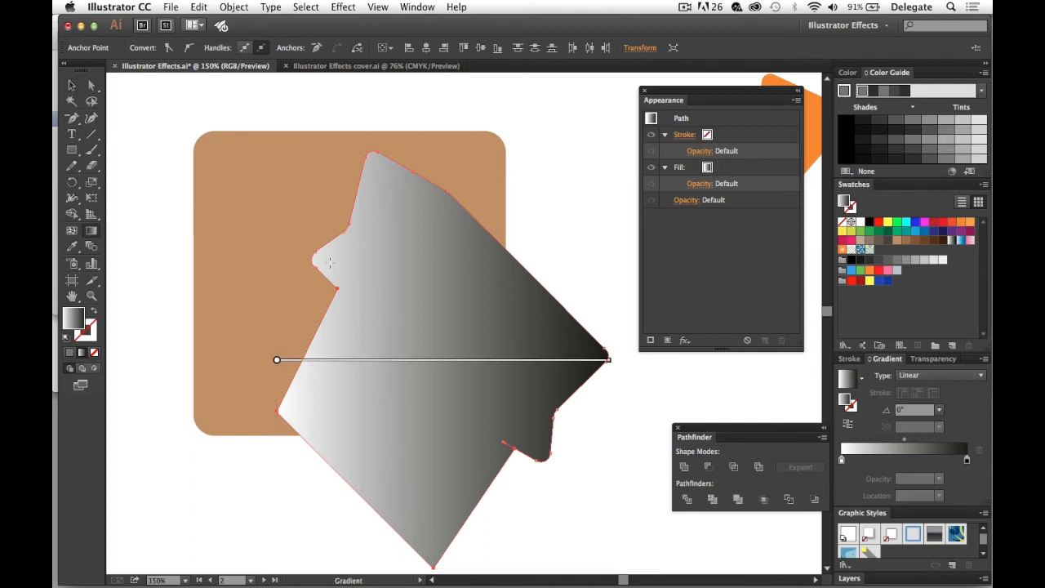
pyautogui.moveTo(547, 456); pyautogui.dragTo(336, 293)
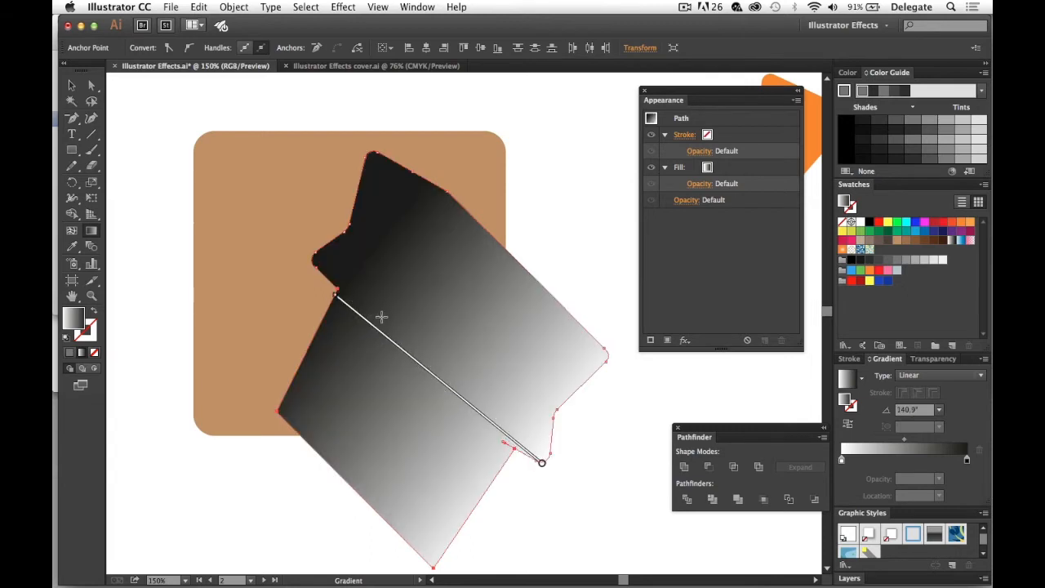
pyautogui.moveTo(549, 461)
pyautogui.mouseDown()
pyautogui.moveTo(474, 380)
pyautogui.moveTo(343, 280)
pyautogui.moveTo(325, 293)
pyautogui.mouseUp()
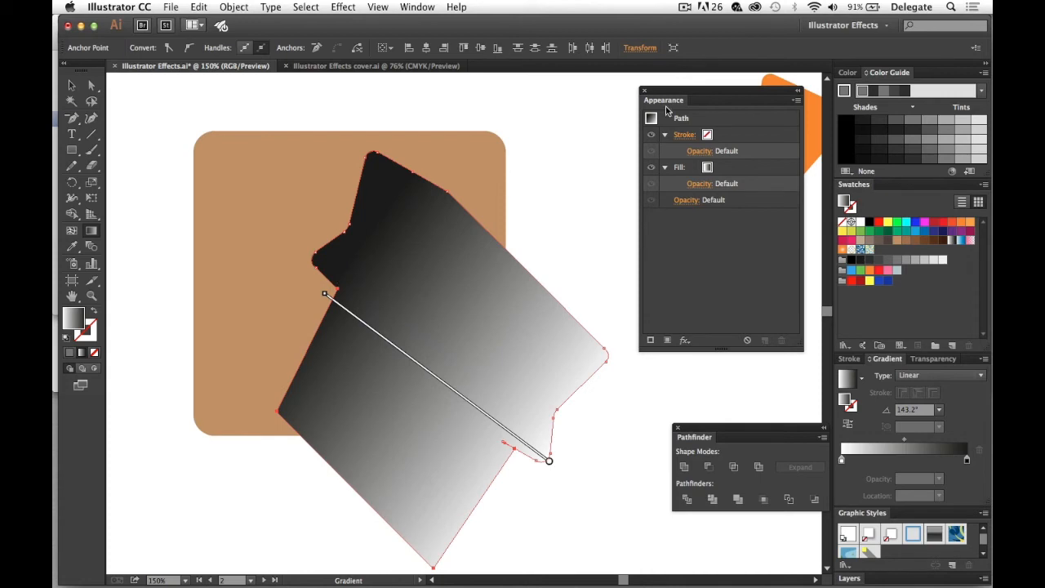
# Move the orange pushpin copy onto the dark end of the shadow and rotate it to line up with the shadow's outline.
pyautogui.moveTo(662, 96); pyautogui.dragTo(696, 338)
pyautogui.click(71, 84)
pyautogui.click(756, 192)
pyautogui.moveTo(755, 192); pyautogui.dragTo(352, 268)
pyautogui.moveTo(360, 146); pyautogui.dragTo(372, 147)
pyautogui.moveTo(390, 217); pyautogui.dragTo(391, 222)
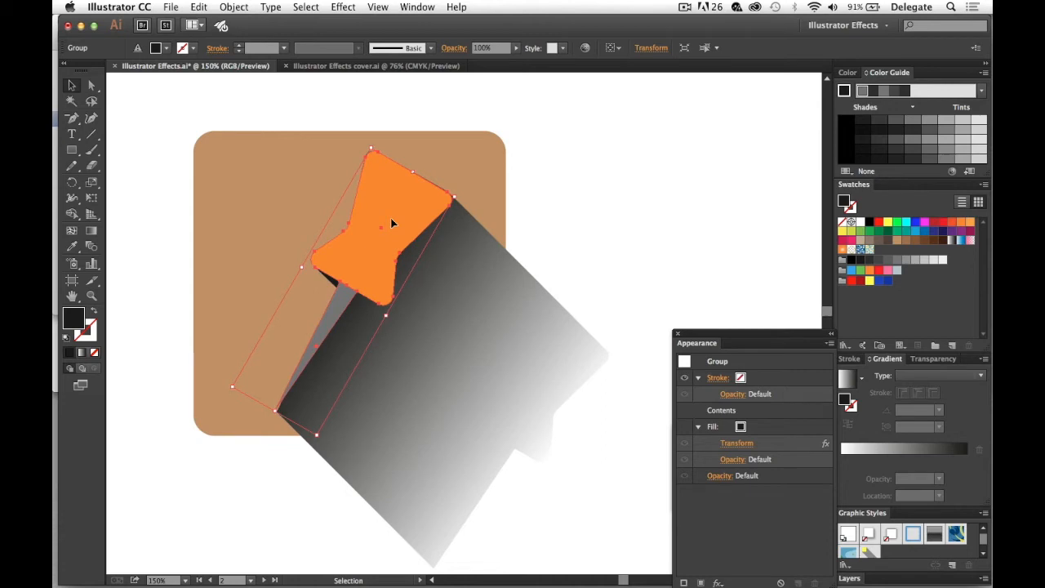
pyautogui.click(619, 204)
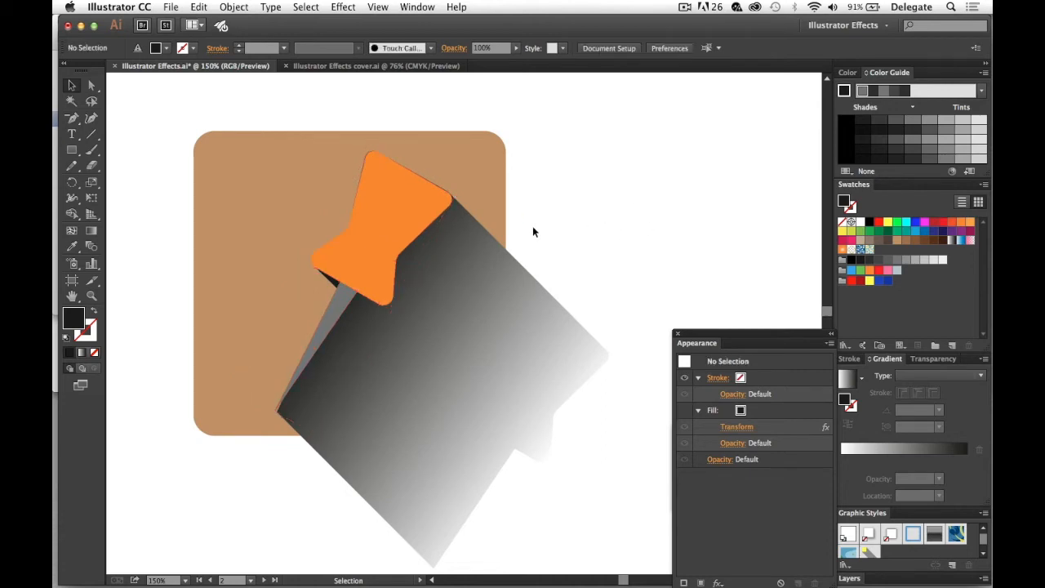
# Set the gradient shadow's blending mode to Multiply and its opacity to 43%.
pyautogui.scroll(-5, 571, 171)
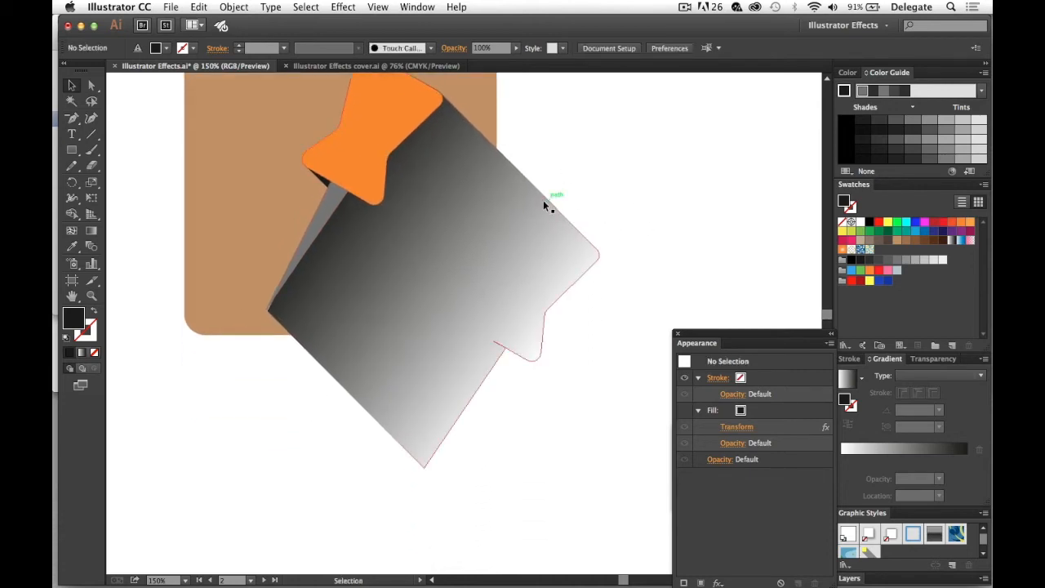
pyautogui.click(384, 317)
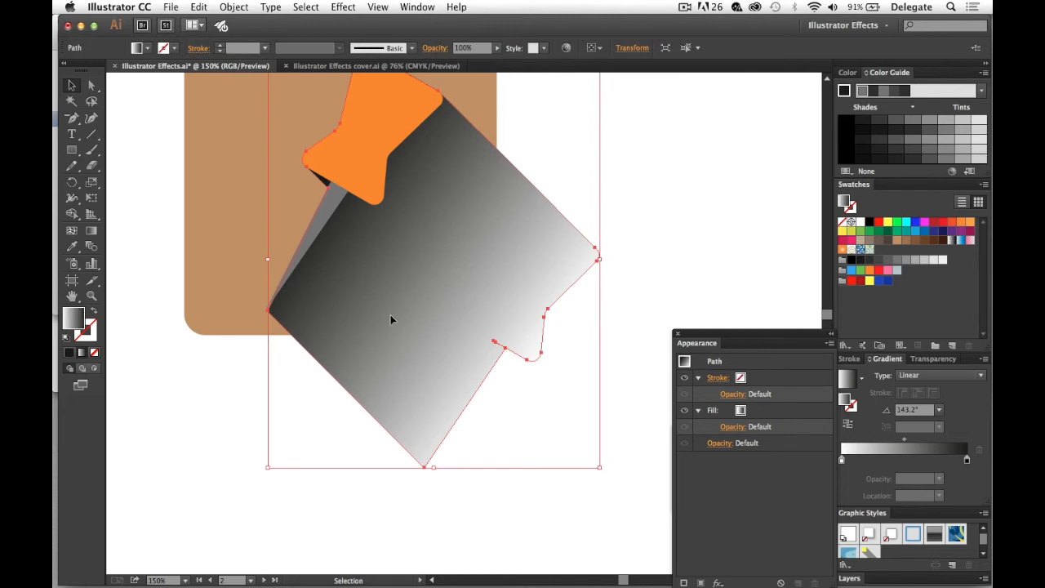
pyautogui.click(938, 362)
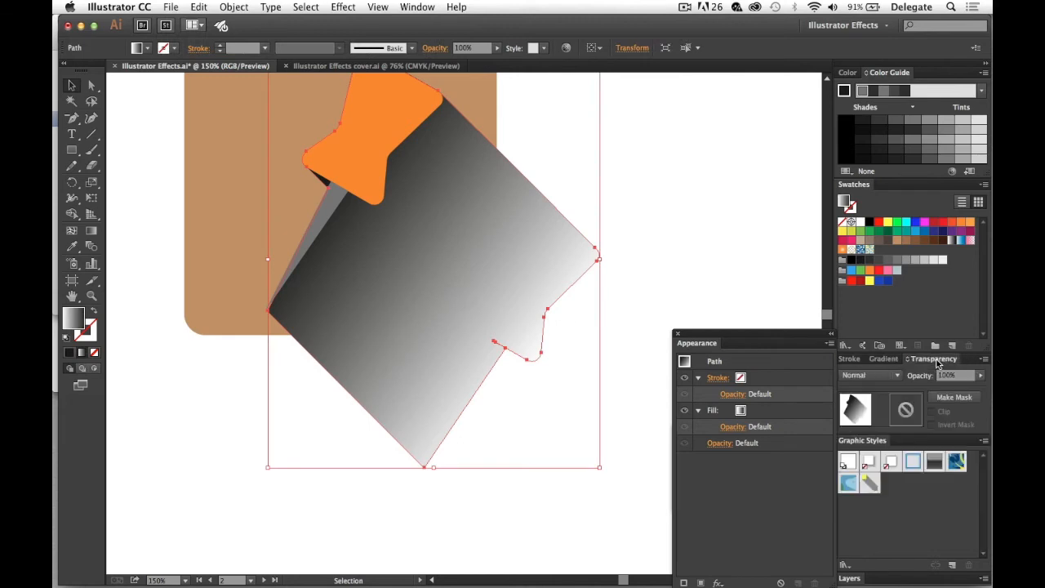
pyautogui.click(894, 376)
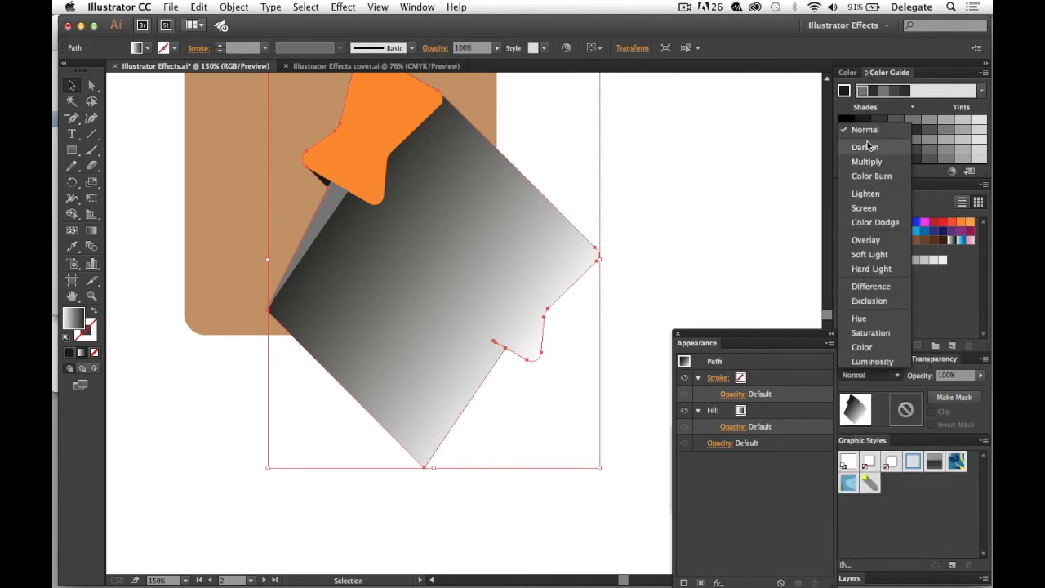
pyautogui.click(882, 161)
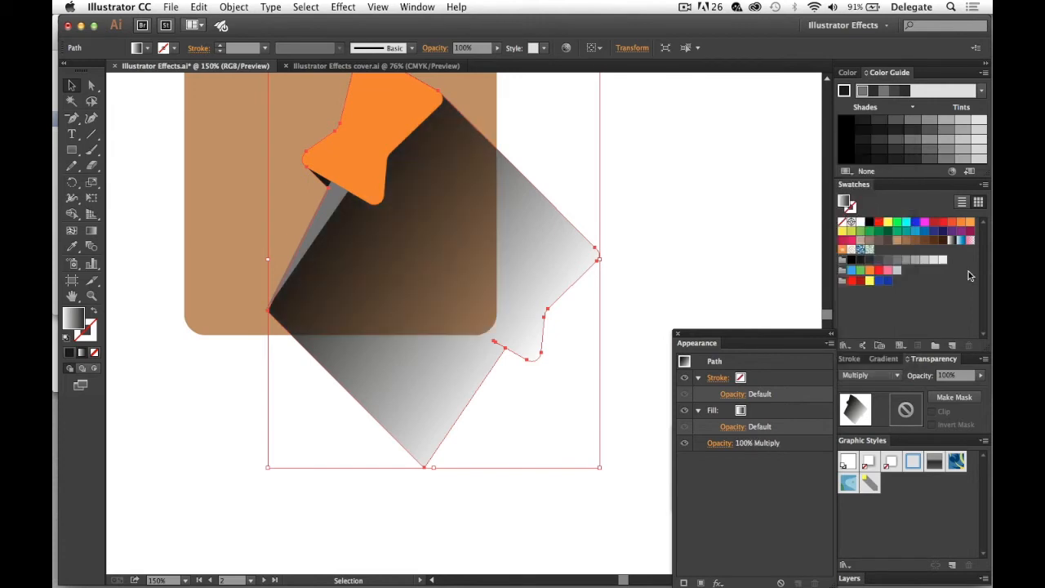
pyautogui.click(978, 376)
pyautogui.moveTo(981, 392); pyautogui.dragTo(950, 390)
pyautogui.click(695, 186)
pyautogui.press('super+1')
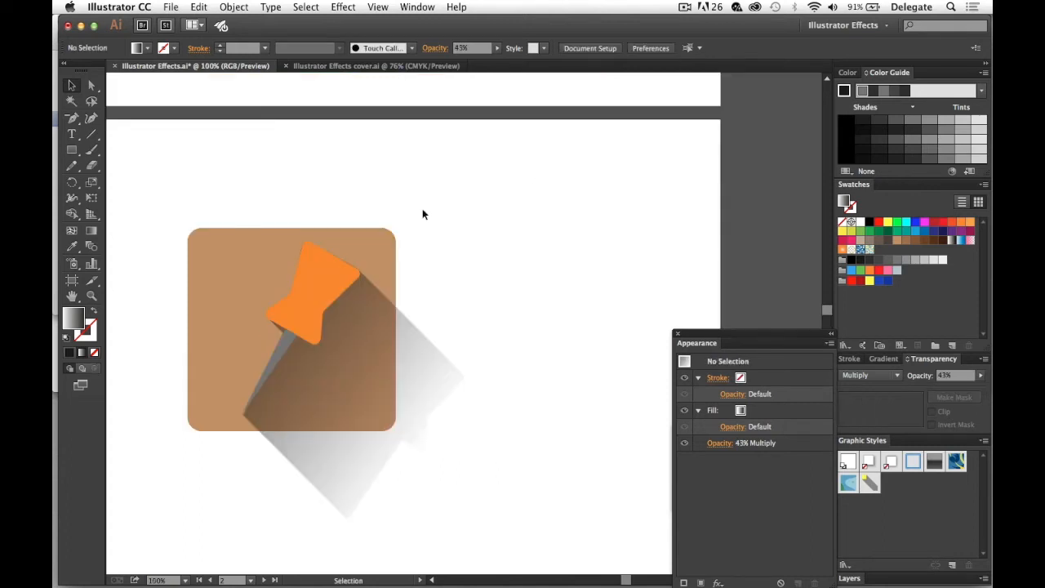
# Try several swatch colours on the rounded square, including brown, green and yellow, and finish with the orange-red fill.
pyautogui.click(362, 254)
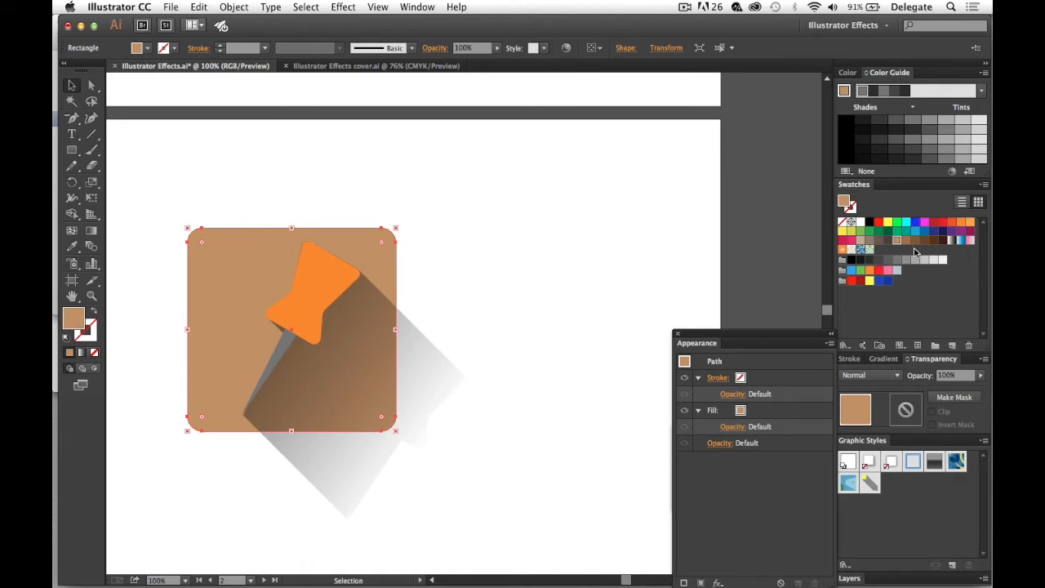
pyautogui.click(953, 224)
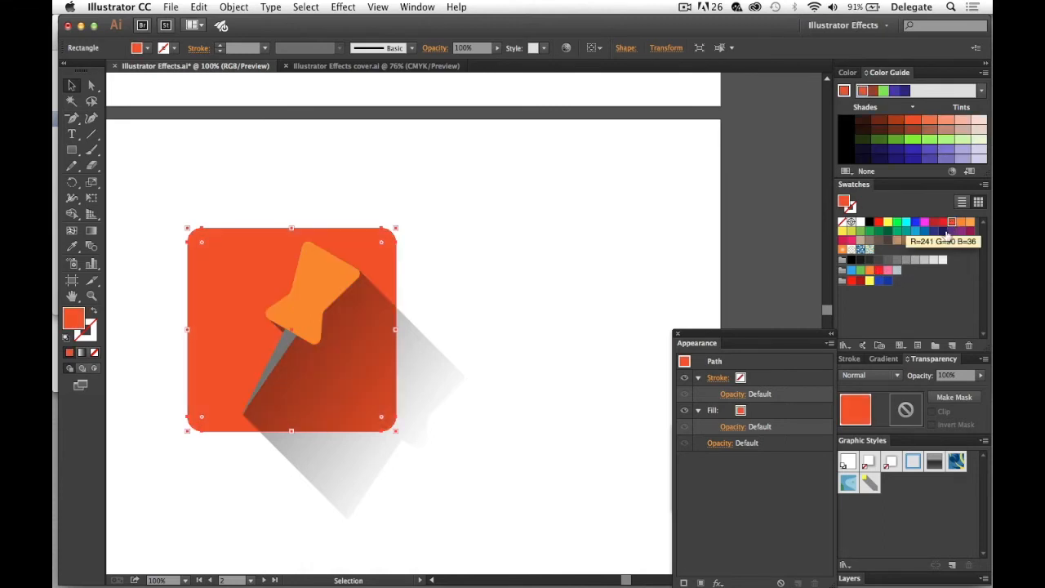
pyautogui.click(961, 224)
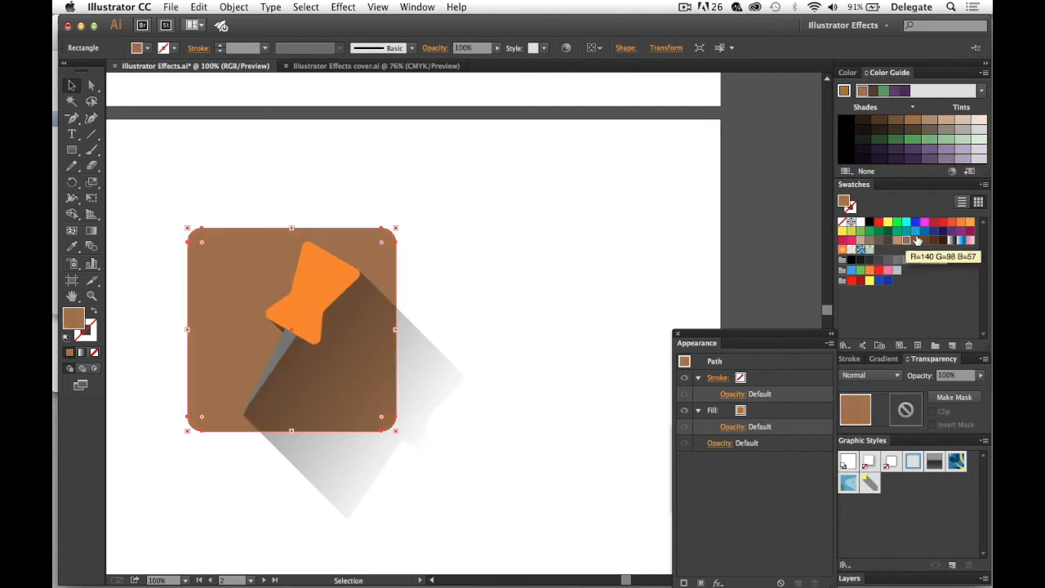
pyautogui.click(859, 233)
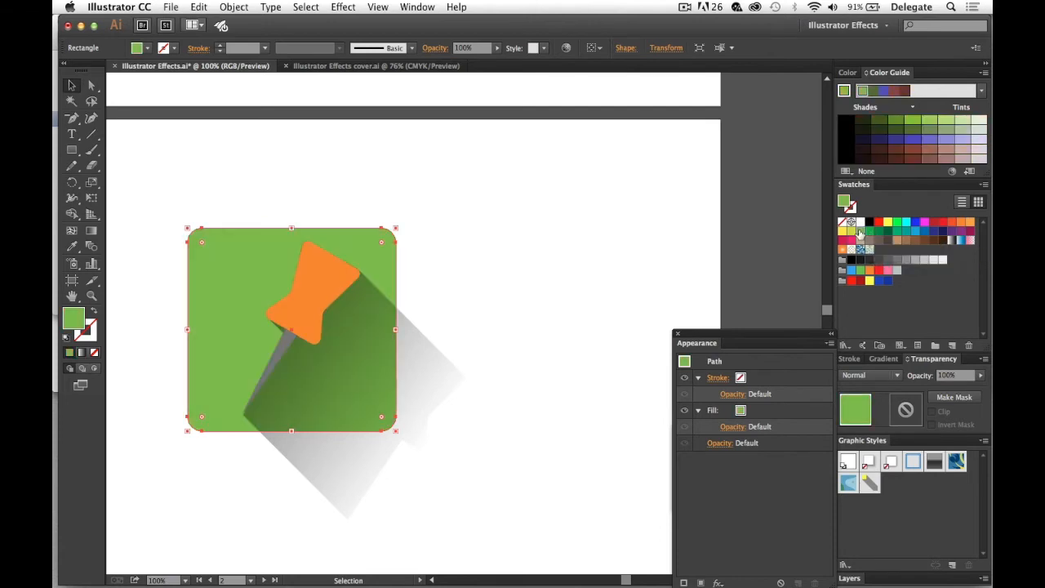
pyautogui.click(845, 232)
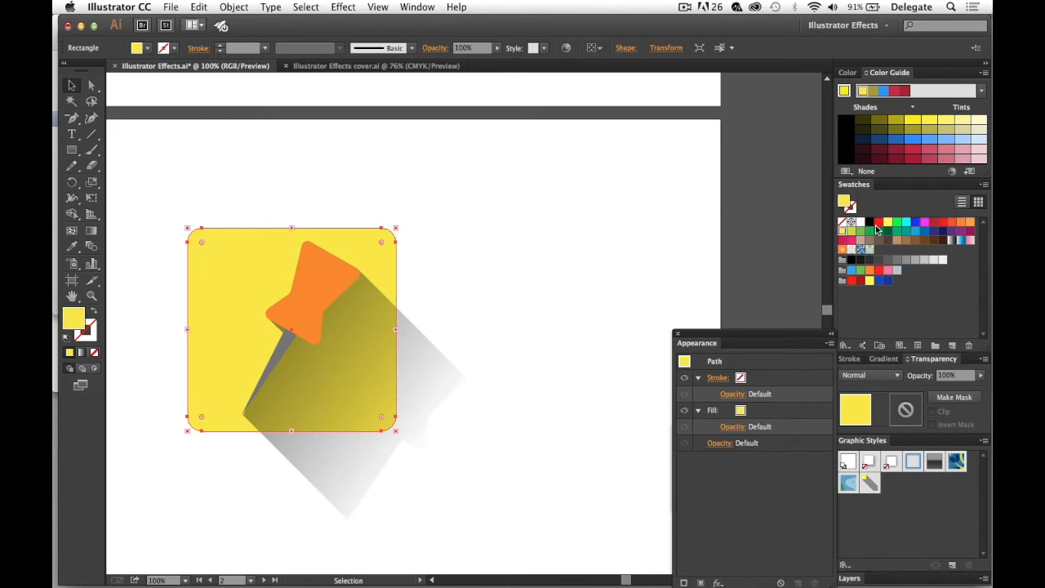
pyautogui.click(951, 225)
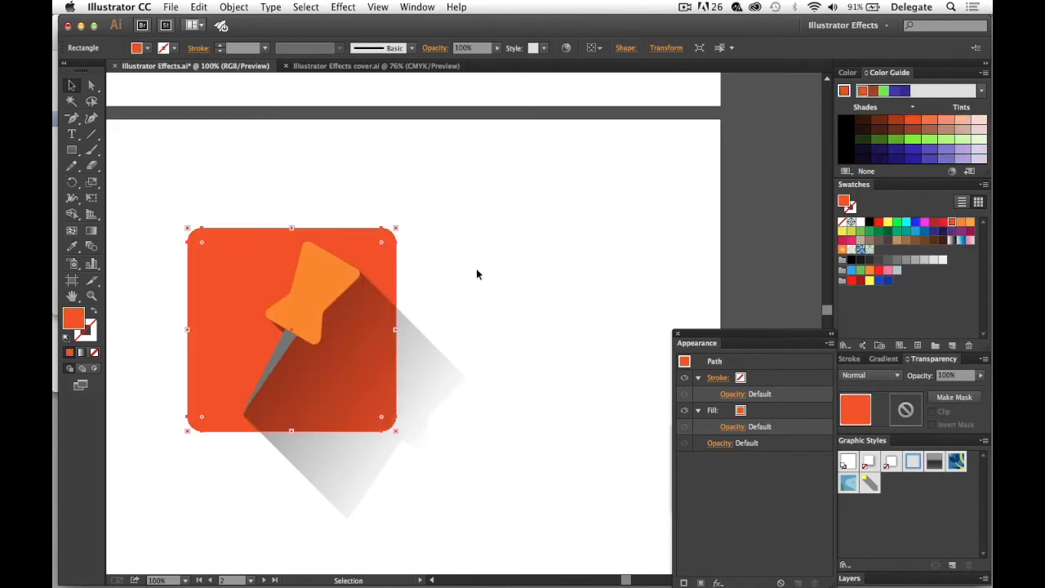
pyautogui.click(455, 232)
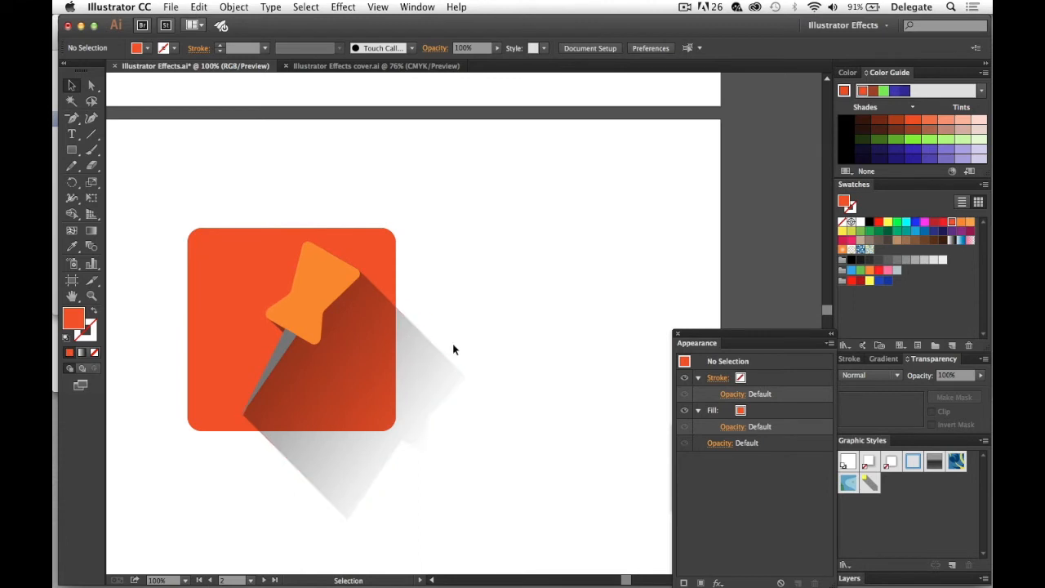
# Draw a tall orange-red ellipse on the empty area beside the pushpin icon and turn on Draw Inside mode for it.
pyautogui.press('space')
pyautogui.moveTo(499, 285); pyautogui.dragTo(450, 253)
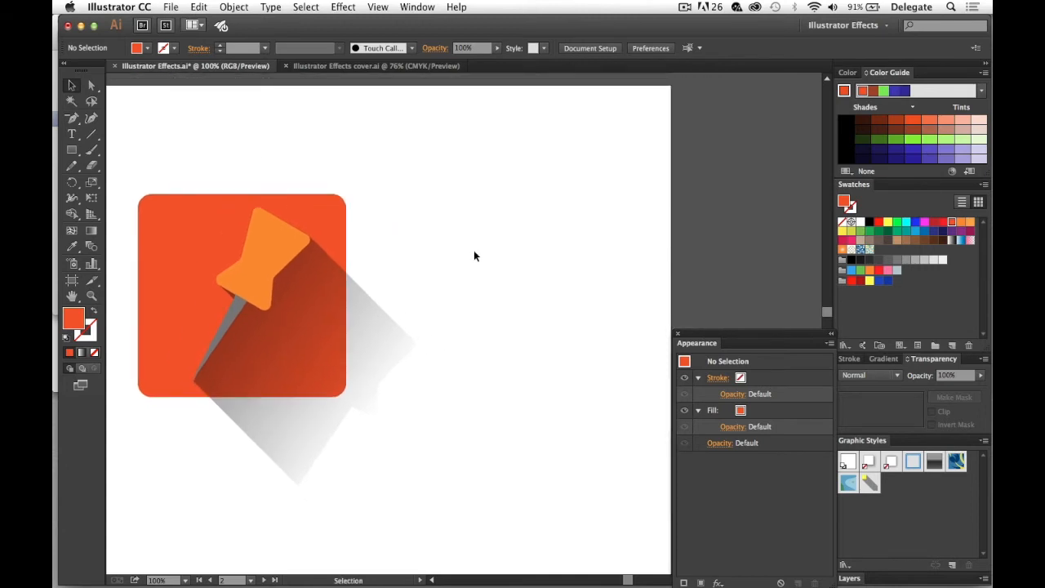
pyautogui.moveTo(72, 151); pyautogui.dragTo(143, 181)
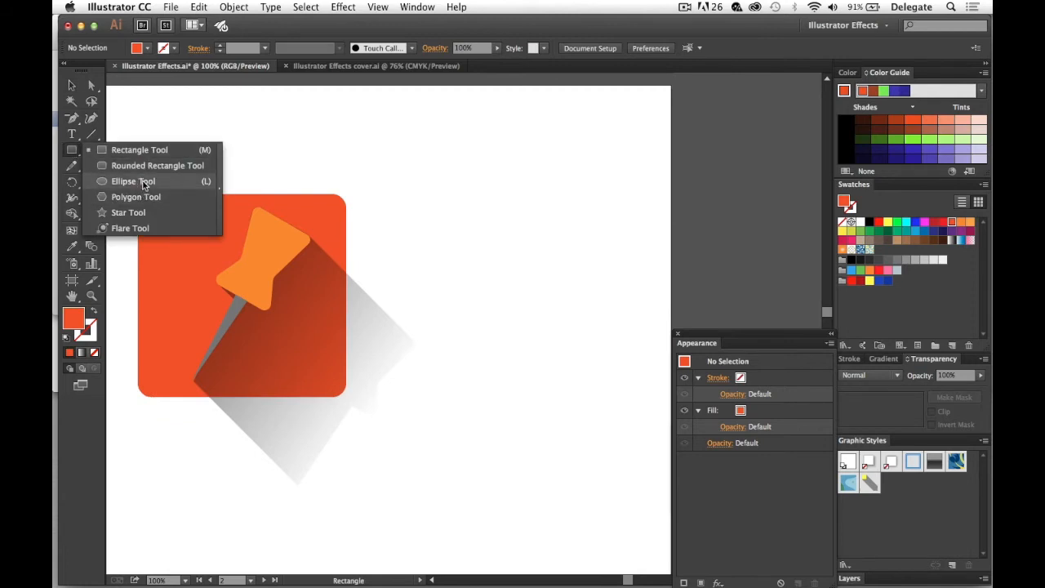
pyautogui.moveTo(143, 184); pyautogui.dragTo(143, 182)
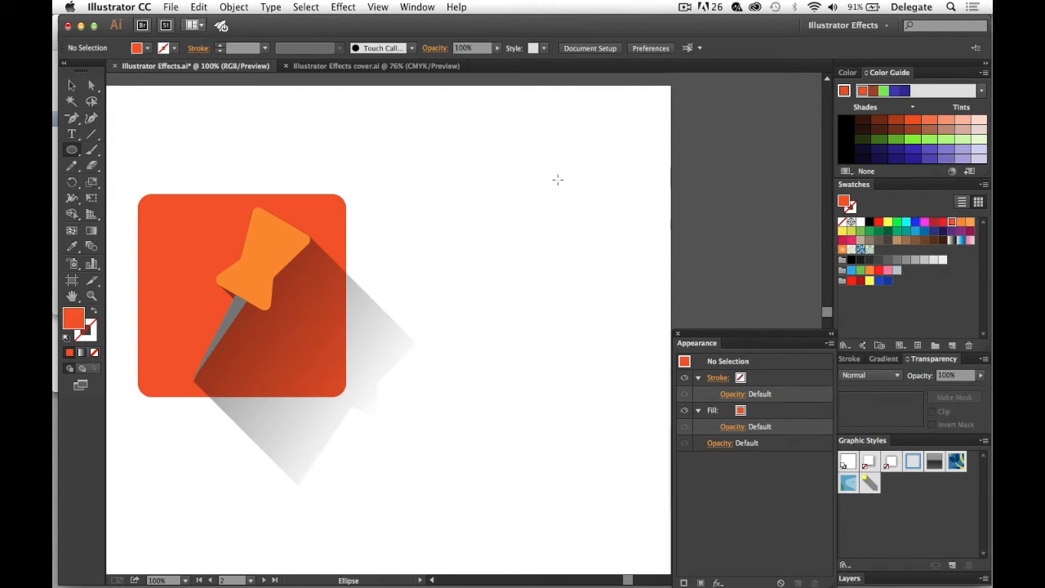
pyautogui.moveTo(497, 146); pyautogui.dragTo(613, 316)
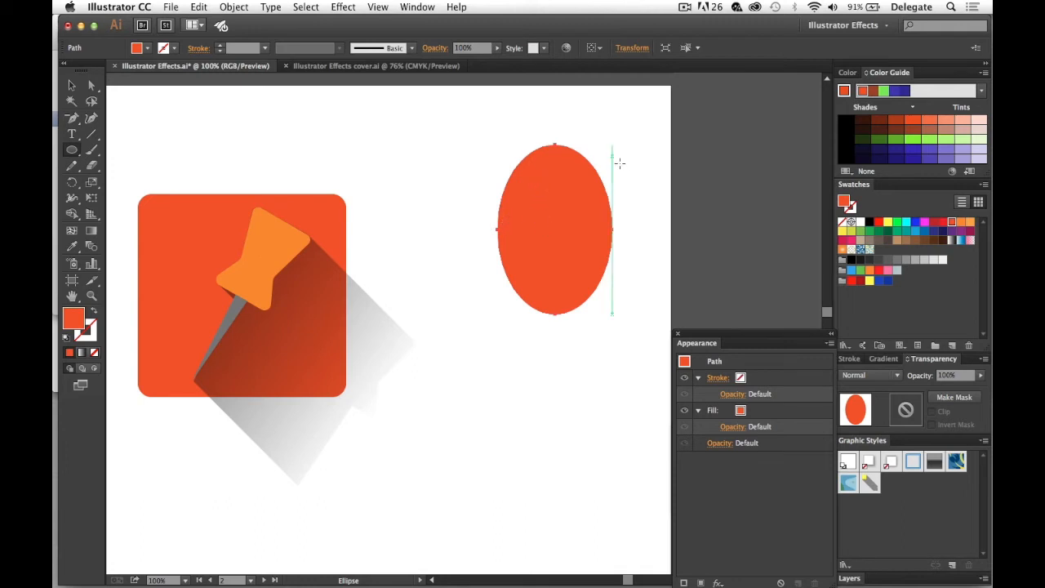
pyautogui.click(95, 373)
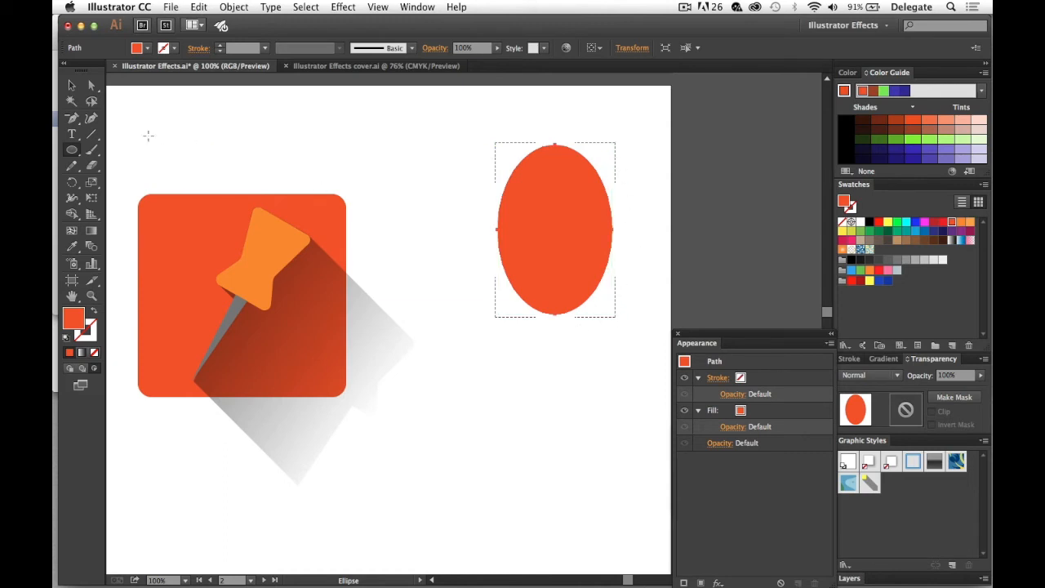
# Draw a closed yellow zigzag band across the middle of the ellipse with the Pen tool, clipped inside it, and deselect the band.
pyautogui.moveTo(72, 118); pyautogui.dragTo(134, 123)
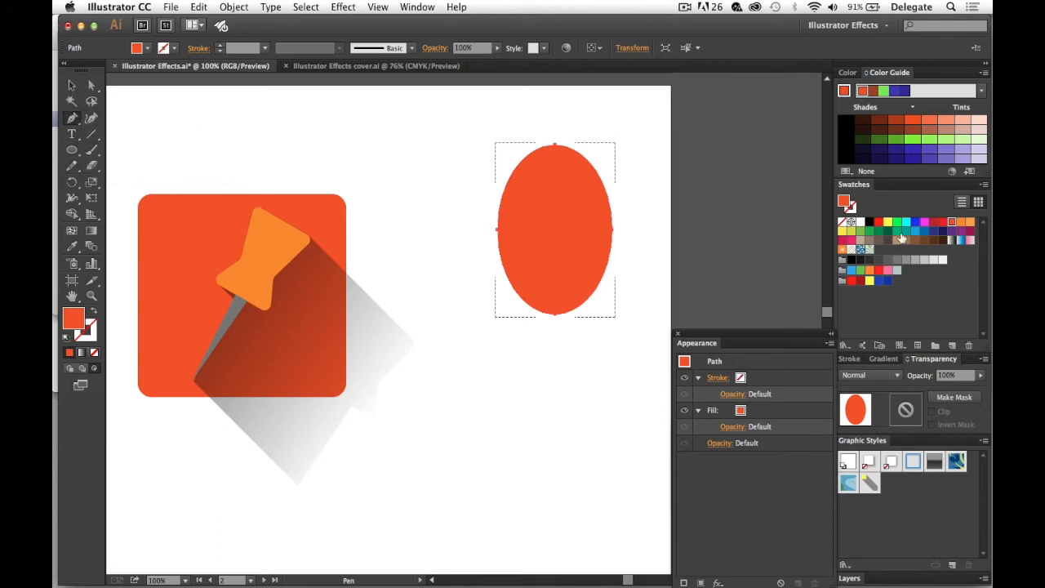
pyautogui.press('v')
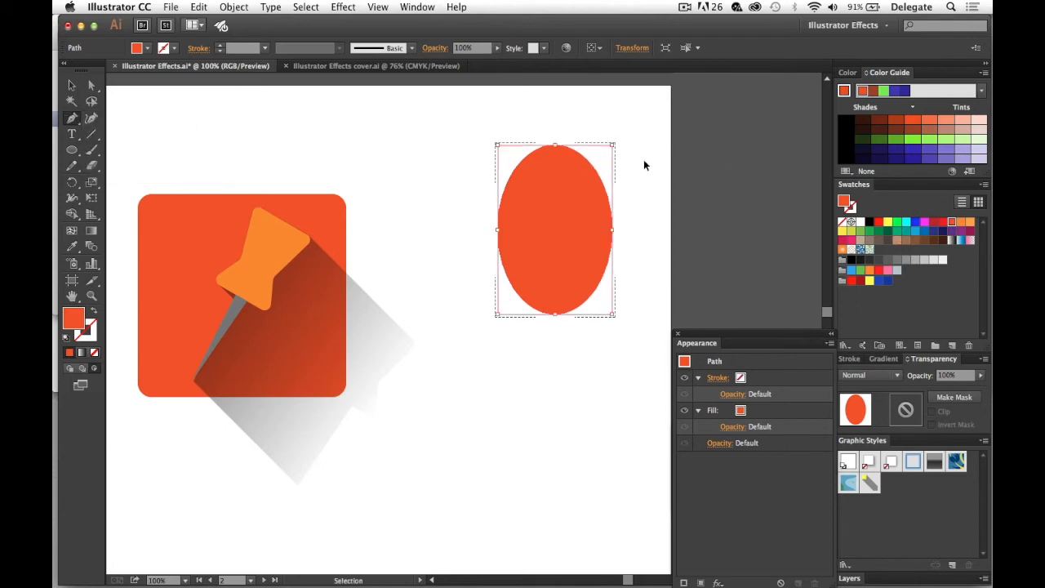
pyautogui.click(643, 161)
pyautogui.press('p')
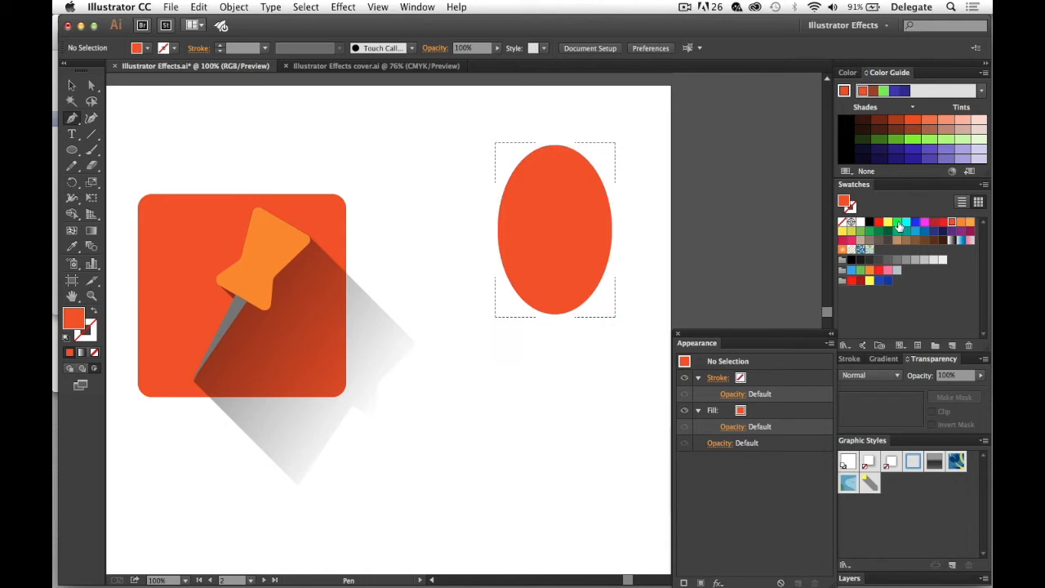
pyautogui.click(888, 223)
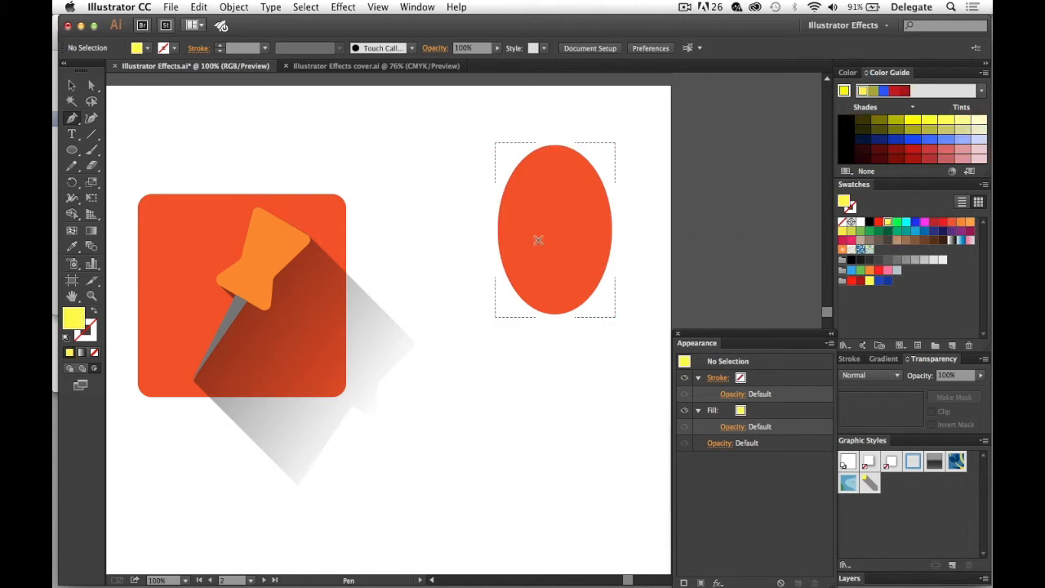
pyautogui.click(460, 198)
pyautogui.click(466, 258)
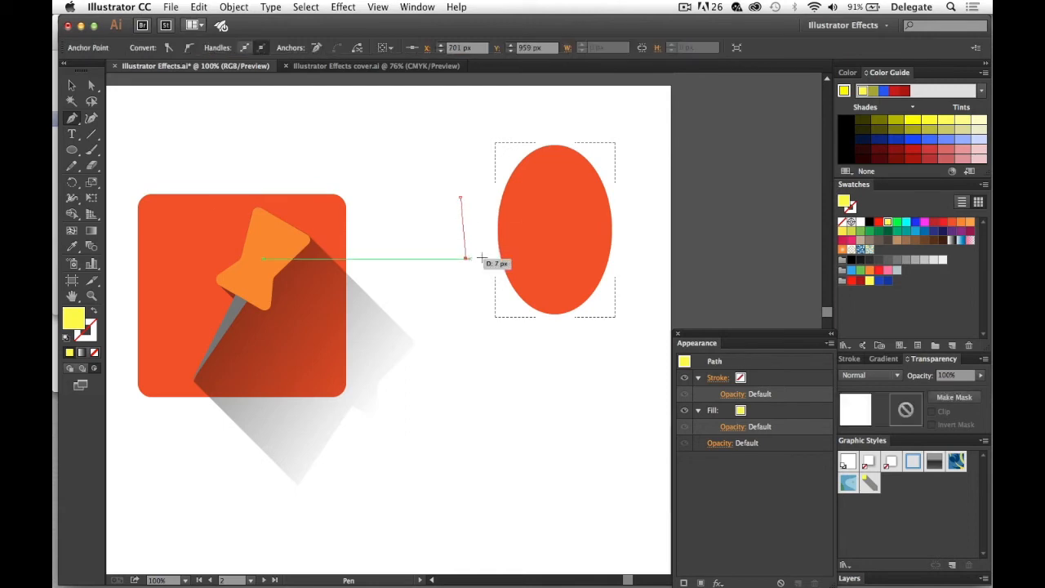
pyautogui.click(489, 257)
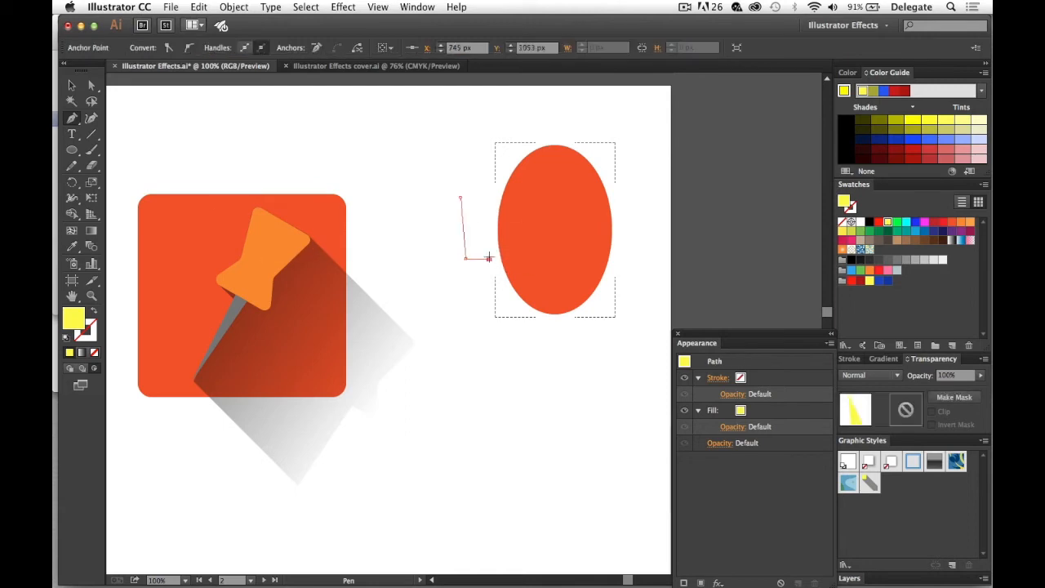
pyautogui.click(516, 243)
pyautogui.click(553, 257)
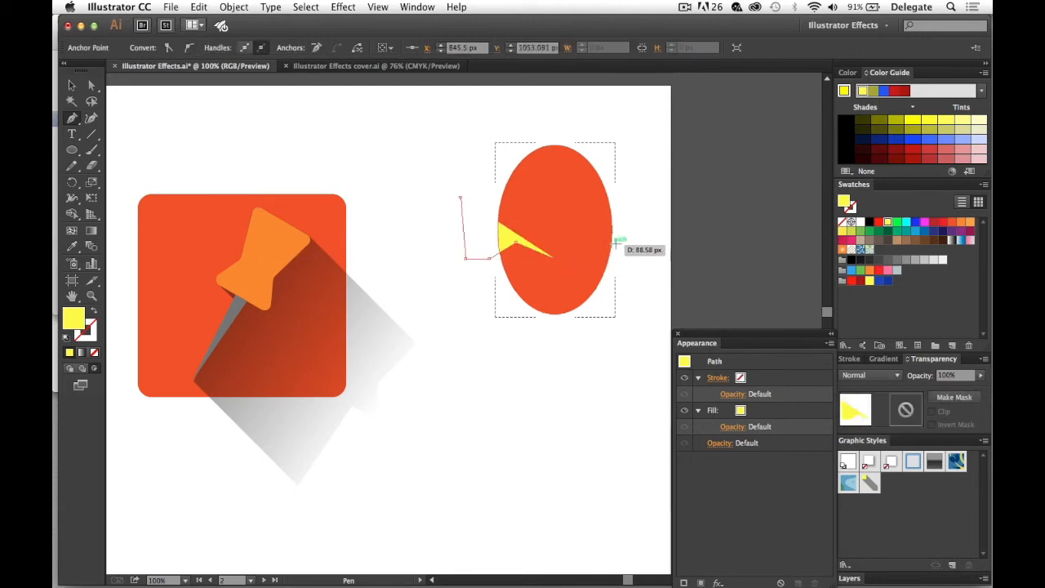
pyautogui.click(621, 236)
pyautogui.click(642, 194)
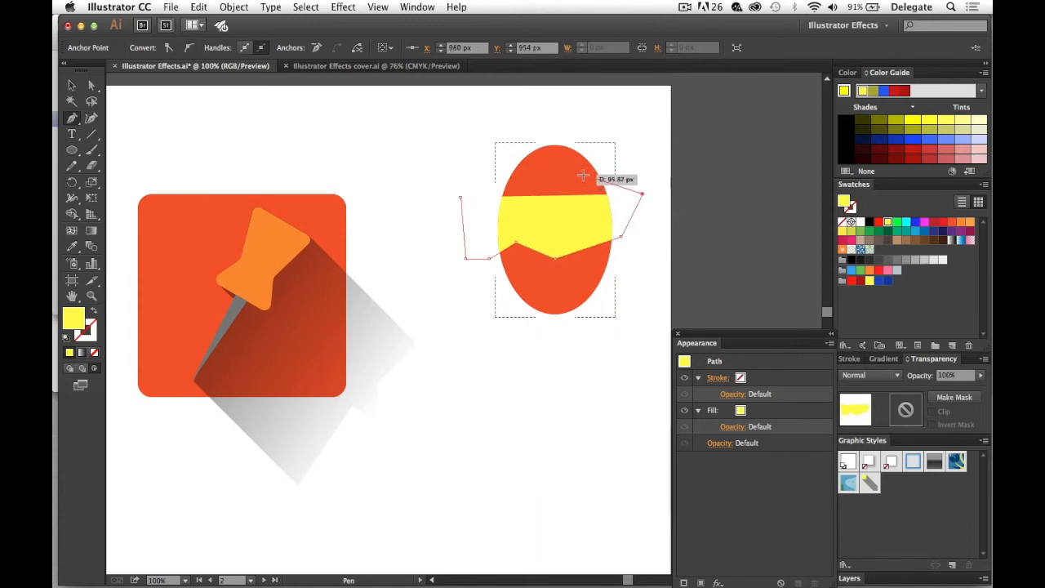
pyautogui.click(583, 176)
pyautogui.click(564, 203)
pyautogui.click(475, 182)
pyautogui.click(461, 198)
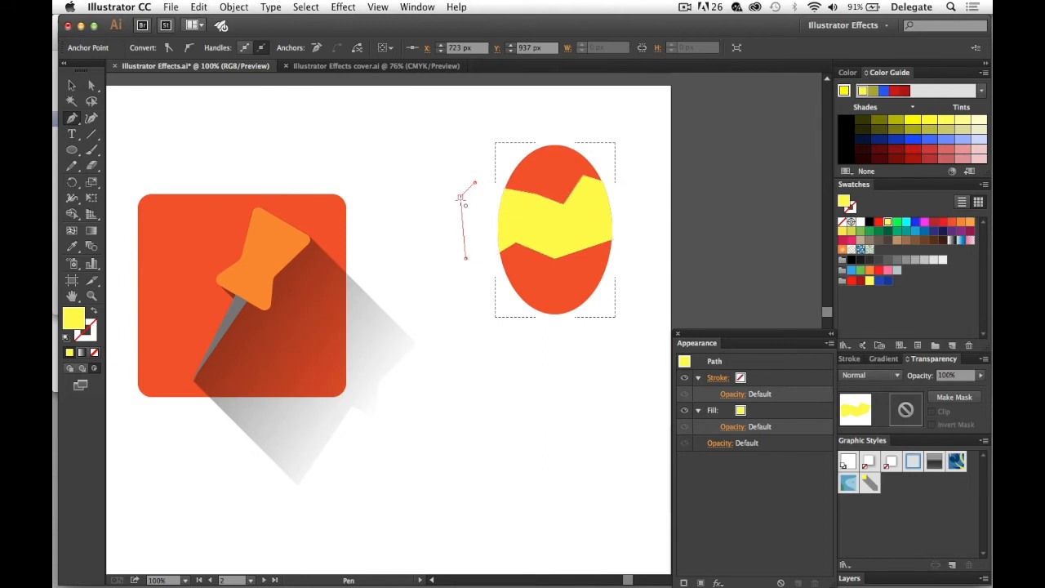
pyautogui.keyDown('ctrl'); pyautogui.click(644, 310); pyautogui.keyUp('ctrl')
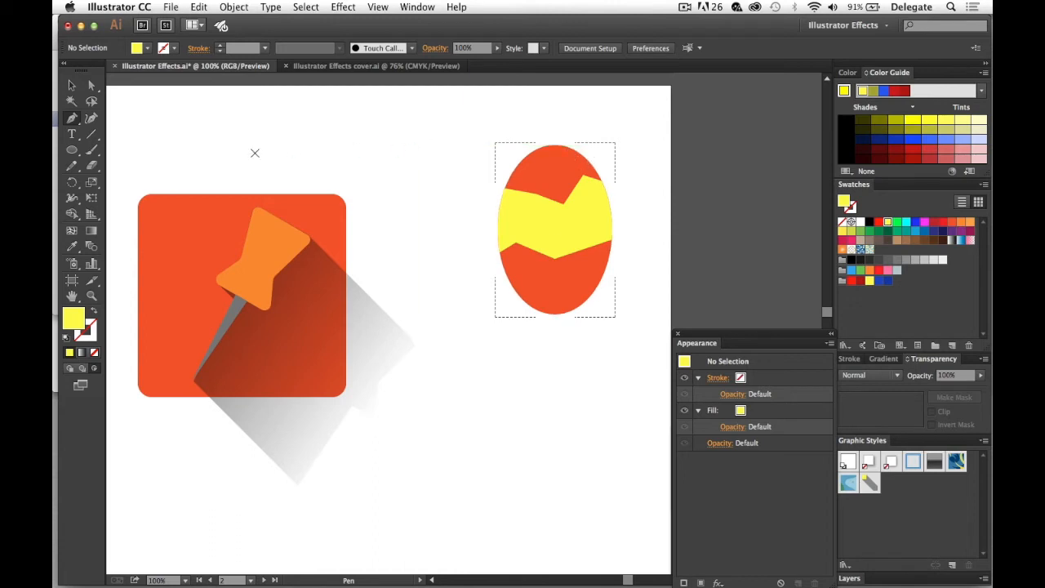
# Try drawing small yellow ellipses outside the clipped ellipse's bounds while still in Draw Inside mode.
pyautogui.click(71, 149)
pyautogui.moveTo(418, 119); pyautogui.dragTo(457, 175)
pyautogui.press('BackSpace')
pyautogui.moveTo(480, 99); pyautogui.dragTo(519, 119)
# Delete the whole clipped ellipse group together with the yellow shapes drawn inside it.
pyautogui.click(73, 85)
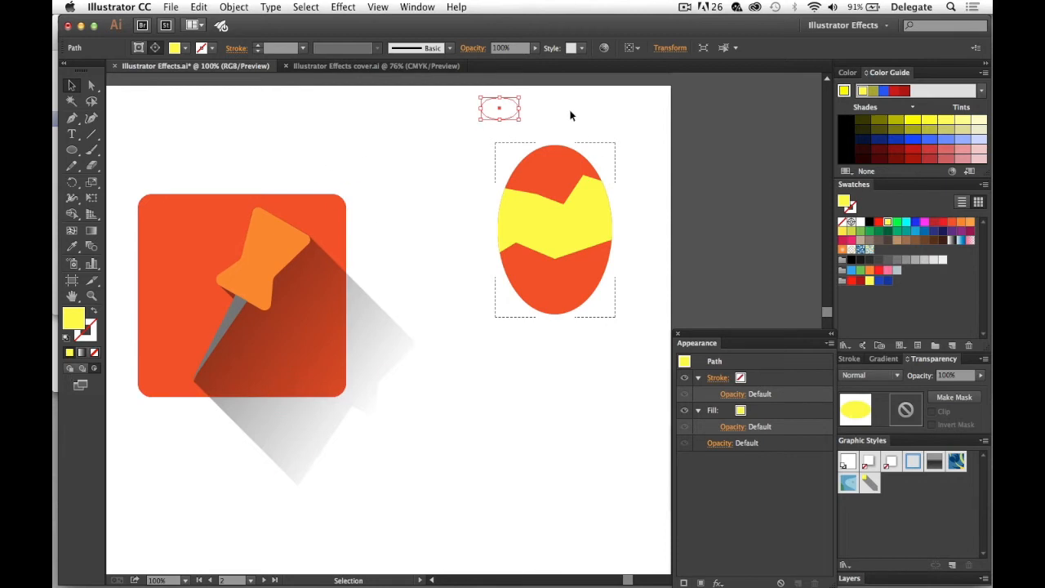
pyautogui.moveTo(401, 86); pyautogui.dragTo(638, 280)
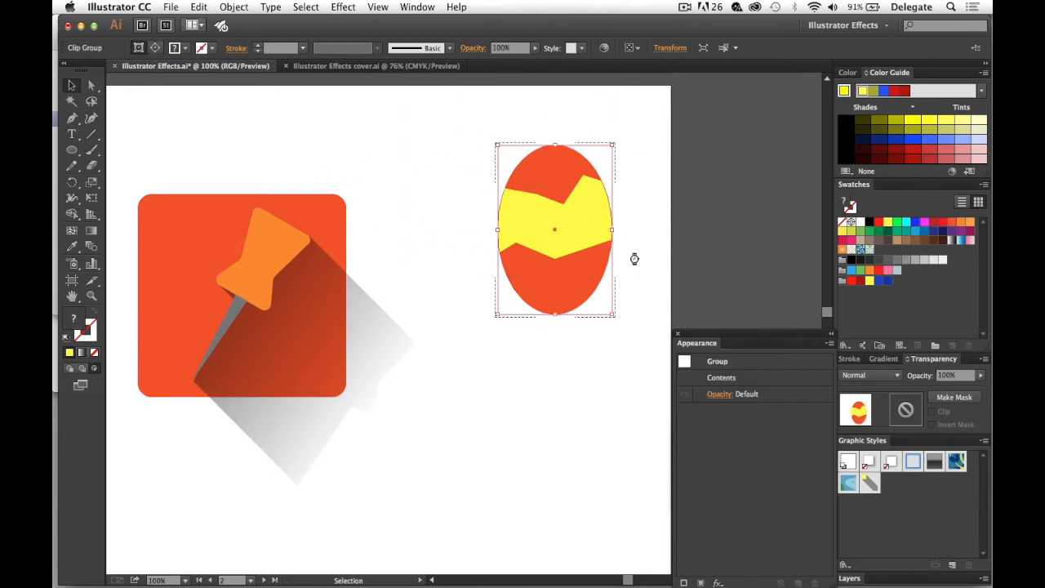
pyautogui.press('Delete')
# Cut the gradient long shadow and the pushpin, leaving the rounded square in place.
pyautogui.moveTo(373, 175); pyautogui.dragTo(513, 112)
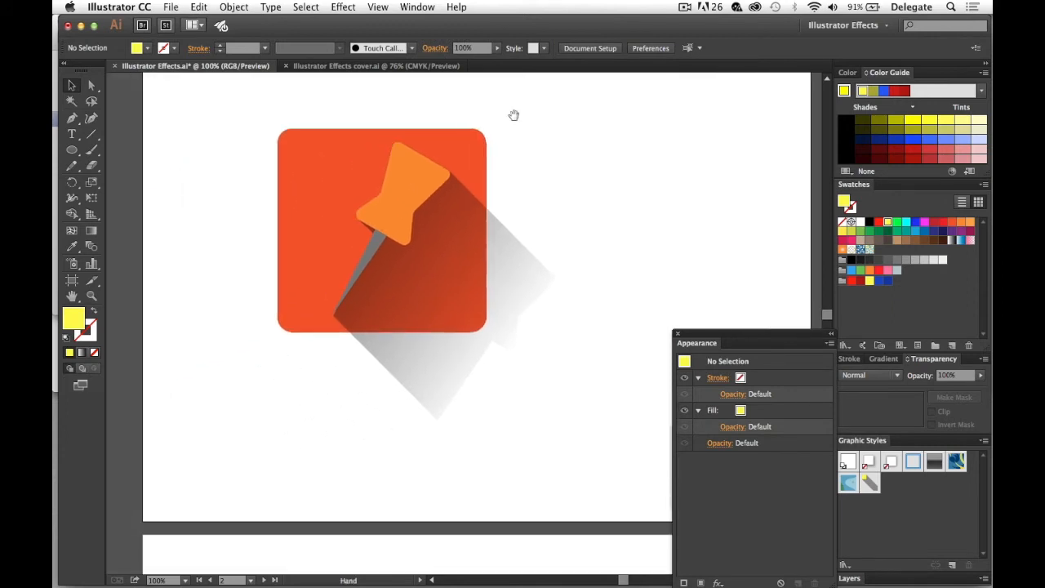
pyautogui.click(495, 232)
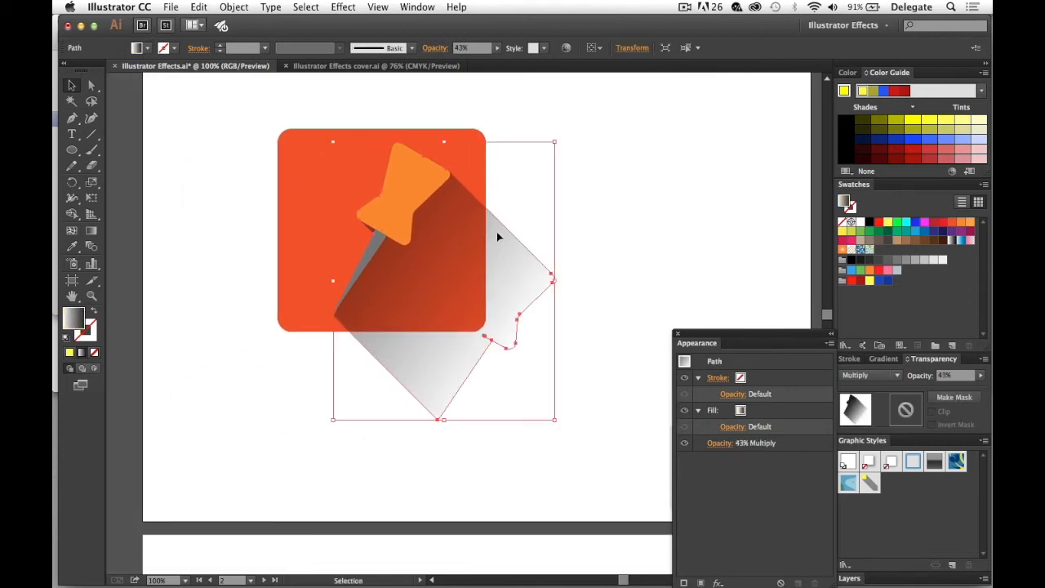
pyautogui.keyDown('shift'); pyautogui.click(406, 194); pyautogui.keyUp('shift')
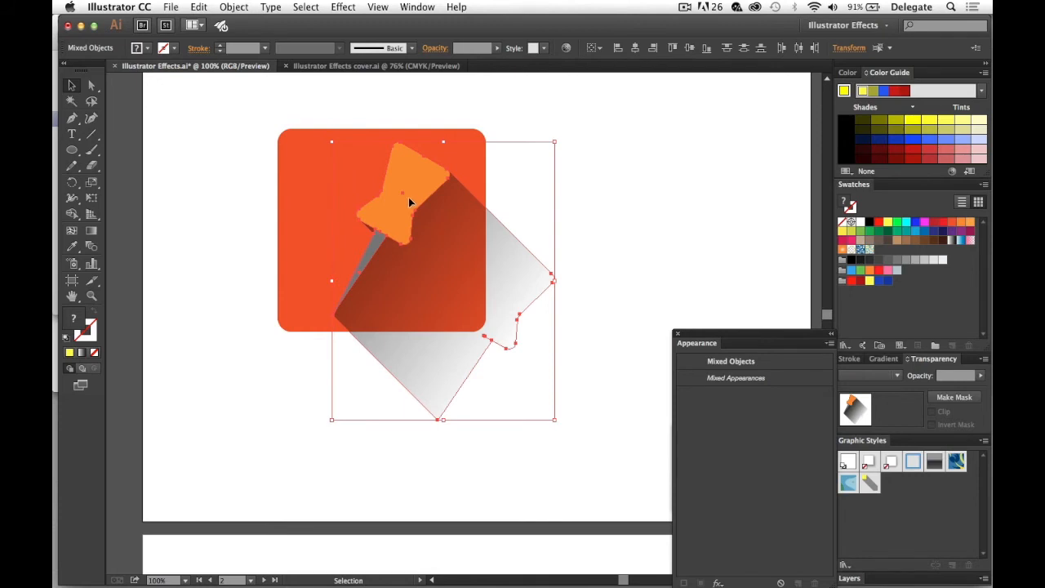
pyautogui.press('Delete')
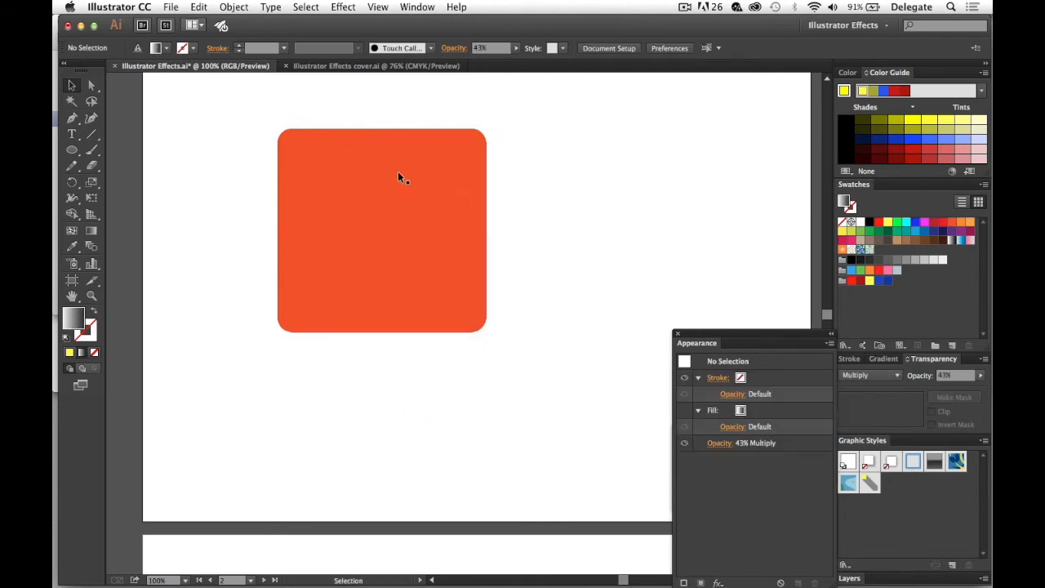
# Paste the pushpin and shadow in place inside the rounded square using Draw Inside mode, and return to Draw Normal mode.
pyautogui.click(343, 160)
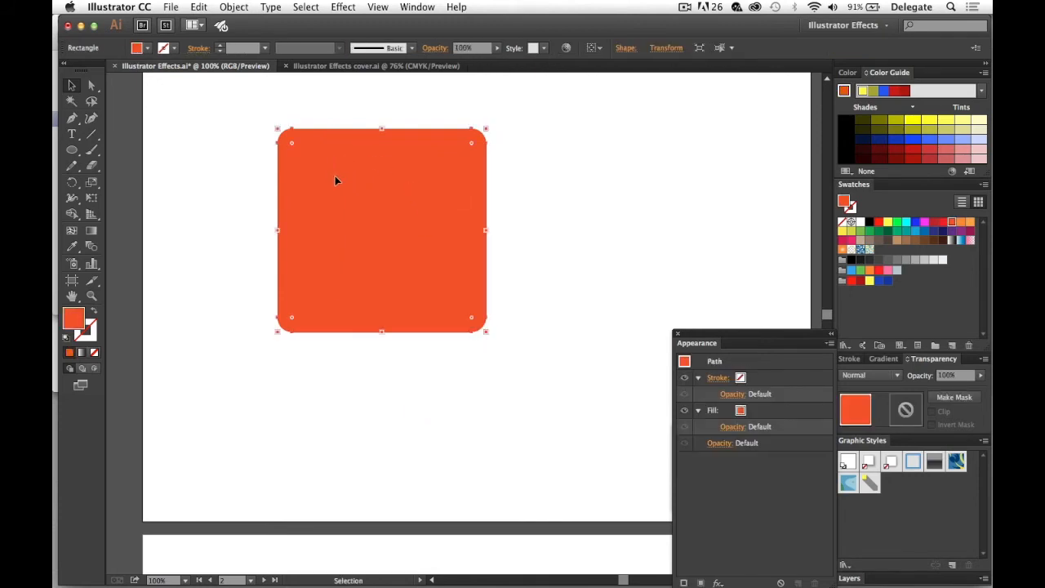
pyautogui.click(94, 370)
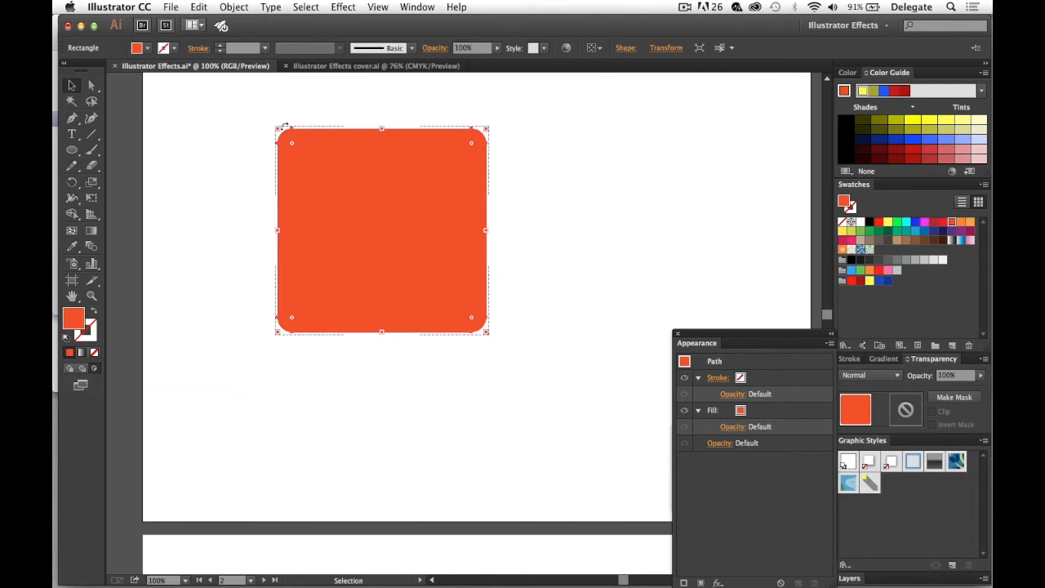
pyautogui.click(201, 7)
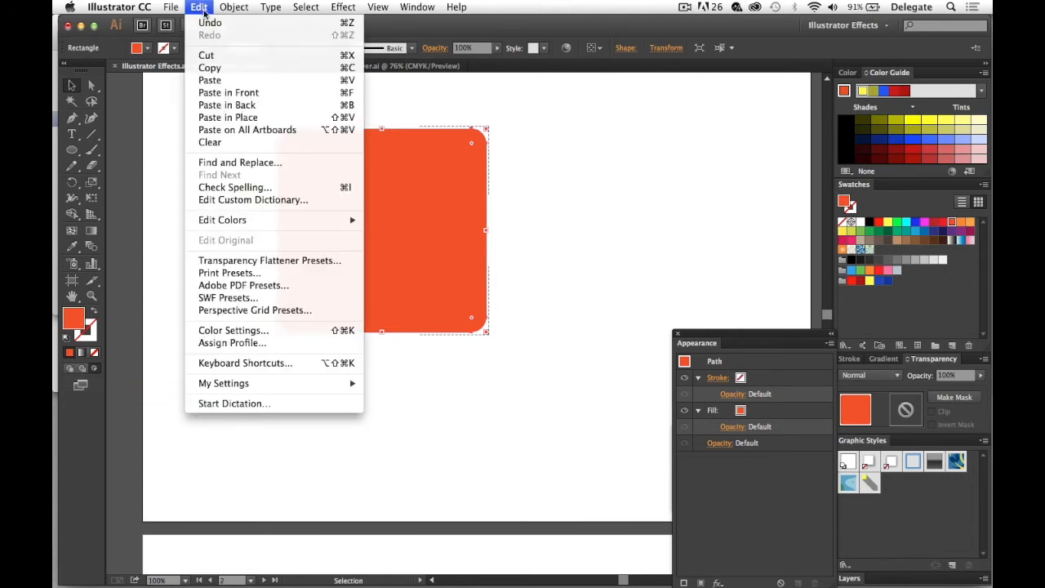
pyautogui.click(244, 121)
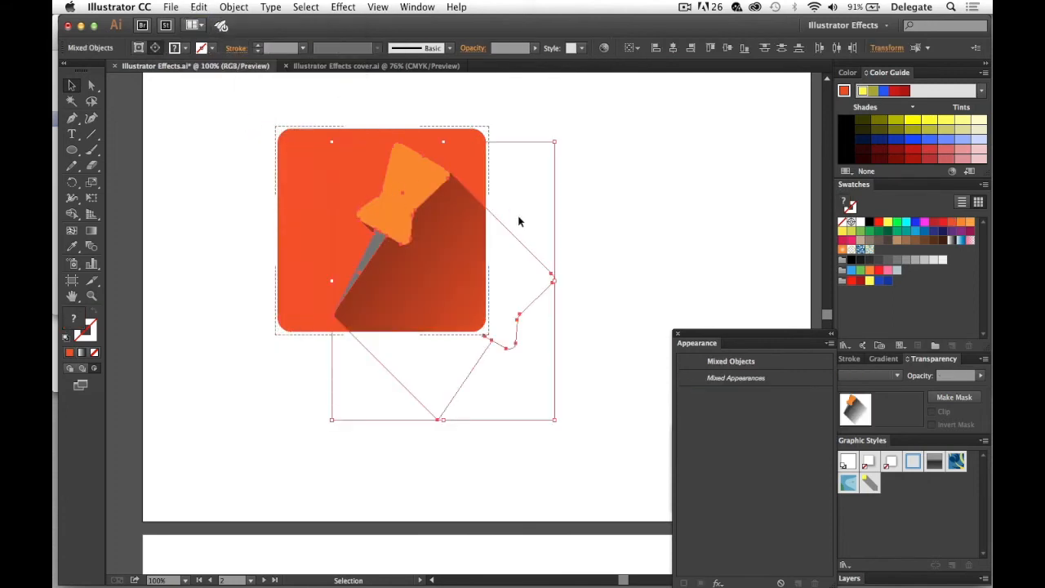
pyautogui.click(601, 201)
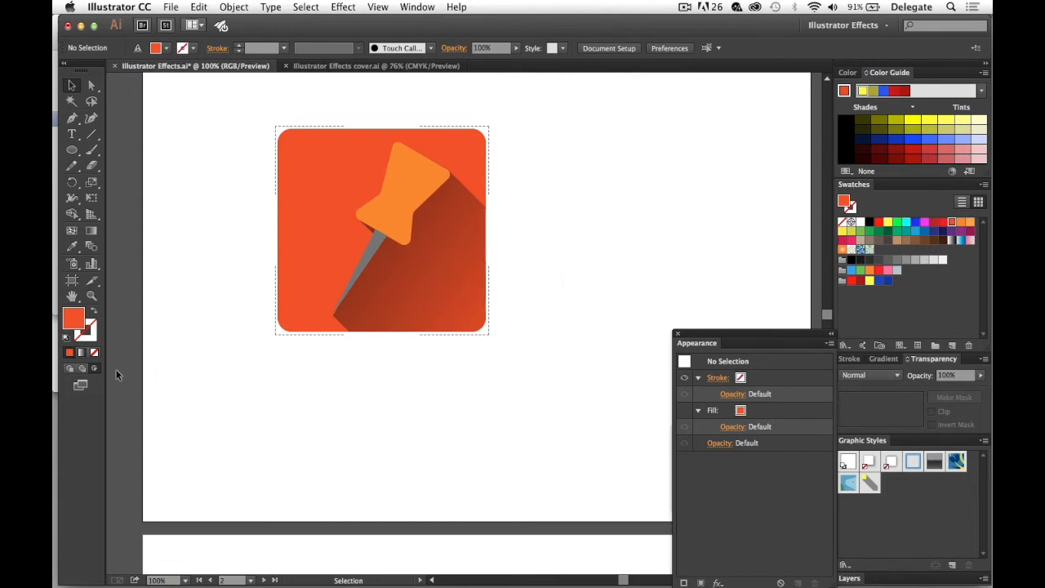
pyautogui.click(68, 369)
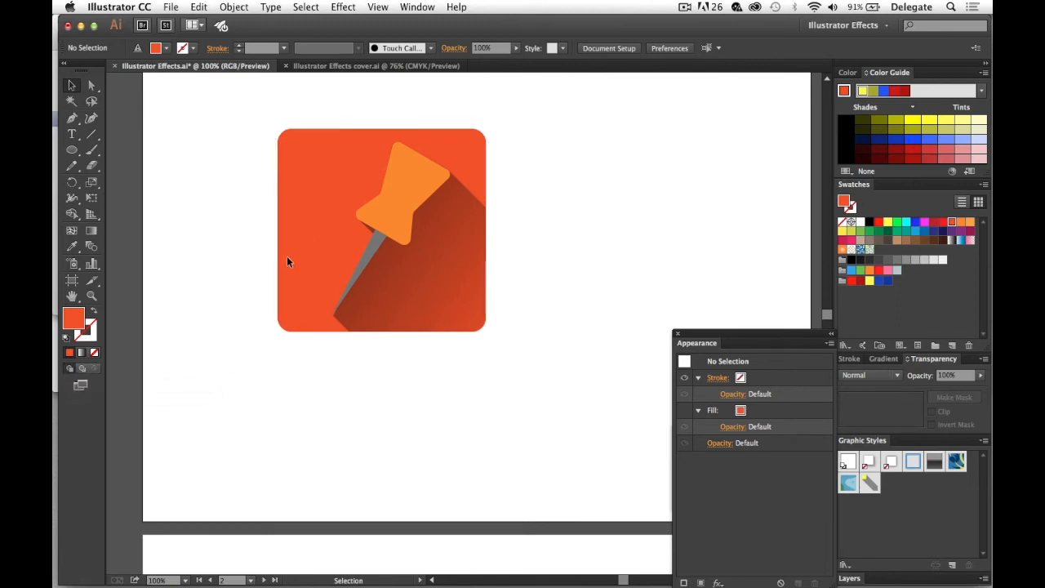
# Compare the clipped pushpin icon with the long-shadow shield badge on the artboard above, and go to the empty artboard below.
pyautogui.moveTo(455, 209); pyautogui.dragTo(558, 174)
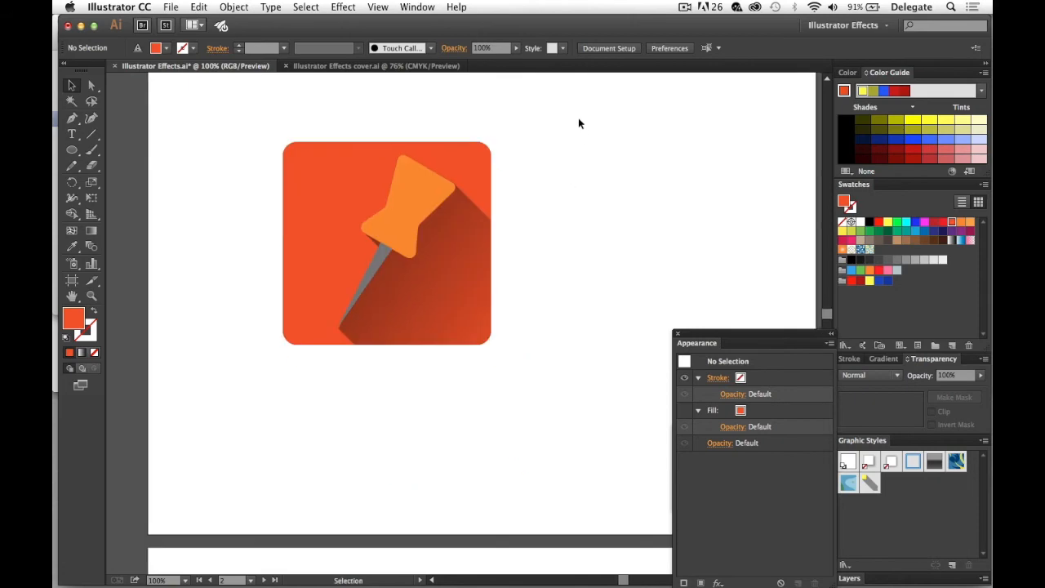
pyautogui.moveTo(579, 120); pyautogui.dragTo(542, 244)
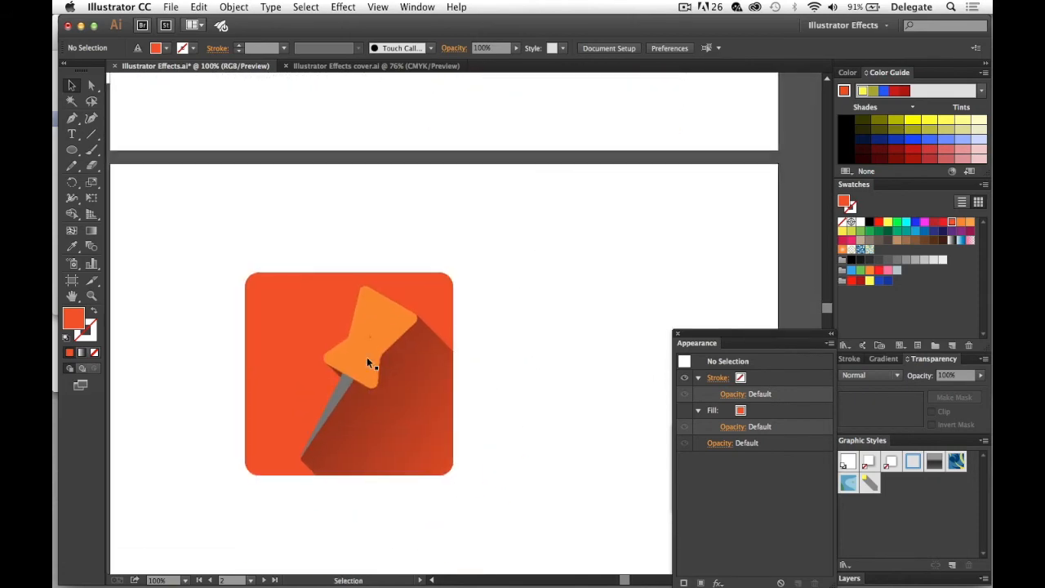
pyautogui.moveTo(613, 189); pyautogui.dragTo(543, 520)
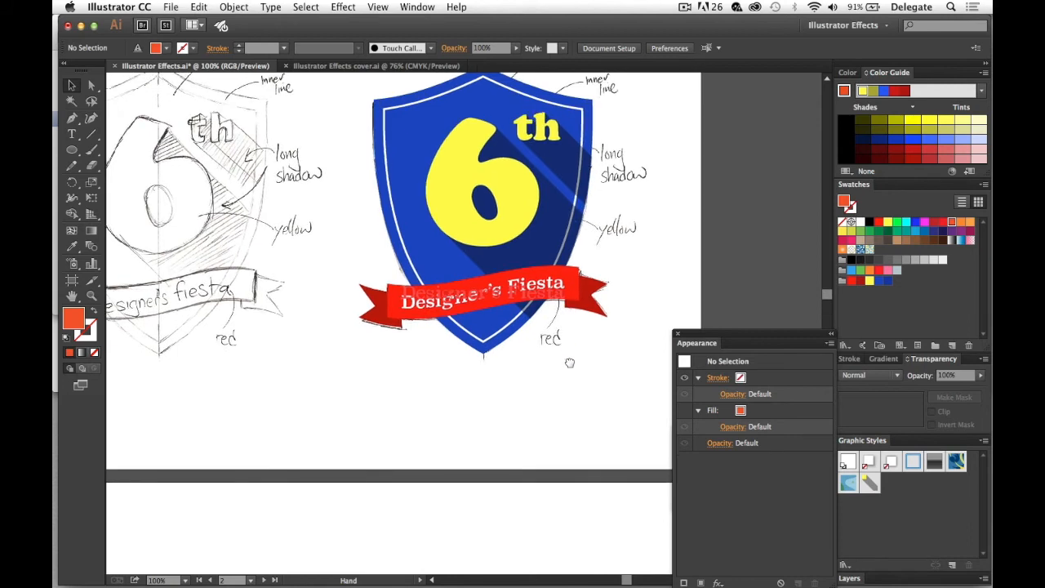
pyautogui.moveTo(570, 347); pyautogui.dragTo(573, 419)
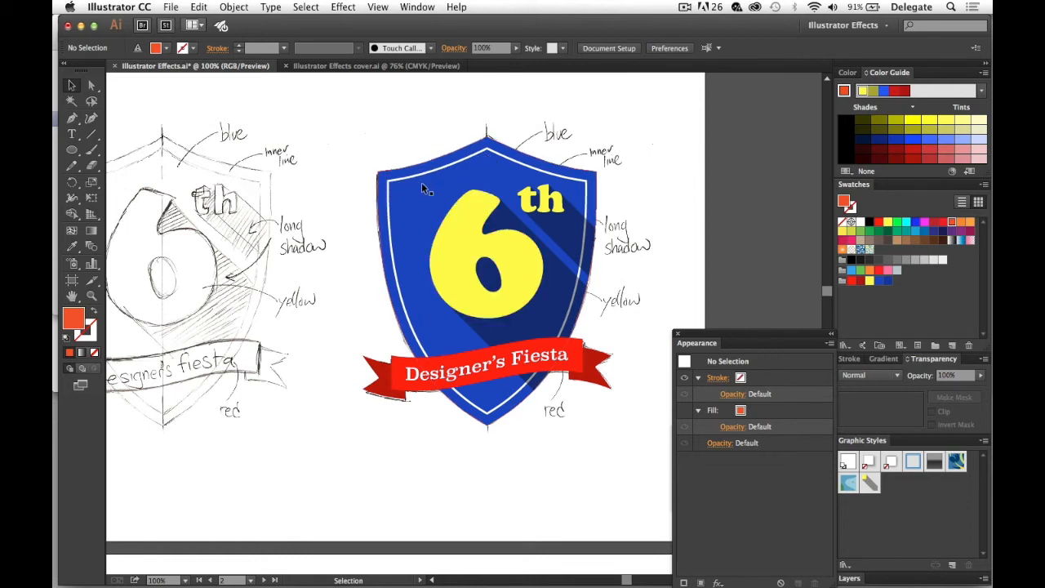
pyautogui.scroll(-6, 362, 455)
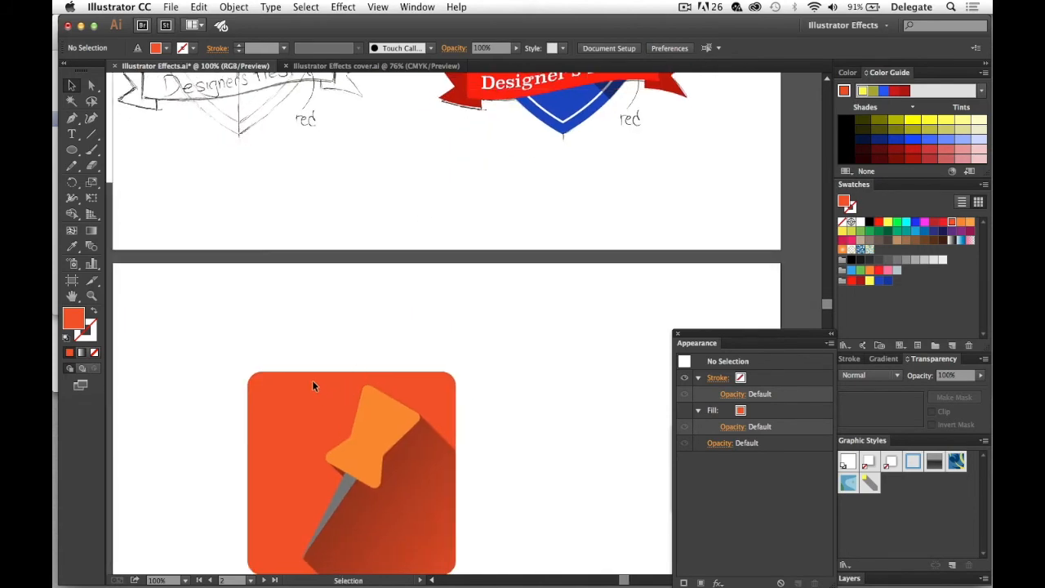
pyautogui.press('space')
pyautogui.moveTo(509, 483); pyautogui.dragTo(564, 268)
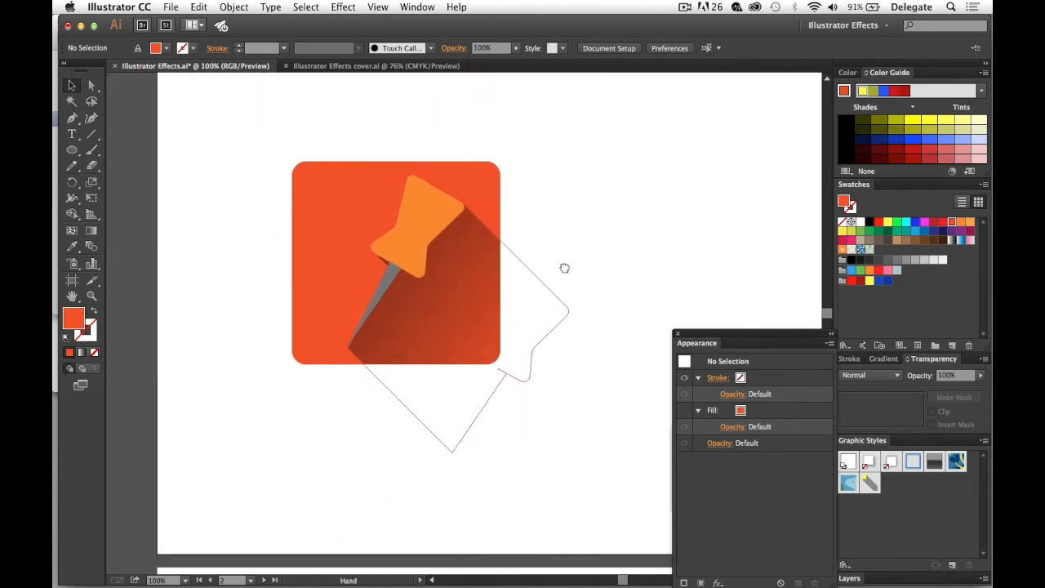
pyautogui.moveTo(513, 345); pyautogui.dragTo(511, 193)
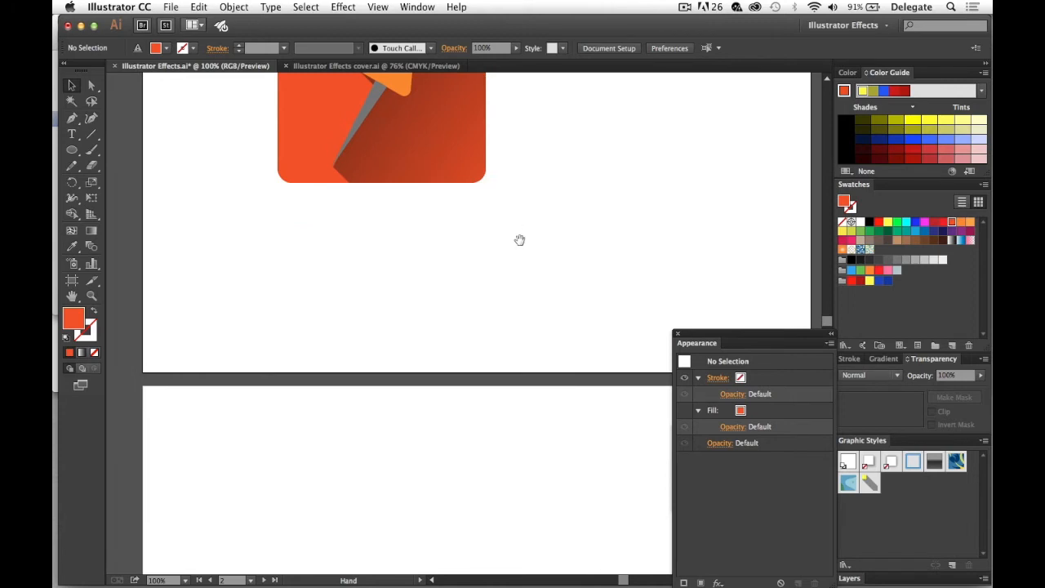
pyautogui.moveTo(520, 239); pyautogui.dragTo(517, 117)
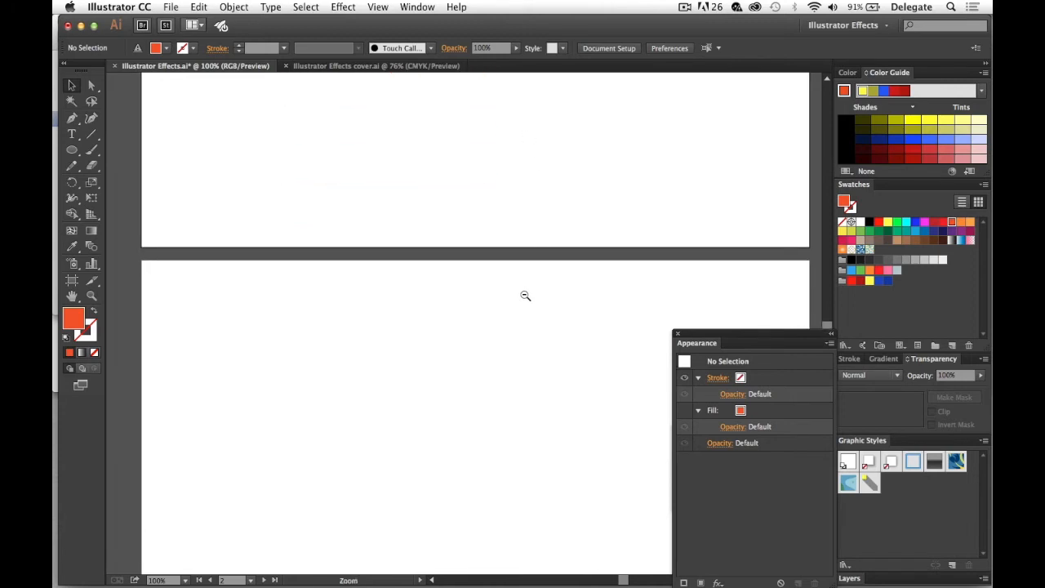
# Draw a closed two-peak mountain silhouette on the empty third artboard with the Pen tool, using a light brown fill and no stroke.
pyautogui.keyDown('alt'); pyautogui.click(515, 332); pyautogui.keyUp('alt')
pyautogui.moveTo(520, 351); pyautogui.dragTo(522, 411)
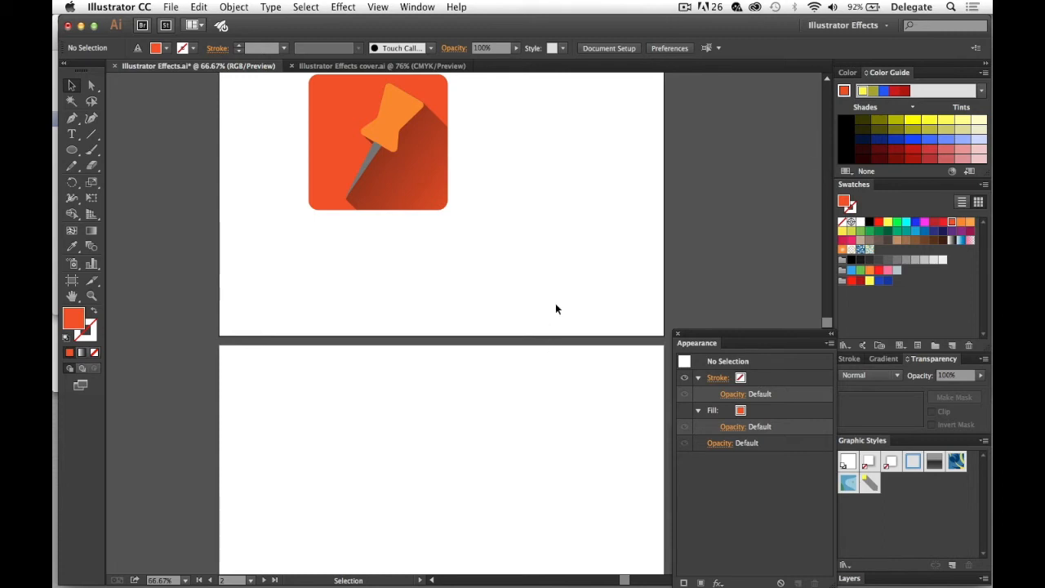
pyautogui.moveTo(506, 441); pyautogui.dragTo(493, 240)
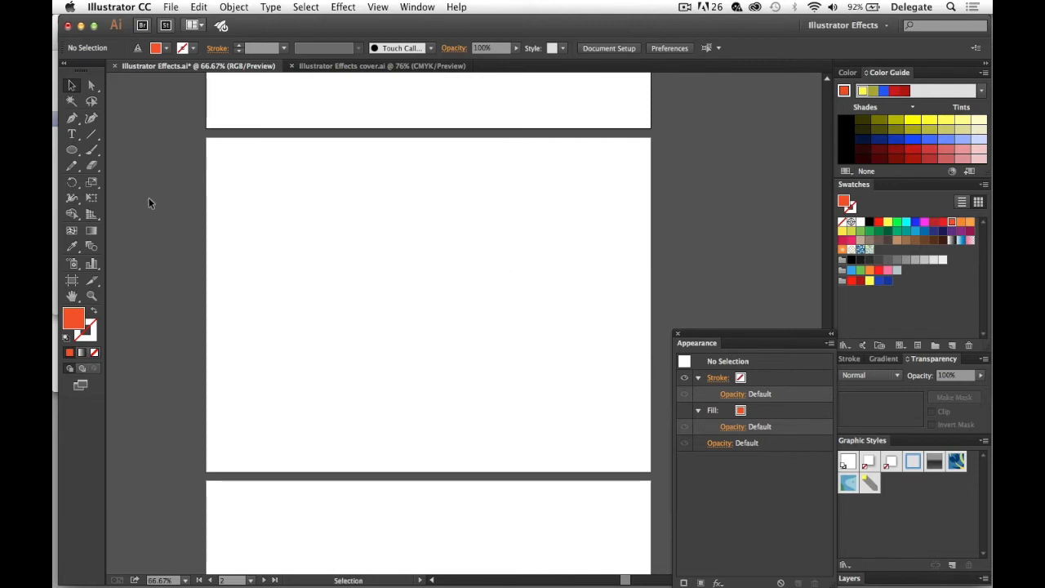
pyautogui.press('p')
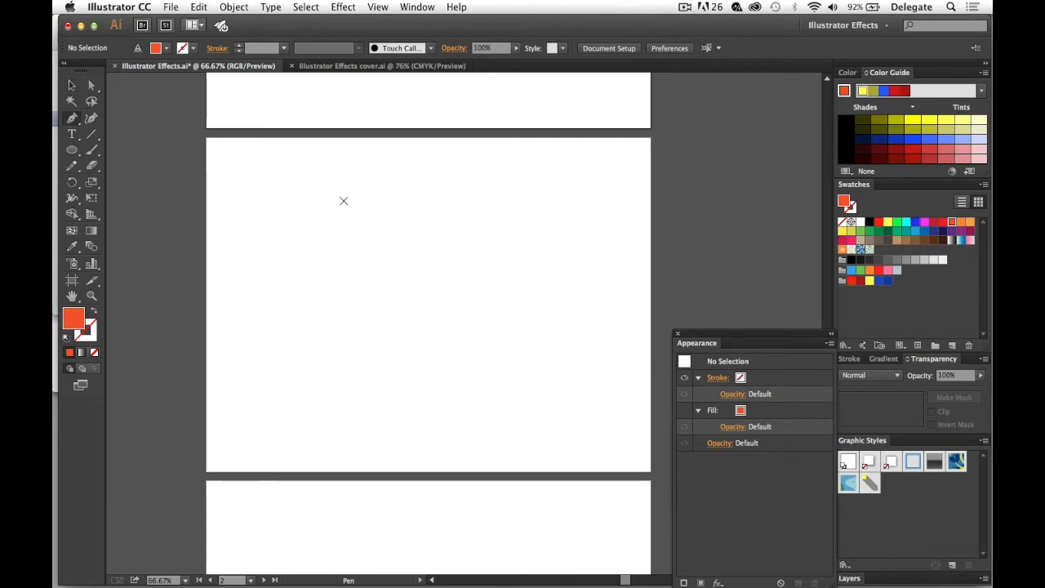
pyautogui.click(898, 241)
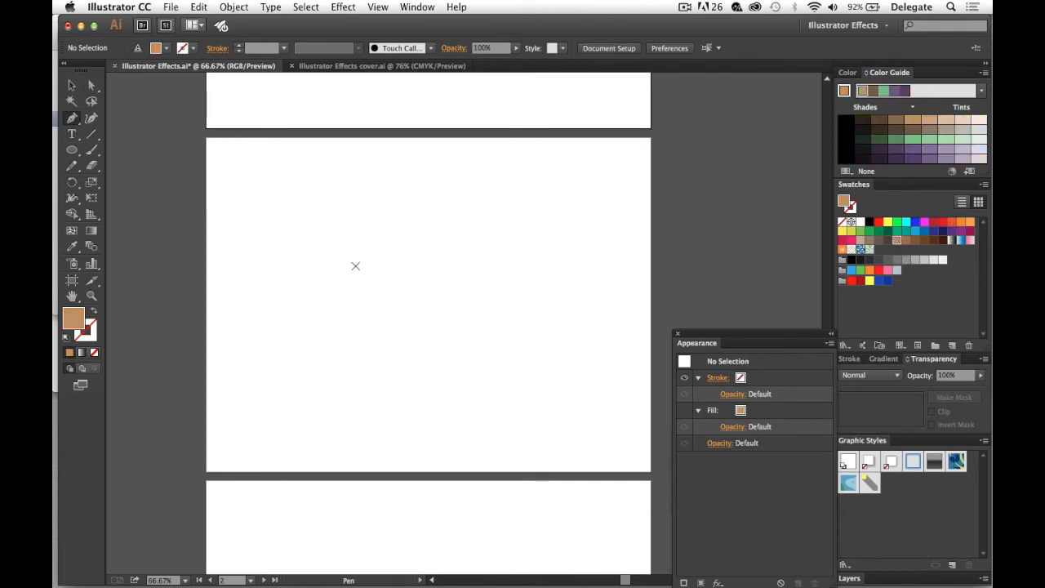
pyautogui.click(303, 317)
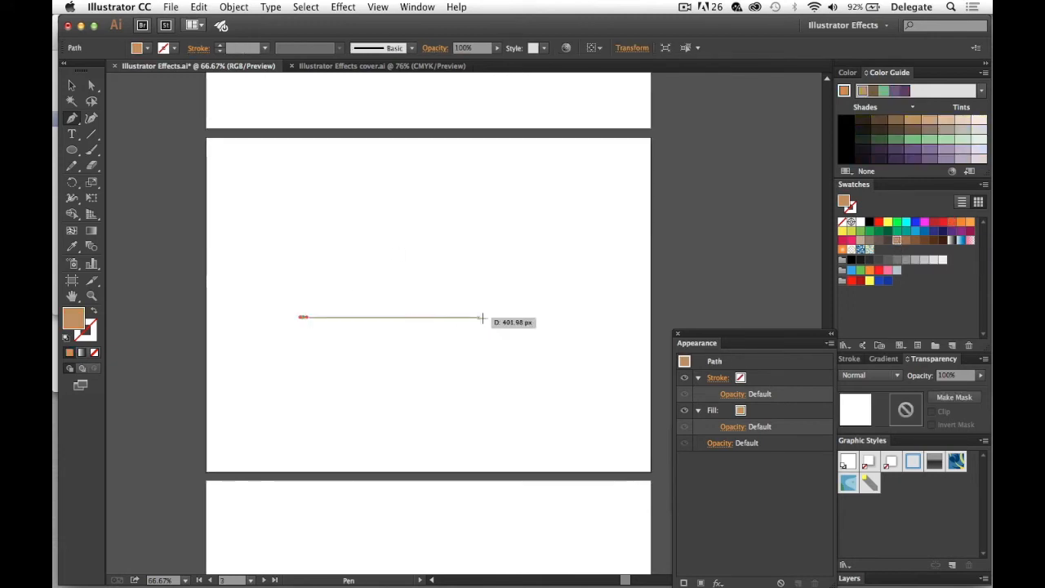
pyautogui.click(485, 317)
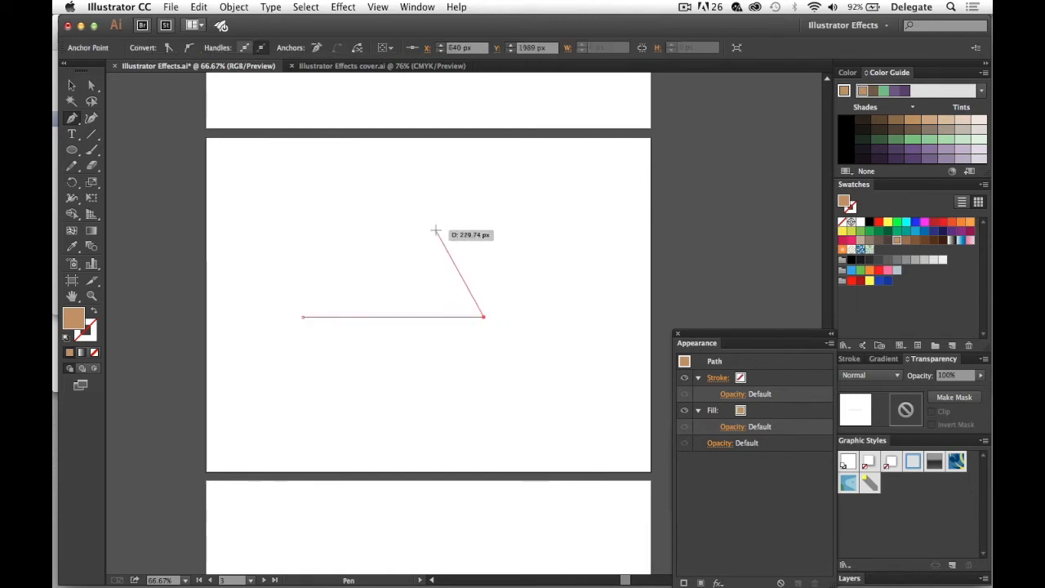
pyautogui.click(434, 228)
pyautogui.click(393, 271)
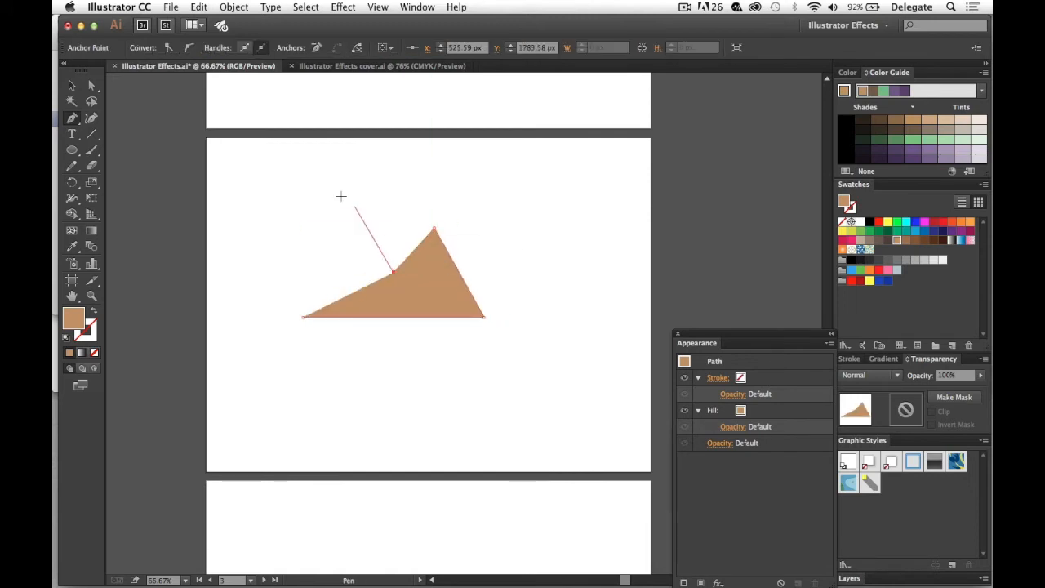
pyautogui.click(346, 197)
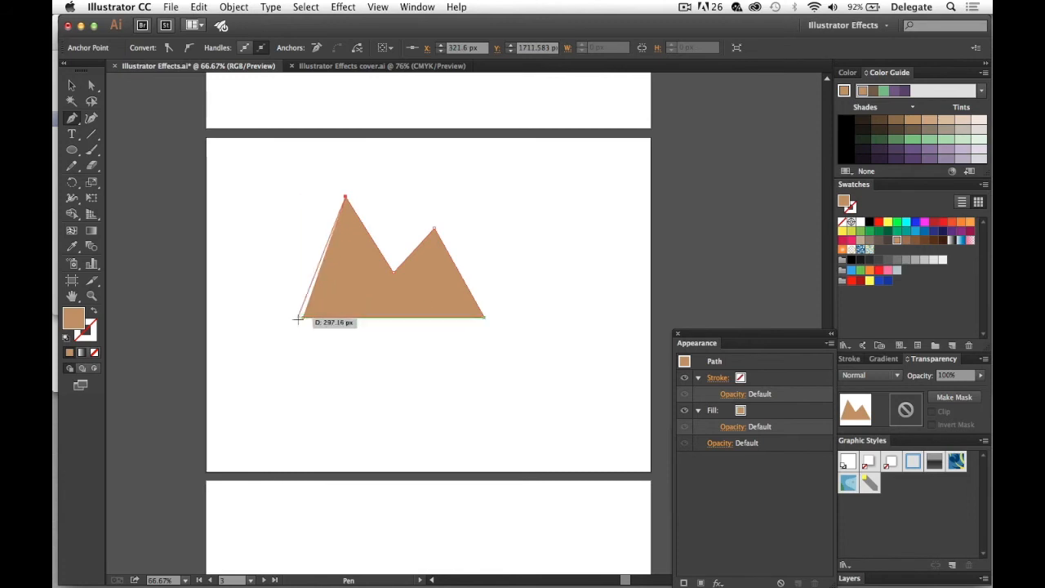
pyautogui.click(305, 317)
# Deselect the mountain silhouette and shift the taller peak's top anchor point slightly to the right.
pyautogui.press('v')
pyautogui.click(280, 234)
pyautogui.press('a')
pyautogui.moveTo(345, 199); pyautogui.dragTo(353, 199)
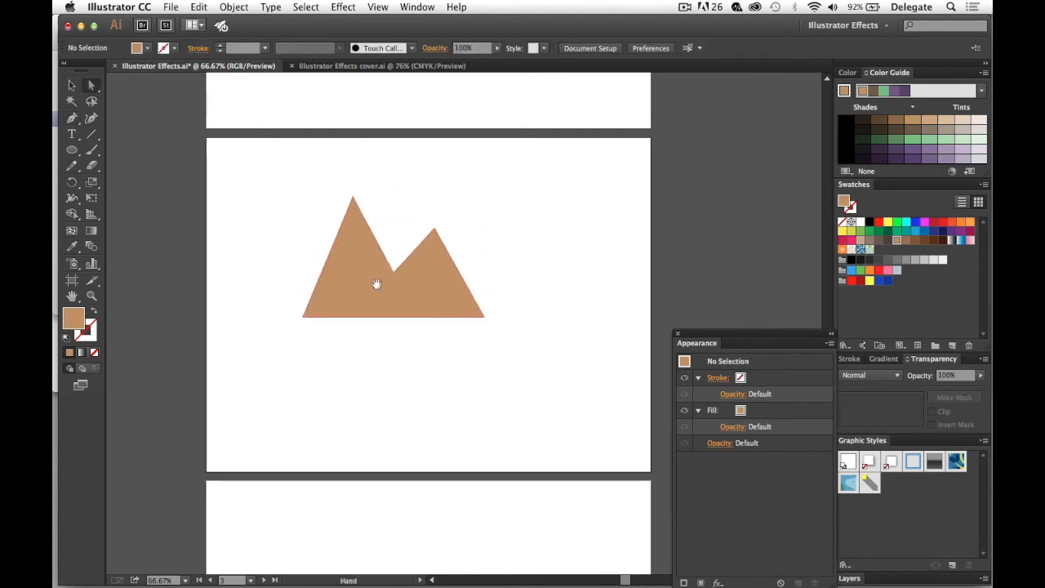
# Draw a closed white snowcap with a jagged lower edge inside the taller peak using the Pen tool, and deselect it.
pyautogui.hotkey('ctrl', 'space')
pyautogui.moveTo(276, 192); pyautogui.dragTo(546, 362)
pyautogui.moveTo(544, 322); pyautogui.dragTo(560, 321)
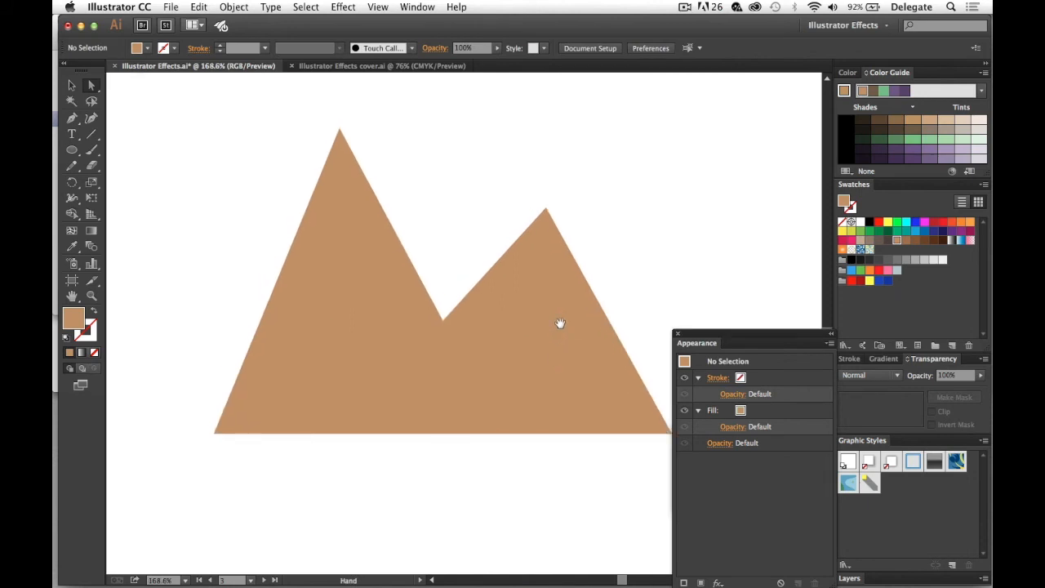
pyautogui.press('p')
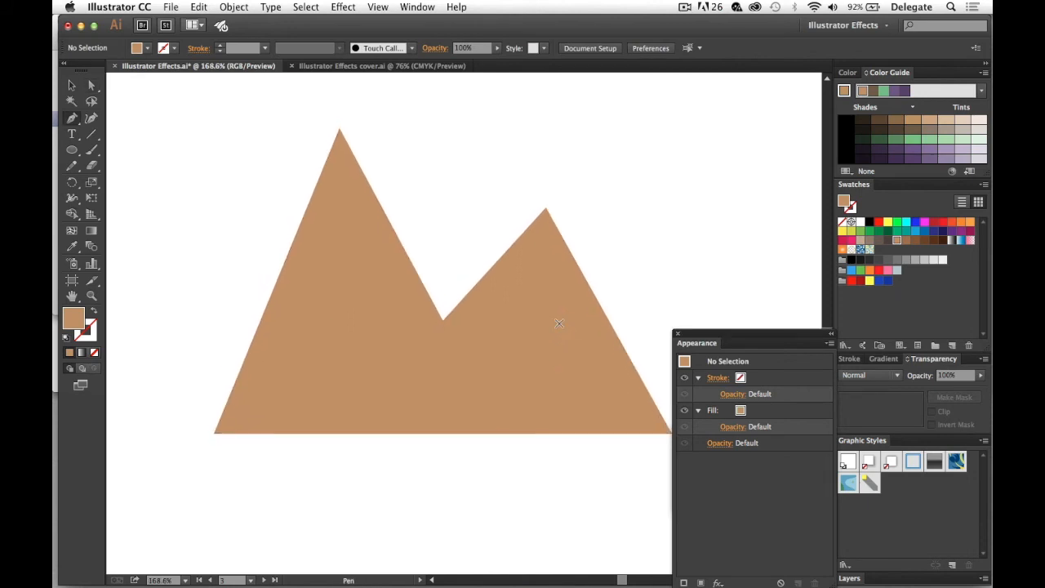
pyautogui.click(861, 223)
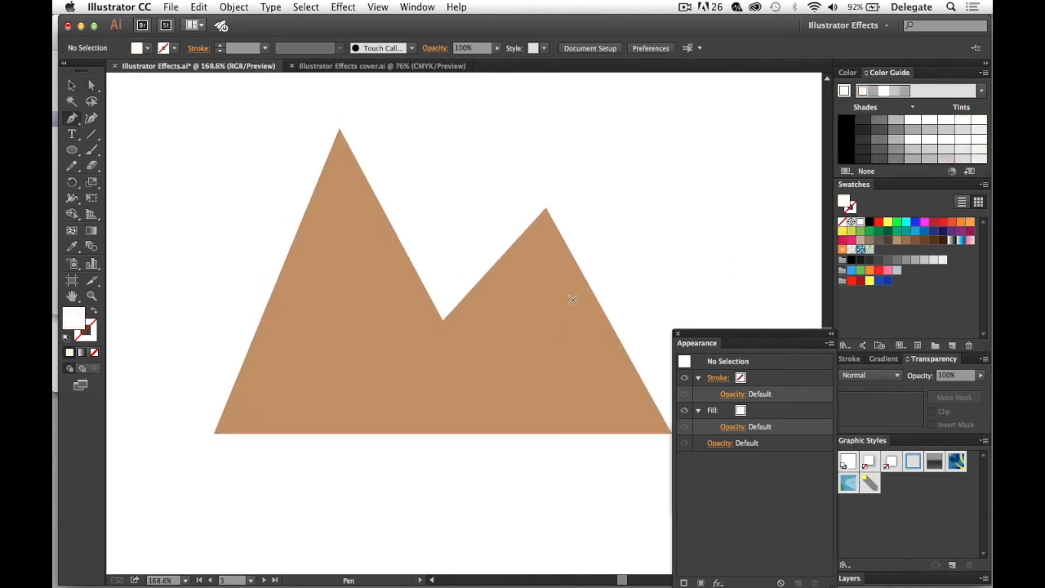
pyautogui.click(340, 152)
pyautogui.moveTo(273, 320); pyautogui.dragTo(345, 262)
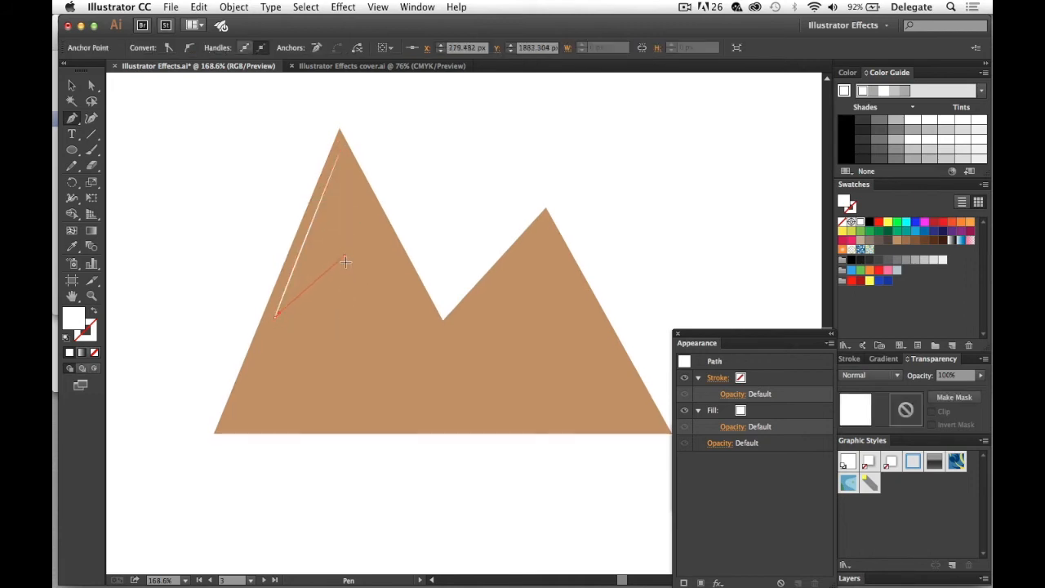
pyautogui.click(360, 320)
pyautogui.click(376, 257)
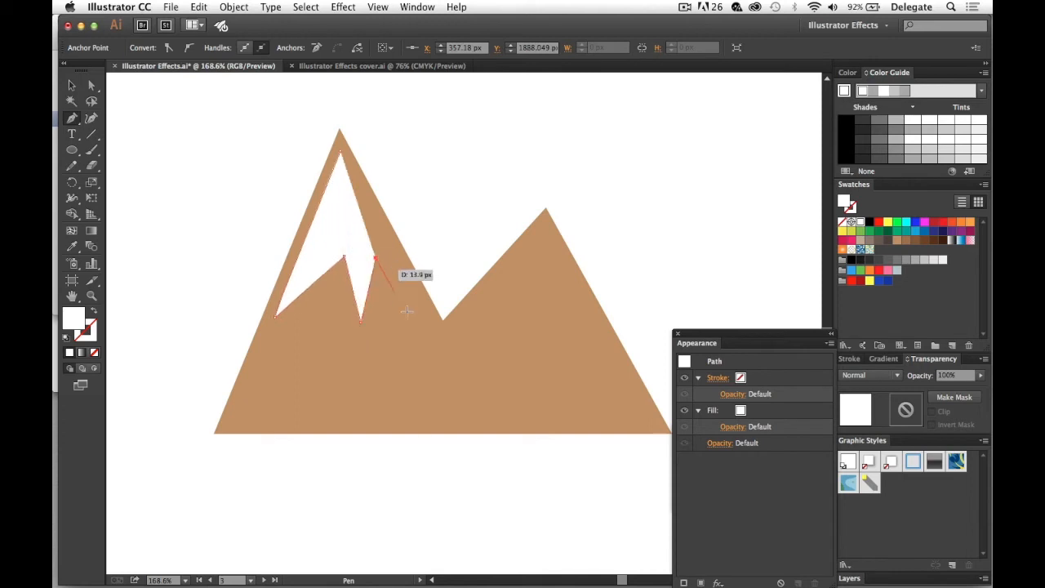
pyautogui.click(430, 312)
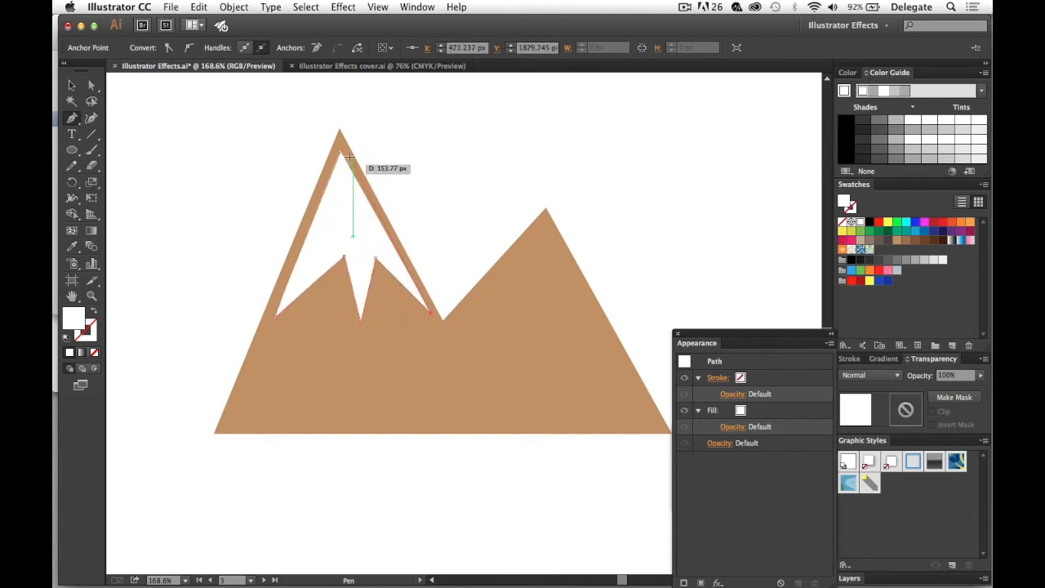
pyautogui.click(340, 152)
pyautogui.press('a')
pyautogui.click(382, 156)
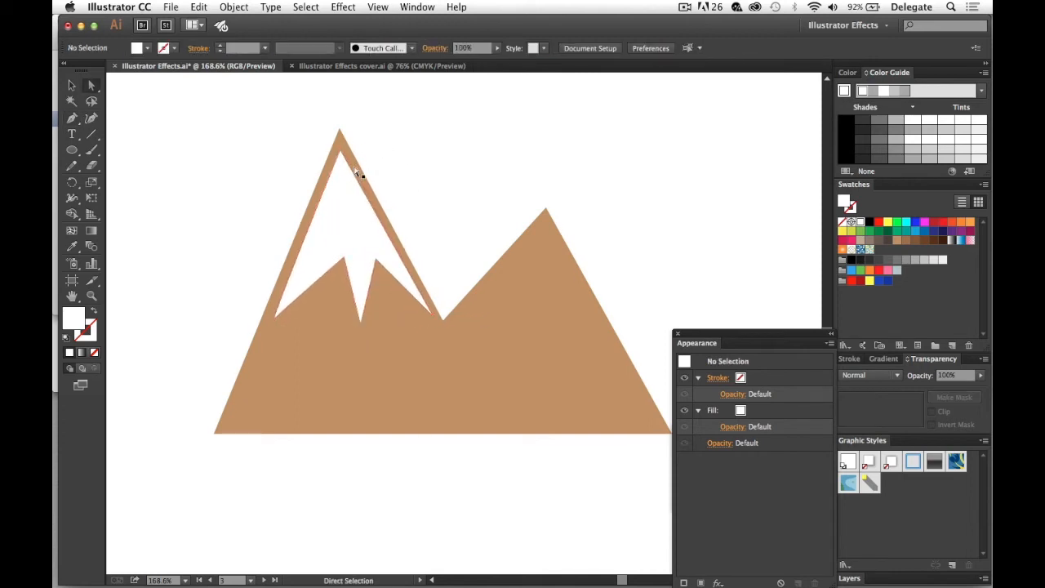
# Draw a closed white snowcap with a zigzag lower edge inside the smaller peak using the Pen tool.
pyautogui.moveTo(472, 156); pyautogui.dragTo(398, 152)
pyautogui.press('p')
pyautogui.click(465, 215)
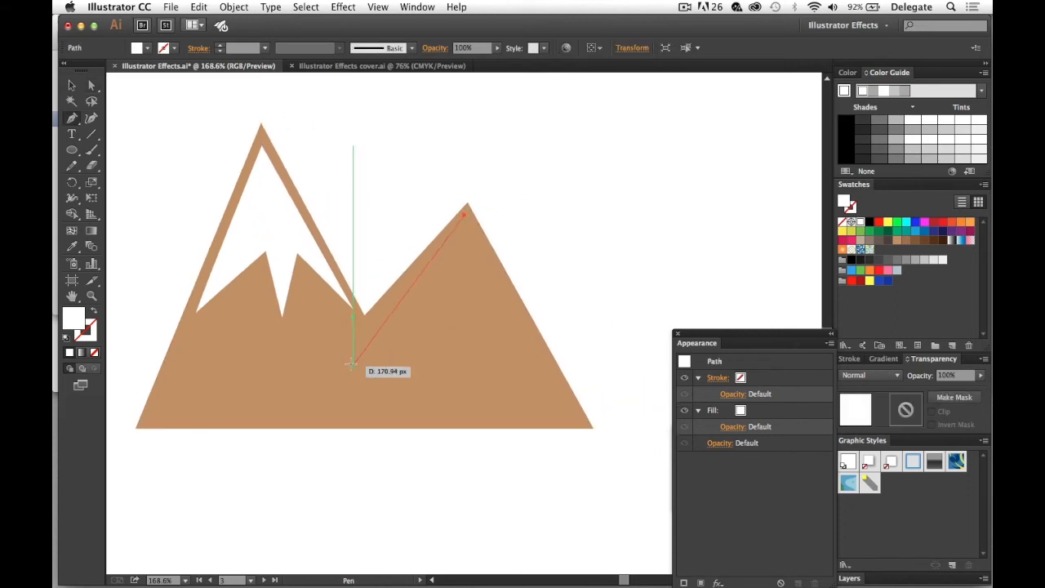
pyautogui.click(347, 343)
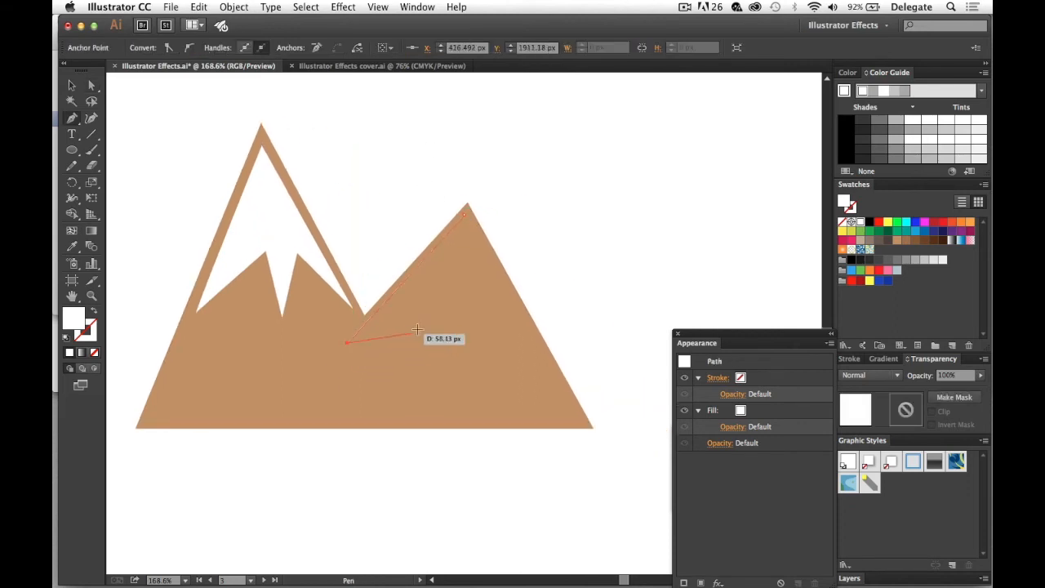
pyautogui.click(421, 315)
pyautogui.click(453, 374)
pyautogui.click(486, 325)
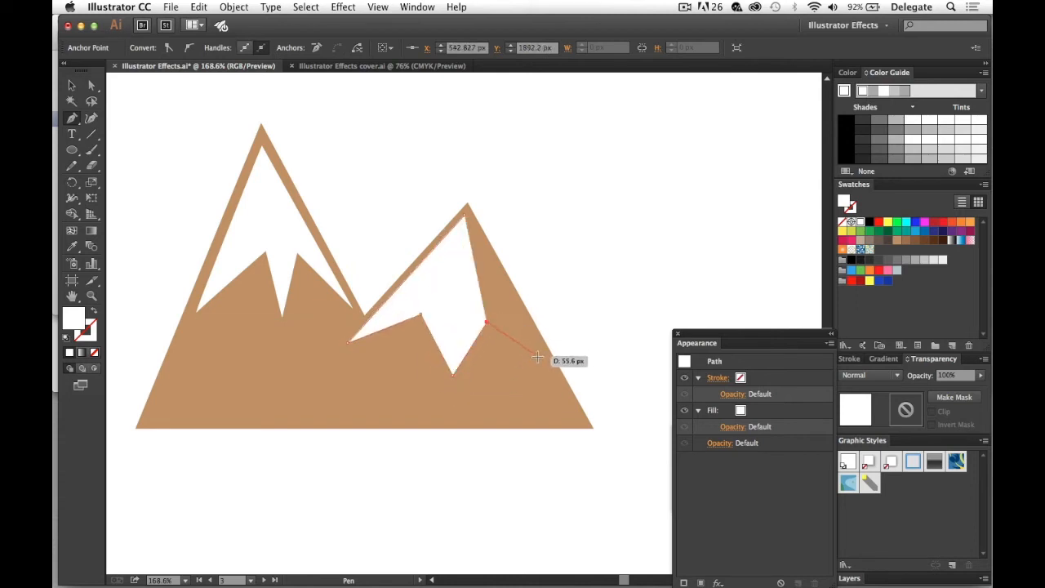
pyautogui.click(546, 360)
pyautogui.click(465, 215)
# Shift the top anchor point of the smaller peak's snowcap slightly right to line up under the summit, and deselect it.
pyautogui.press('a')
pyautogui.click(535, 216)
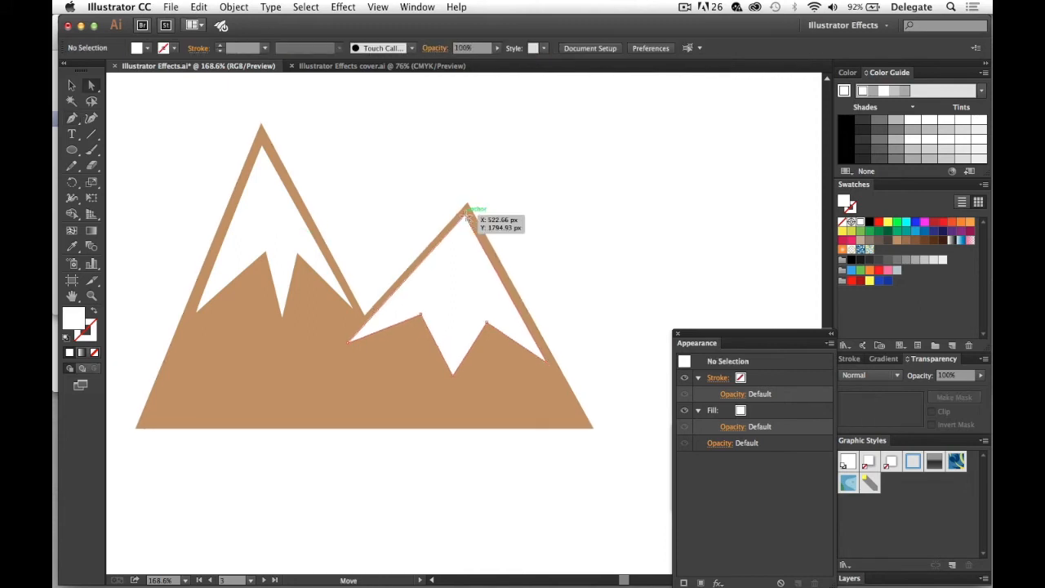
pyautogui.click(468, 214)
pyautogui.moveTo(562, 256); pyautogui.dragTo(570, 232)
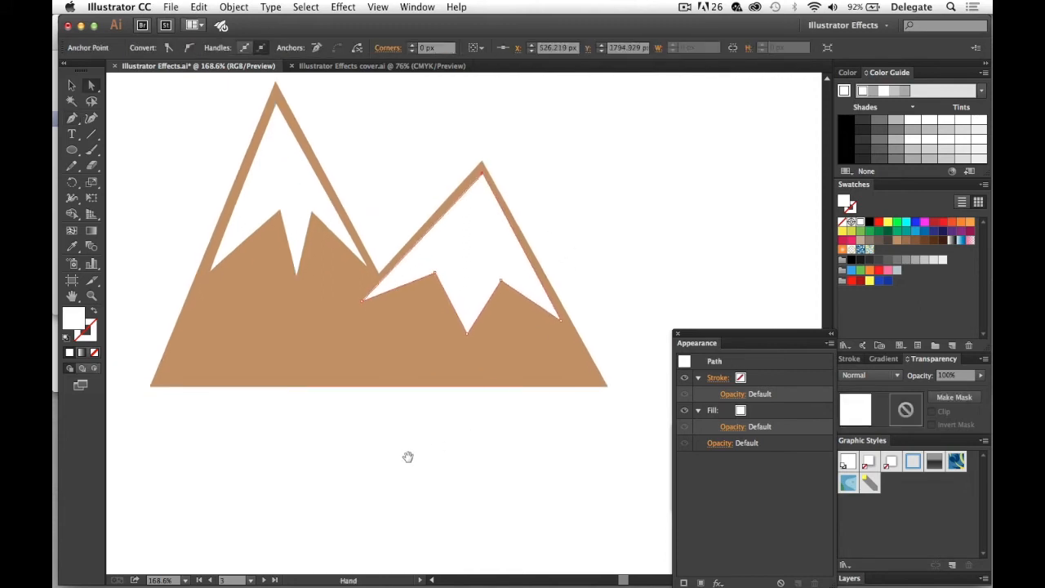
pyautogui.press('v')
pyautogui.click(373, 438)
# Add the point text "Hikers" just below the base of the mountains.
pyautogui.moveTo(443, 333); pyautogui.dragTo(484, 296)
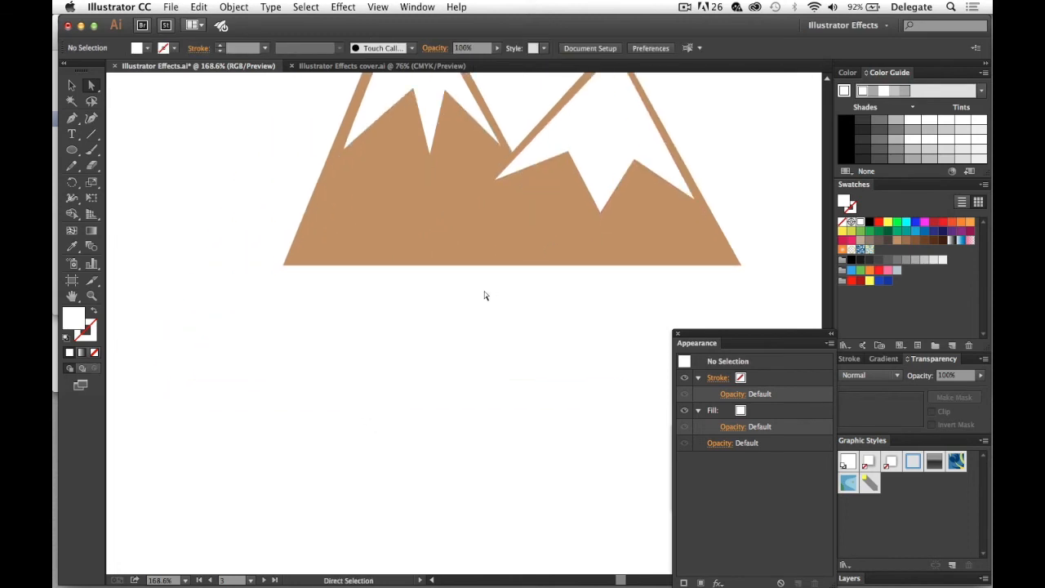
pyautogui.press('y')
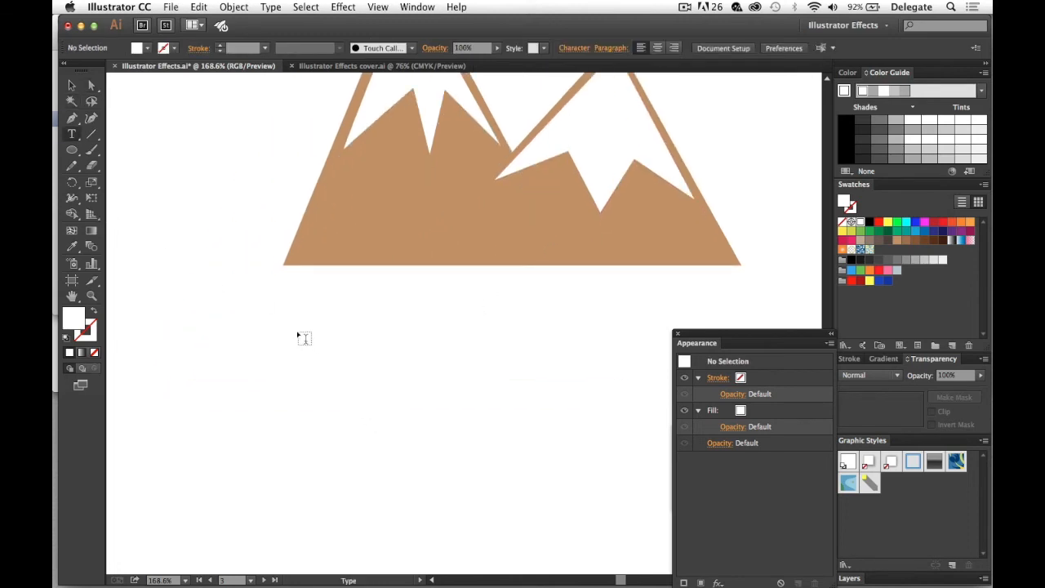
pyautogui.press('t')
pyautogui.write('HIKW')
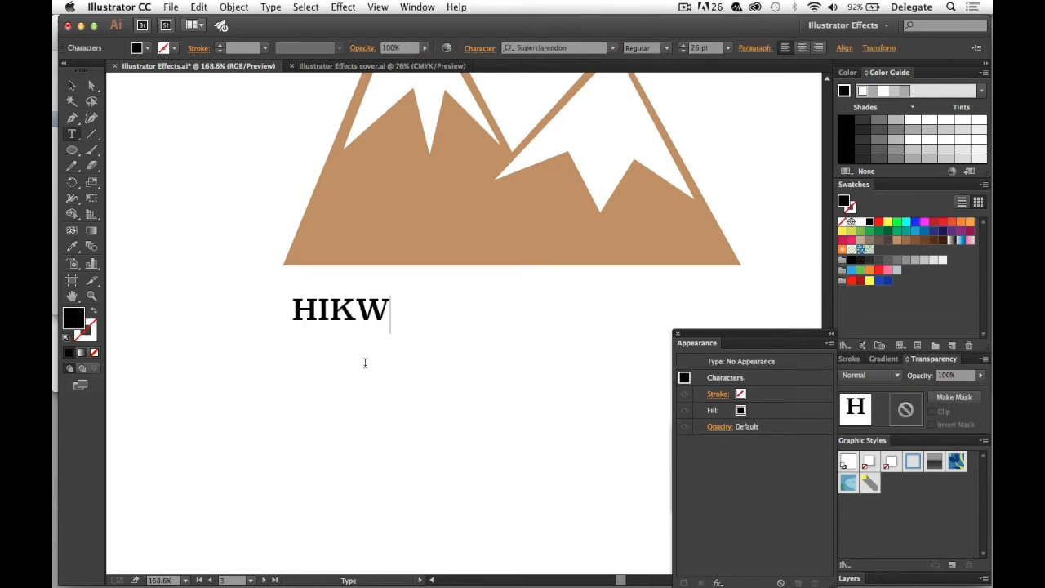
pyautogui.press('BackSpace')
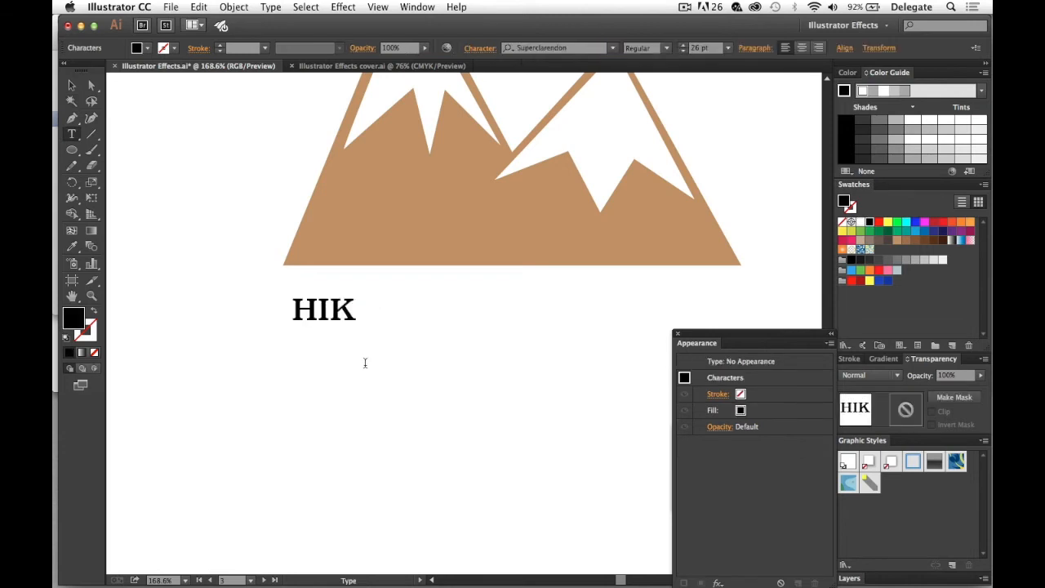
pyautogui.press('BackSpace')
pyautogui.press('BackSpace')
pyautogui.write('ikers')
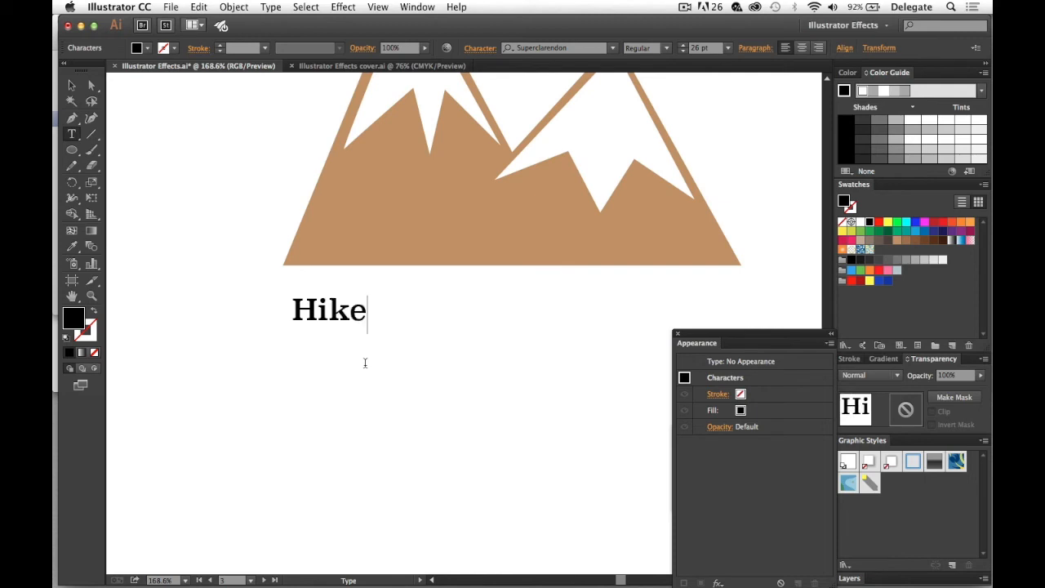
# Enlarge the whole word "Hikers" to 106 pt so it nearly spans the width of the mountains.
pyautogui.press('super+a')
pyautogui.press('super+shift+period')
pyautogui.press('super+shift+period')
pyautogui.press('super+shift+period')
pyautogui.press('super+shift+period')
pyautogui.press('super+shift+period')
pyautogui.press('super+shift+period')
pyautogui.press('super+shift+period')
pyautogui.press('super+shift+period')
pyautogui.press('super+shift+period')
pyautogui.press('super+shift+period')
pyautogui.press('super+shift+period')
pyautogui.press('super+shift+period')
pyautogui.press('super+shift+period')
pyautogui.press('super+shift+period')
pyautogui.press('super+shift+period')
pyautogui.press('super+shift+period')
pyautogui.press('super+shift+period')
pyautogui.press('super+shift+period')
pyautogui.press('super+shift+period')
pyautogui.press('super+shift+period')
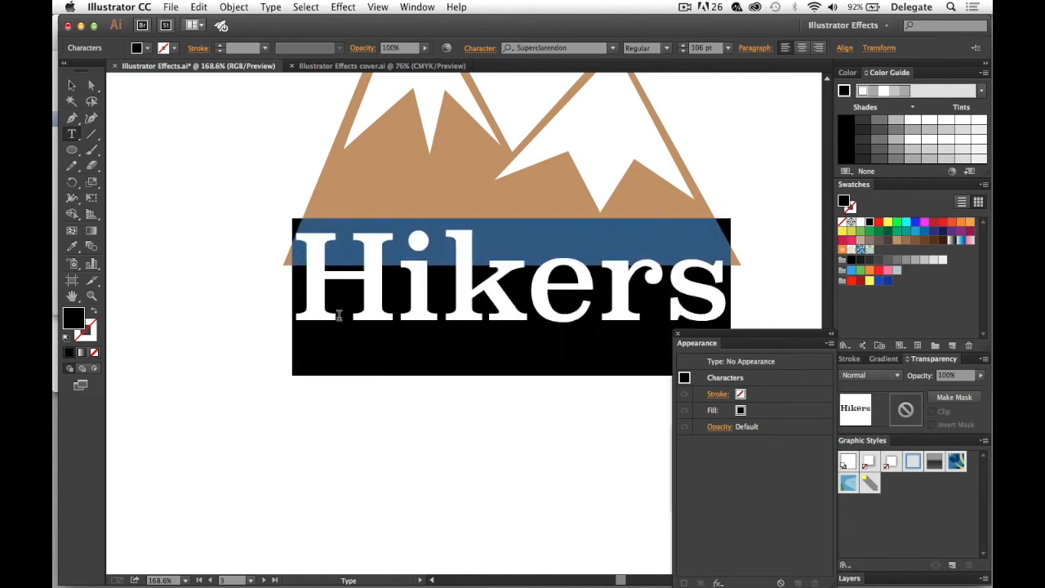
# Move the "Hikers" text down so it sits centred just beneath the mountain base.
pyautogui.click(71, 85)
pyautogui.moveTo(415, 320); pyautogui.dragTo(425, 361)
pyautogui.press('space')
pyautogui.moveTo(452, 310); pyautogui.dragTo(399, 280)
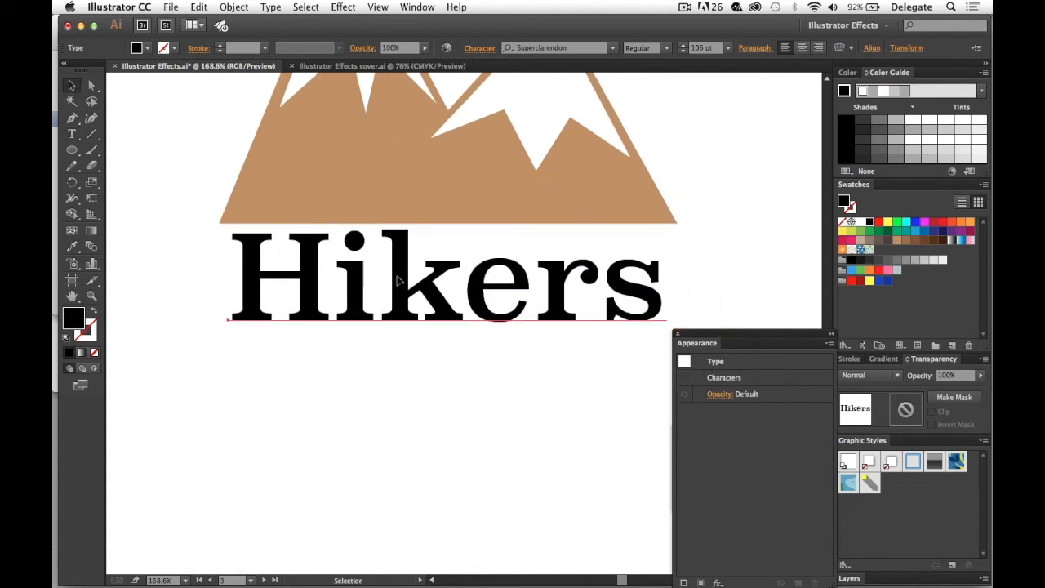
# Recolour the "Hikers" text with the light brown sampled from the mountain using the Eyedropper, and deselect it.
pyautogui.click(72, 247)
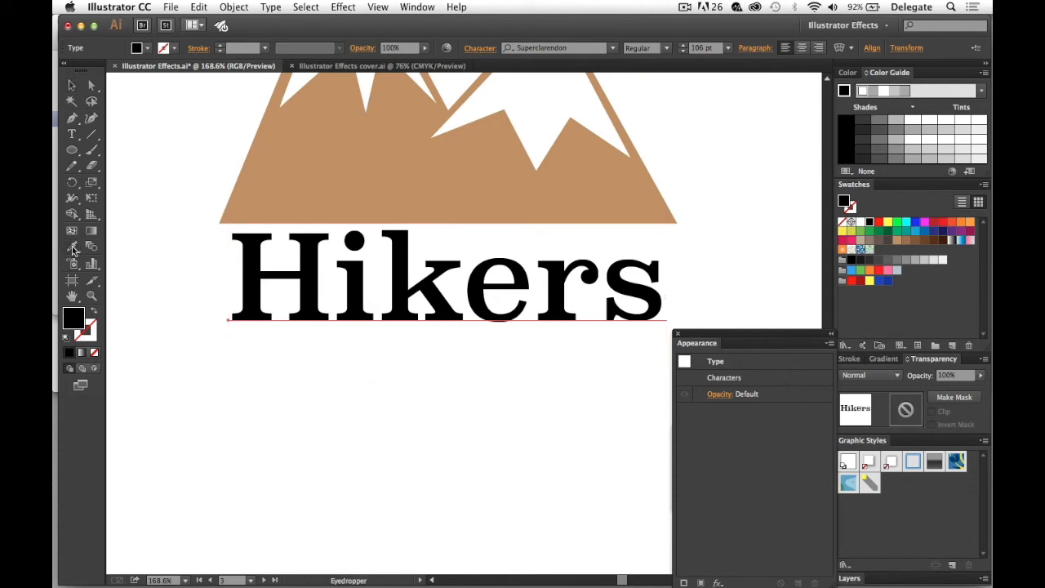
pyautogui.click(341, 184)
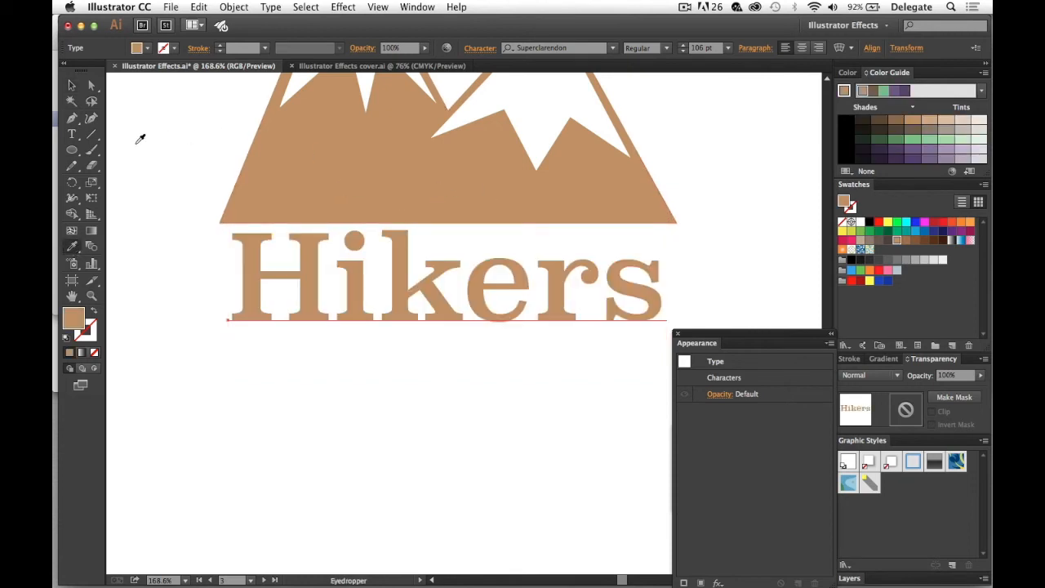
pyautogui.click(77, 89)
pyautogui.click(195, 255)
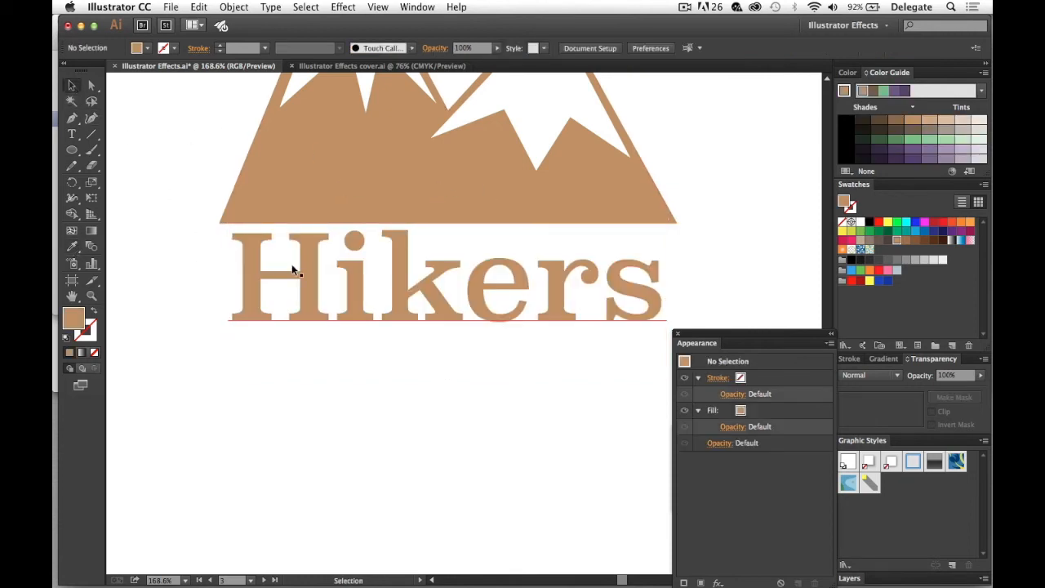
# Duplicate the complete mountain and "Hikers" logo straight down onto the empty artboard below, and deselect the copy.
pyautogui.keyDown('alt'); pyautogui.keyDown('super'); pyautogui.click(473, 285); pyautogui.keyUp('super'); pyautogui.keyUp('alt')
pyautogui.keyDown('alt'); pyautogui.keyDown('super'); pyautogui.click(462, 308); pyautogui.keyUp('super'); pyautogui.keyUp('alt')
pyautogui.keyDown('alt'); pyautogui.keyDown('super'); pyautogui.click(467, 328); pyautogui.keyUp('super'); pyautogui.keyUp('alt')
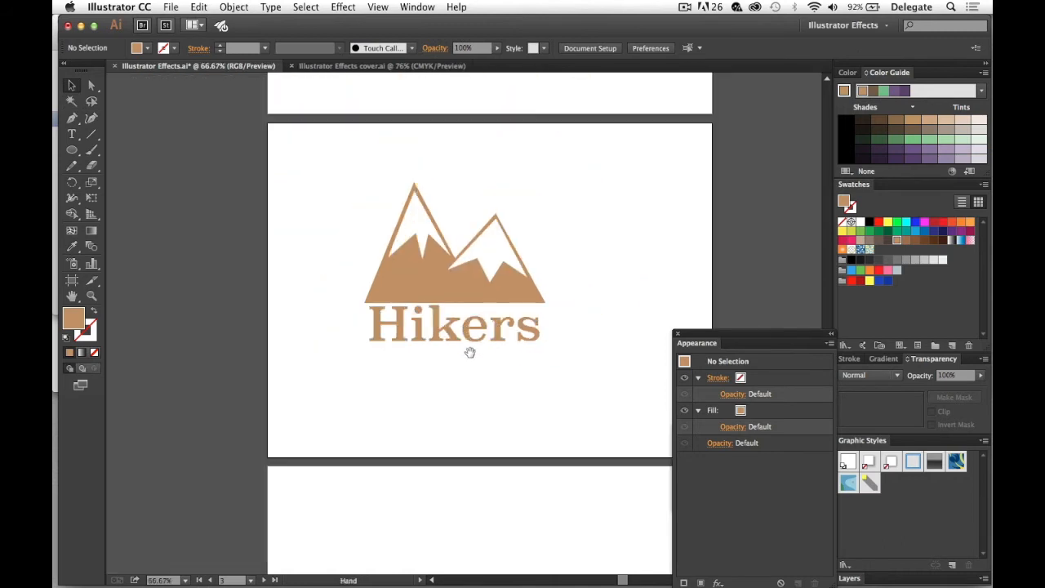
pyautogui.moveTo(467, 355); pyautogui.dragTo(441, 243)
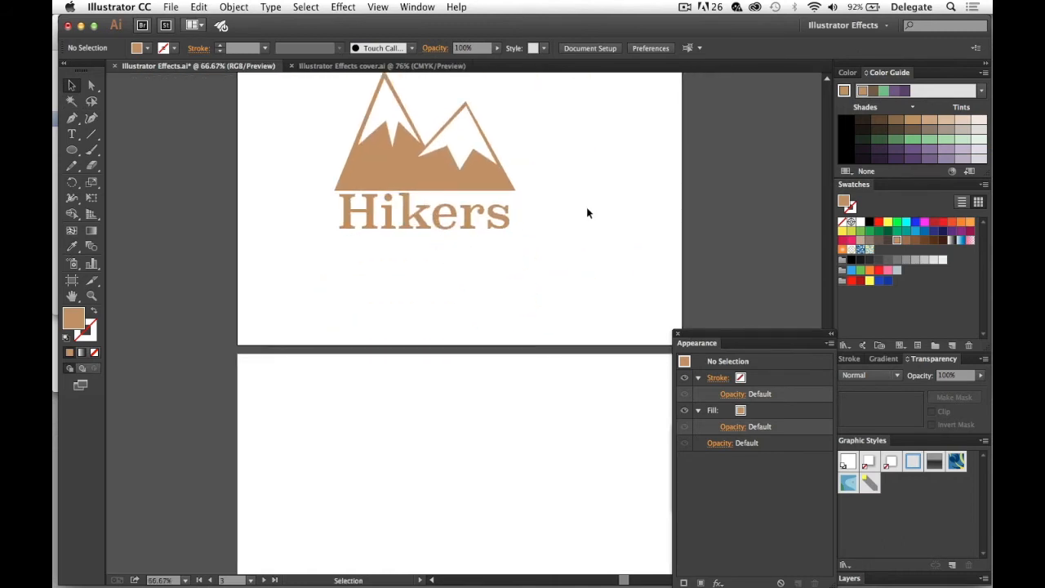
pyautogui.keyDown('alt'); pyautogui.keyDown('super'); pyautogui.click(496, 199); pyautogui.keyUp('super'); pyautogui.keyUp('alt')
pyautogui.moveTo(495, 190); pyautogui.dragTo(493, 111)
pyautogui.moveTo(280, 144); pyautogui.dragTo(583, 307)
pyautogui.moveTo(440, 265); pyautogui.dragTo(450, 508)
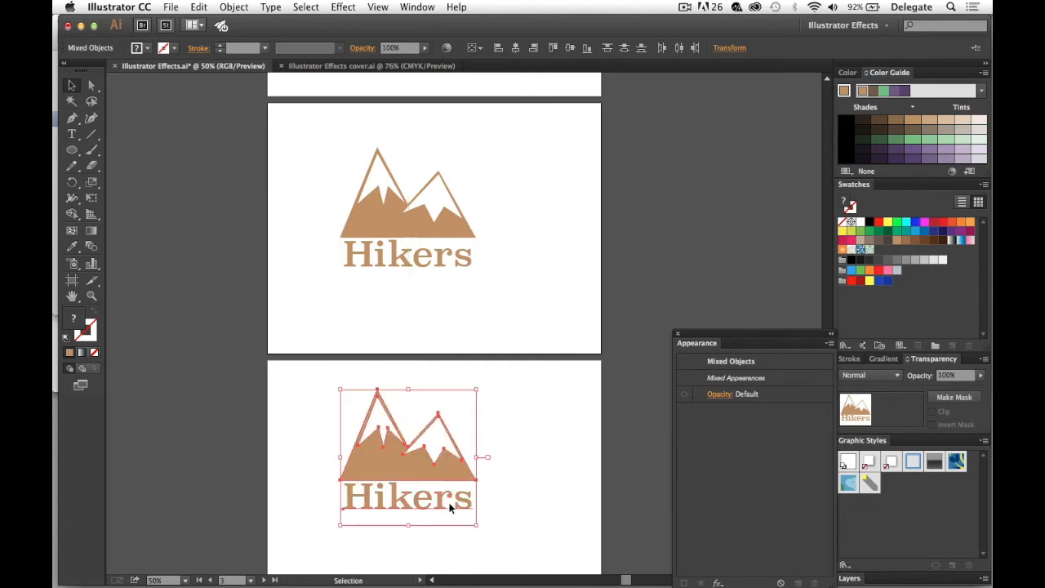
pyautogui.click(505, 319)
# Convert the "Hikers" text of the upper logo to outlines, then check that the mountain is a path and deselect it.
pyautogui.click(476, 300)
pyautogui.moveTo(400, 286); pyautogui.dragTo(430, 331)
pyautogui.click(461, 294)
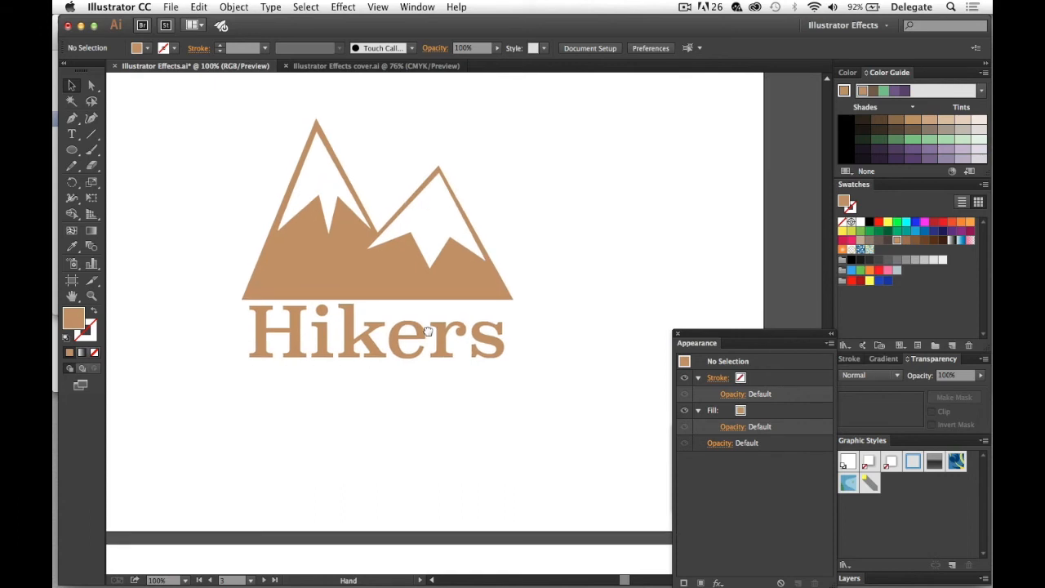
pyautogui.click(354, 334)
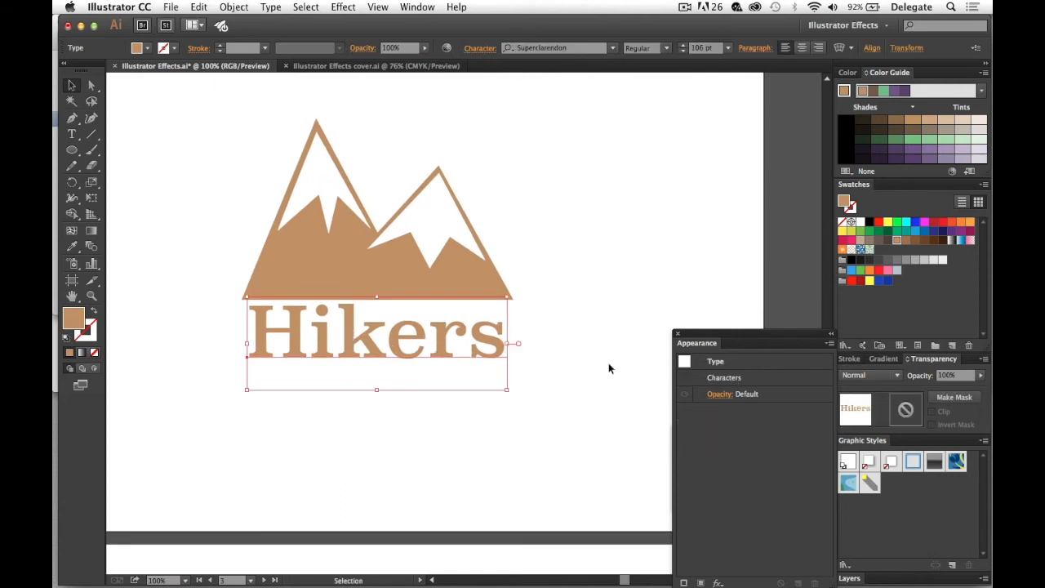
pyautogui.moveTo(740, 333); pyautogui.dragTo(635, 291)
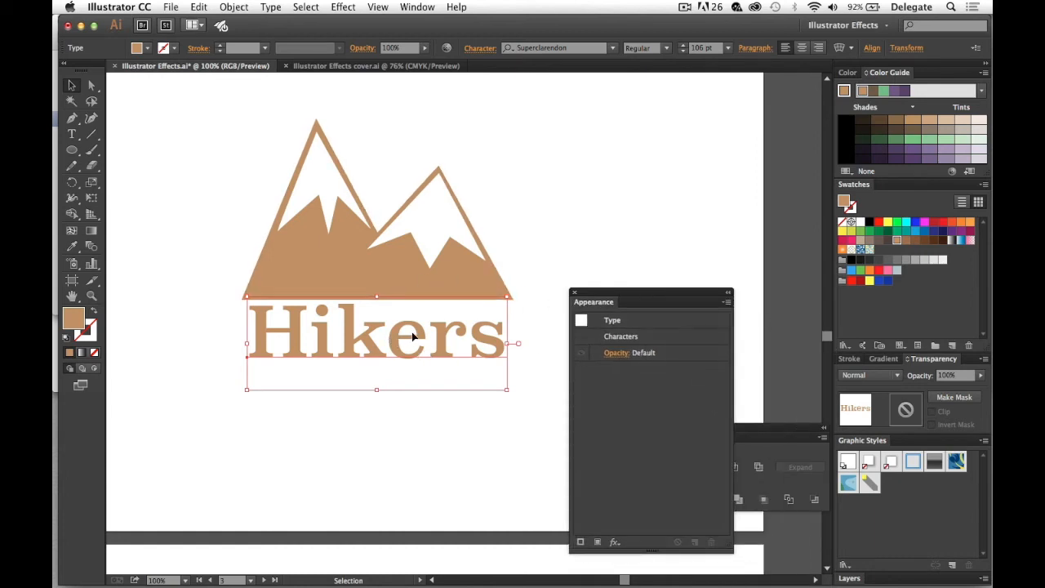
pyautogui.rightClick(349, 334)
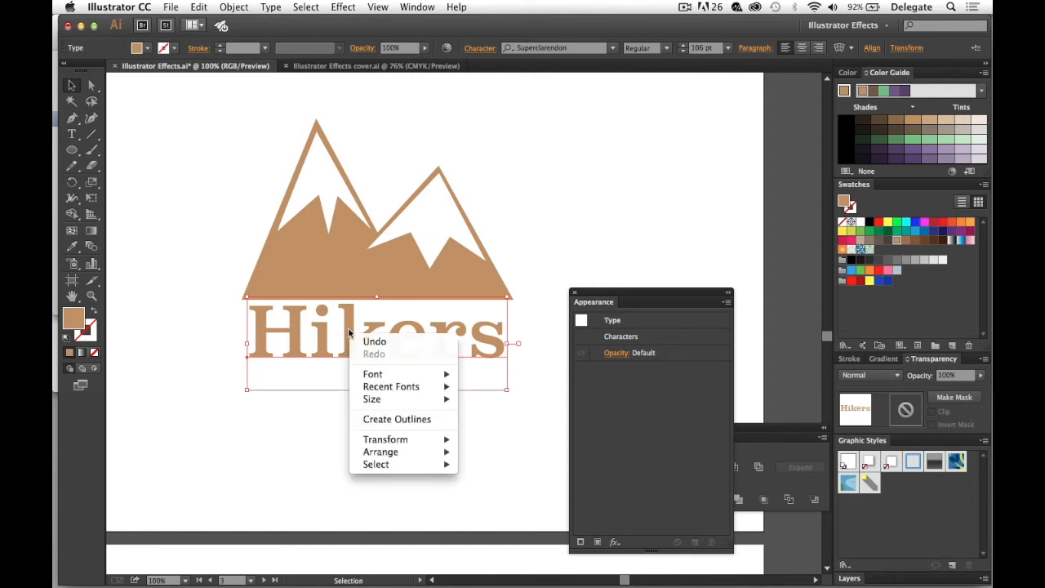
pyautogui.click(404, 419)
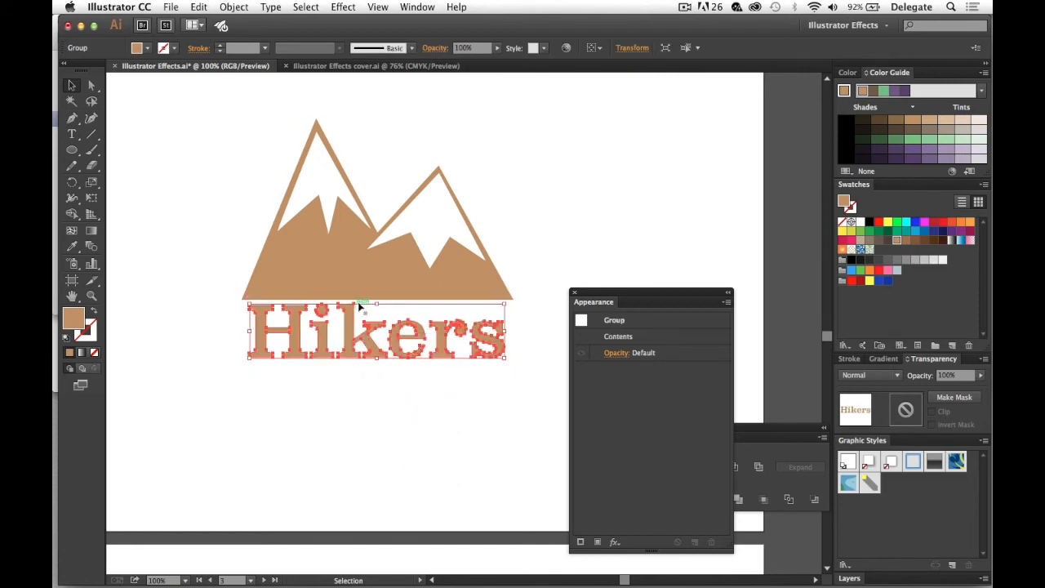
pyautogui.click(449, 407)
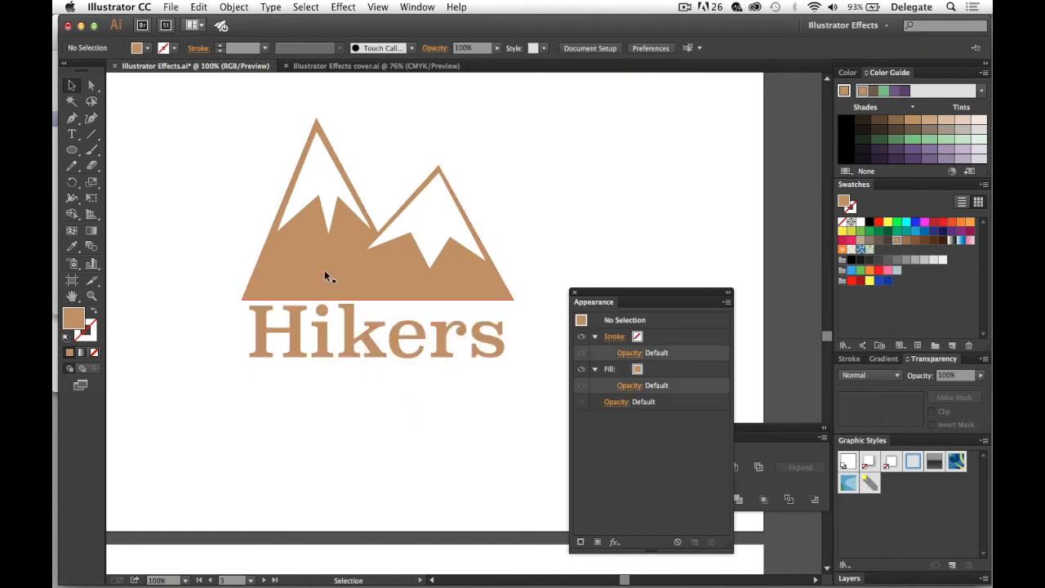
pyautogui.click(255, 285)
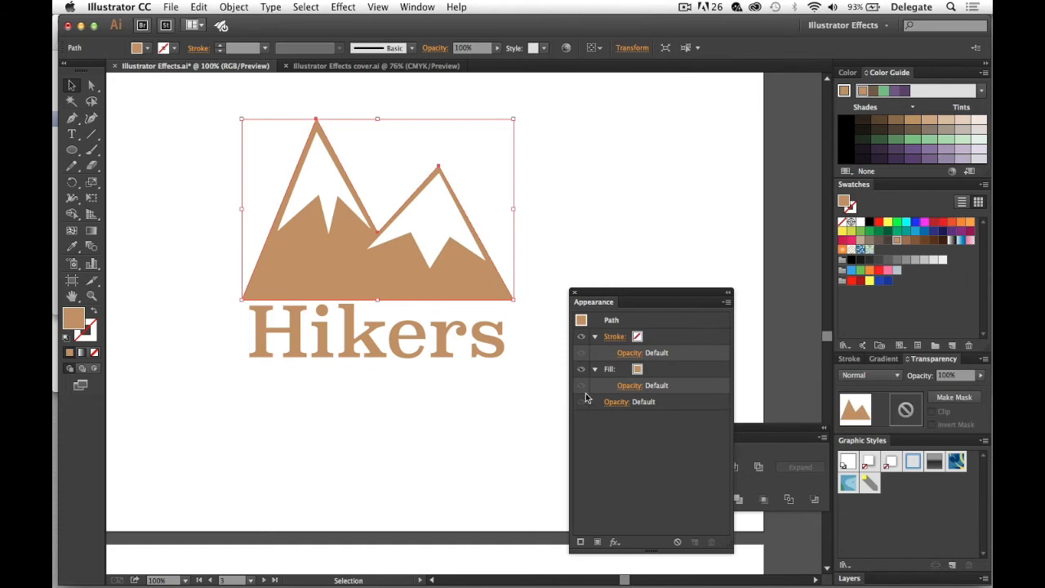
pyautogui.click(417, 405)
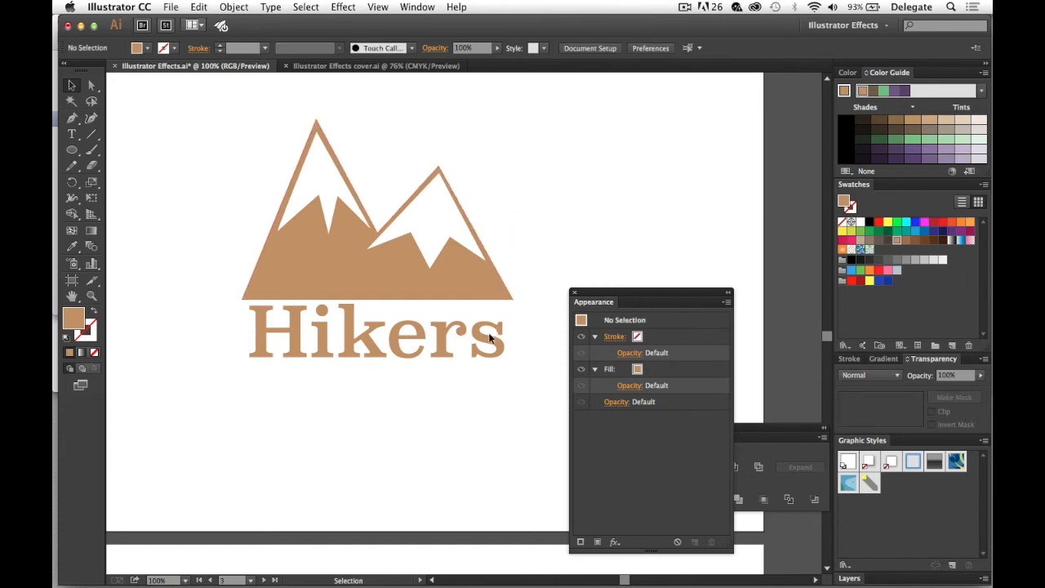
# Place the linked image grime image hikers.png beside the logo at about 455 by 449 px.
pyautogui.moveTo(526, 249); pyautogui.dragTo(446, 283)
pyautogui.moveTo(599, 294); pyautogui.dragTo(738, 281)
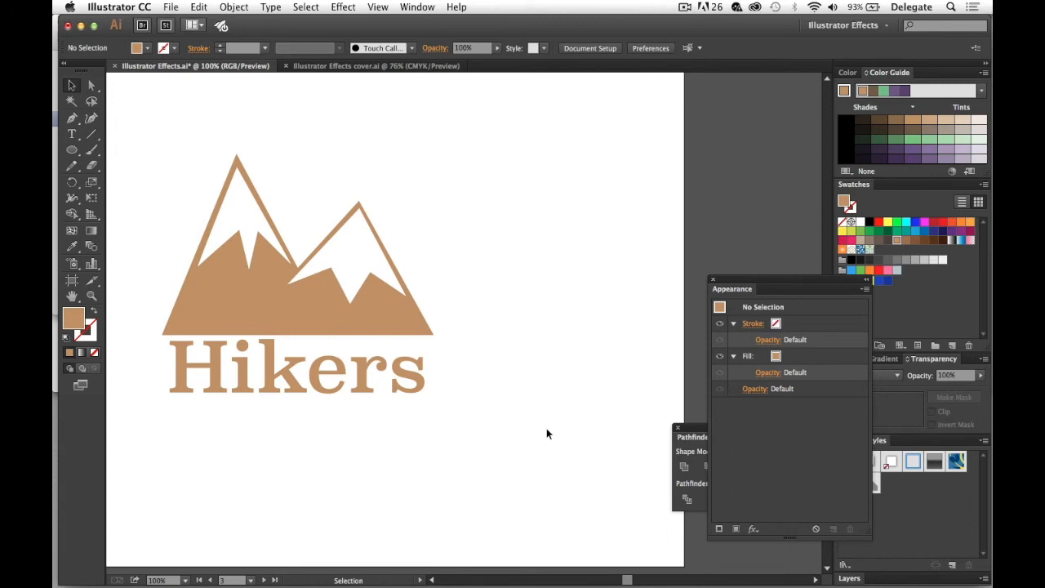
pyautogui.press('space')
pyautogui.moveTo(487, 199); pyautogui.dragTo(466, 200)
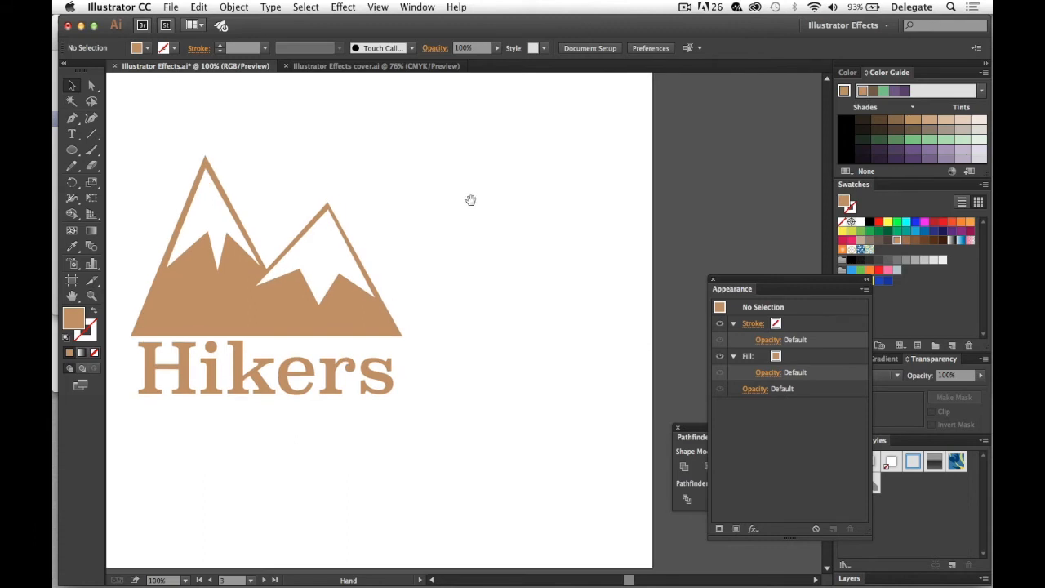
pyautogui.click(171, 7)
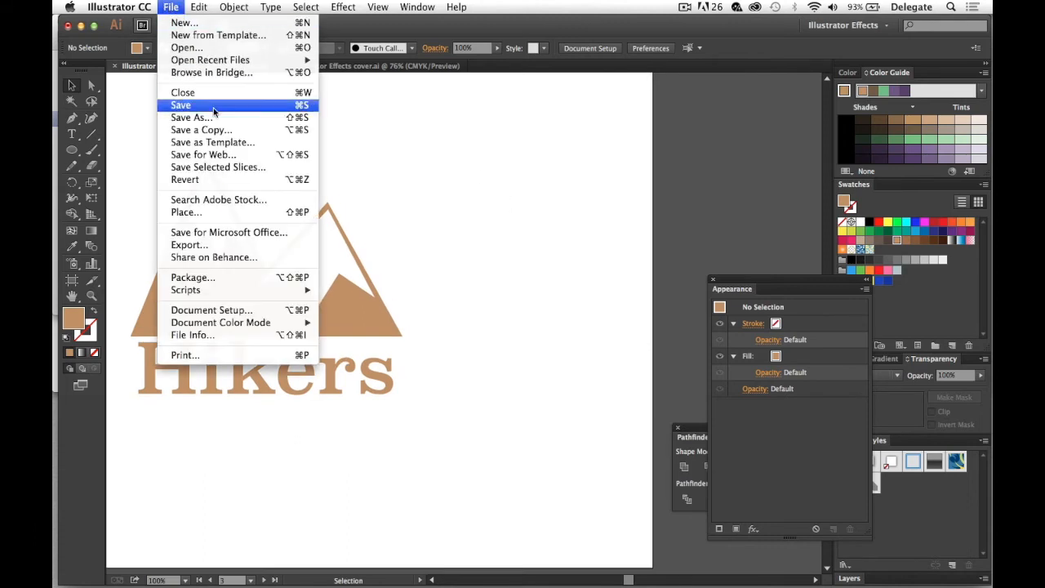
pyautogui.click(232, 214)
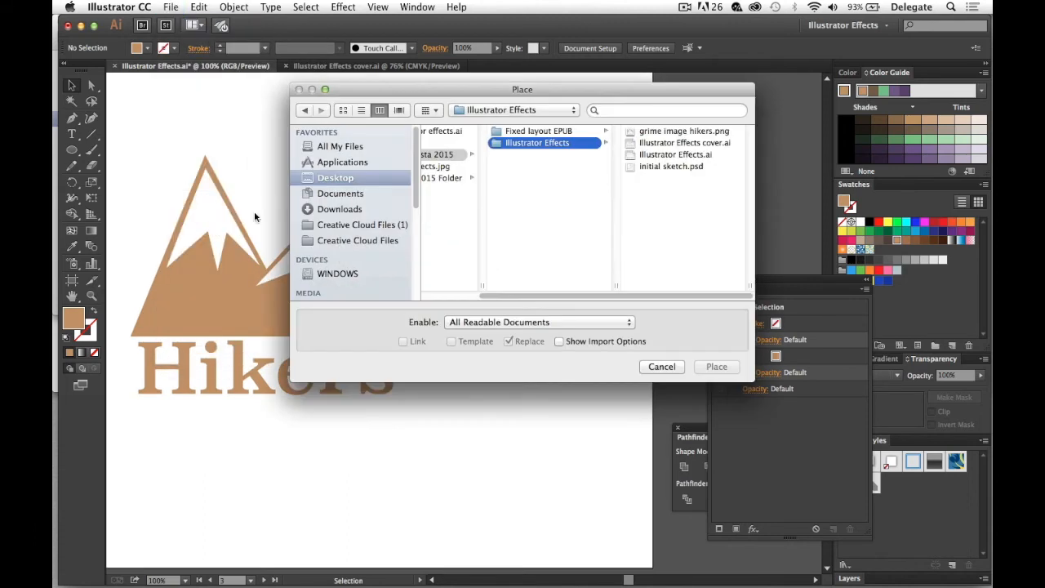
pyautogui.click(663, 167)
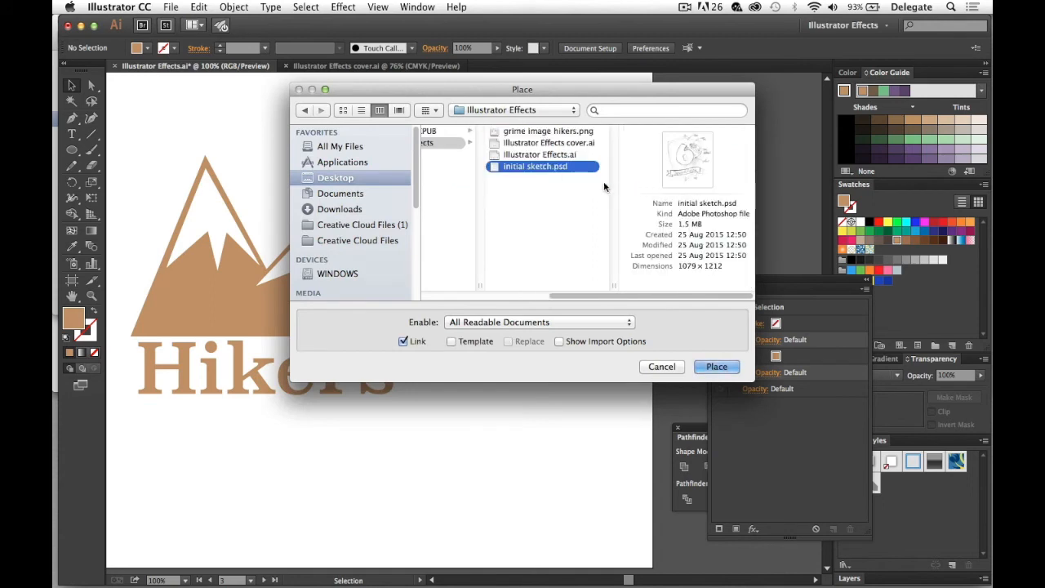
pyautogui.click(553, 133)
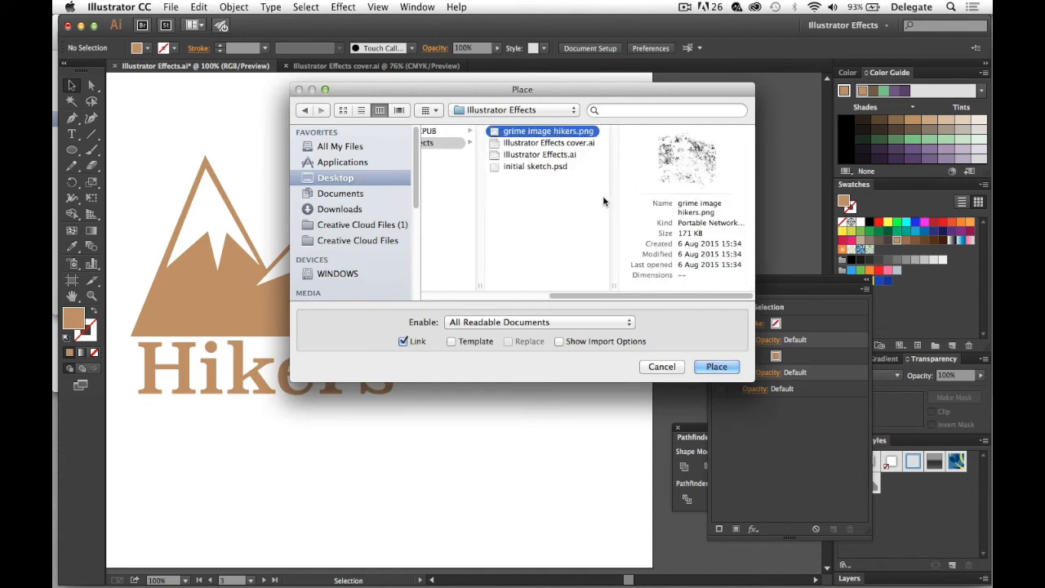
pyautogui.click(717, 367)
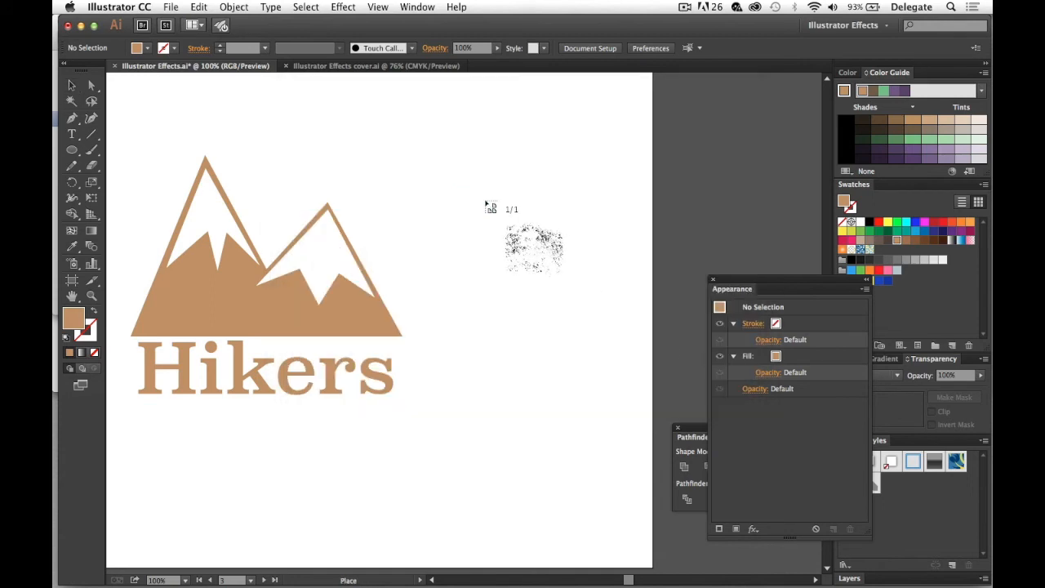
pyautogui.moveTo(410, 144); pyautogui.dragTo(635, 437)
# Examine the pixelated edges of the placed grime image up close and at normal size.
pyautogui.press('z')
pyautogui.moveTo(378, 192); pyautogui.dragTo(490, 271)
pyautogui.moveTo(276, 199); pyautogui.dragTo(369, 280)
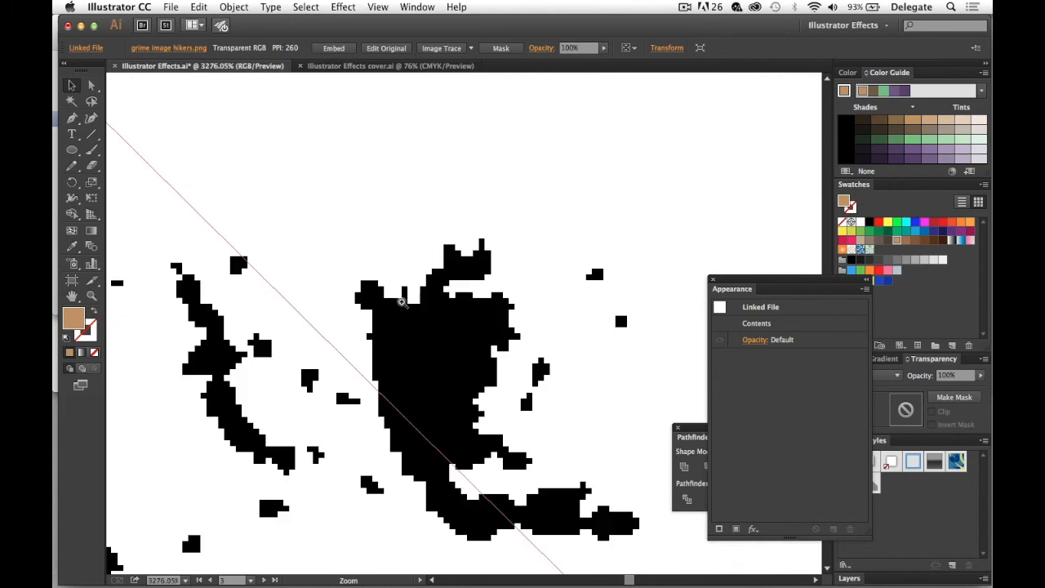
pyautogui.press('v')
pyautogui.press('z')
pyautogui.keyDown('alt'); pyautogui.click(478, 304); pyautogui.keyUp('alt')
pyautogui.keyDown('alt'); pyautogui.click(472, 304); pyautogui.keyUp('alt')
pyautogui.keyDown('alt'); pyautogui.click(463, 309); pyautogui.keyUp('alt')
pyautogui.keyDown('alt'); pyautogui.click(463, 309); pyautogui.keyUp('alt')
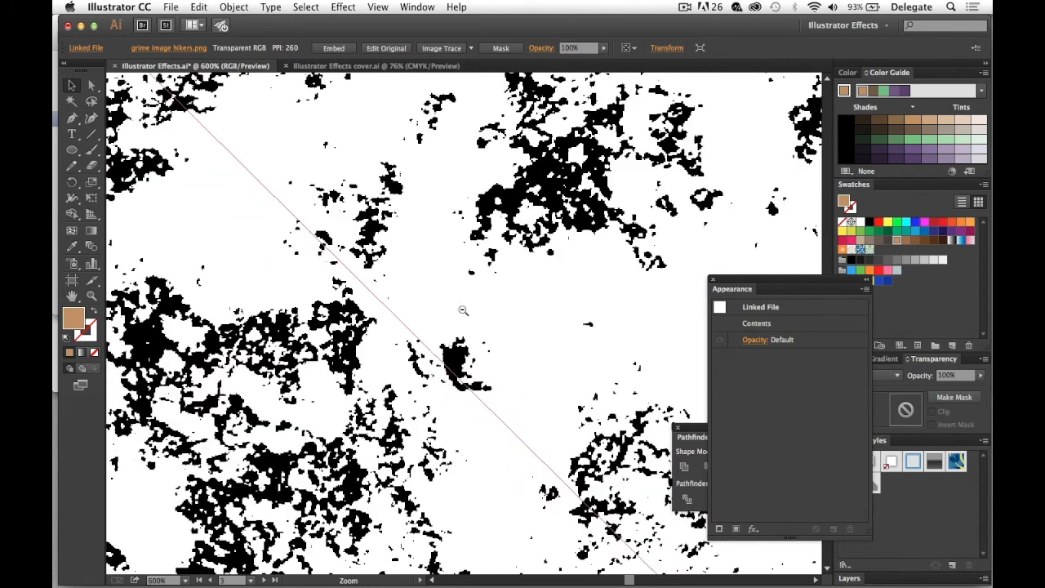
pyautogui.keyDown('alt'); pyautogui.click(463, 310); pyautogui.keyUp('alt')
pyautogui.keyDown('alt'); pyautogui.click(466, 312); pyautogui.keyUp('alt')
pyautogui.keyDown('alt'); pyautogui.click(473, 314); pyautogui.keyUp('alt')
pyautogui.keyDown('alt'); pyautogui.click(475, 314); pyautogui.keyUp('alt')
pyautogui.moveTo(507, 345); pyautogui.dragTo(554, 253)
pyautogui.keyDown('alt'); pyautogui.click(531, 288); pyautogui.keyUp('alt')
pyautogui.moveTo(416, 257); pyautogui.dragTo(445, 222)
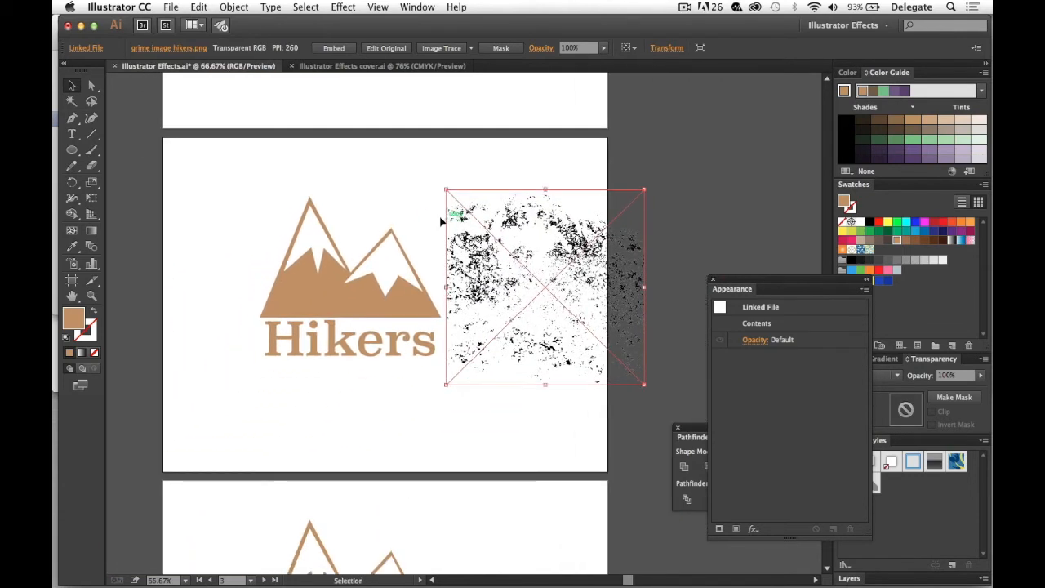
# Shift the grime image below the mountains, move the white snowcap path off the artboard, and delete the two white shapes remaining on the peaks.
pyautogui.moveTo(502, 261); pyautogui.dragTo(295, 375)
pyautogui.click(316, 244)
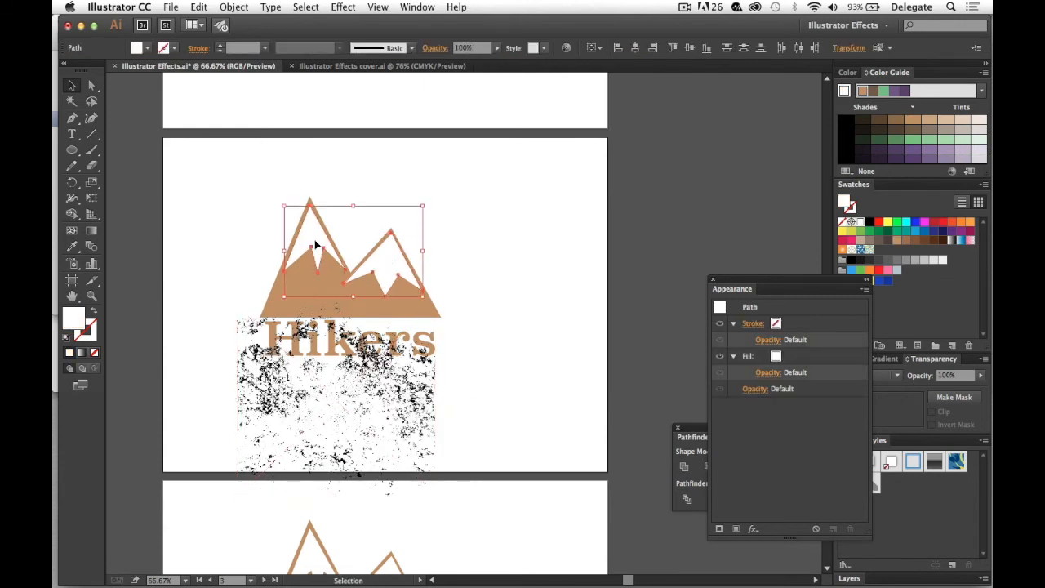
pyautogui.moveTo(312, 237); pyautogui.dragTo(639, 256)
pyautogui.click(377, 266)
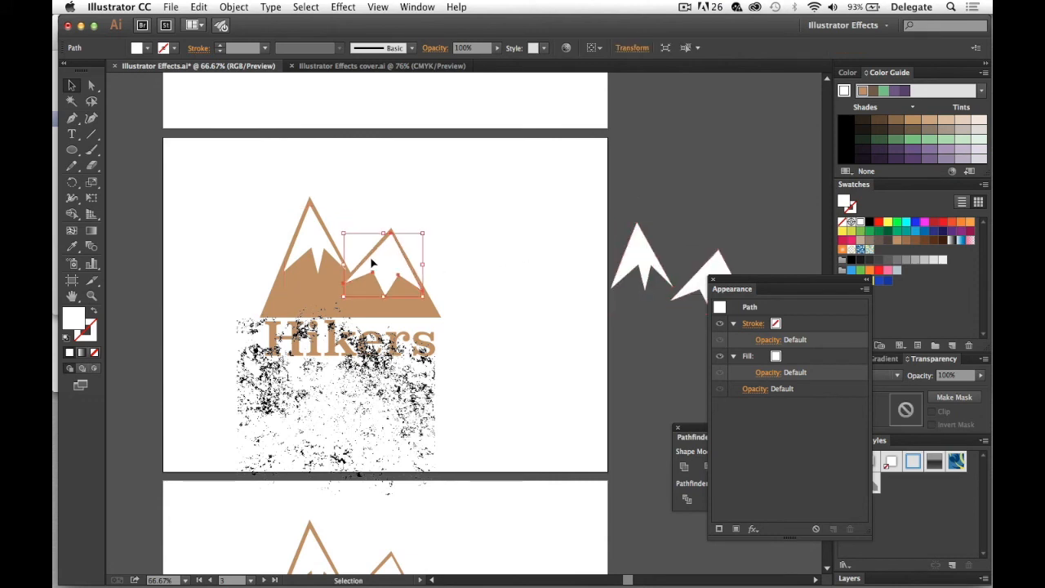
pyautogui.press('Delete')
pyautogui.click(319, 253)
pyautogui.press('Delete')
# Position the grime image over the logo so its texture covers both peaks and the "Hikers" lettering.
pyautogui.click(415, 382)
pyautogui.moveTo(398, 402); pyautogui.dragTo(407, 285)
pyautogui.press('super+equal')
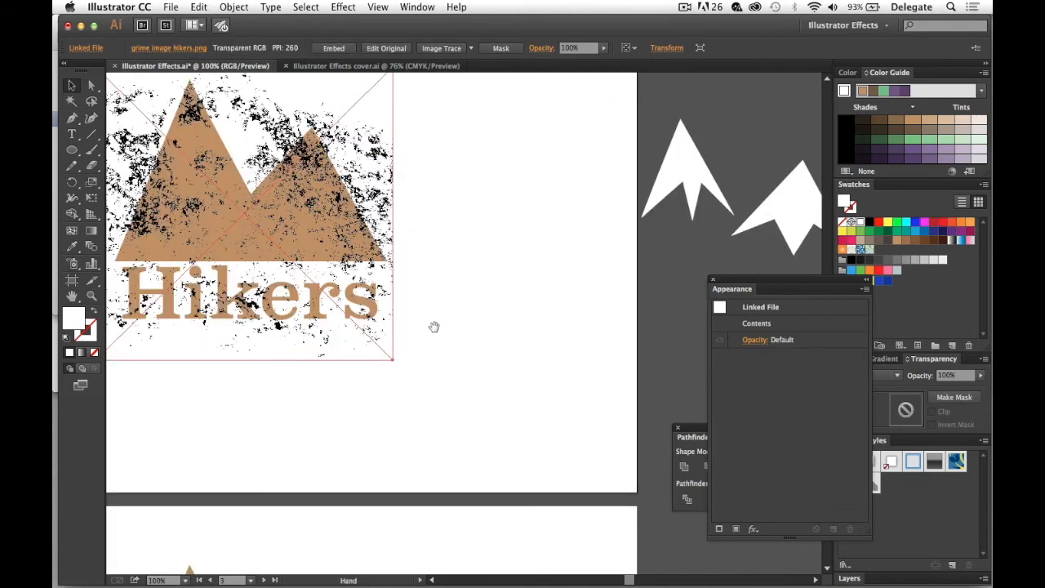
pyautogui.moveTo(432, 326); pyautogui.dragTo(591, 334)
pyautogui.scroll(3, 566, 203)
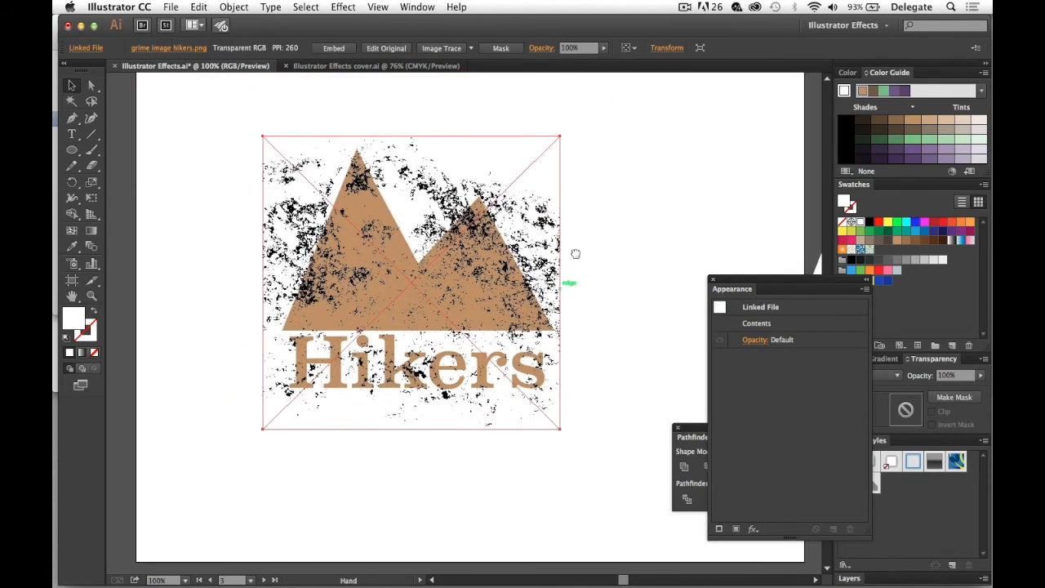
pyautogui.press('super+equal')
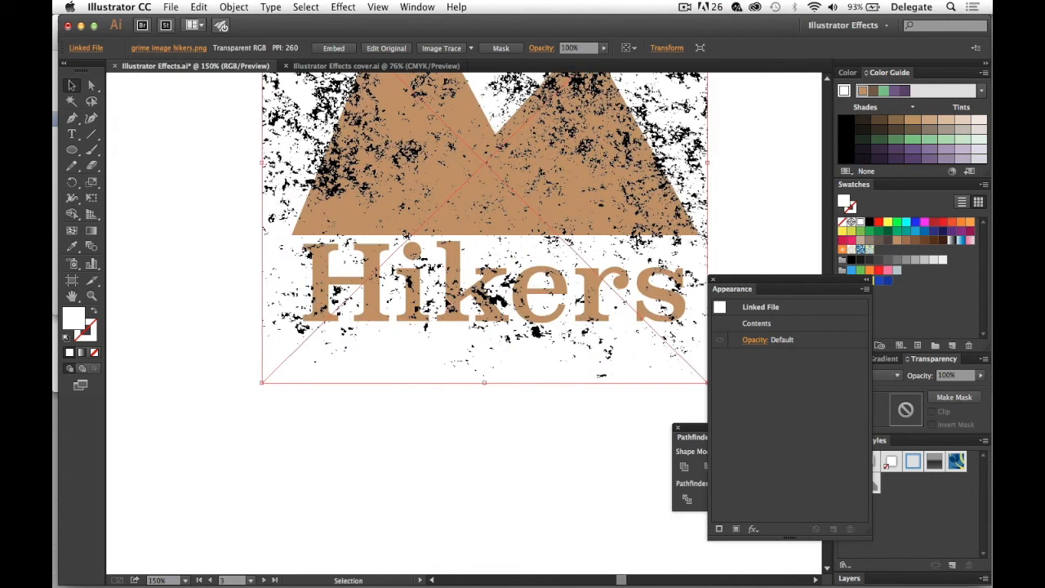
pyautogui.moveTo(502, 248); pyautogui.dragTo(524, 237)
pyautogui.moveTo(455, 376); pyautogui.dragTo(436, 457)
pyautogui.moveTo(419, 281); pyautogui.dragTo(422, 320)
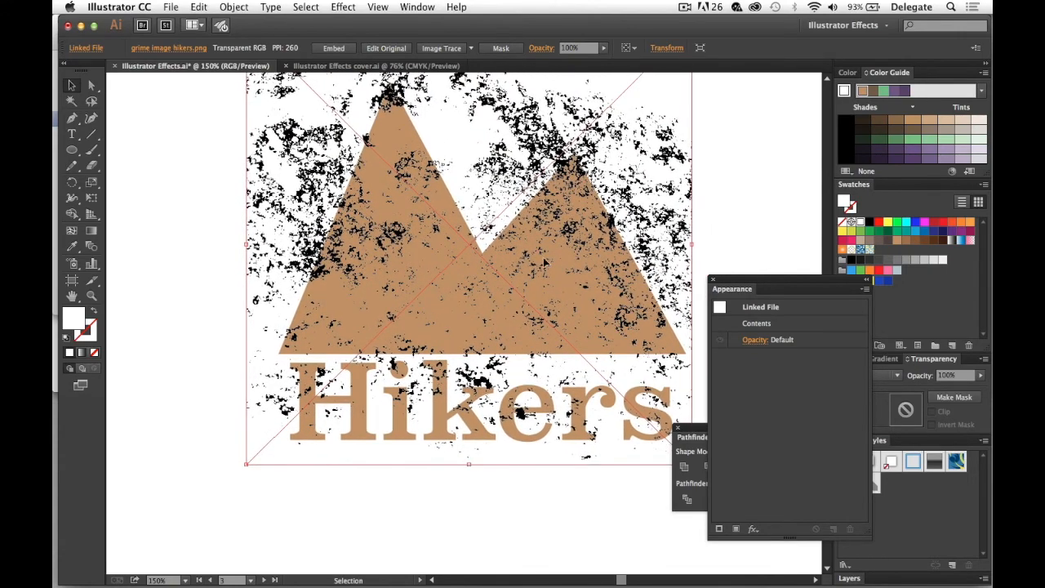
pyautogui.moveTo(269, 170); pyautogui.dragTo(281, 242)
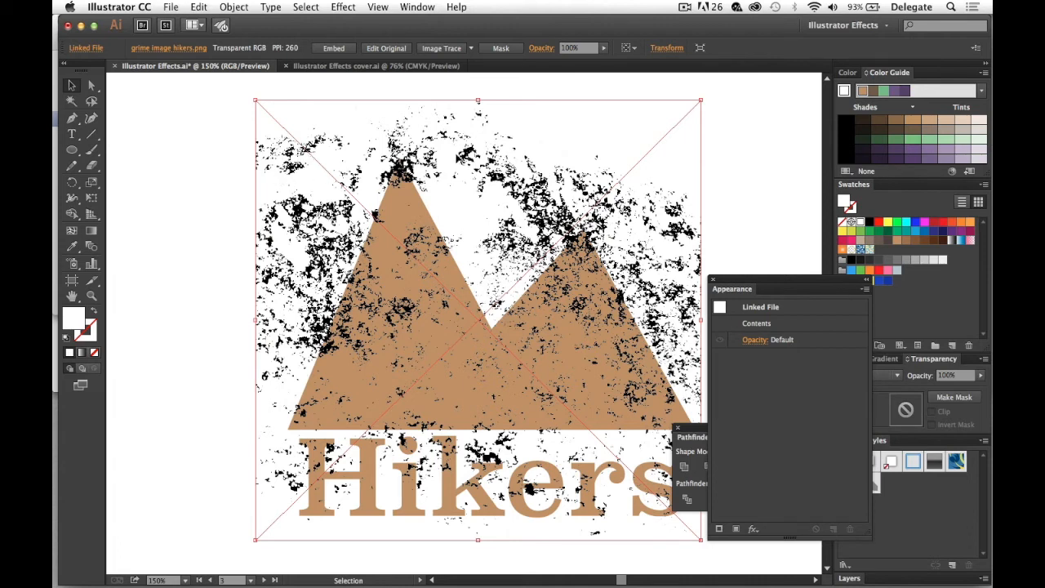
# Vectorise the grime image with the default Image Trace and inspect the traced shapes up close.
pyautogui.click(442, 49)
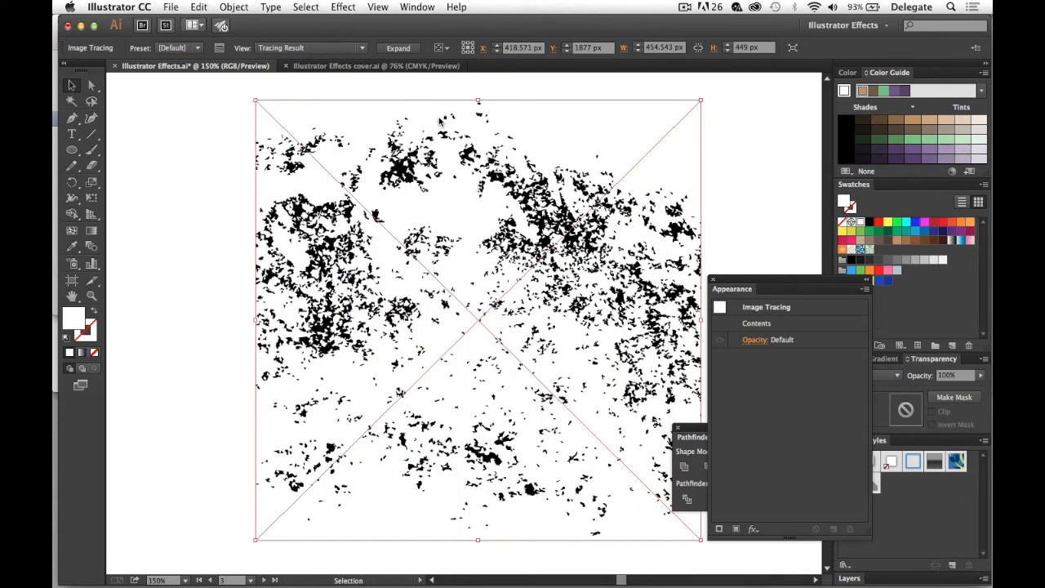
pyautogui.press('z')
pyautogui.moveTo(343, 223)
pyautogui.mouseDown()
pyautogui.moveTo(384, 263)
pyautogui.moveTo(387, 282)
pyautogui.mouseUp()
pyautogui.press('v')
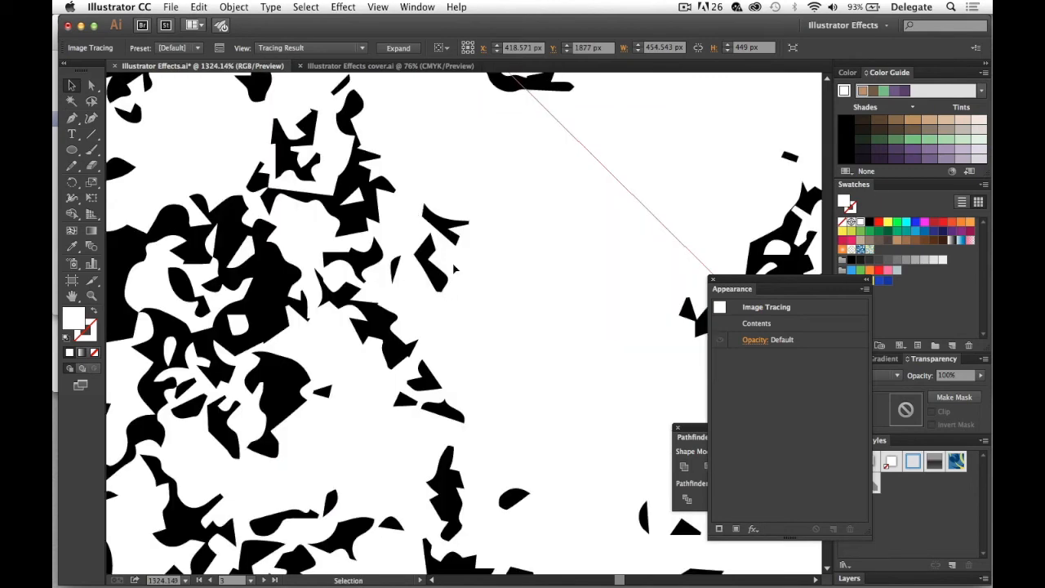
pyautogui.keyDown('ctrl'); pyautogui.keyDown('alt'); pyautogui.click(495, 320); pyautogui.keyUp('alt'); pyautogui.keyUp('ctrl')
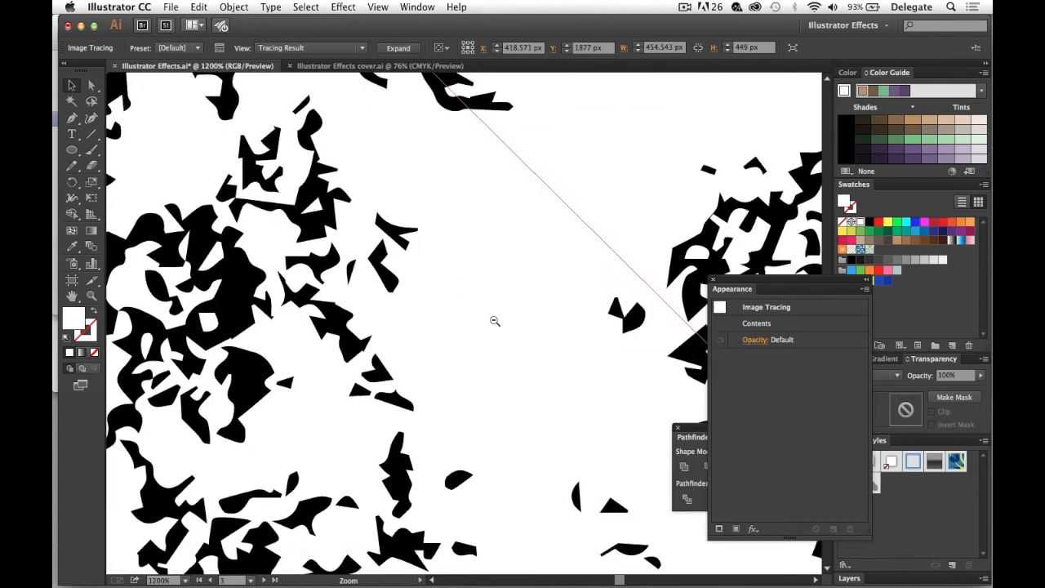
pyautogui.keyDown('ctrl'); pyautogui.keyDown('alt'); pyautogui.click(474, 319); pyautogui.keyUp('alt'); pyautogui.keyUp('ctrl')
pyautogui.keyDown('ctrl'); pyautogui.keyDown('alt'); pyautogui.click(467, 320); pyautogui.keyUp('alt'); pyautogui.keyUp('ctrl')
pyautogui.keyDown('ctrl'); pyautogui.keyDown('alt'); pyautogui.click(467, 320); pyautogui.keyUp('alt'); pyautogui.keyUp('ctrl')
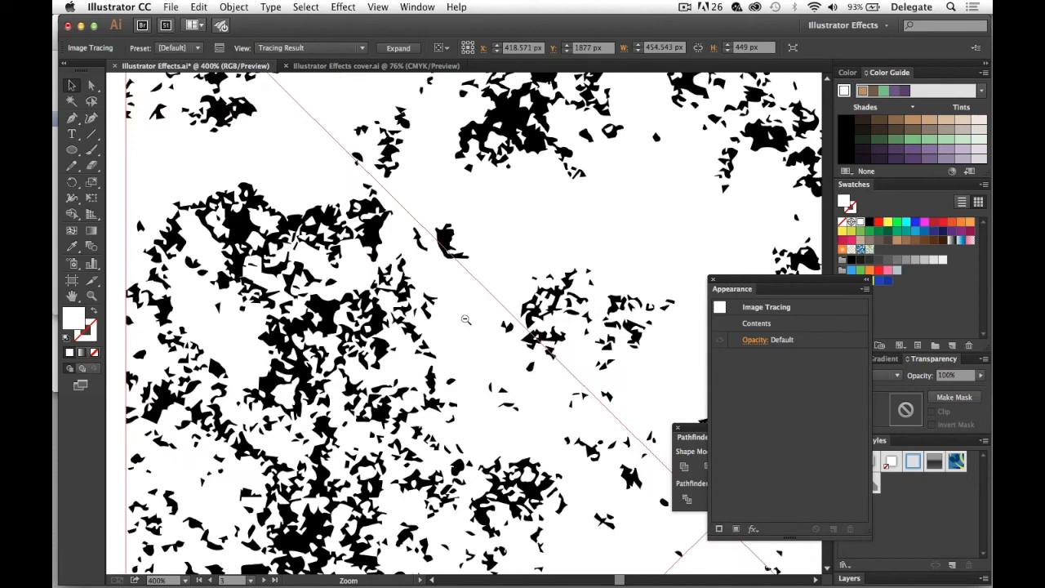
pyautogui.keyDown('ctrl'); pyautogui.keyDown('alt'); pyautogui.click(466, 319); pyautogui.keyUp('alt'); pyautogui.keyUp('ctrl')
pyautogui.keyDown('ctrl'); pyautogui.keyDown('alt'); pyautogui.click(465, 320); pyautogui.keyUp('alt'); pyautogui.keyUp('ctrl')
pyautogui.press('space')
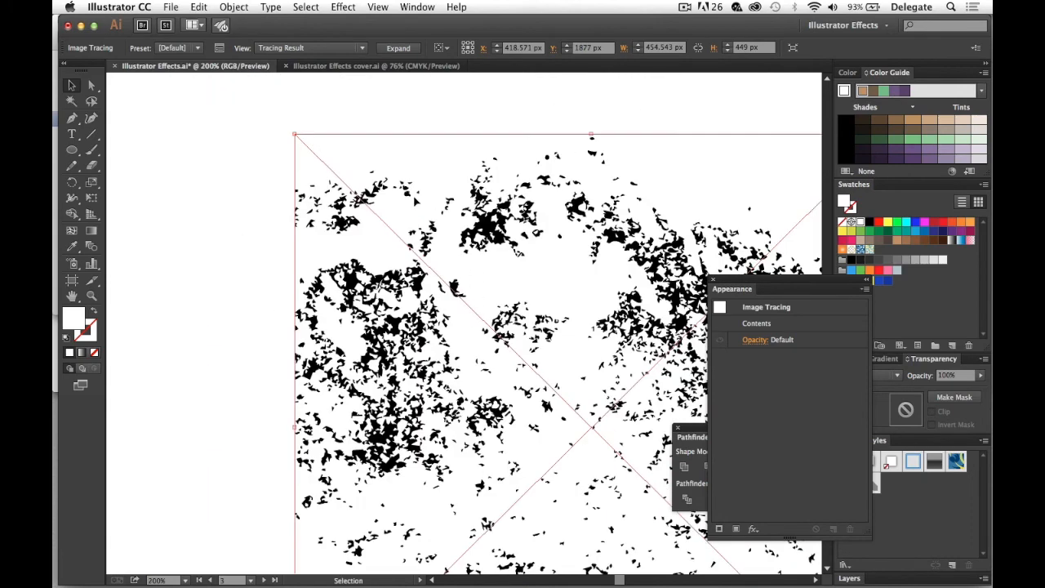
pyautogui.keyDown('ctrl'); pyautogui.keyDown('alt'); pyautogui.click(497, 249); pyautogui.keyUp('alt'); pyautogui.keyUp('ctrl')
pyautogui.moveTo(501, 245); pyautogui.dragTo(471, 144)
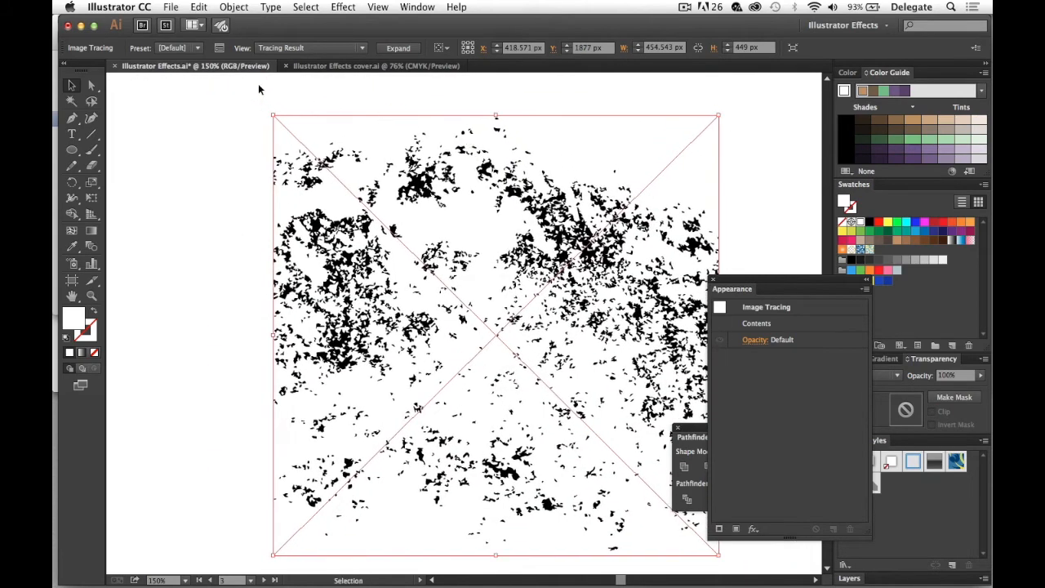
# Show the advanced Image Trace options for the grime tracing and enable Ignore White.
pyautogui.click(219, 49)
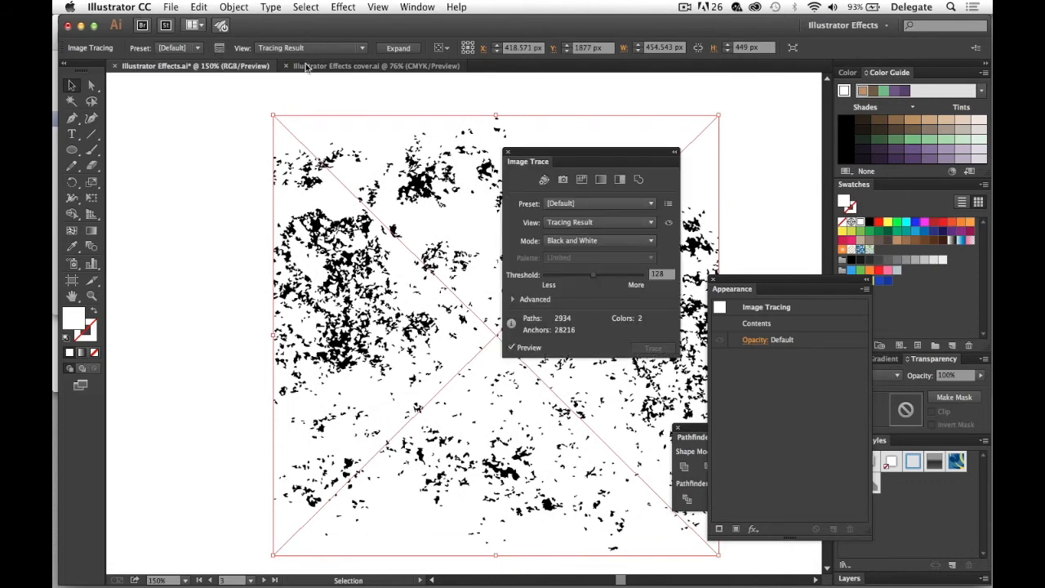
pyautogui.click(513, 300)
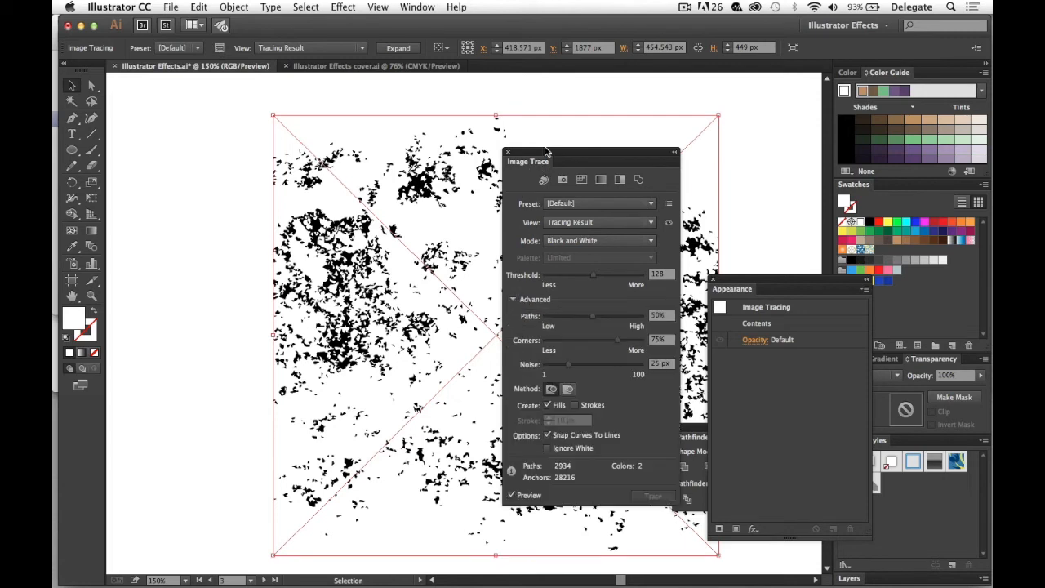
pyautogui.moveTo(544, 155); pyautogui.dragTo(505, 94)
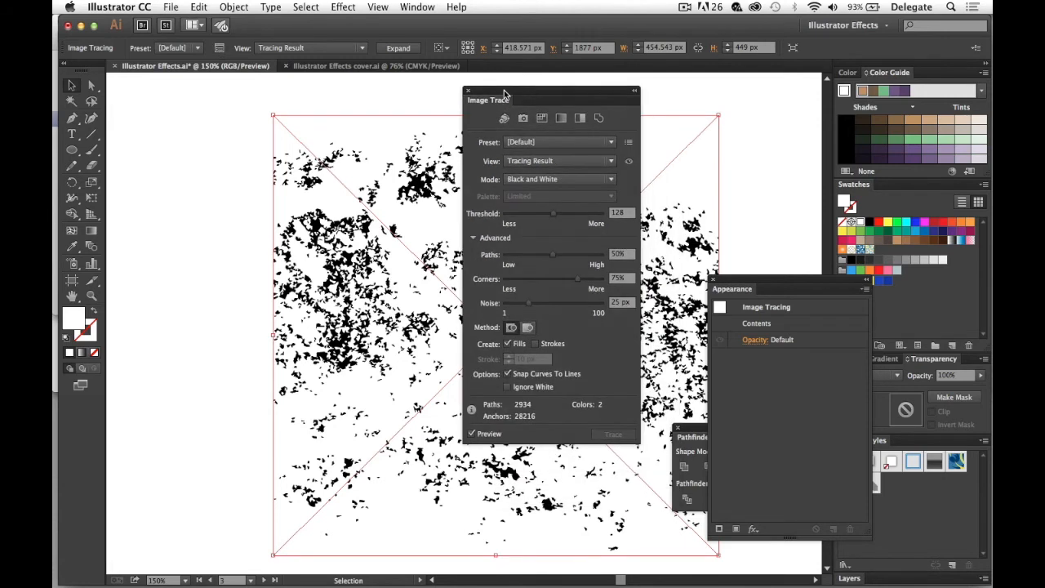
pyautogui.click(508, 388)
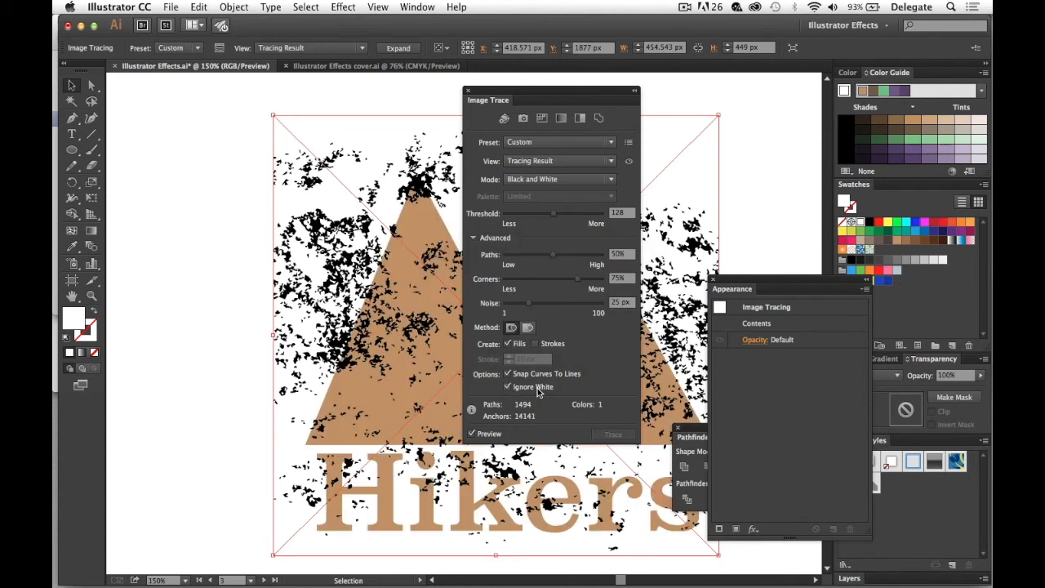
# Close the Image Trace options and expand the grime tracing into editable vector paths.
pyautogui.moveTo(557, 92)
pyautogui.mouseDown()
pyautogui.moveTo(321, 311)
pyautogui.moveTo(283, 358)
pyautogui.moveTo(273, 397)
pyautogui.mouseUp()
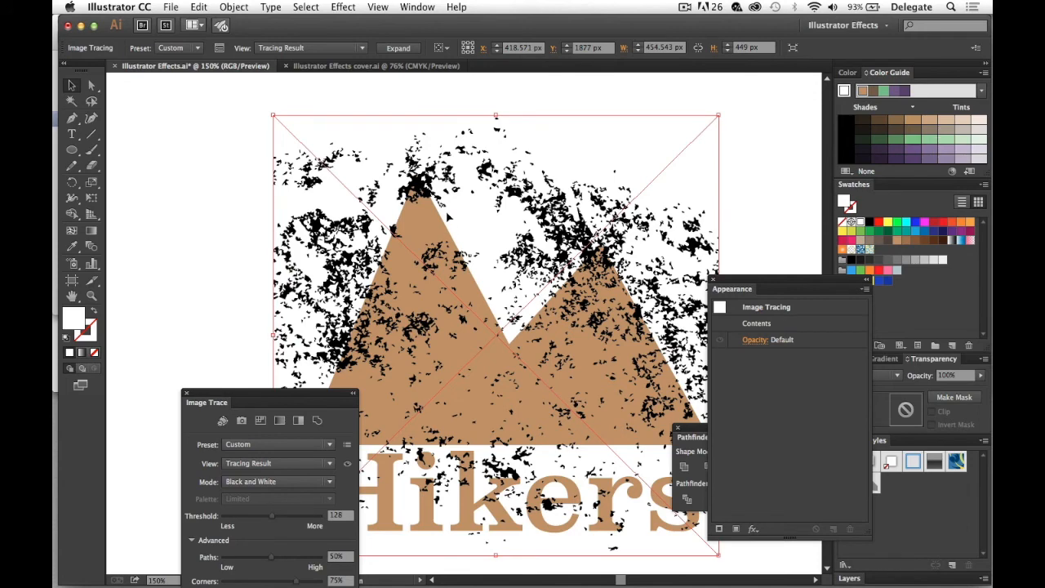
pyautogui.moveTo(255, 394)
pyautogui.mouseDown()
pyautogui.moveTo(290, 202)
pyautogui.moveTo(305, 233)
pyautogui.mouseUp()
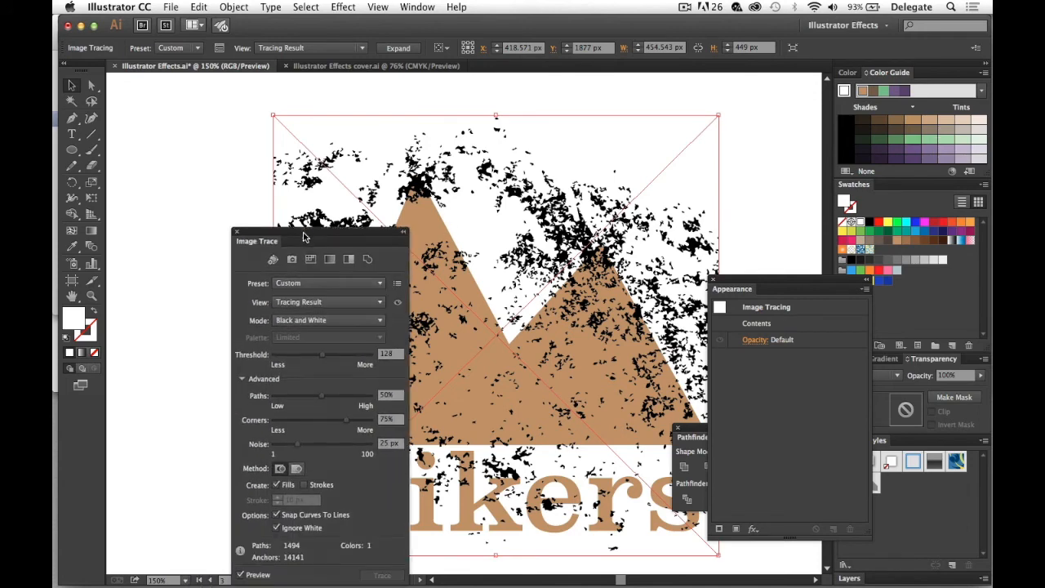
pyautogui.click(236, 236)
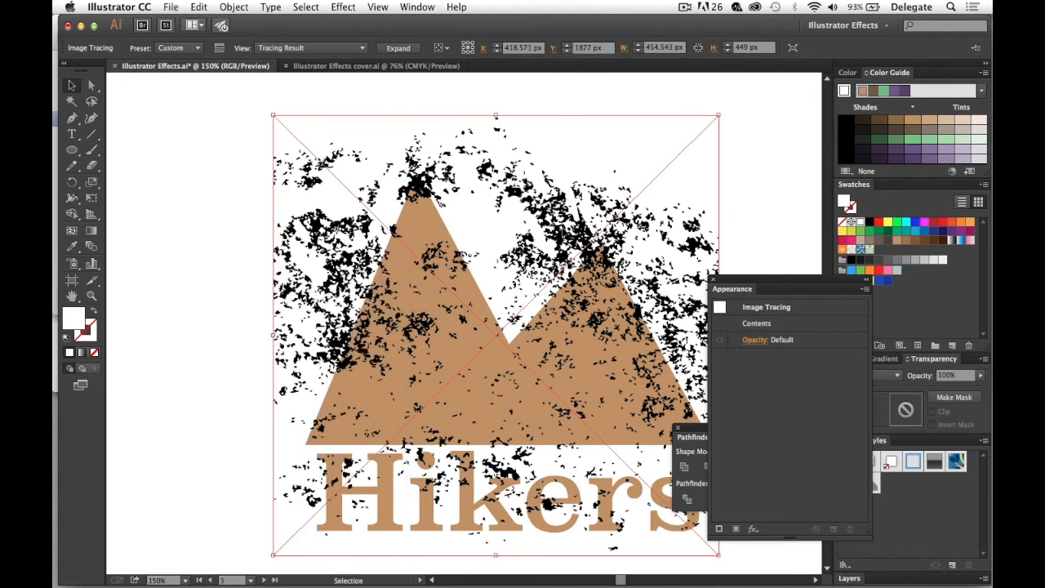
pyautogui.press('z')
pyautogui.click(429, 199)
pyautogui.click(483, 307)
pyautogui.click(482, 307)
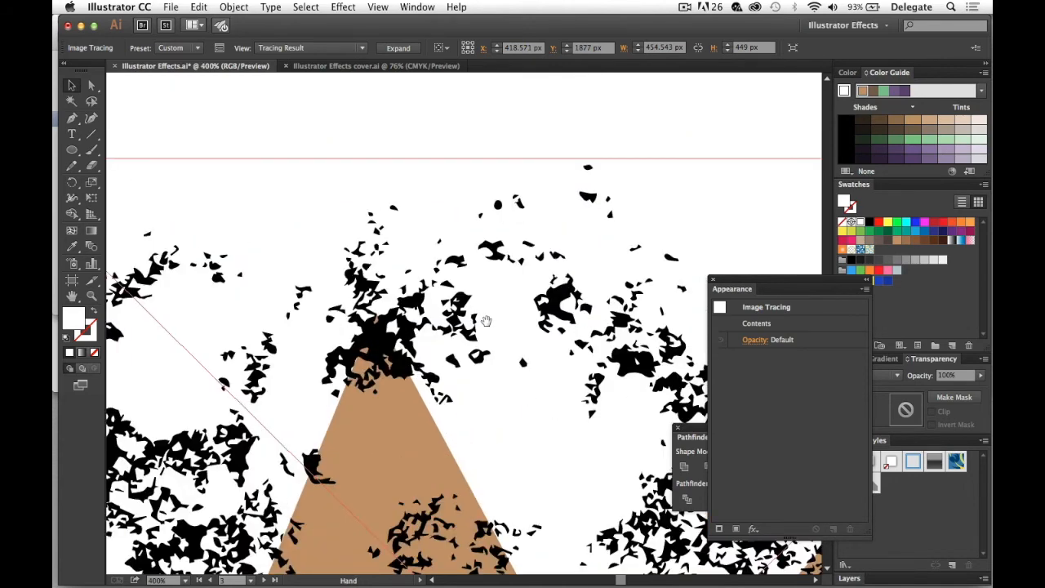
pyautogui.press('v')
pyautogui.scroll(-3, 484, 218)
pyautogui.hscroll(-2, 484, 218)
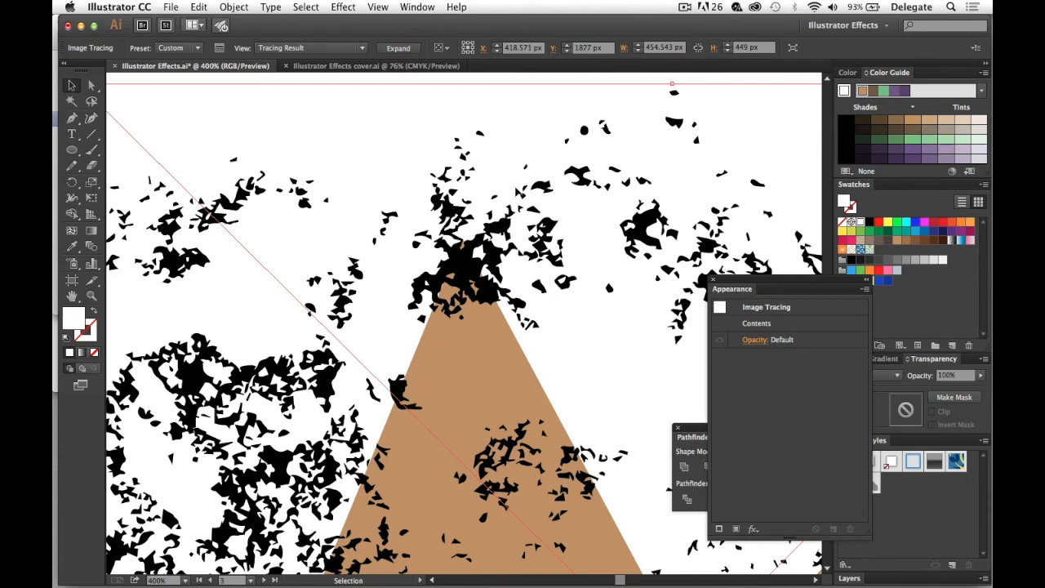
pyautogui.click(399, 49)
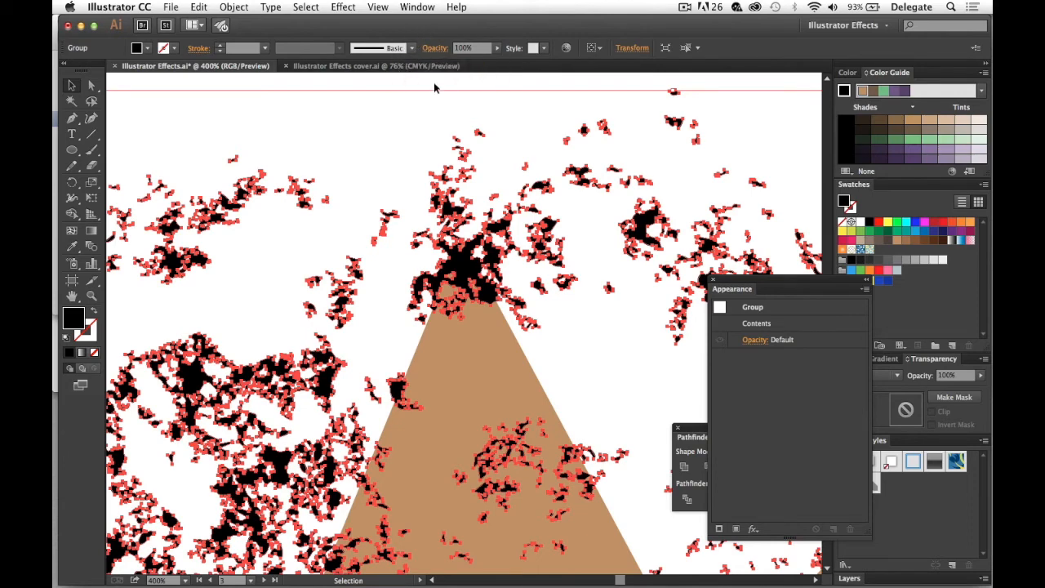
# Fill the expanded grime group with the bright magenta swatch so it contrasts with the brown logo.
pyautogui.keyDown('alt'); pyautogui.keyDown('super'); pyautogui.click(483, 214); pyautogui.keyUp('super'); pyautogui.keyUp('alt')
pyautogui.keyDown('alt'); pyautogui.keyDown('super'); pyautogui.click(527, 313); pyautogui.keyUp('super'); pyautogui.keyUp('alt')
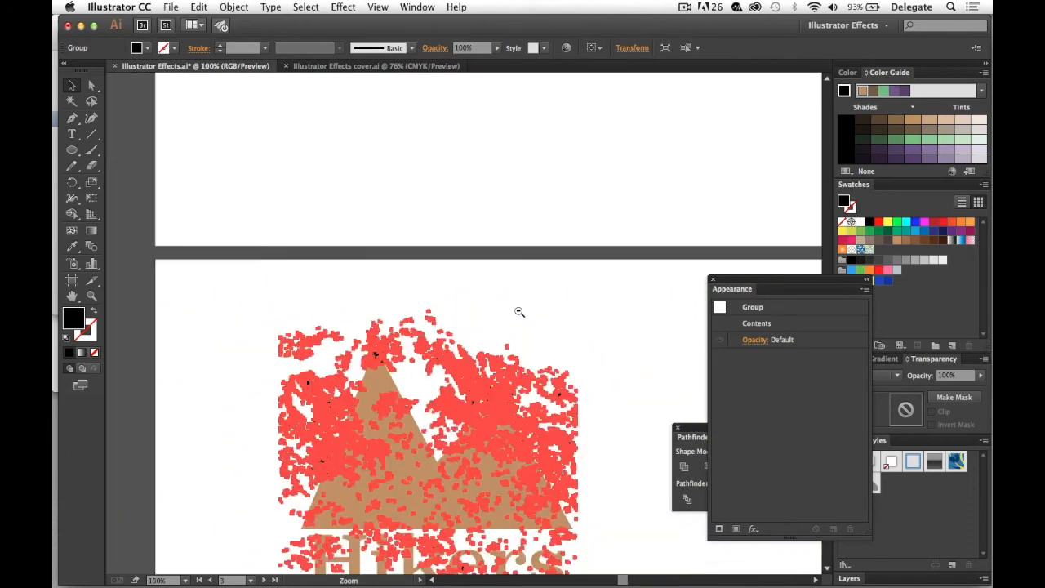
pyautogui.keyDown('alt'); pyautogui.keyDown('super'); pyautogui.click(523, 313); pyautogui.keyUp('super'); pyautogui.keyUp('alt')
pyautogui.moveTo(513, 329); pyautogui.dragTo(488, 252)
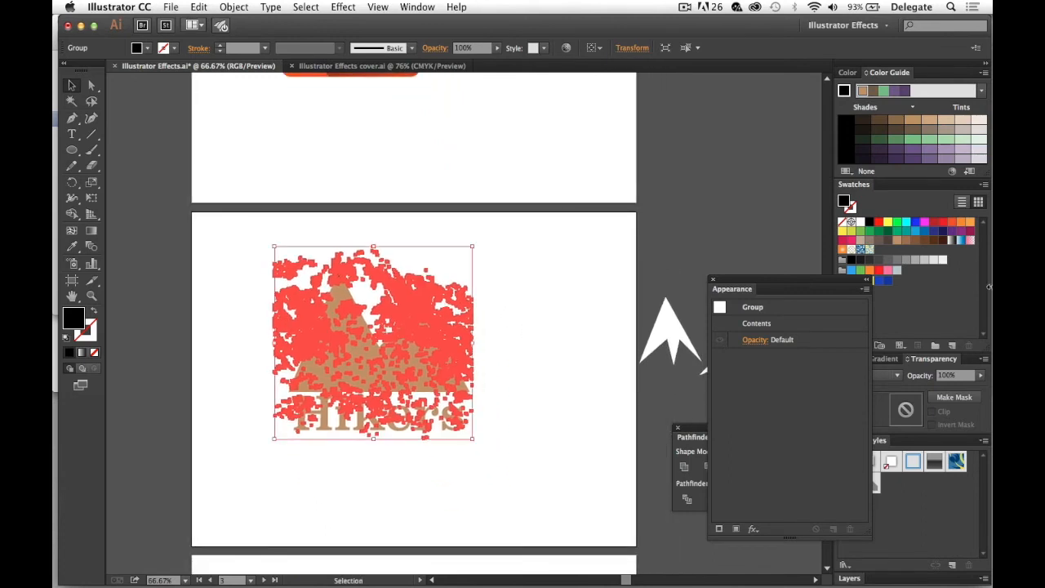
pyautogui.moveTo(823, 286); pyautogui.dragTo(756, 318)
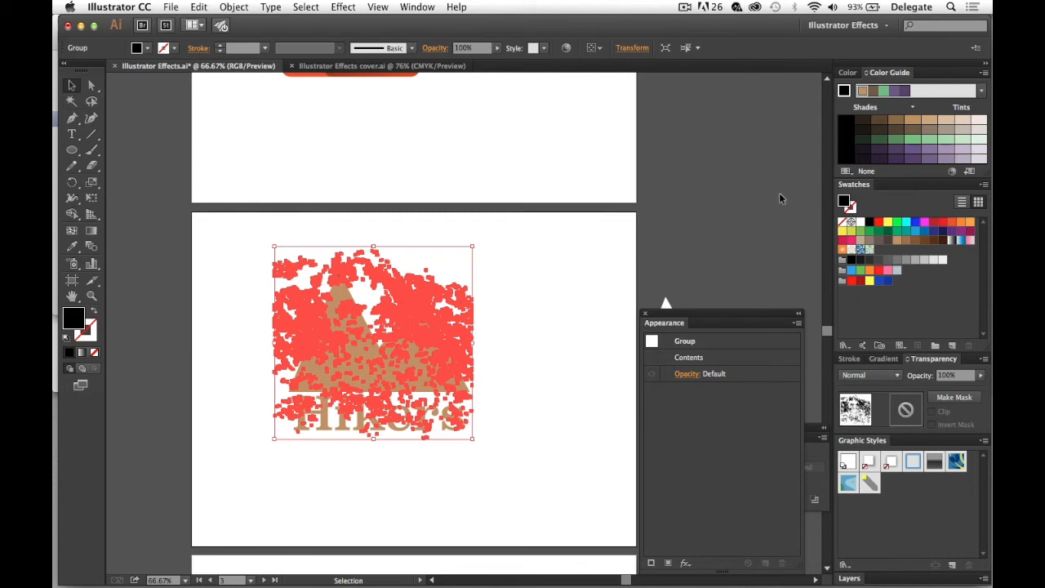
pyautogui.click(925, 224)
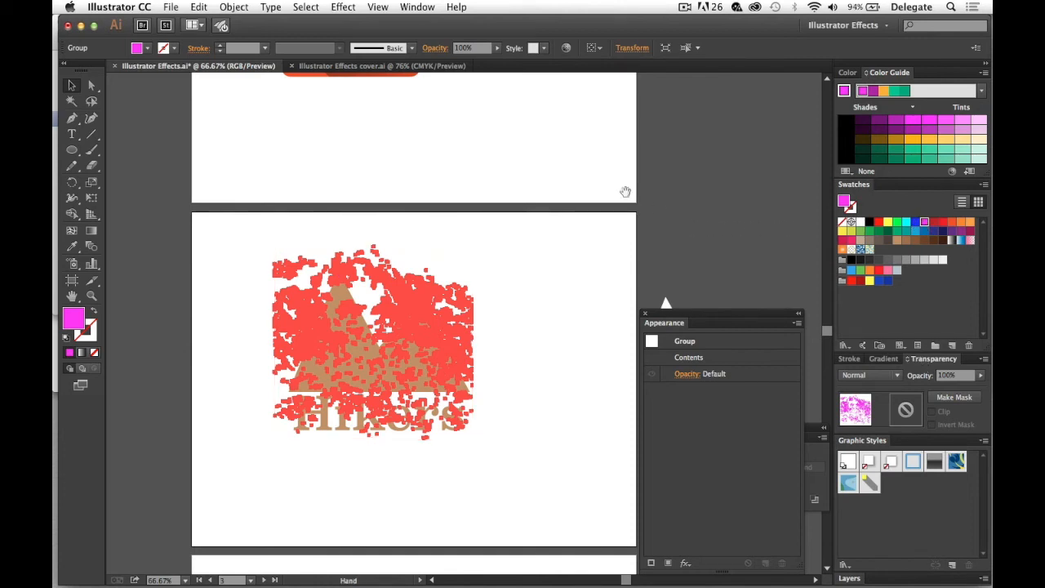
# Duplicate the magenta grime group horizontally so the copy covers the two white snowcaps beside the artboard, then deselect it.
pyautogui.moveTo(490, 162); pyautogui.dragTo(491, 467)
pyautogui.moveTo(496, 231); pyautogui.dragTo(489, 75)
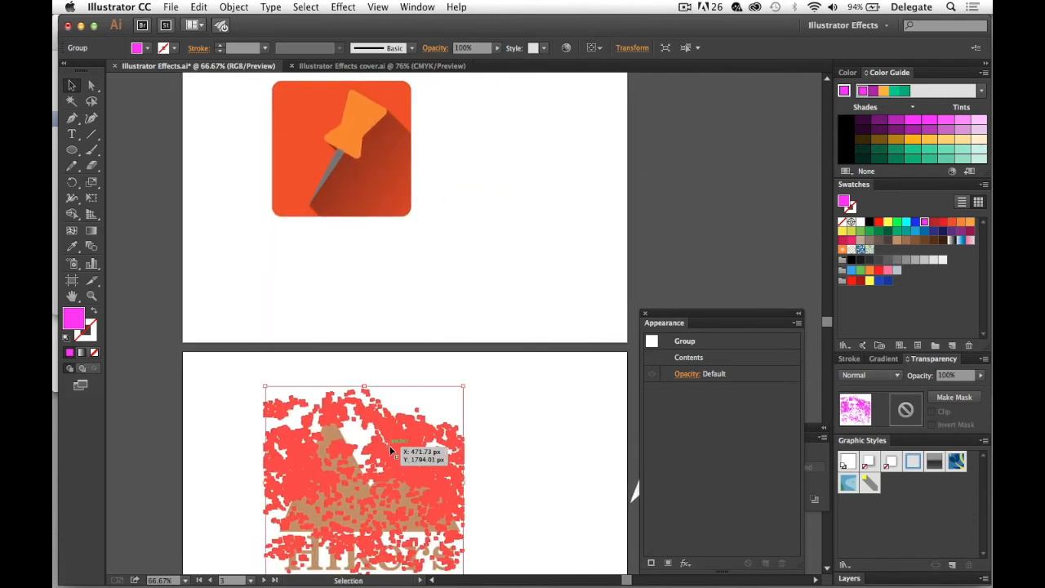
pyautogui.moveTo(434, 324); pyautogui.dragTo(463, 201)
pyautogui.click(553, 287)
pyautogui.moveTo(548, 311); pyautogui.dragTo(459, 197)
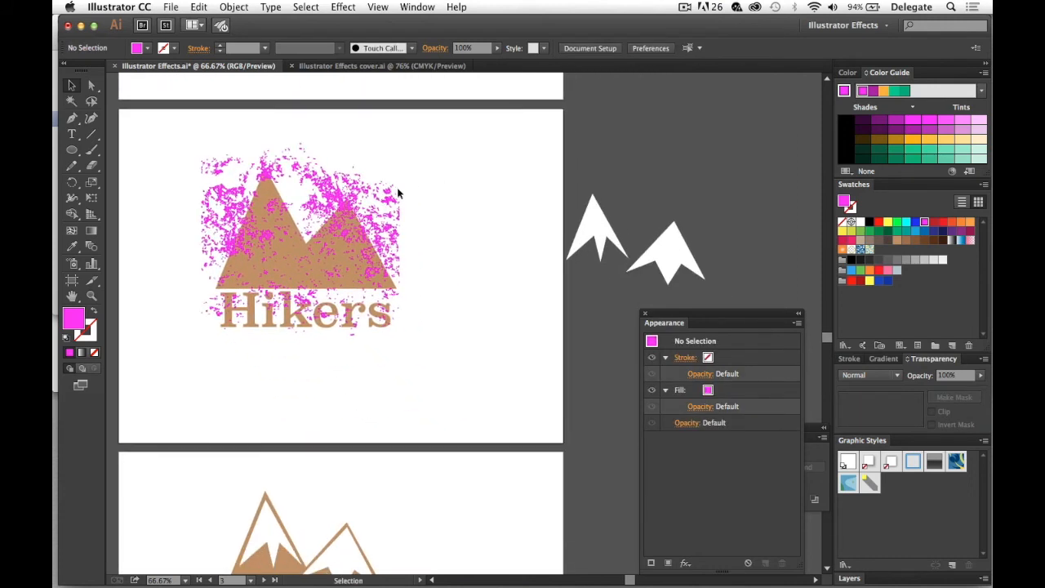
pyautogui.moveTo(330, 194); pyautogui.dragTo(641, 201)
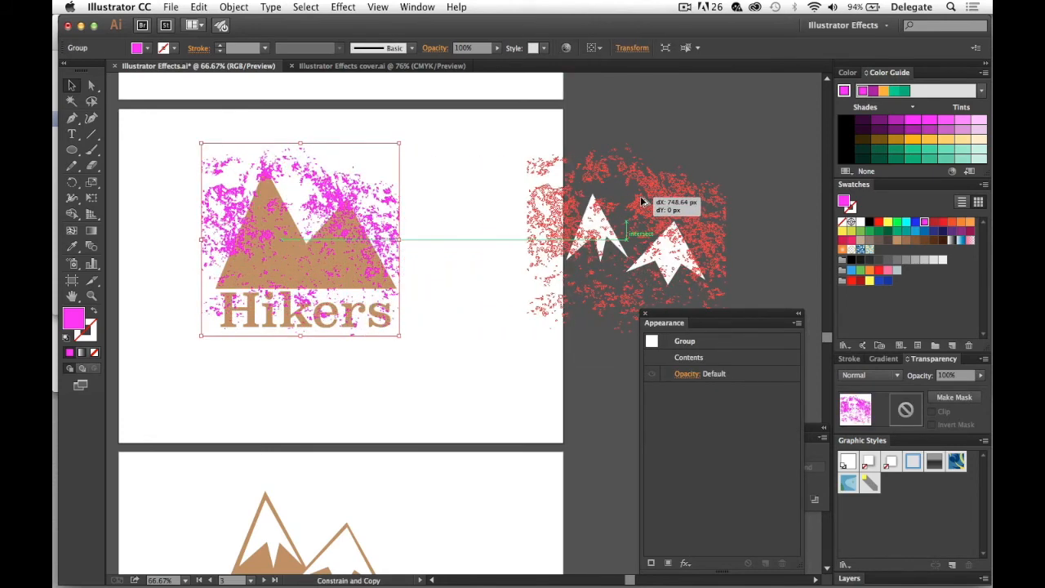
pyautogui.moveTo(642, 201); pyautogui.dragTo(642, 201)
pyautogui.click(490, 128)
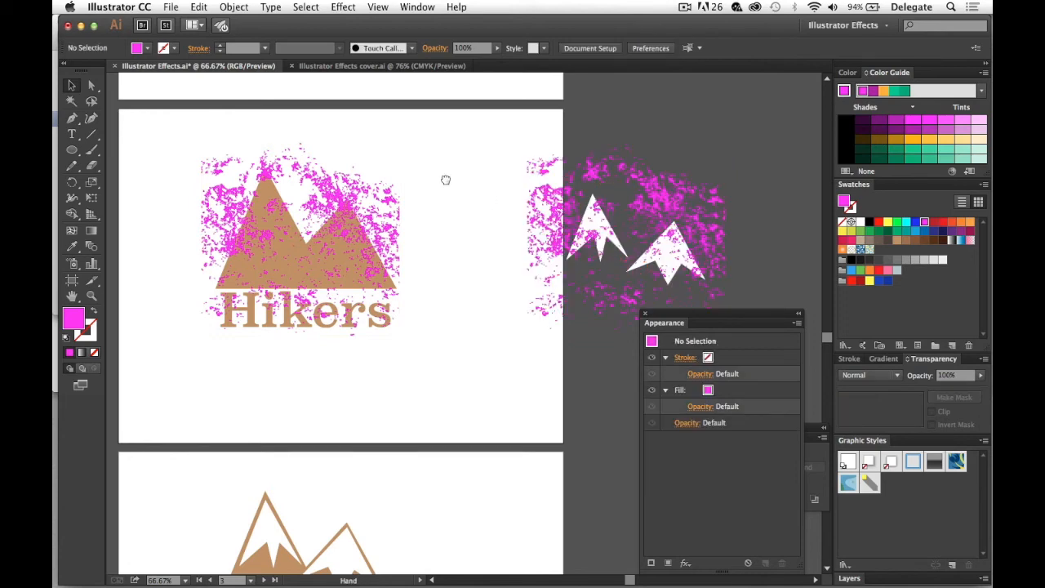
# Merge the mountains and "Hikers" lettering with the magenta grime over them using Pathfinder Merge.
pyautogui.moveTo(446, 179); pyautogui.dragTo(579, 159)
pyautogui.moveTo(306, 108); pyautogui.dragTo(562, 327)
pyautogui.moveTo(735, 322); pyautogui.dragTo(521, 466)
pyautogui.moveTo(713, 437); pyautogui.dragTo(642, 319)
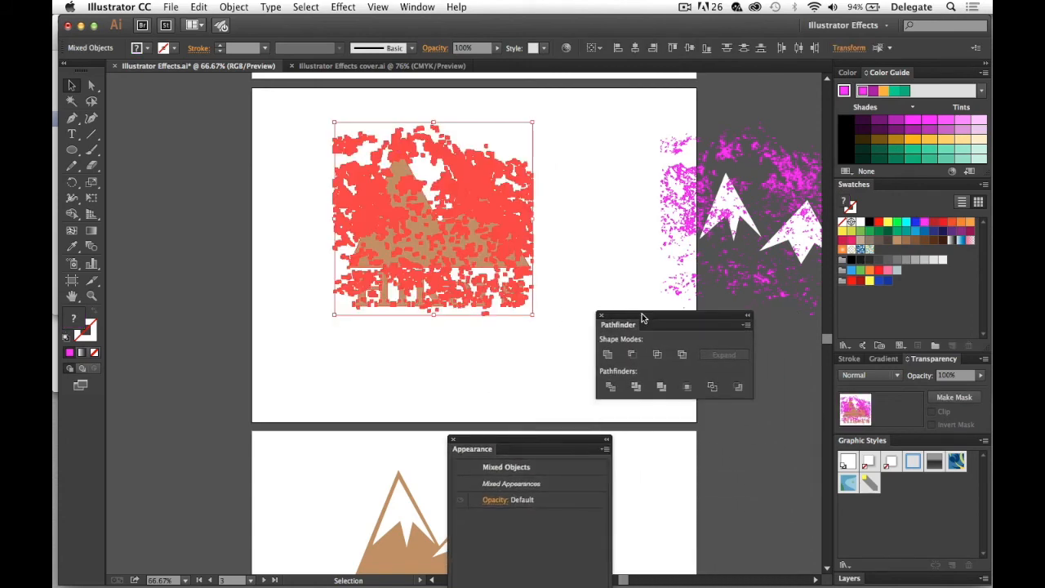
pyautogui.click(576, 238)
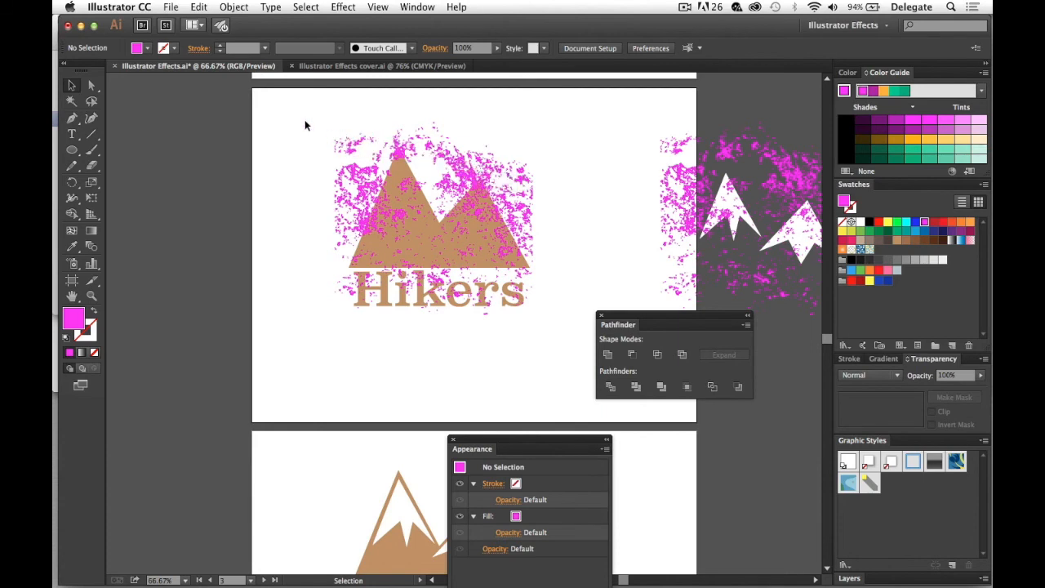
pyautogui.moveTo(304, 113); pyautogui.dragTo(554, 327)
pyautogui.moveTo(662, 325); pyautogui.dragTo(627, 211)
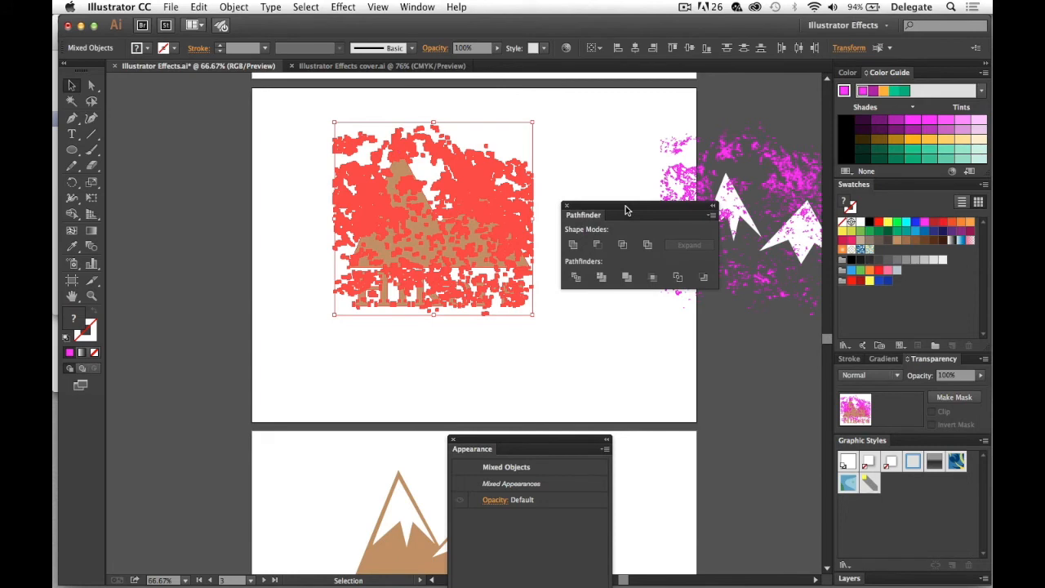
pyautogui.click(627, 279)
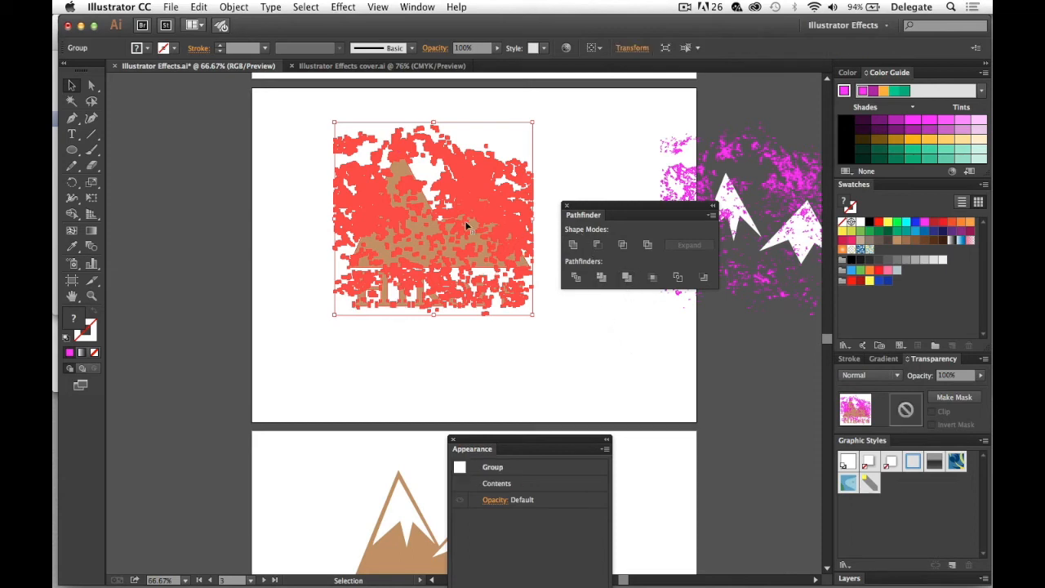
# Ungroup the merged logo and grime artwork and clear the selection.
pyautogui.rightClick(467, 199)
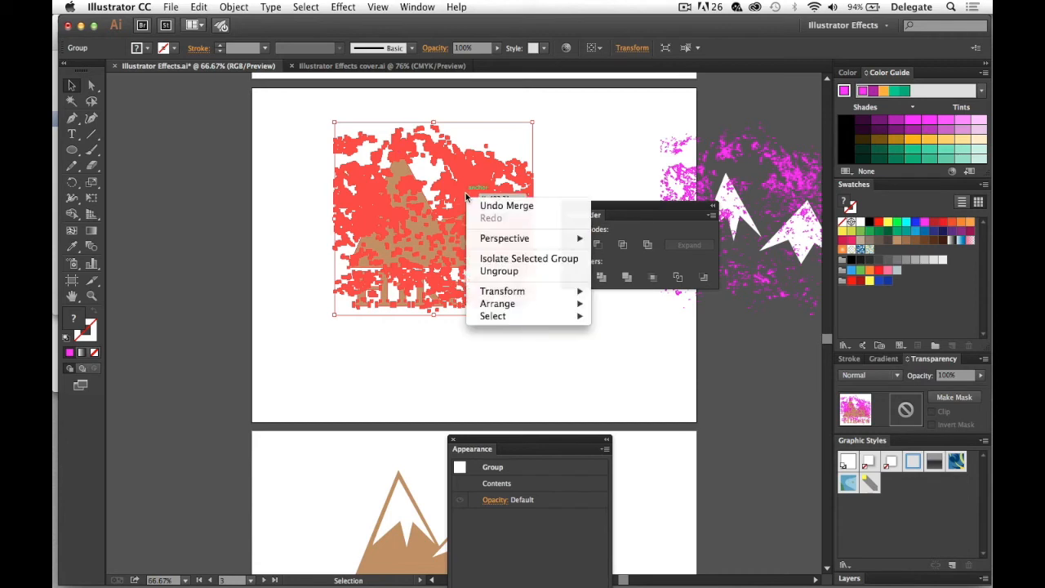
pyautogui.click(506, 272)
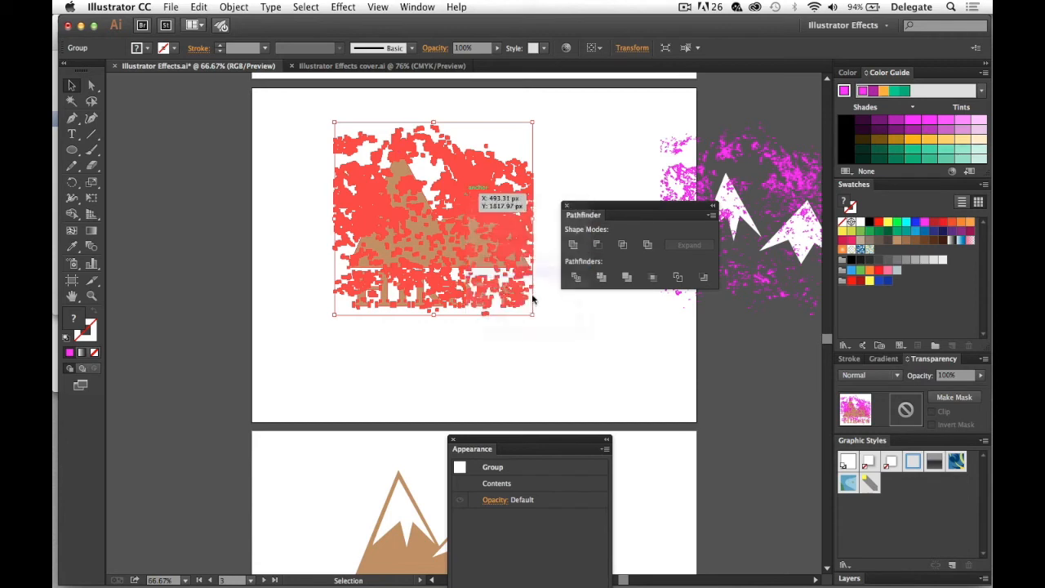
pyautogui.click(556, 331)
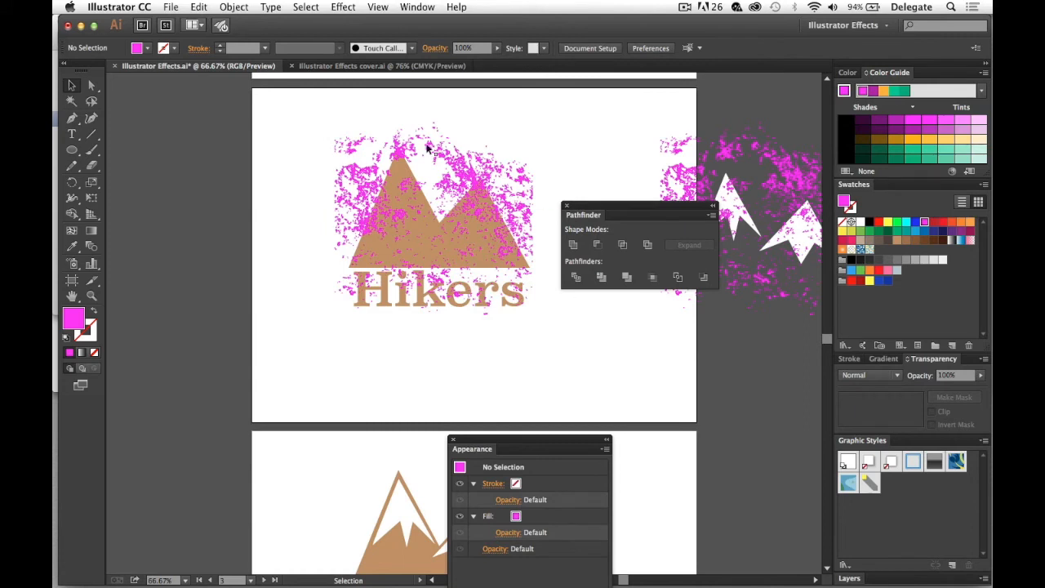
# Select all magenta shapes with the Magic Wand, exclude the snowcaps and their grime copy, and delete the grime from the logo.
pyautogui.click(71, 102)
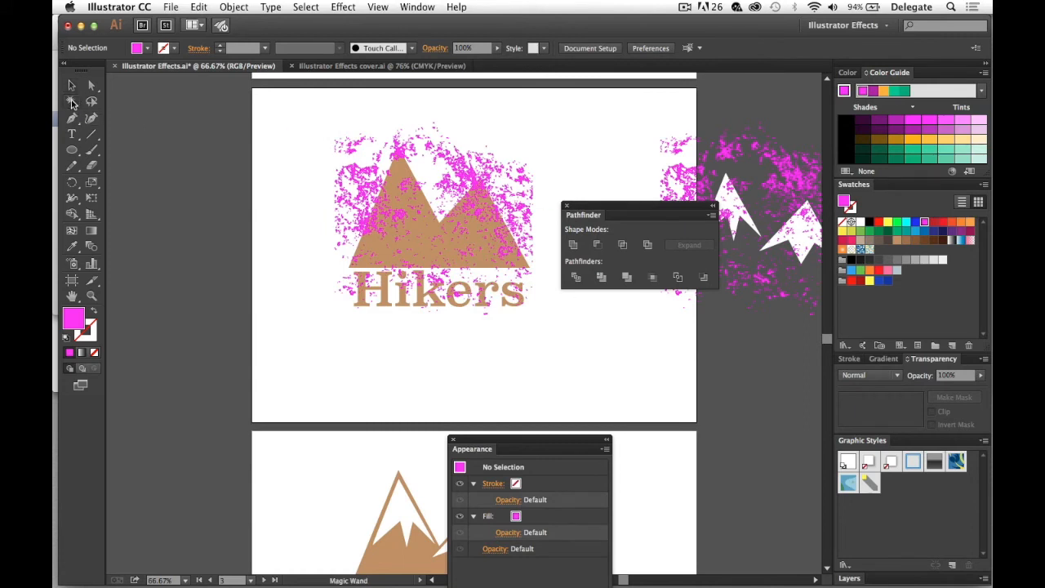
pyautogui.click(402, 149)
pyautogui.hscroll(5, 415, 180)
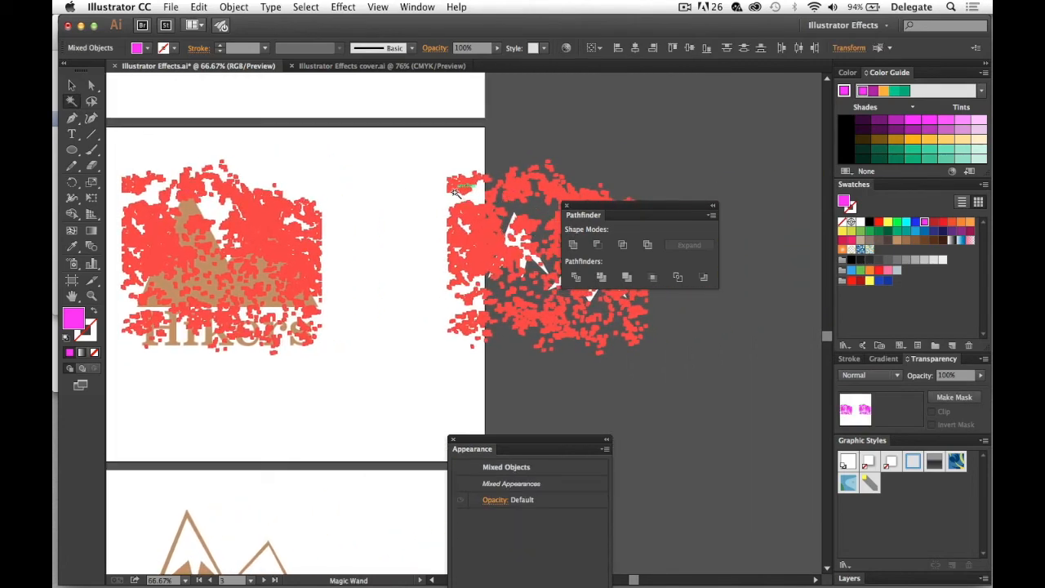
pyautogui.click(71, 85)
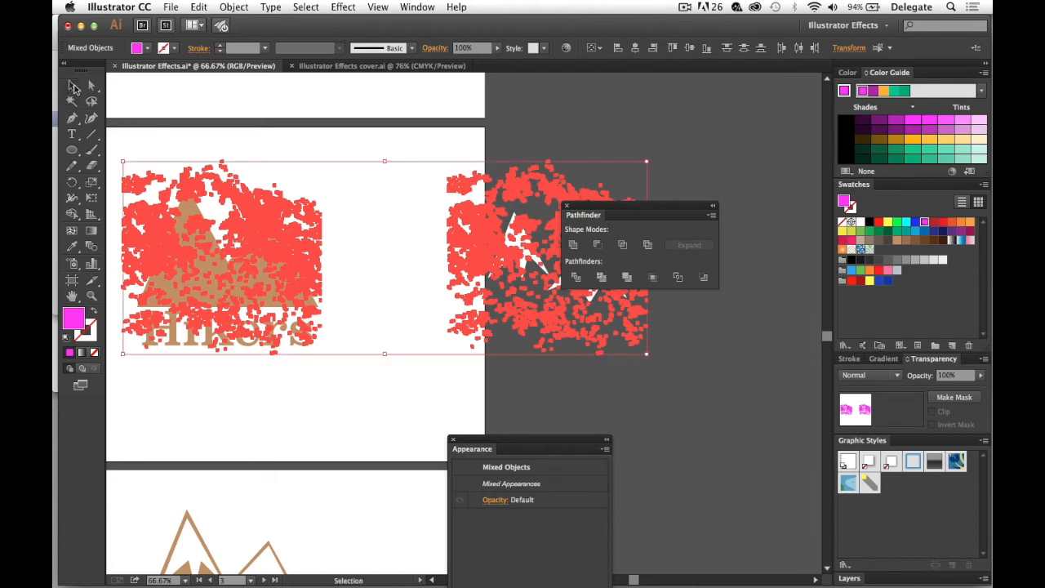
pyautogui.moveTo(426, 141); pyautogui.dragTo(715, 384)
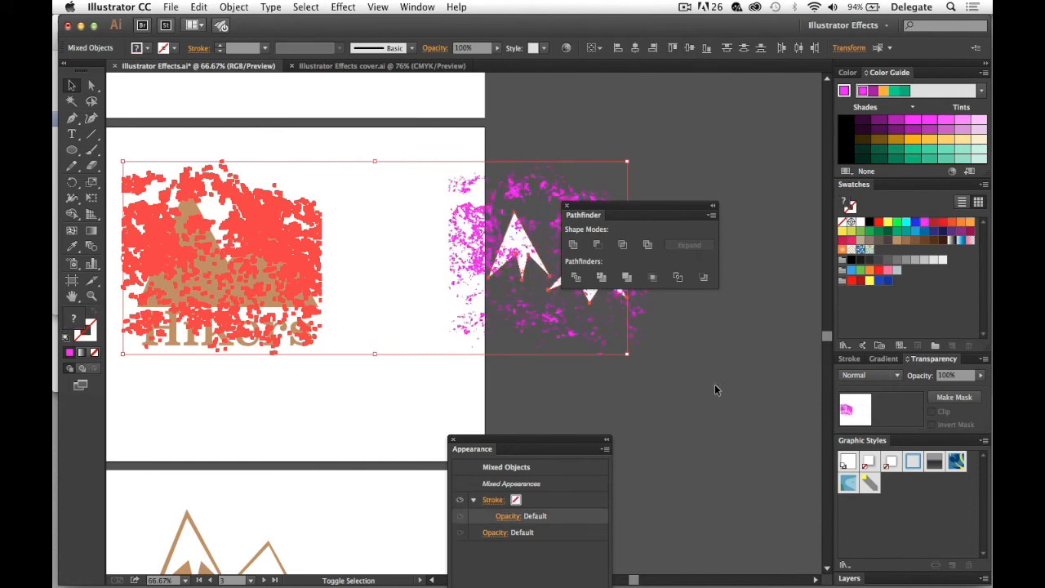
pyautogui.moveTo(637, 211); pyautogui.dragTo(772, 196)
pyautogui.keyDown('shift'); pyautogui.click(593, 302); pyautogui.keyUp('shift')
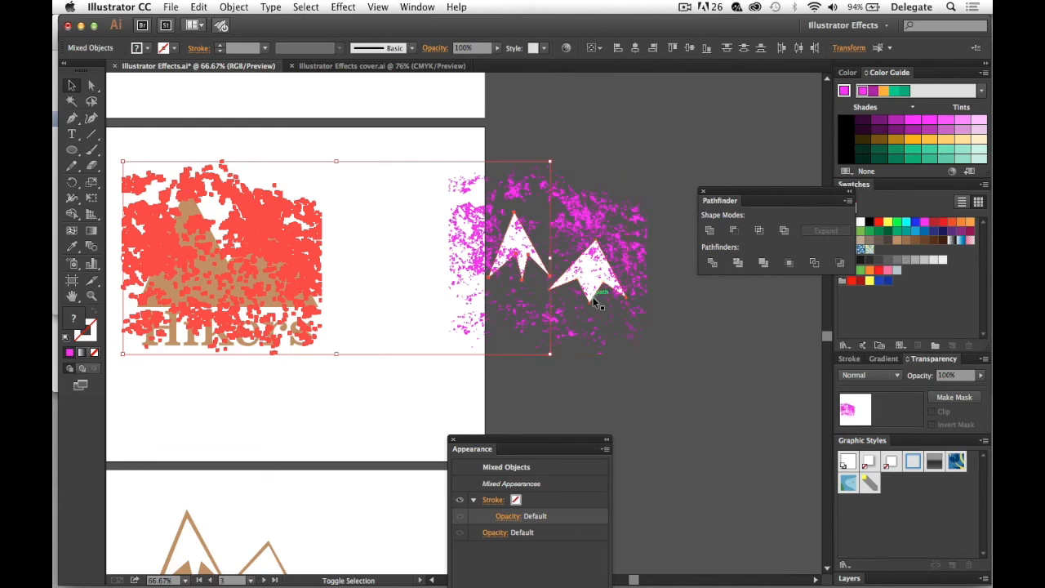
pyautogui.keyDown('shift'); pyautogui.click(527, 269); pyautogui.keyUp('shift')
pyautogui.moveTo(343, 264); pyautogui.dragTo(488, 244)
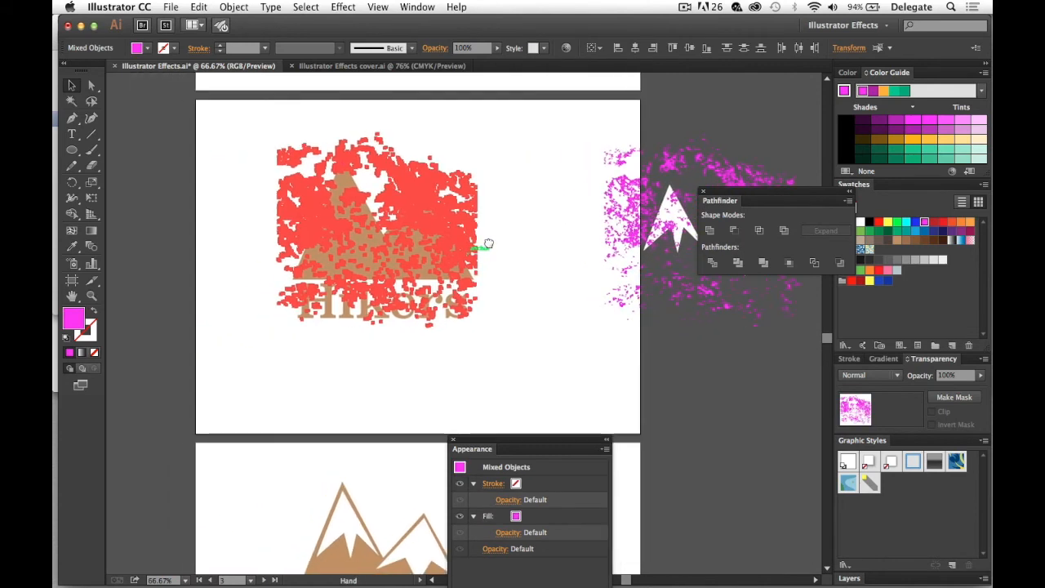
pyautogui.press('super+minus')
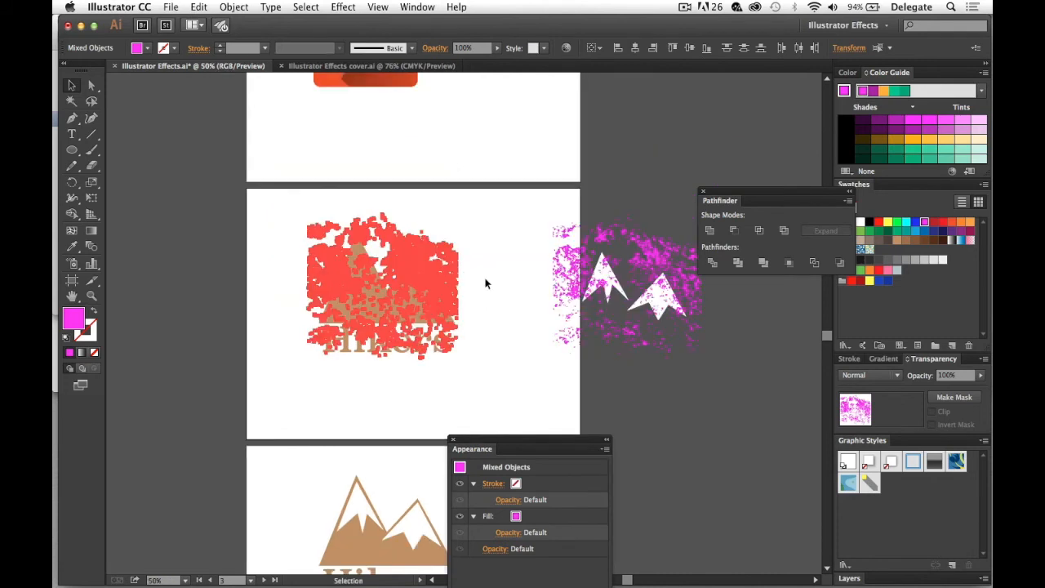
pyautogui.press('Delete')
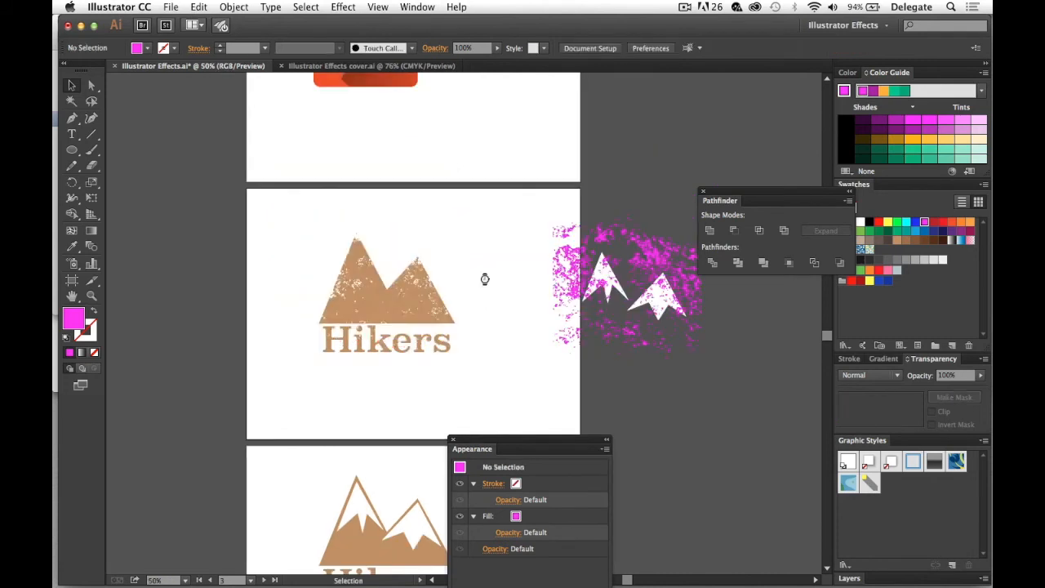
# Merge the two white snowcaps with the magenta grime copy over them using Pathfinder Merge.
pyautogui.press('z')
pyautogui.moveTo(293, 226); pyautogui.dragTo(447, 364)
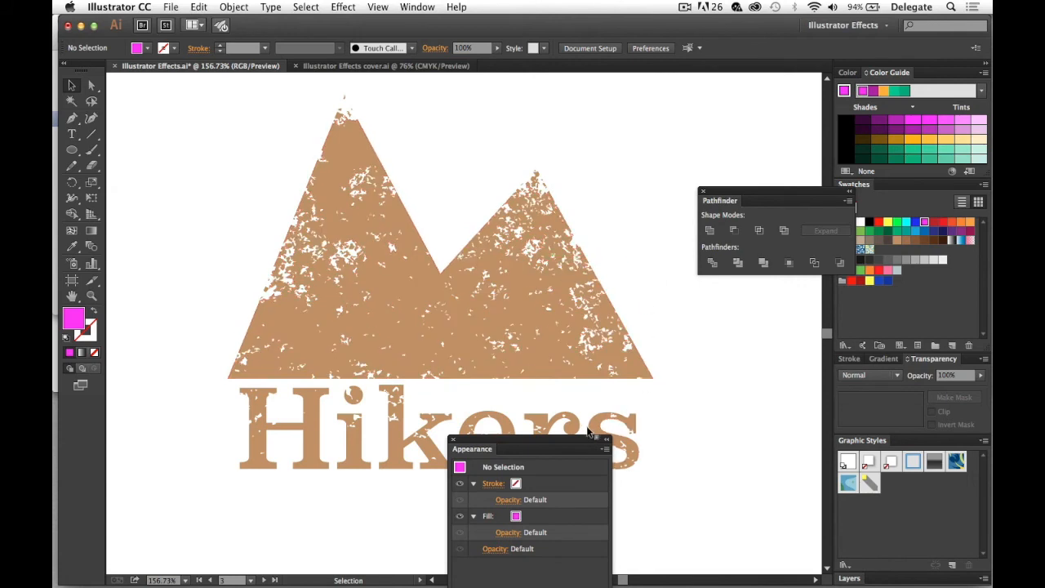
pyautogui.moveTo(552, 446); pyautogui.dragTo(670, 519)
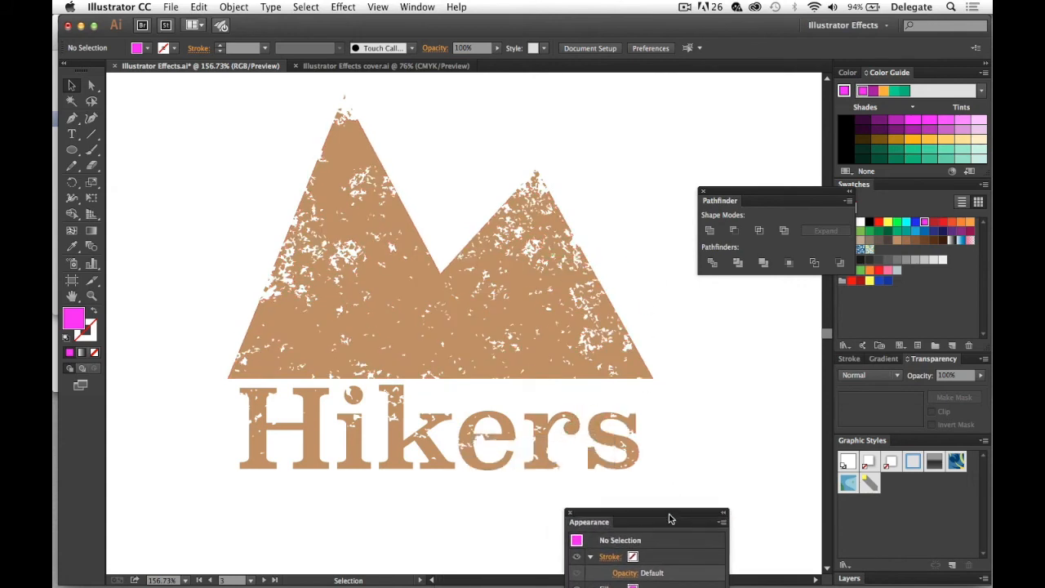
pyautogui.keyDown('alt'); pyautogui.keyDown('super'); pyautogui.click(688, 364); pyautogui.keyUp('super'); pyautogui.keyUp('alt')
pyautogui.moveTo(656, 331); pyautogui.dragTo(495, 332)
pyautogui.moveTo(564, 333); pyautogui.dragTo(490, 349)
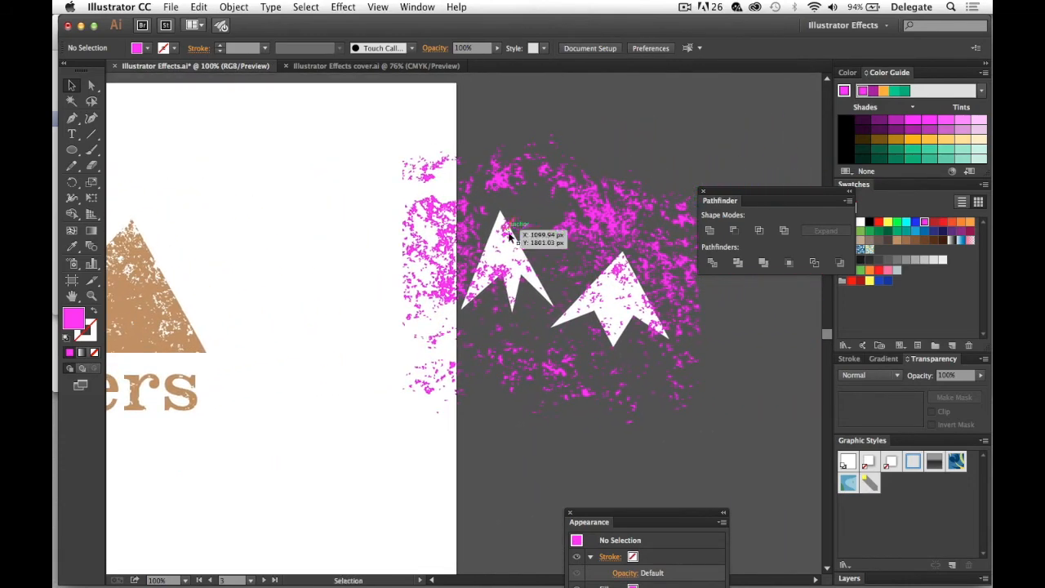
pyautogui.moveTo(386, 117); pyautogui.dragTo(710, 434)
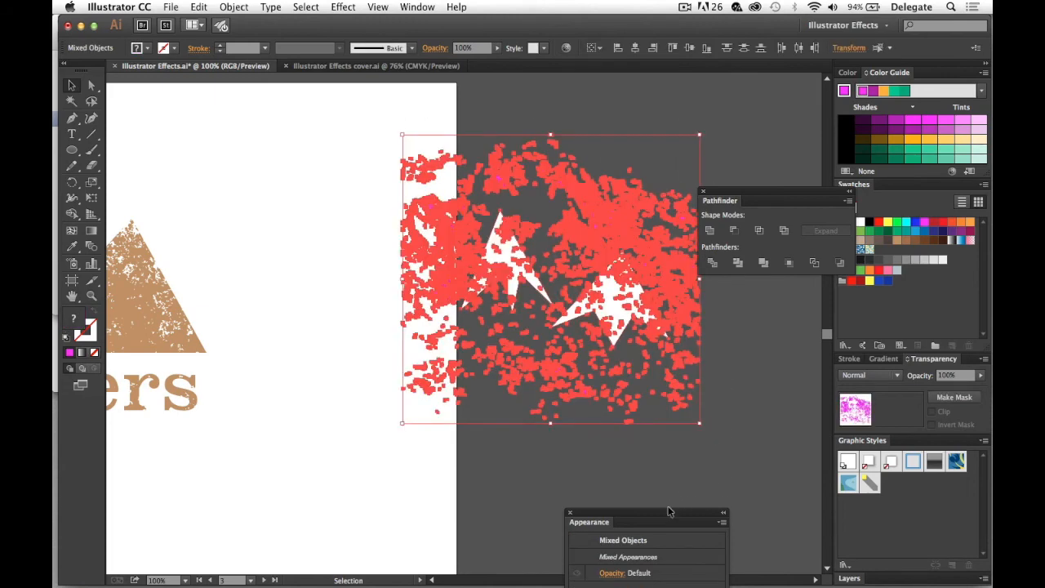
pyautogui.click(762, 264)
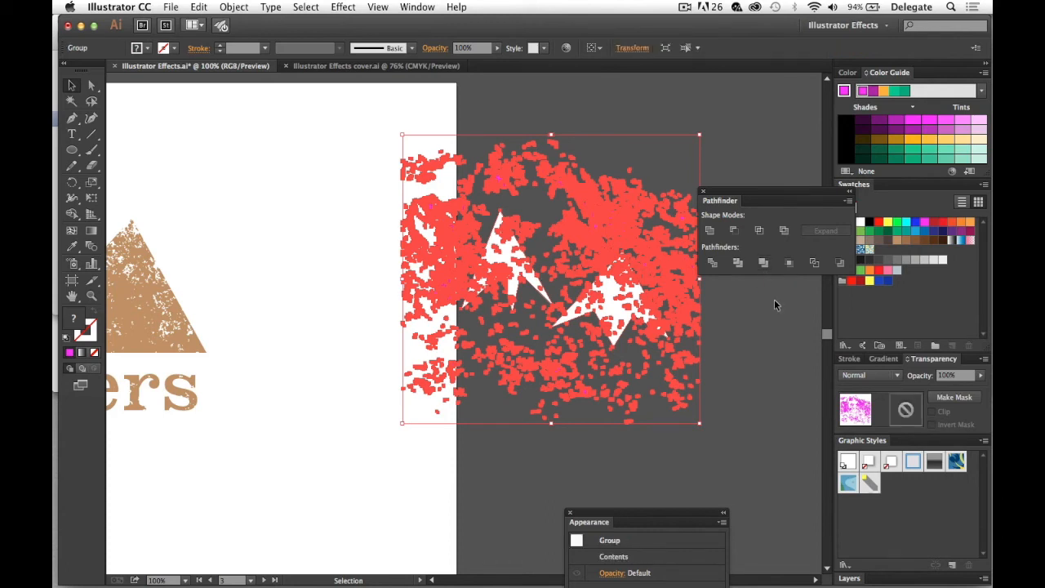
# Ungroup the merged snowcaps and delete all their magenta grime shapes, selecting them by colour with the Magic Wand.
pyautogui.rightClick(644, 242)
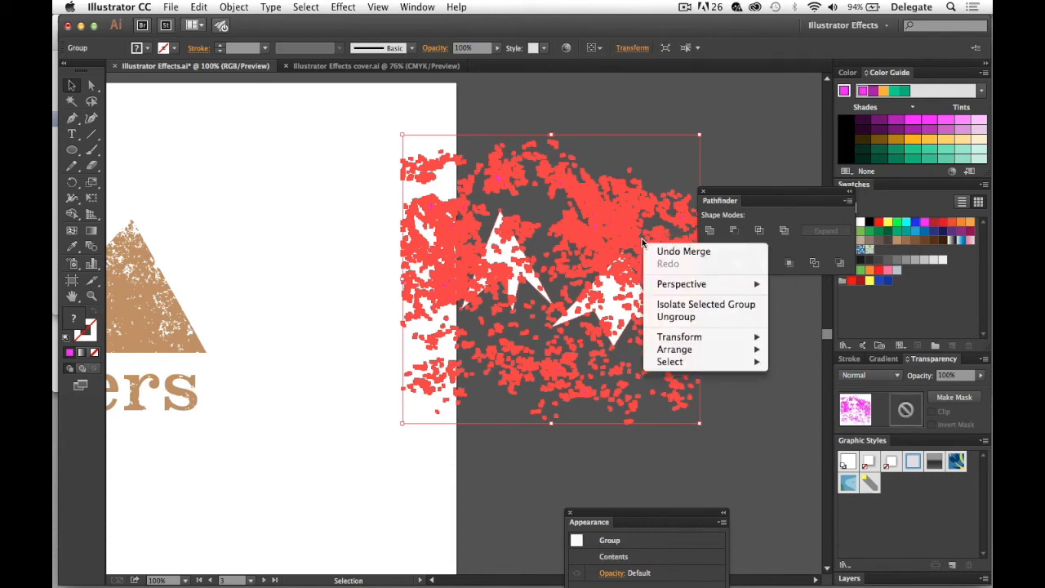
pyautogui.click(712, 317)
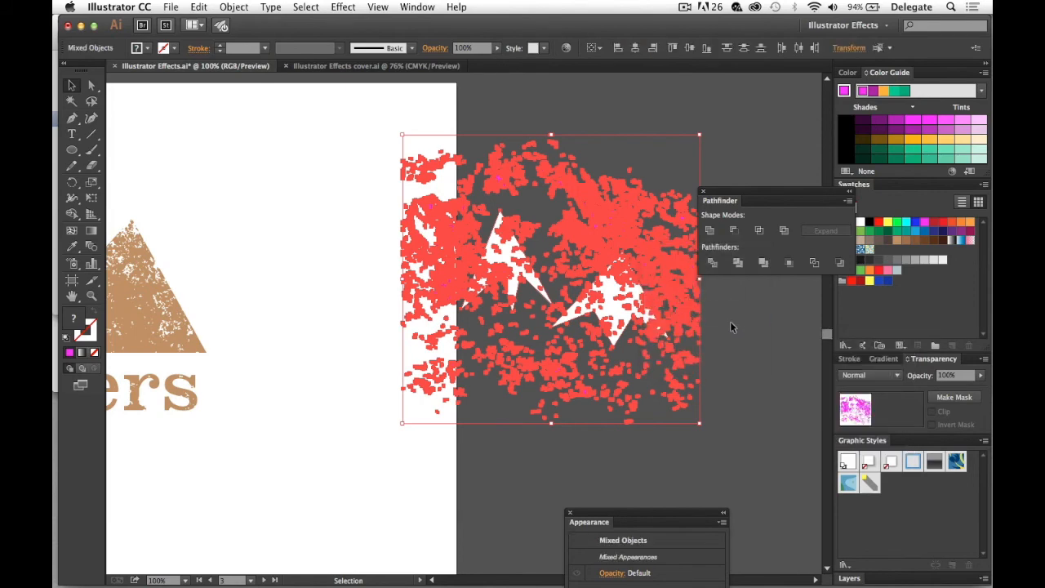
pyautogui.click(729, 320)
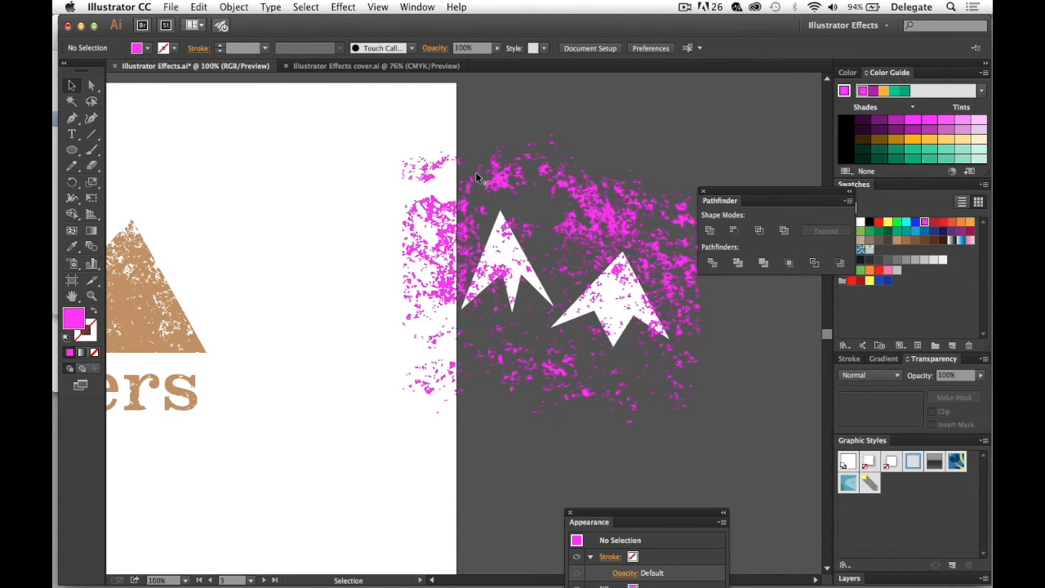
pyautogui.click(72, 101)
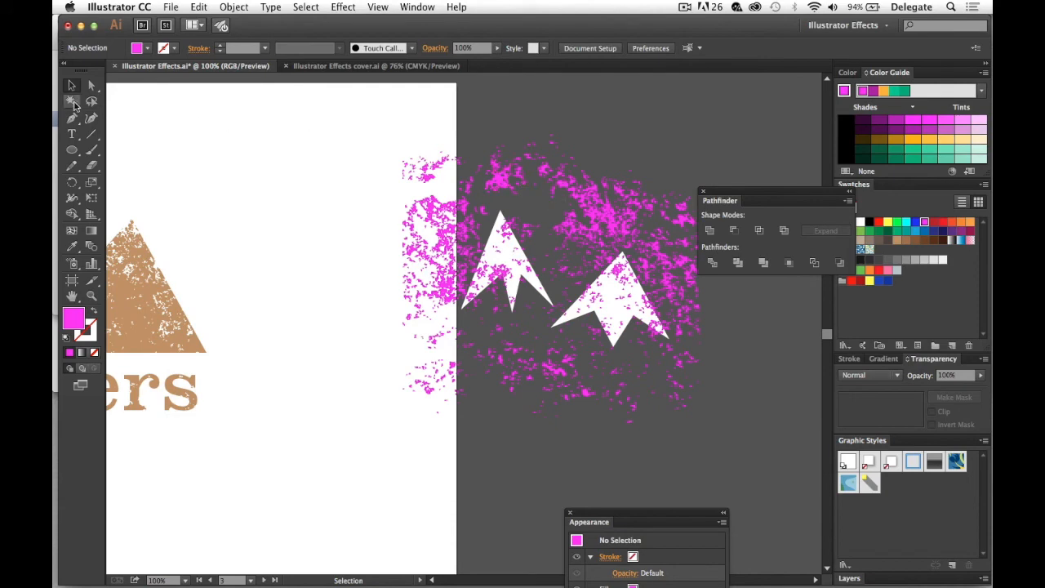
pyautogui.click(566, 184)
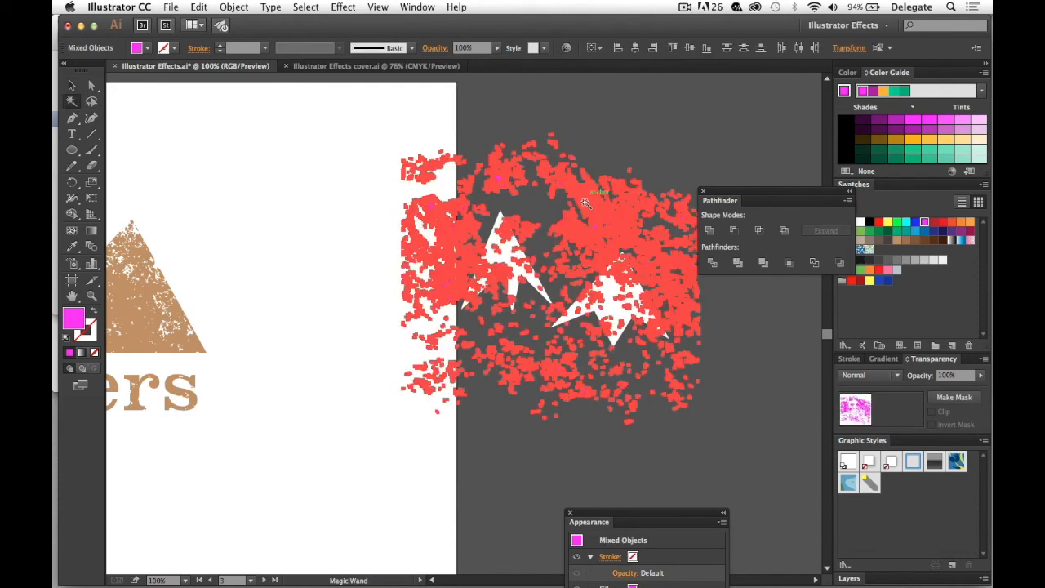
pyautogui.press('Delete')
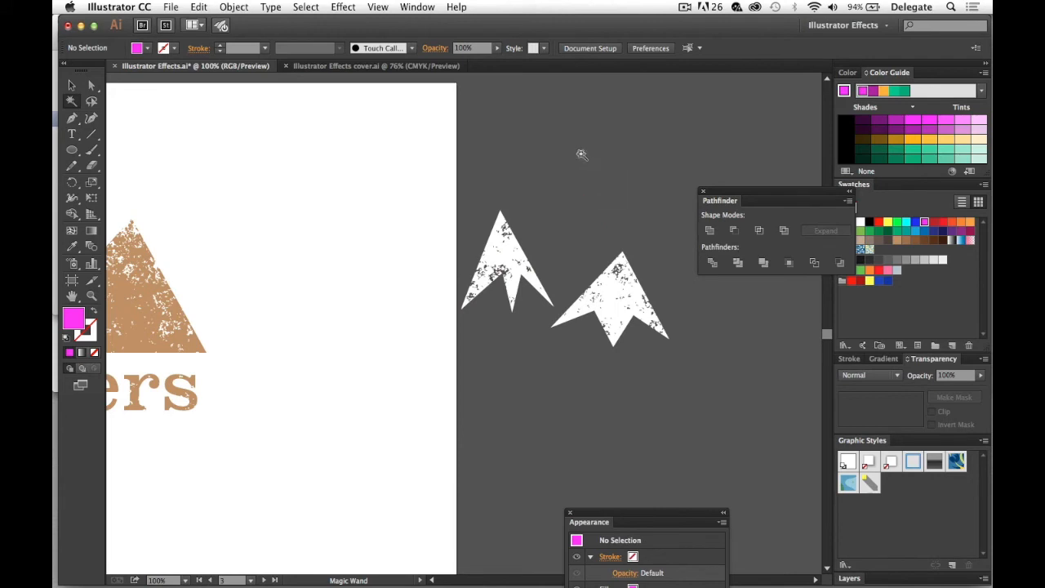
# Switch to Outline view and select all the unfilled leftover grime shapes around the logo and snowcaps with the Magic Wand.
pyautogui.click(71, 85)
pyautogui.press('space')
pyautogui.moveTo(476, 211); pyautogui.dragTo(537, 198)
pyautogui.press('super+space')
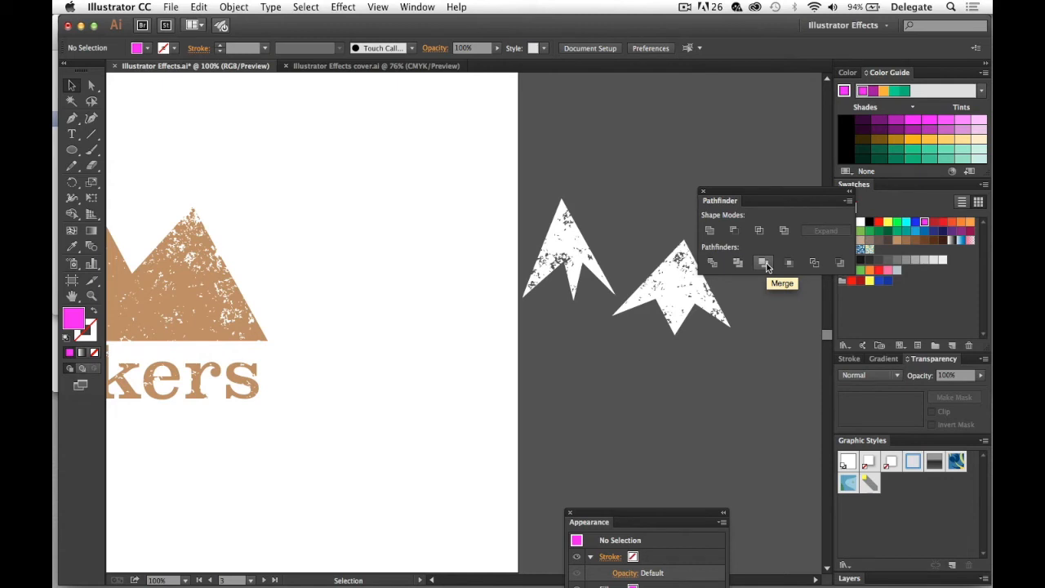
pyautogui.click(382, 10)
pyautogui.click(387, 23)
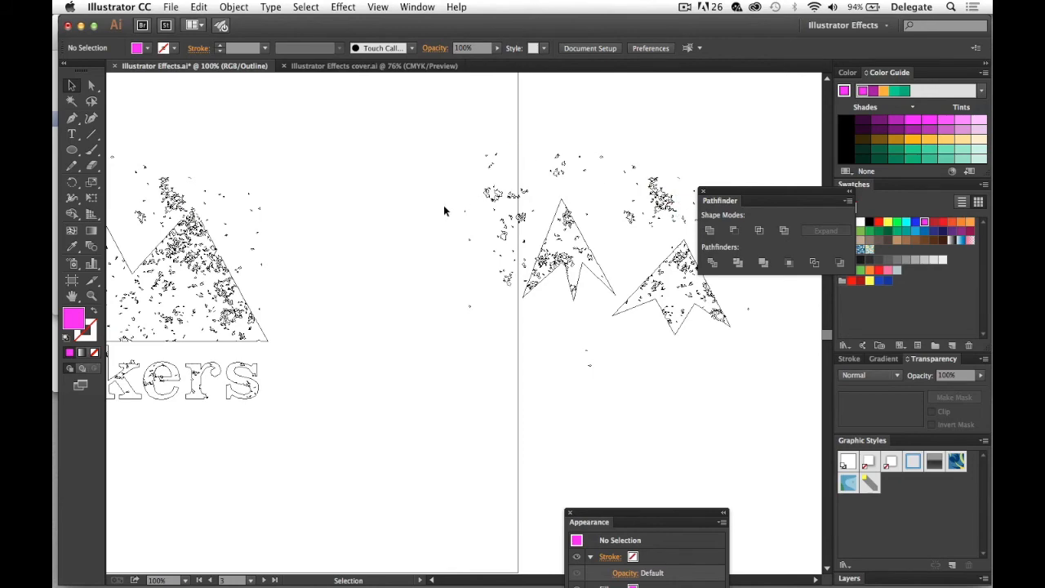
pyautogui.moveTo(362, 232); pyautogui.dragTo(528, 217)
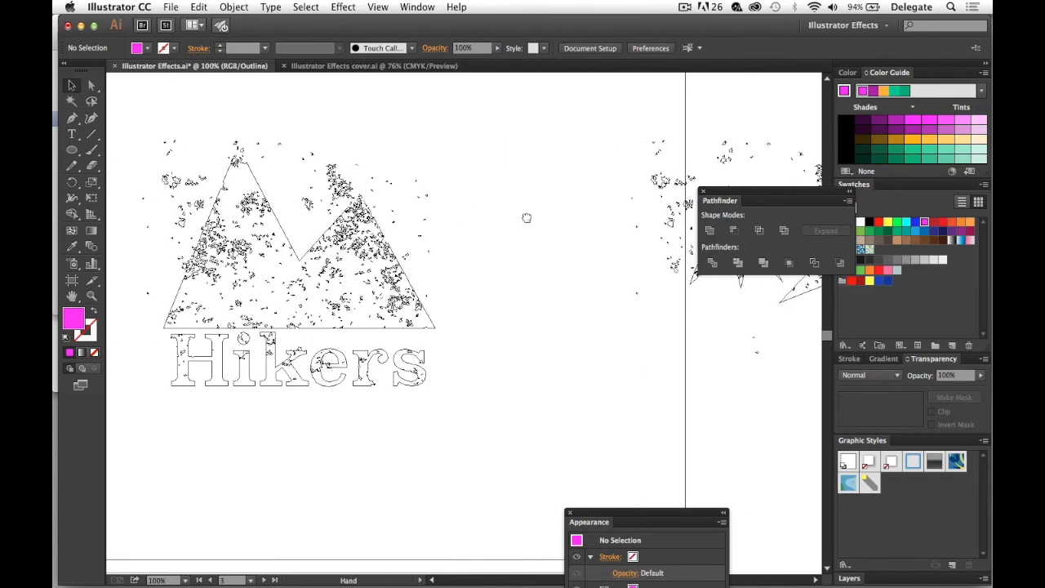
pyautogui.click(72, 101)
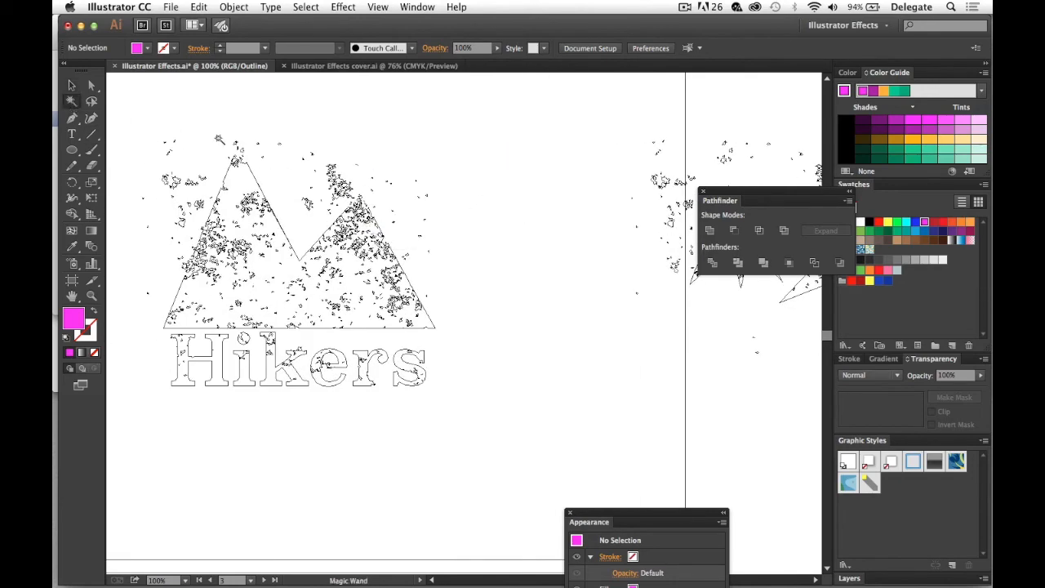
pyautogui.click(339, 176)
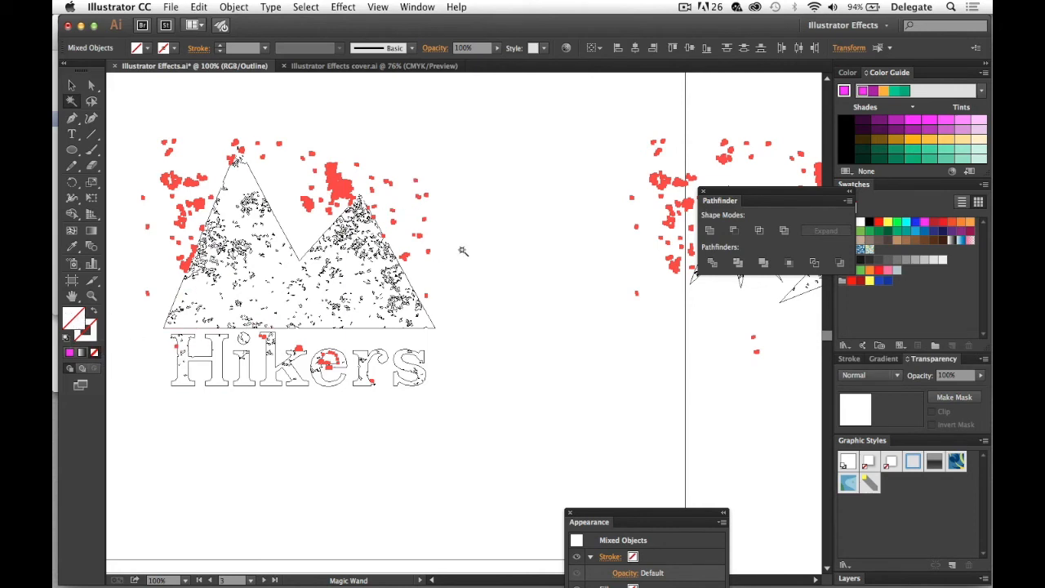
# Exclude the shield on the "6th Designer's Fiesta" artboard from the selection and delete the leftover unfilled grime shapes.
pyautogui.press('super+minus')
pyautogui.press('super+minus')
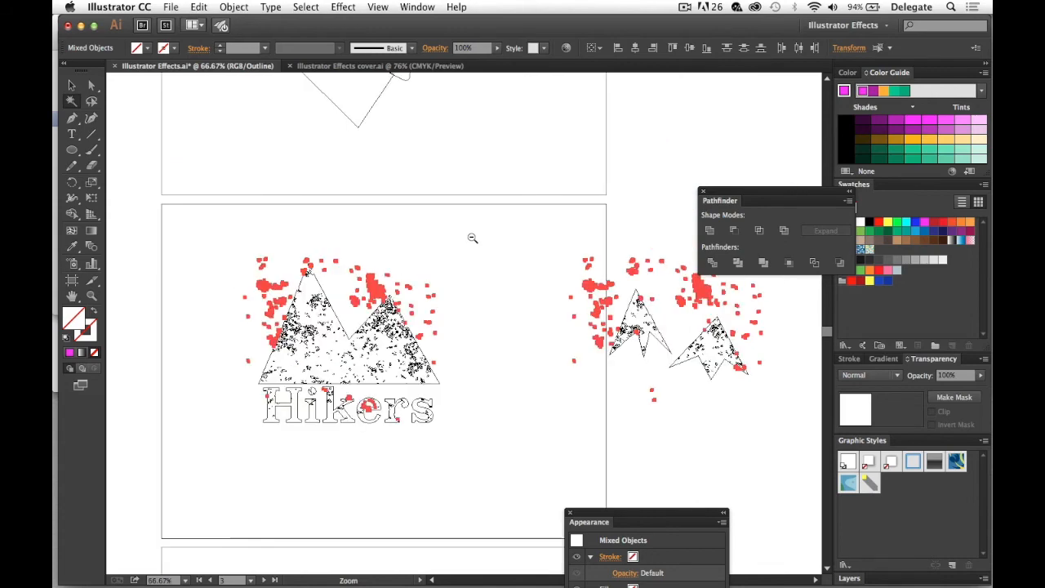
pyautogui.moveTo(462, 196); pyautogui.dragTo(467, 421)
pyautogui.moveTo(476, 282); pyautogui.dragTo(469, 400)
pyautogui.press('super+y')
pyautogui.press('super+y')
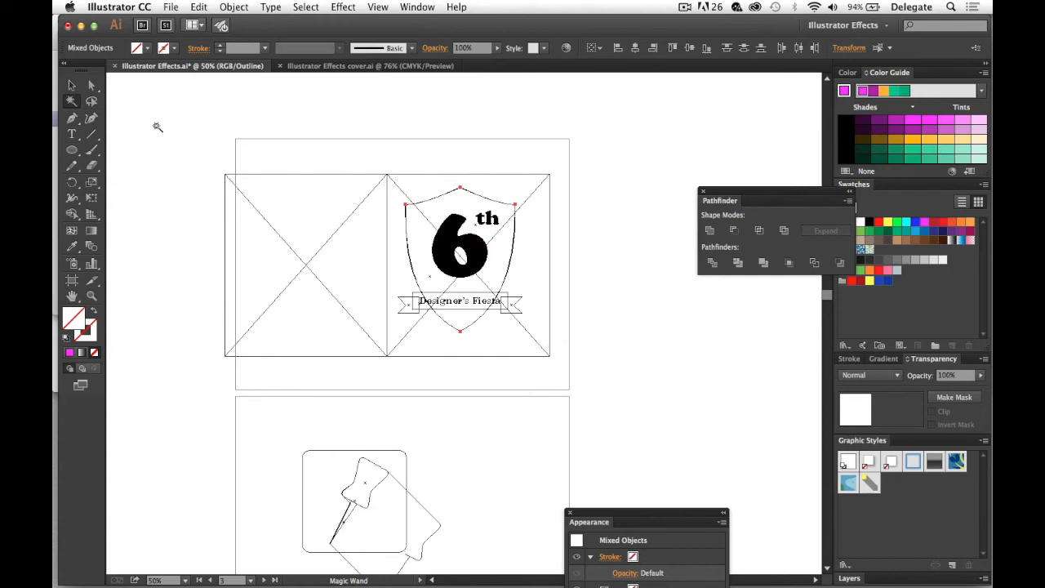
pyautogui.click(71, 85)
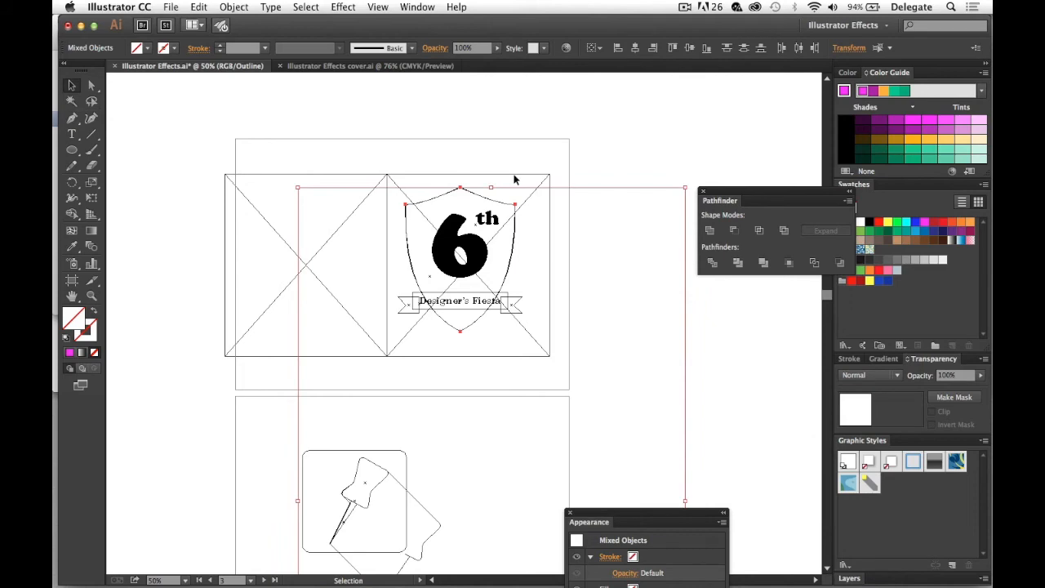
pyautogui.keyDown('shift'); pyautogui.click(504, 201); pyautogui.keyUp('shift')
pyautogui.scroll(-10, 567, 392)
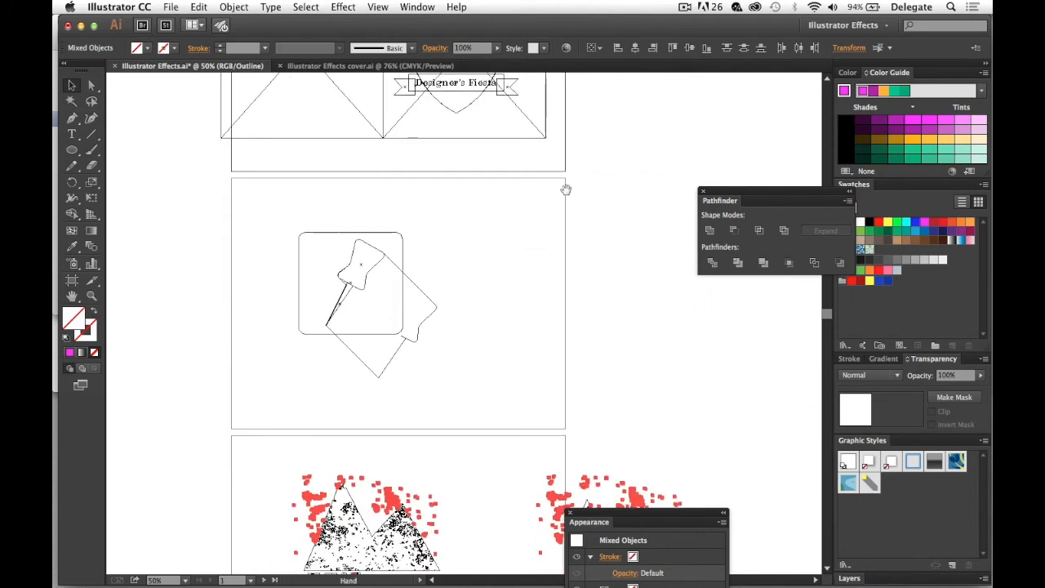
pyautogui.moveTo(576, 245); pyautogui.dragTo(566, 173)
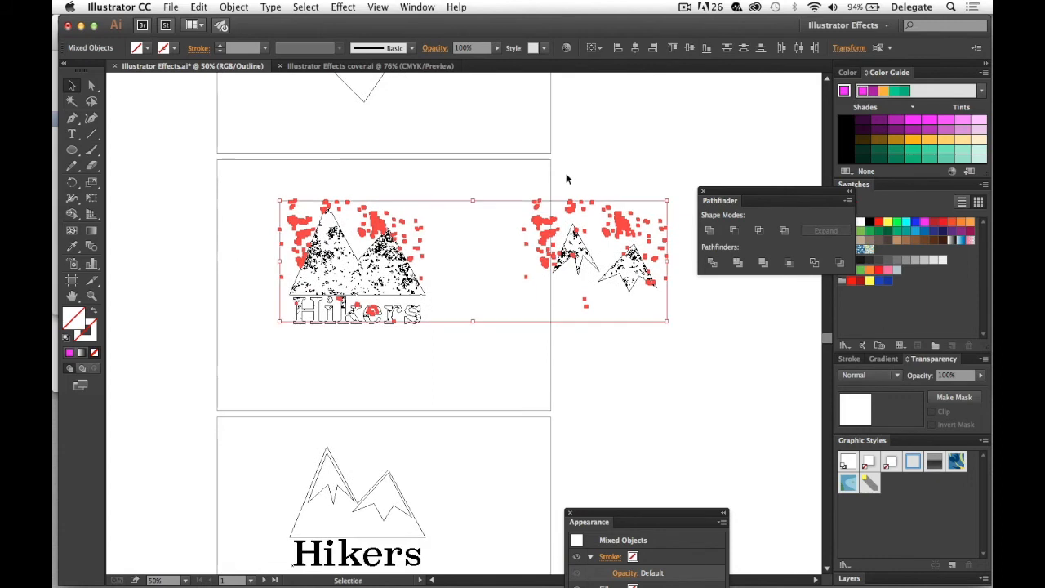
pyautogui.click(580, 214)
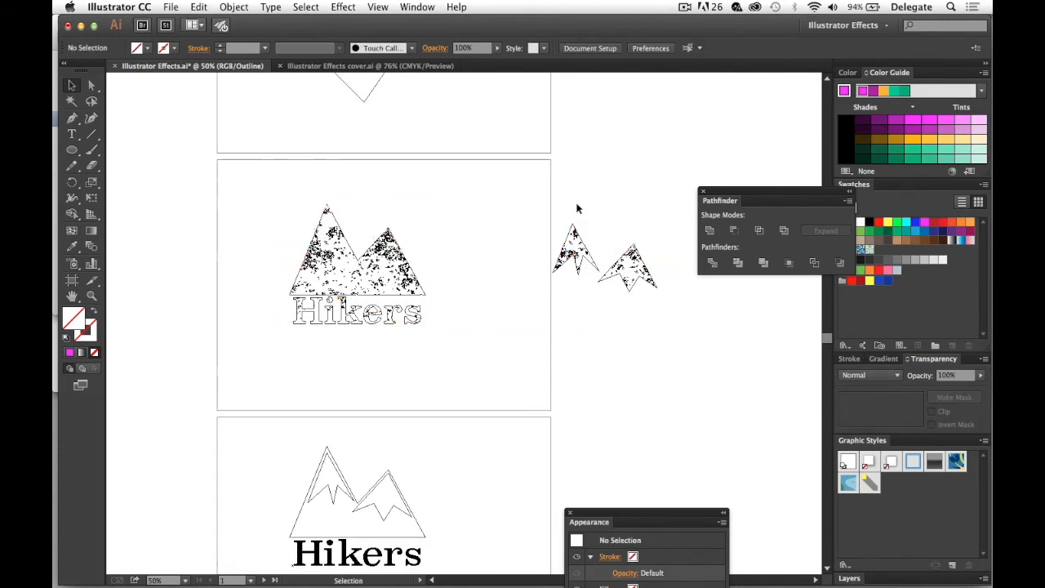
# Return to Preview view and move both distressed snowcaps onto the peaks of the distressed mountains.
pyautogui.click(379, 7)
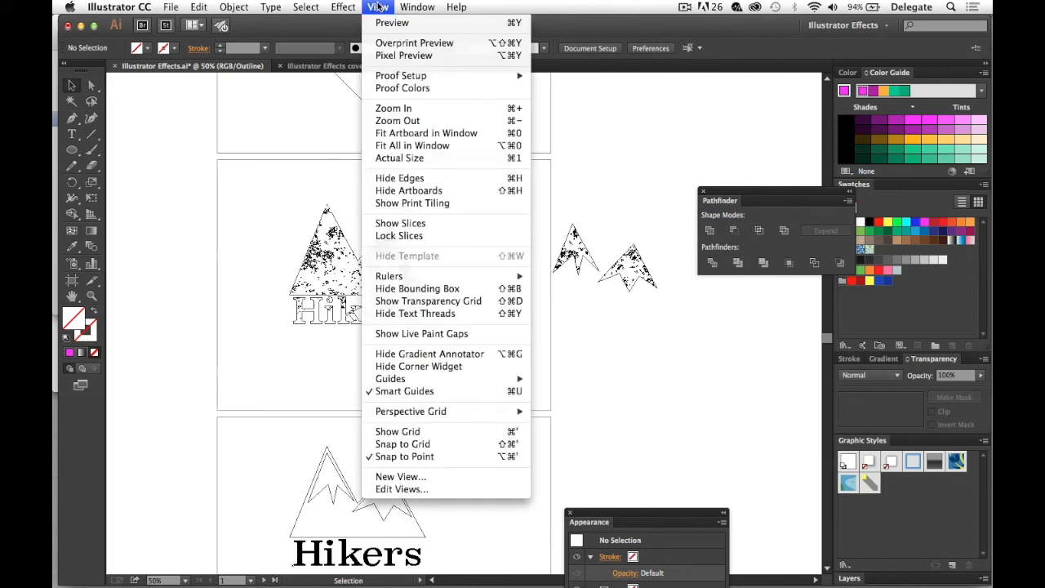
pyautogui.click(392, 23)
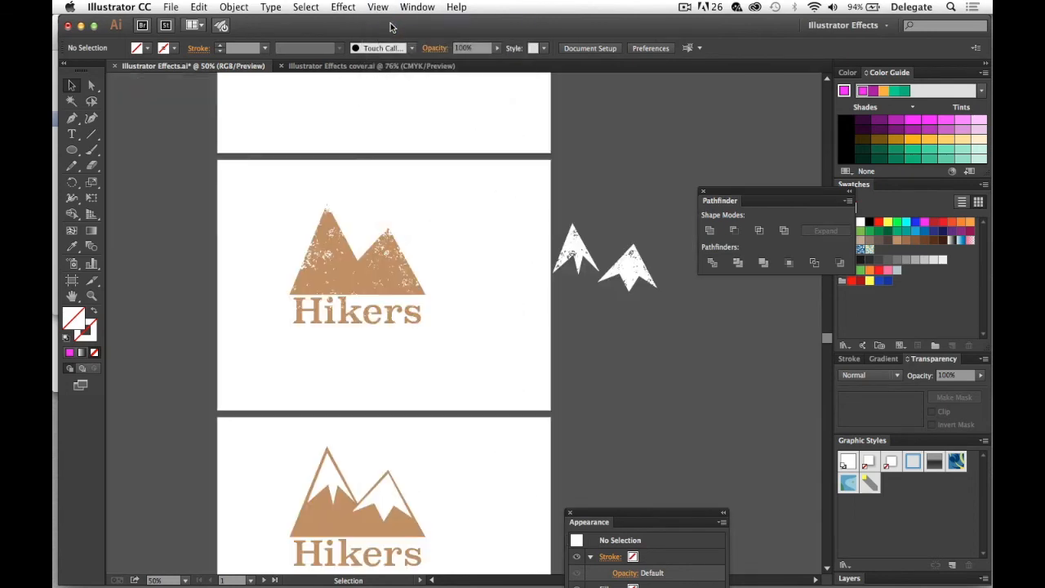
pyautogui.moveTo(532, 204); pyautogui.dragTo(677, 346)
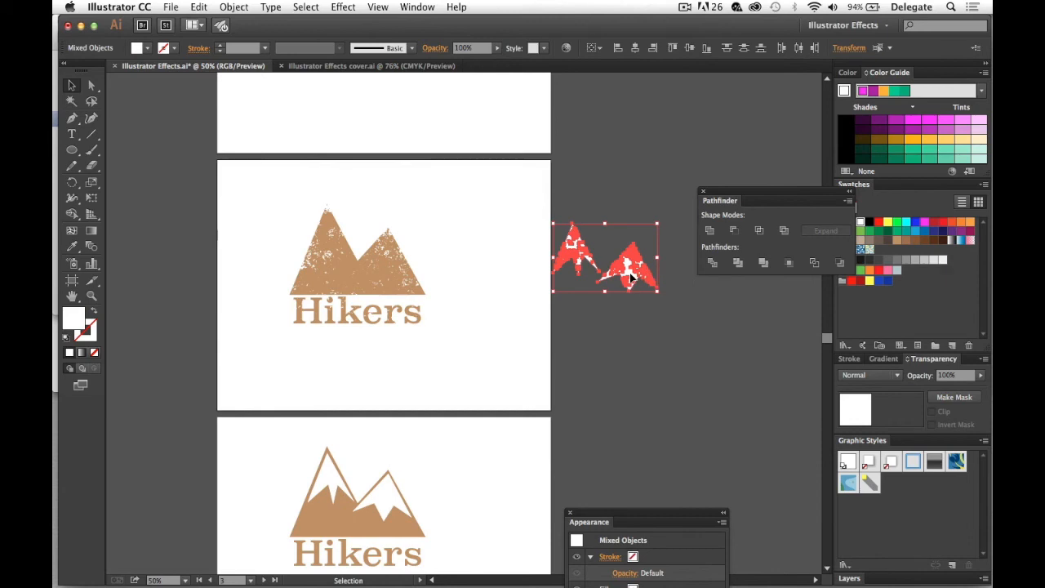
pyautogui.moveTo(630, 278); pyautogui.dragTo(385, 261)
pyautogui.click(433, 257)
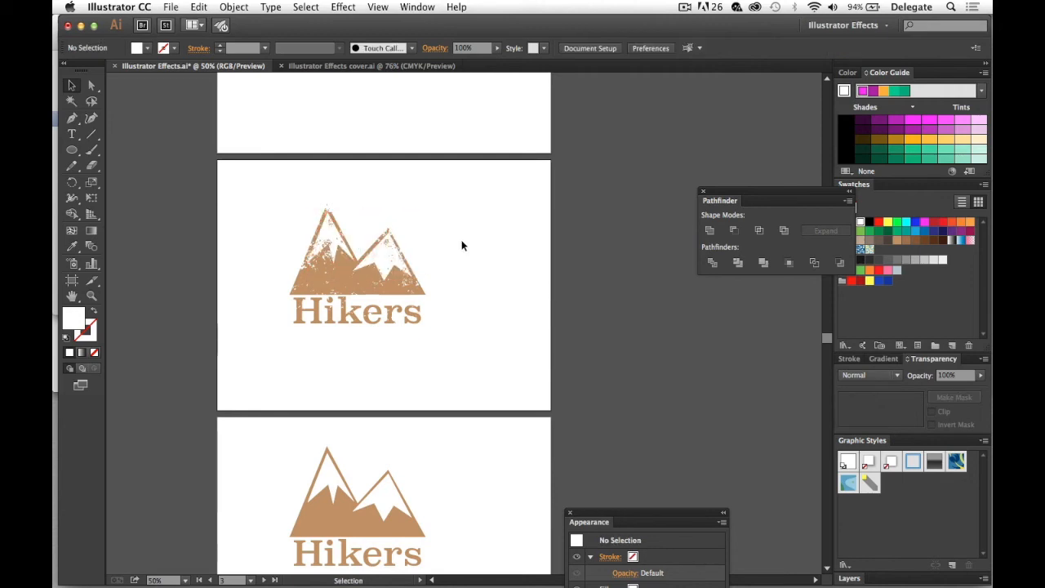
# Enlarge the complete distressed "Hikers" logo, with mountains, snowcaps and lettering selected together, and clear the selection.
pyautogui.keyDown('super'); pyautogui.click(387, 348); pyautogui.keyUp('super')
pyautogui.moveTo(415, 333); pyautogui.dragTo(453, 360)
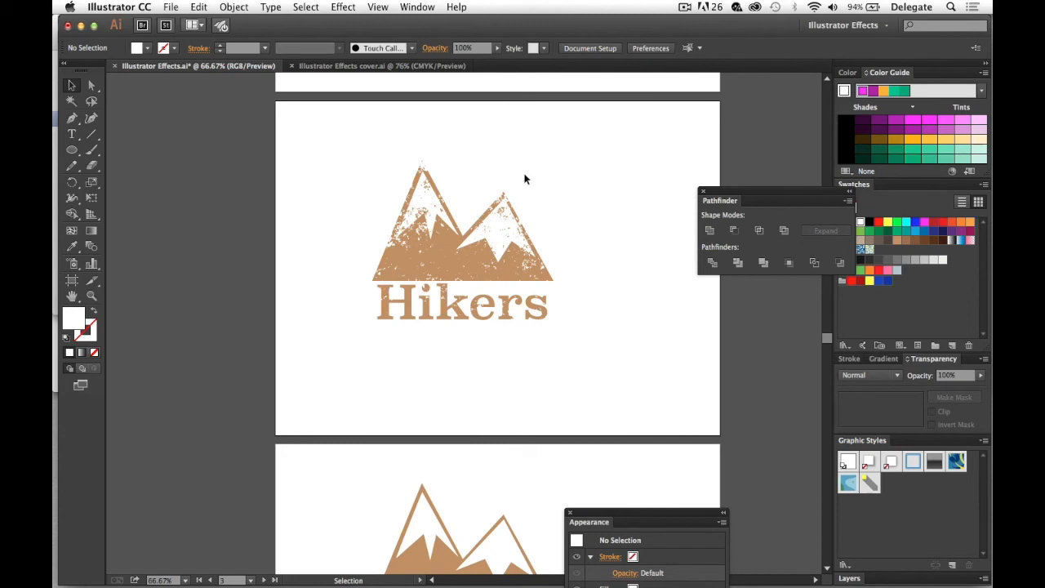
pyautogui.moveTo(367, 219); pyautogui.dragTo(600, 359)
pyautogui.moveTo(599, 161); pyautogui.dragTo(642, 147)
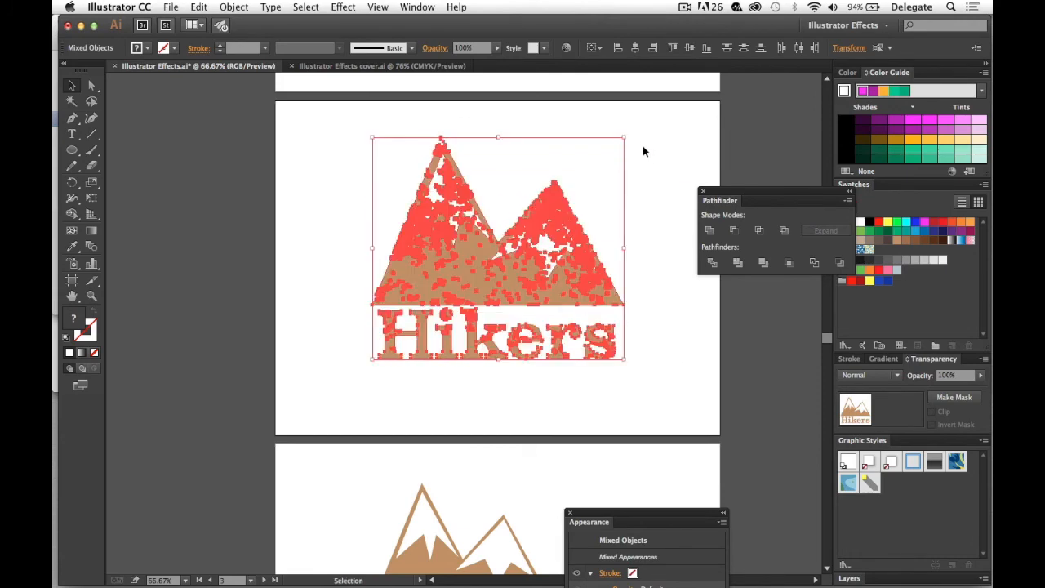
pyautogui.click(610, 175)
# Group the mountains, snowcaps and "Hikers" lettering of the plain logo on the artboard below.
pyautogui.press('space')
pyautogui.moveTo(525, 382); pyautogui.dragTo(535, 158)
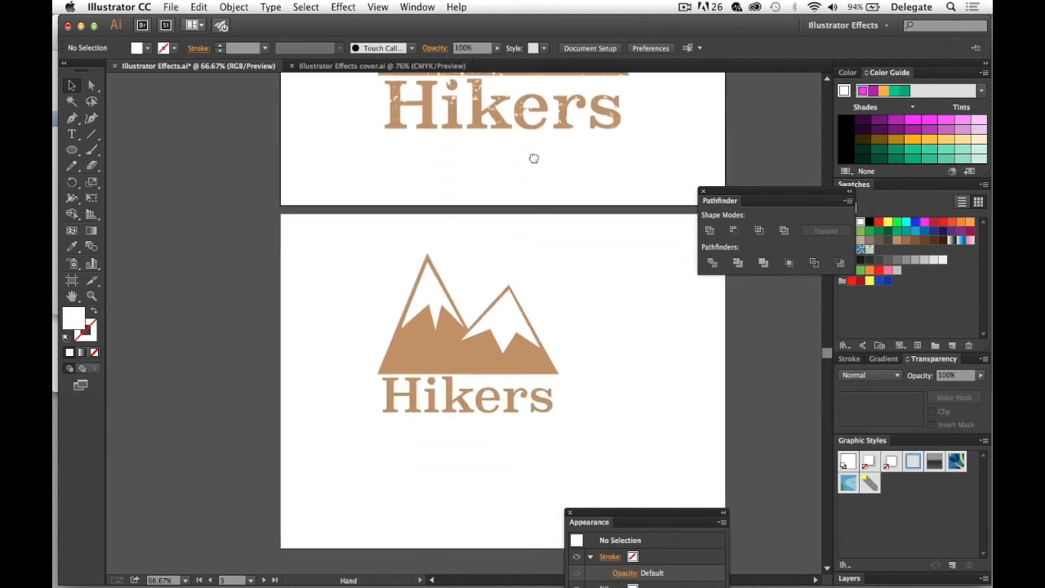
pyautogui.moveTo(520, 268); pyautogui.dragTo(548, 169)
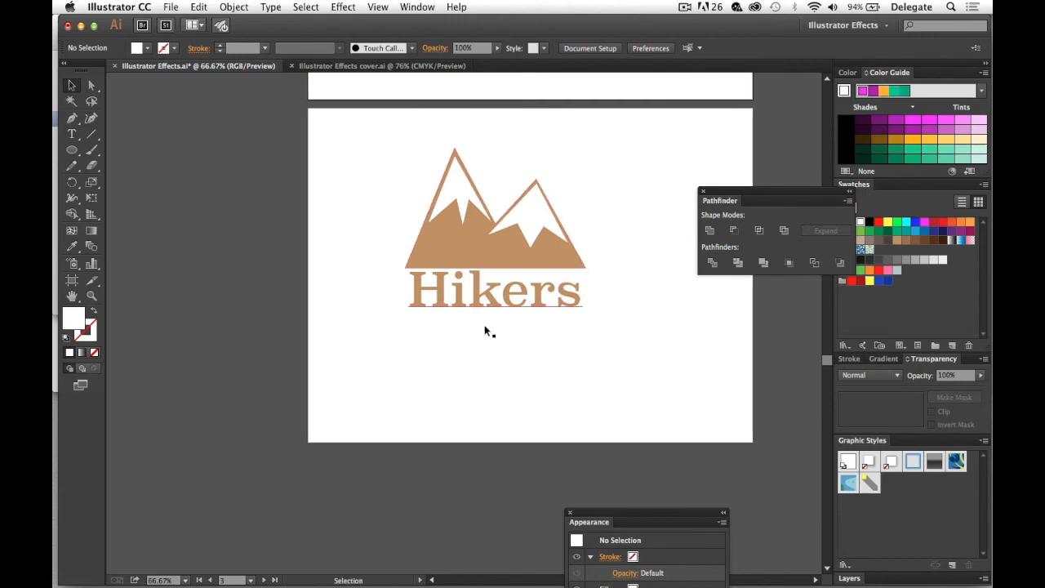
pyautogui.click(534, 133)
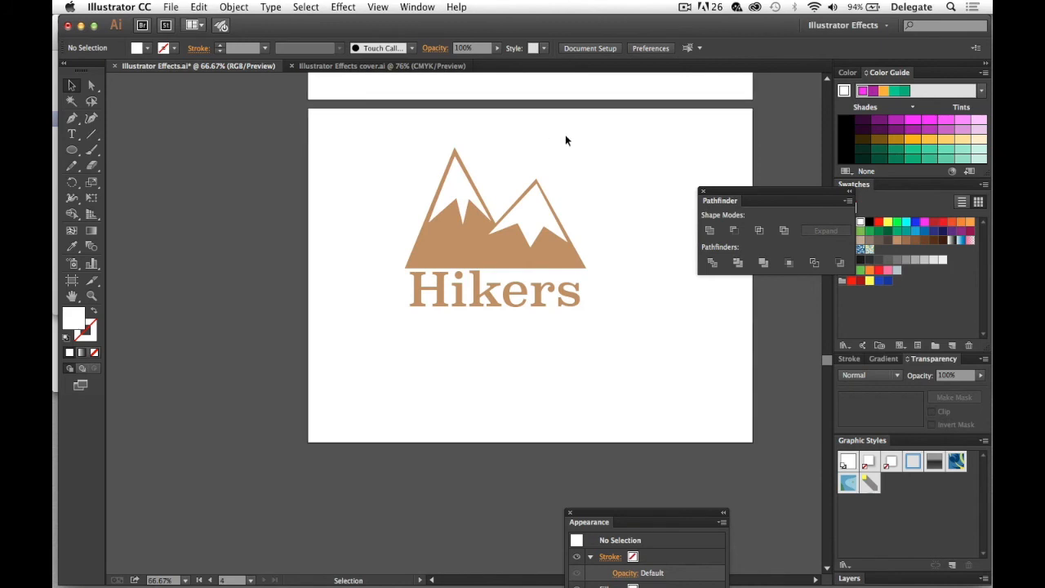
pyautogui.moveTo(542, 155); pyautogui.dragTo(537, 111)
pyautogui.moveTo(355, 92); pyautogui.dragTo(614, 287)
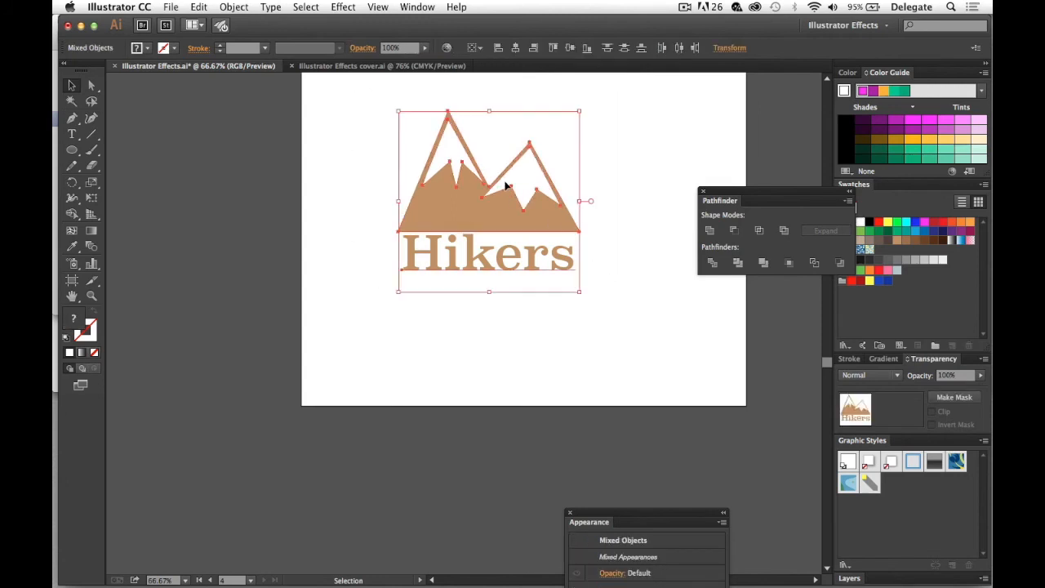
pyautogui.rightClick(477, 217)
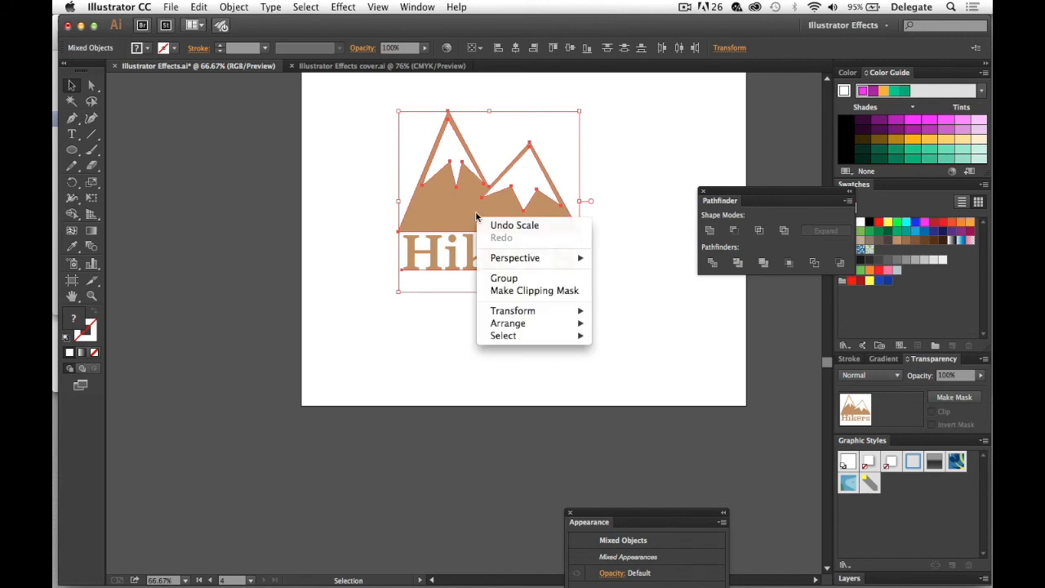
pyautogui.click(558, 280)
# Scale the grouped plain logo down to about 357 px wide and move it near the artboard's upper edge.
pyautogui.scroll(3, 627, 161)
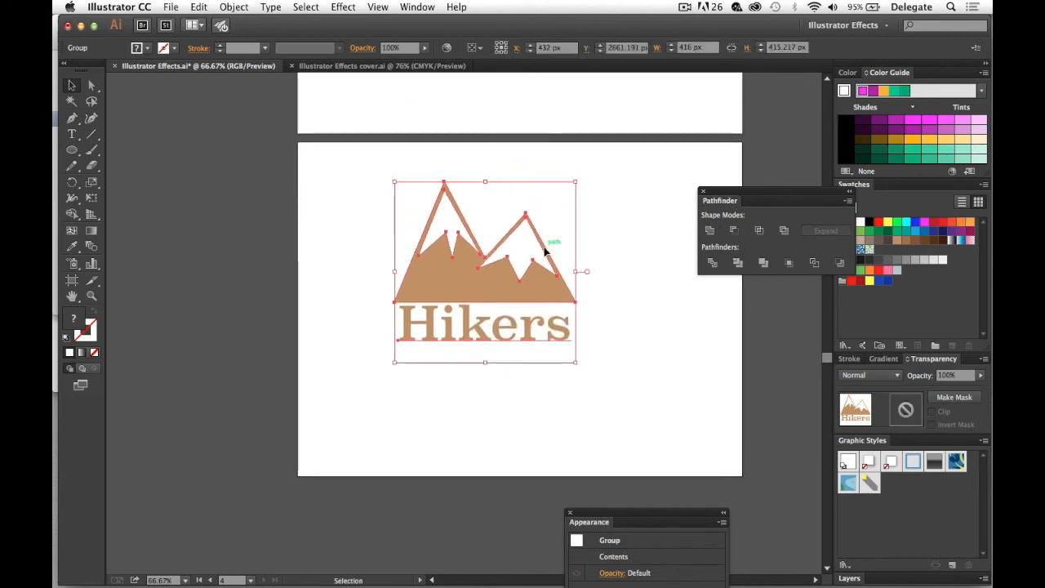
pyautogui.moveTo(575, 182); pyautogui.dragTo(550, 207)
pyautogui.moveTo(479, 292); pyautogui.dragTo(510, 246)
pyautogui.click(611, 194)
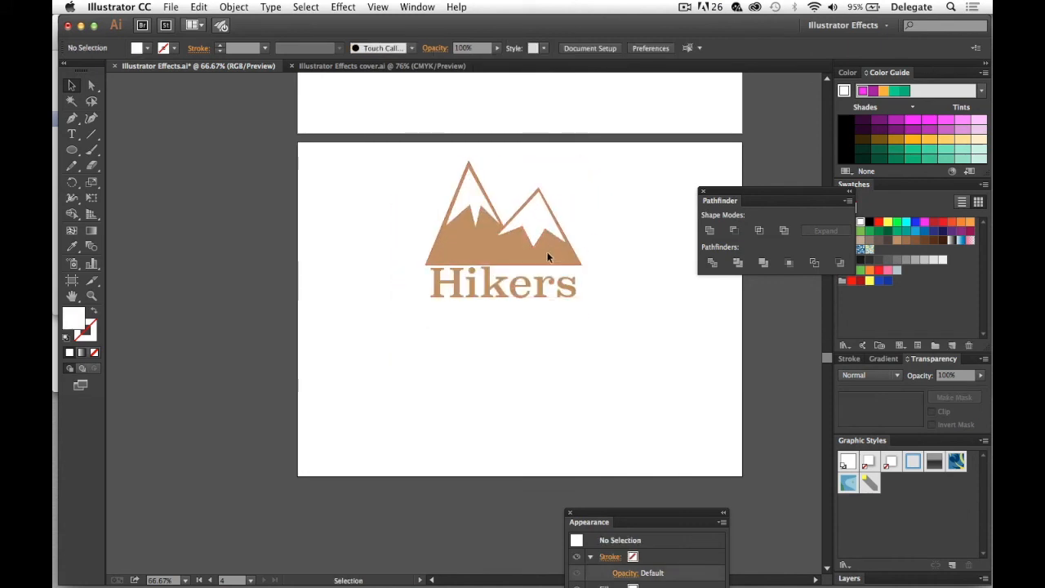
# Add a live Transform effect to the grouped plain "Hikers" logo and turn on its preview.
pyautogui.click(549, 252)
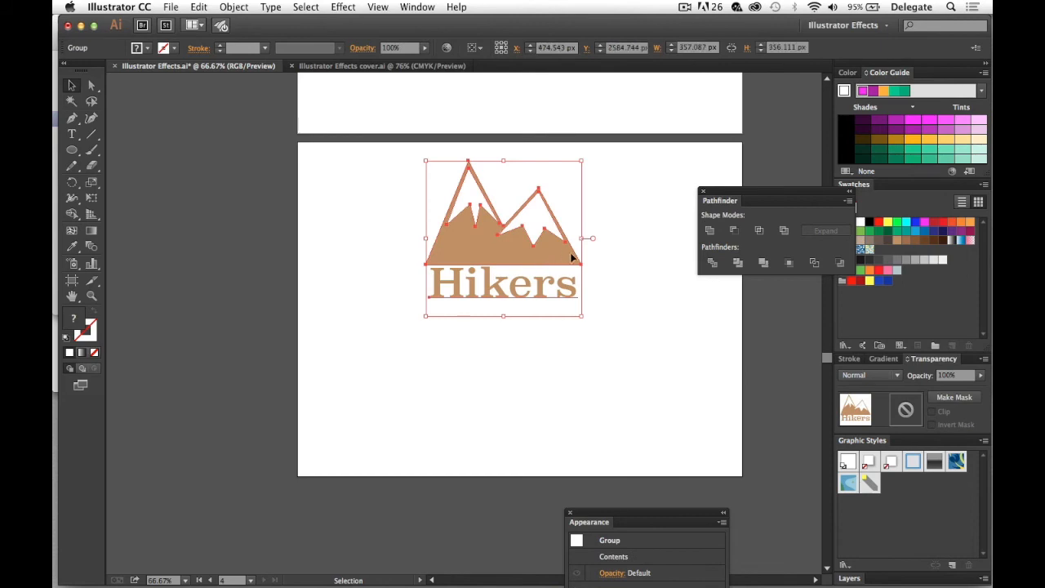
pyautogui.moveTo(618, 517); pyautogui.dragTo(711, 104)
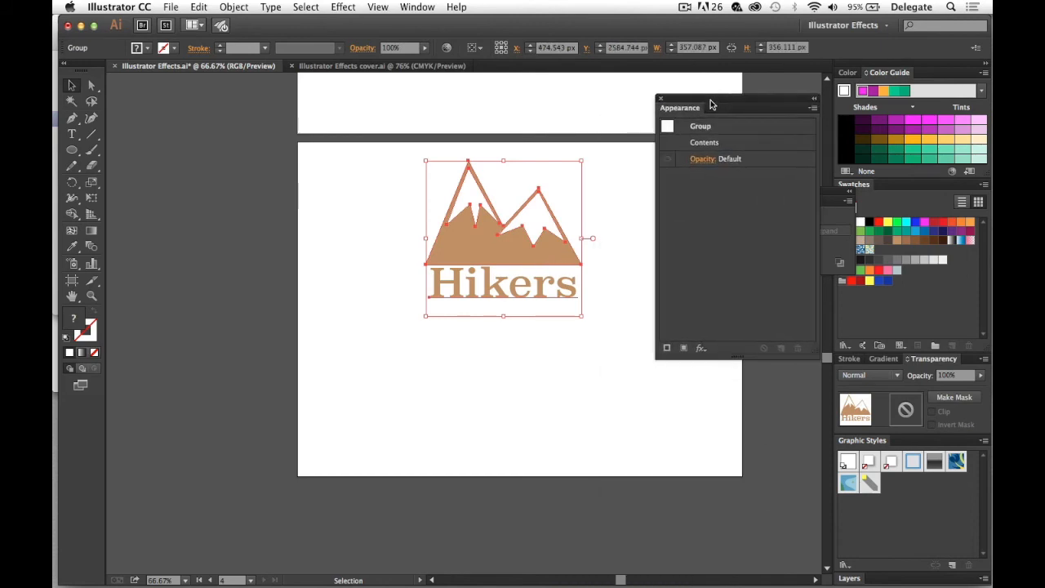
pyautogui.click(702, 349)
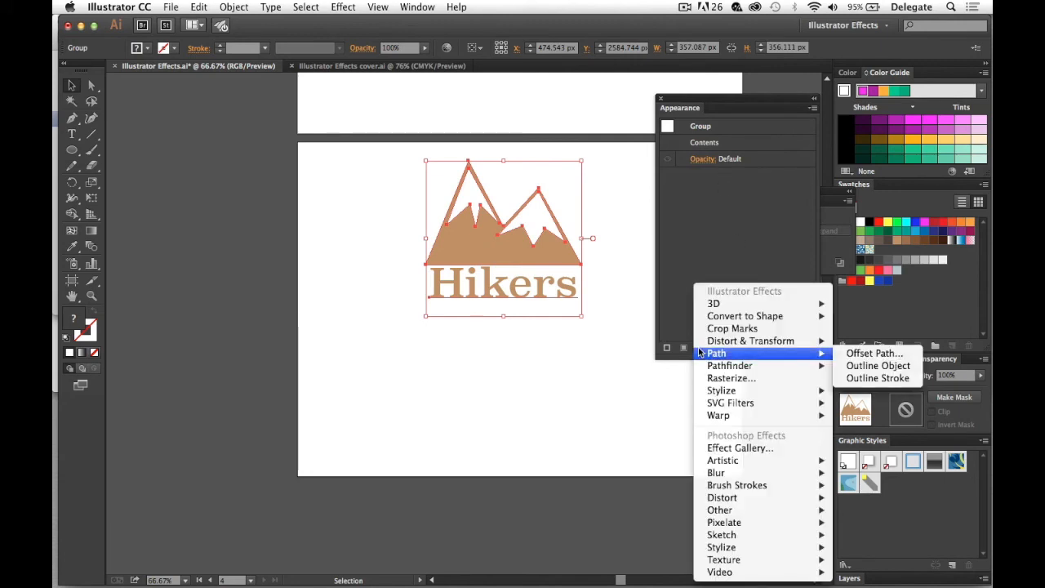
pyautogui.moveTo(739, 343)
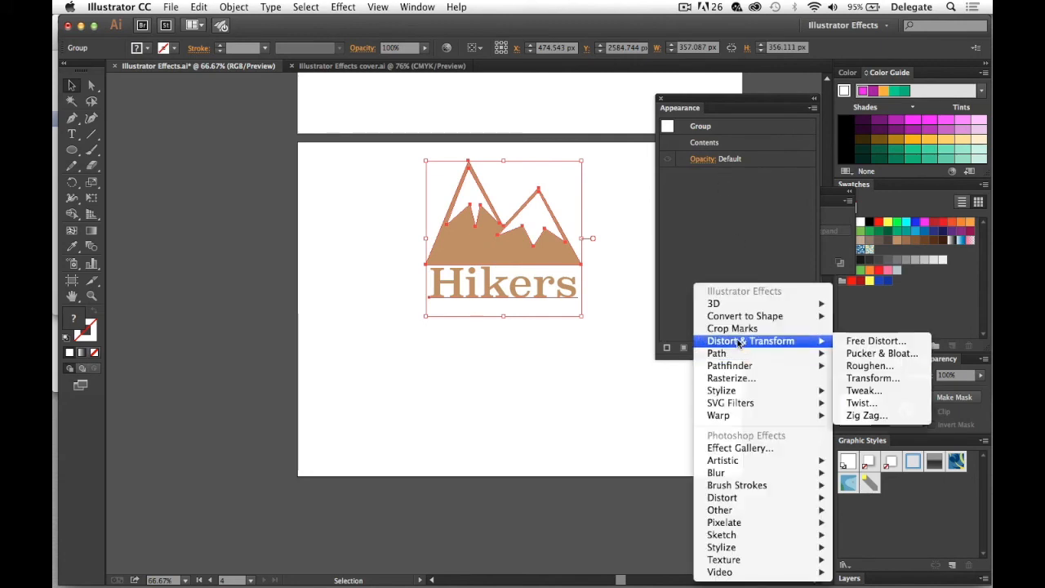
pyautogui.click(890, 379)
pyautogui.moveTo(701, 115); pyautogui.dragTo(738, 79)
pyautogui.click(658, 421)
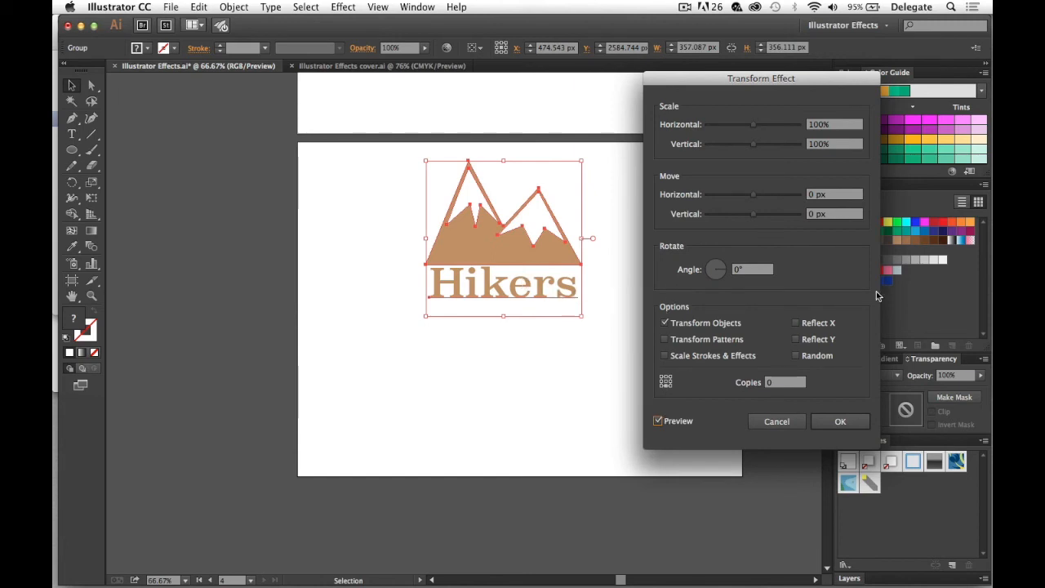
# Set the Transform effect to Reflect Y with 1 copy.
pyautogui.click(796, 340)
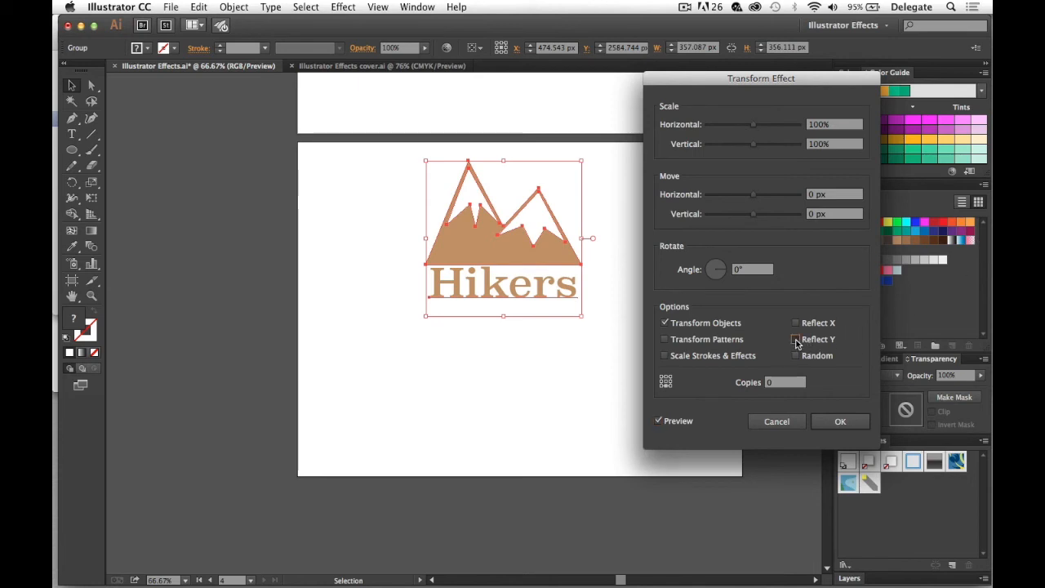
pyautogui.click(776, 384)
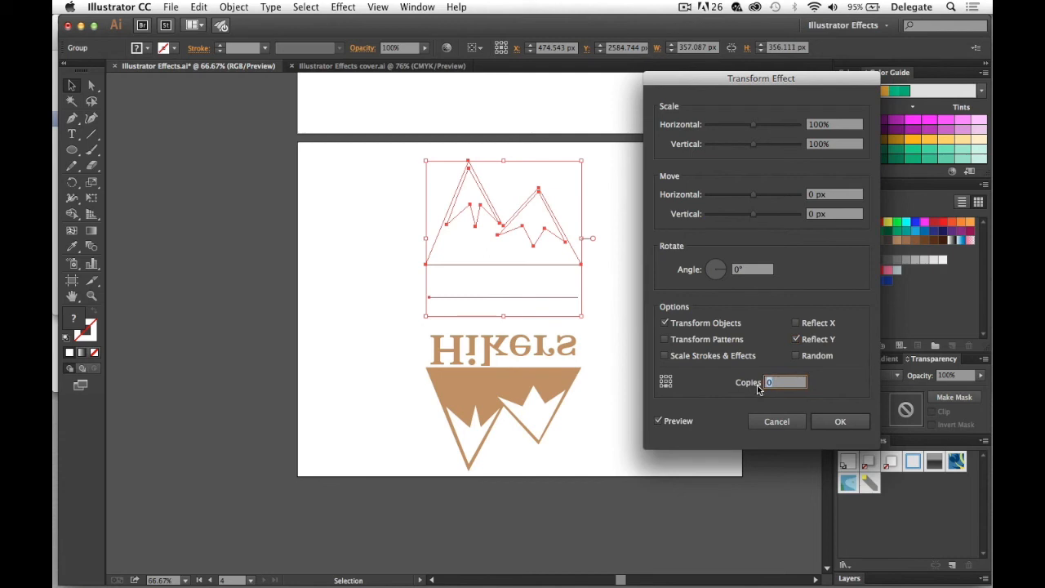
pyautogui.write('1')
pyautogui.press('Tab')
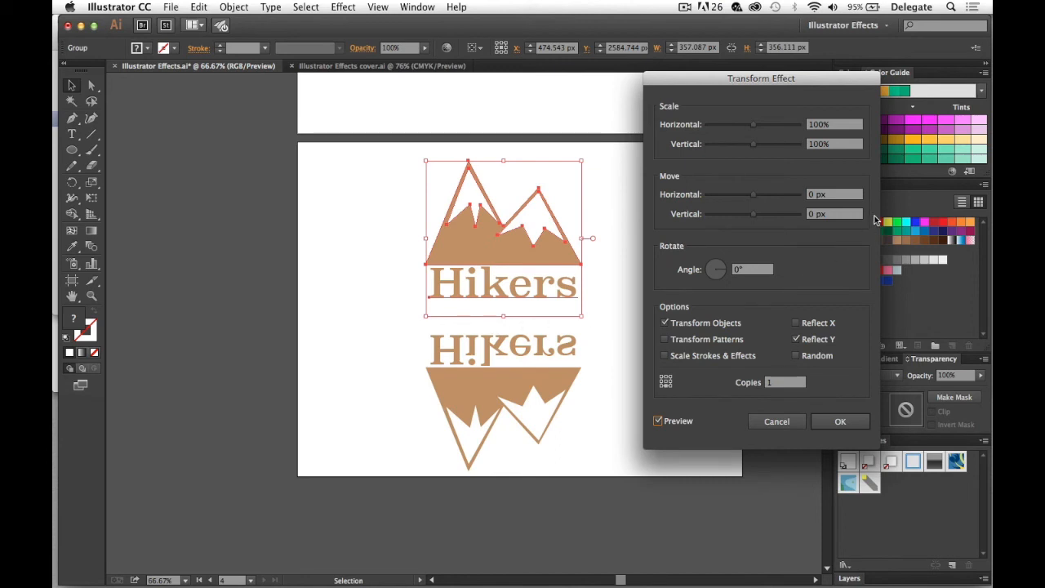
# Set the Transform effect's vertical move to -82 px, apply it and clear the selection.
pyautogui.moveTo(755, 218); pyautogui.dragTo(715, 216)
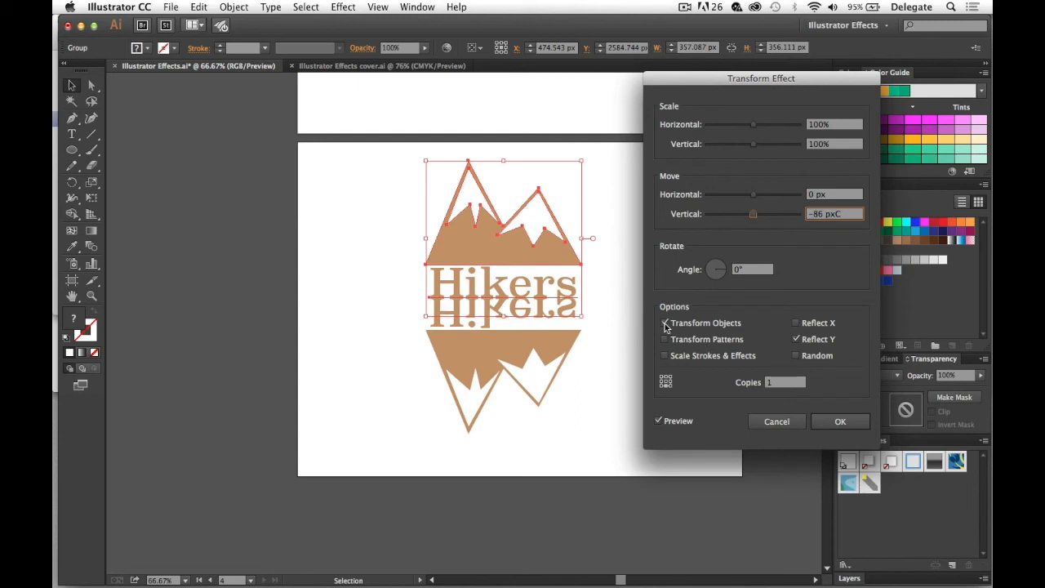
pyautogui.moveTo(752, 214); pyautogui.dragTo(756, 215)
pyautogui.moveTo(752, 216); pyautogui.dragTo(725, 214)
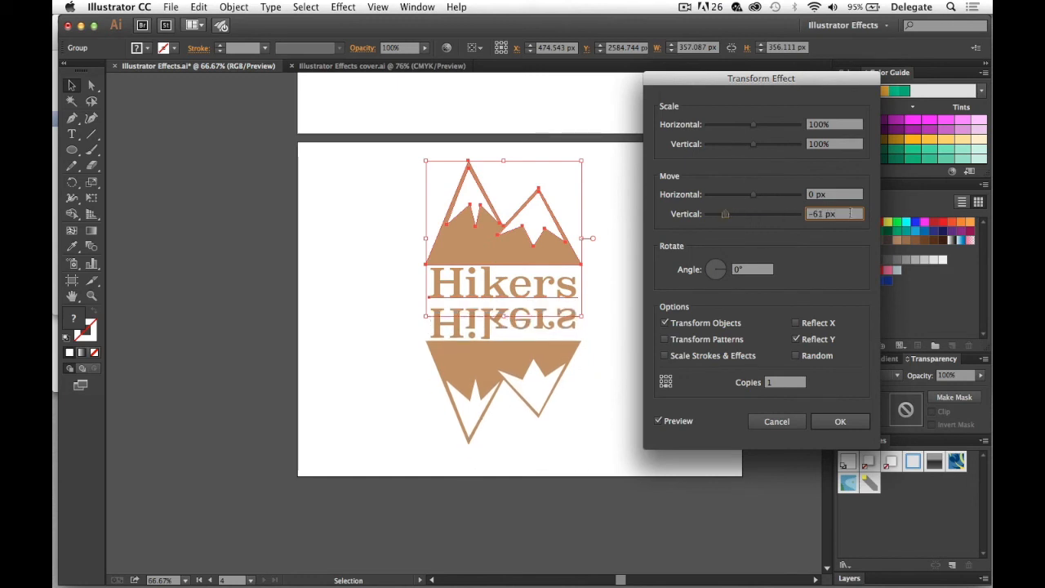
pyautogui.press('Up')
pyautogui.press('Down')
pyautogui.press('Down')
pyautogui.press('Down')
pyautogui.press('Down')
pyautogui.press('Down')
pyautogui.press('Down')
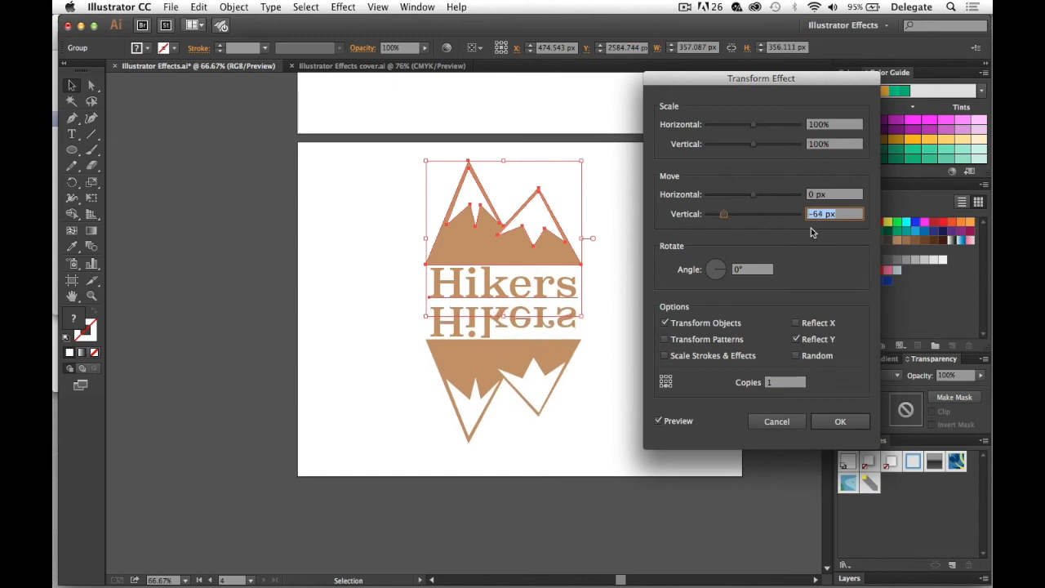
pyautogui.press('Down')
pyautogui.press('Down')
pyautogui.press('Down')
pyautogui.press('Down')
pyautogui.press('Down')
pyautogui.press('Down')
pyautogui.press('Down')
pyautogui.press('Down')
pyautogui.press('Down')
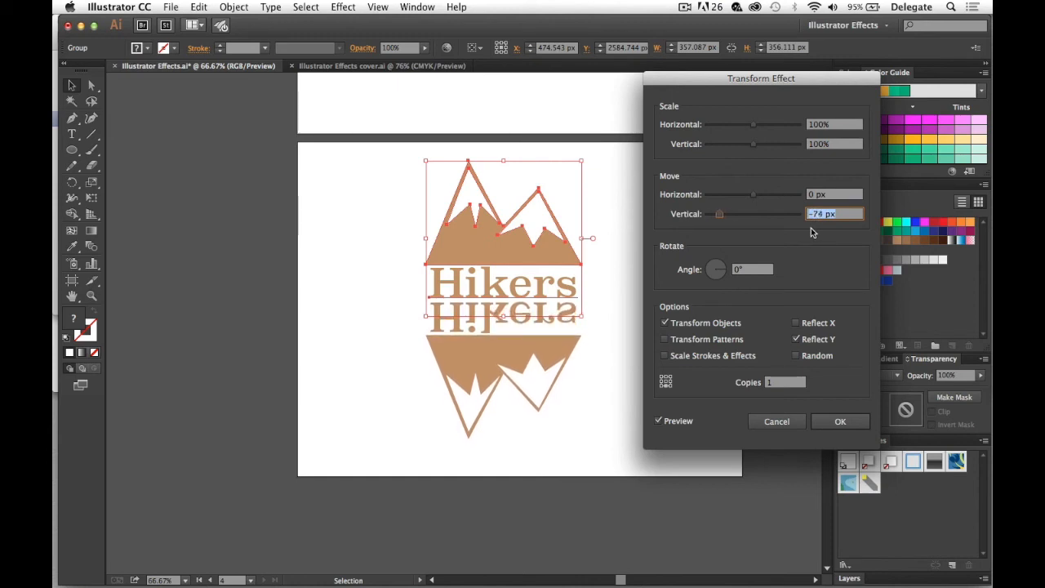
pyautogui.press('Down')
pyautogui.press('Down')
pyautogui.press('Down')
pyautogui.press('Down')
pyautogui.press('Down')
pyautogui.press('Down')
pyautogui.press('Down')
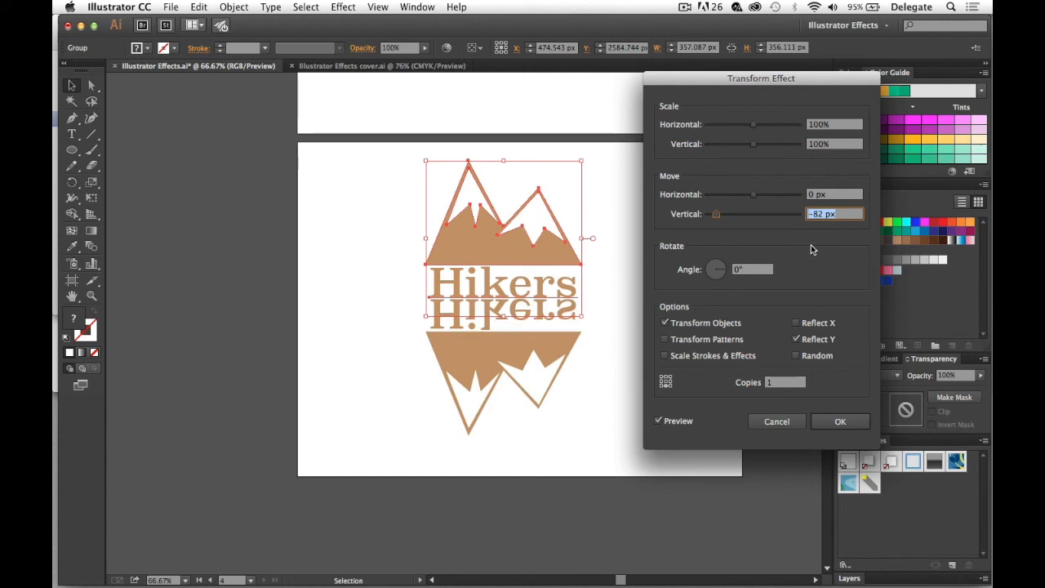
pyautogui.click(841, 423)
pyautogui.click(626, 308)
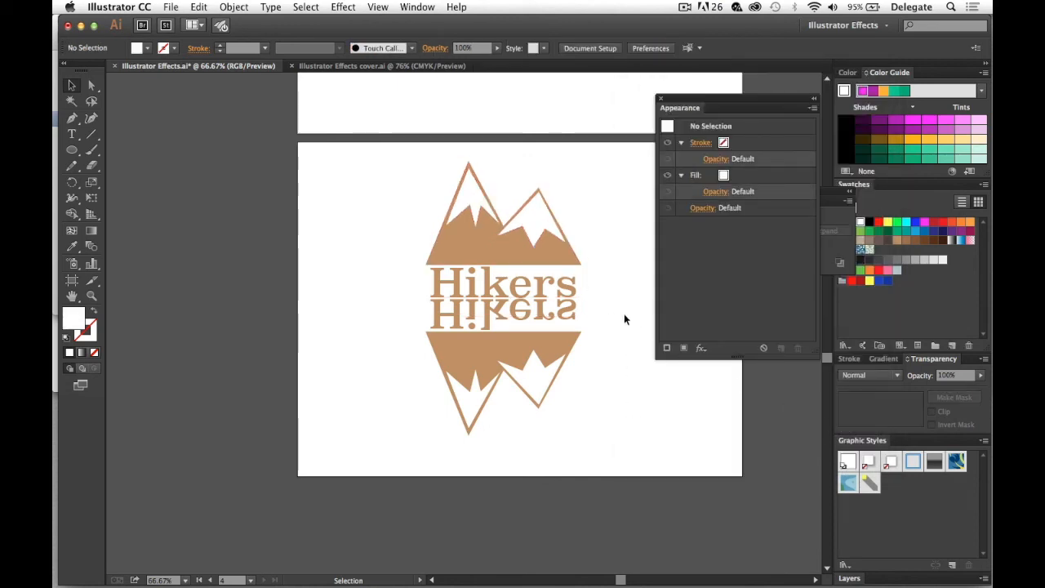
# Try moving the taller peak's summit anchor point up and to the left with Direct Selection, and undo the move.
pyautogui.click(91, 85)
pyautogui.moveTo(470, 162); pyautogui.dragTo(447, 159)
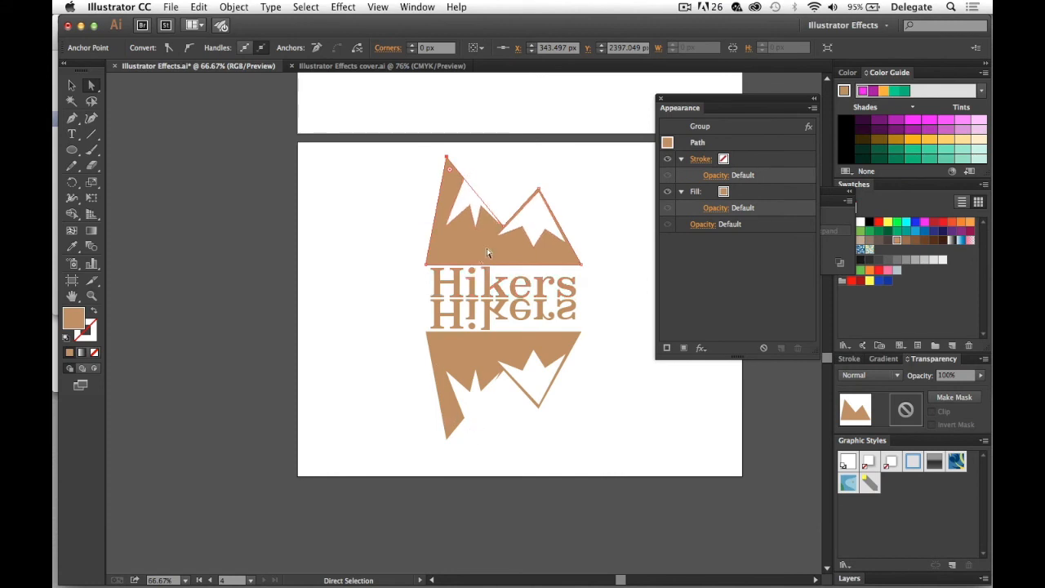
pyautogui.press('super+z')
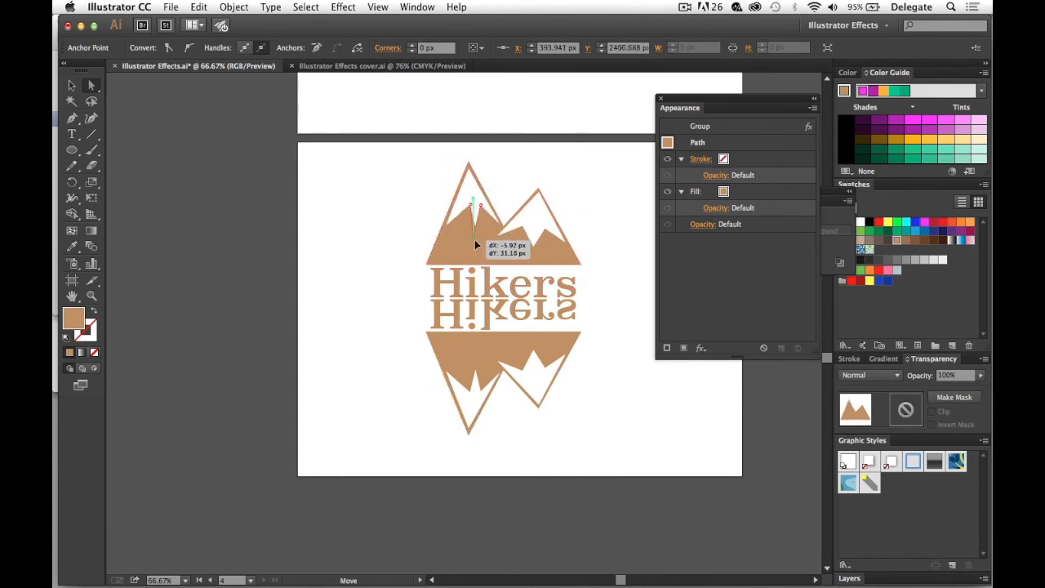
# Lower the notch point of the taller peak's snowcap by about 31 px, shift its left corner slightly outward and clear the selection.
pyautogui.click(480, 233)
pyautogui.moveTo(448, 228); pyautogui.dragTo(442, 230)
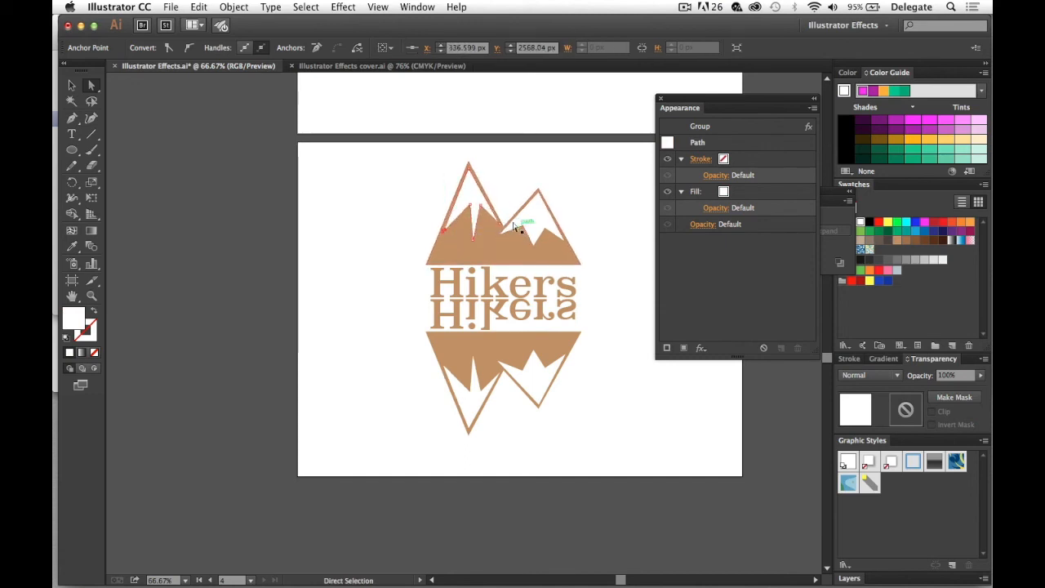
pyautogui.click(72, 85)
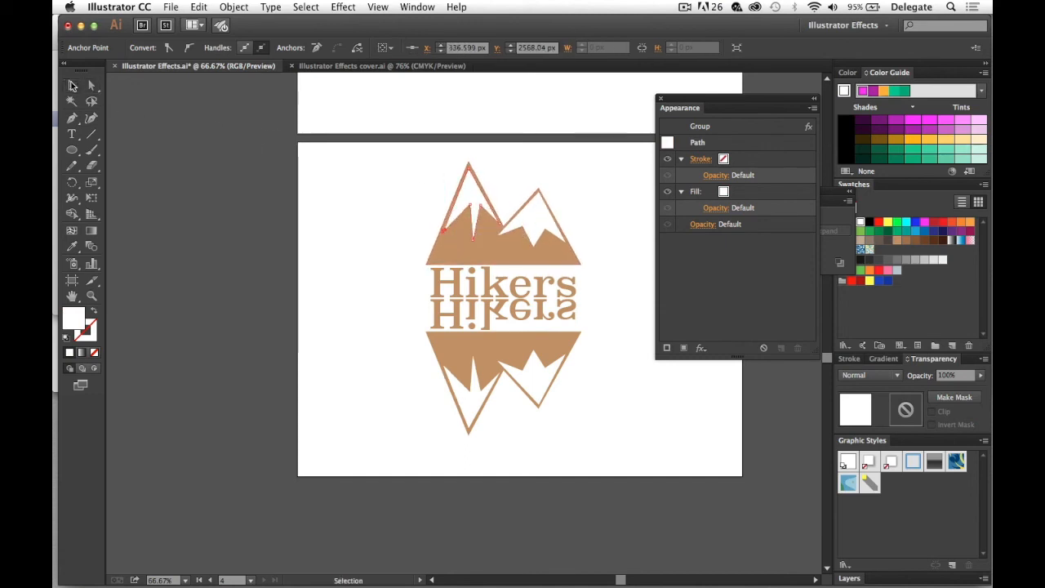
pyautogui.click(345, 166)
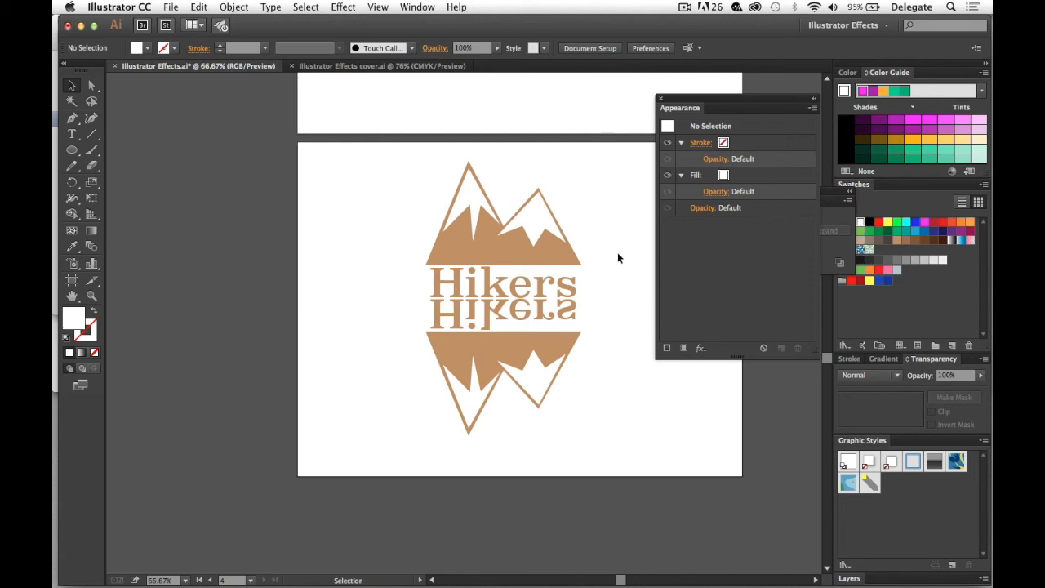
# Draw a white rectangle without a stroke over the whole mirrored copy, starting at the baseline of the upright "Hikers" lettering.
pyautogui.press('z')
pyautogui.click(517, 350)
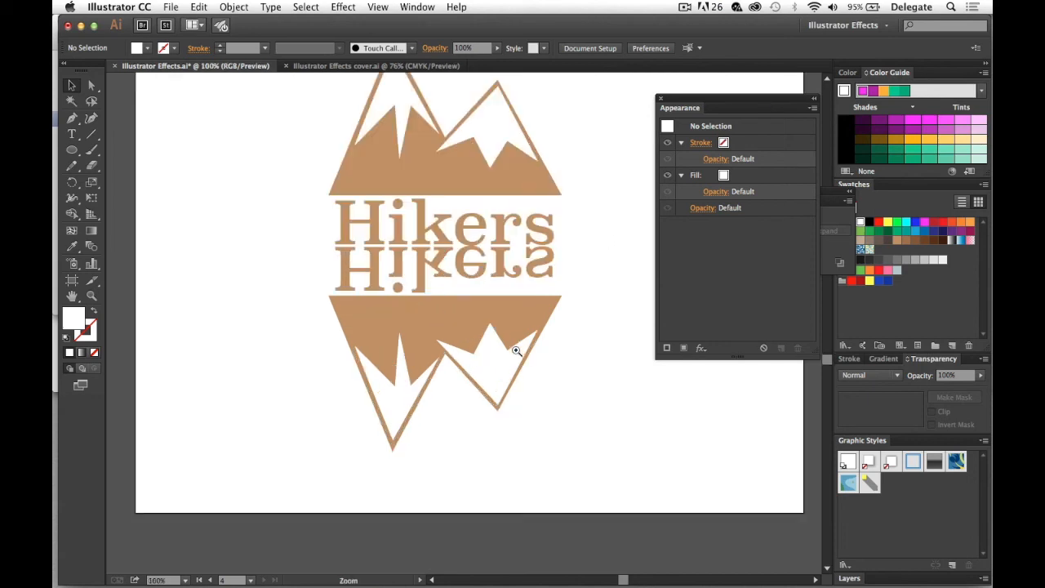
pyautogui.click(509, 348)
pyautogui.moveTo(495, 346); pyautogui.dragTo(547, 348)
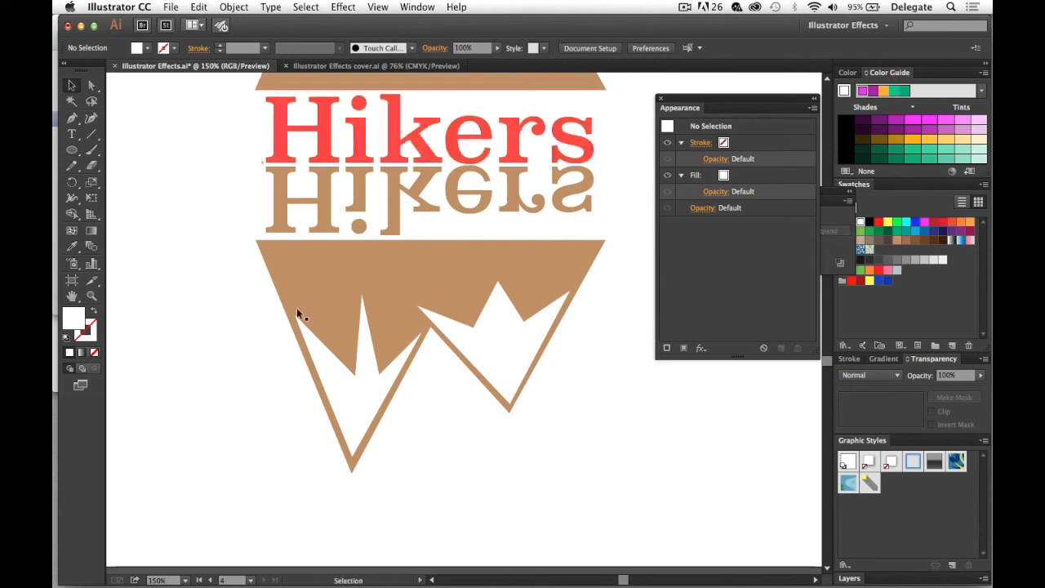
pyautogui.moveTo(74, 155); pyautogui.dragTo(118, 151)
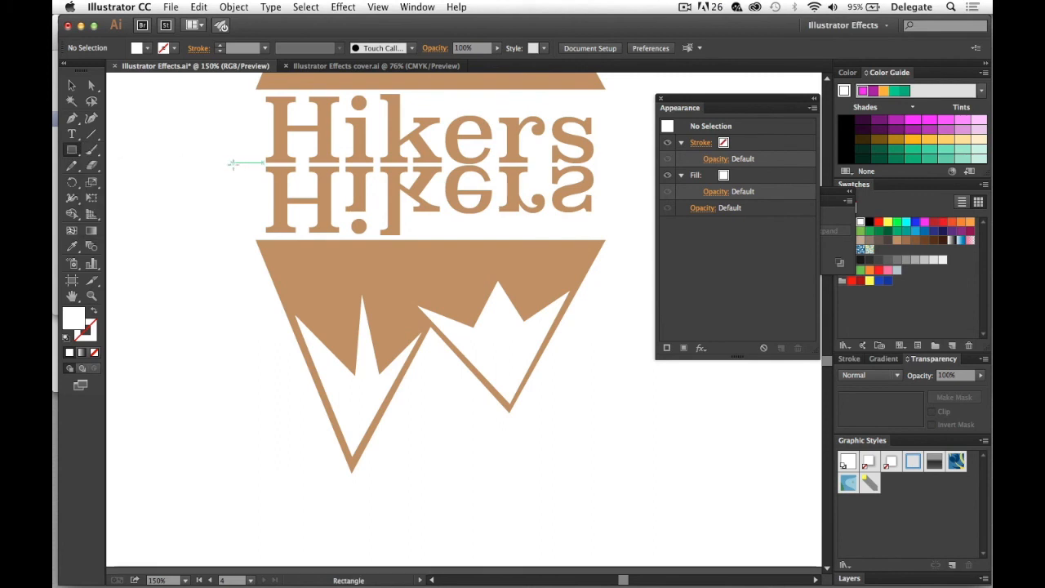
pyautogui.moveTo(244, 164); pyautogui.dragTo(614, 485)
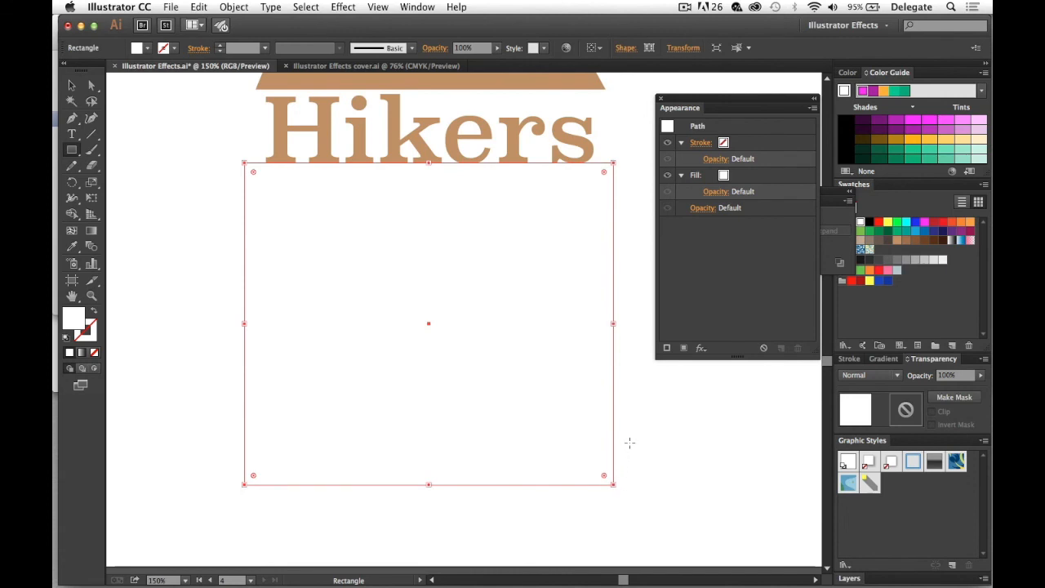
# Nudge the white rectangle slightly down from the lettering and narrow it slightly from its right edge.
pyautogui.press('Down')
pyautogui.press('Down')
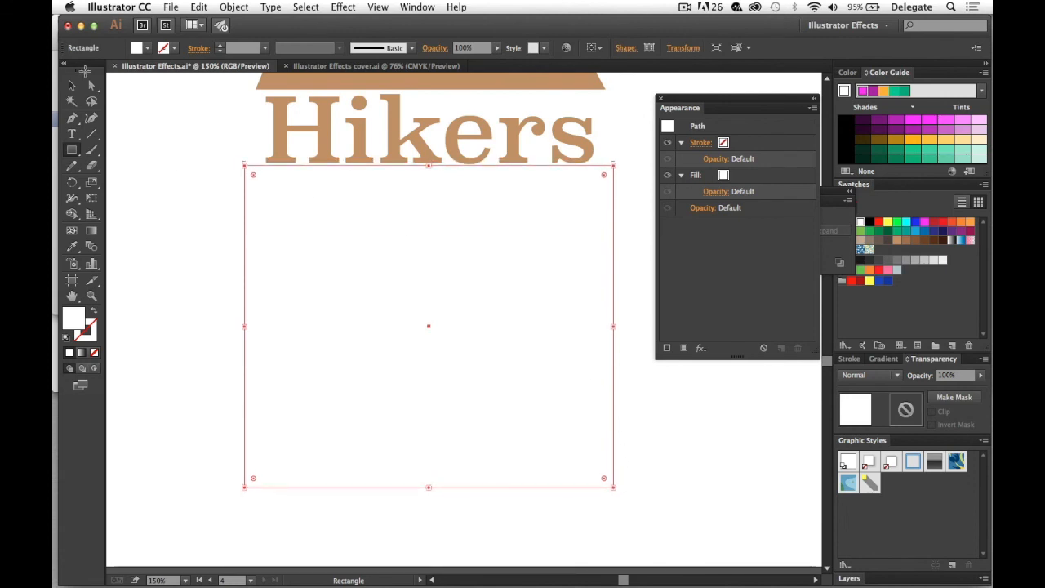
pyautogui.click(72, 85)
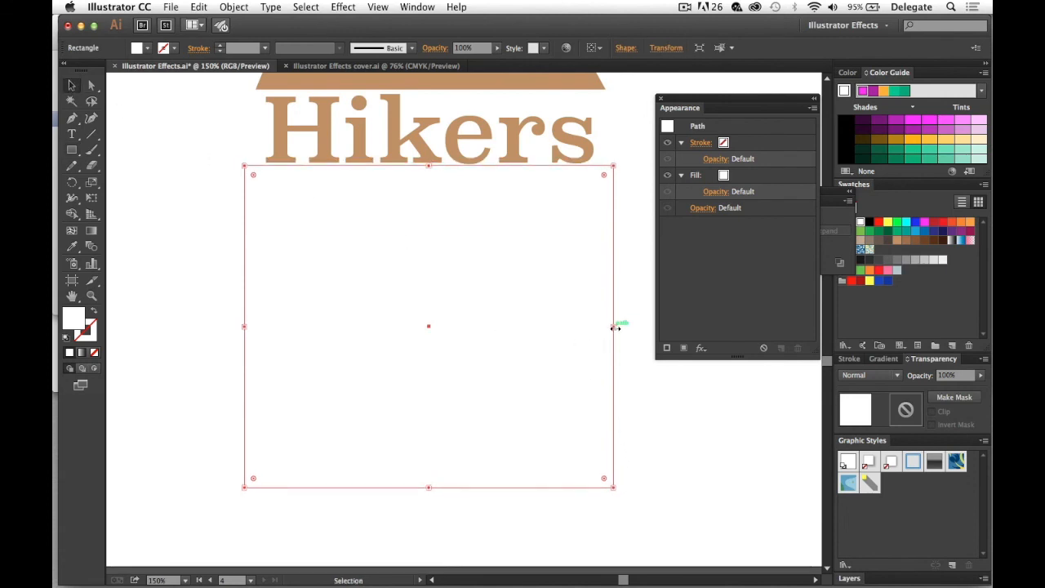
pyautogui.moveTo(614, 326); pyautogui.dragTo(610, 327)
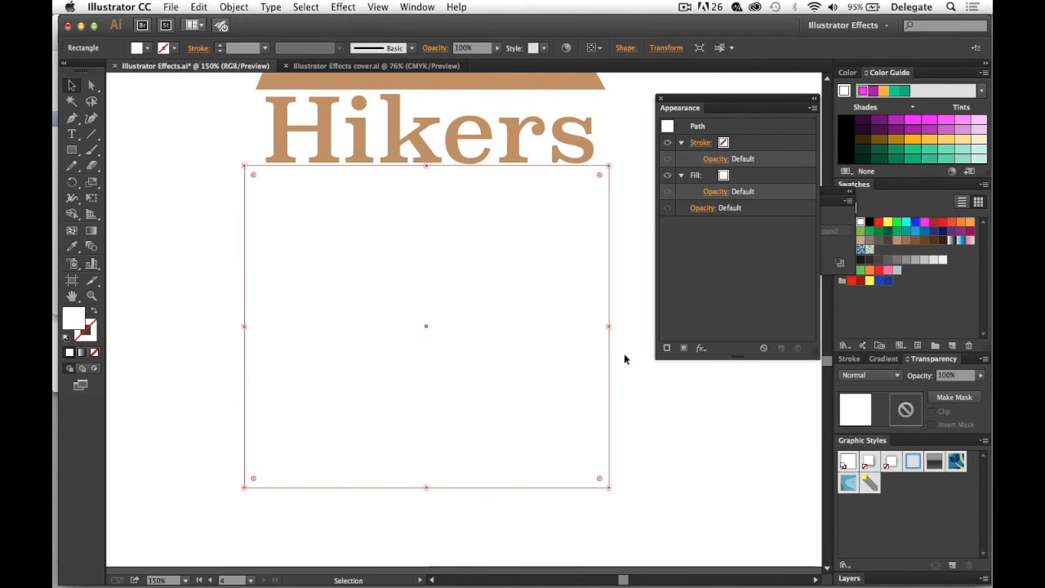
# Fill the rectangle with a linear gradient at -90°, white at the top to black at the bottom, and clear the selection.
pyautogui.press('.')
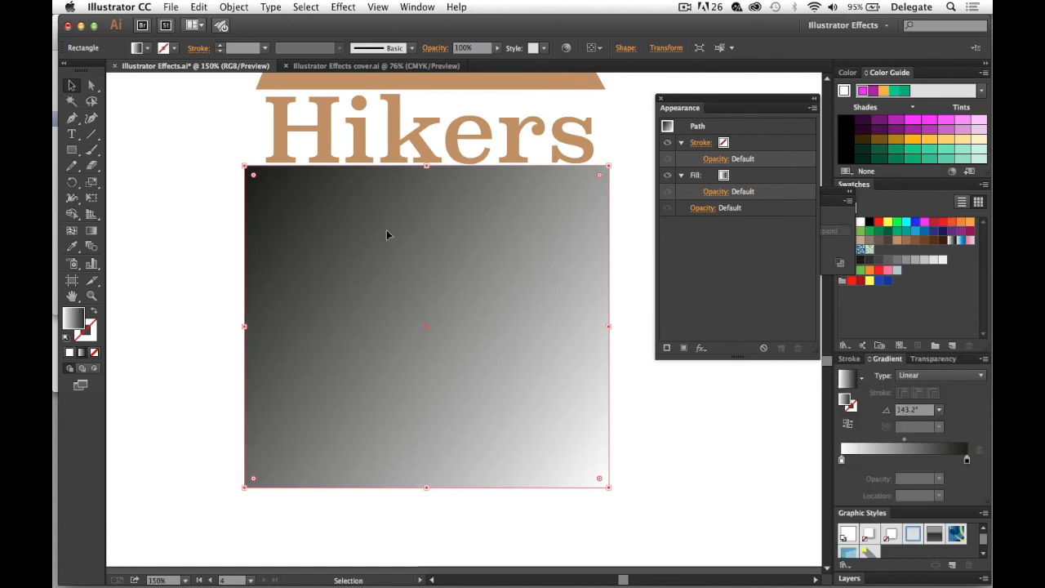
pyautogui.press('g')
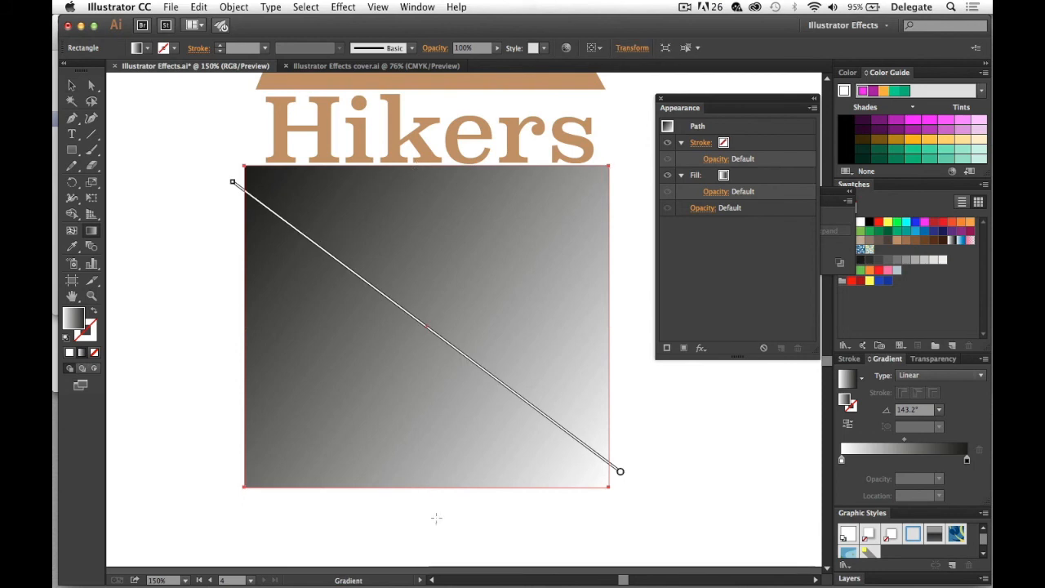
pyautogui.moveTo(421, 167); pyautogui.dragTo(425, 489)
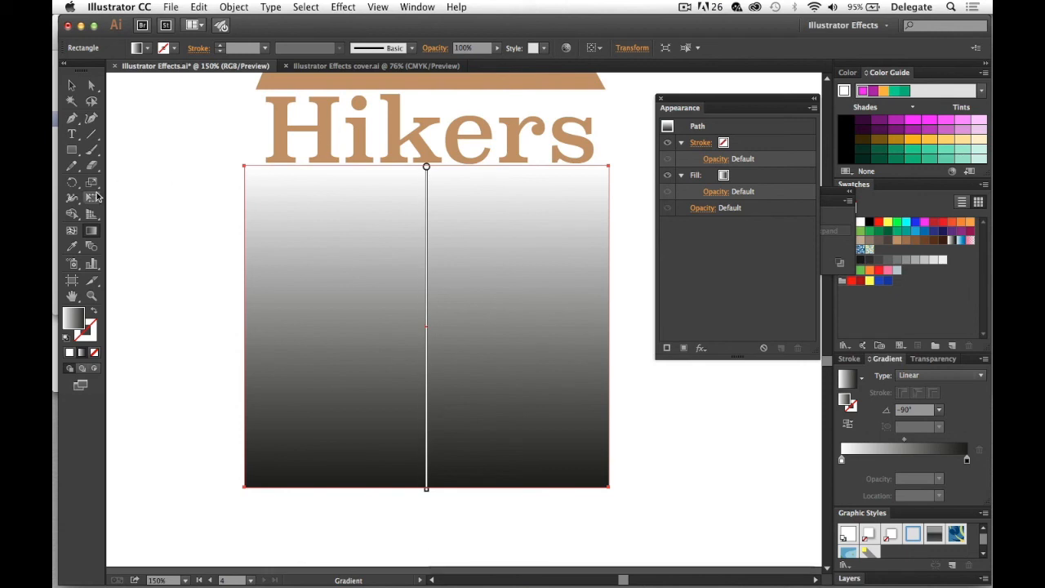
pyautogui.click(71, 85)
pyautogui.click(202, 192)
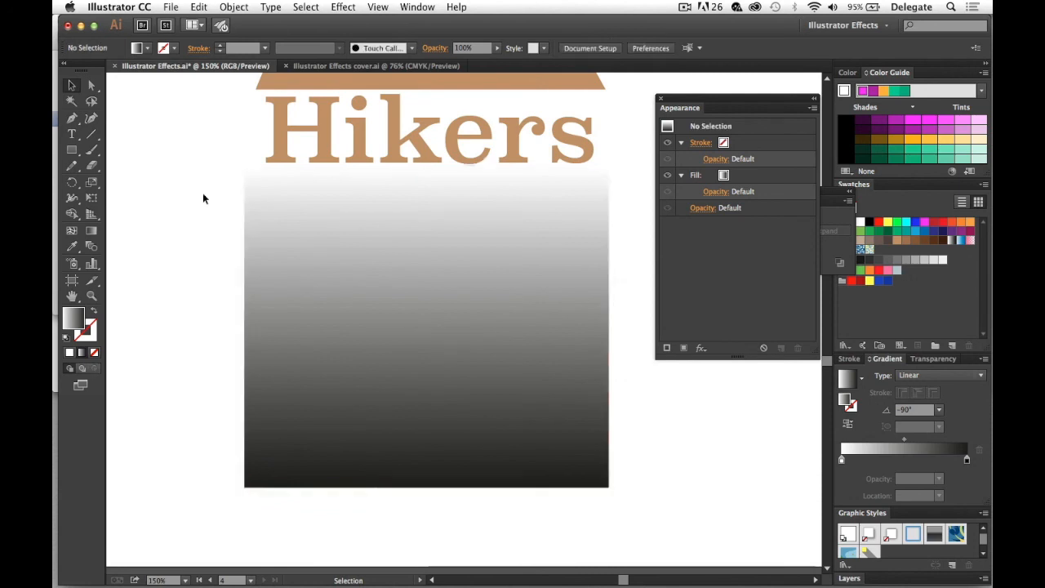
# Move the gradient rectangle aside to reveal the mirrored copy, then realign it over the copy just beneath the lettering.
pyautogui.moveTo(338, 178); pyautogui.dragTo(428, 179)
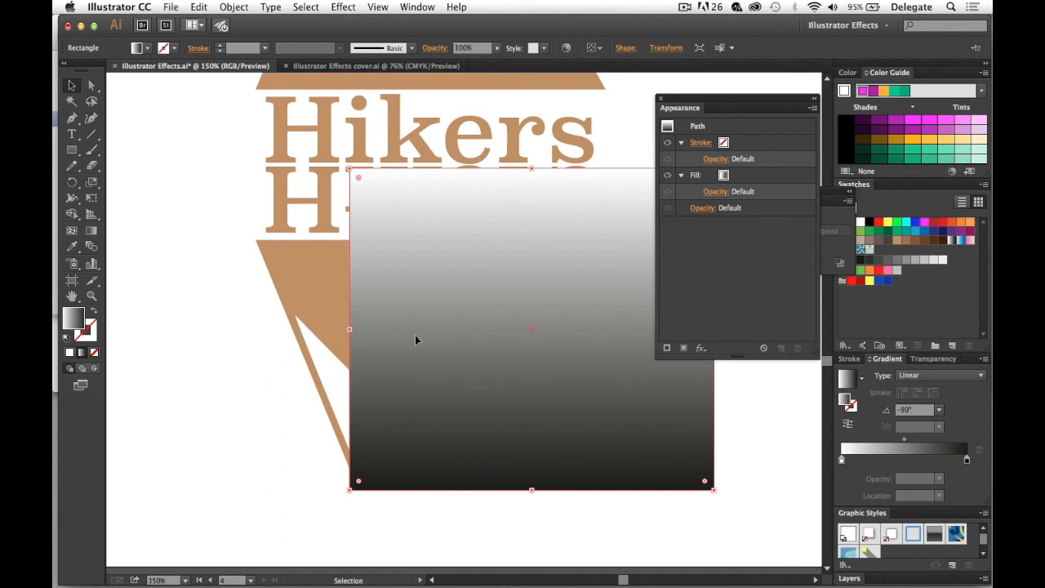
pyautogui.moveTo(448, 327); pyautogui.dragTo(337, 313)
pyautogui.press('Right')
pyautogui.press('Right')
pyautogui.press('Right')
pyautogui.press('Right')
pyautogui.press('Right')
pyautogui.press('Right')
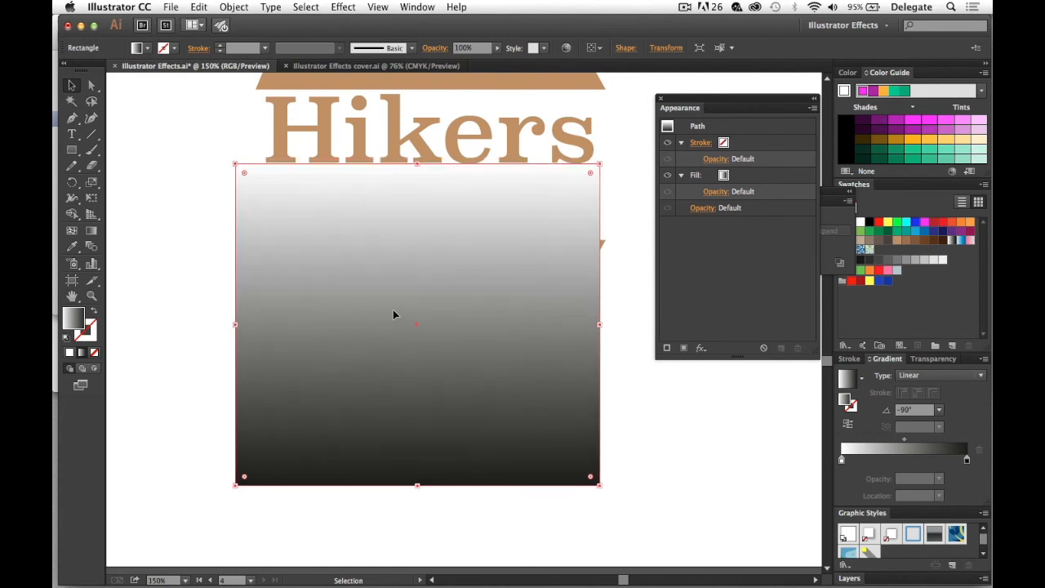
pyautogui.press('Down')
pyautogui.press('Down')
pyautogui.press('Right')
pyautogui.click(640, 133)
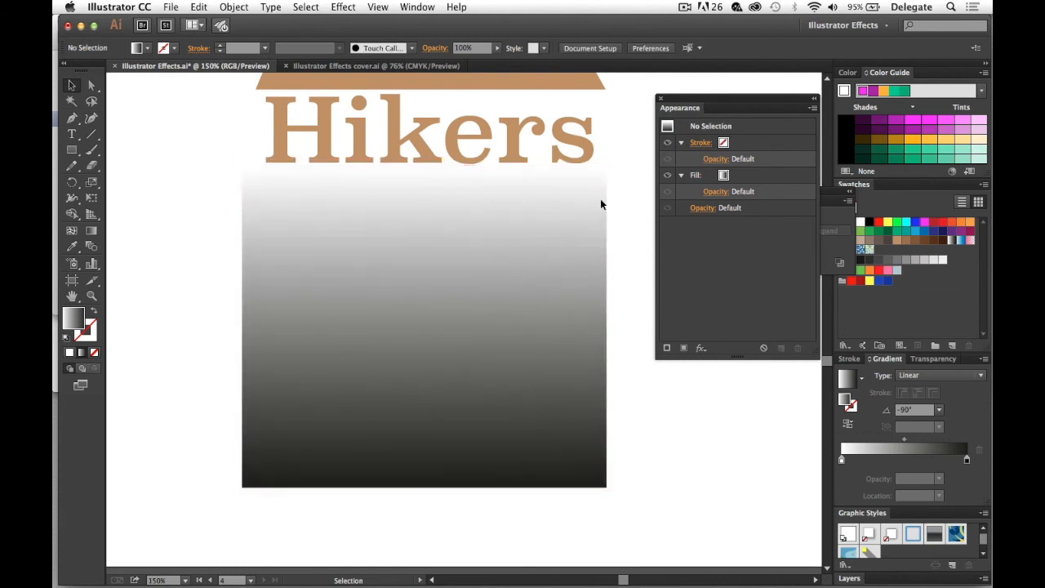
# Make an opacity mask from the "Hikers" logo group and the gradient rectangle, turn off Clip, and clear the selection.
pyautogui.press('super+minus')
pyautogui.moveTo(228, 117); pyautogui.dragTo(568, 441)
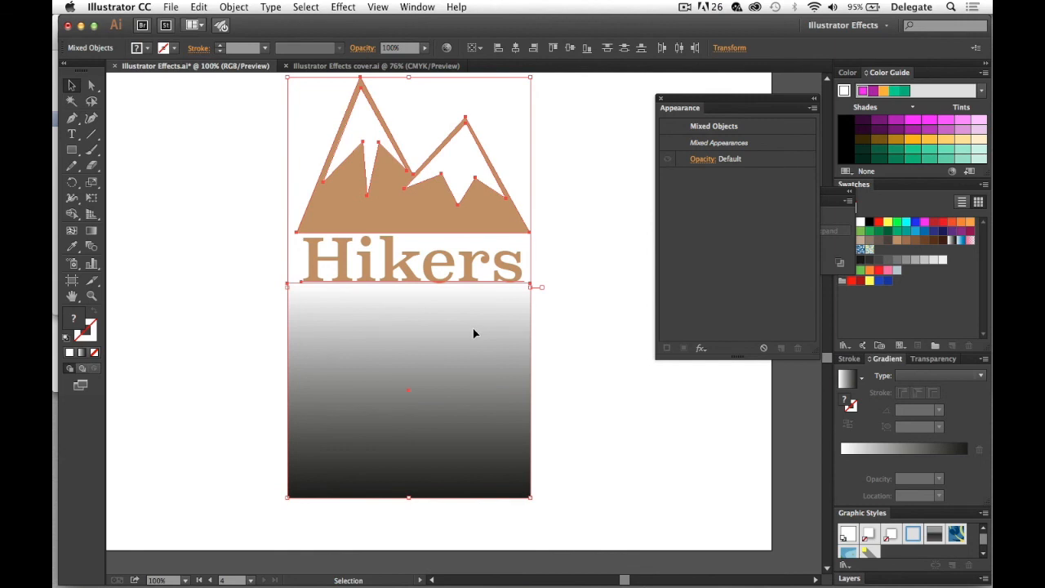
pyautogui.click(935, 359)
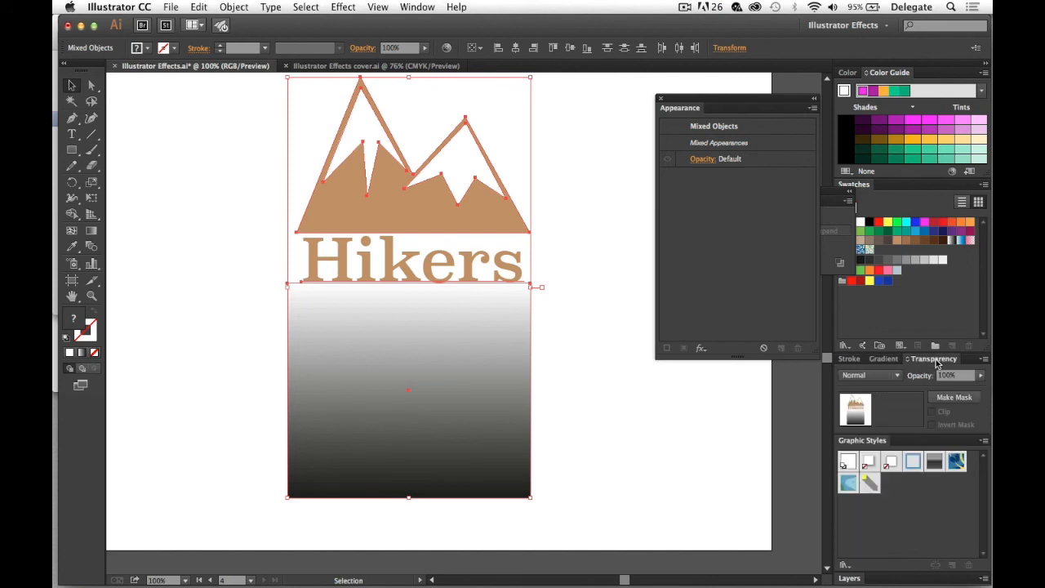
pyautogui.moveTo(935, 360)
pyautogui.mouseDown()
pyautogui.moveTo(865, 360)
pyautogui.moveTo(602, 240)
pyautogui.moveTo(606, 223)
pyautogui.mouseUp()
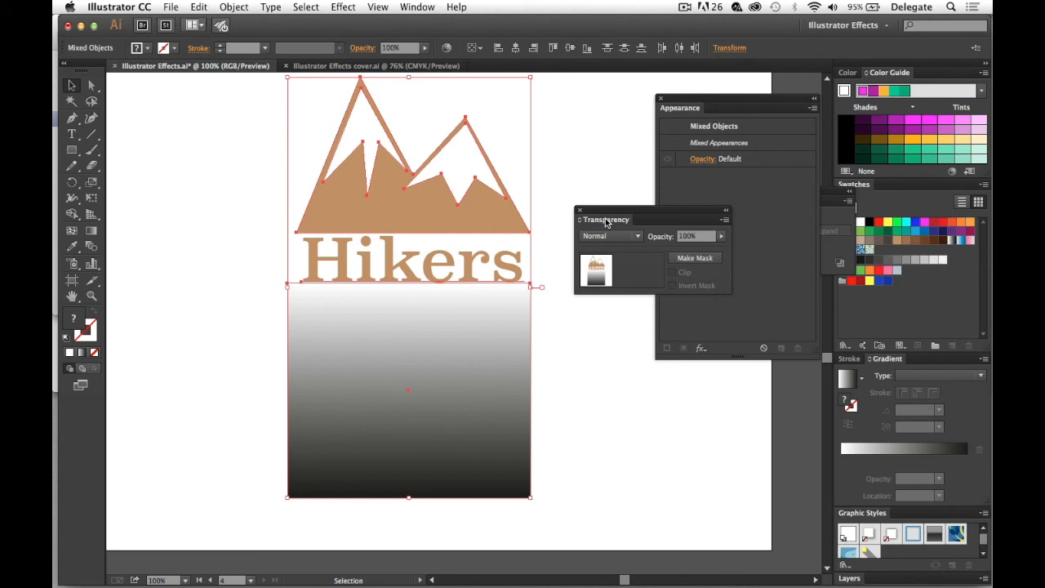
pyautogui.click(692, 261)
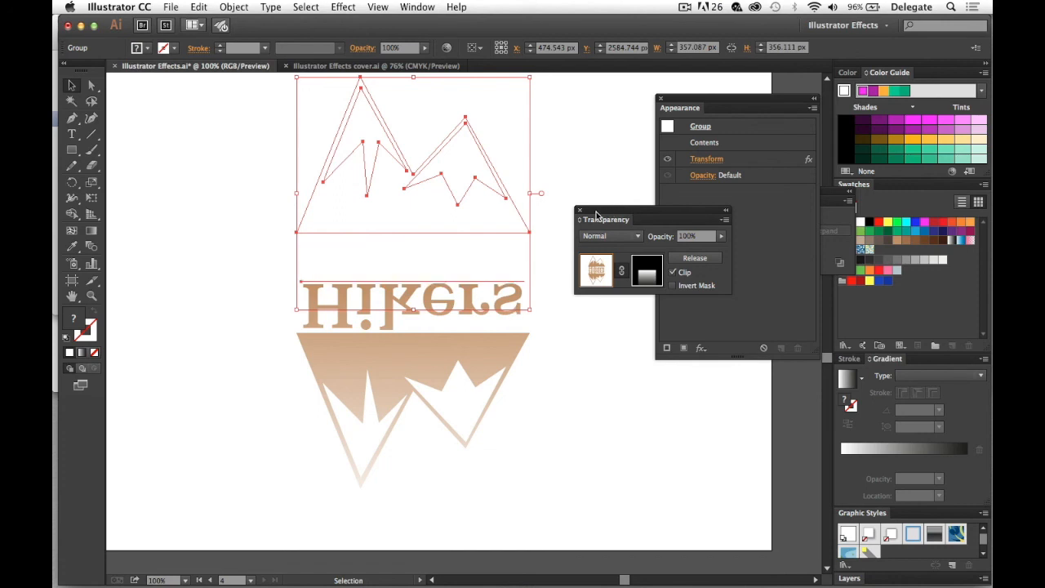
pyautogui.click(673, 273)
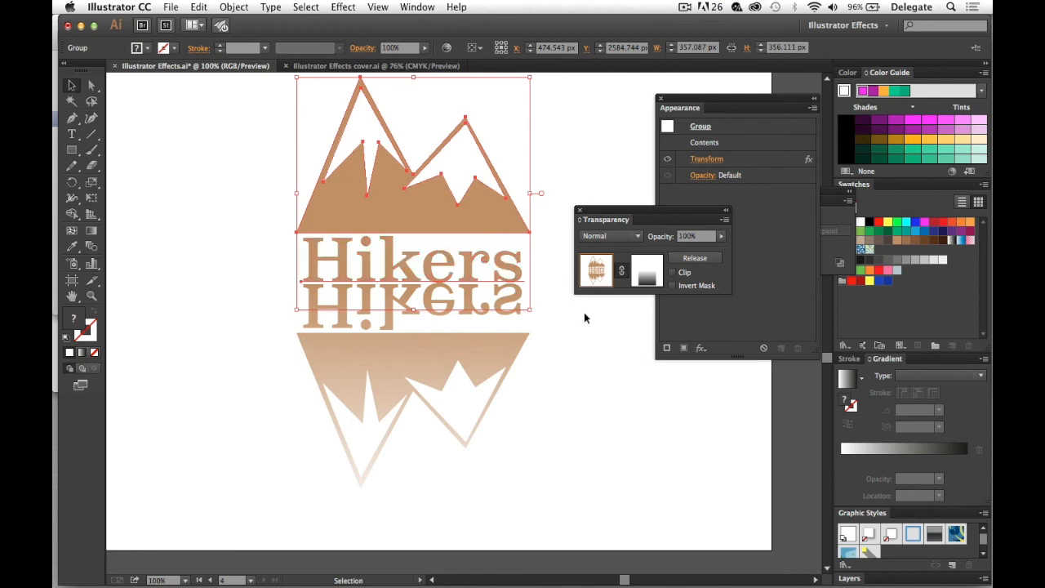
pyautogui.click(564, 147)
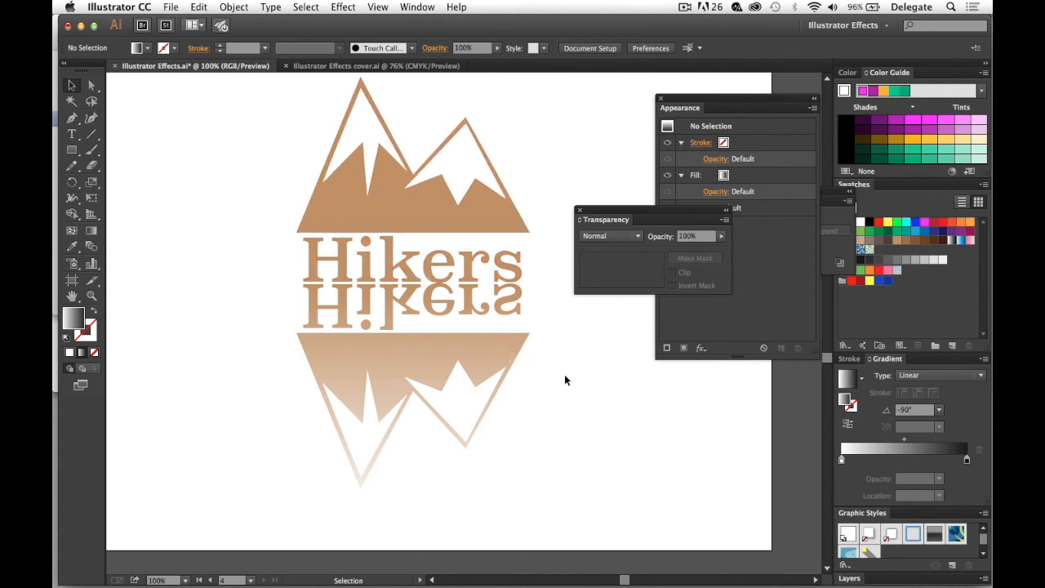
# Enter the logo's opacity mask and shorten the fade by moving the gradient's black stop up to about 39% with the Gradient tool.
pyautogui.click(434, 360)
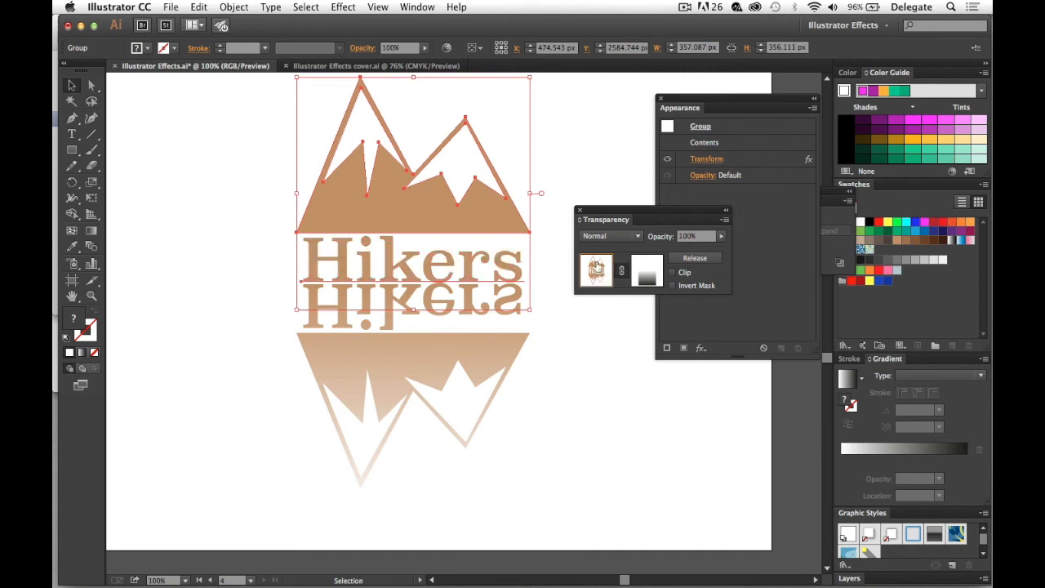
pyautogui.click(647, 271)
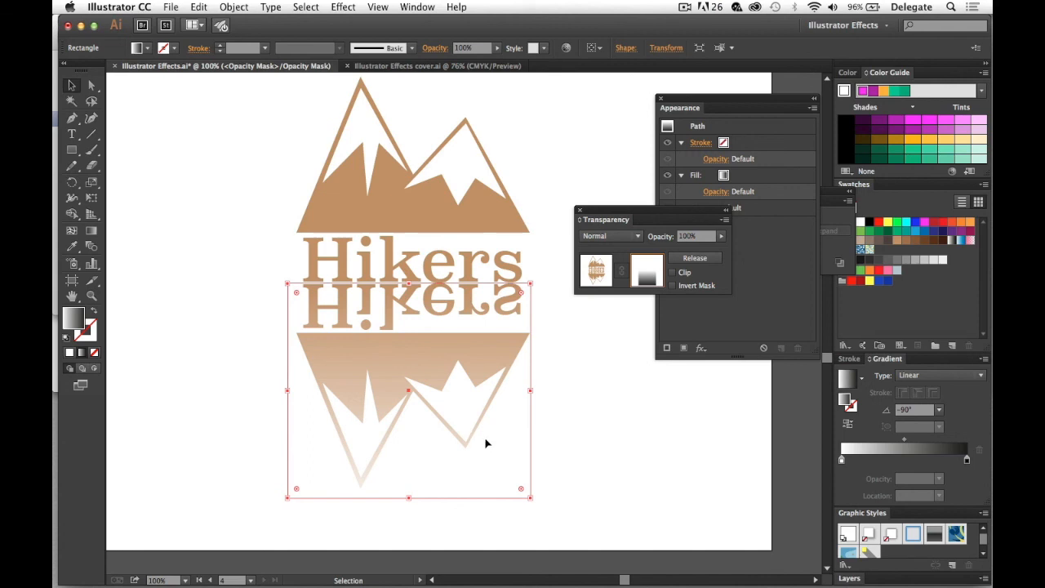
pyautogui.press('g')
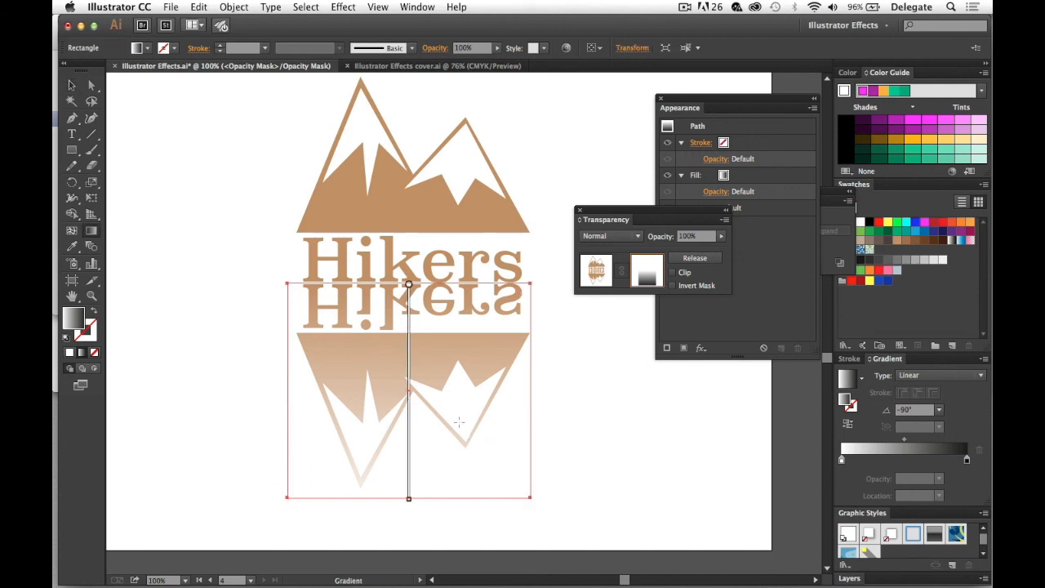
pyautogui.moveTo(407, 287)
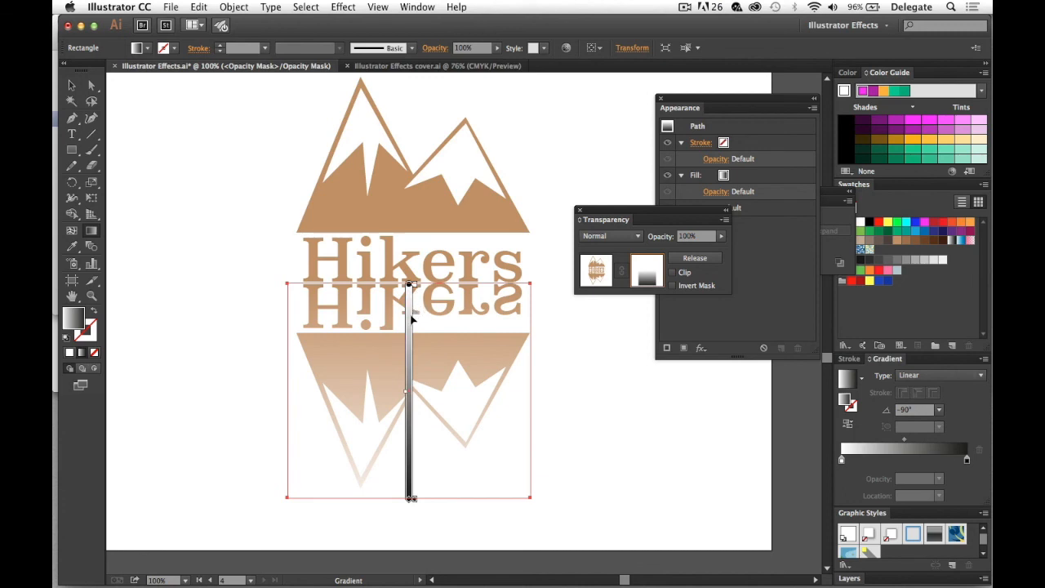
pyautogui.moveTo(411, 496)
pyautogui.moveTo(414, 482); pyautogui.dragTo(416, 370)
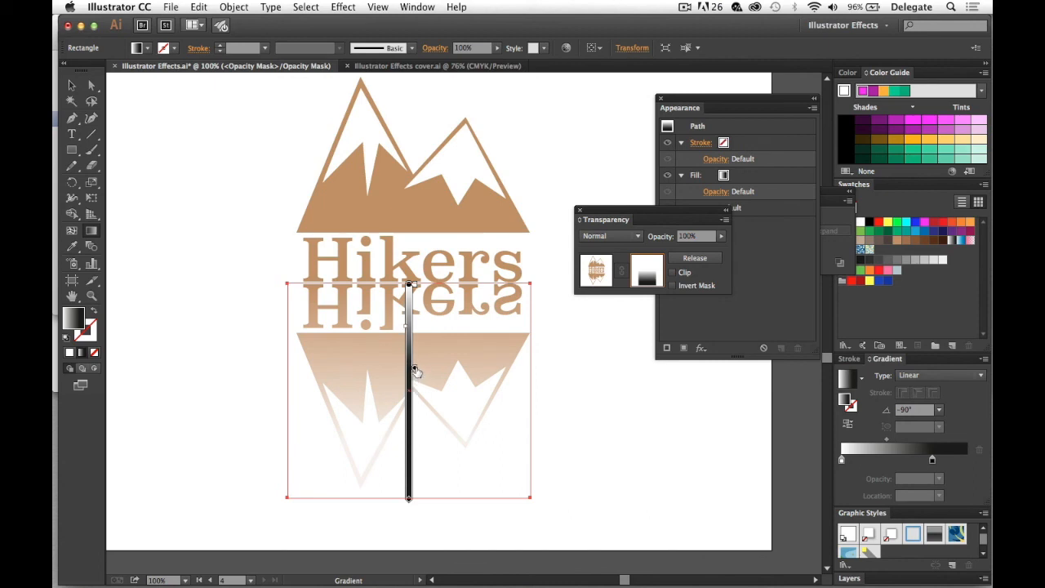
pyautogui.moveTo(417, 372); pyautogui.dragTo(415, 370)
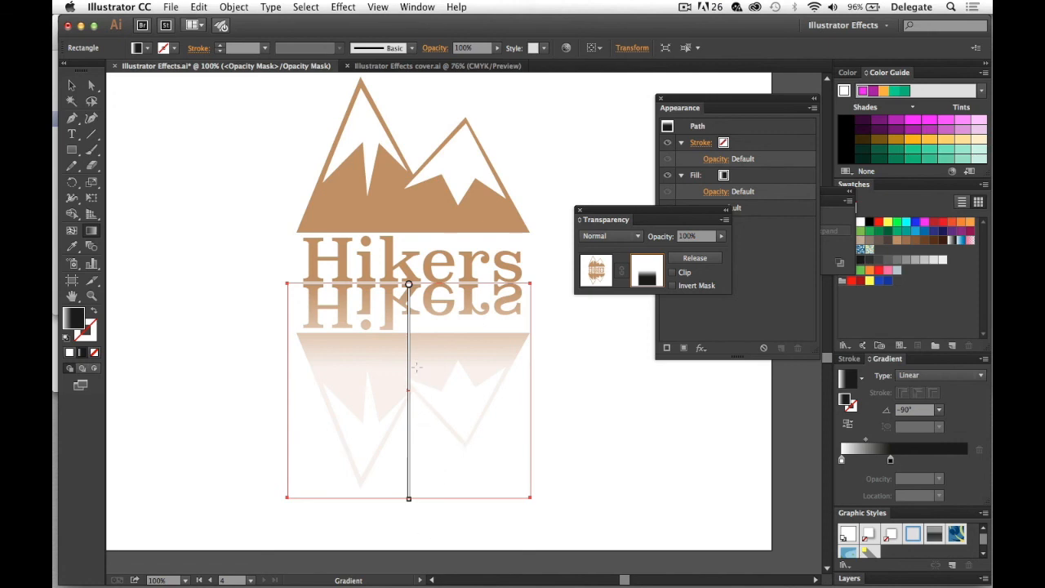
pyautogui.moveTo(417, 369)
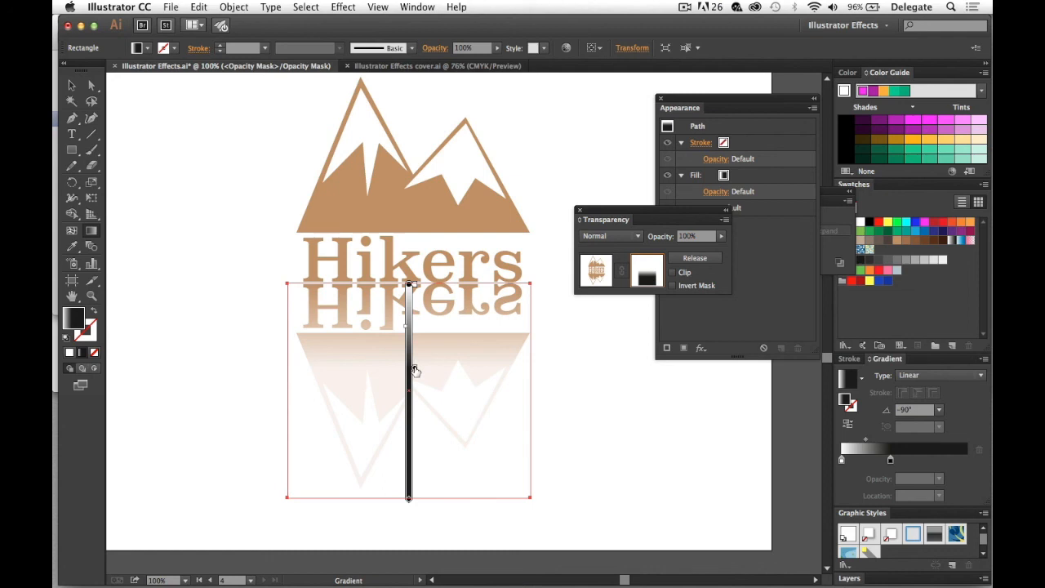
# Switch the mask gradient's black stop to RGB for a pure black (000000).
pyautogui.doubleClick(414, 371)
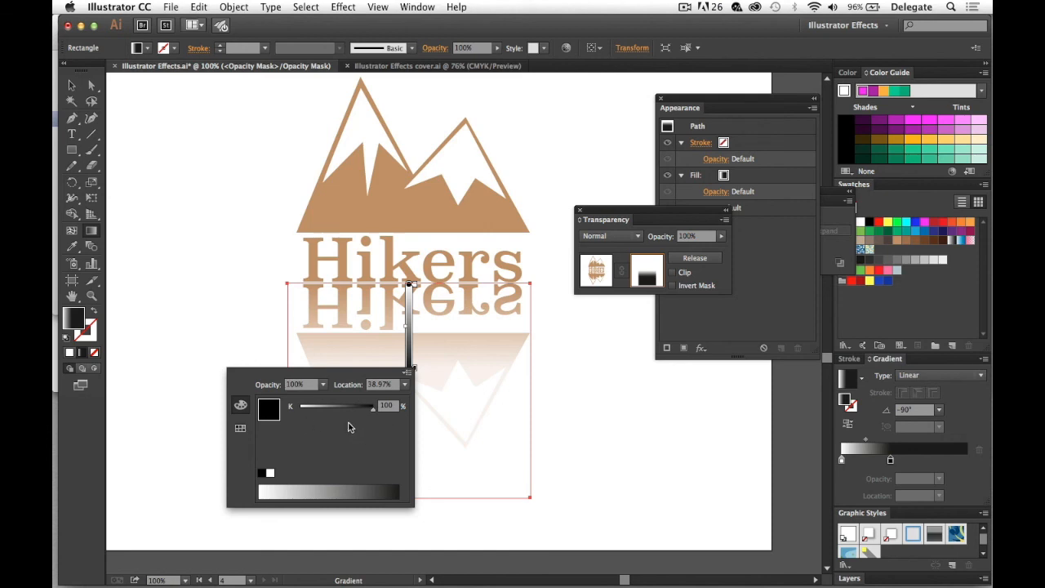
pyautogui.click(410, 373)
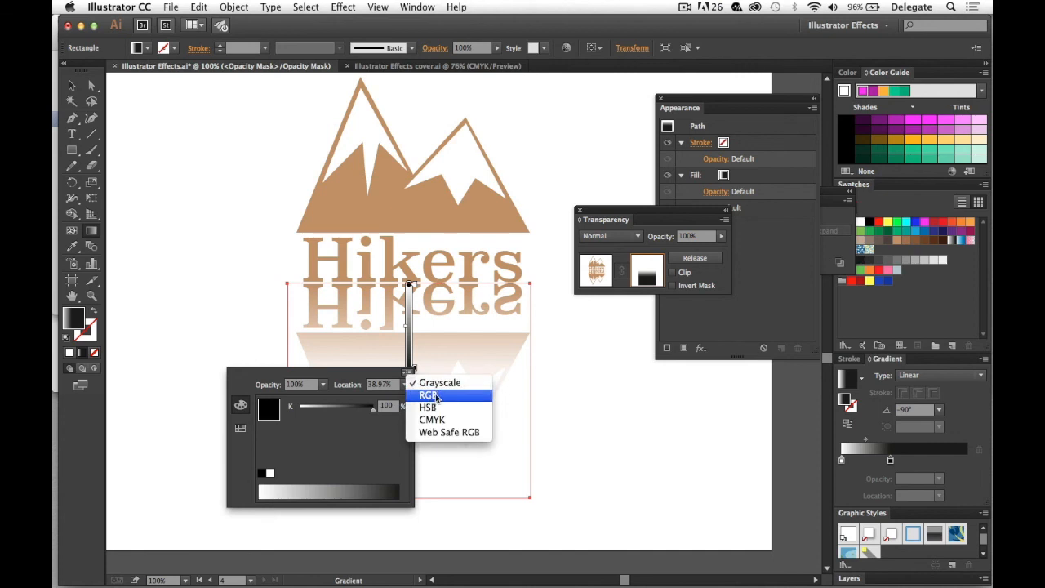
pyautogui.click(437, 396)
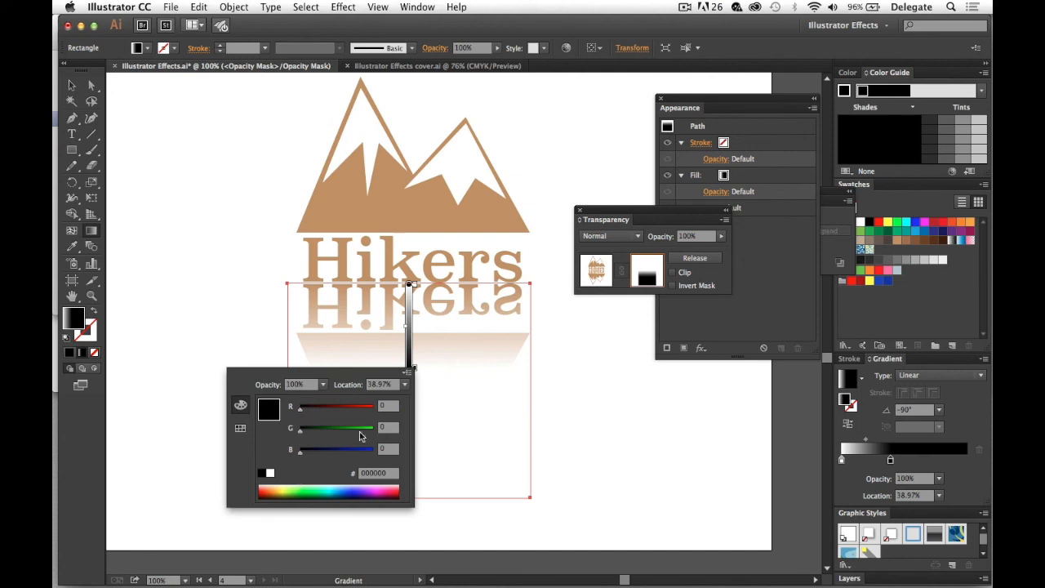
pyautogui.click(549, 400)
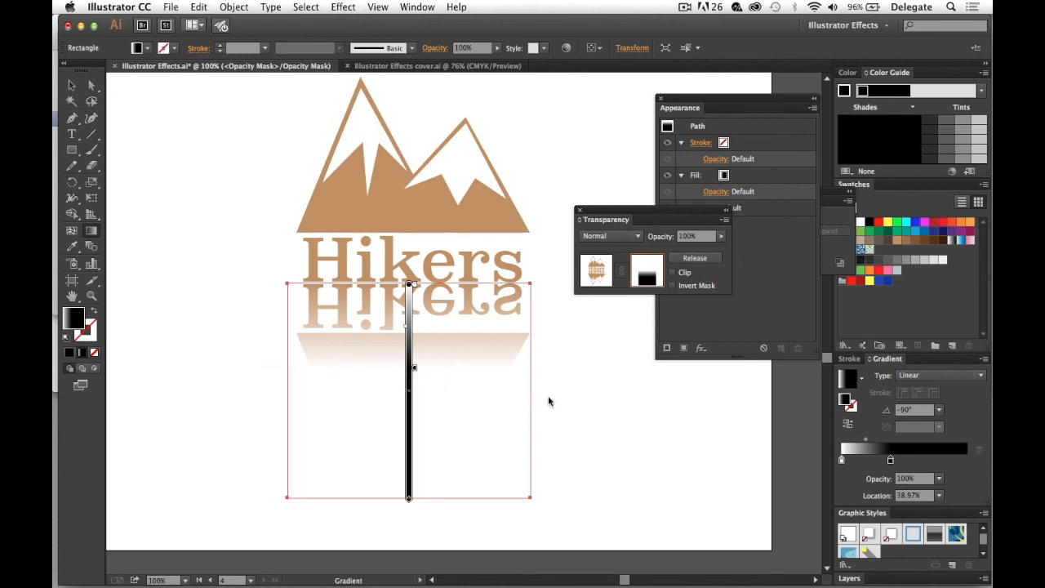
# Lengthen the reflection's fade by moving the black stop to slightly below the middle of the mask gradient.
pyautogui.click(416, 372)
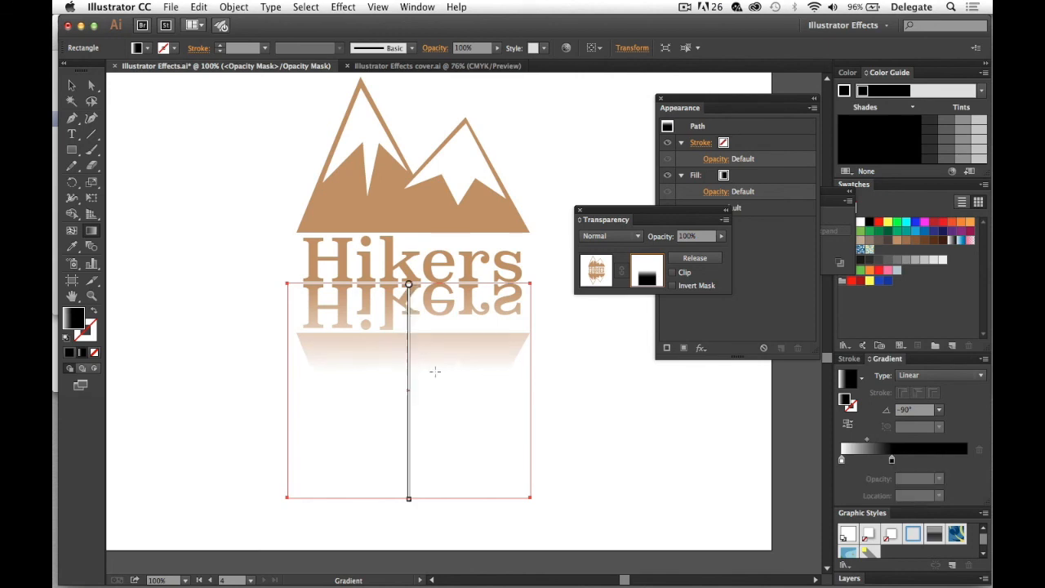
pyautogui.moveTo(416, 373)
pyautogui.mouseDown()
pyautogui.moveTo(413, 445)
pyautogui.moveTo(415, 397)
pyautogui.mouseUp()
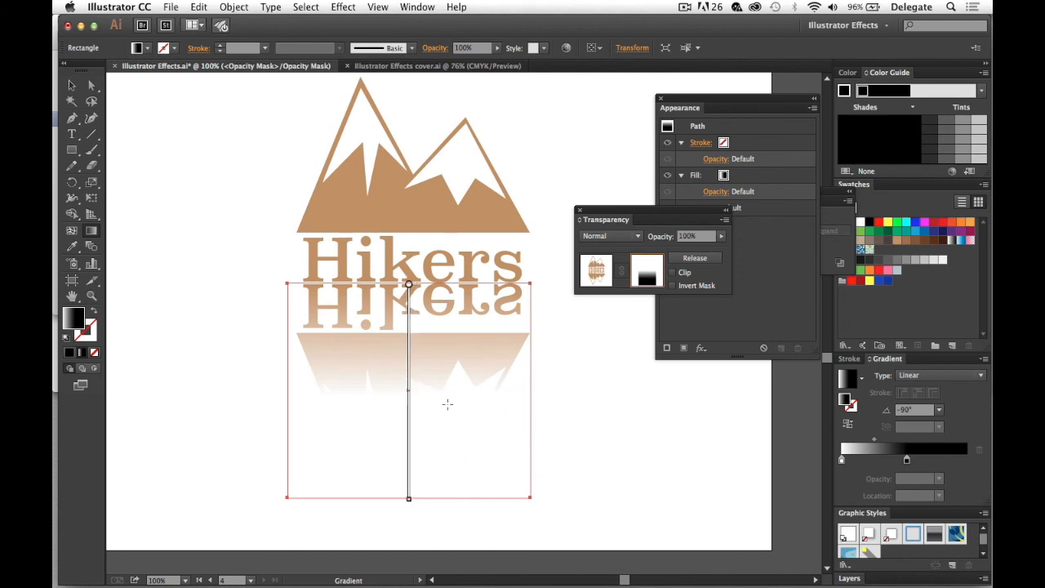
pyautogui.moveTo(419, 415); pyautogui.dragTo(417, 410)
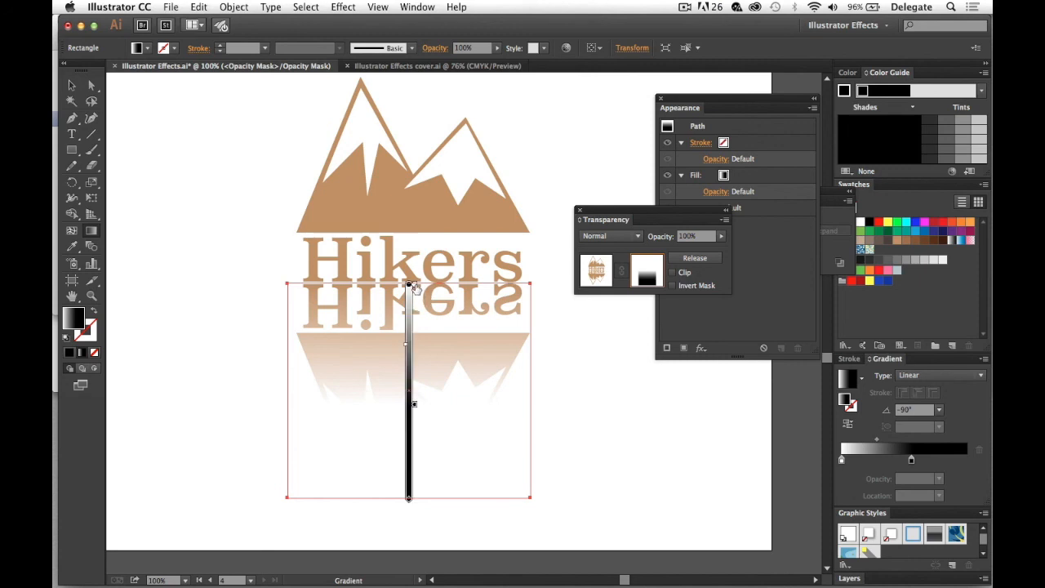
# Dim the reflection by setting the mask gradient's white start stop to 44% K.
pyautogui.doubleClick(411, 285)
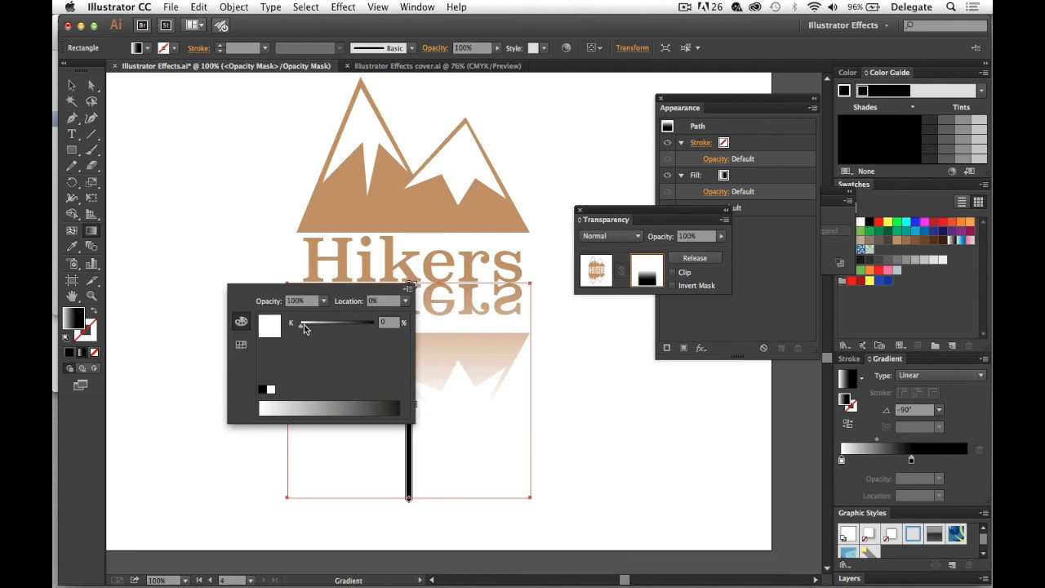
pyautogui.moveTo(301, 327); pyautogui.dragTo(333, 329)
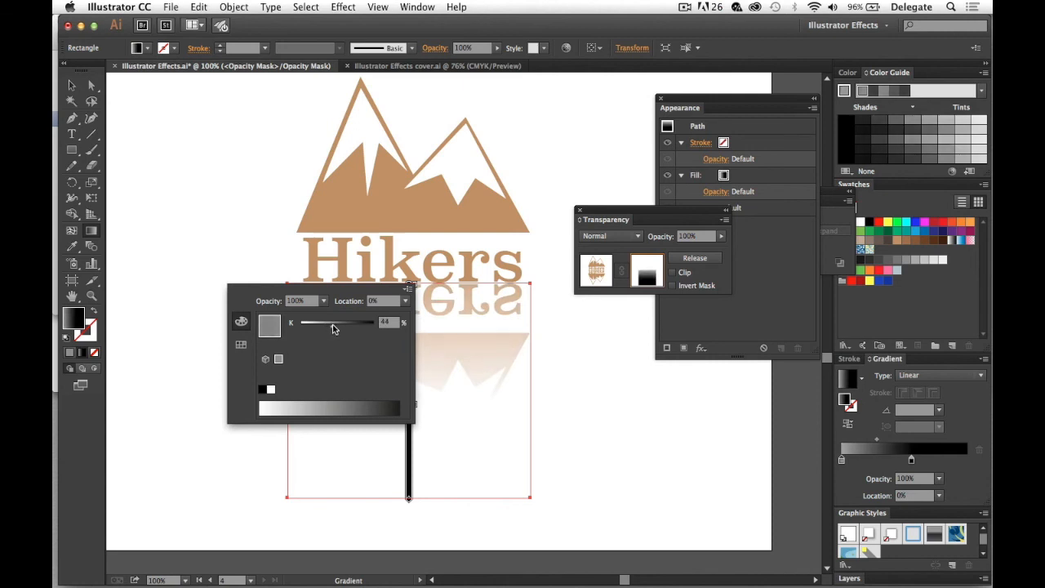
pyautogui.click(575, 365)
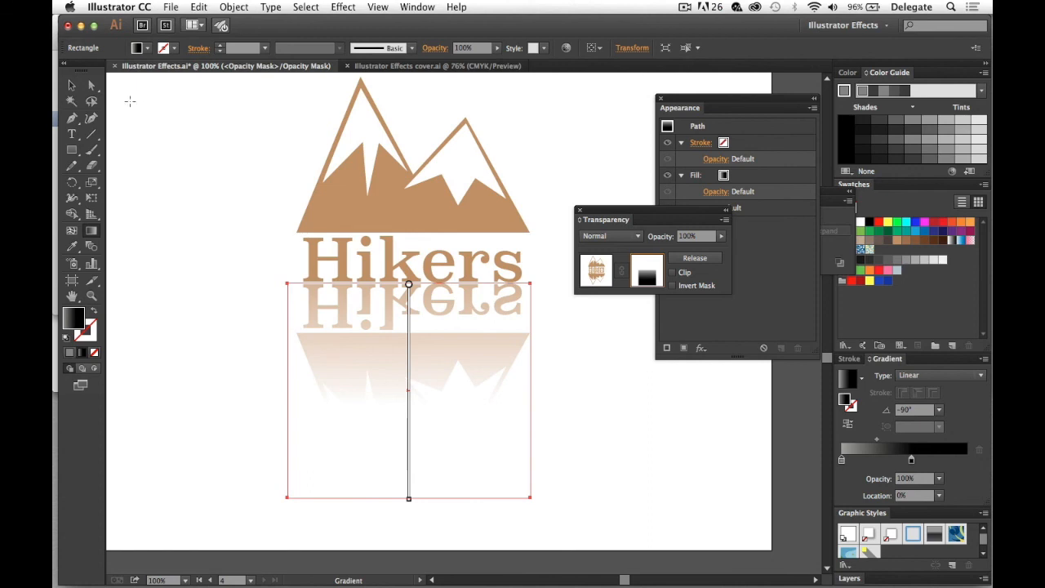
# Leave opacity mask editing, return to the logo artwork, and clear the selection.
pyautogui.click(72, 85)
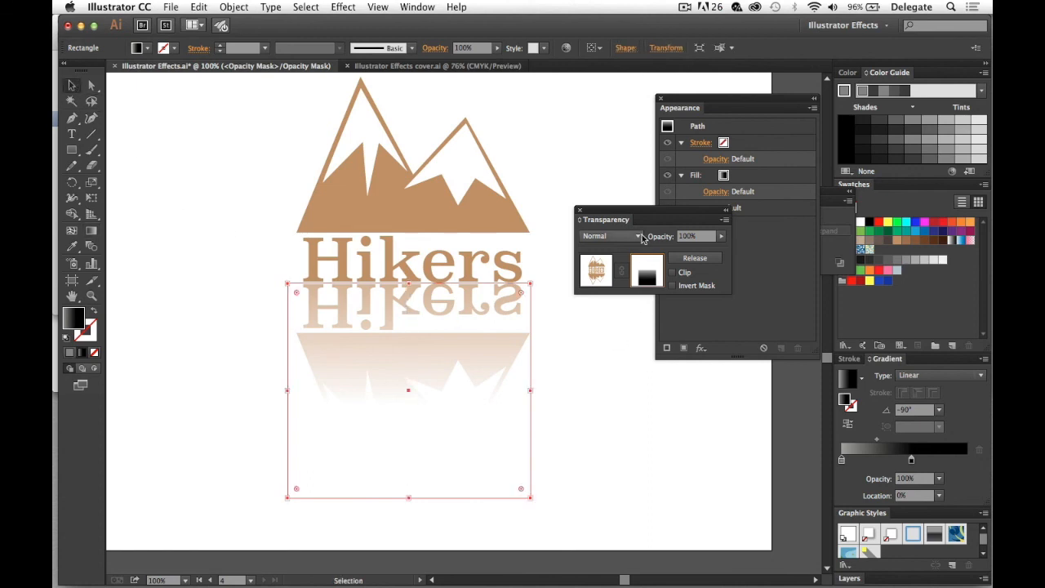
pyautogui.moveTo(636, 216); pyautogui.dragTo(601, 198)
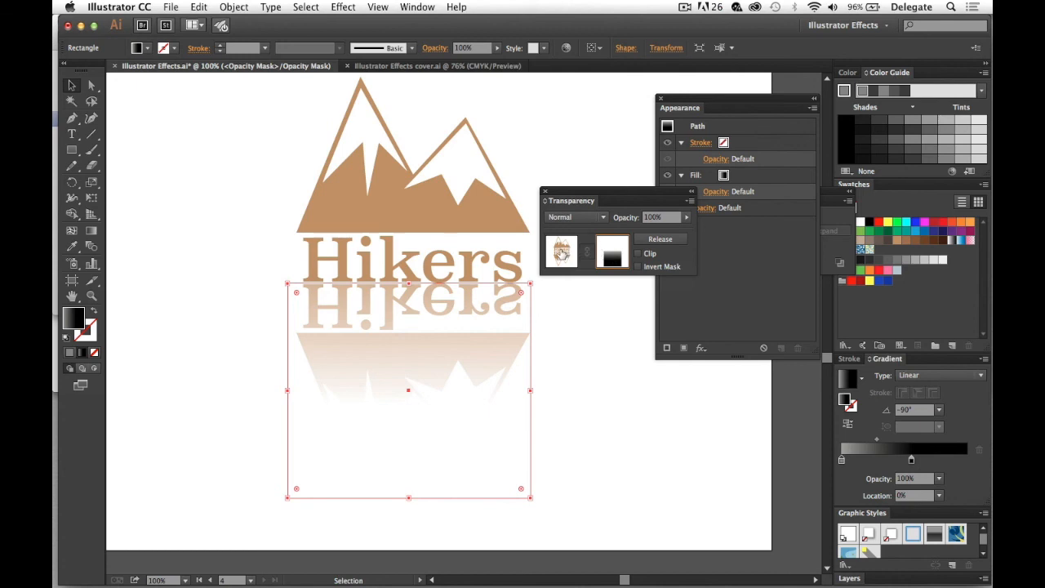
pyautogui.click(569, 253)
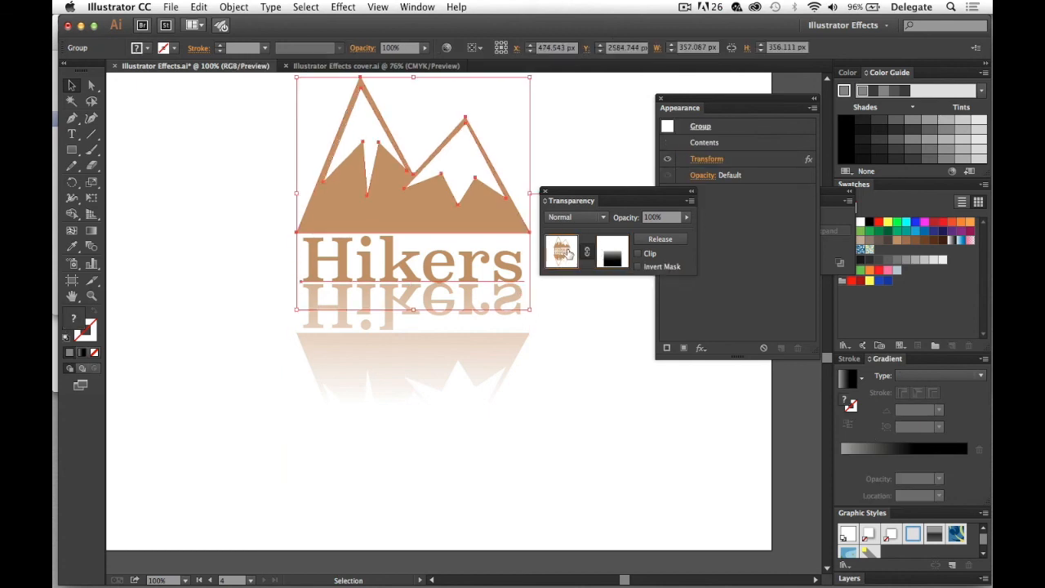
pyautogui.click(257, 299)
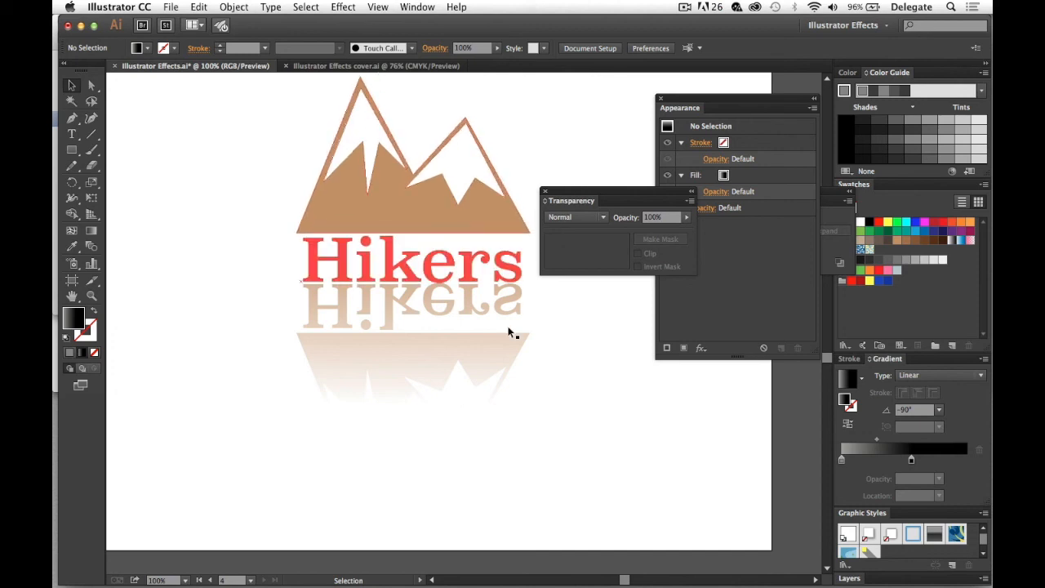
# Test the live reflection by moving the lowest anchor point of the smaller peak's snowcap down and back up.
pyautogui.press('a')
pyautogui.moveTo(457, 207)
pyautogui.mouseDown()
pyautogui.moveTo(469, 211)
pyautogui.moveTo(462, 222)
pyautogui.mouseUp()
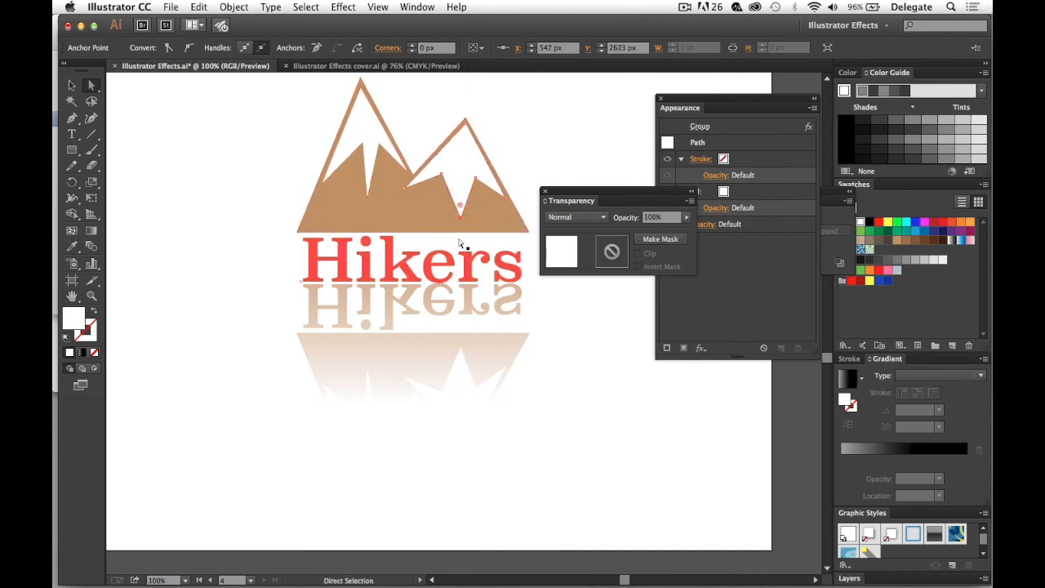
pyautogui.moveTo(462, 222); pyautogui.dragTo(455, 196)
pyautogui.click(521, 154)
# Compare the textured "Hikers" logo with the reflected version on the neighbouring artboards.
pyautogui.press('z')
pyautogui.keyDown('alt'); pyautogui.click(481, 245); pyautogui.keyUp('alt')
pyautogui.keyDown('alt'); pyautogui.click(473, 257); pyautogui.keyUp('alt')
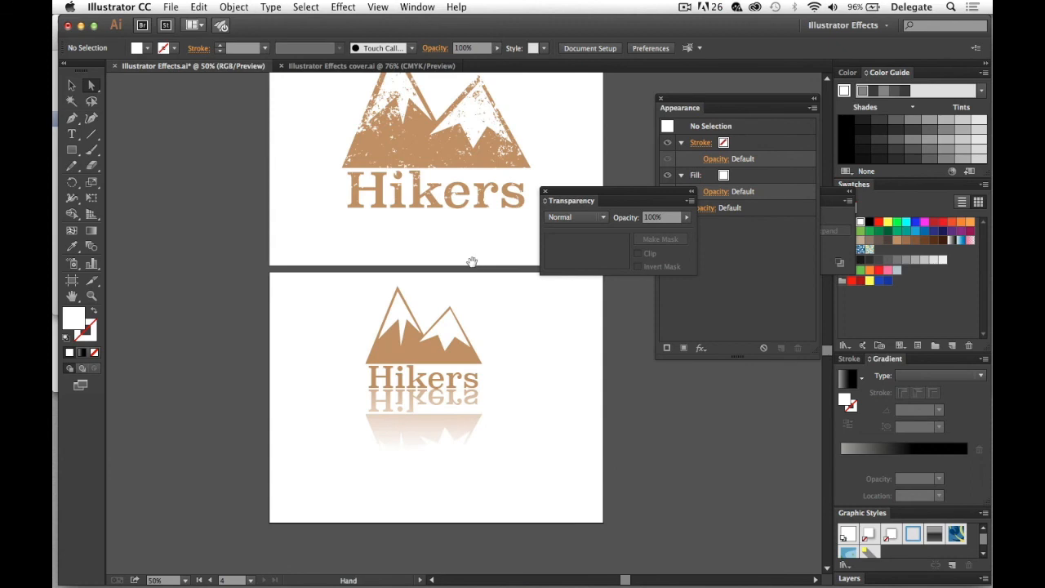
pyautogui.moveTo(471, 255); pyautogui.dragTo(469, 367)
pyautogui.keyDown('alt'); pyautogui.click(466, 327); pyautogui.keyUp('alt')
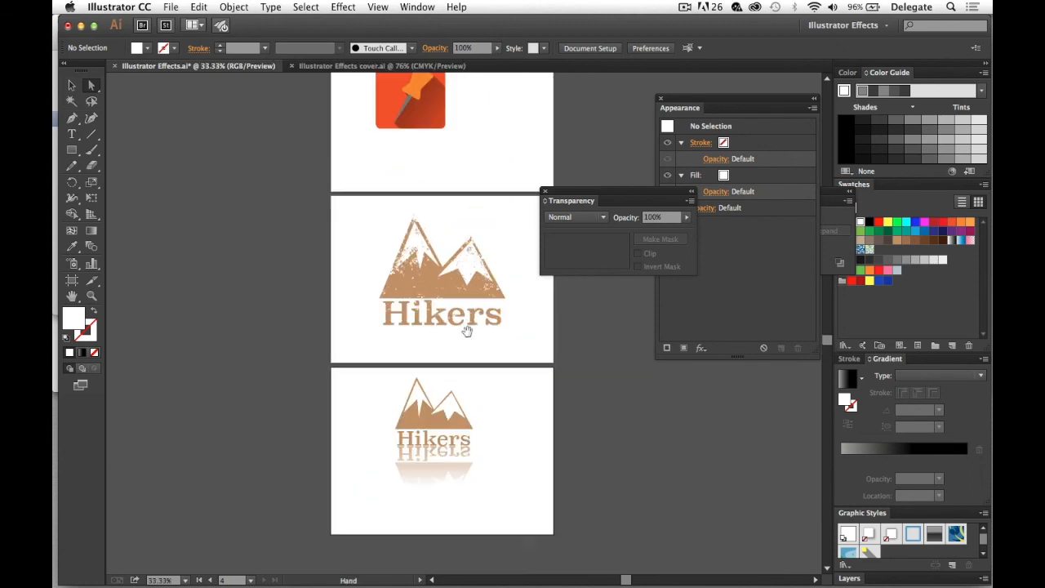
pyautogui.click(464, 283)
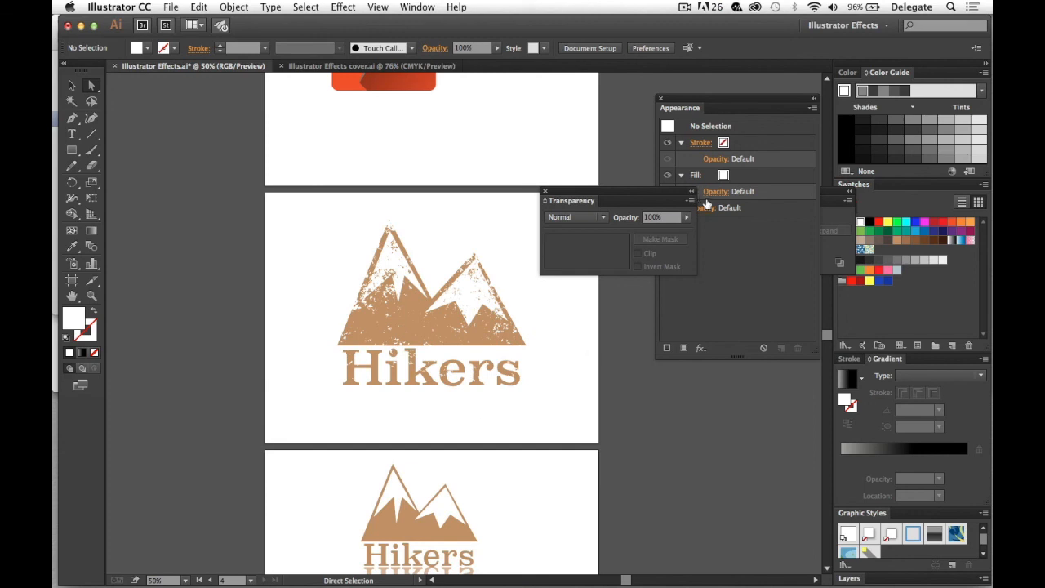
# Browse the available live effects, including the Pathfinder ones, and place the Transparency panel directly below the Appearance panel.
pyautogui.moveTo(662, 200); pyautogui.dragTo(549, 207)
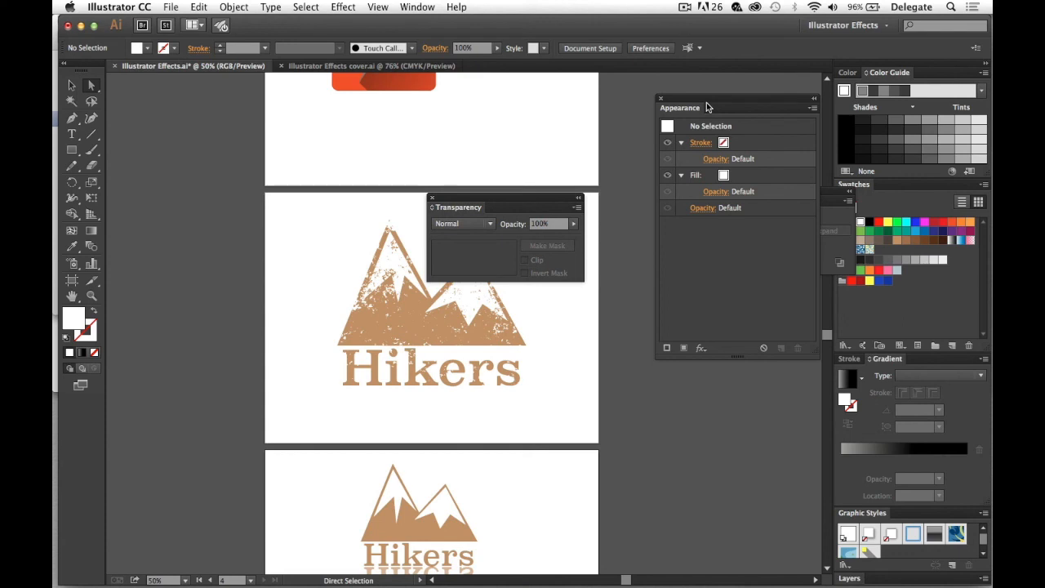
pyautogui.click(701, 348)
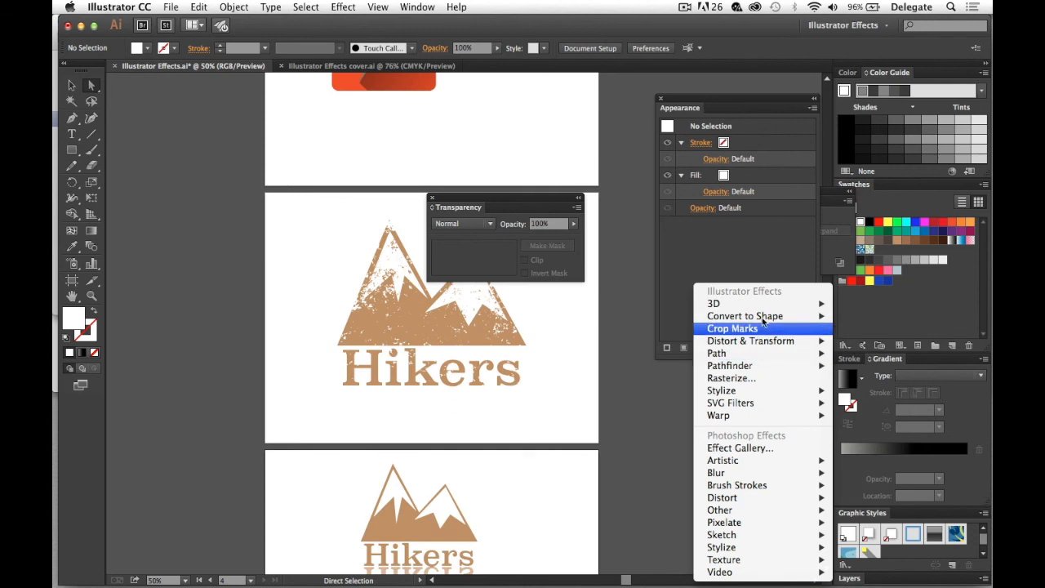
pyautogui.moveTo(763, 366)
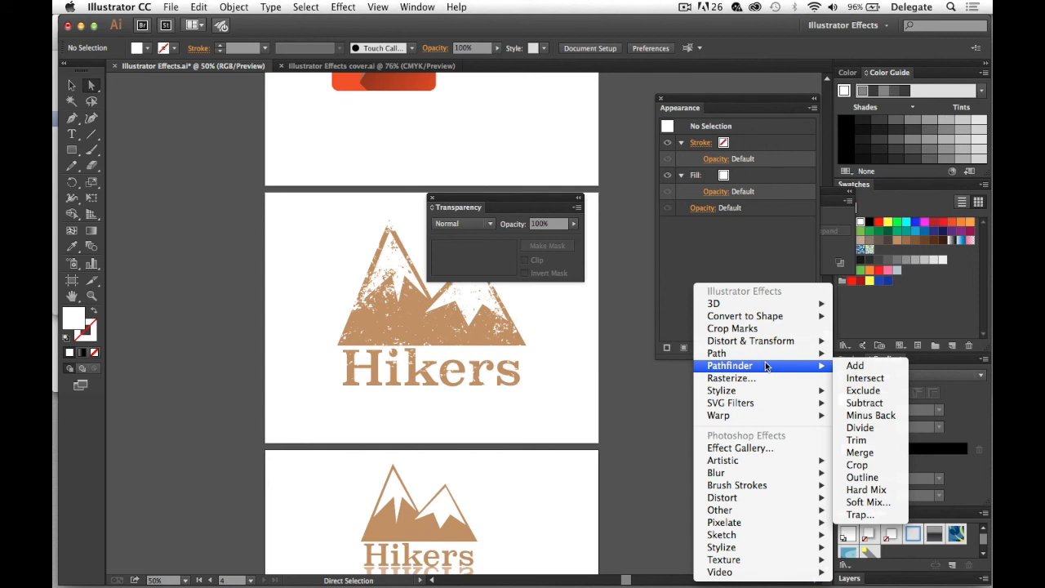
pyautogui.click(744, 241)
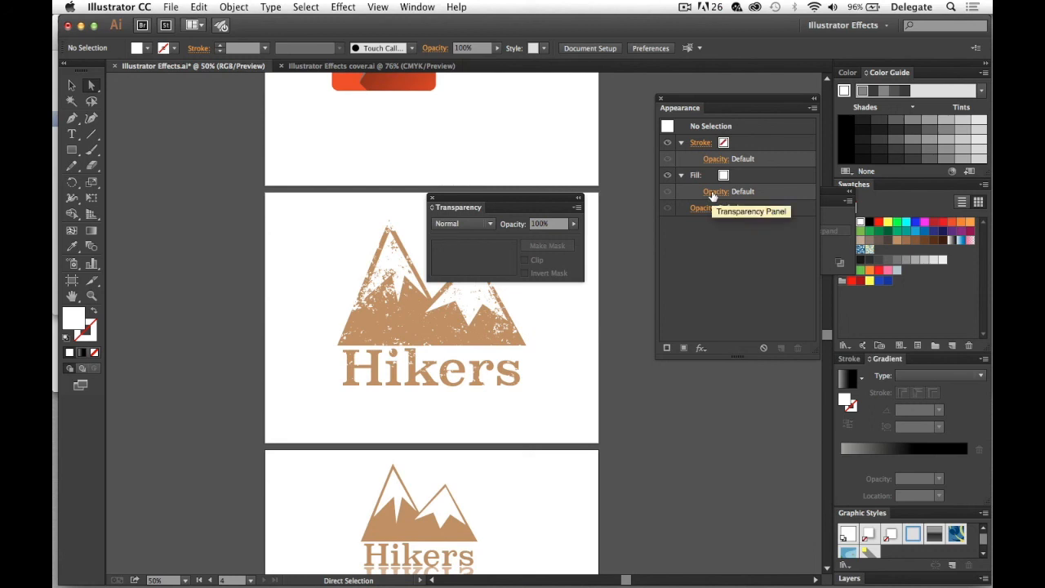
pyautogui.moveTo(477, 205); pyautogui.dragTo(705, 371)
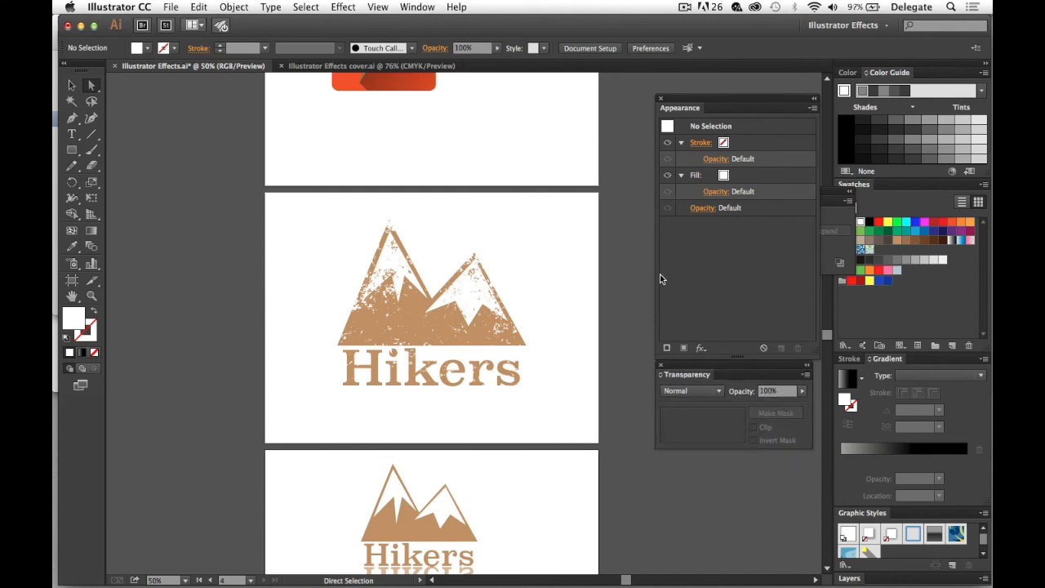